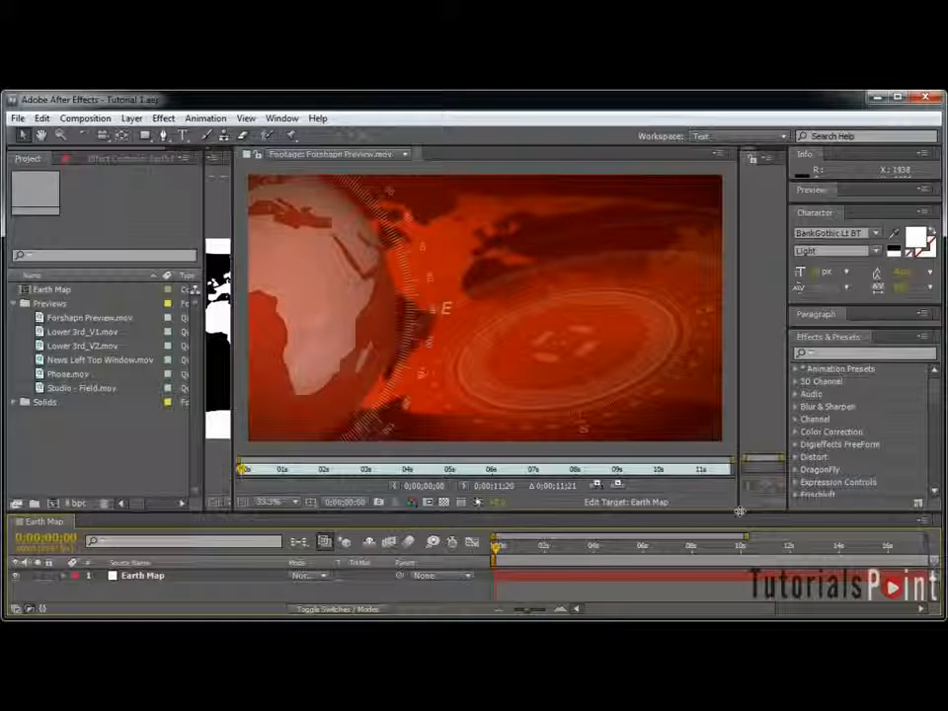
Step: Scrub through the Forshapn Preview, Lower 3rd_V1 and Lower 3rd_V2 clips to examine their news graphics
drag(244, 472, 456, 478)
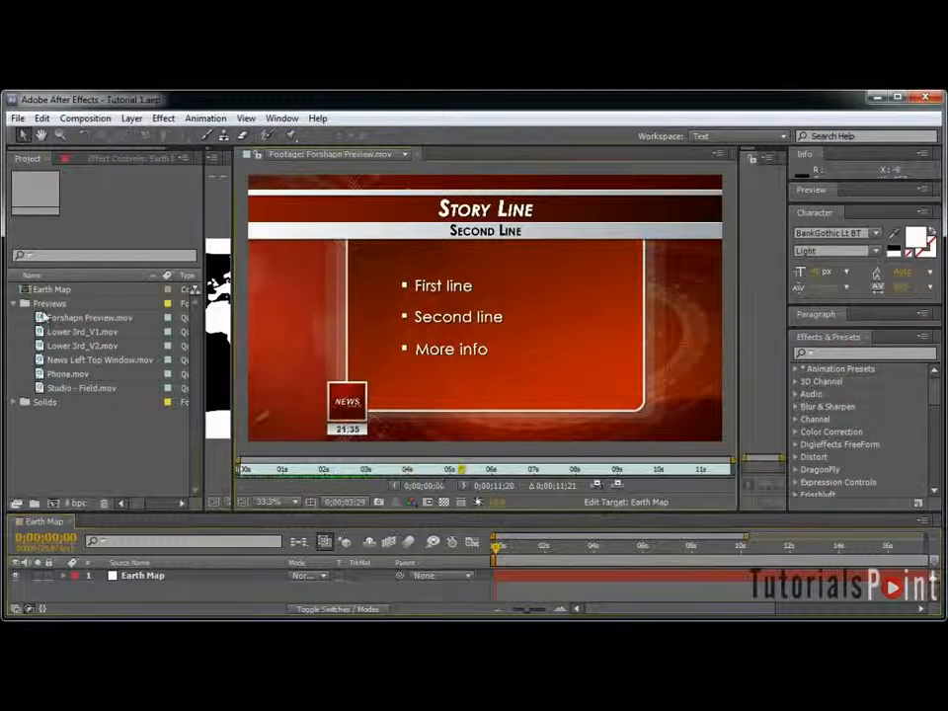
double_click(84, 332)
drag(262, 479, 404, 472)
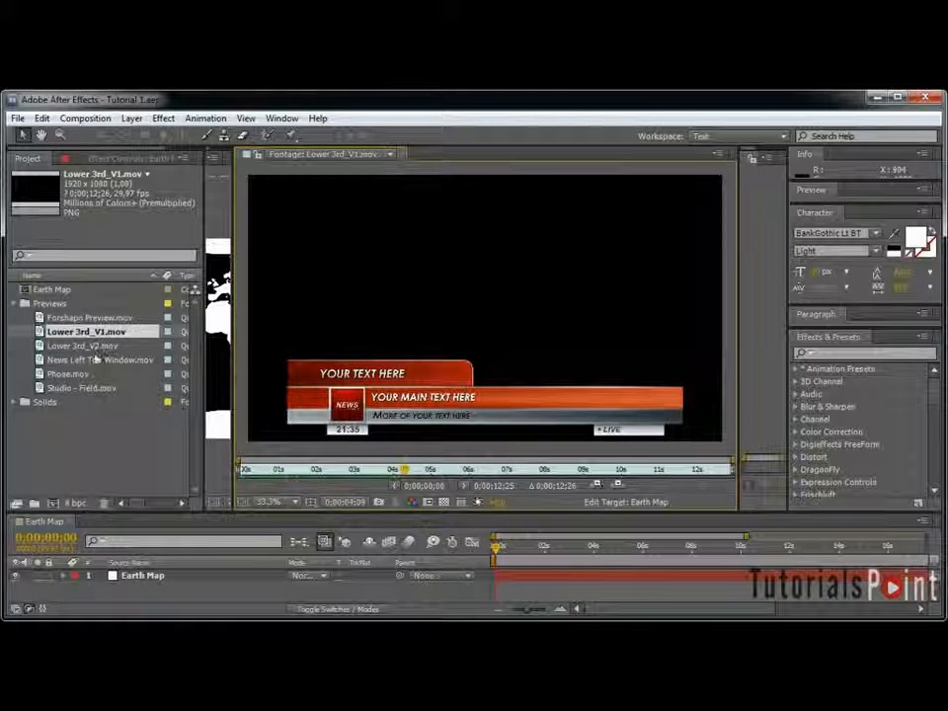
double_click(84, 346)
drag(244, 471, 469, 472)
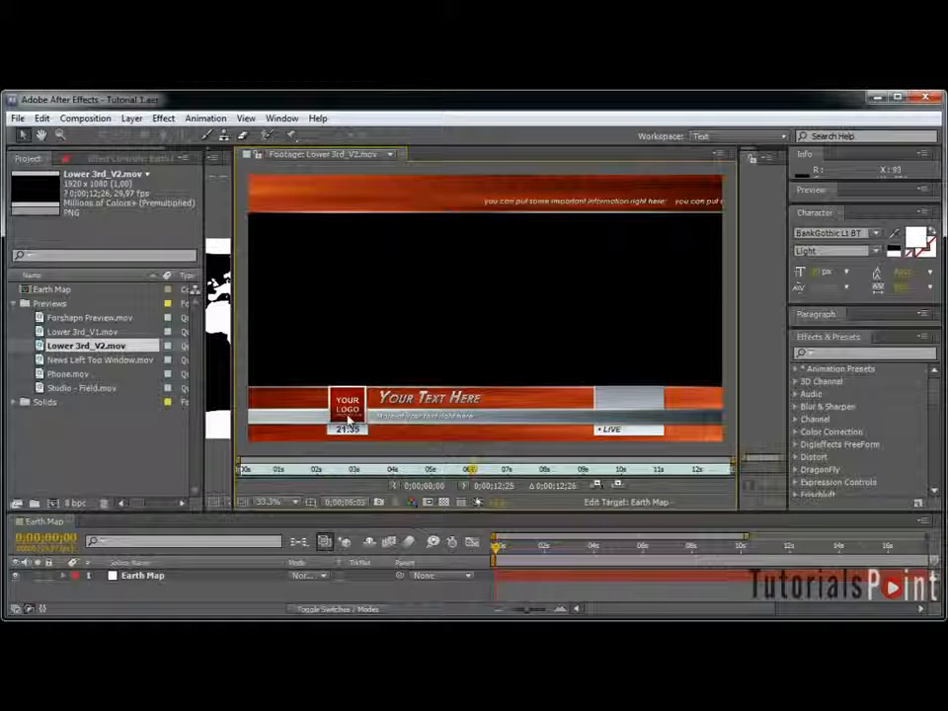
Step: Open and scrub through the News Left Top Window, Phone and Studio - Field preview clips to examine their layouts
double_click(99, 360)
drag(291, 472, 415, 471)
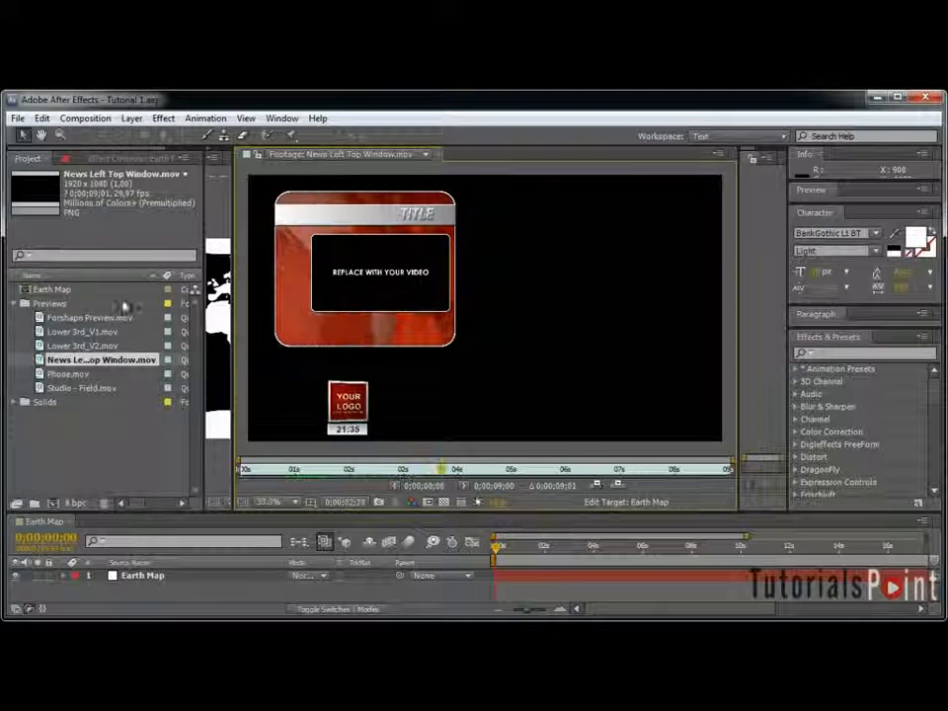
double_click(69, 374)
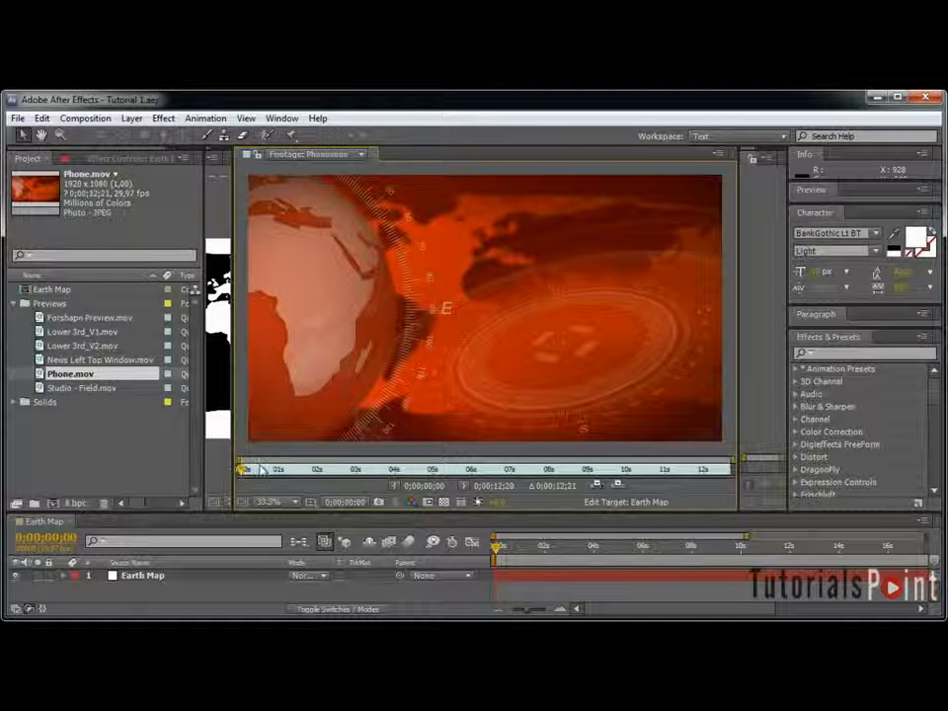
drag(243, 470, 588, 475)
double_click(81, 388)
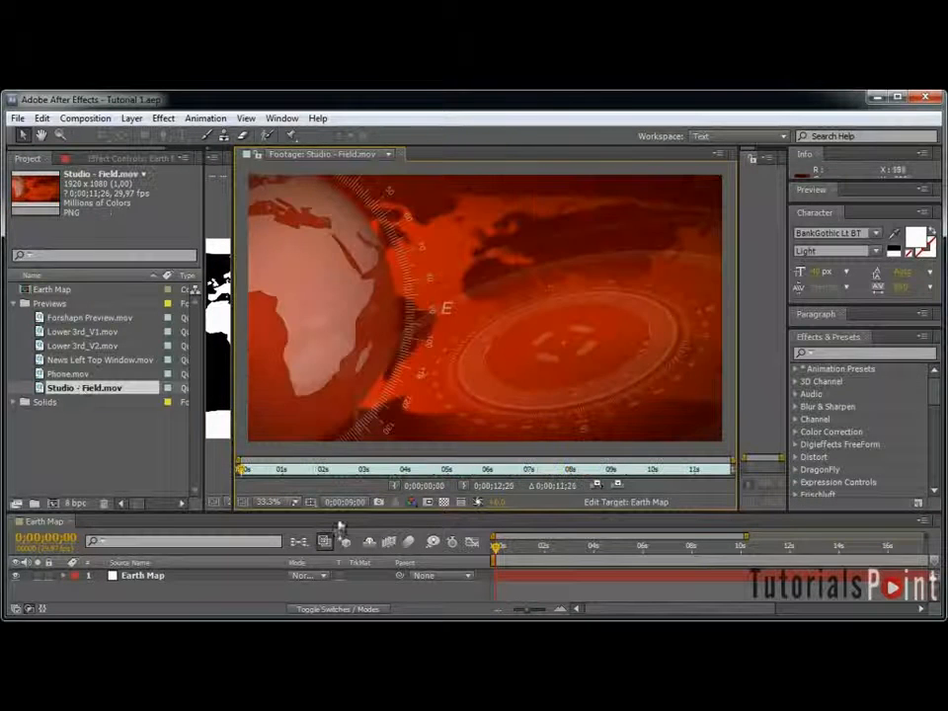
click(283, 471)
drag(287, 475, 499, 471)
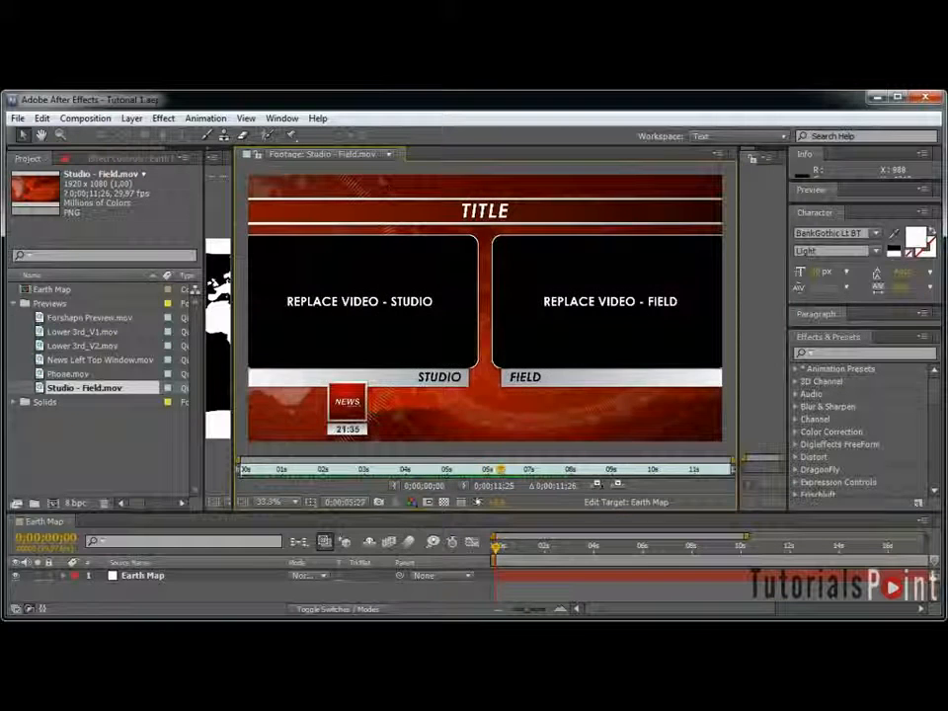
Step: Enlarge the timeline area and scrub back through the Studio - Field clip to inspect its logo box
drag(233, 182, 756, 197)
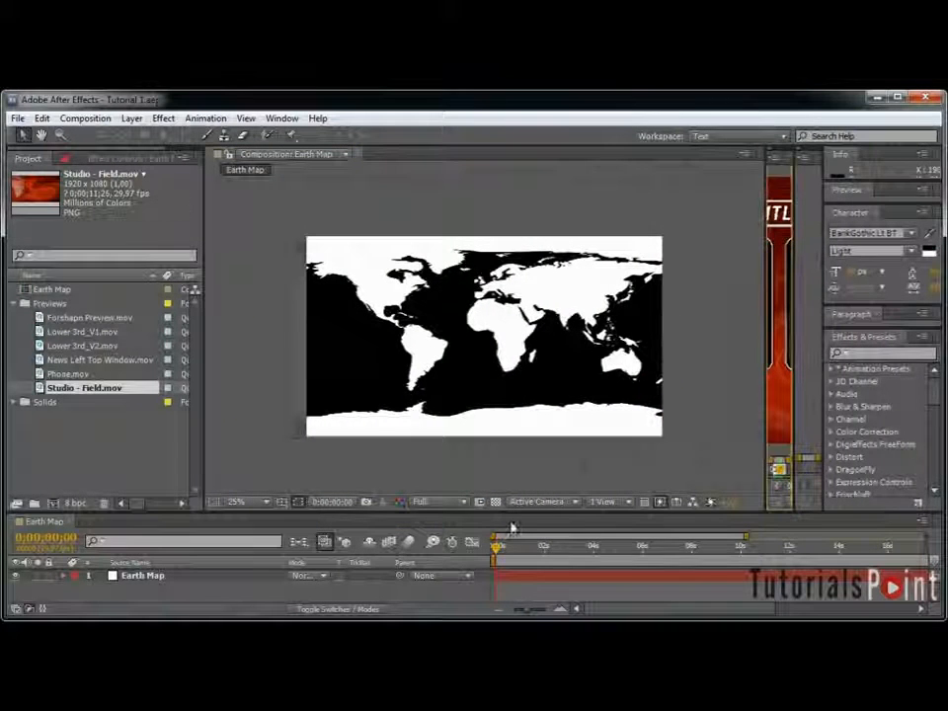
drag(504, 513, 495, 484)
drag(768, 282, 250, 307)
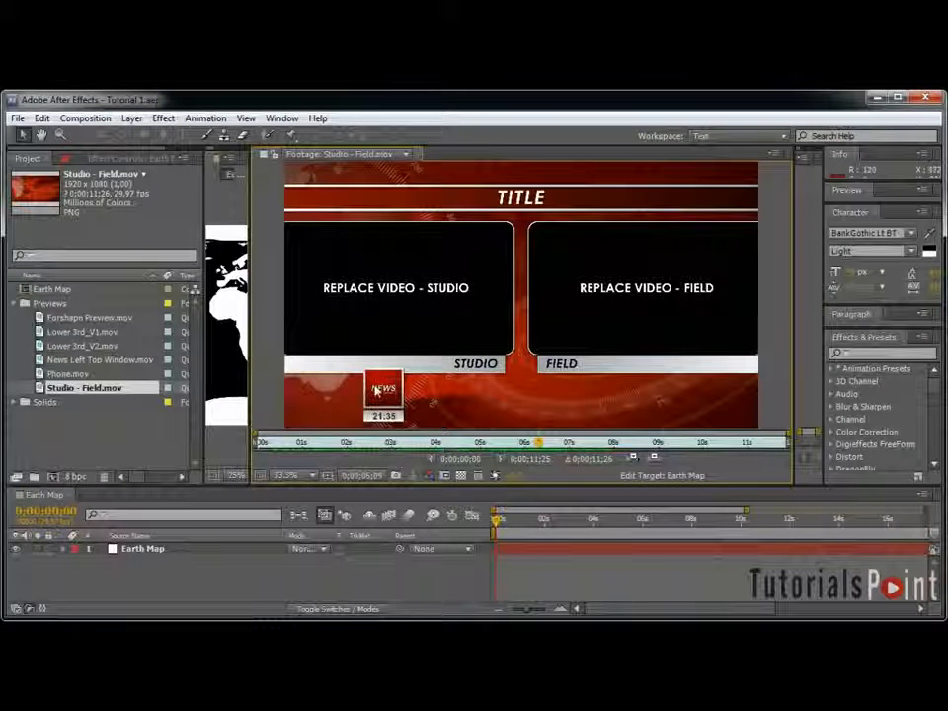
drag(539, 447, 396, 452)
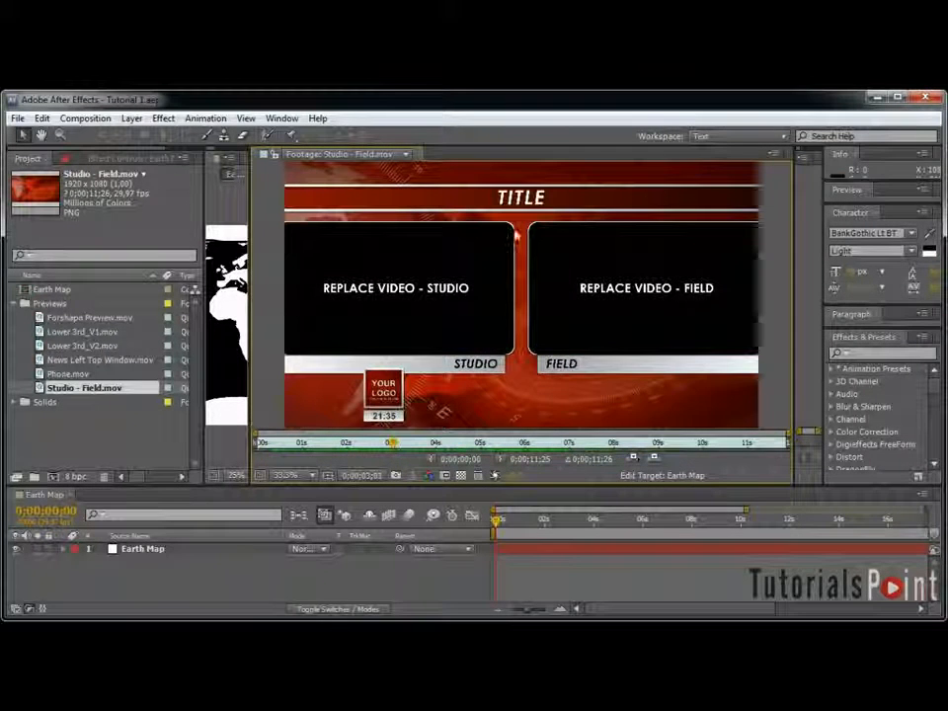
Step: Collapse the Previews folder and bring the Earth Map composition into view to inspect its layer's mask outlines
drag(250, 270, 743, 274)
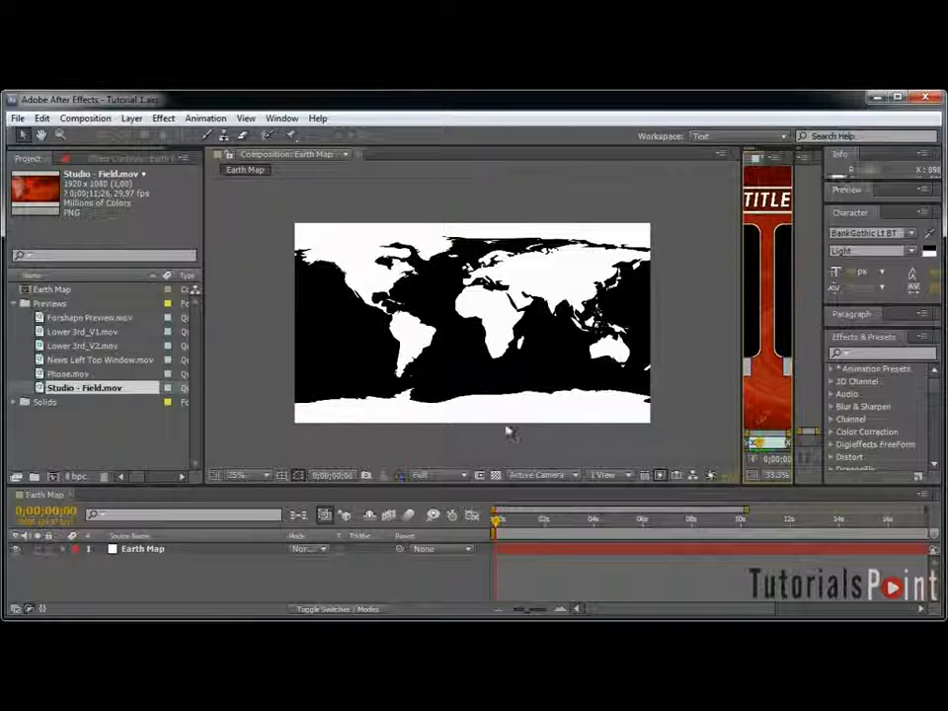
click(17, 304)
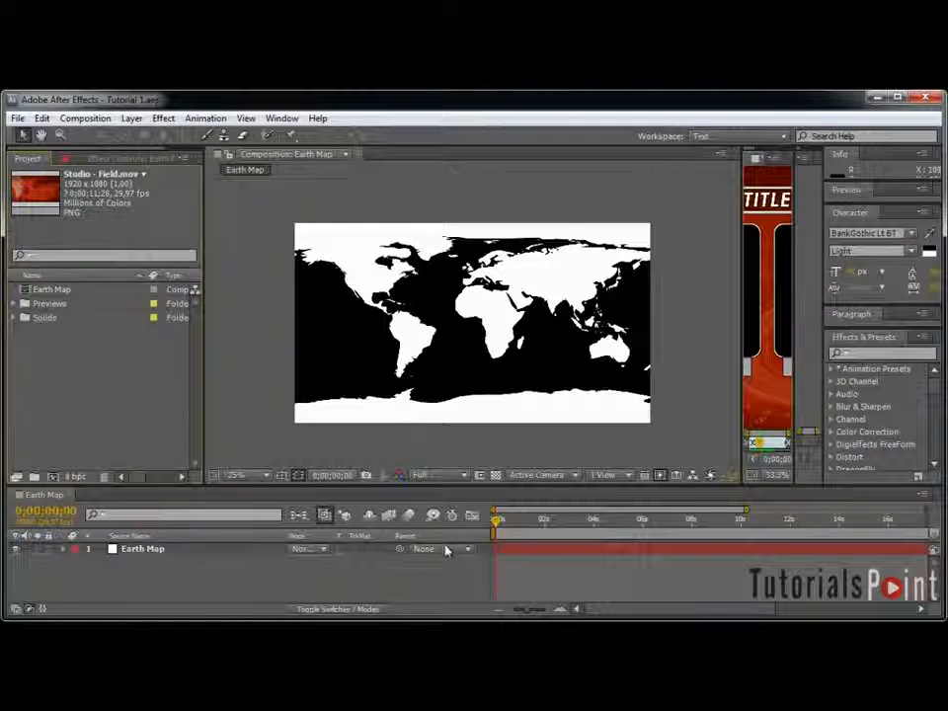
click(173, 551)
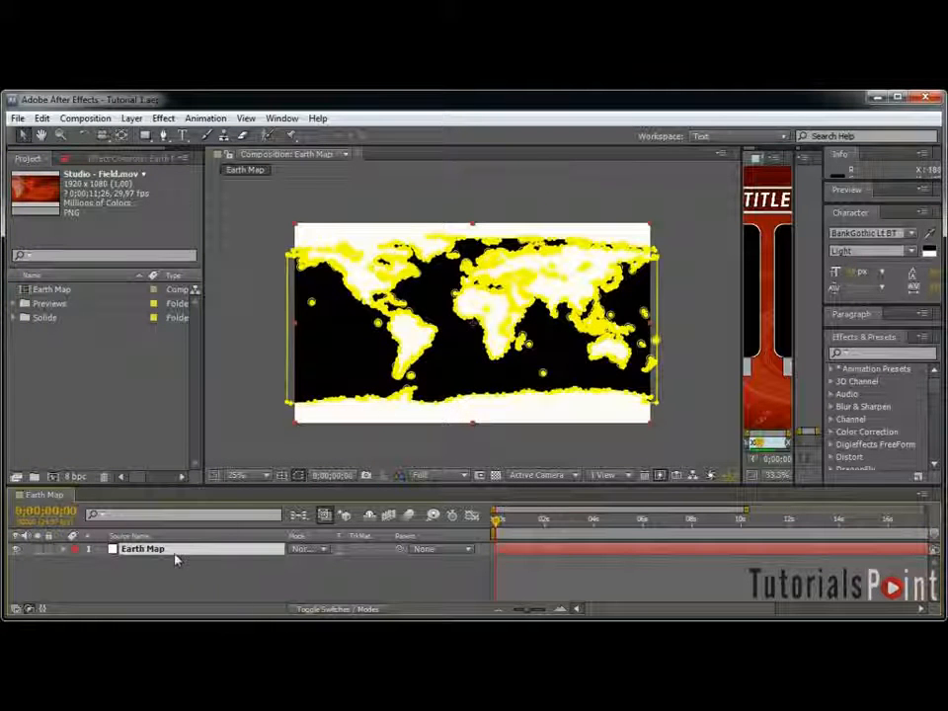
click(384, 574)
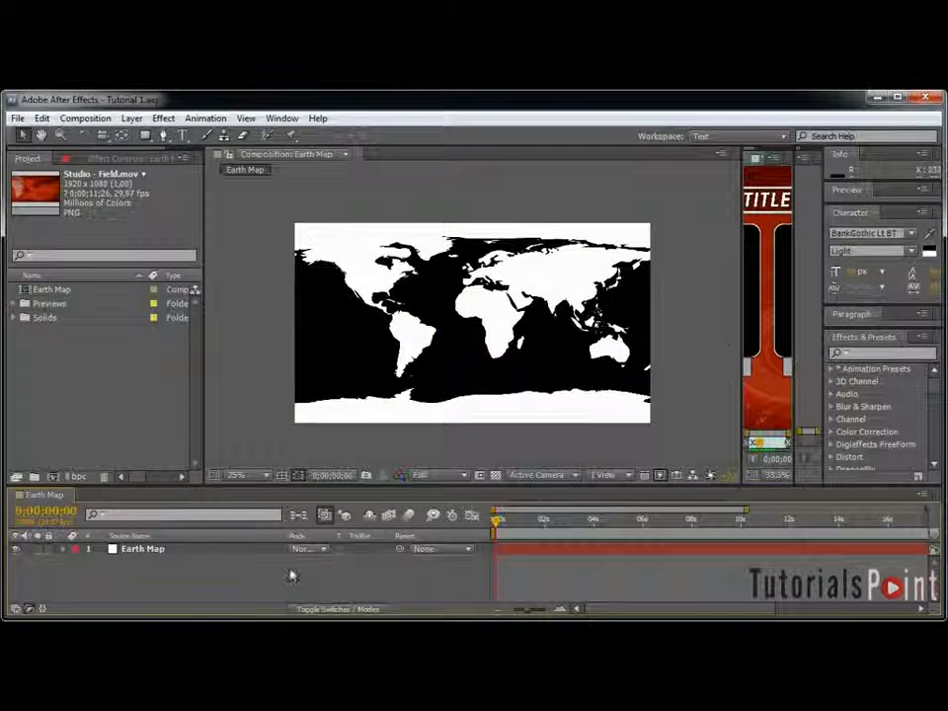
Step: Create a composition named Background with the HDTV 1080 29.97 preset and a 30-second duration
key(ctrl+n)
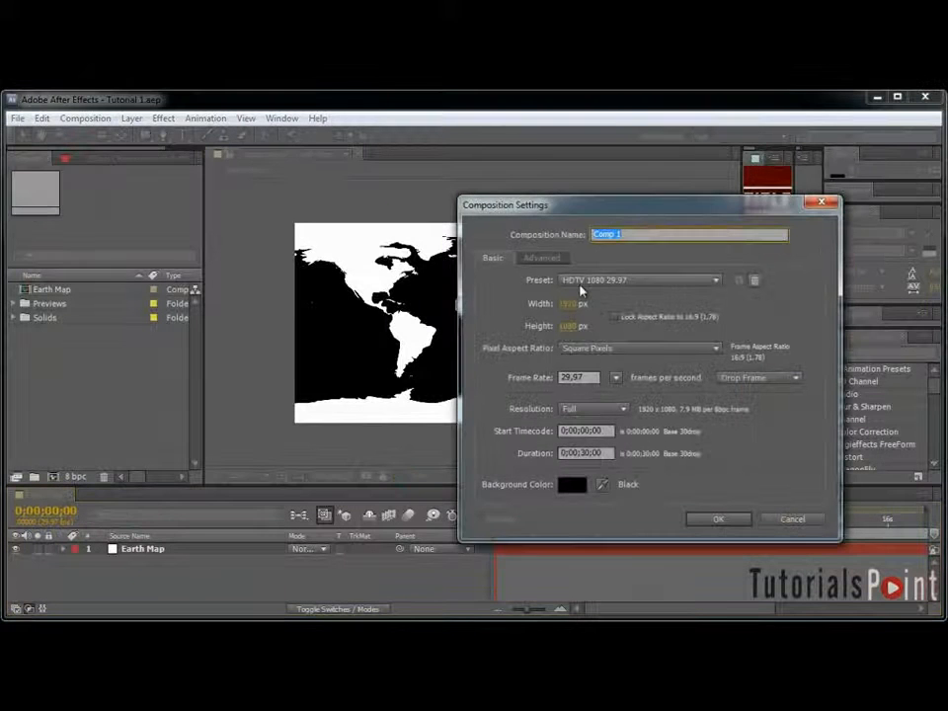
drag(639, 209, 397, 206)
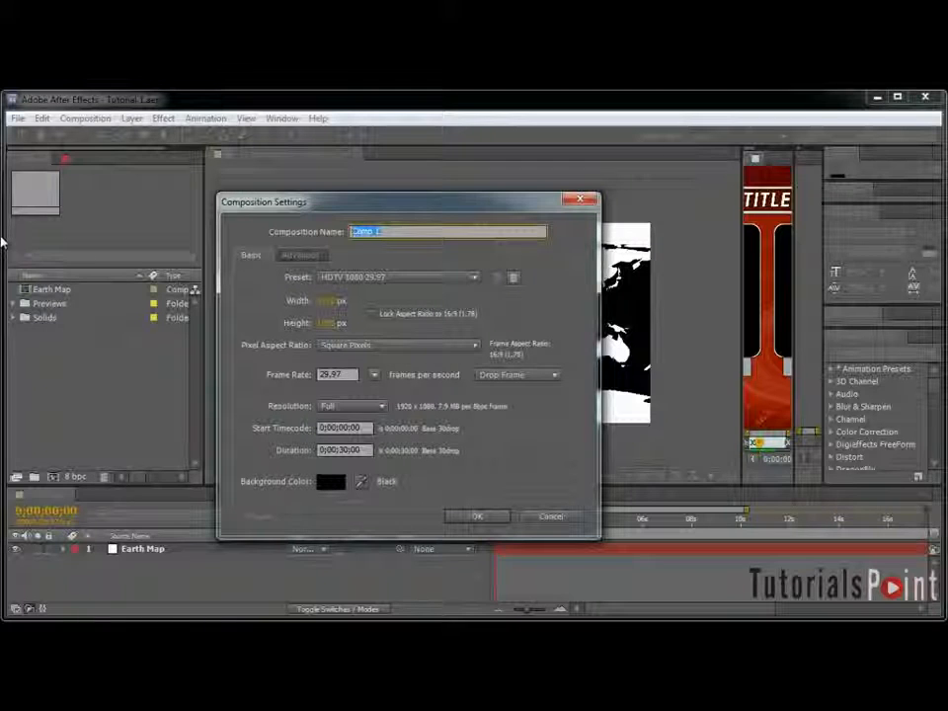
text(Background)
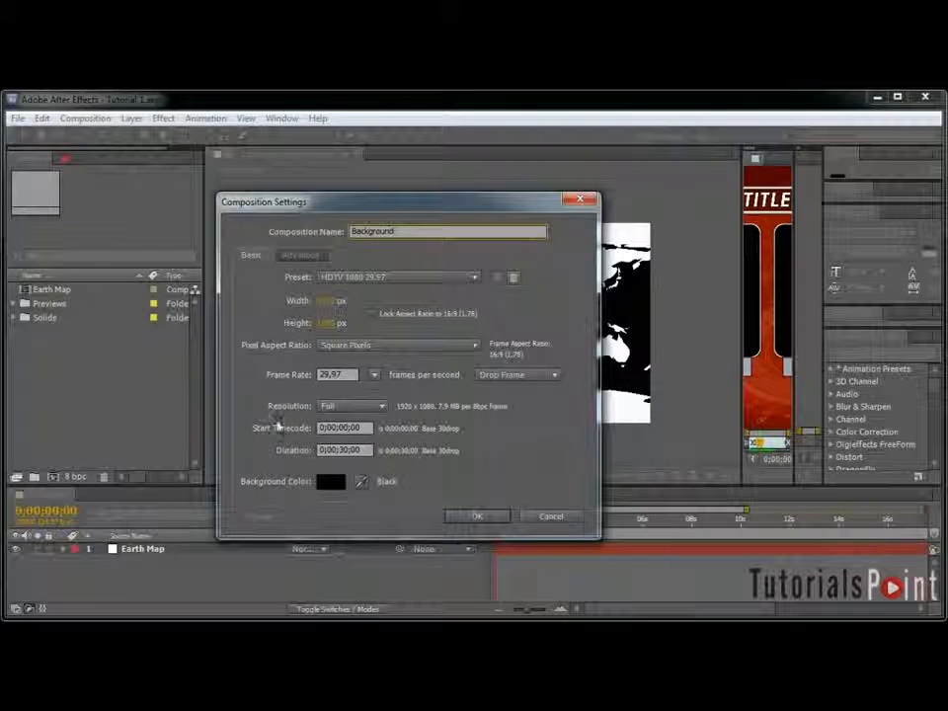
click(478, 516)
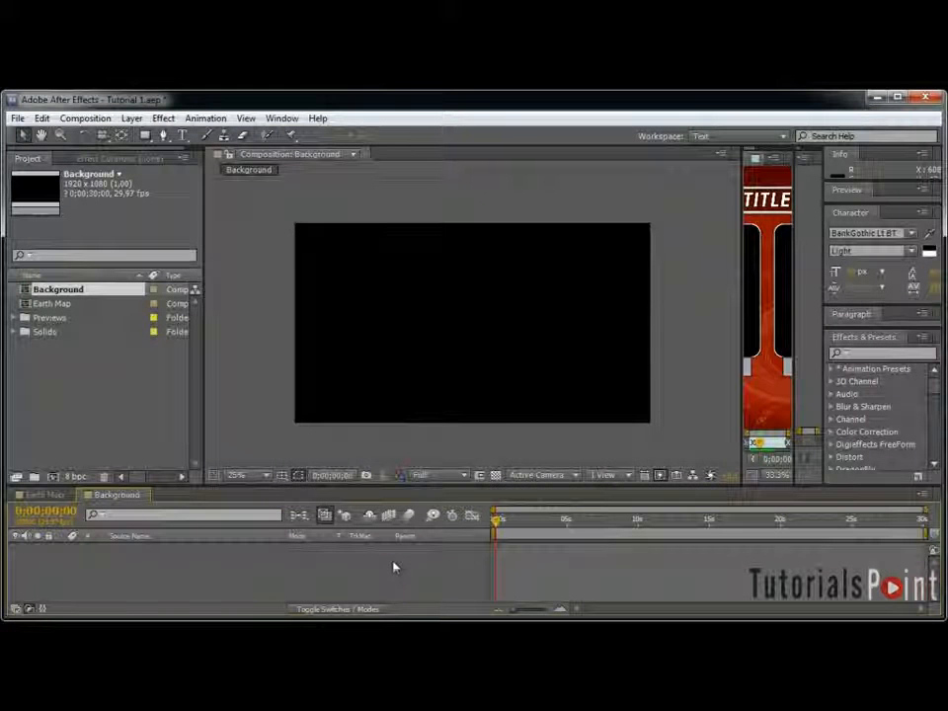
Step: Add a white, composition-sized solid layer named Background Color
click(132, 118)
mouse_move(163, 135)
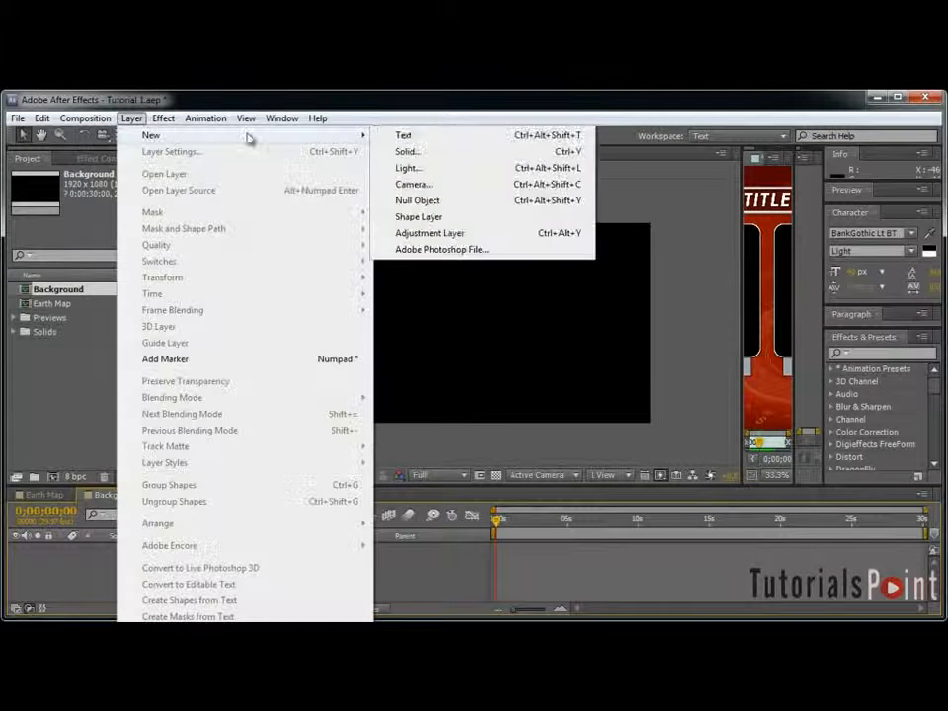
click(467, 155)
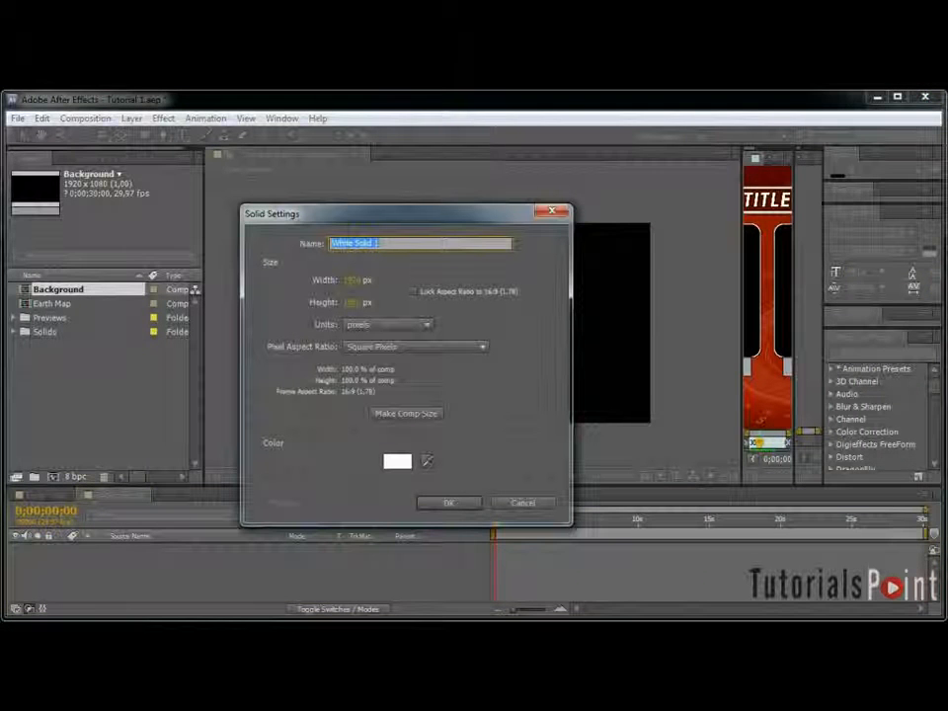
text(Background Color)
key(Return)
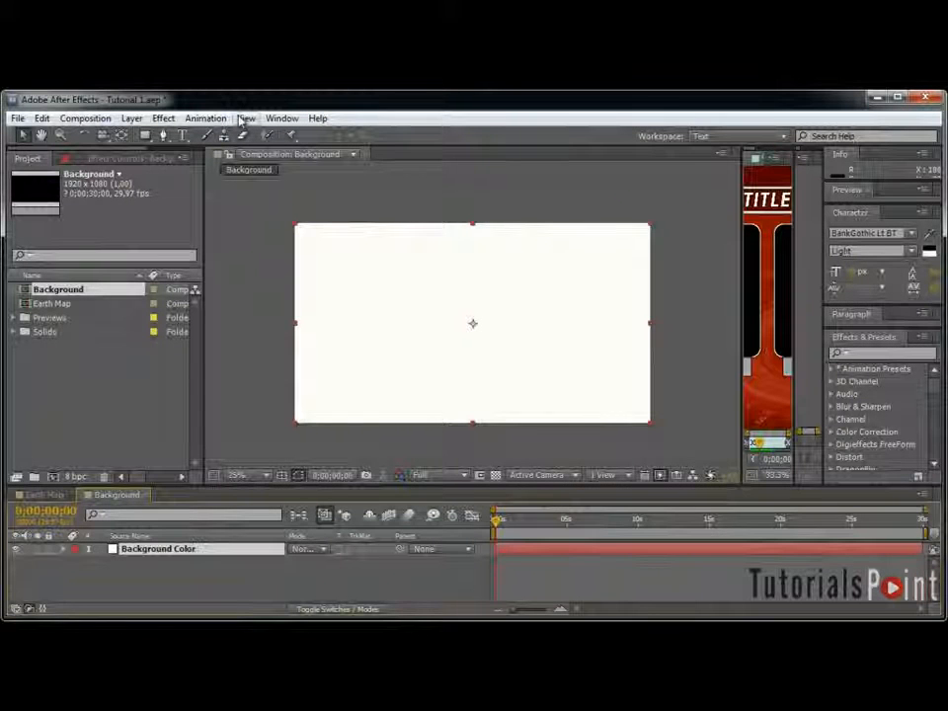
Step: Duplicate the Background Color layer and turn the copy into a new solid named Fractal Noise
click(197, 548)
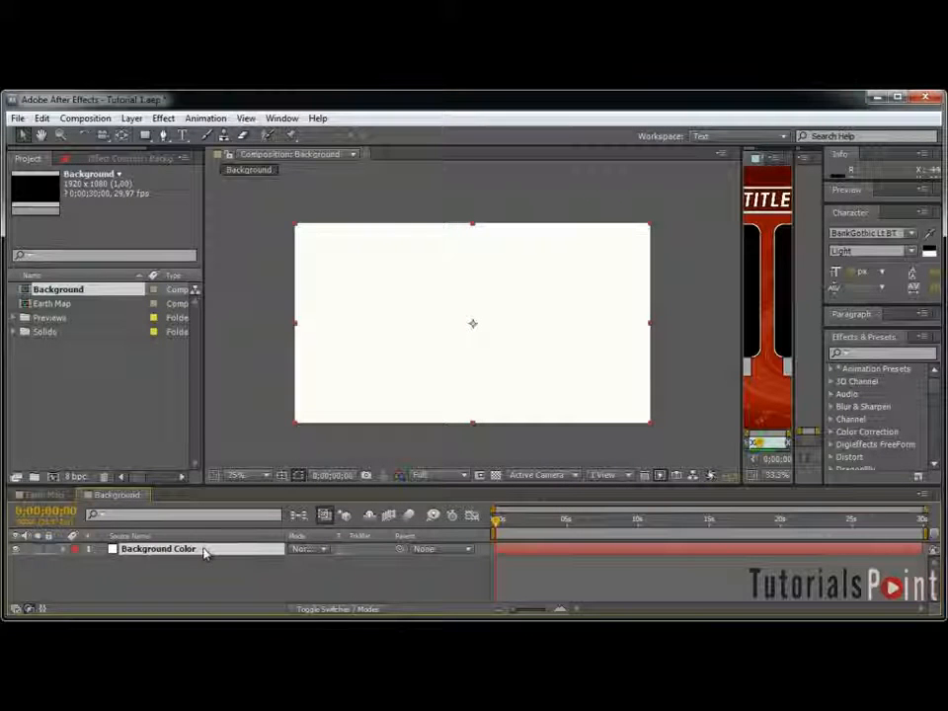
key(ctrl+d)
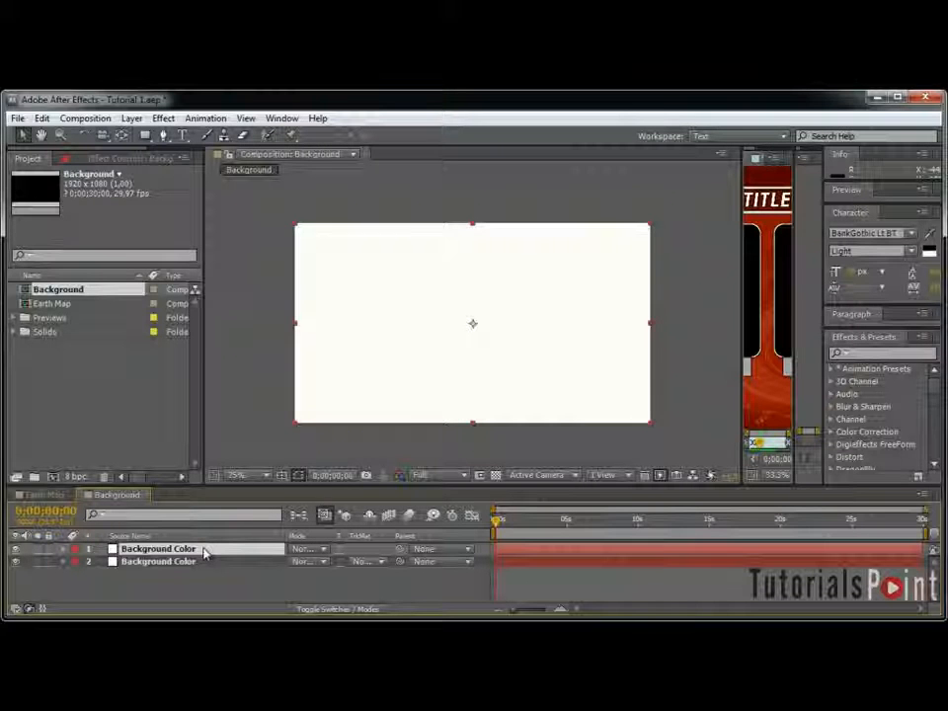
key(ctrl+shift+y)
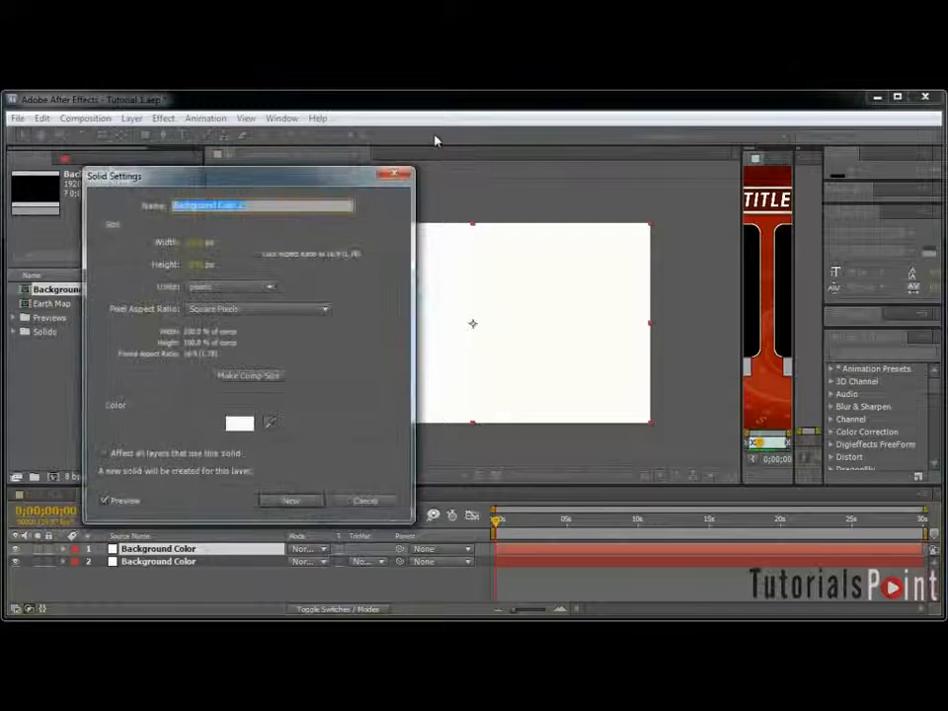
text(Bac)
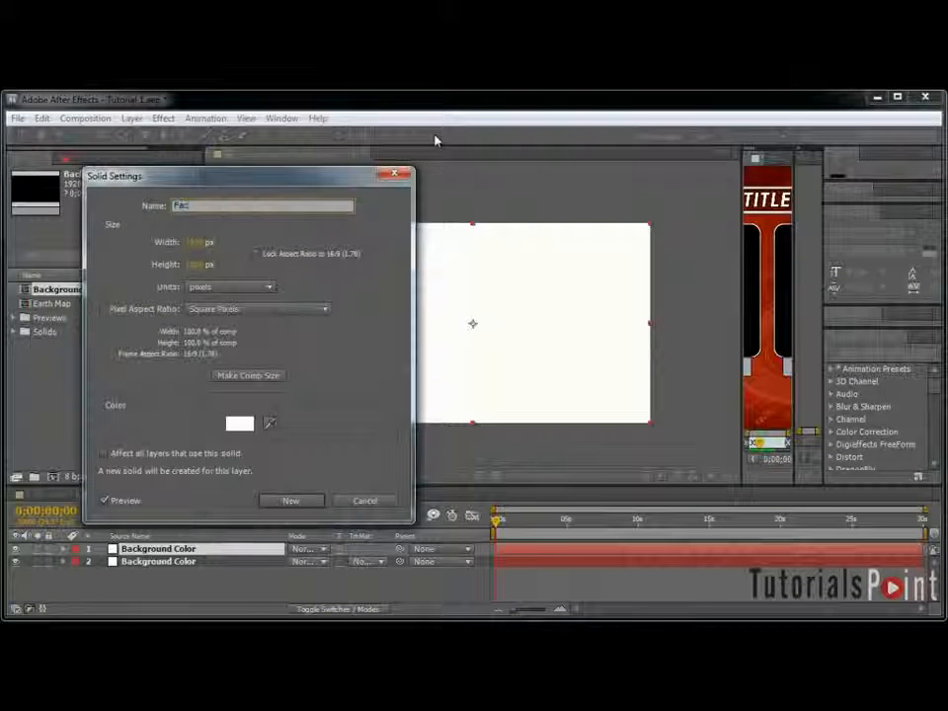
key(BackSpace)
key(BackSpace)
text(Fractal Noise)
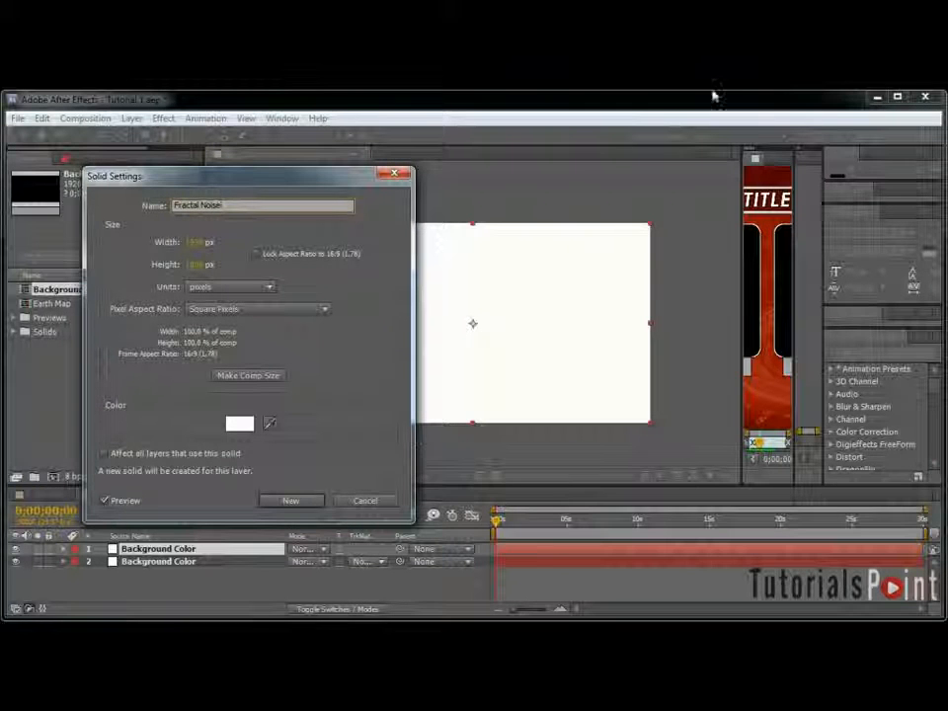
click(289, 501)
Step: Hide the Fractal Noise layer and apply the Ramp effect to the Background Color layer
mouse_move(498, 522)
mouse_down()
mouse_move(589, 526)
mouse_move(490, 526)
mouse_up()
click(15, 549)
click(184, 565)
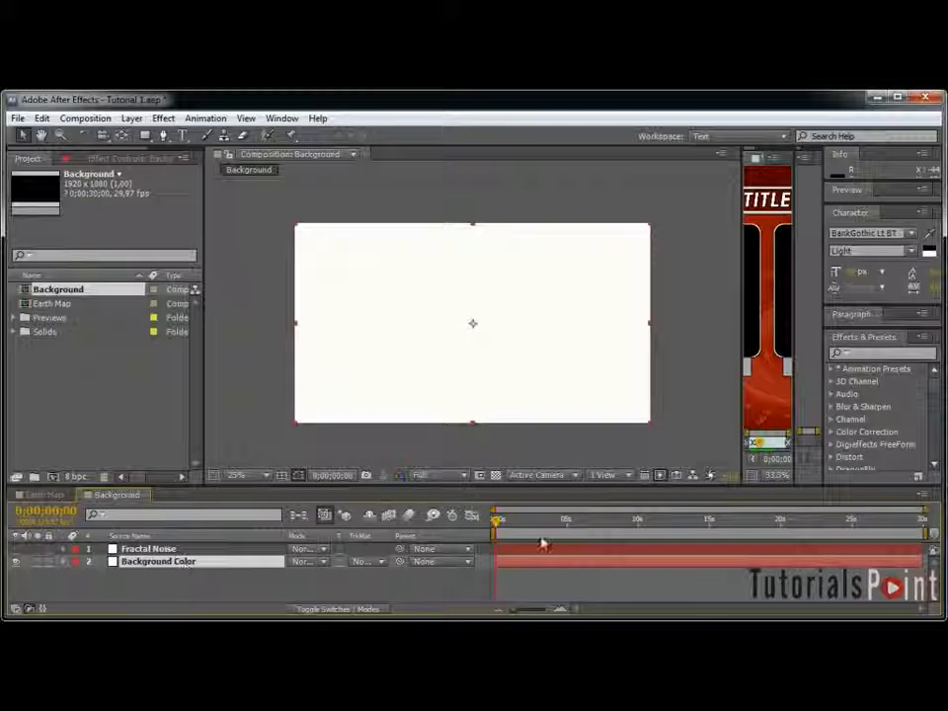
click(183, 134)
click(163, 118)
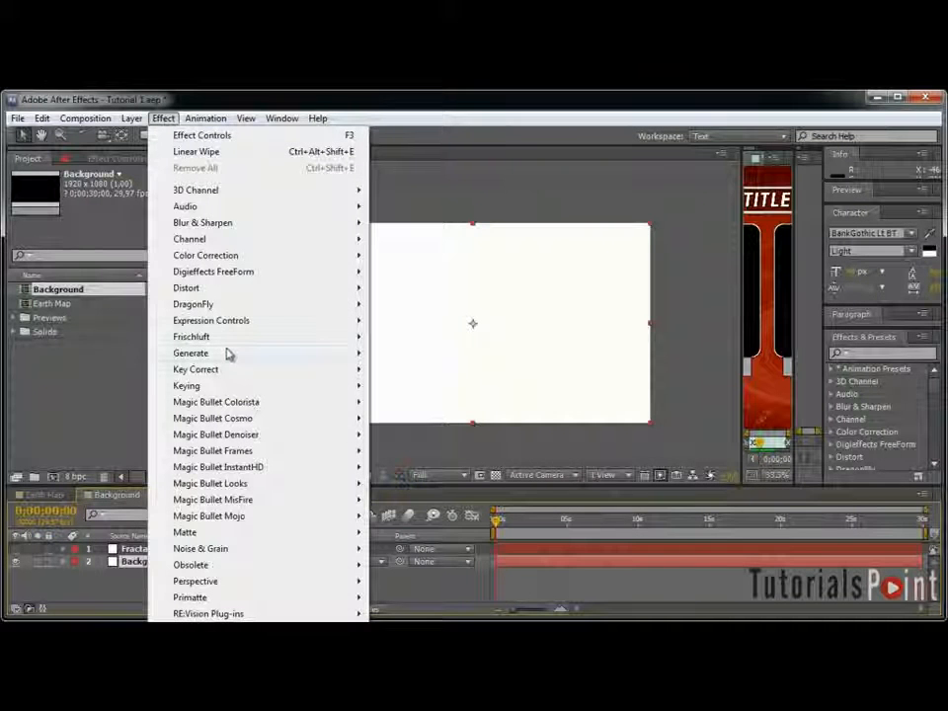
mouse_move(227, 354)
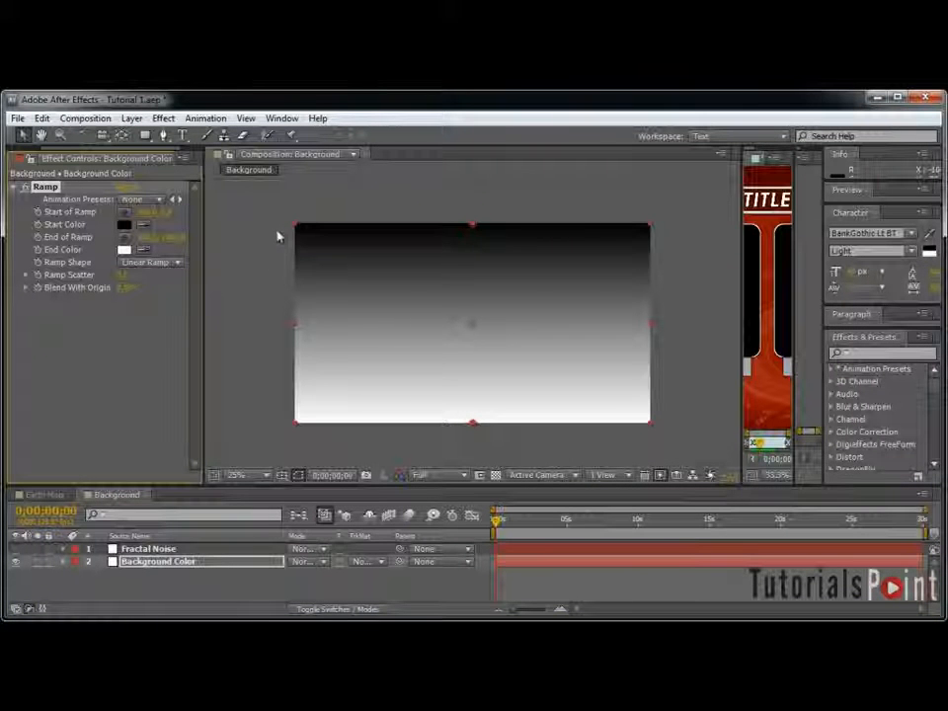
Step: Set the horizontal position of the Ramp's start point to 1800, near the frame's upper-right corner
drag(147, 212, 336, 210)
click(149, 211)
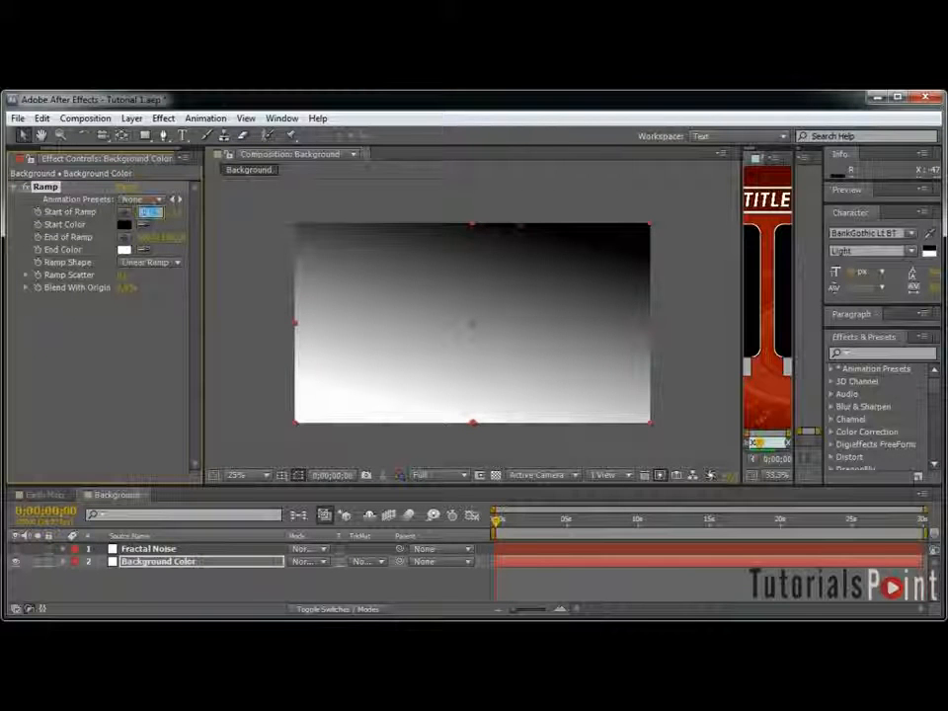
text(1800)
key(Return)
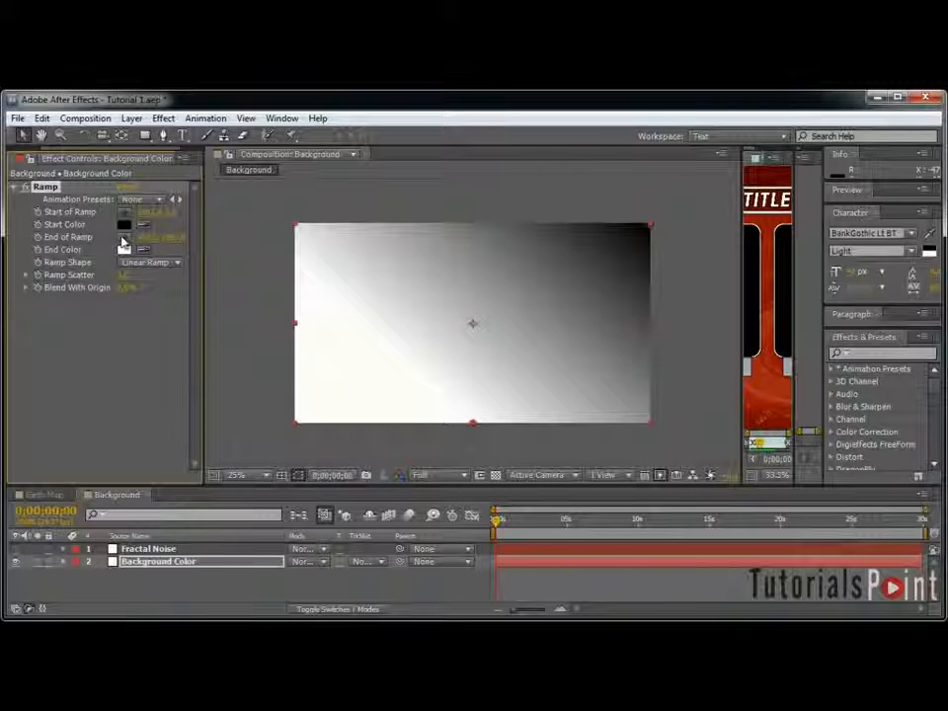
Step: Place the Ramp's end point at the frame's lower-left corner with its horizontal position set to 0
click(122, 238)
click(332, 400)
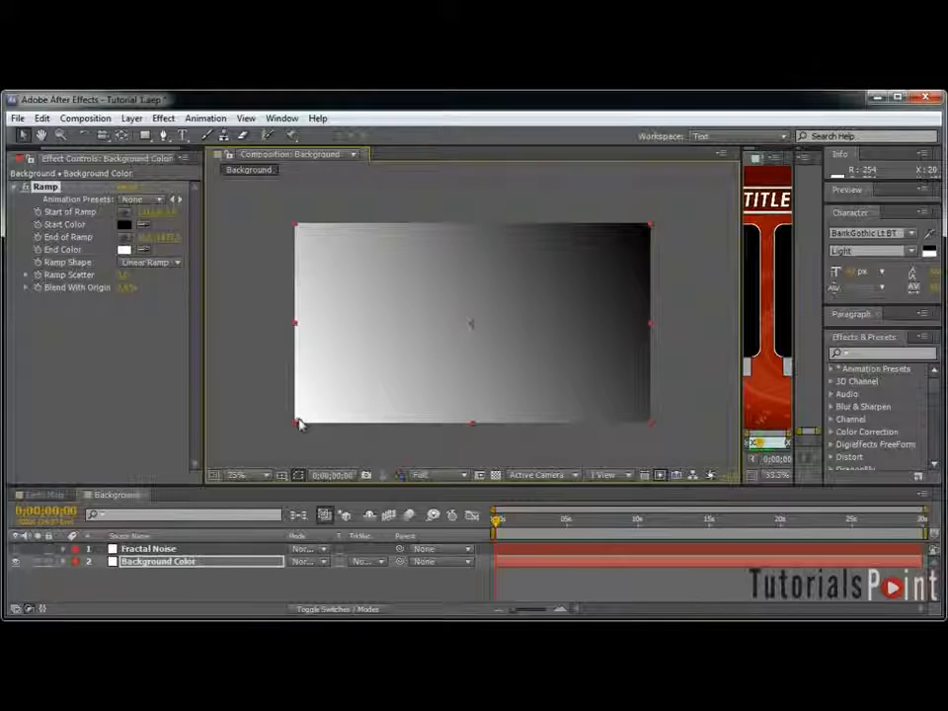
click(146, 238)
text(0)
key(Return)
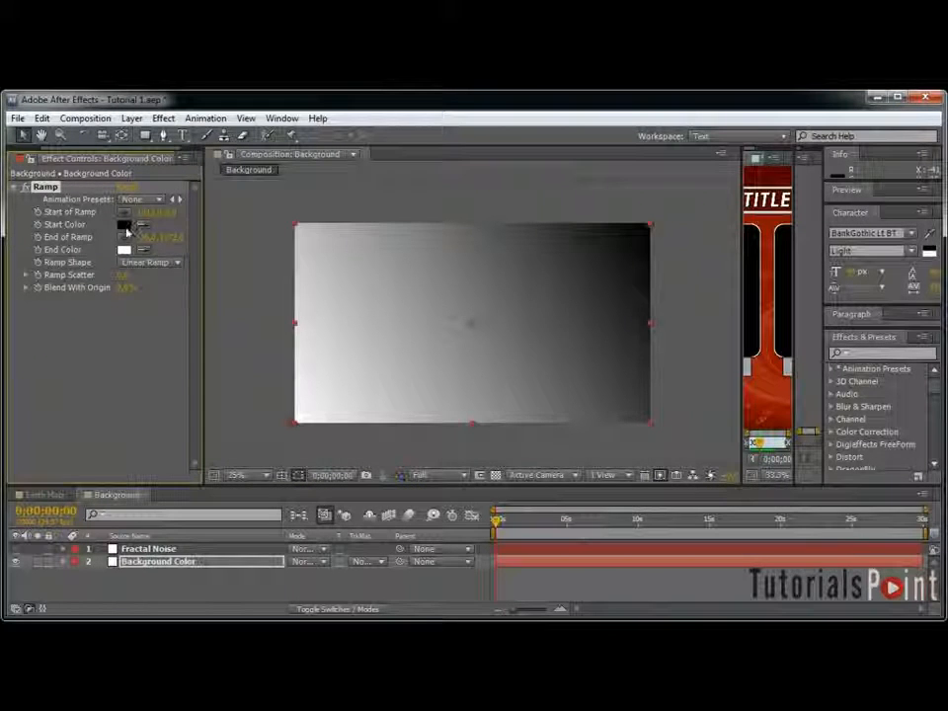
Step: Set the Ramp's start color to hex 561200
click(127, 230)
drag(383, 446, 511, 255)
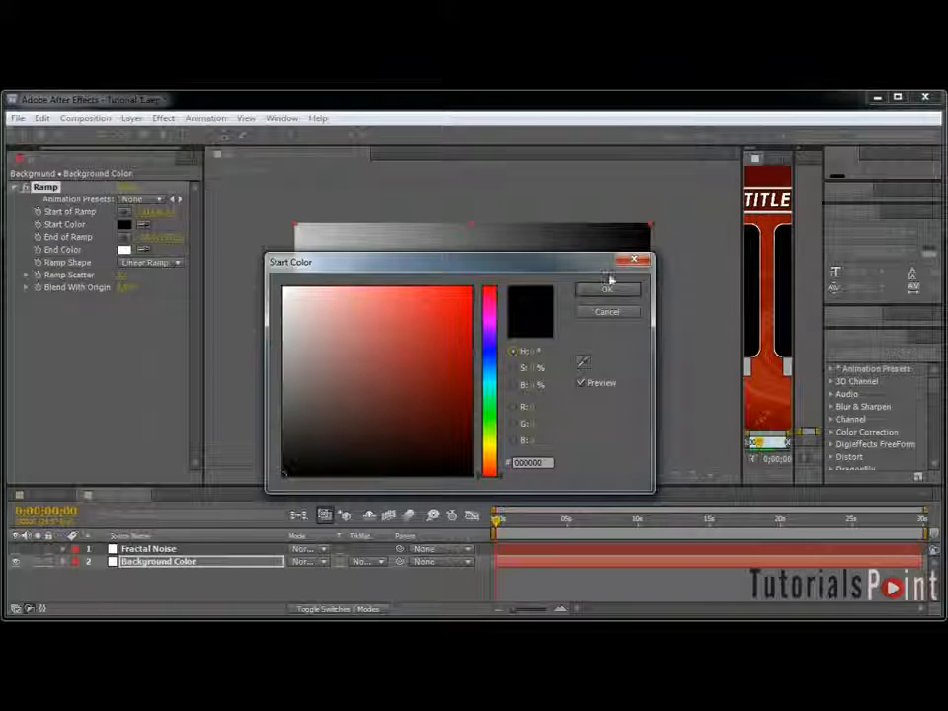
drag(561, 255, 531, 257)
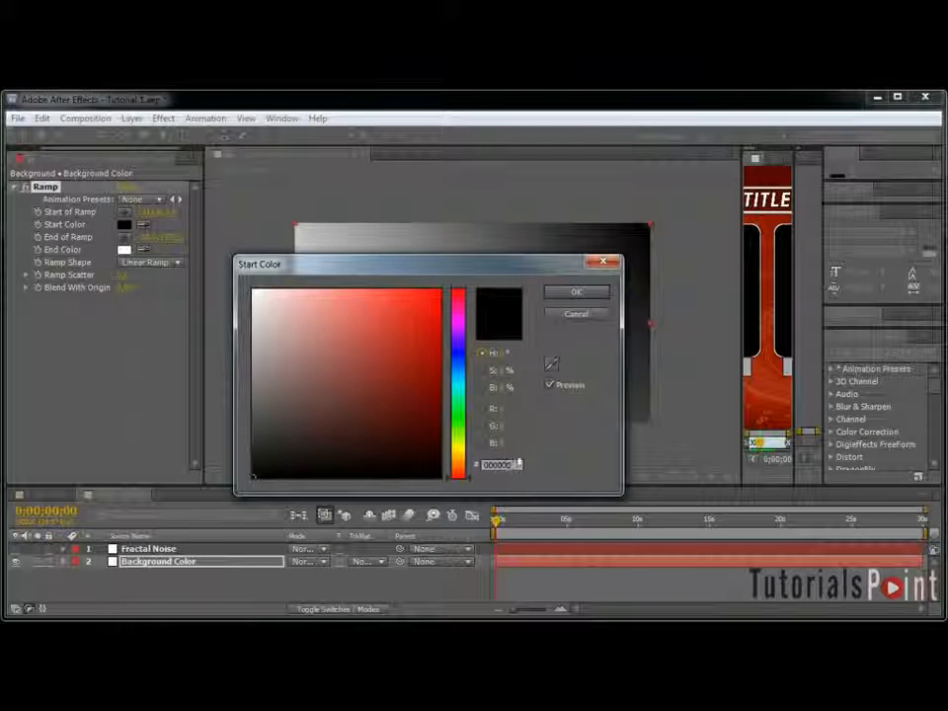
text(005612)
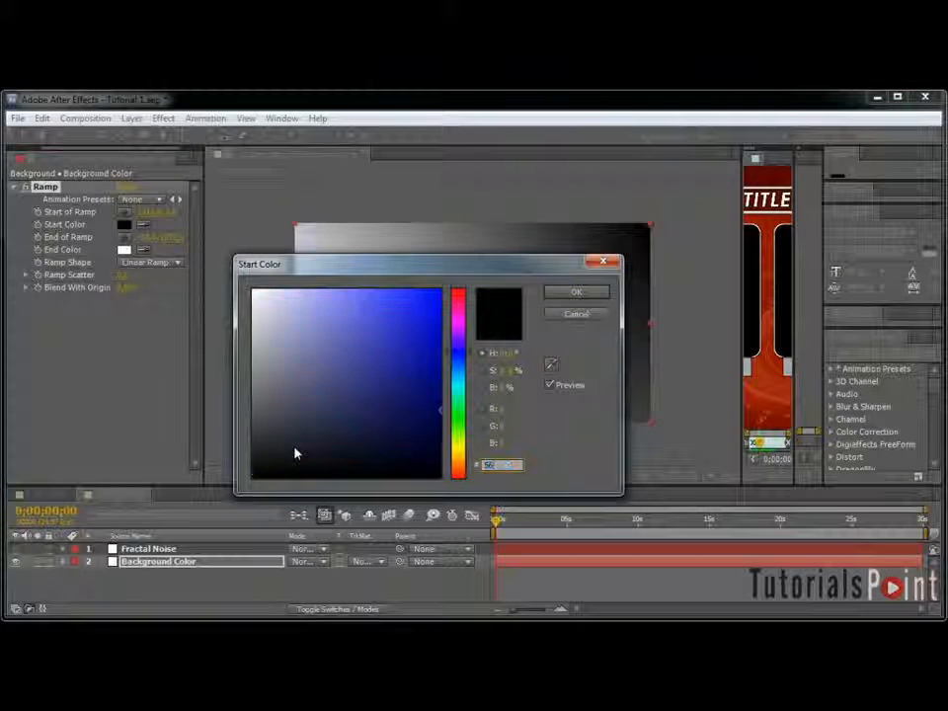
text(00)
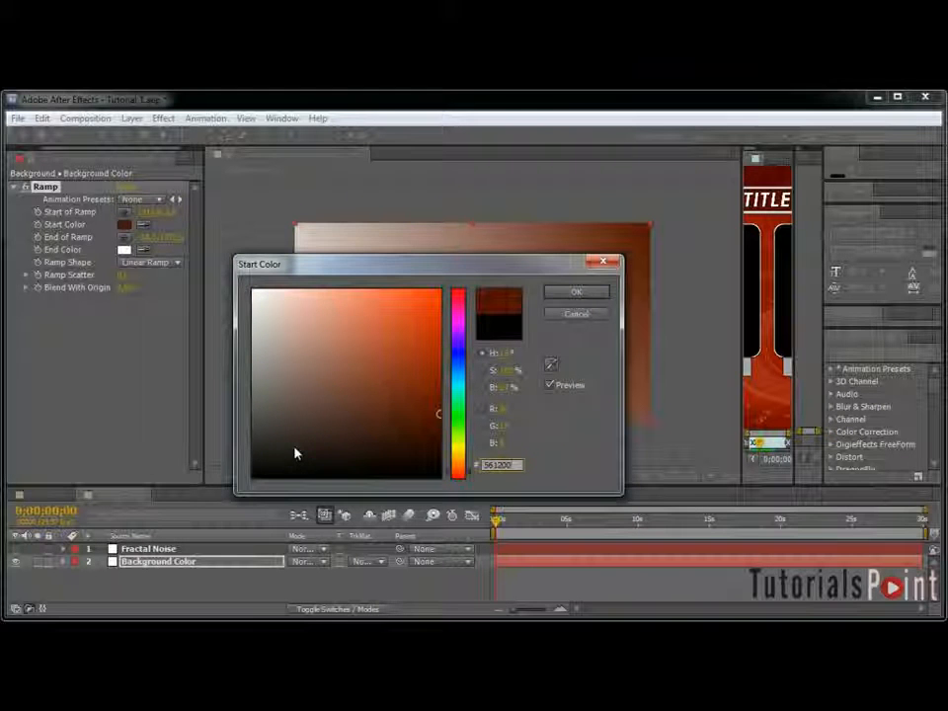
click(570, 295)
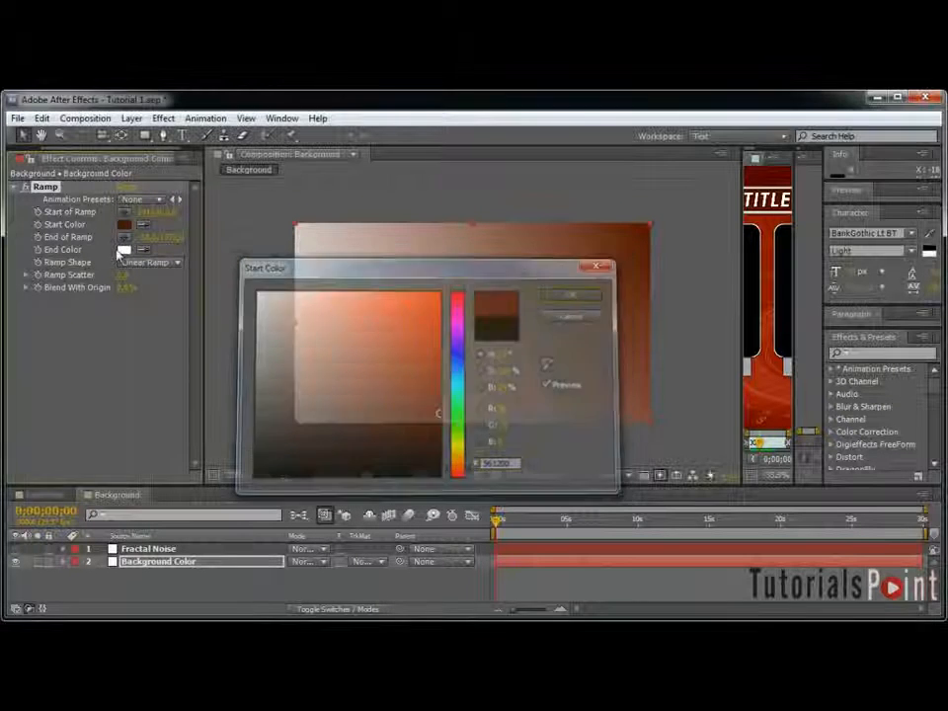
Step: Set the Ramp's end color to hex ED1C00
click(125, 250)
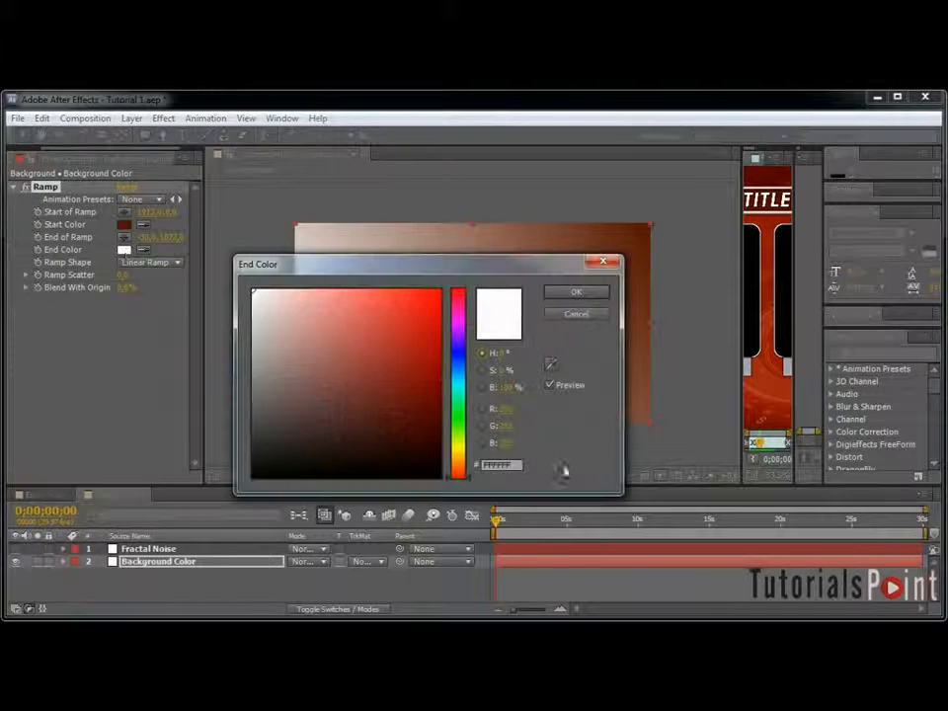
drag(529, 464, 162, 466)
text(ED)
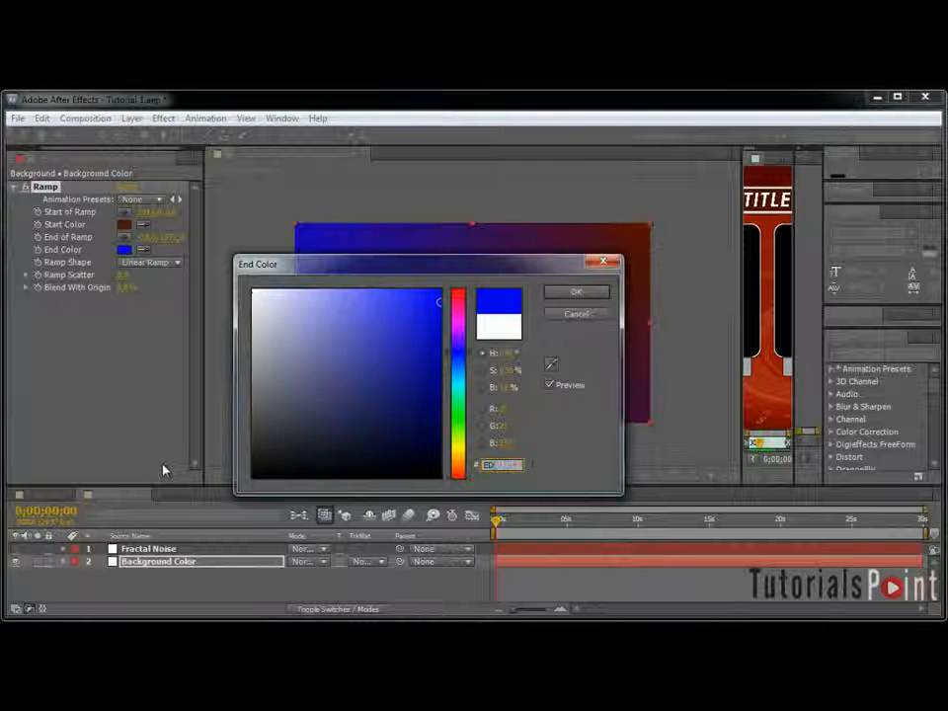
text(1C00)
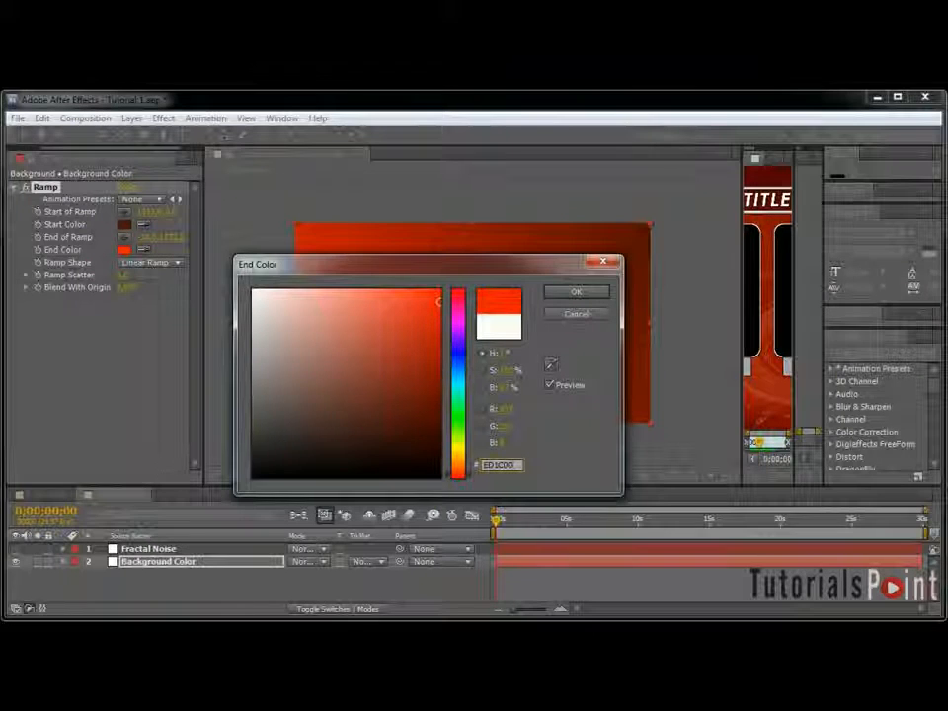
click(590, 293)
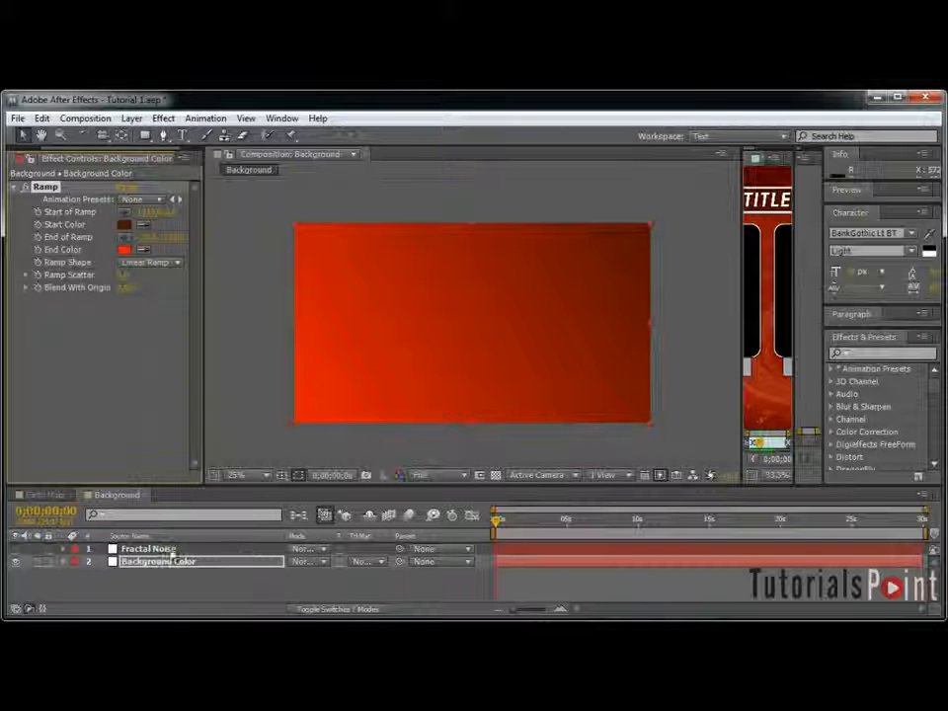
Step: Make the Fractal Noise layer visible again and apply the Fractal Noise effect to it
click(201, 554)
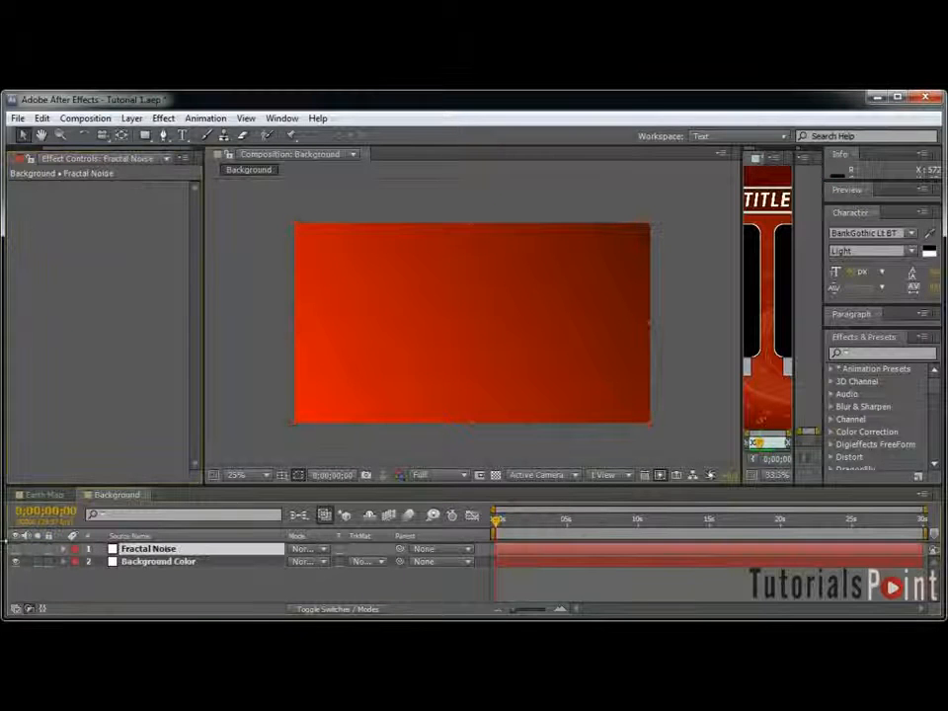
click(15, 548)
click(163, 118)
mouse_move(296, 361)
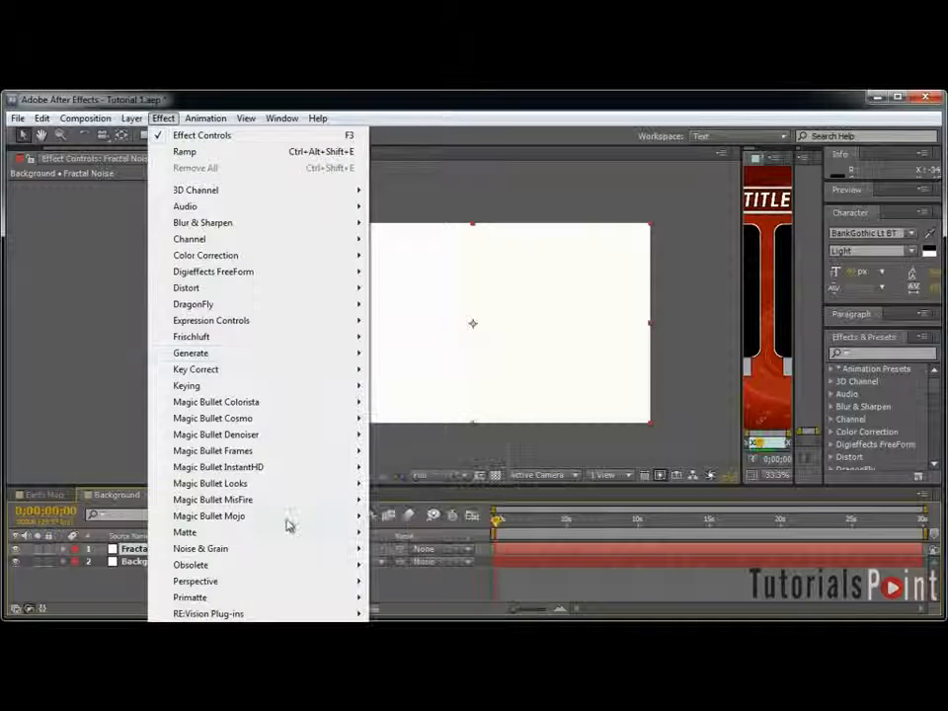
mouse_move(325, 556)
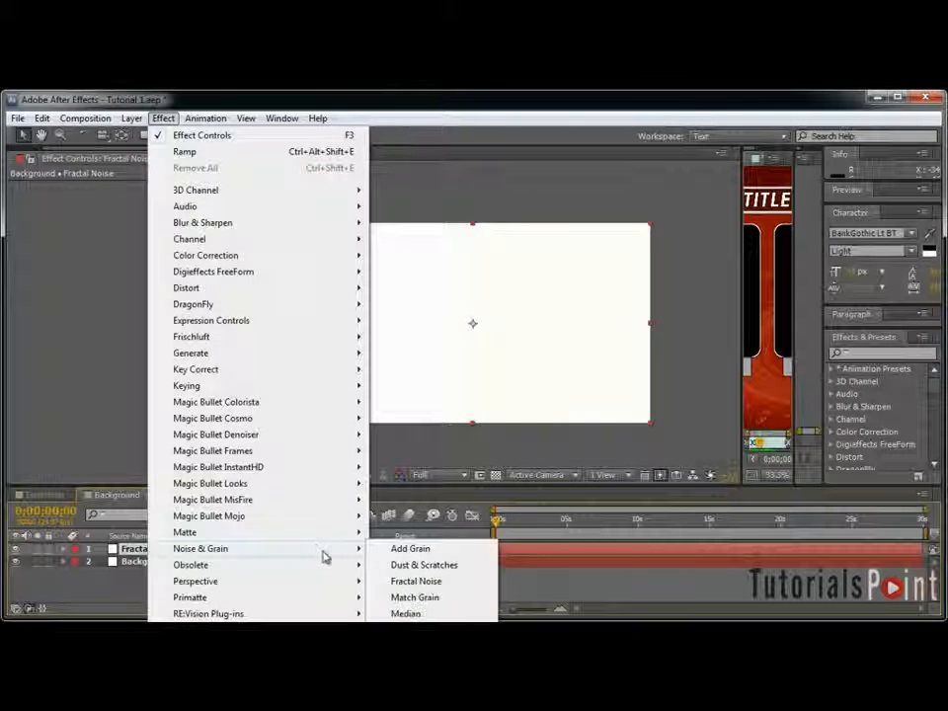
click(425, 584)
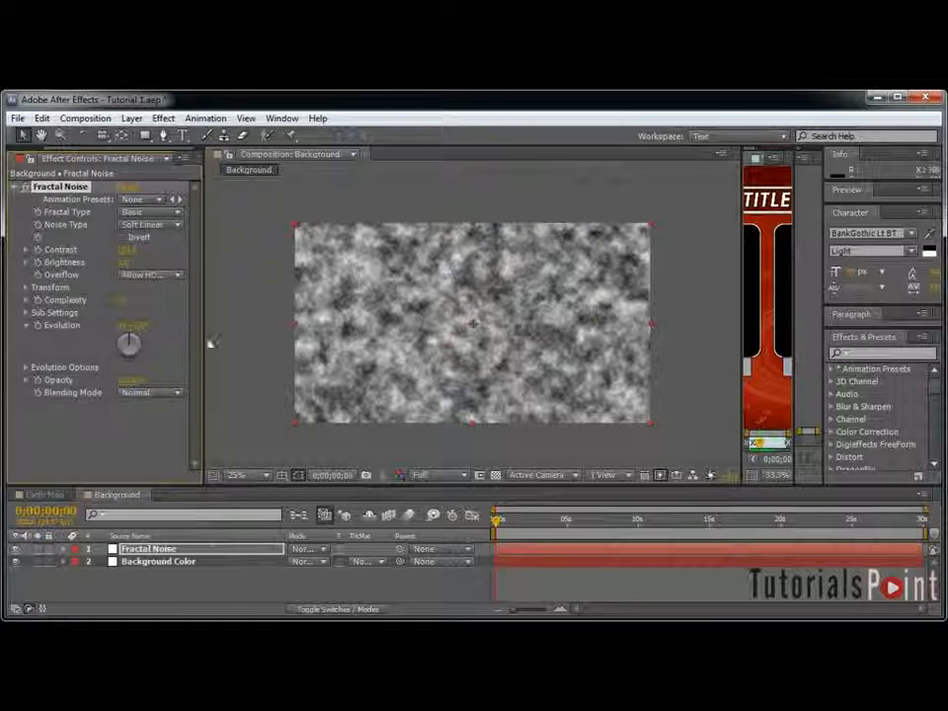
Step: Widen the effect settings area and give it more height by shrinking the timeline
drag(204, 331, 275, 331)
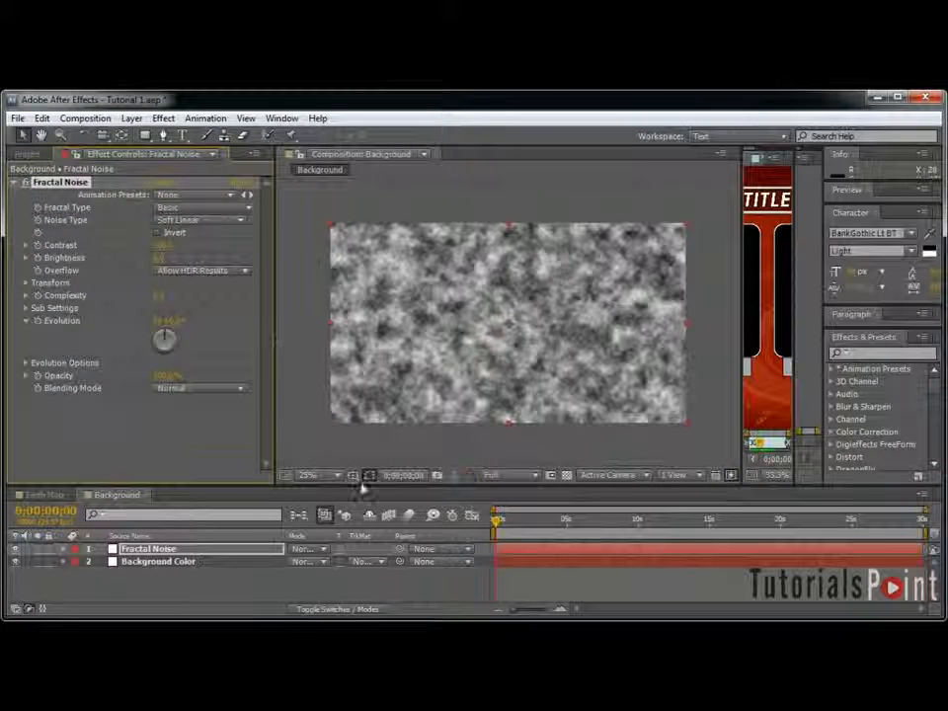
drag(376, 489, 375, 544)
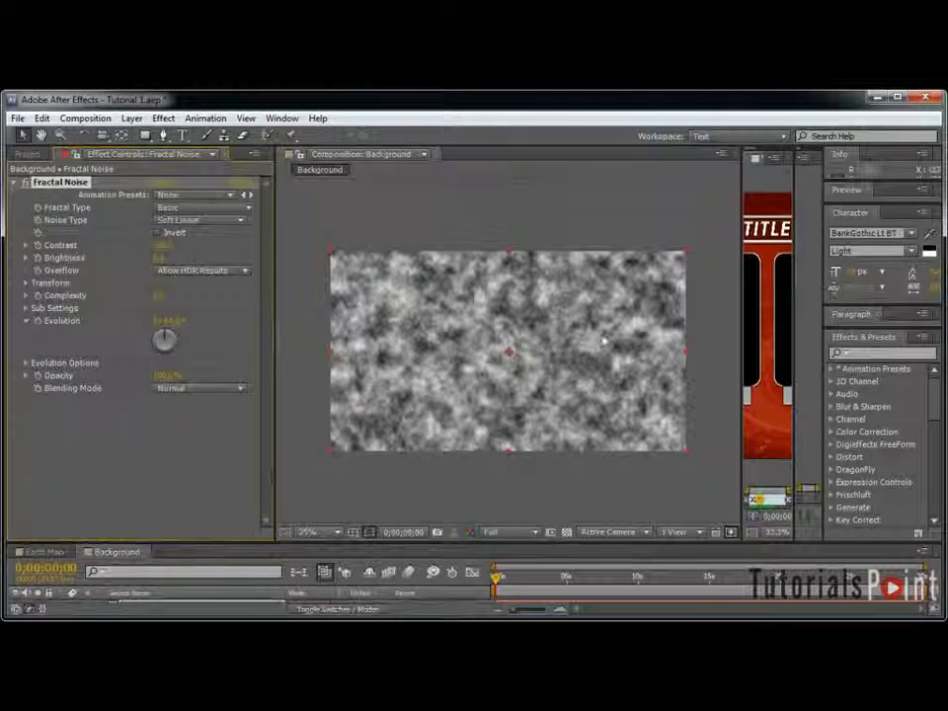
drag(274, 296, 263, 297)
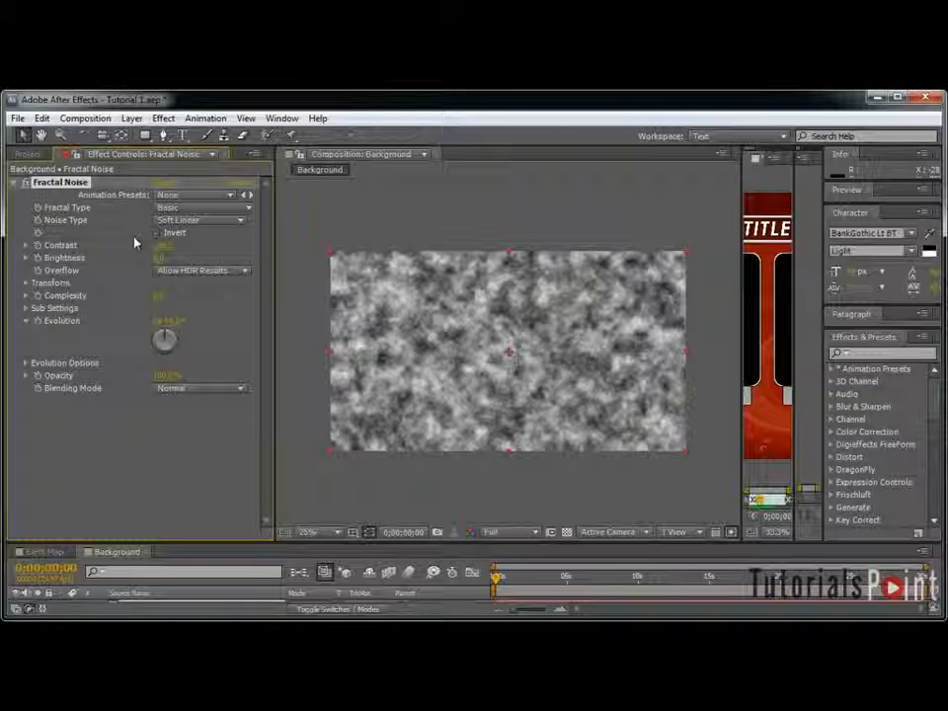
Step: Set the Fractal Noise contrast to 120 and its brightness to -10
click(173, 246)
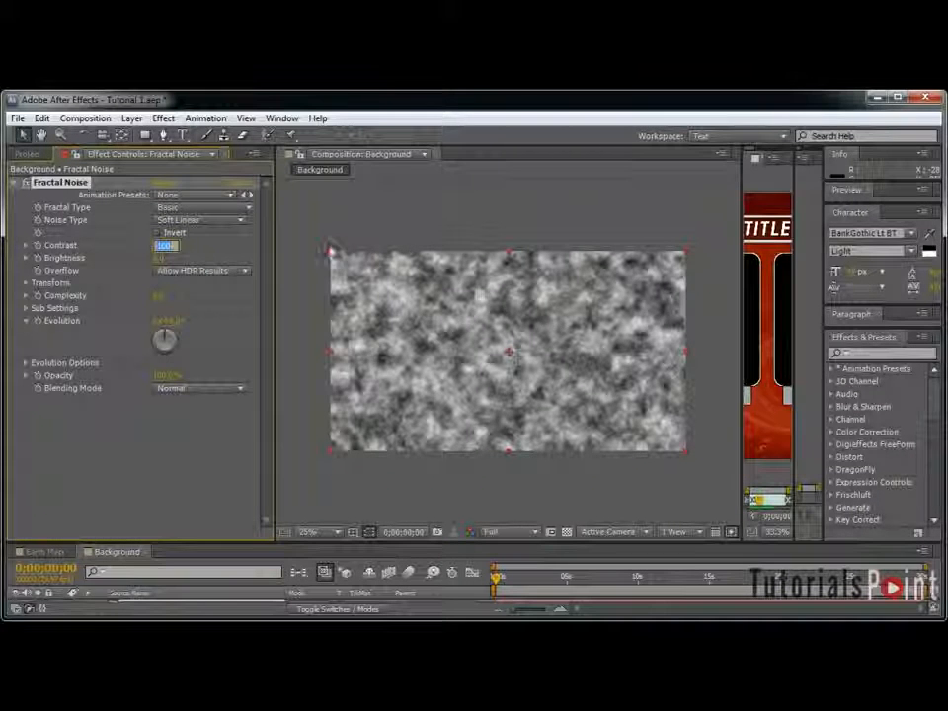
text(120)
key(Return)
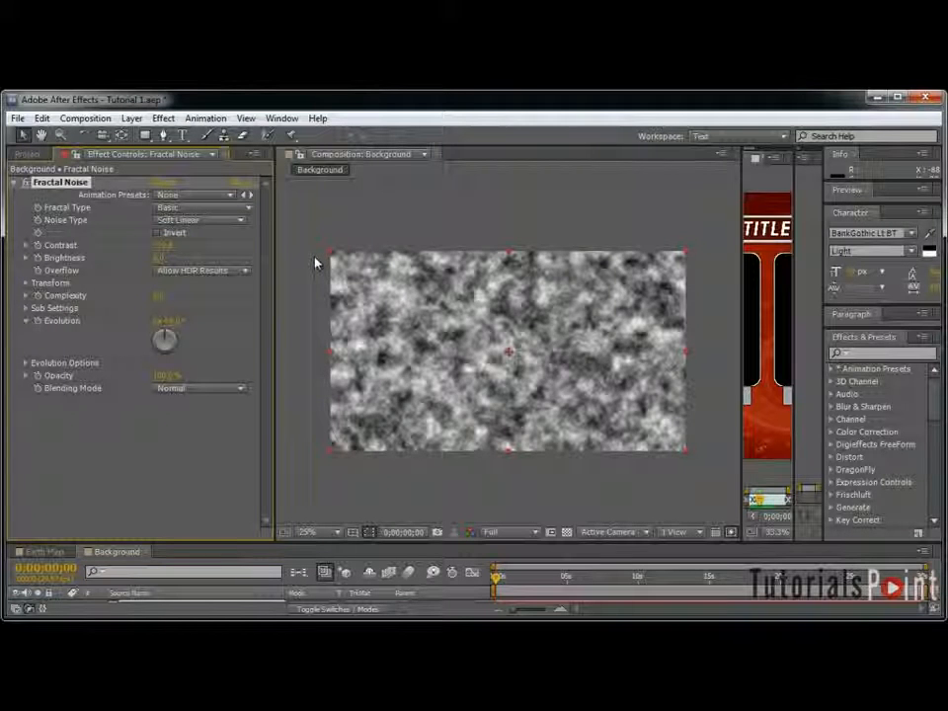
click(161, 258)
text(-10)
key(Return)
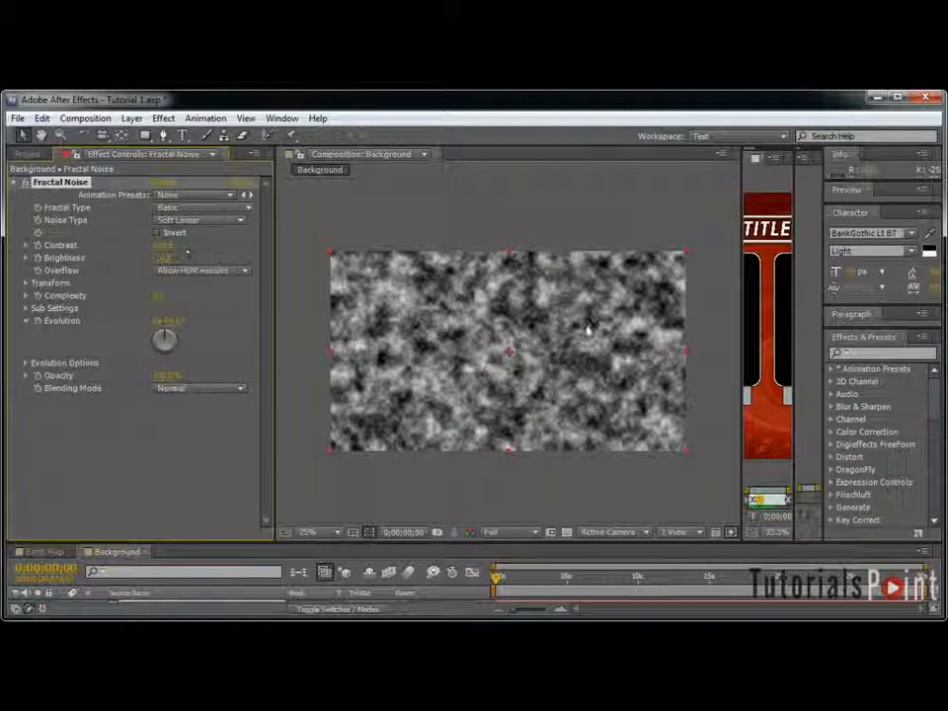
Step: Reveal the Fractal Noise transform settings and their scale slider, and slightly rotate the noise pattern
click(26, 284)
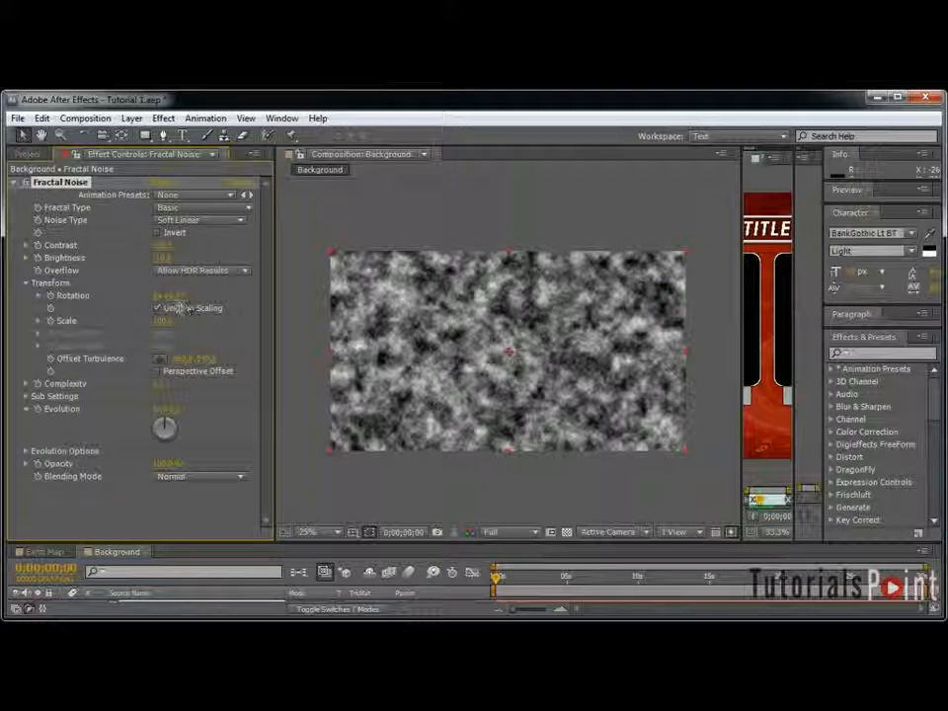
click(38, 320)
drag(81, 341, 87, 341)
drag(184, 294, 204, 295)
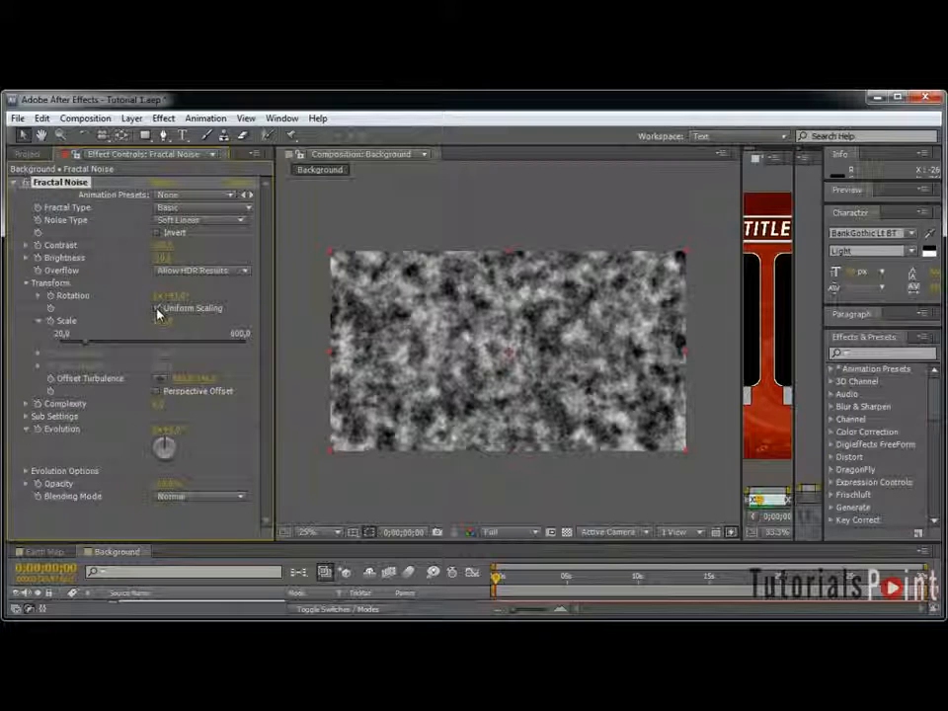
Step: Turn off uniform scaling for the fractal noise and set its scale width to 3000 and scale height to 700
click(157, 309)
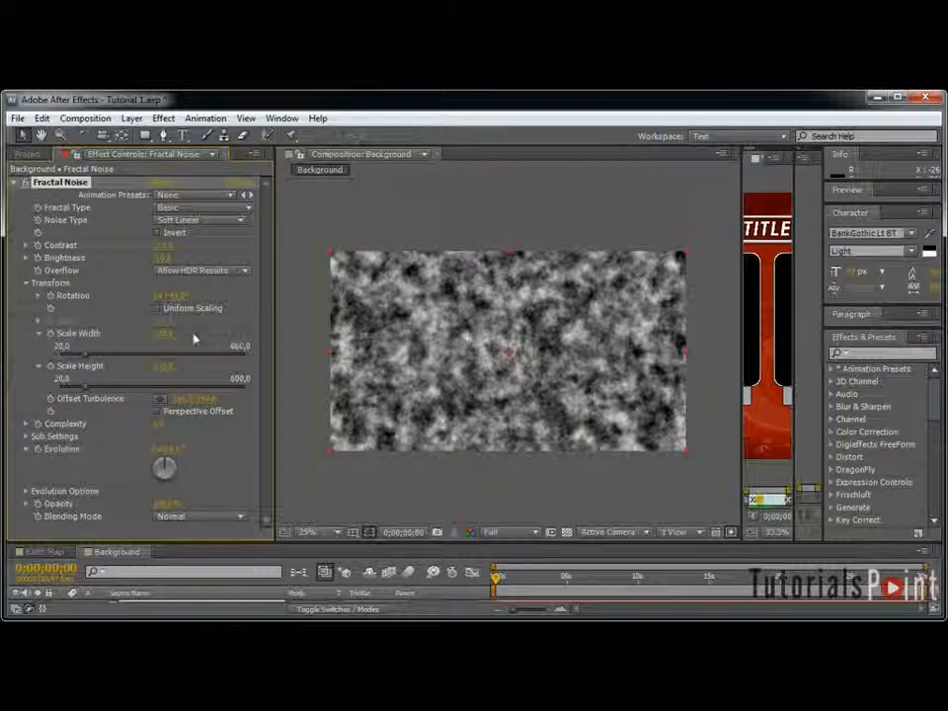
click(164, 334)
text(1000)
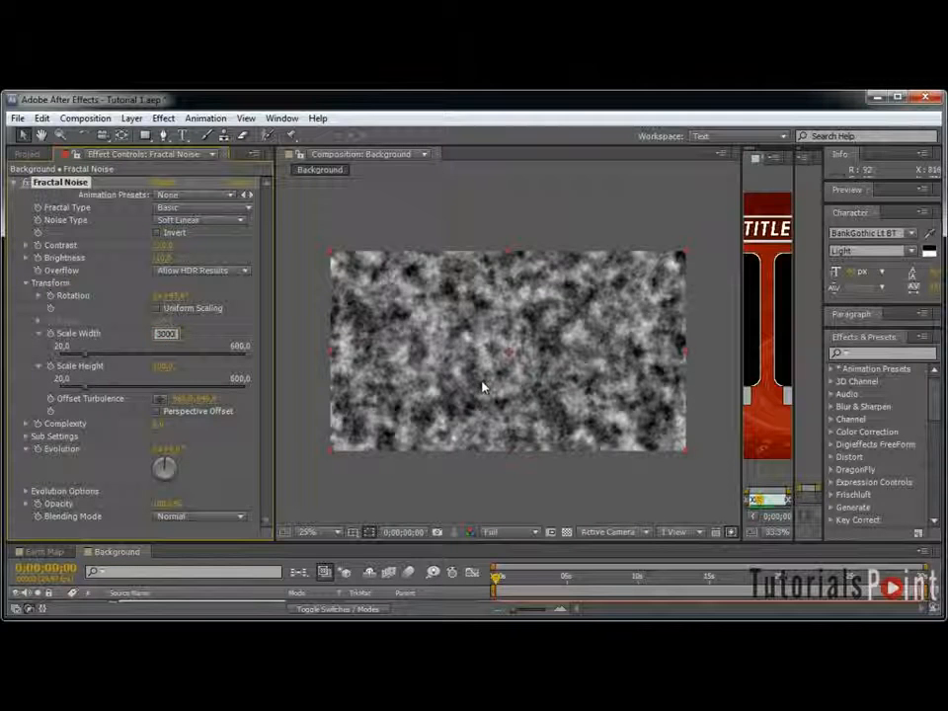
key(Return)
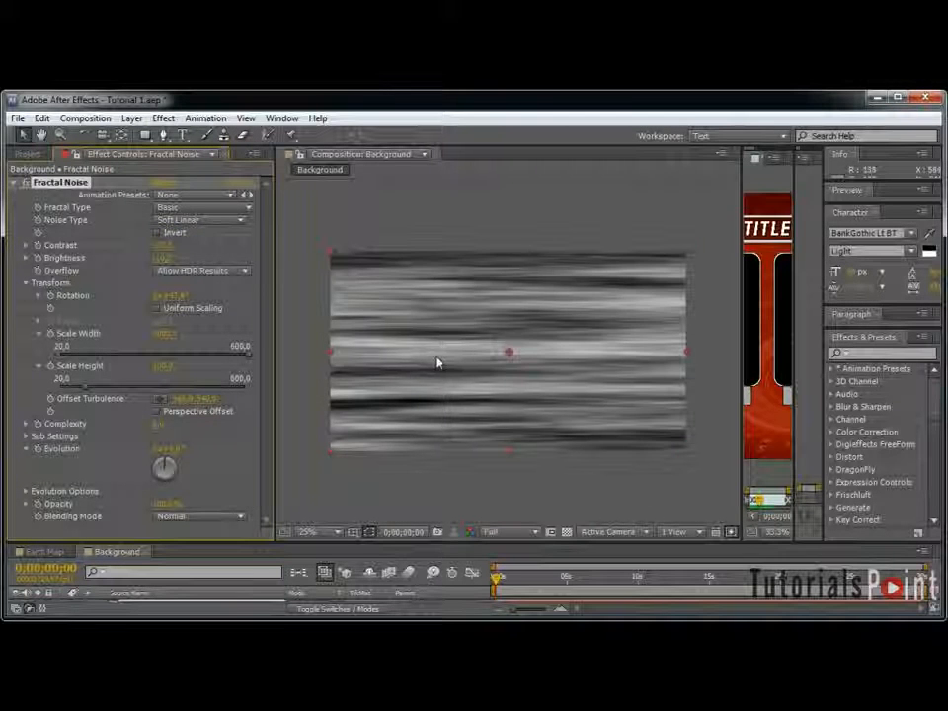
click(166, 366)
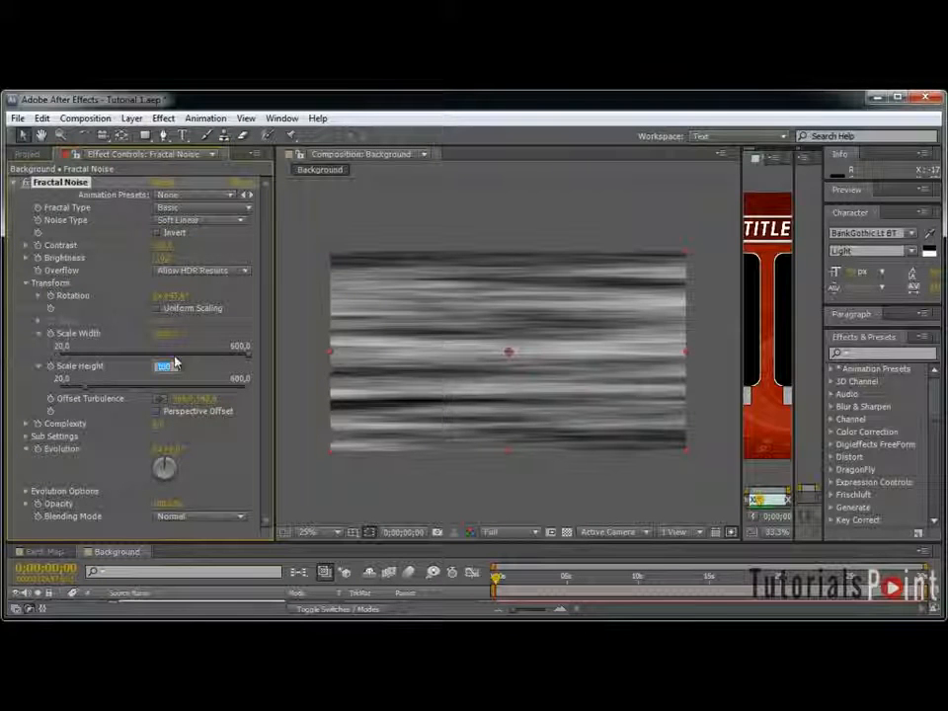
text(700)
key(Return)
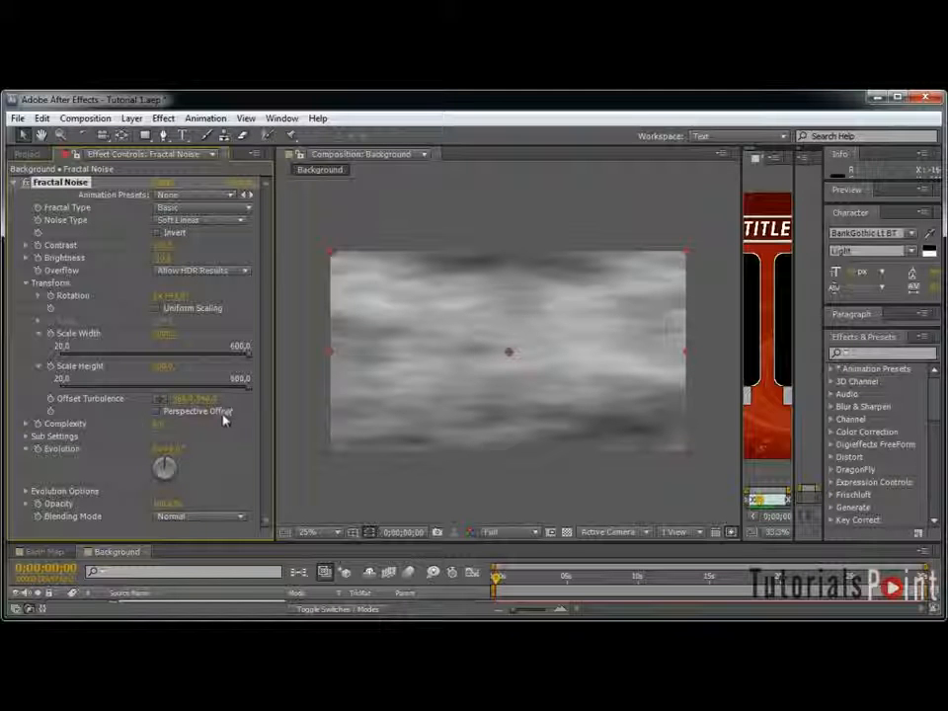
Step: Set the Fractal Noise complexity to 3
click(159, 424)
text(2)
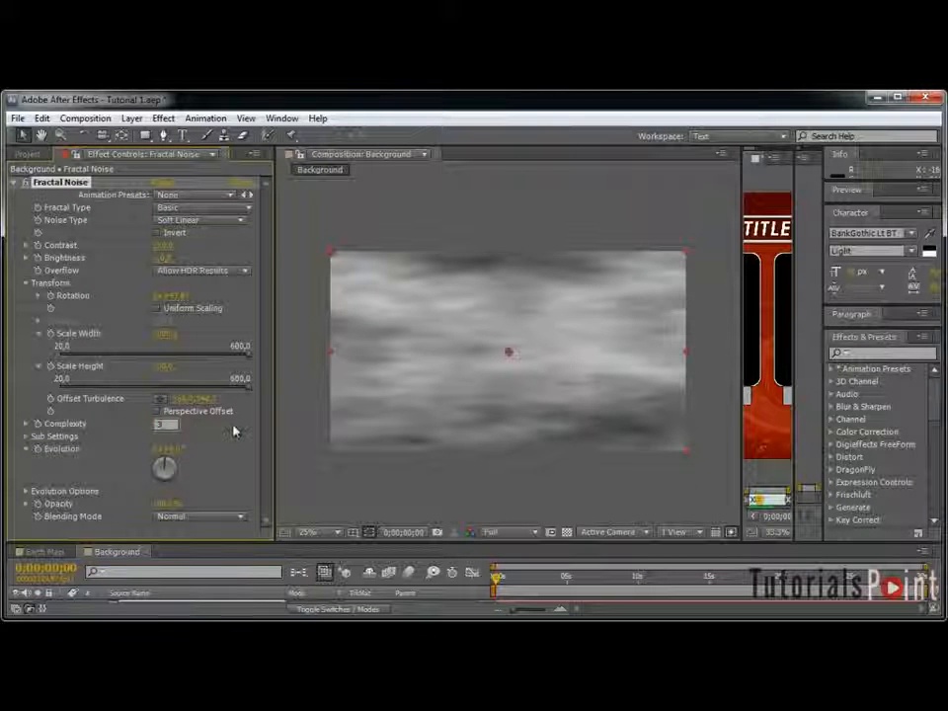
key(Return)
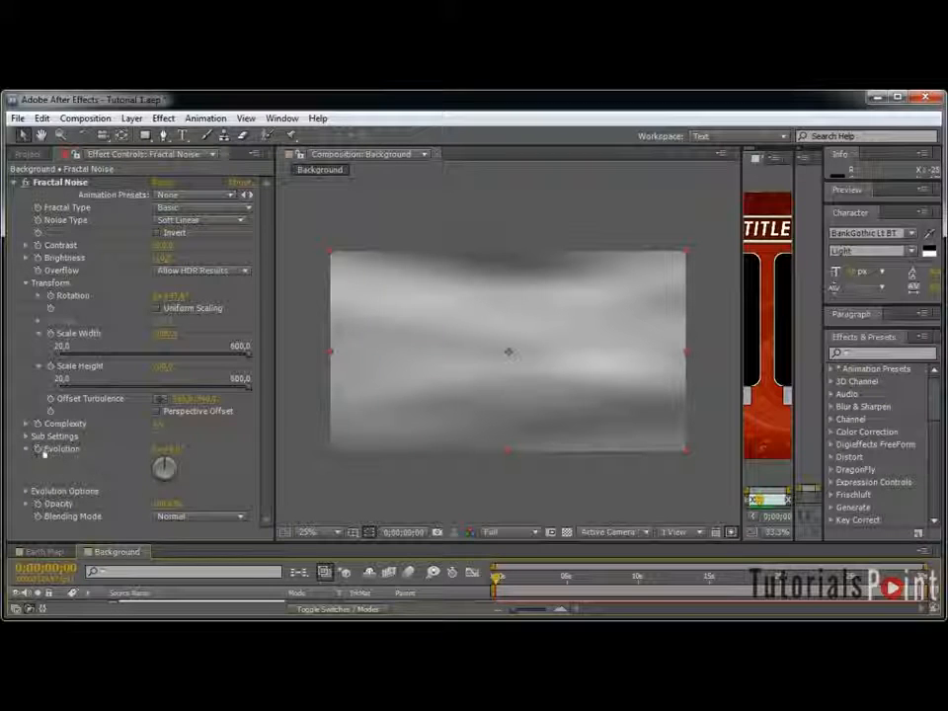
Step: Animate the noise's Evolution with a keyframe at the composition's start and 3 revolutions at 0;00;29;29
click(36, 450)
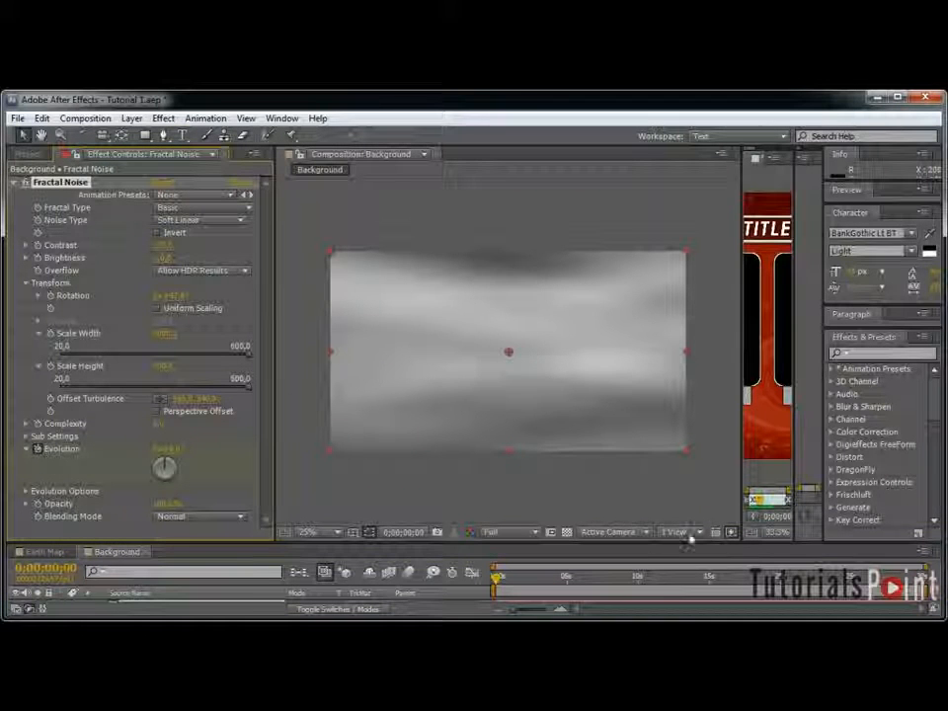
drag(803, 580, 925, 580)
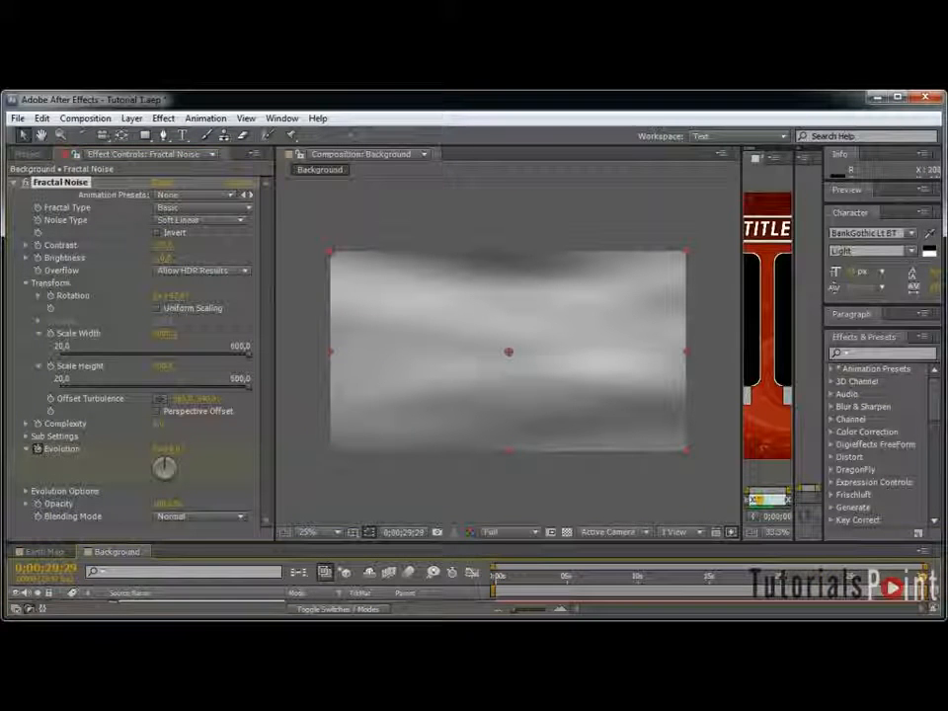
click(168, 449)
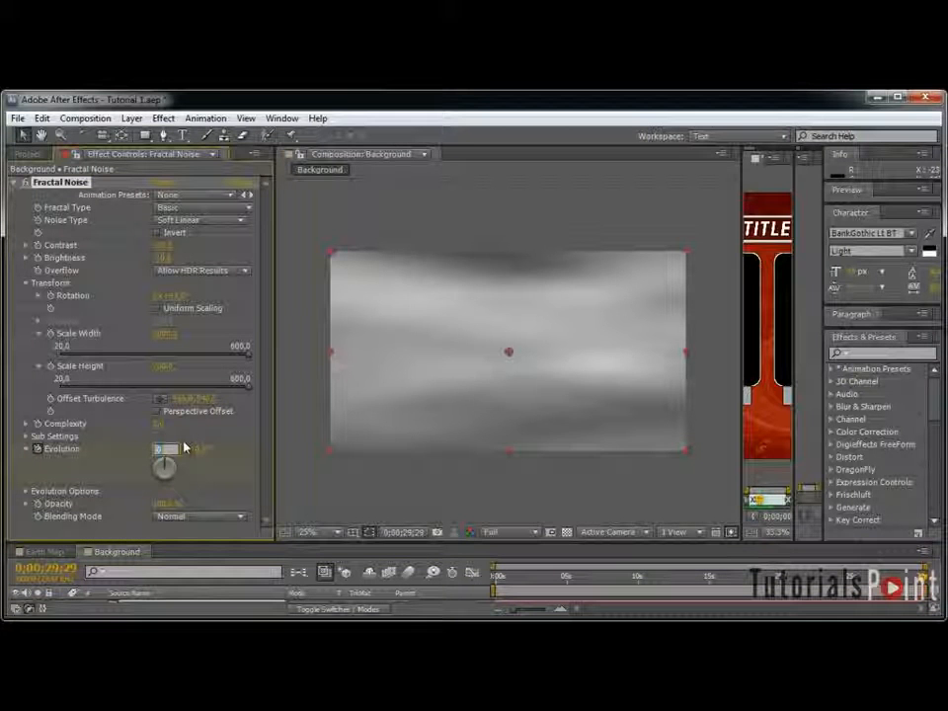
text(3)
key(Return)
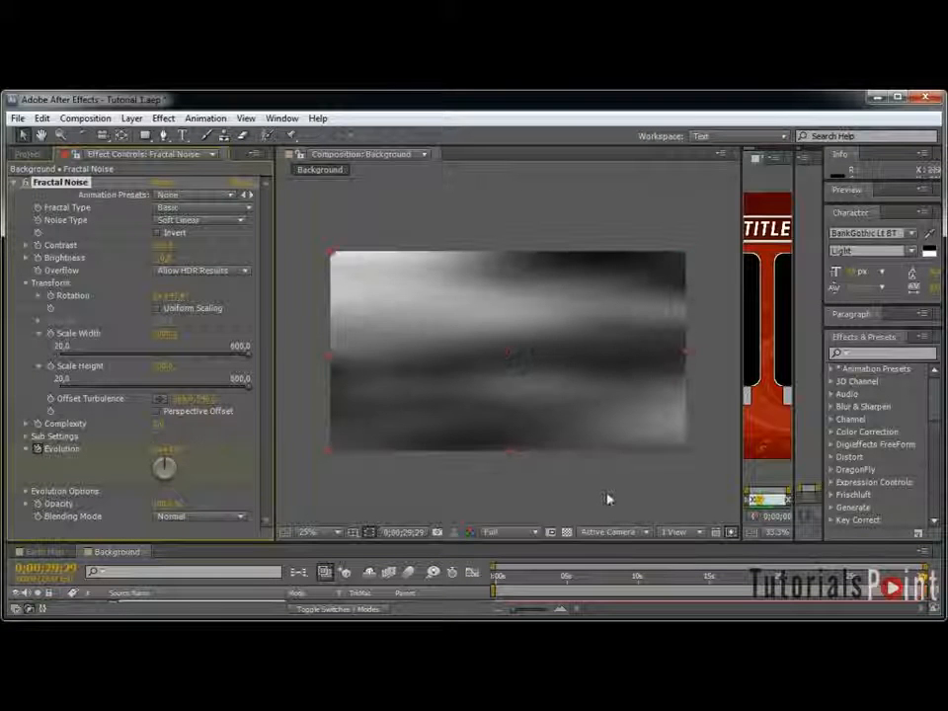
Step: Enable Cycle Evolution for the fractal noise and set the cycle to 6 revolutions
click(25, 491)
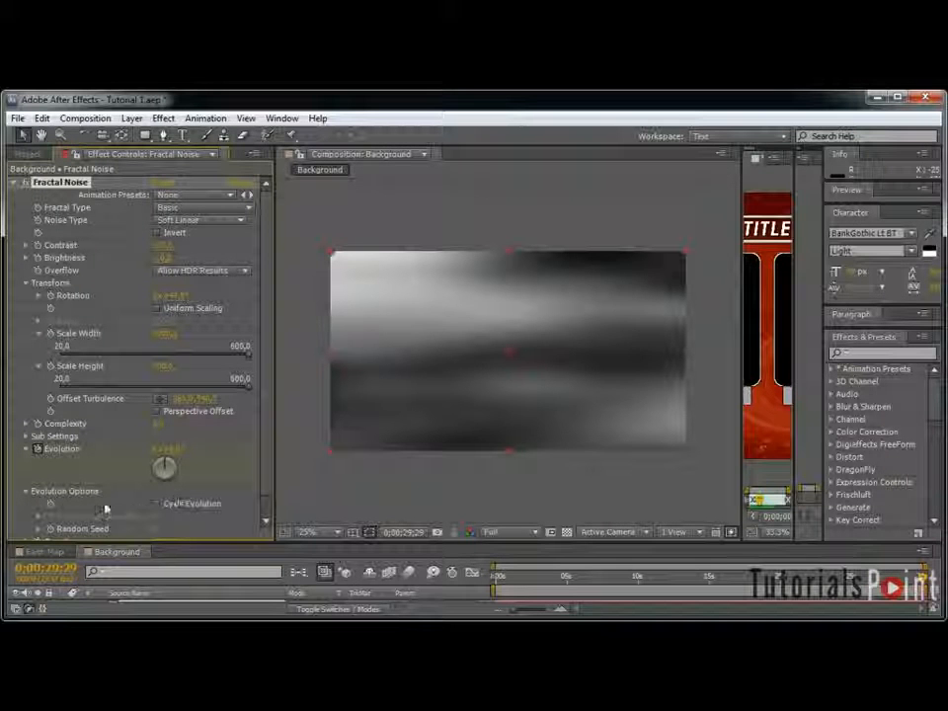
click(171, 504)
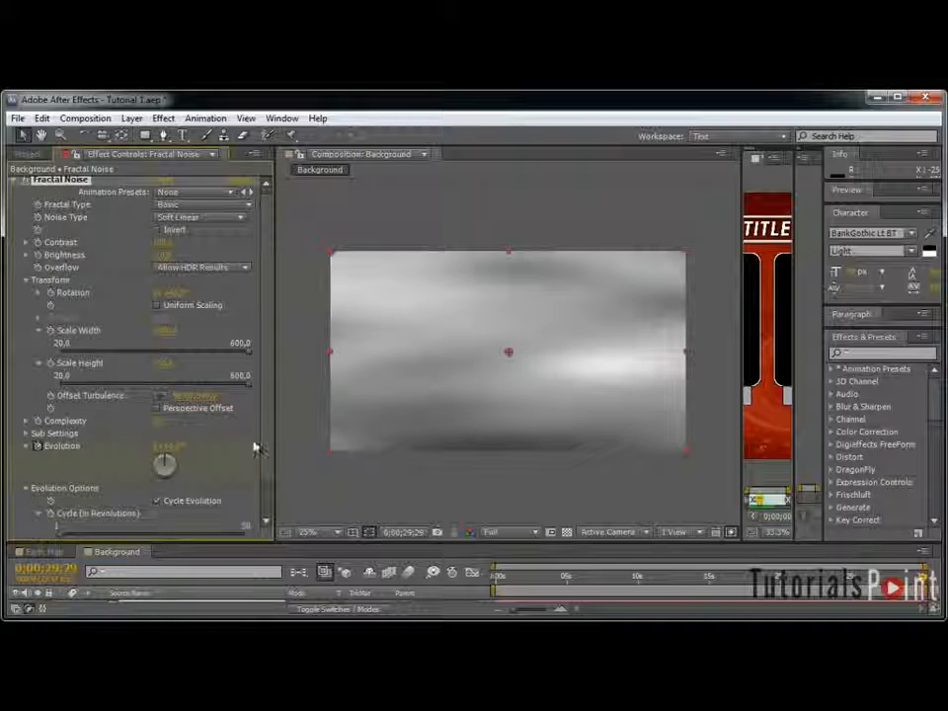
scroll(264, 444, down, 2)
click(158, 478)
text(6)
key(Return)
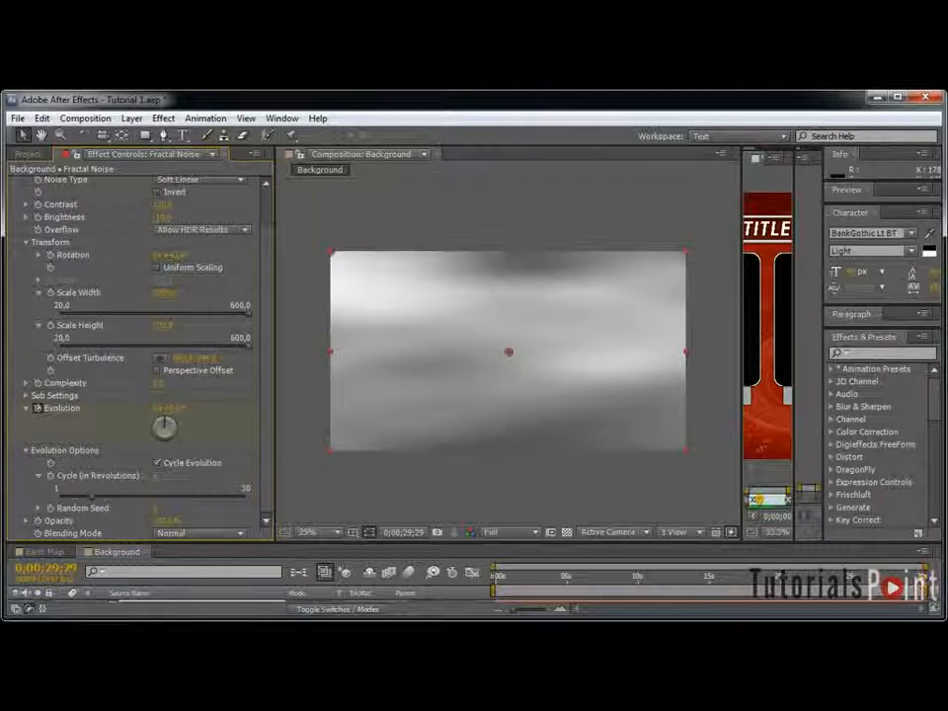
Step: Preview the noise animation, and set the Fractal Noise layer's blending mode to Overlay above the Background Color layer
key(Home)
drag(515, 590, 857, 581)
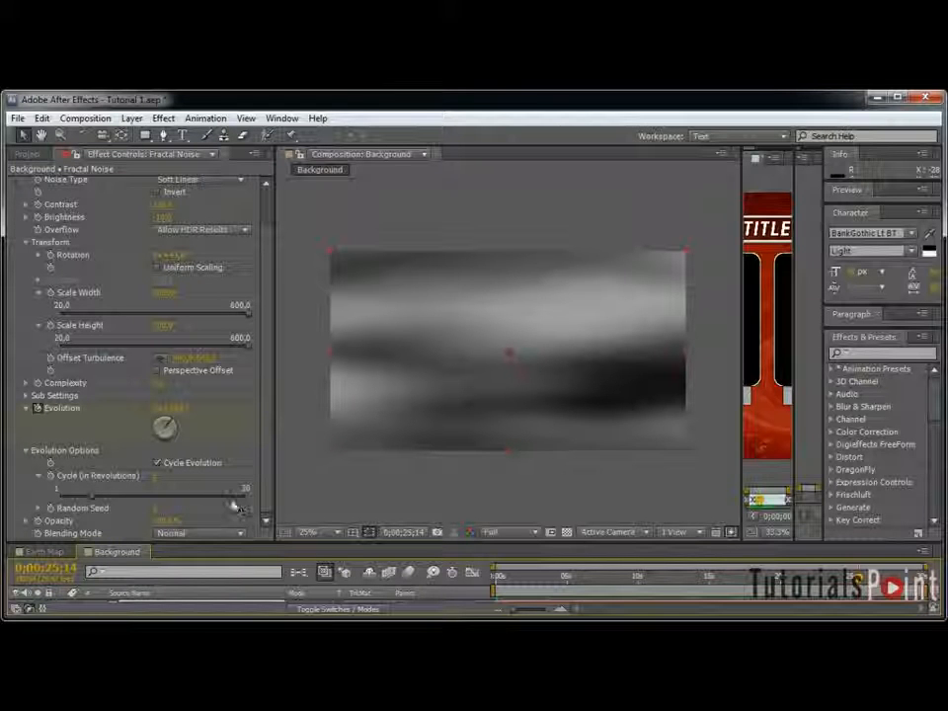
scroll(117, 305, up, 2)
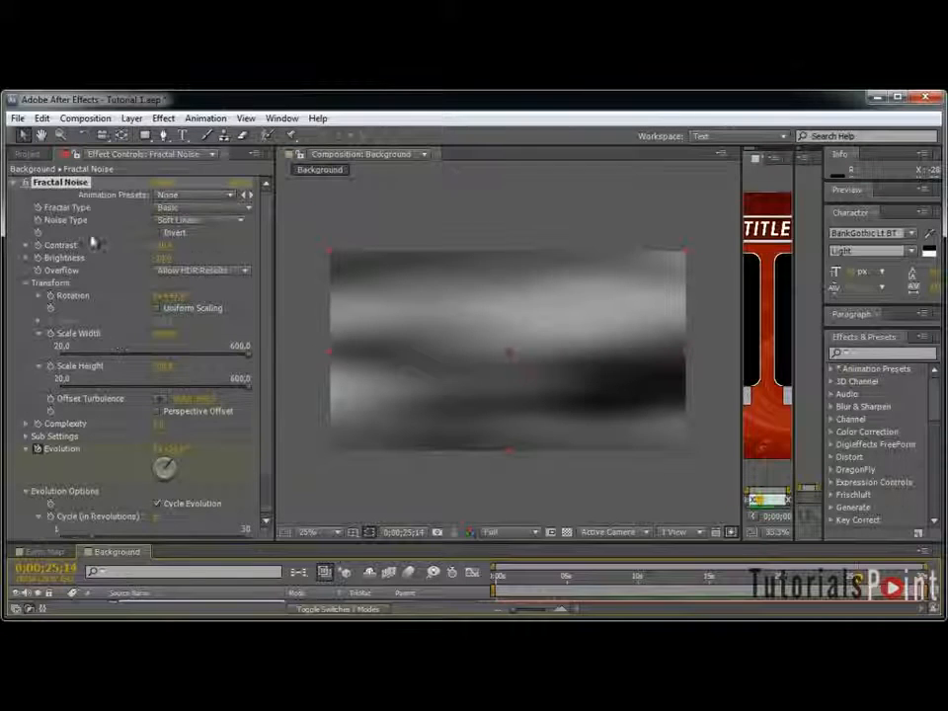
click(16, 186)
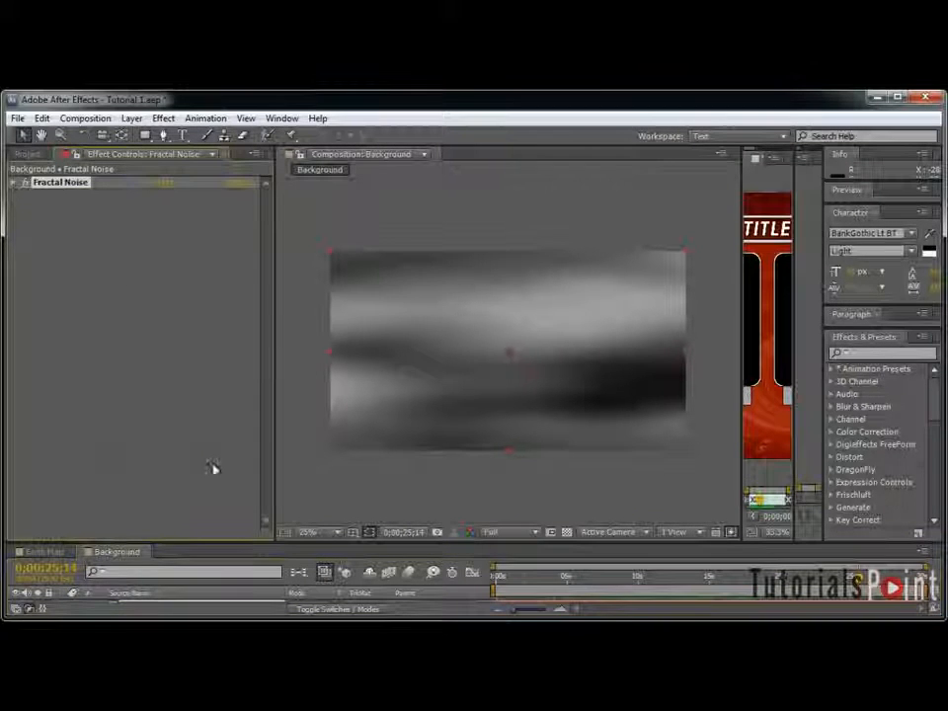
drag(294, 538, 282, 426)
click(293, 488)
click(360, 470)
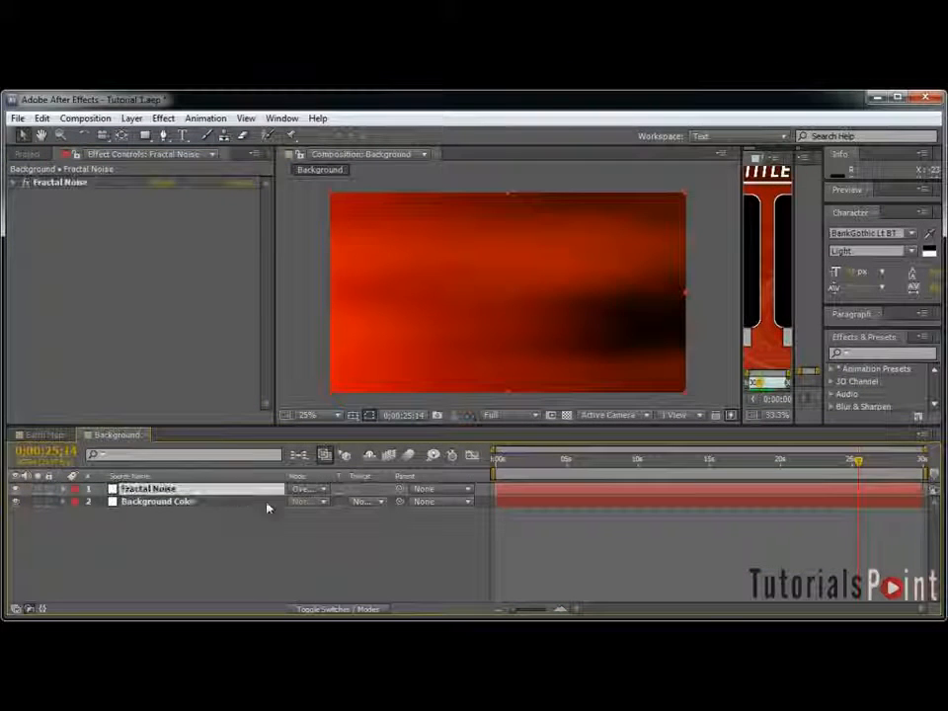
Step: Set the Fractal Noise layer's opacity to 50% and scrub through the composition to preview the blended background
key(t)
click(299, 501)
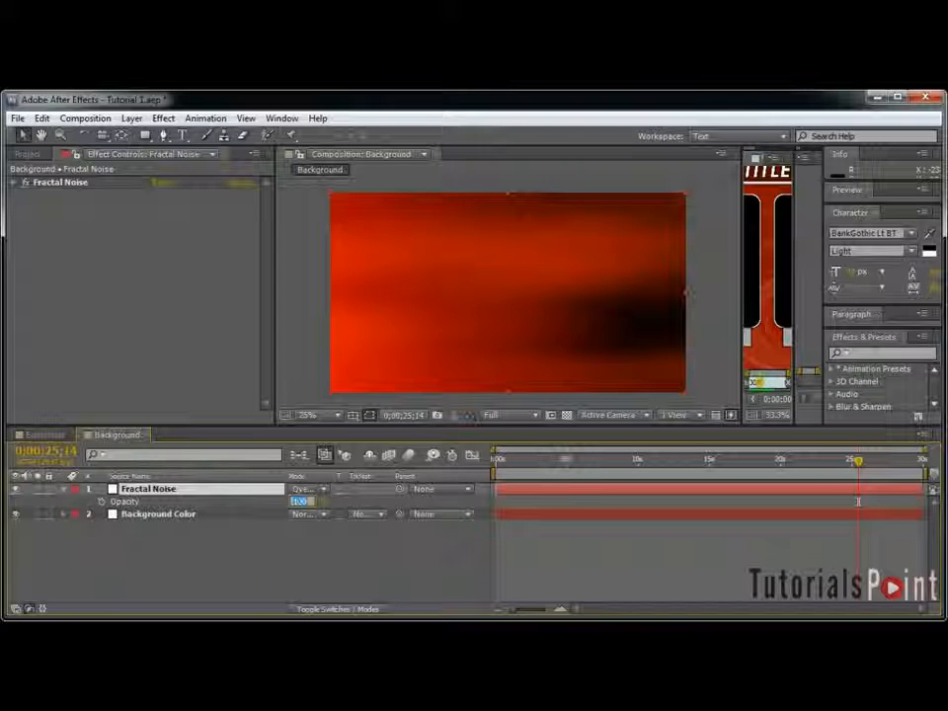
text(50)
key(Return)
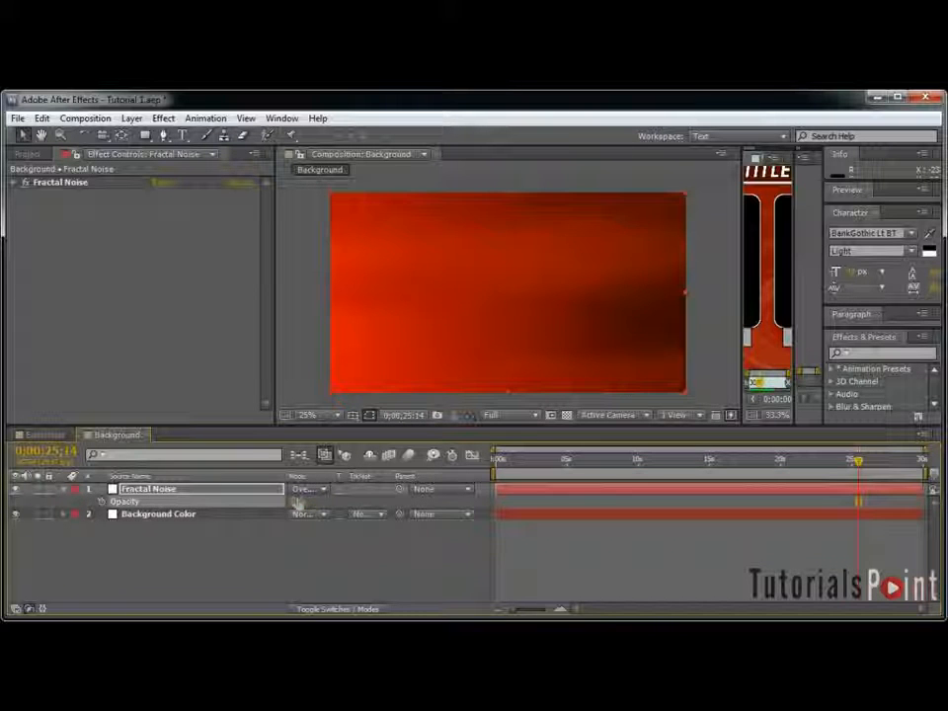
click(64, 490)
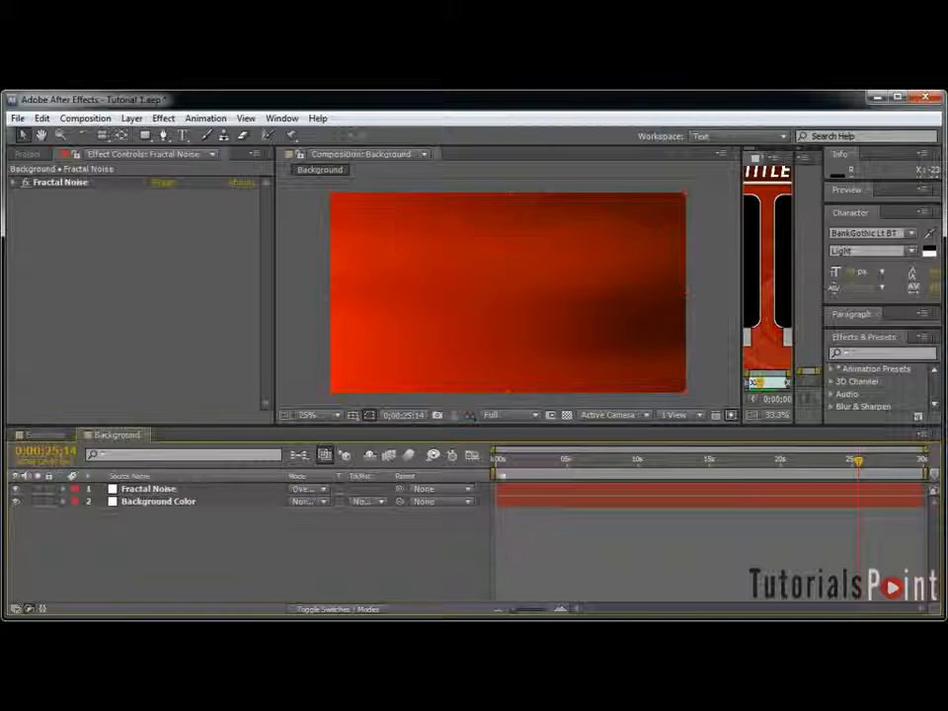
click(500, 463)
drag(500, 467, 618, 479)
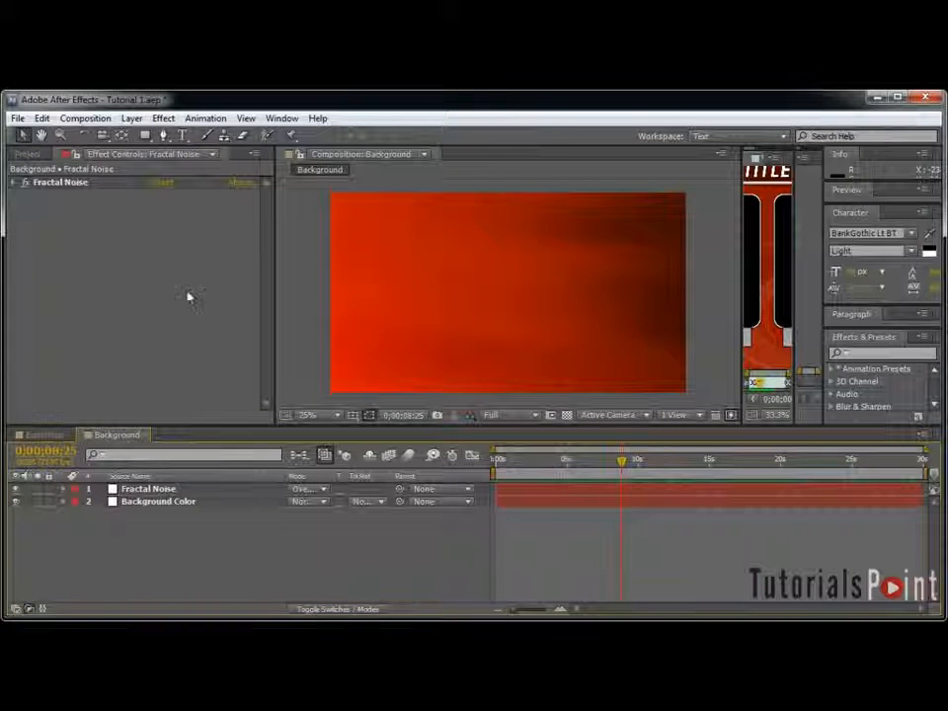
Step: Open the Earth Map composition, show its transparency grid and select the Earth Map layer
click(27, 154)
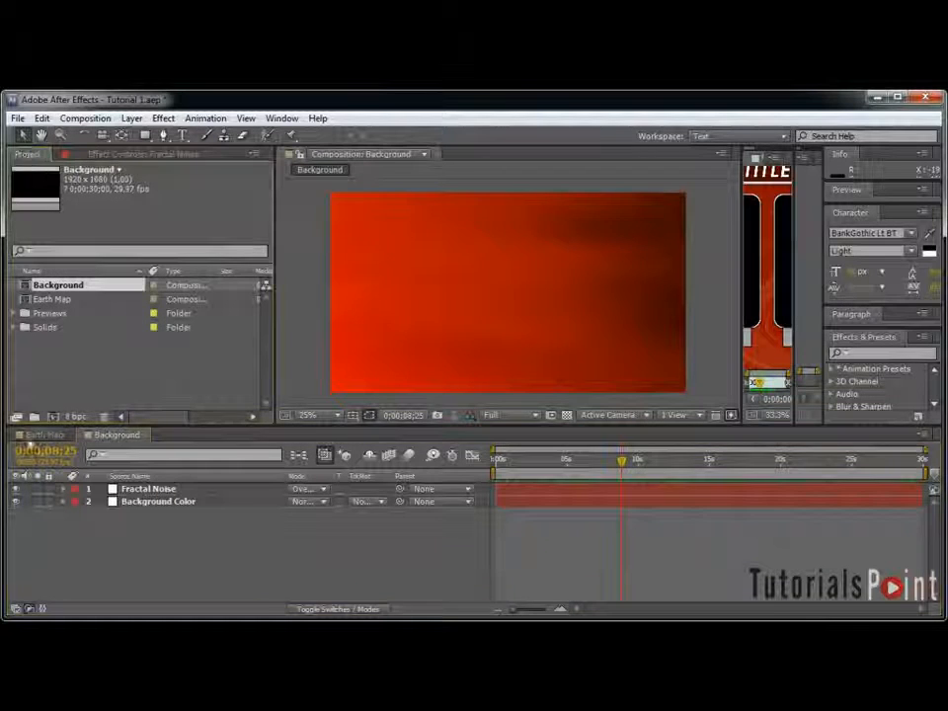
double_click(52, 298)
click(567, 415)
scroll(567, 324, up, 2)
click(139, 492)
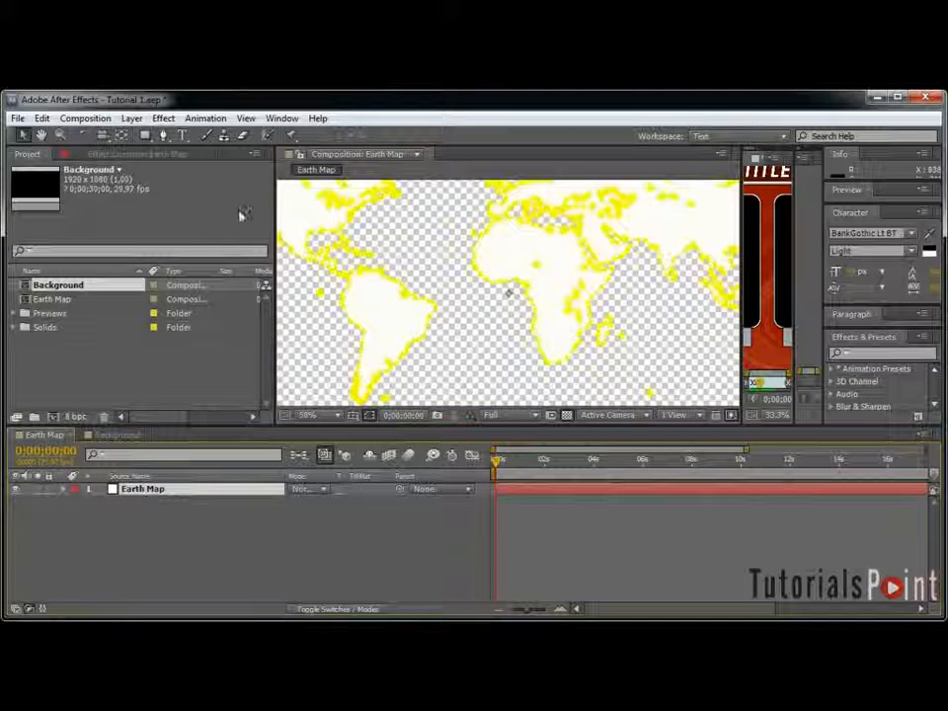
Step: Apply a Drop Shadow effect to the Earth Map layer and hide the yellow mask outlines in the viewer
click(163, 117)
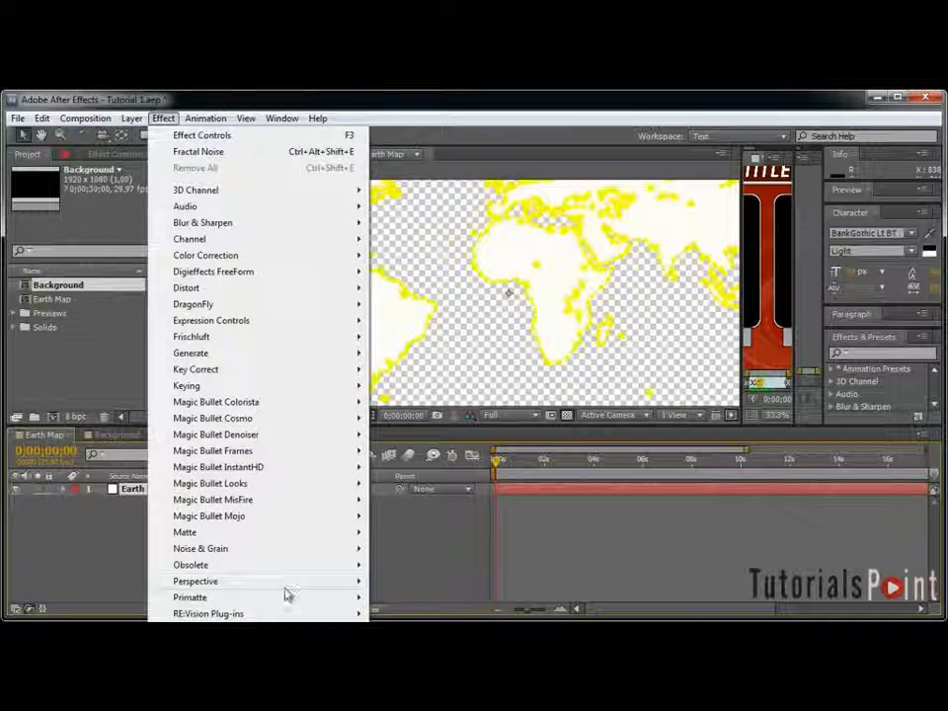
mouse_move(285, 585)
click(415, 630)
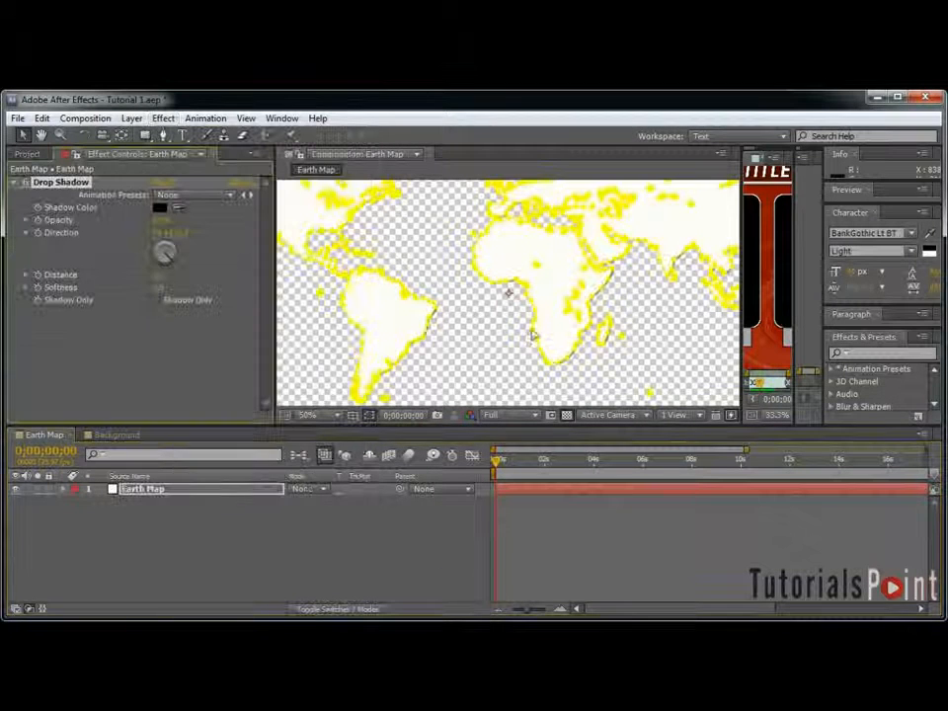
click(373, 416)
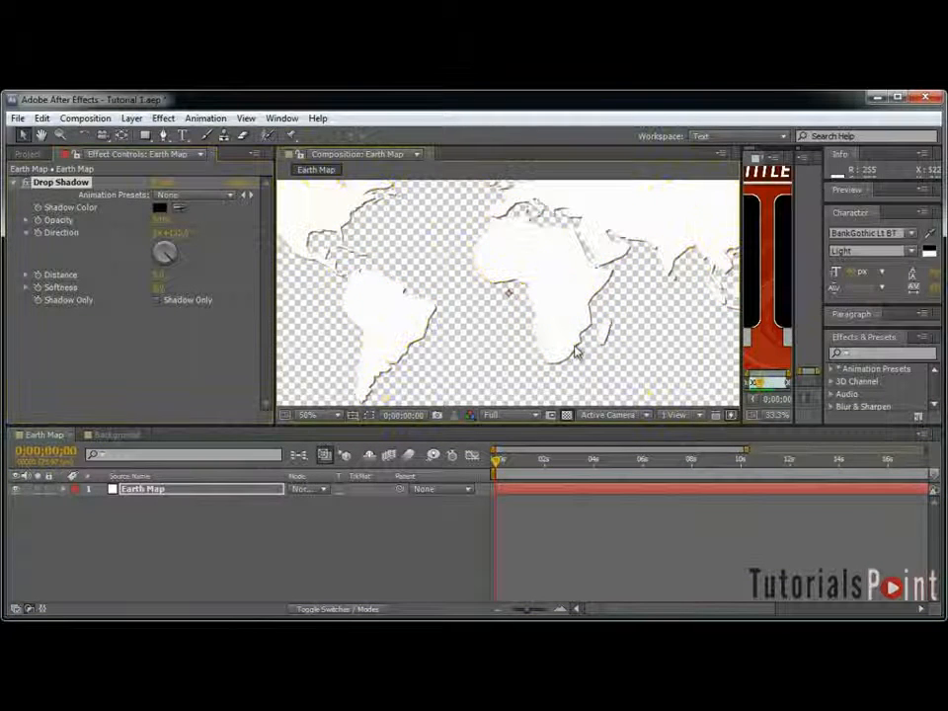
Step: Set the drop shadow's opacity to 80%
scroll(560, 332, up, 1)
click(163, 219)
text(80)
key(Return)
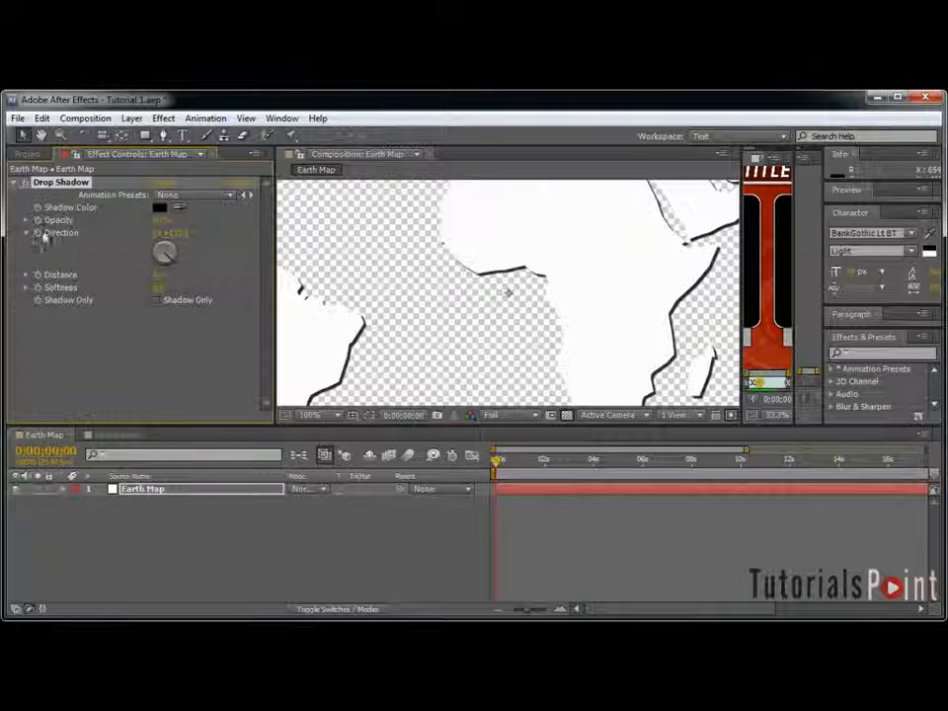
Step: Set the drop shadow's distance to 0 and its softness to 20, and inspect the shadow around the continents
click(160, 274)
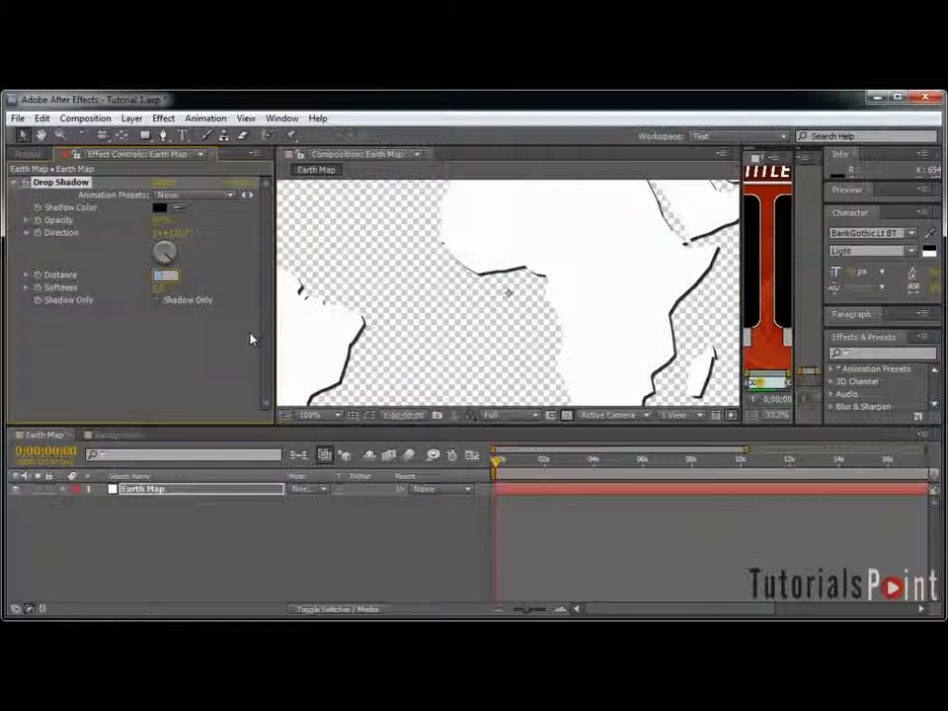
text(0)
key(Return)
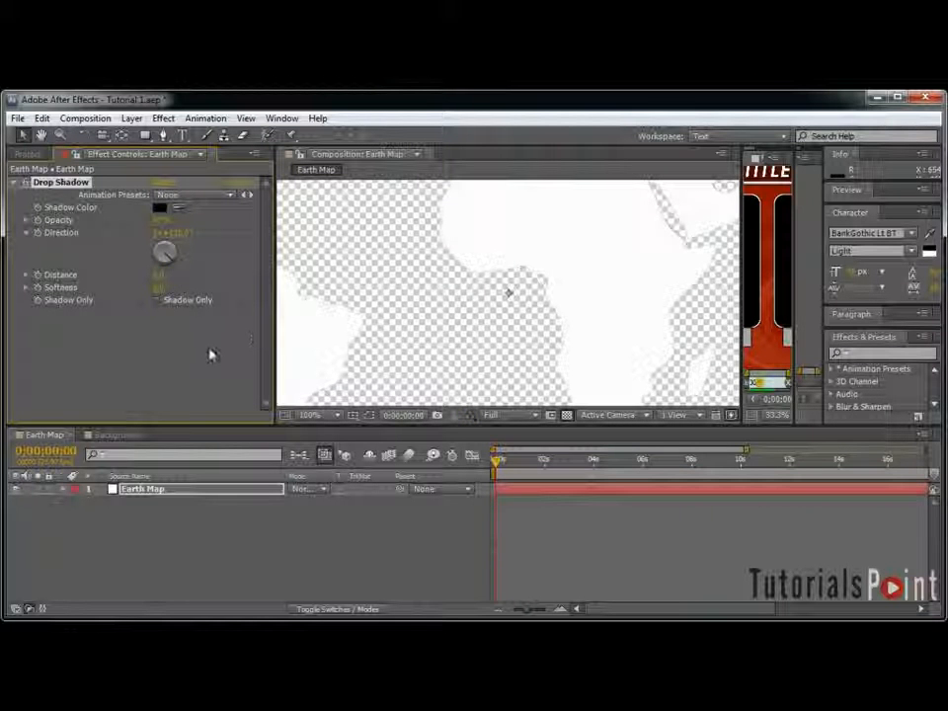
click(158, 287)
text(10)
key(Return)
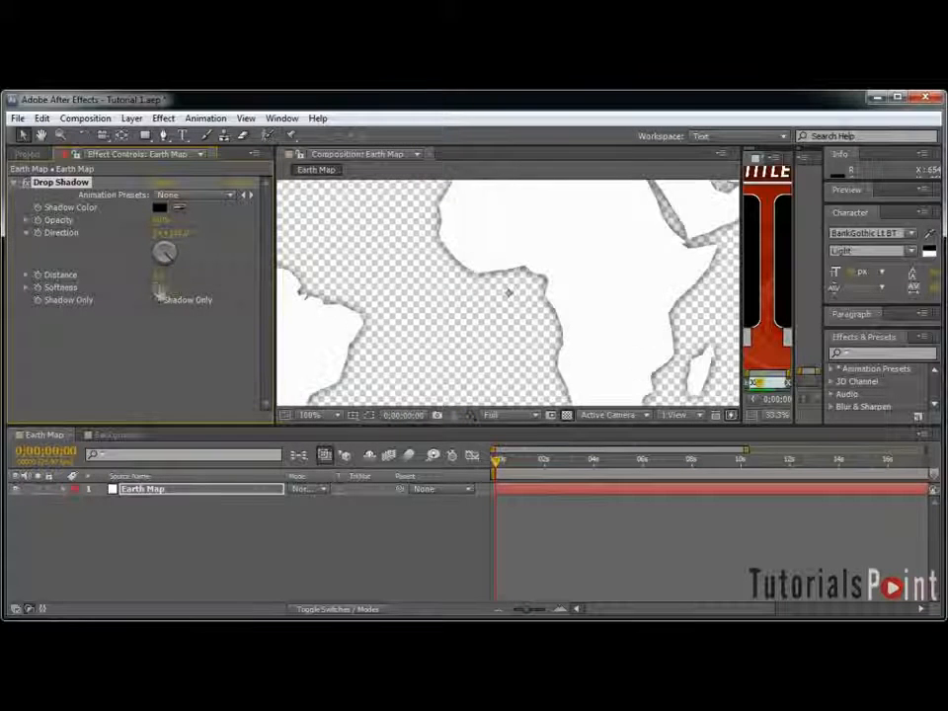
scroll(539, 271, down, 3)
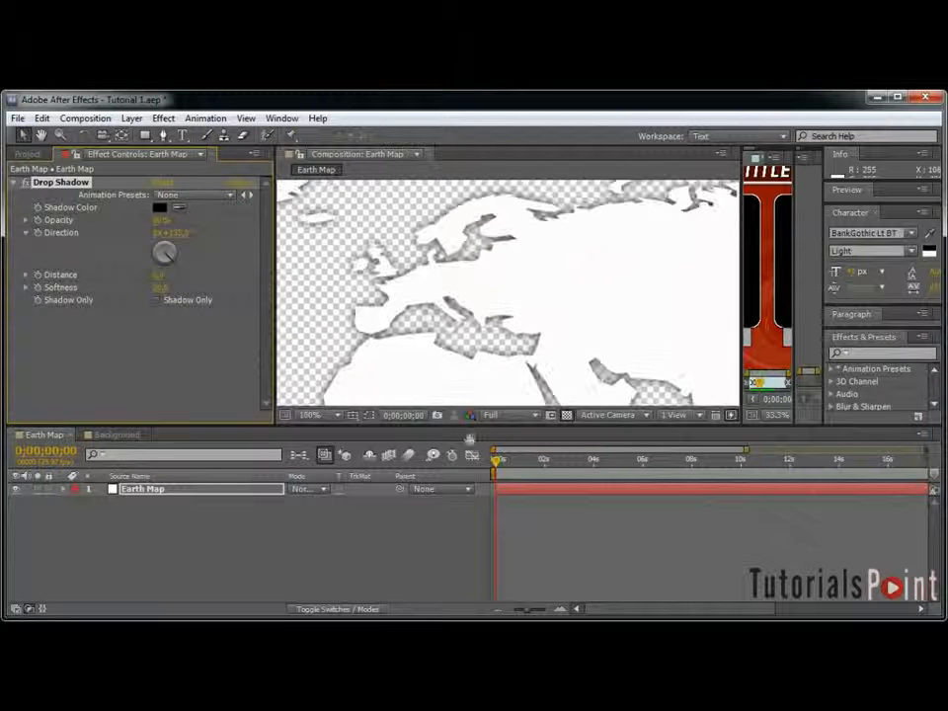
scroll(448, 254, up, 2)
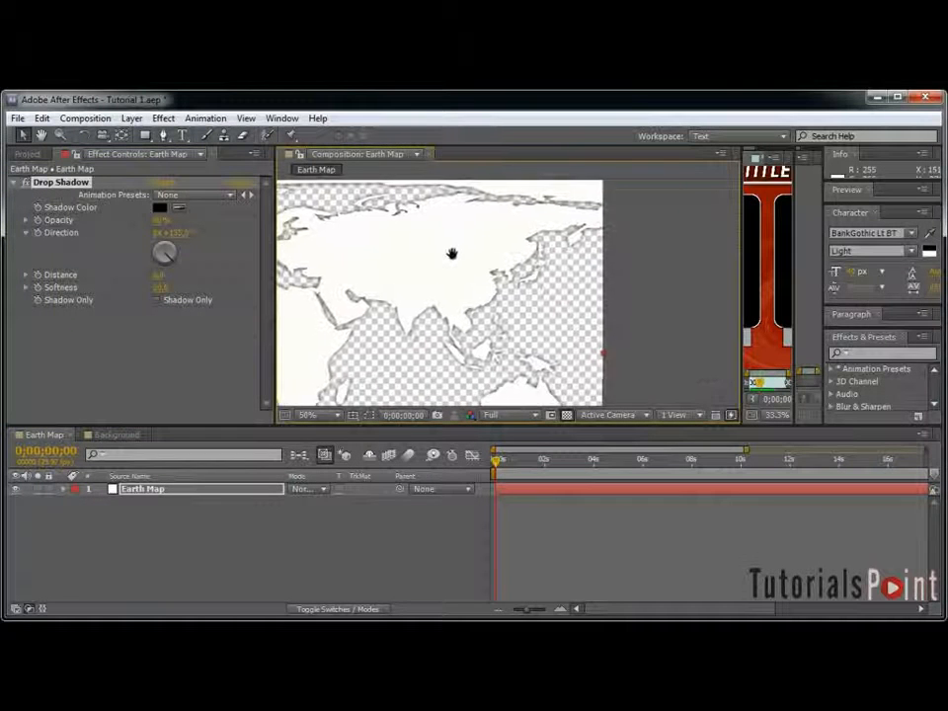
scroll(514, 272, up, 2)
scroll(515, 274, down, 4)
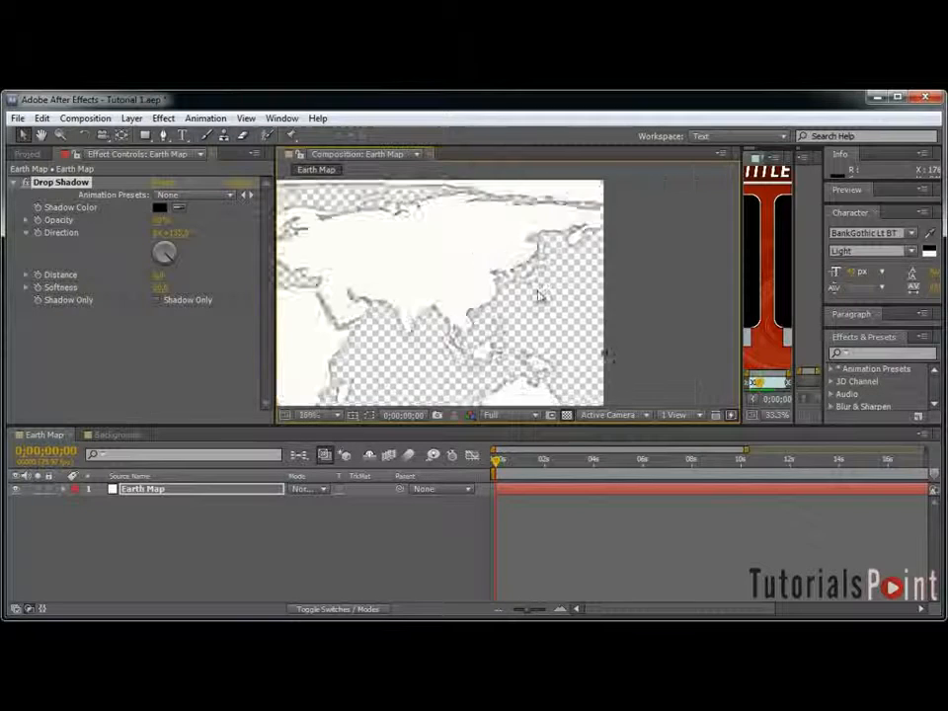
drag(542, 283, 516, 251)
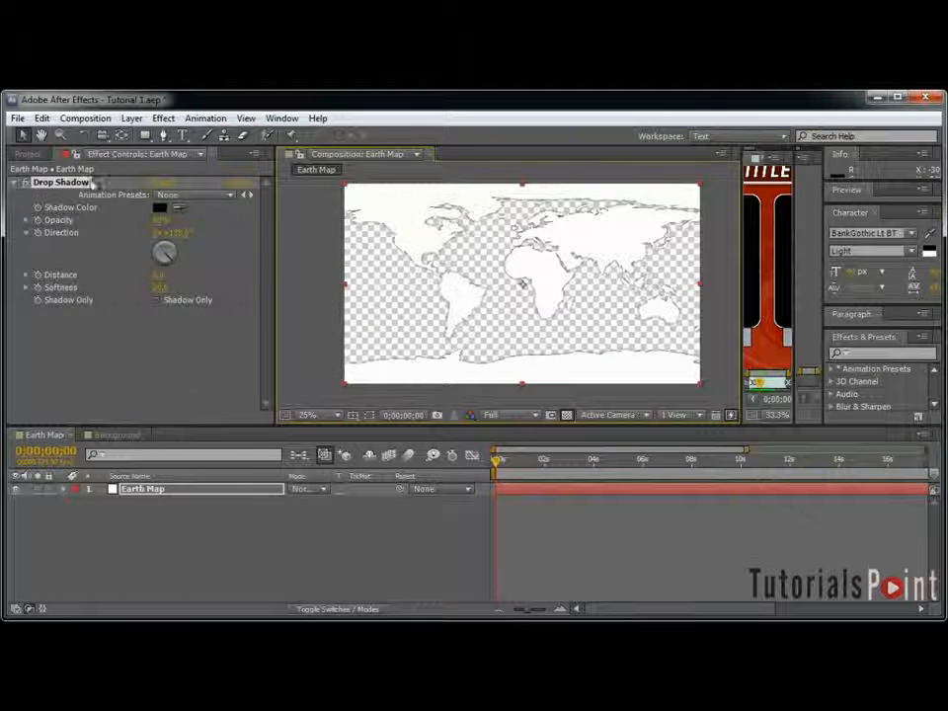
Step: Create a new composition from the Earth Map composition, nesting it as a layer
click(27, 155)
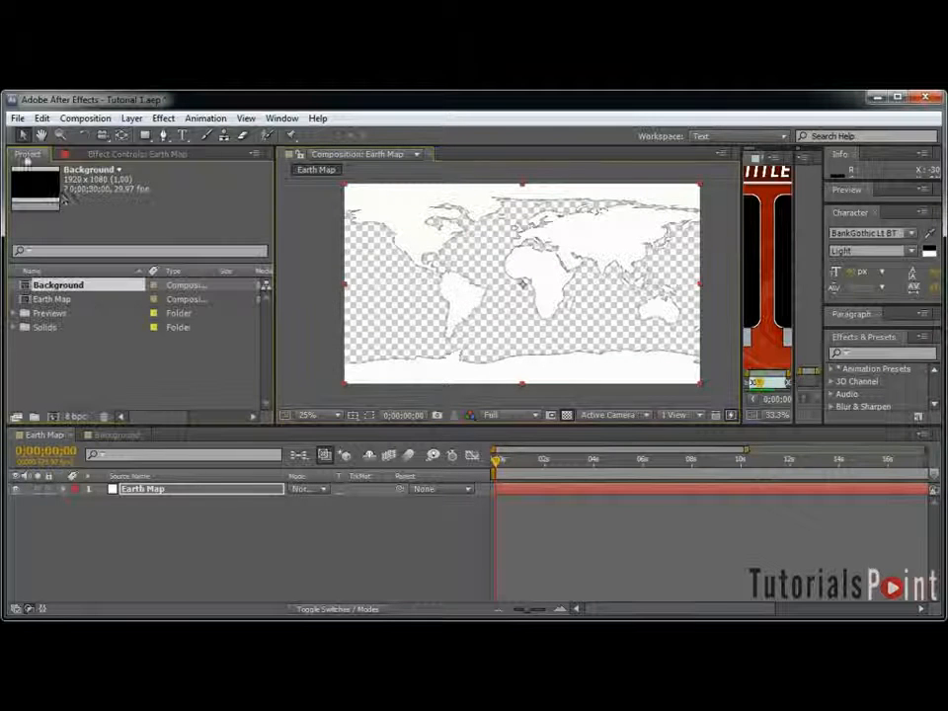
click(87, 373)
drag(62, 299, 55, 419)
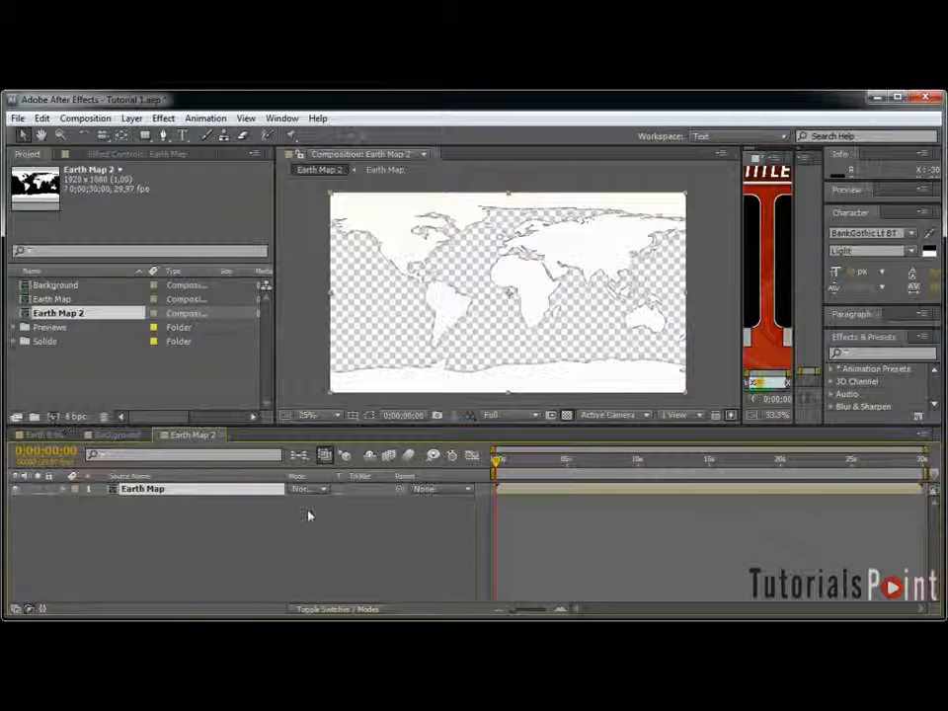
Step: Rename the new composition as Earth Map Animation in its composition settings
key(ctrl+k)
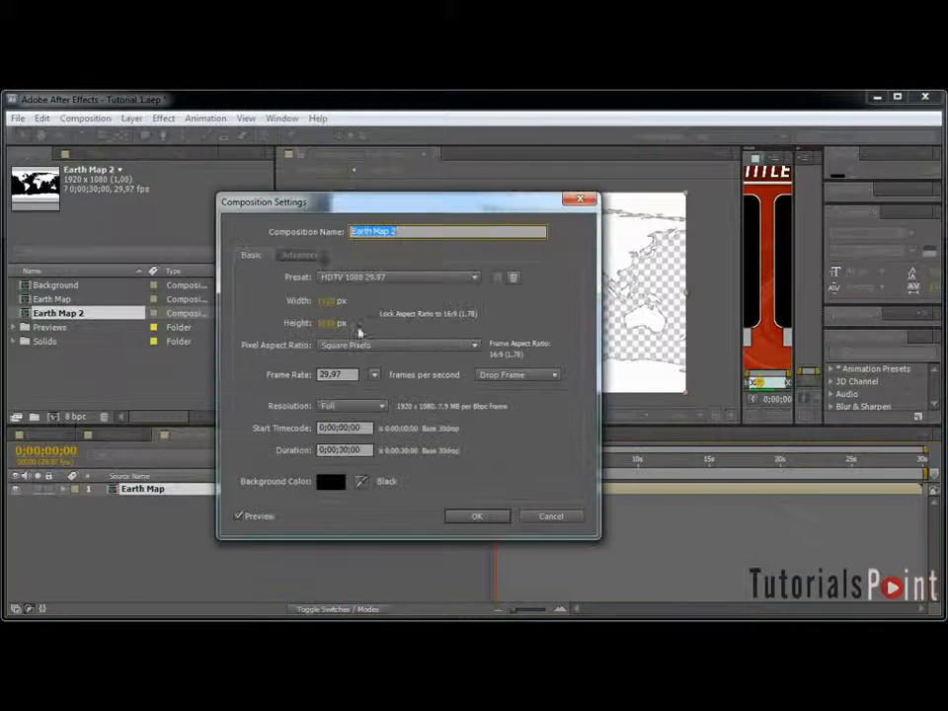
click(423, 232)
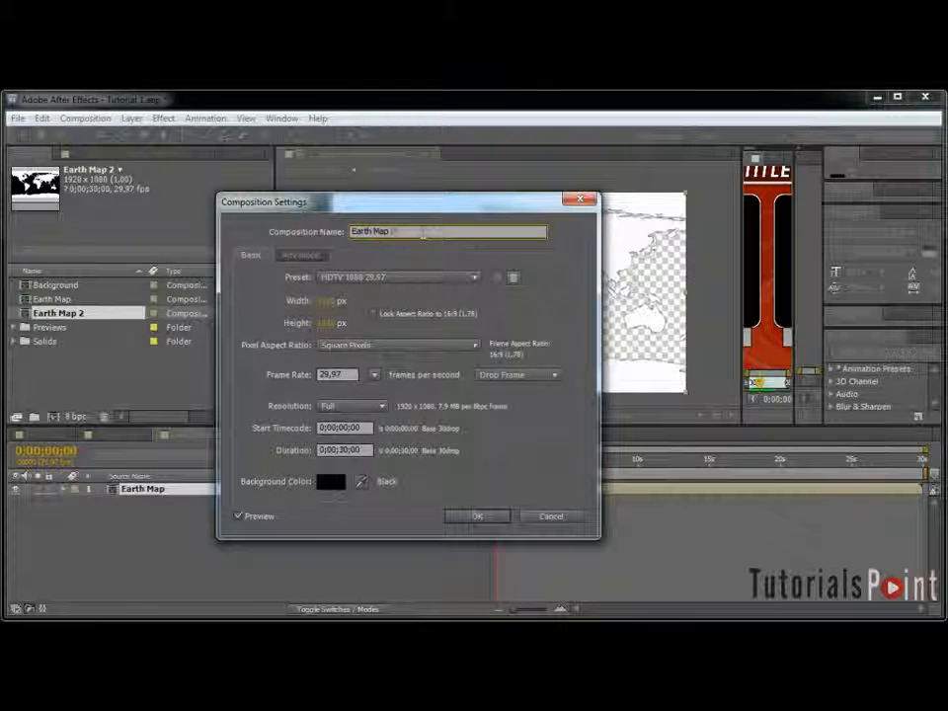
text(imation)
key(Return)
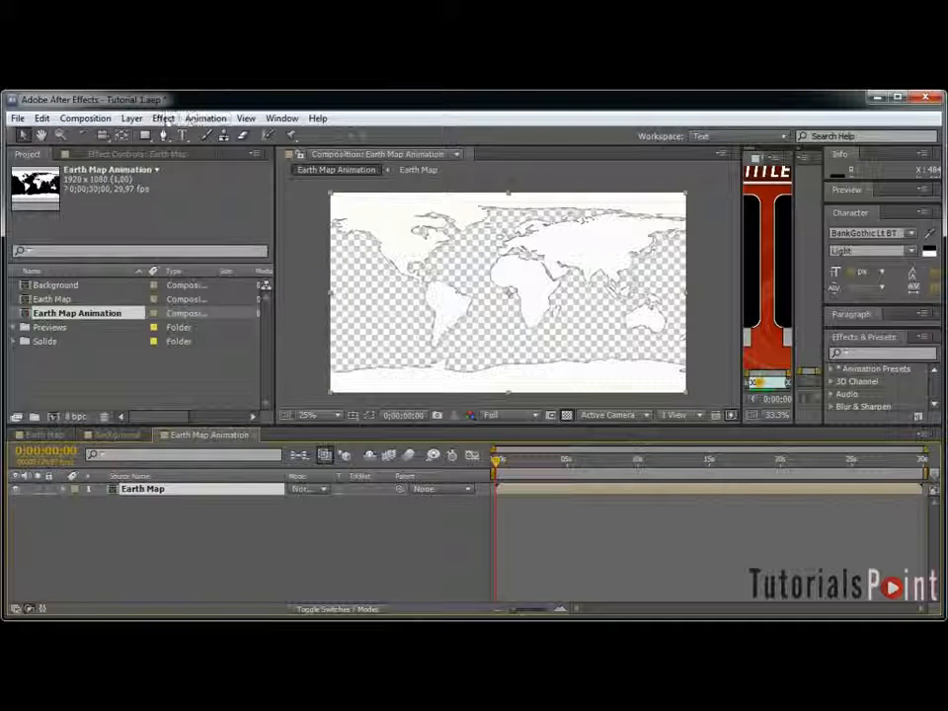
Step: Apply a Motion Tile effect to the nested Earth Map layer and move the layer horizontally to about x 1744
click(163, 118)
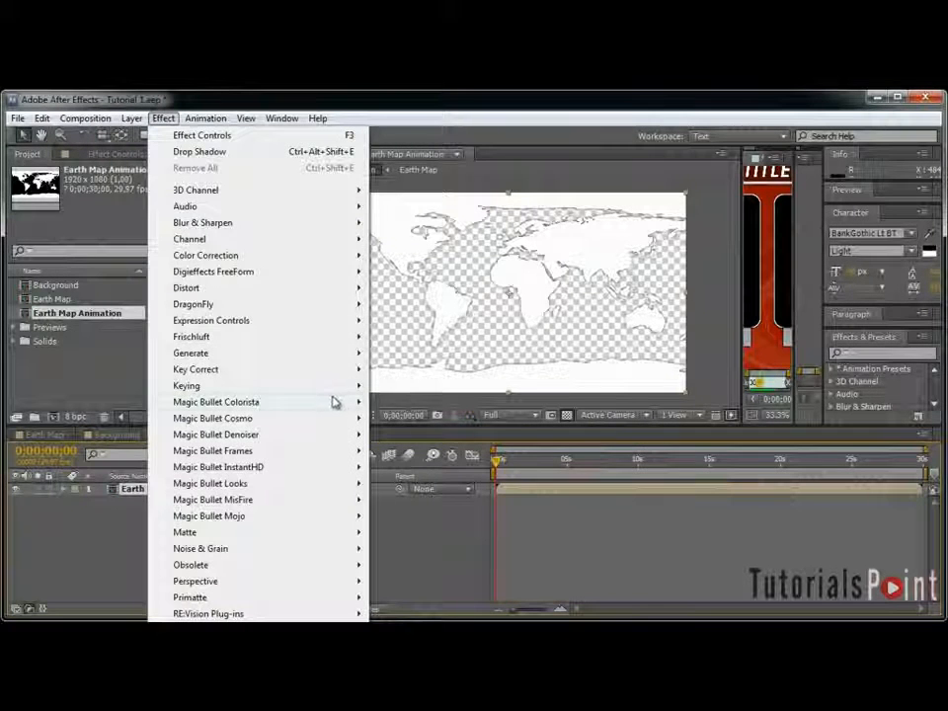
mouse_move(330, 404)
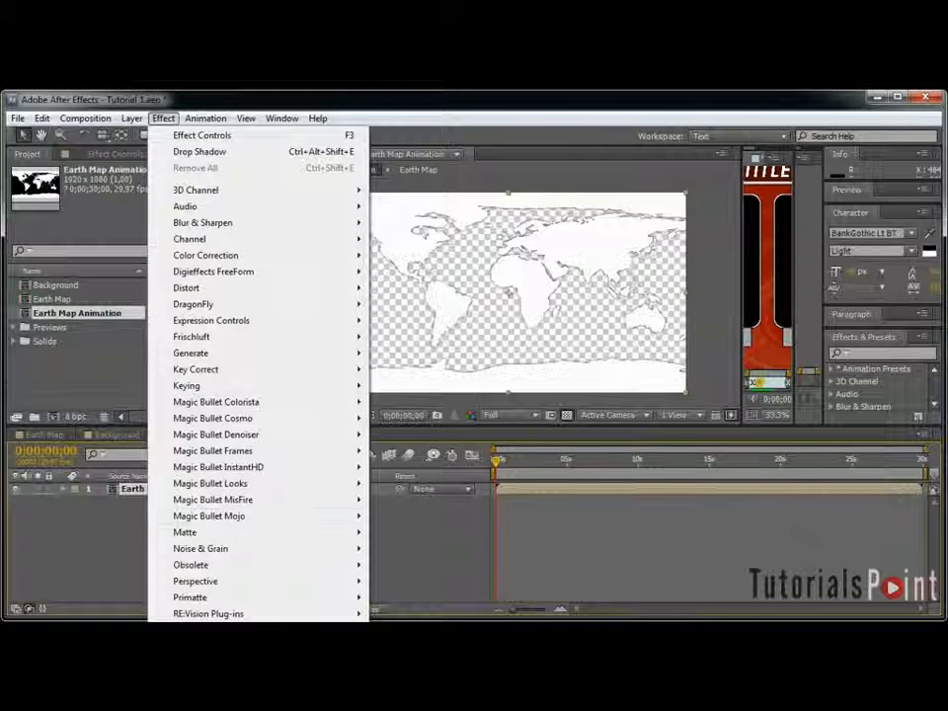
mouse_move(296, 647)
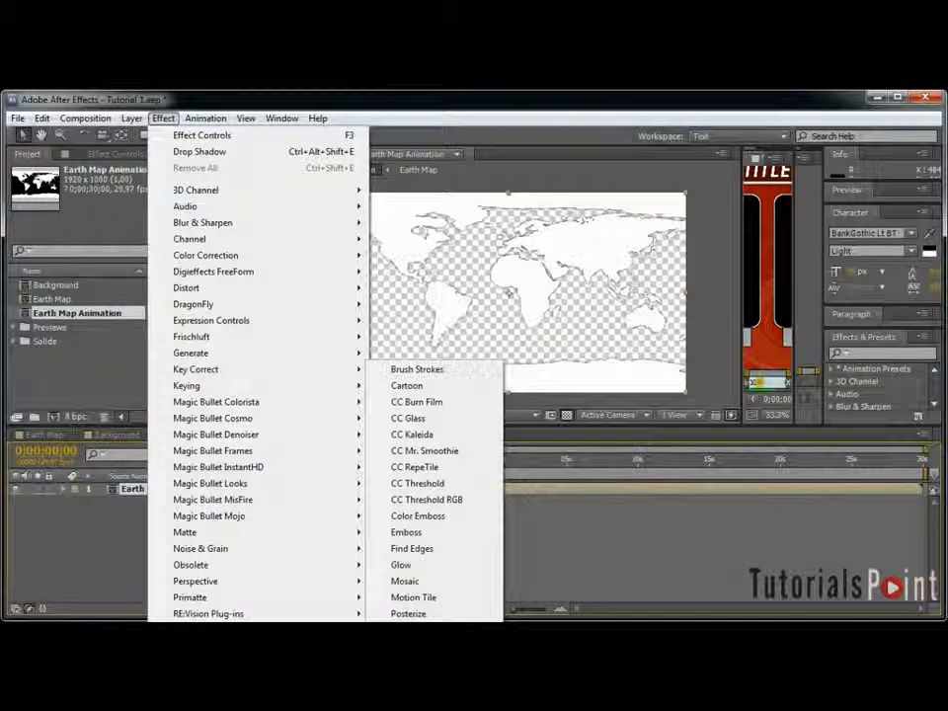
click(421, 601)
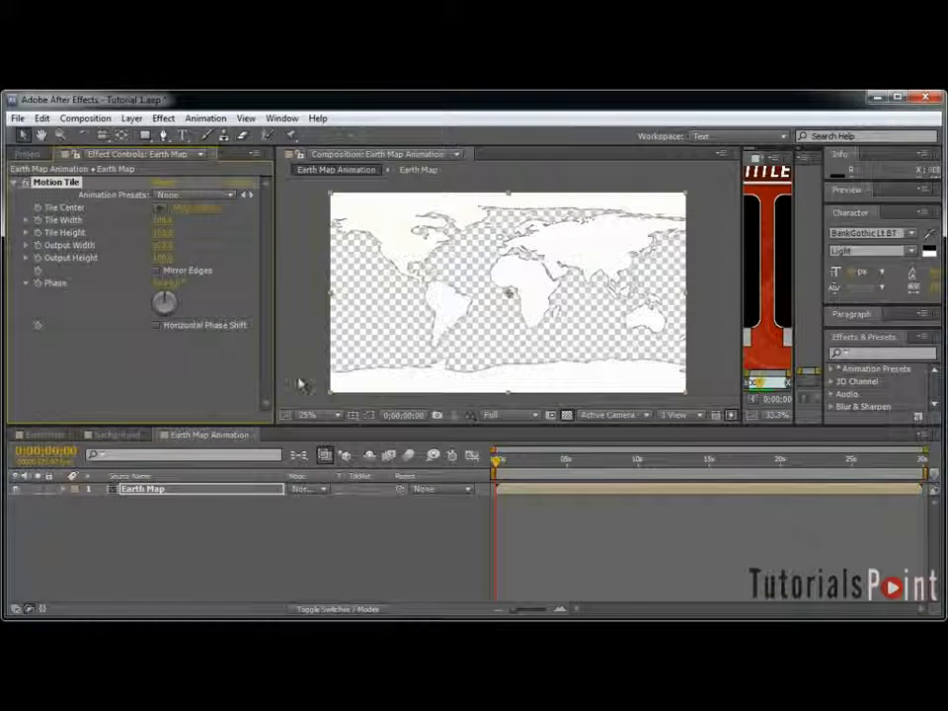
key(p)
drag(299, 502, 356, 503)
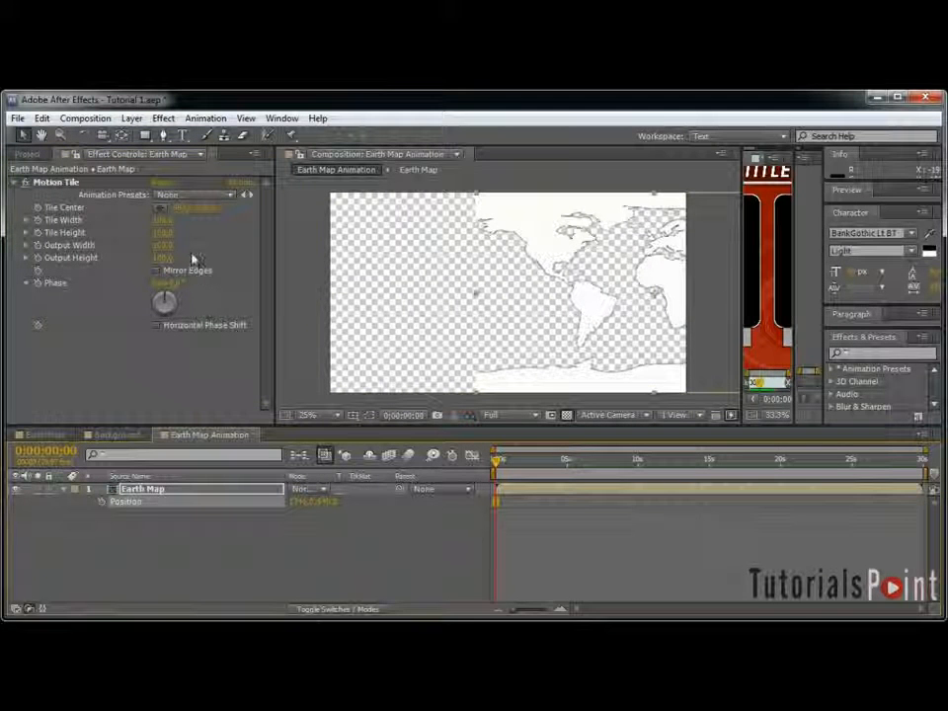
Step: Try smaller tile width and tile height values in Motion Tile, and undo both changes
drag(160, 223, 133, 236)
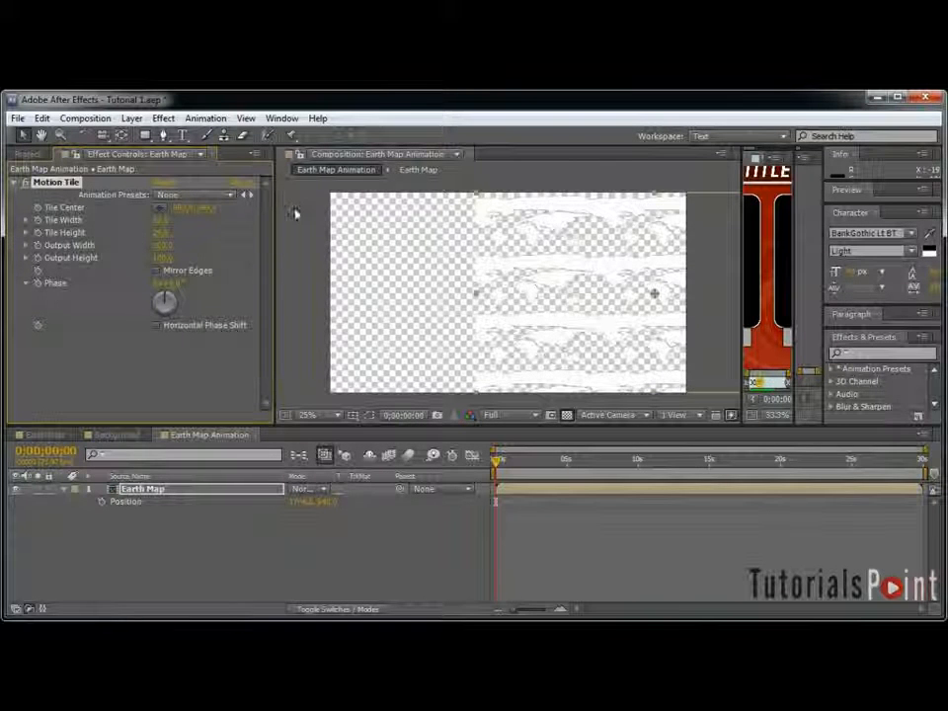
key(ctrl+z)
key(ctrl+z)
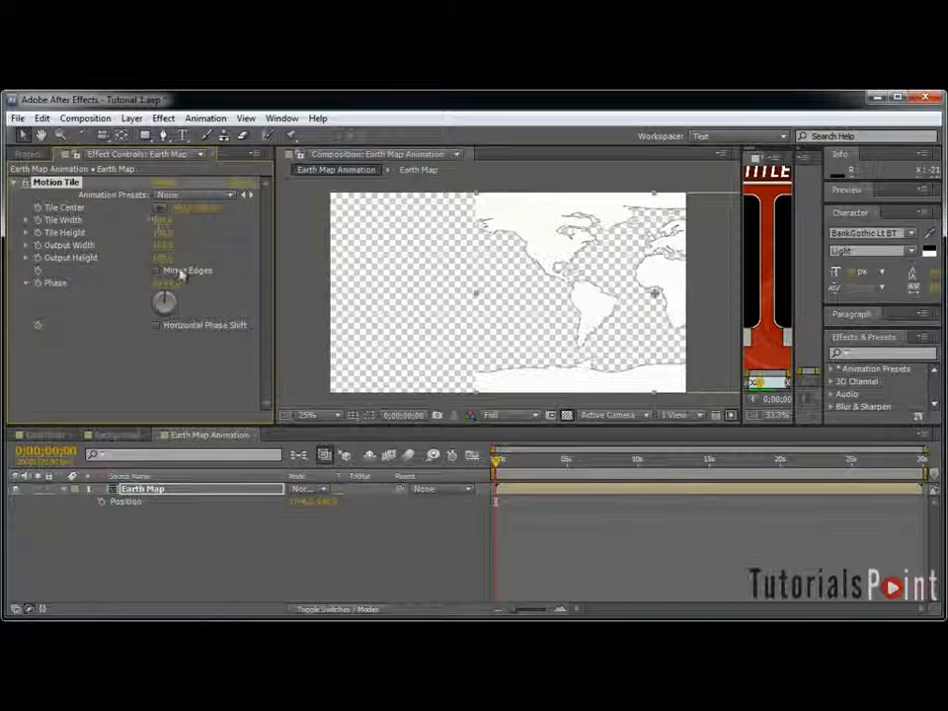
Step: Try Mirror Edges with an output width of 100 in the Motion Tile effect, and turn the edge mirroring back off
click(157, 270)
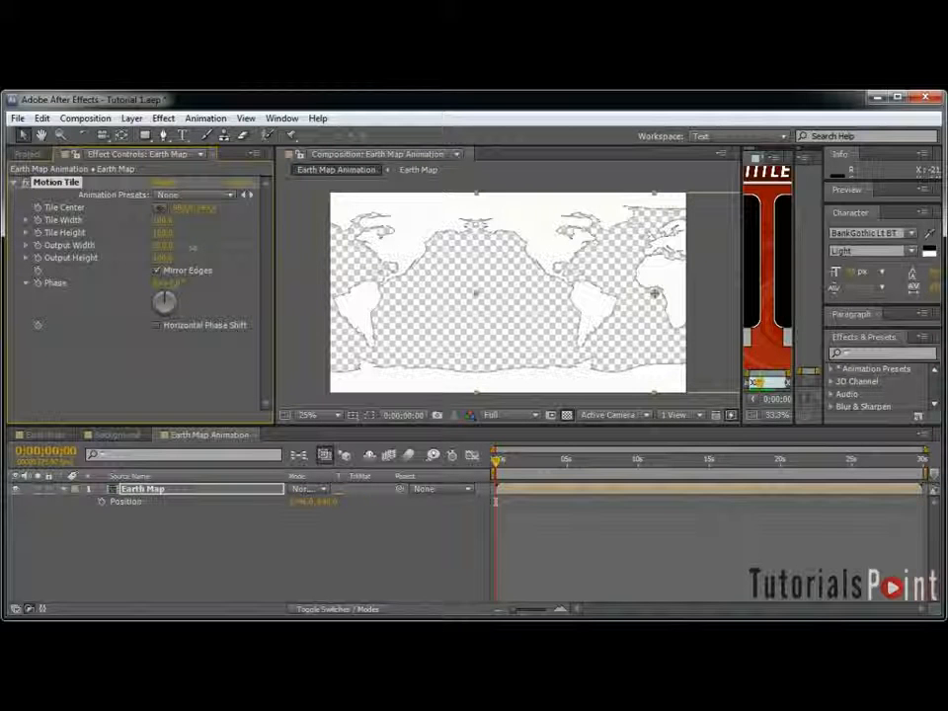
click(166, 245)
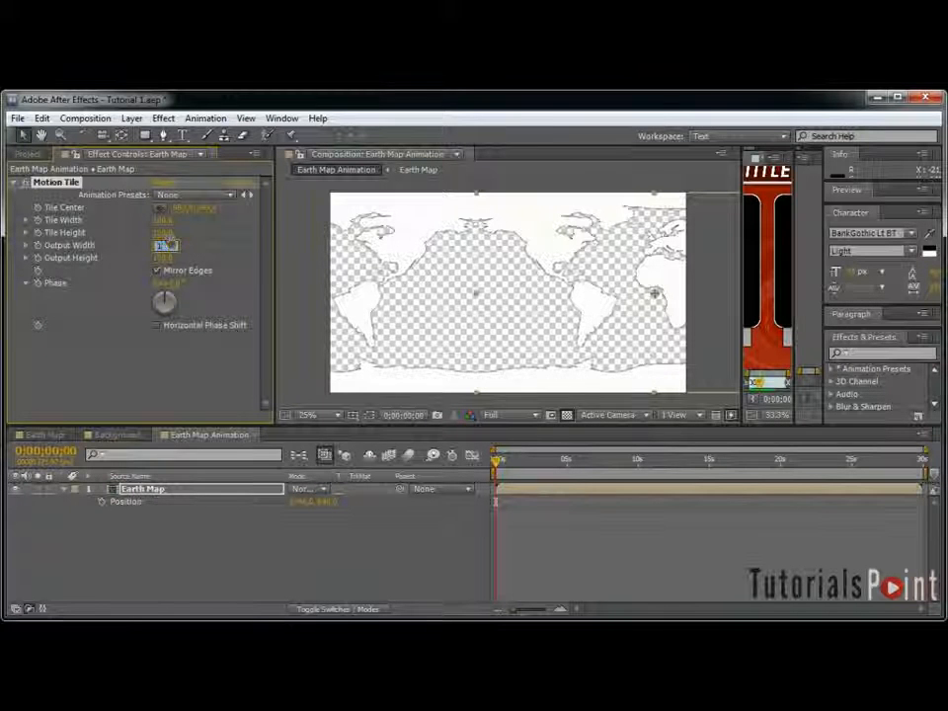
text(100)
key(Return)
click(184, 278)
Step: Reset the Earth Map layer's position, and keyframe Motion Tile's Tile Center from the first frame to 2880, 540 at 0;00;29;29
right_click(164, 506)
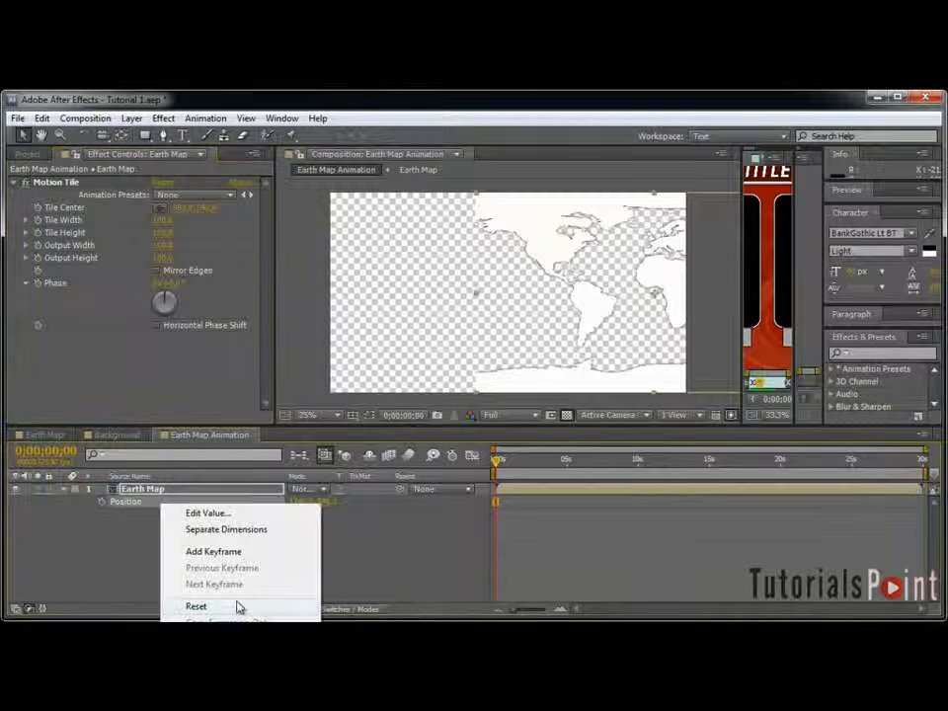
click(195, 606)
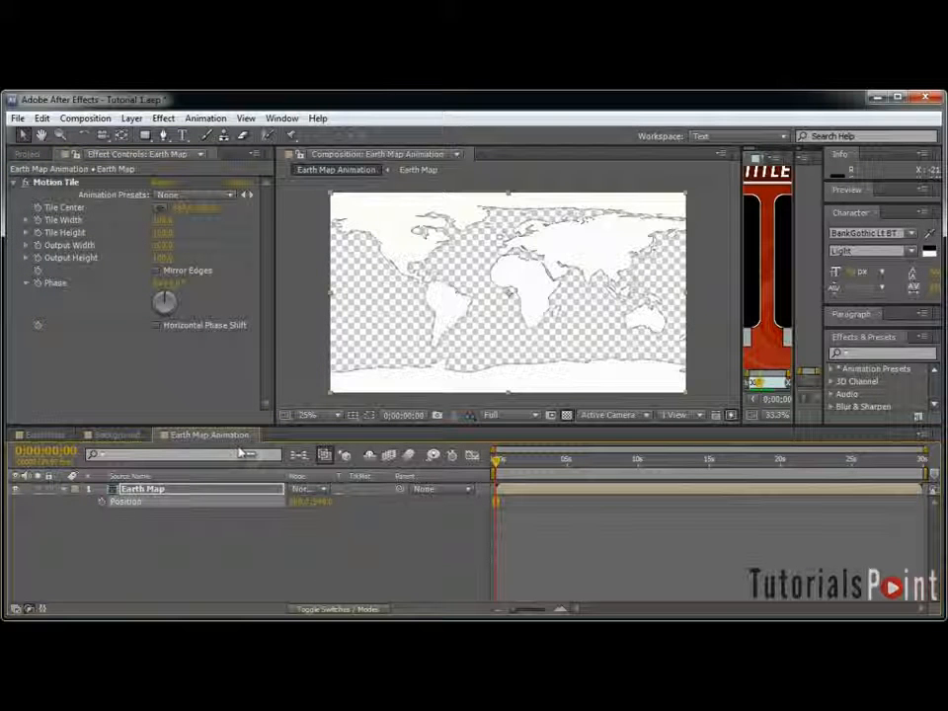
click(37, 207)
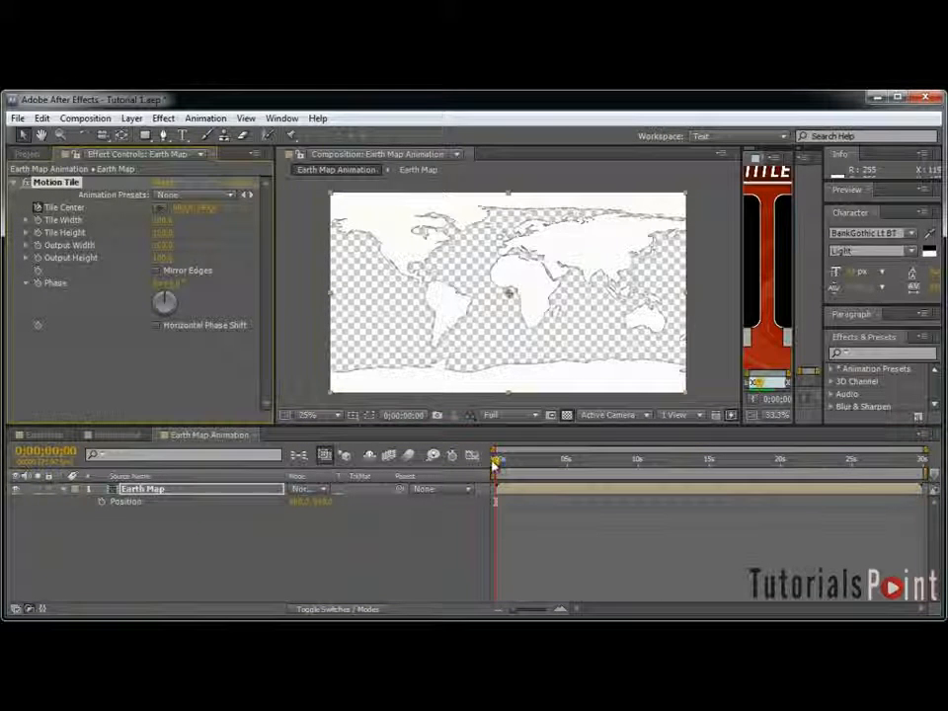
drag(483, 464, 924, 460)
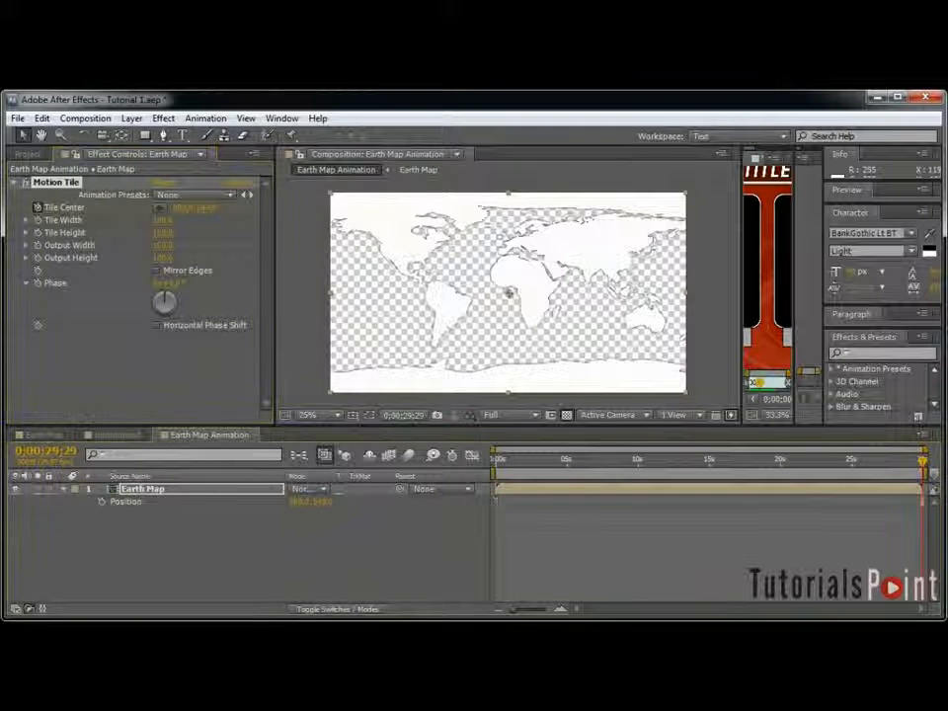
click(182, 208)
key(Return)
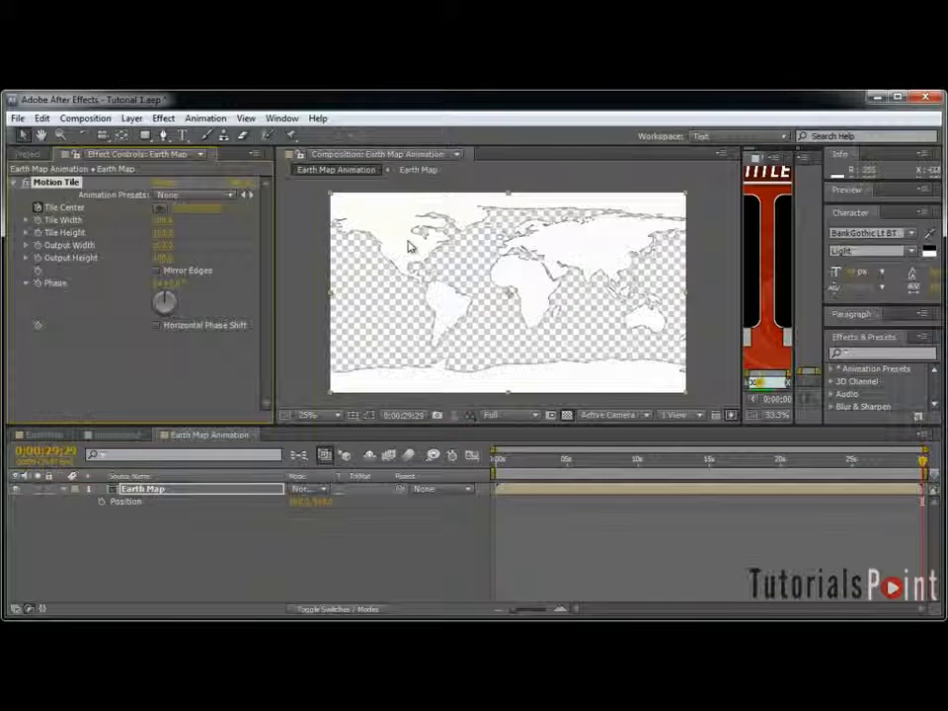
drag(914, 467, 827, 493)
drag(733, 501, 804, 503)
drag(889, 501, 493, 500)
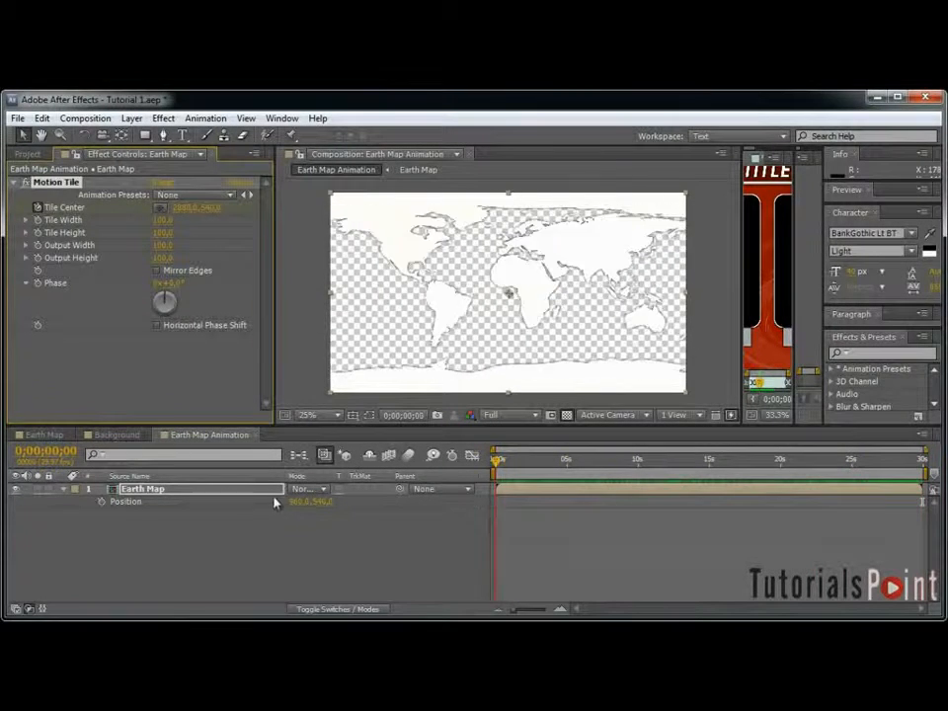
drag(495, 461, 760, 461)
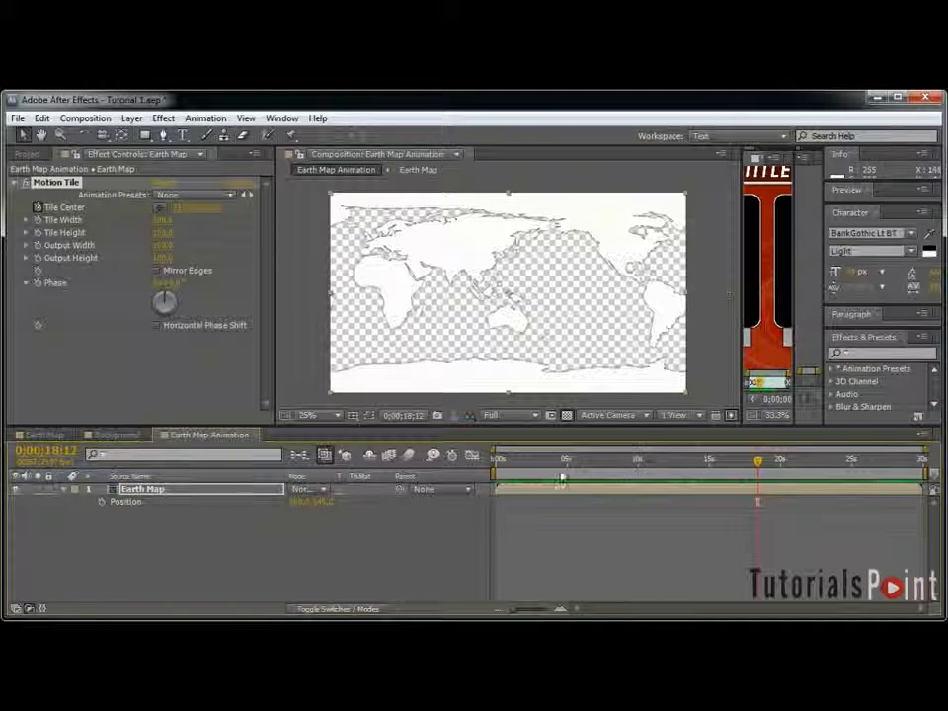
key(Home)
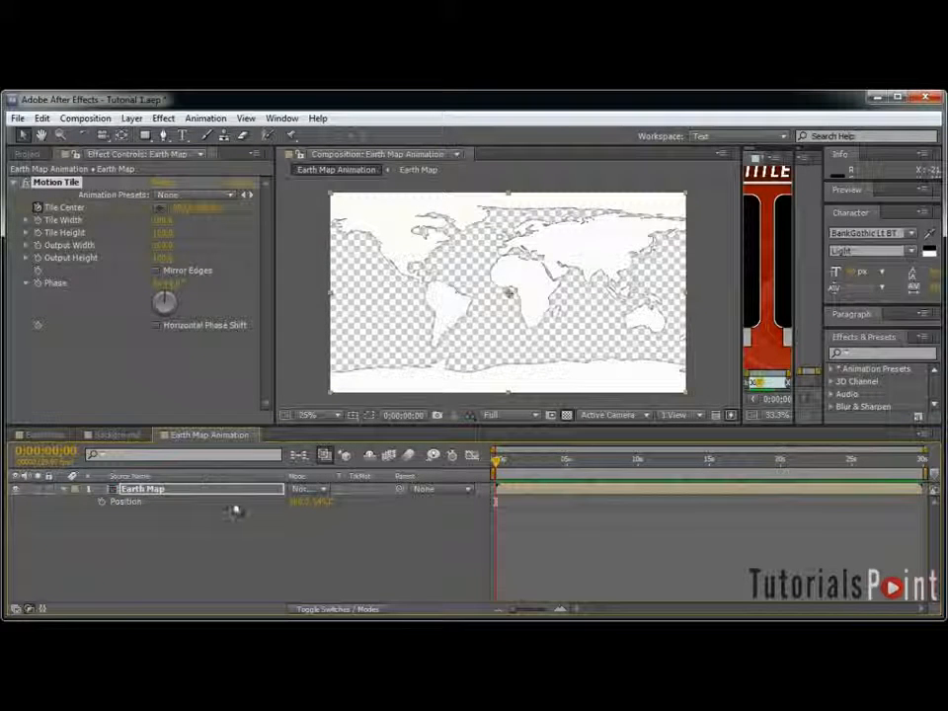
Step: Apply a Ramp effect to the Earth Map layer and move its Start of Ramp beyond the frame's upper-left corner for a diagonal gradient
click(163, 118)
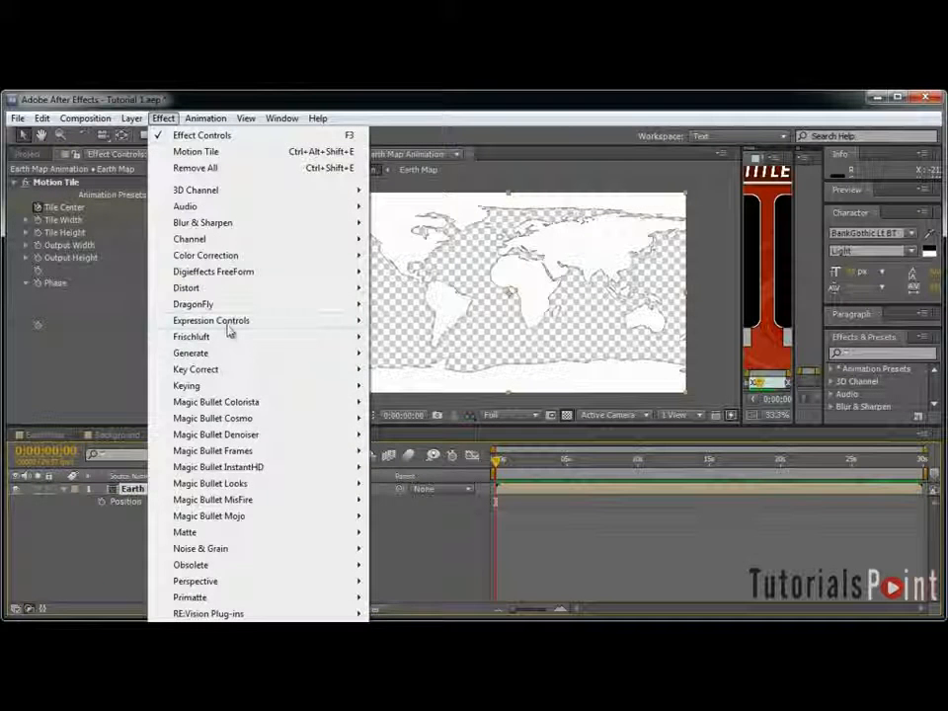
mouse_move(238, 356)
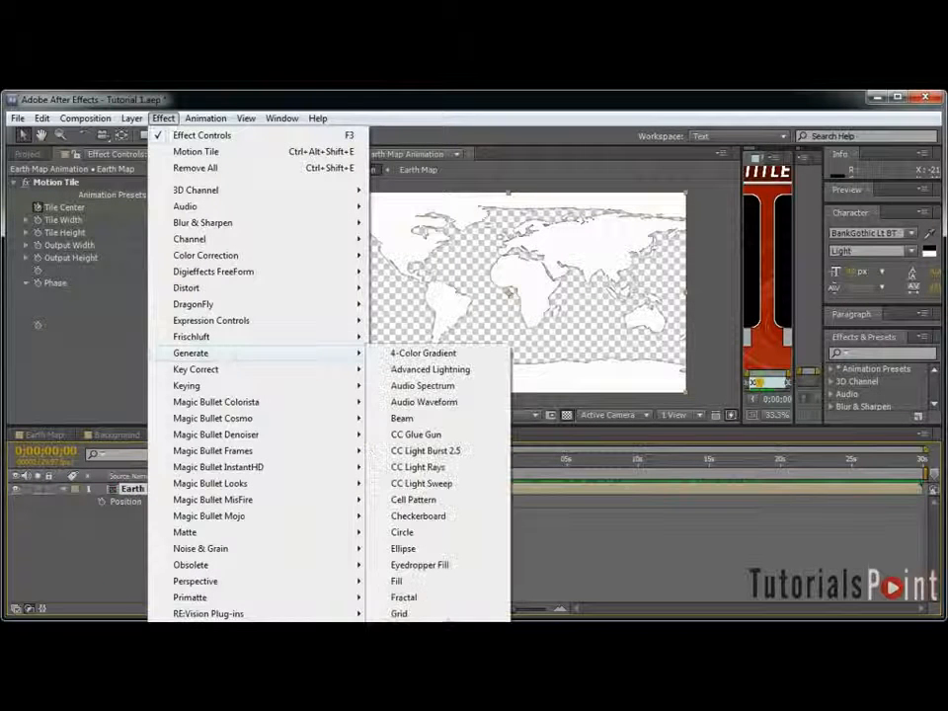
click(405, 679)
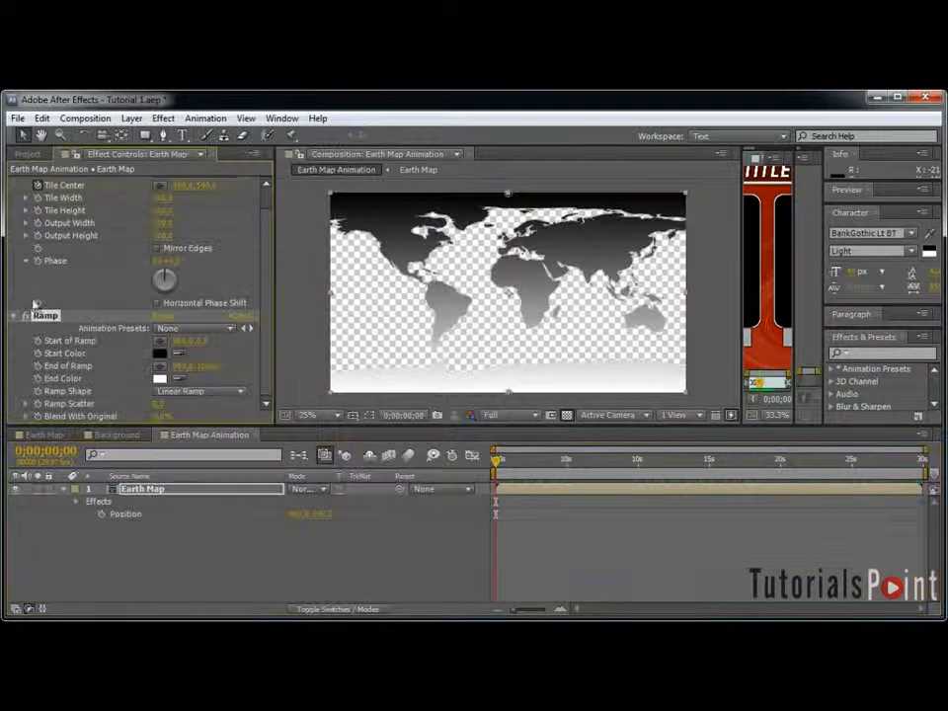
scroll(24, 199, up, 1)
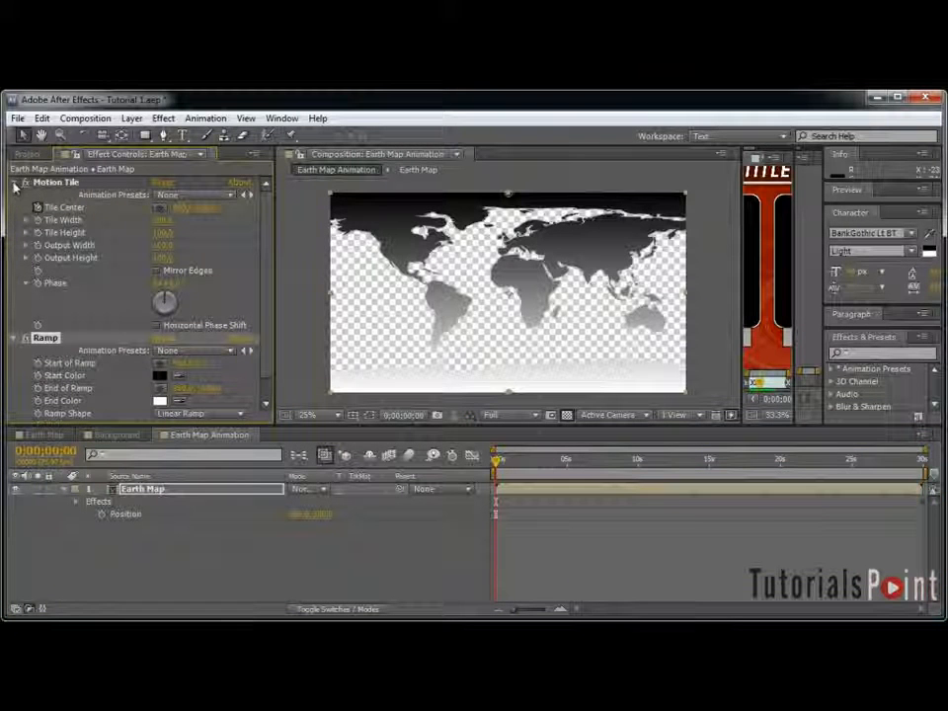
click(18, 183)
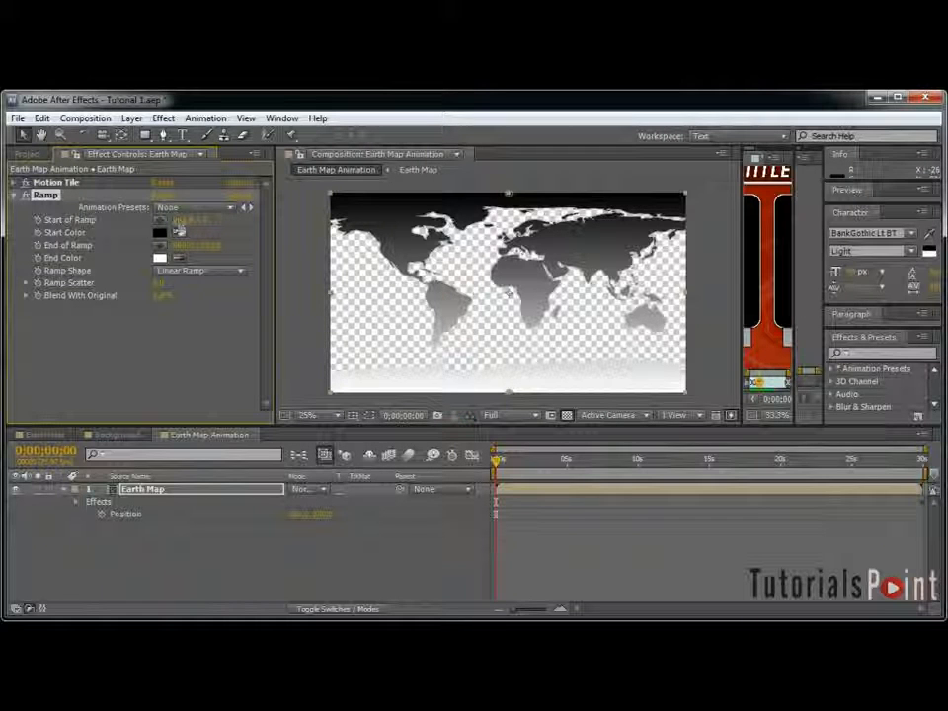
drag(181, 222, 85, 222)
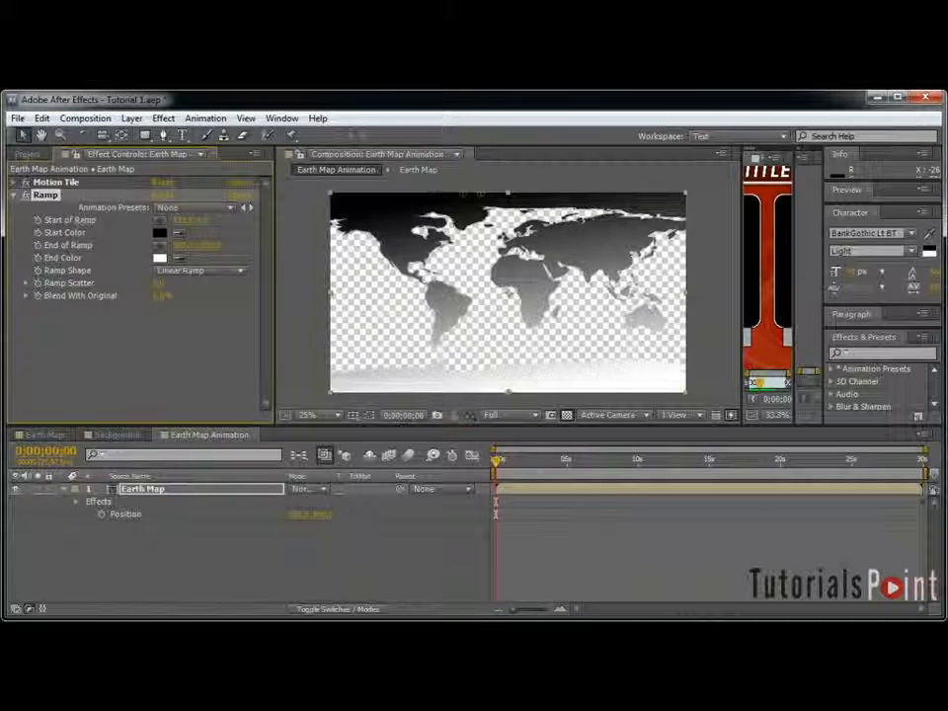
drag(182, 221, 37, 226)
click(182, 222)
text(0)
key(Return)
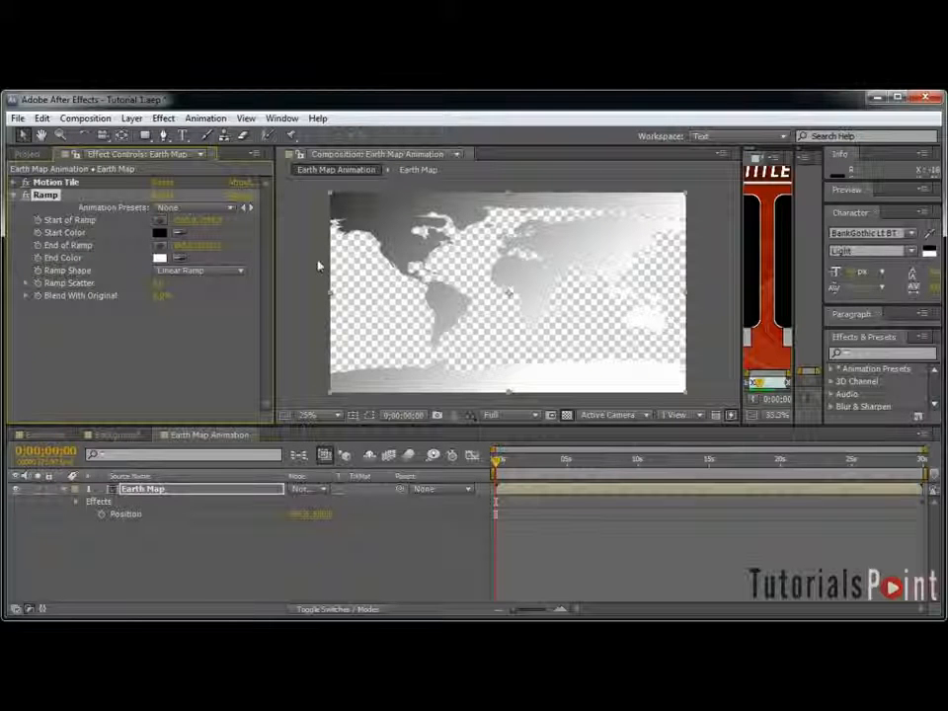
Step: Set the Ramp effect's Start Color to the dark red 881401
click(160, 232)
drag(382, 263, 349, 307)
drag(496, 502, 447, 505)
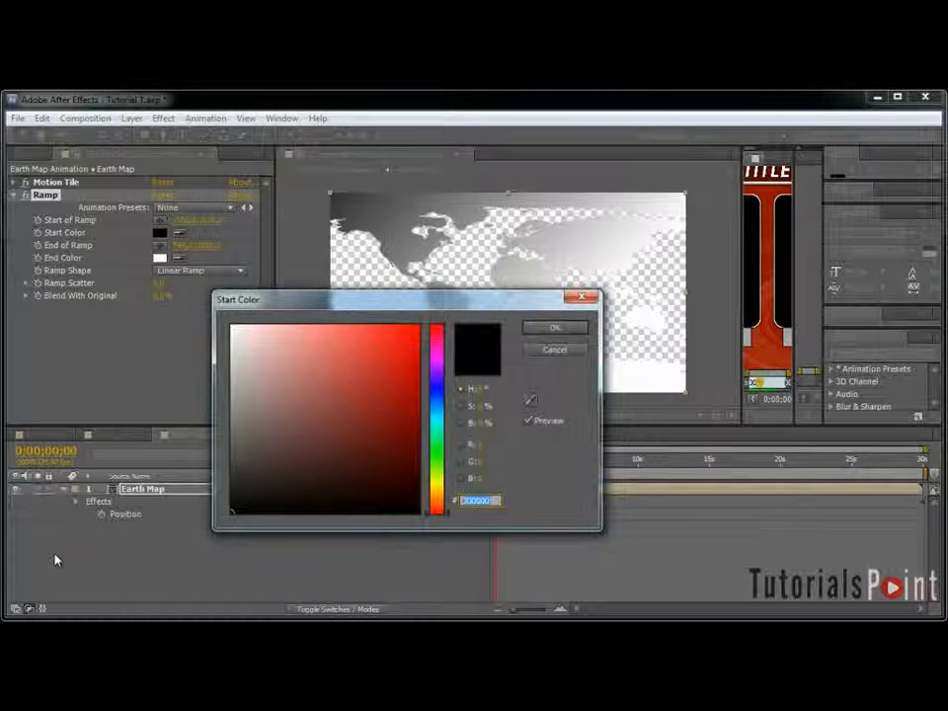
text(881)
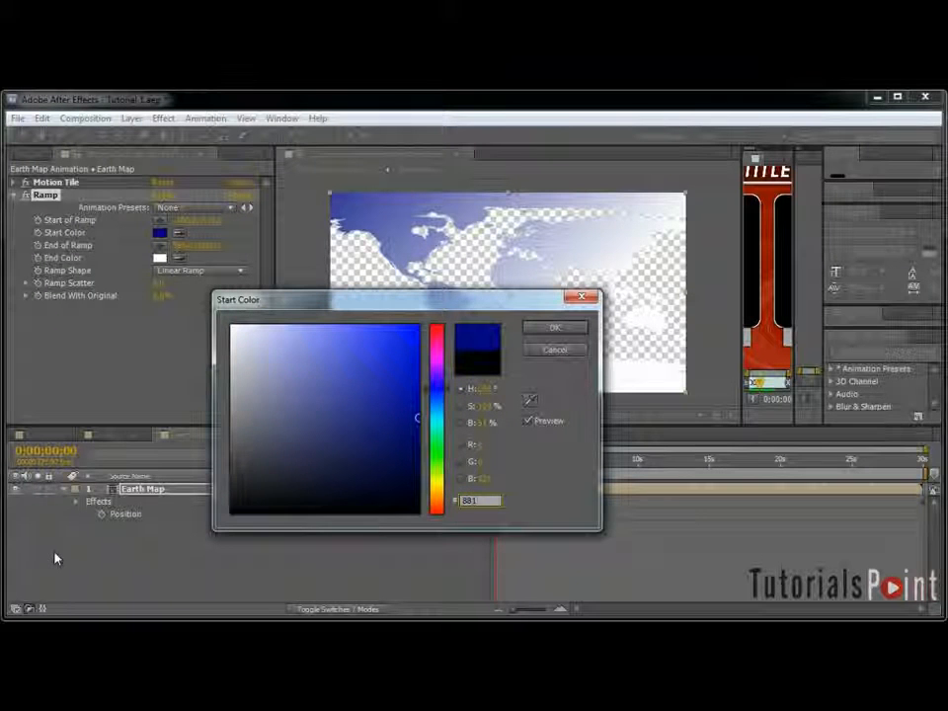
text(403)
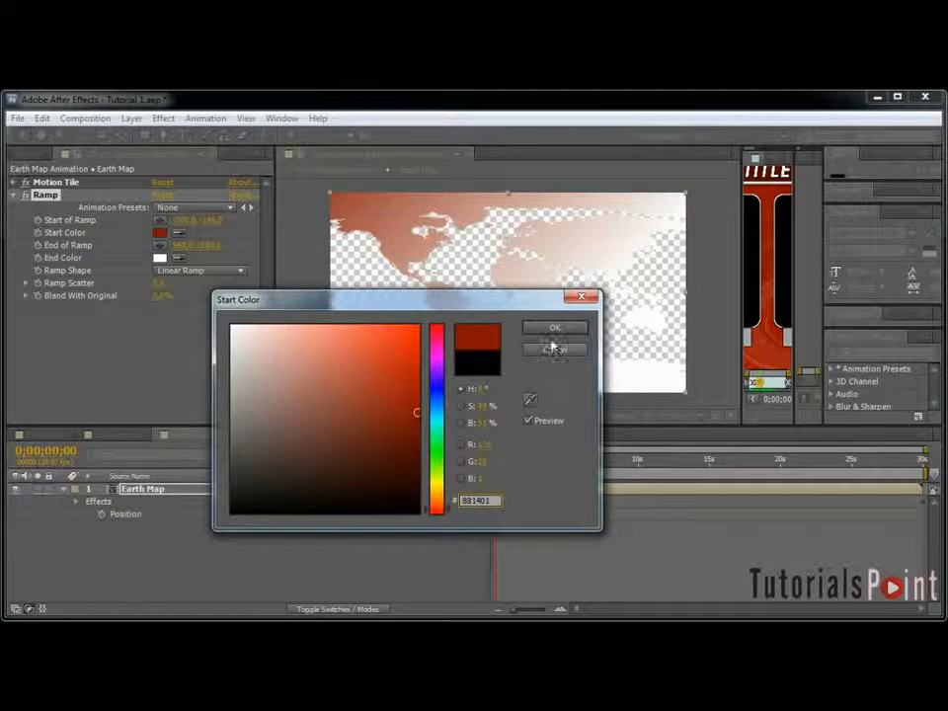
click(556, 328)
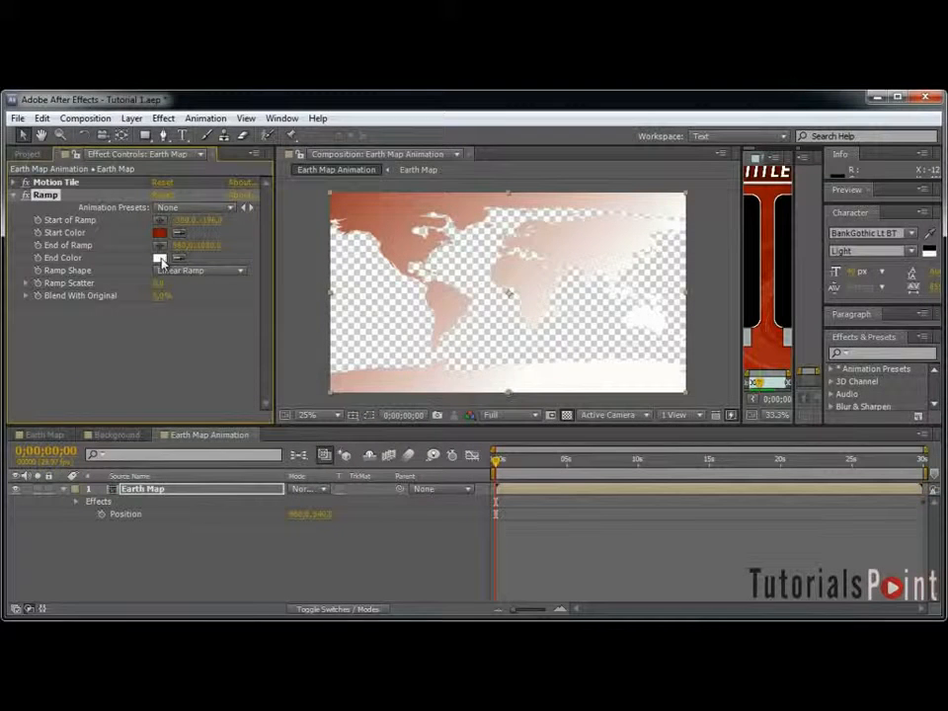
Step: Set the Ramp effect's End Color to the deep red 4D0000 and check the map's edges and motion
click(160, 259)
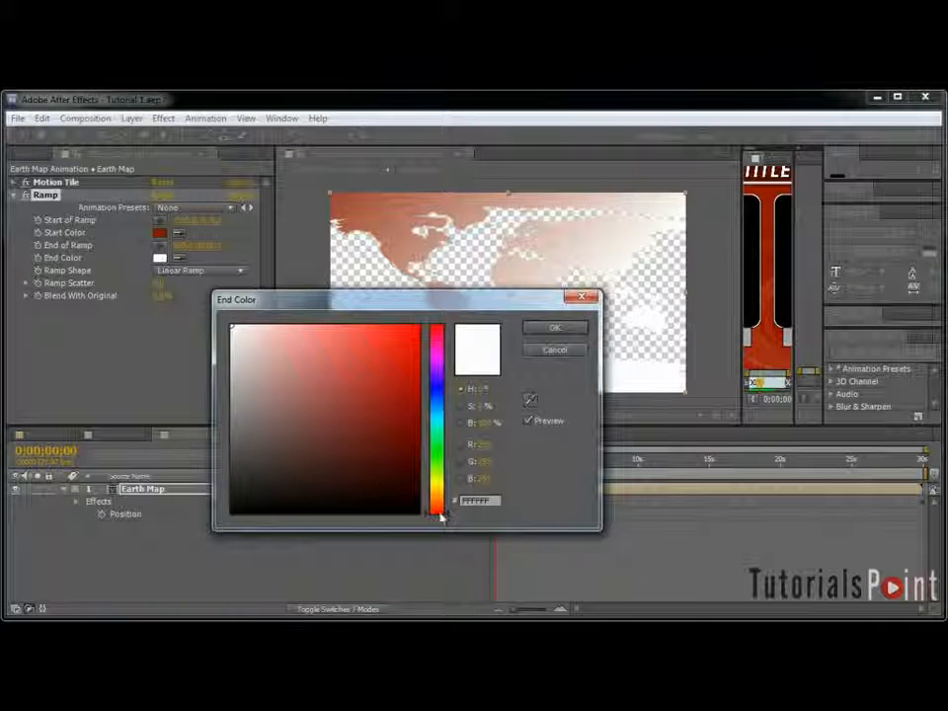
drag(502, 503, 197, 504)
text(4C)
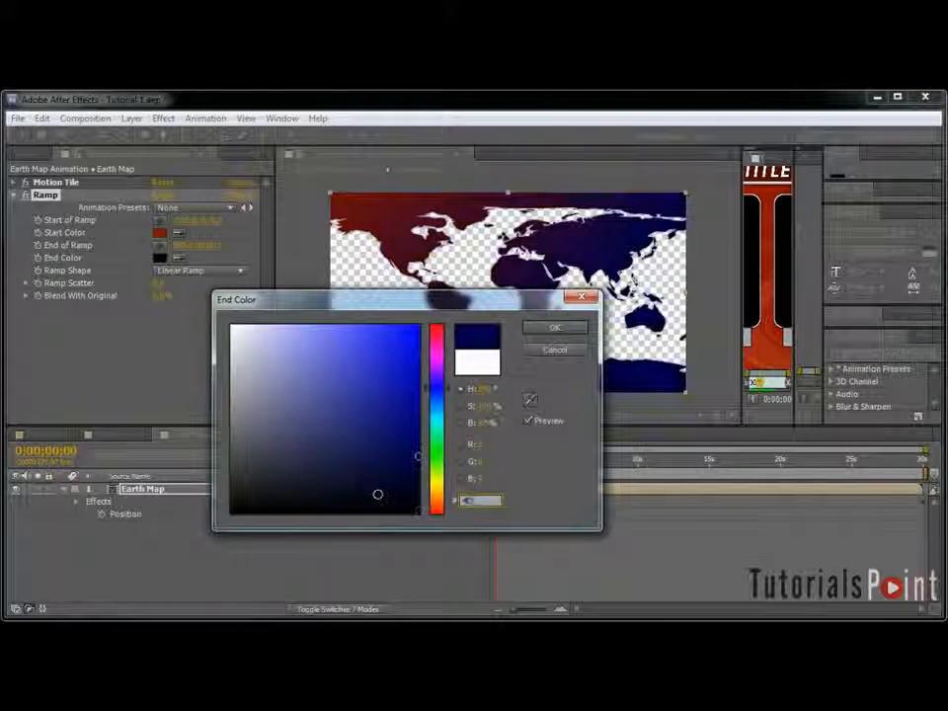
text(0000)
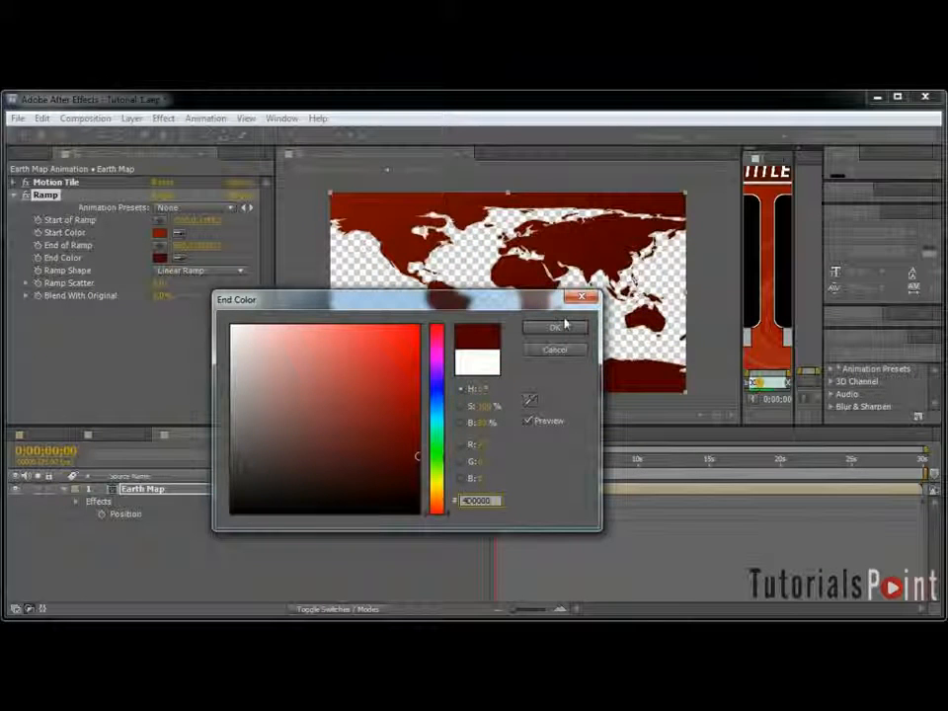
click(563, 328)
scroll(540, 273, up, 3)
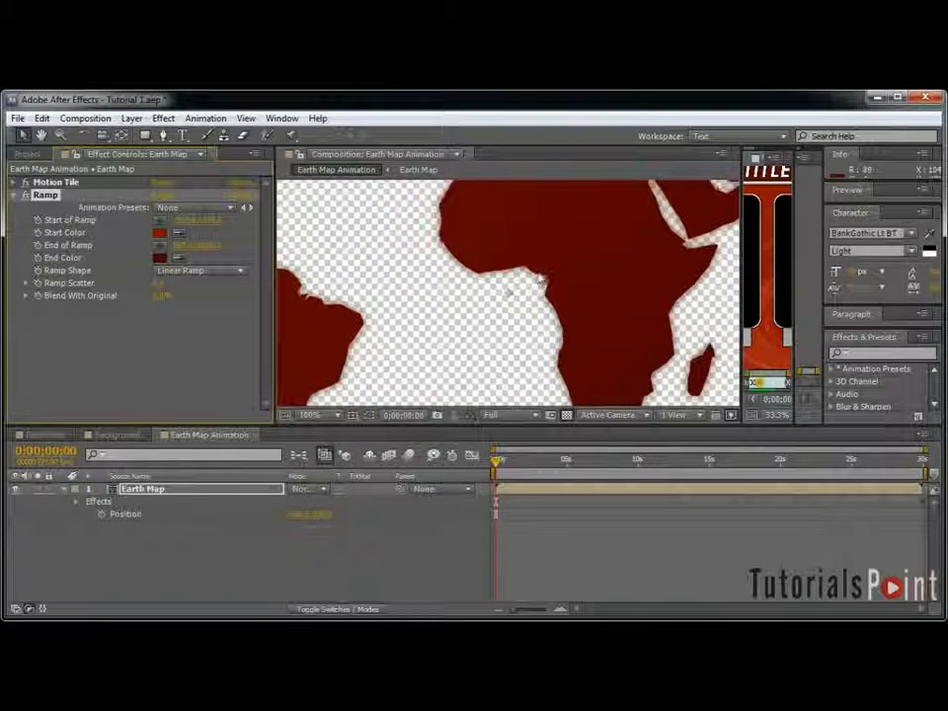
scroll(541, 276, down, 4)
drag(526, 461, 496, 484)
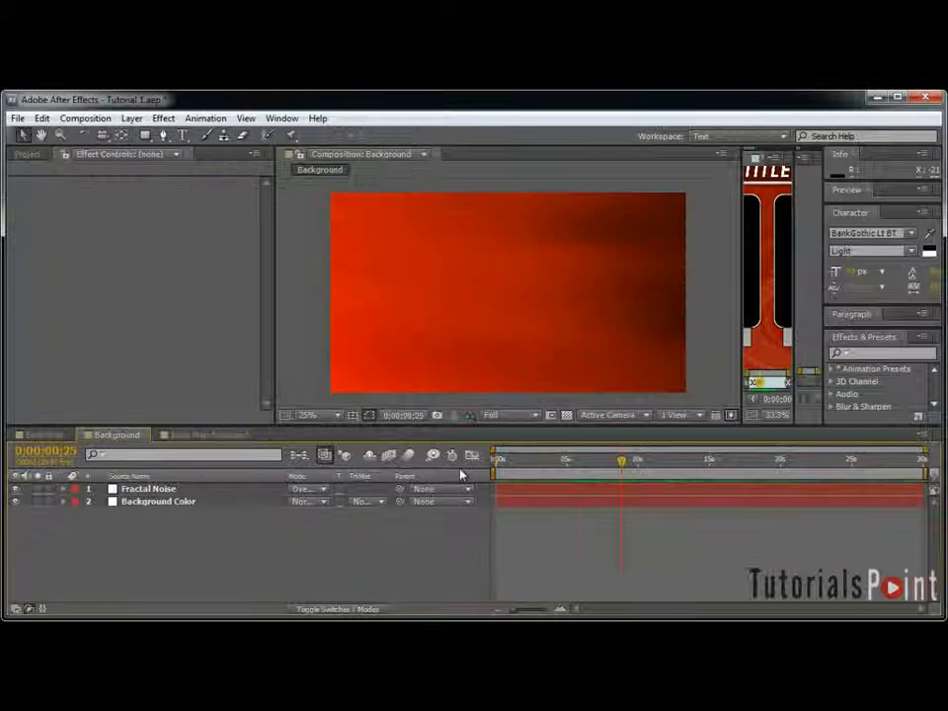
Step: Create a new 30-second composition named Main with the HDTV 1080 29.97 preset
drag(621, 464, 688, 551)
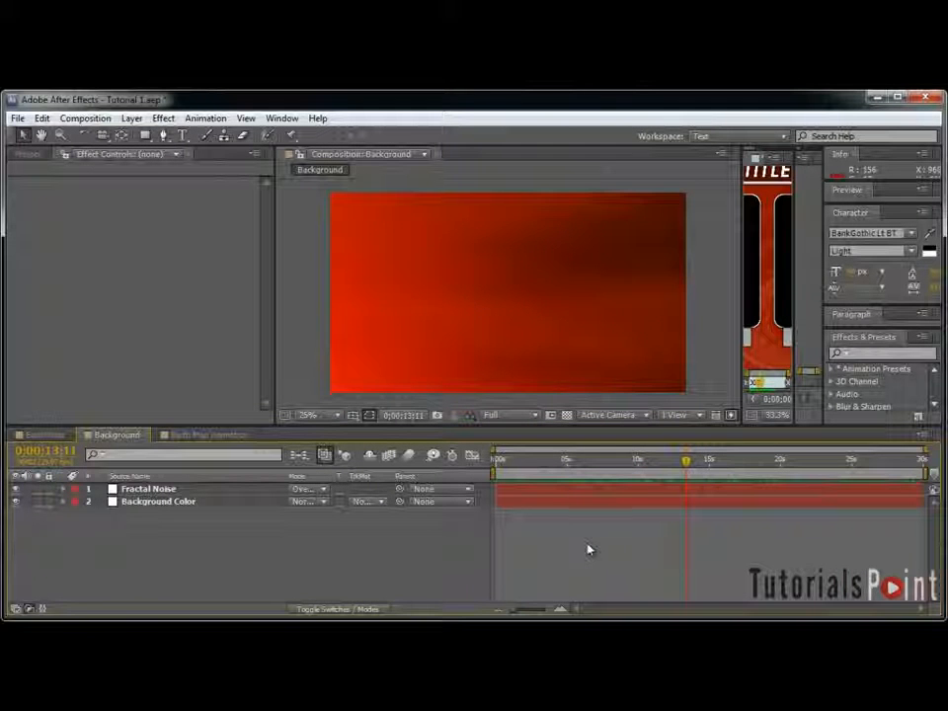
key(ctrl+n)
text(Main)
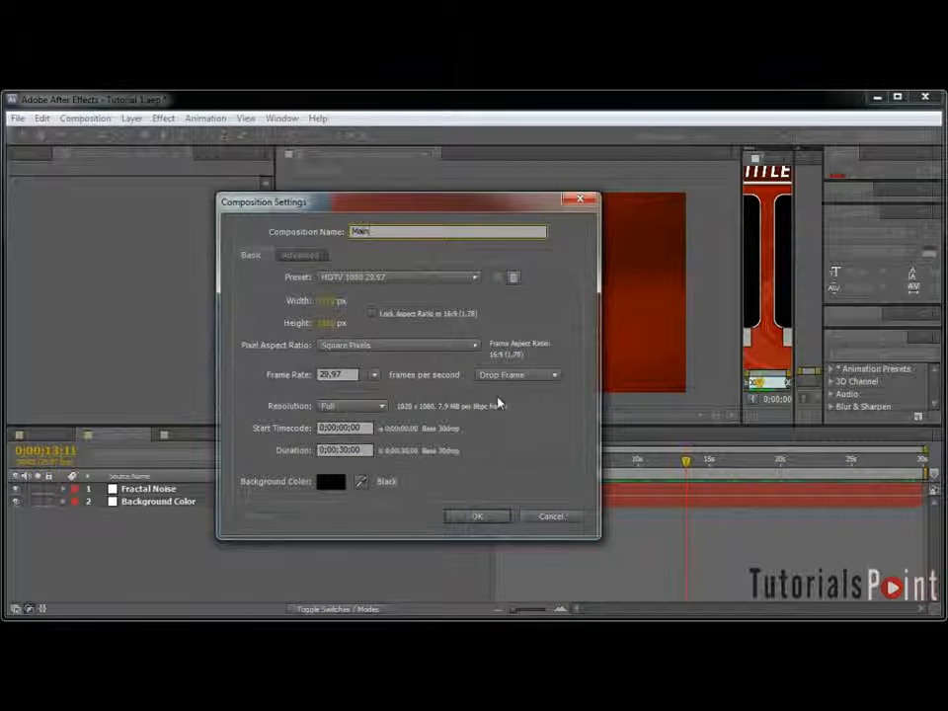
click(493, 517)
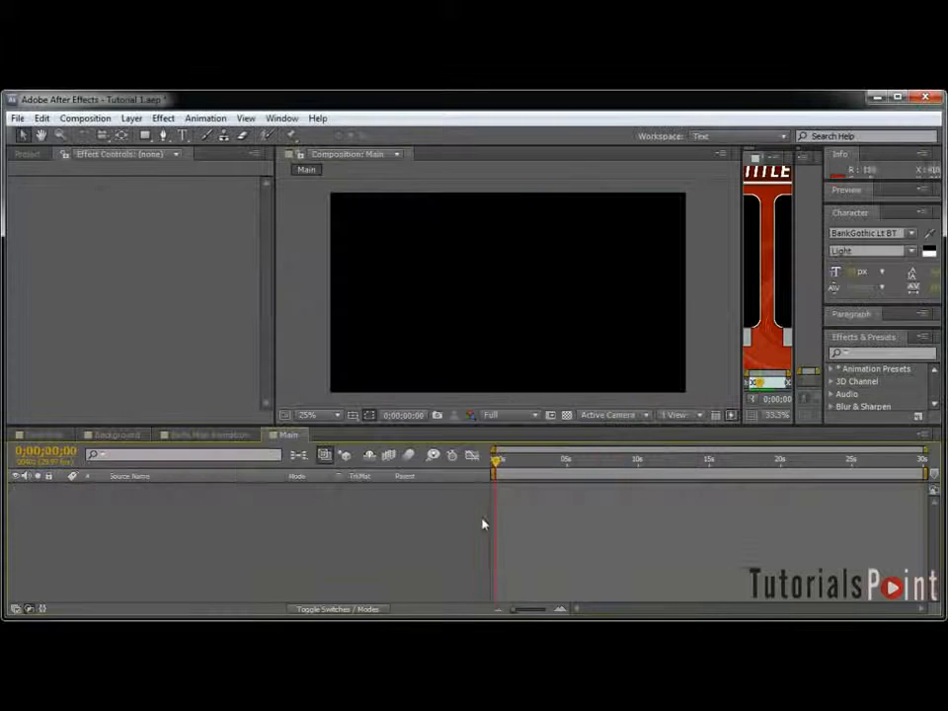
Step: Add the Background composition to Main with Earth Map Animation layered above it, and preview the combined motion
click(27, 154)
click(76, 286)
drag(76, 286, 213, 502)
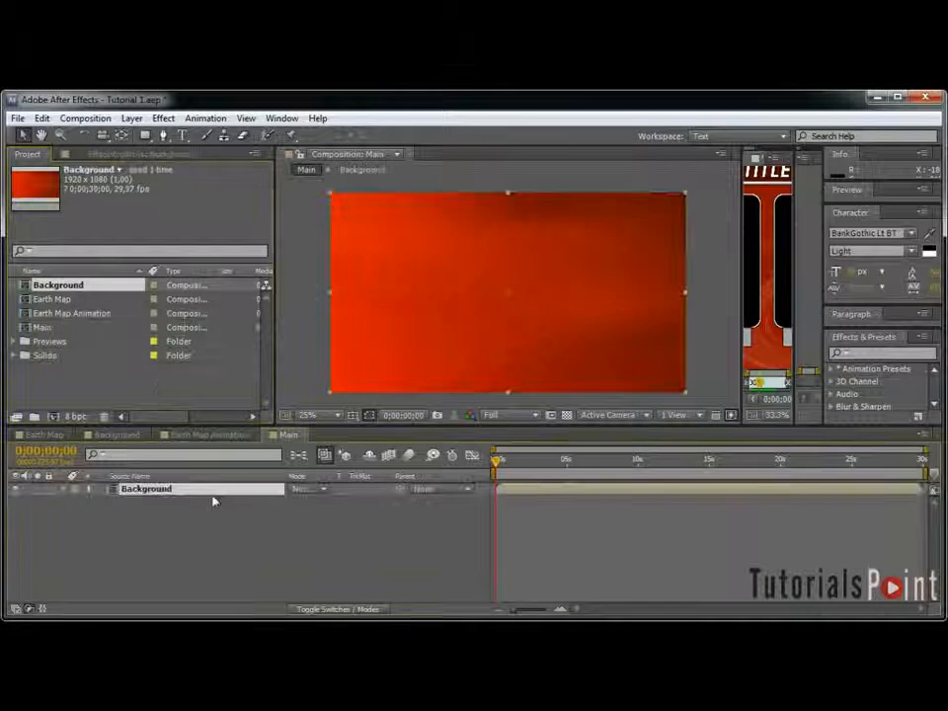
click(112, 314)
drag(113, 314, 243, 494)
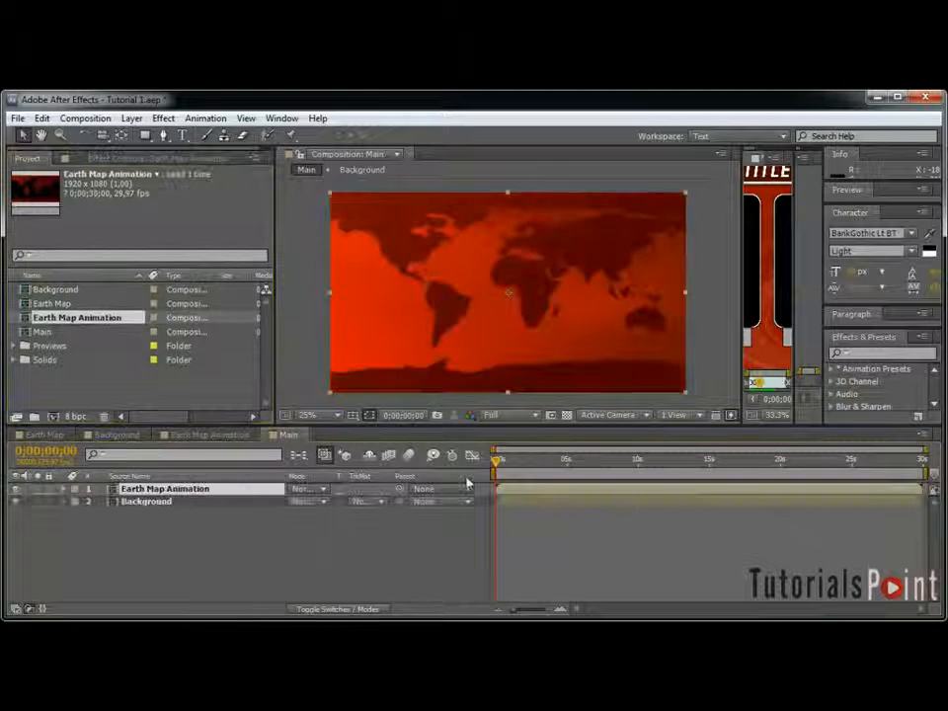
drag(510, 462, 757, 476)
drag(922, 462, 696, 462)
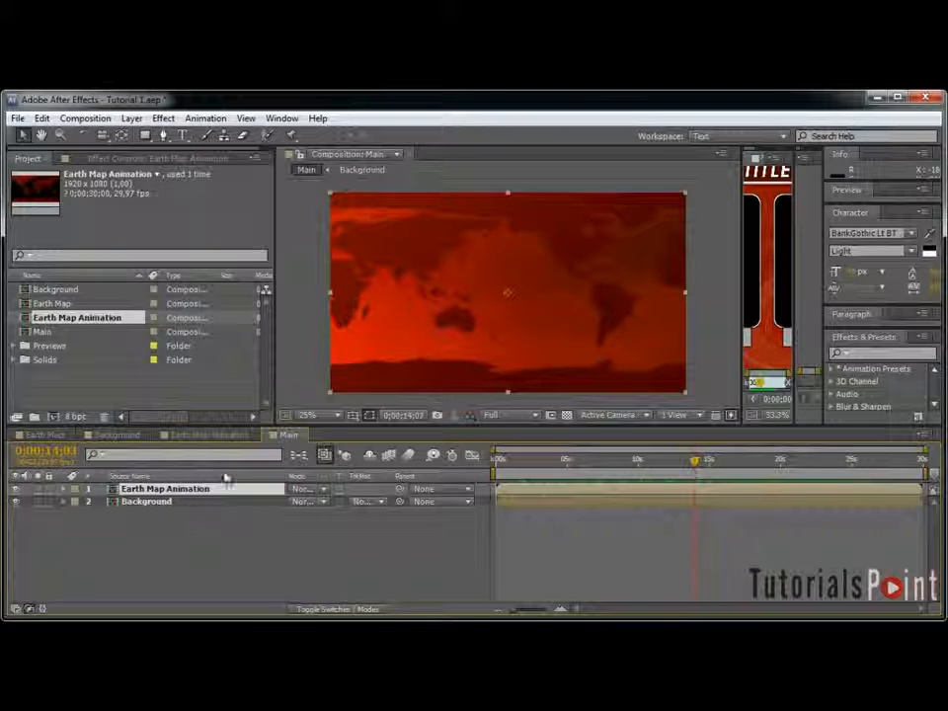
Step: Apply a Fast Blur effect to the Earth Map Animation layer and enable Repeat Edge Pixels
click(163, 118)
mouse_move(244, 223)
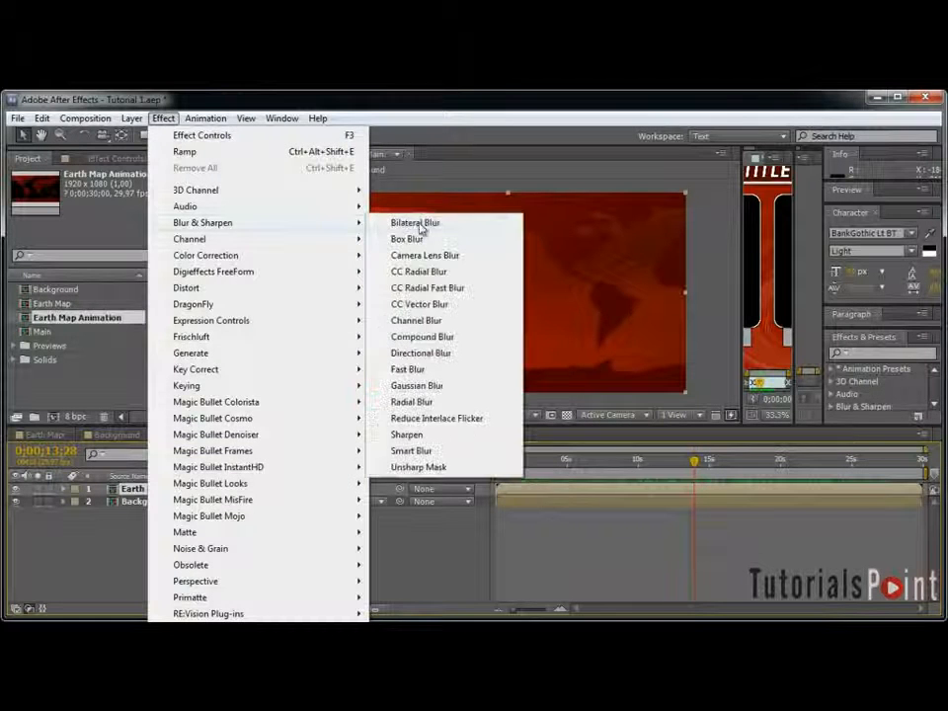
click(440, 371)
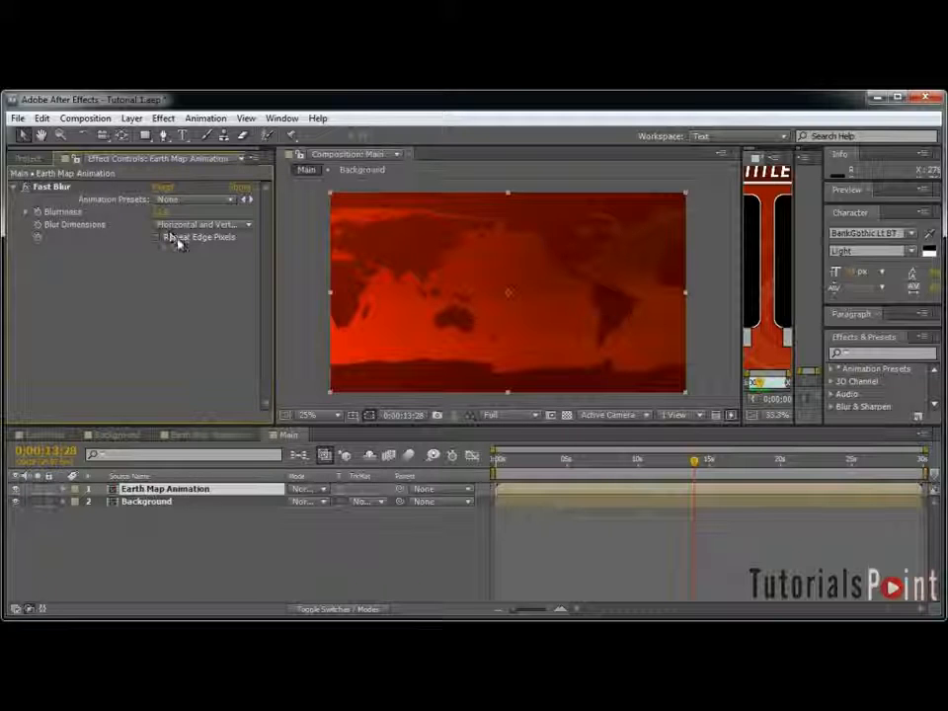
click(176, 240)
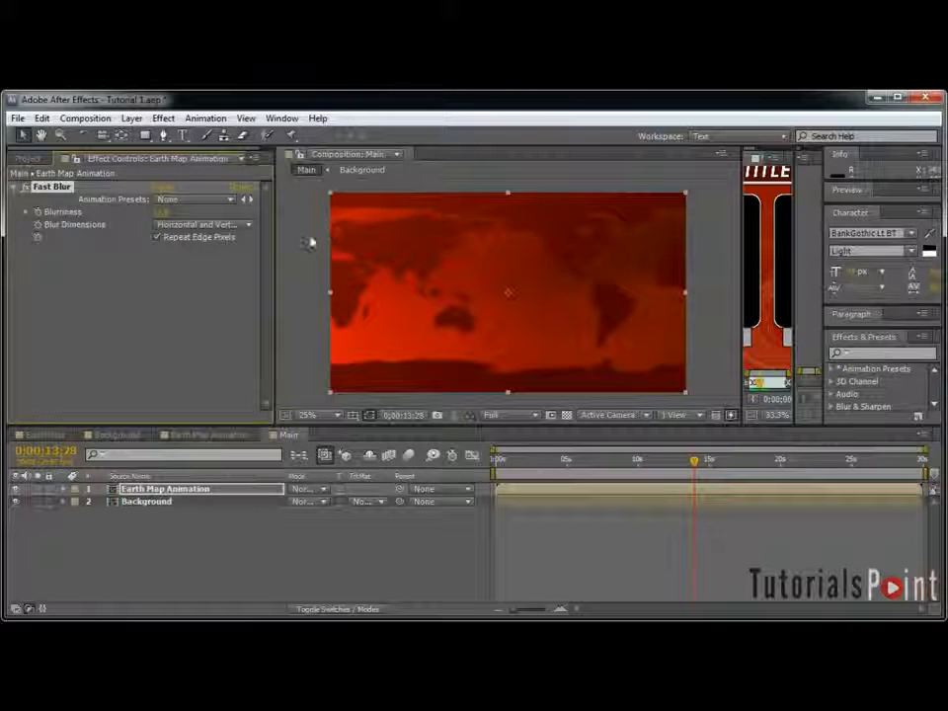
Step: Draw a closed oval mask on the Earth Map Animation layer around the map's lower-right area, from Australia across to South America
key(period)
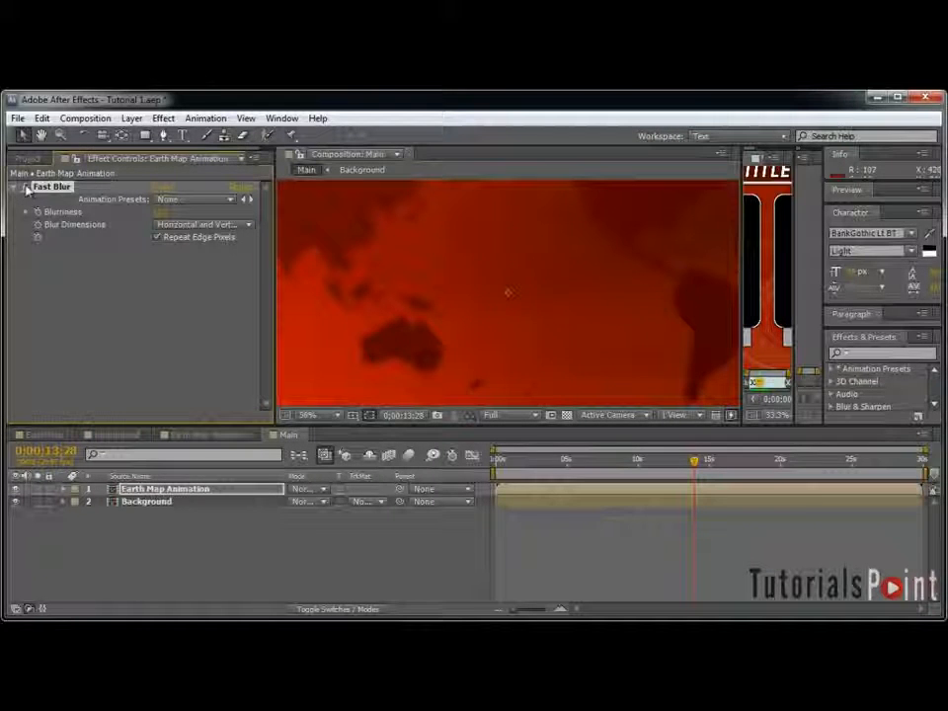
key(comma)
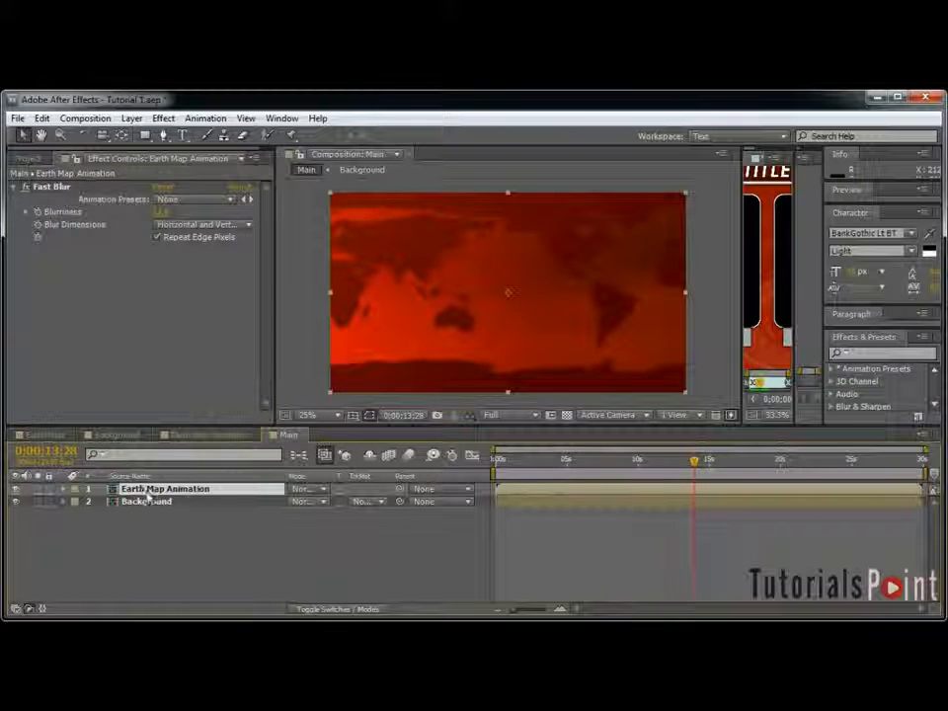
click(164, 135)
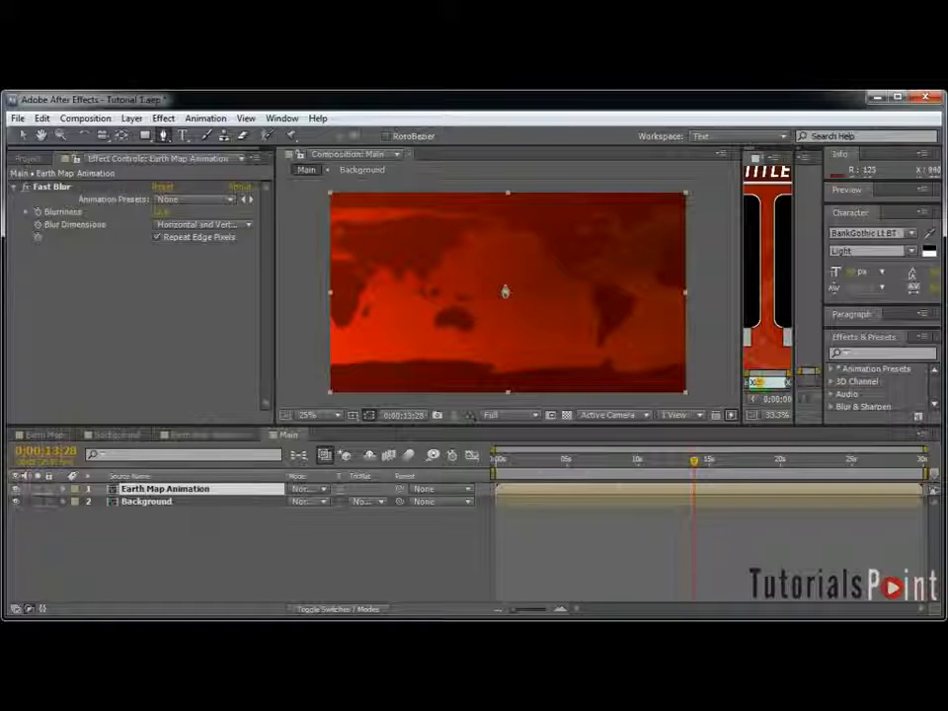
drag(503, 286, 544, 271)
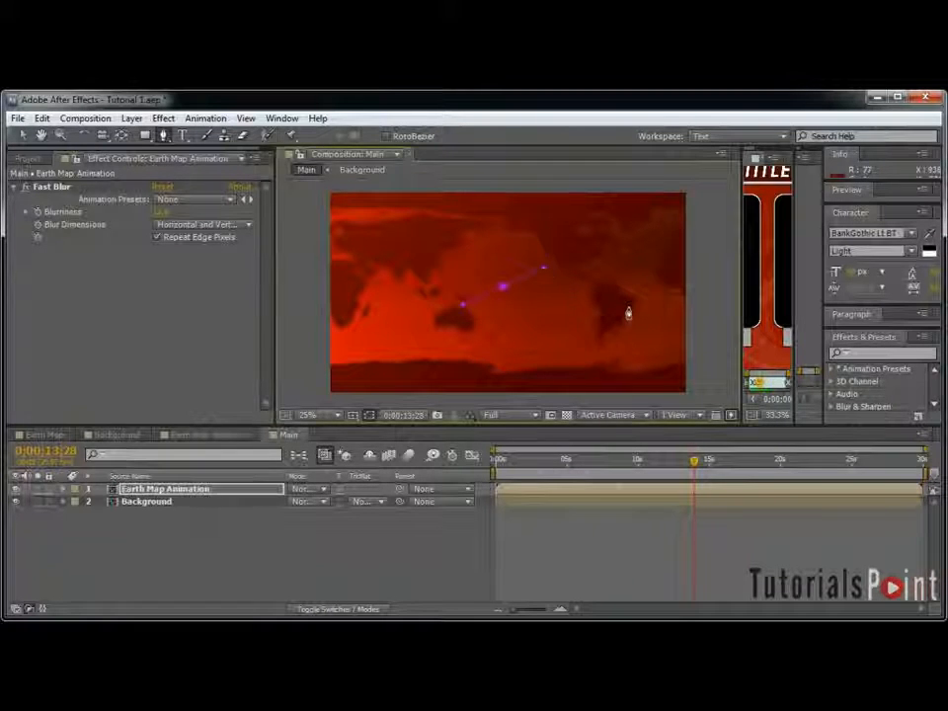
drag(656, 301, 681, 342)
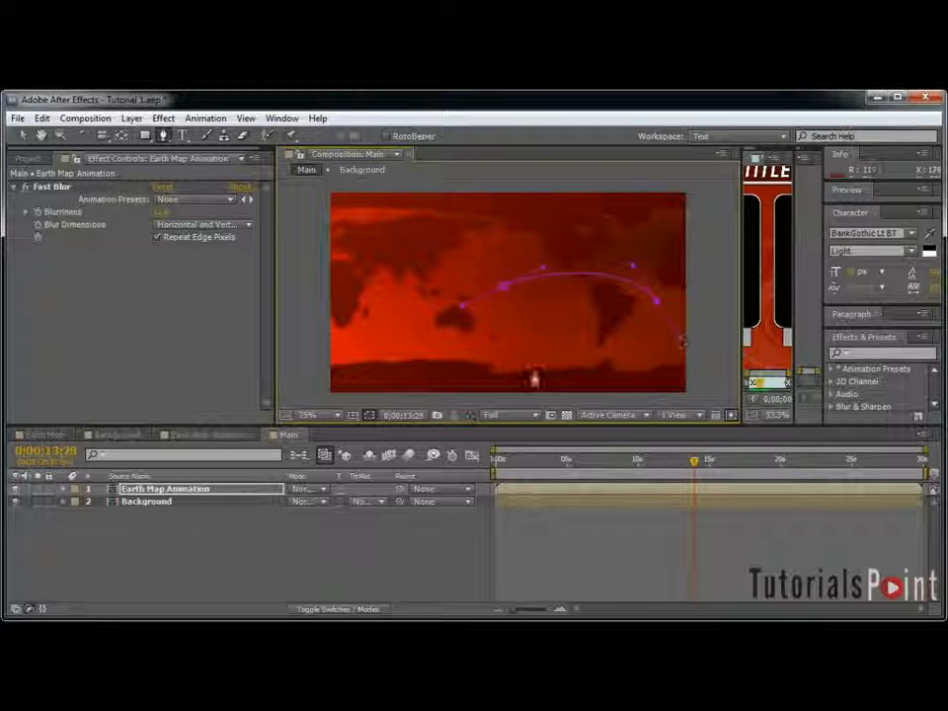
drag(615, 369, 620, 372)
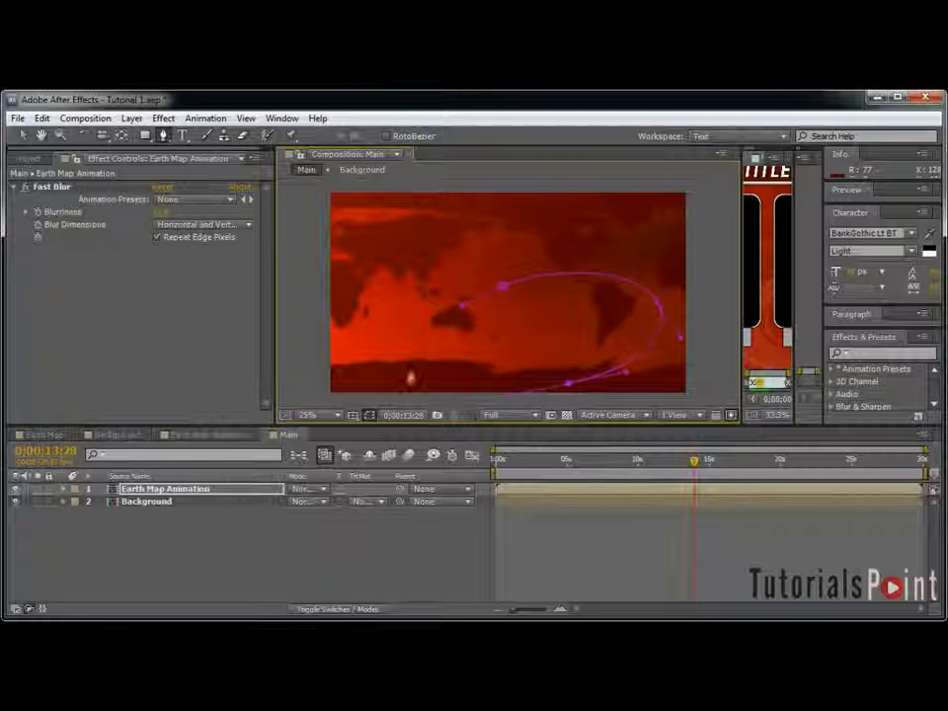
drag(433, 367, 426, 346)
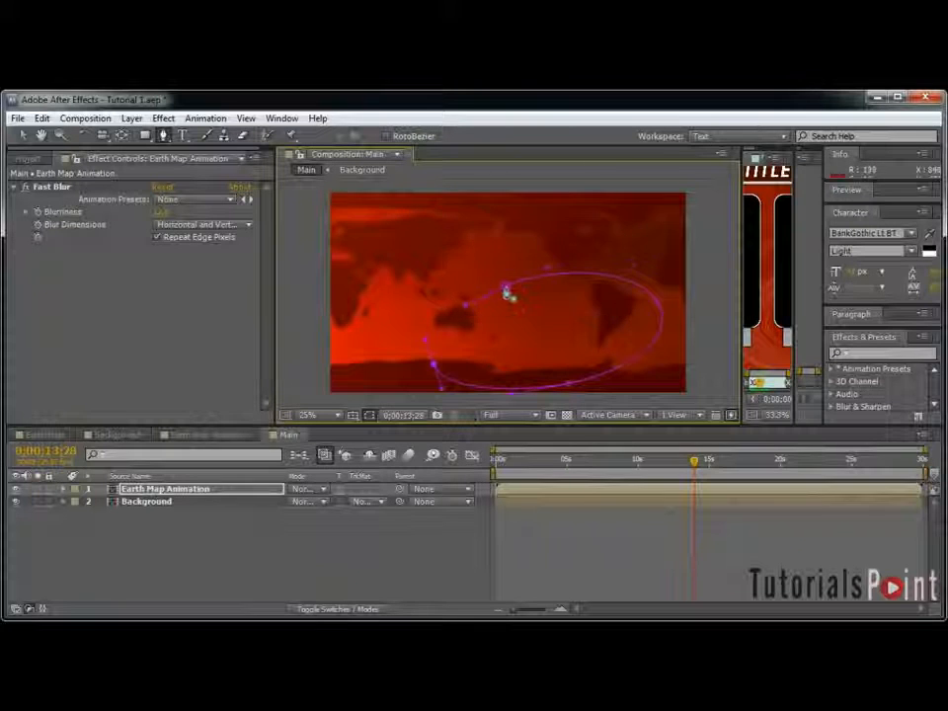
click(503, 287)
Step: Set the map layer's mask mode to Subtract and soften its edge with Mask Feather
key(m)
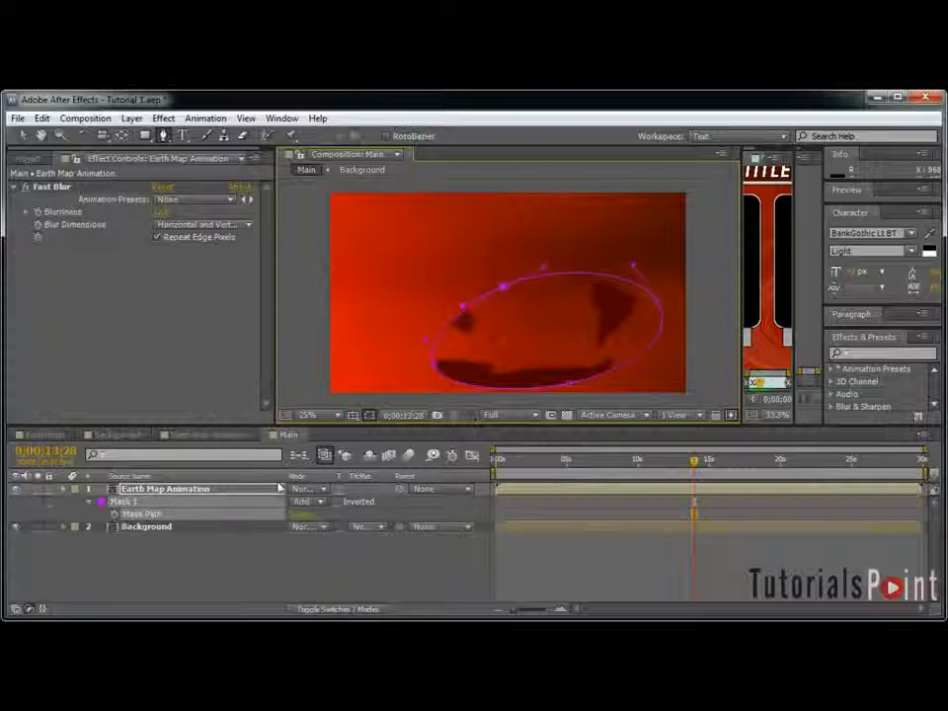
click(312, 503)
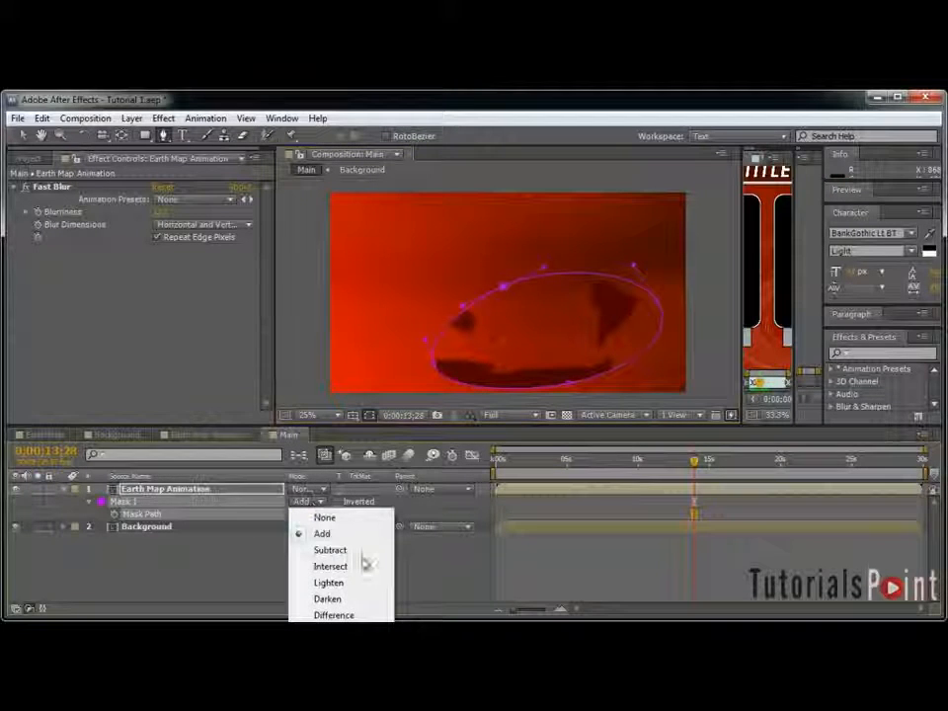
click(332, 550)
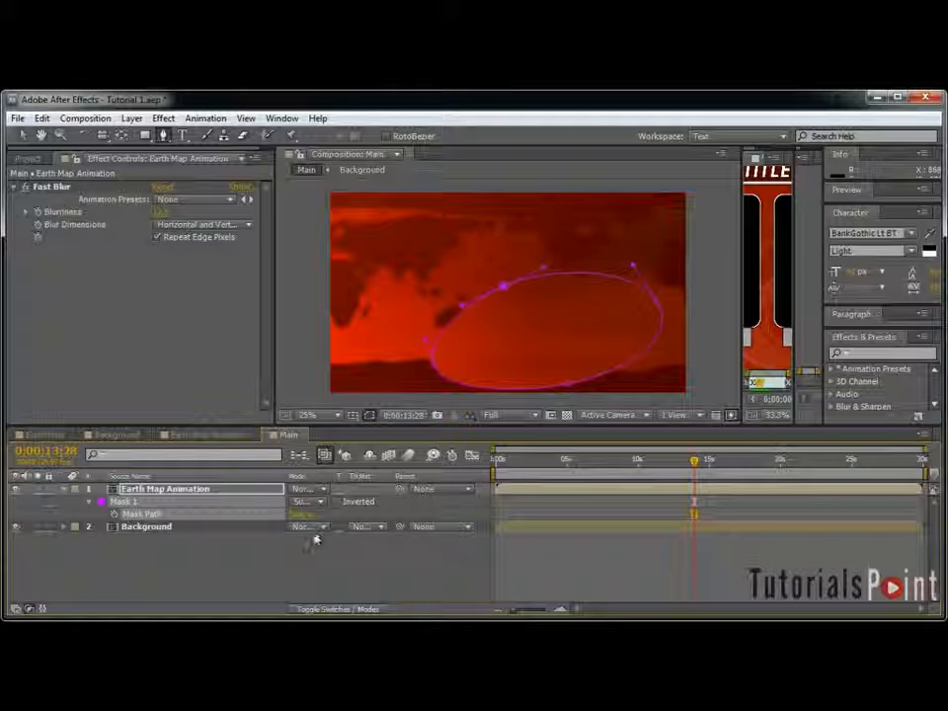
key(f)
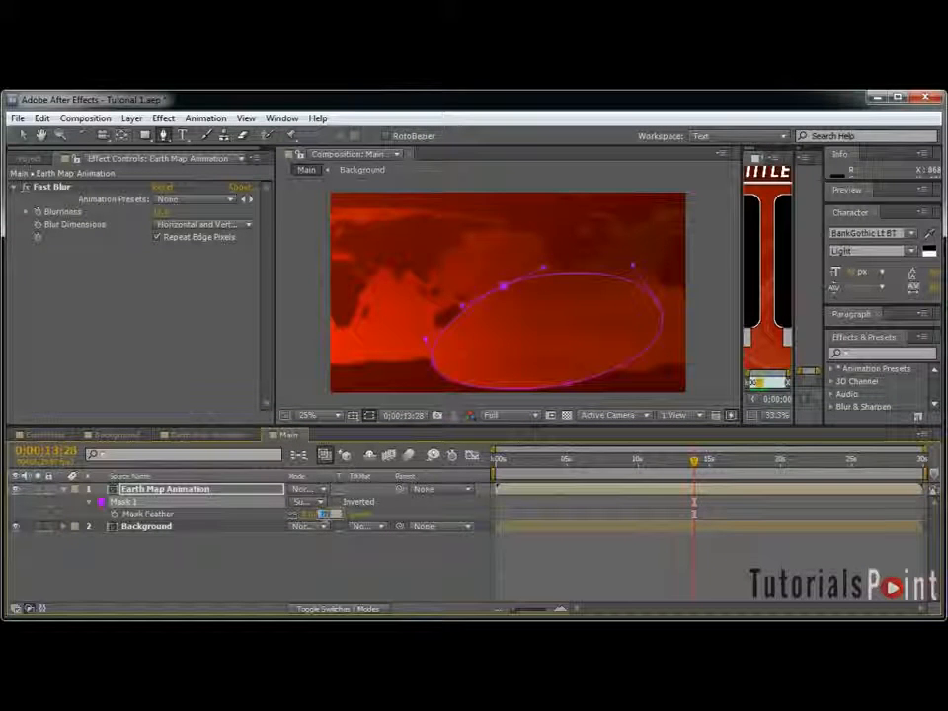
click(598, 576)
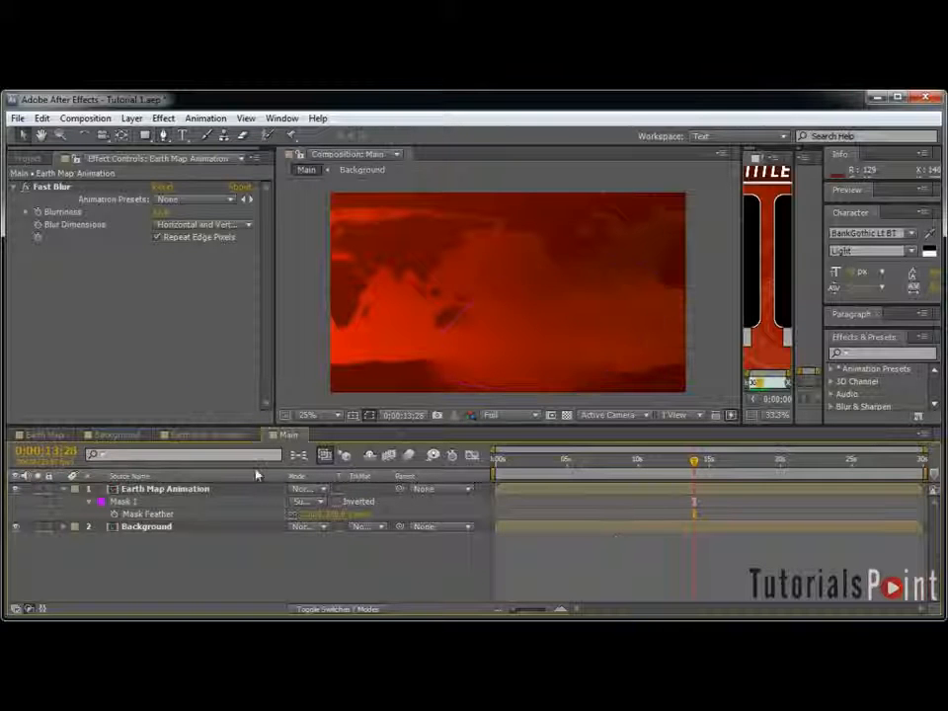
Step: Refine the oval mask's shape by adjusting its upper-left vertex and curve handle and nudging its lower vertex
click(163, 489)
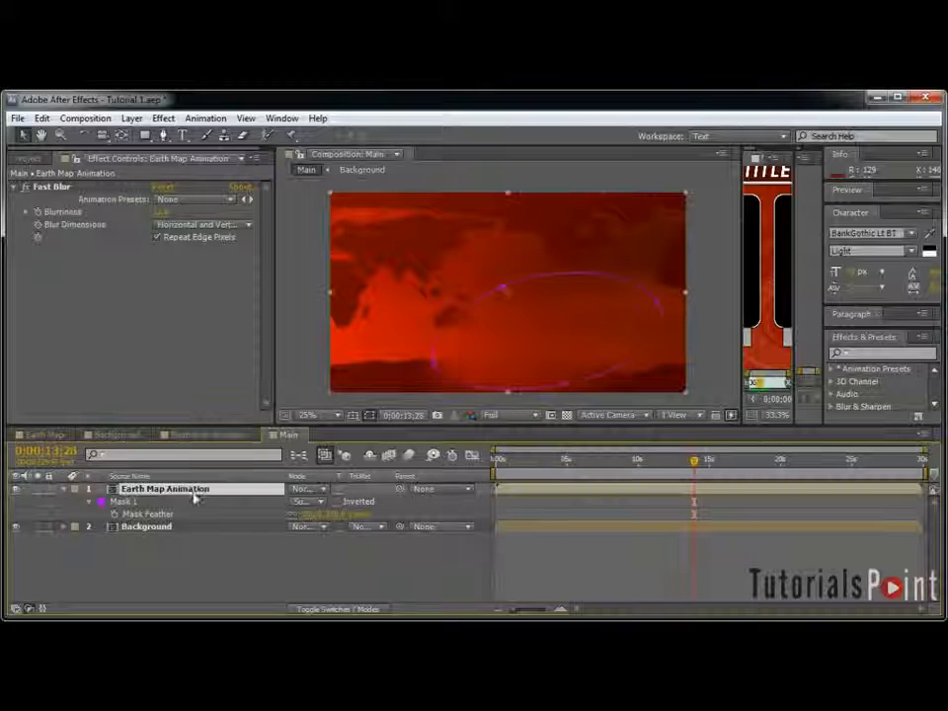
click(515, 277)
drag(560, 264, 569, 272)
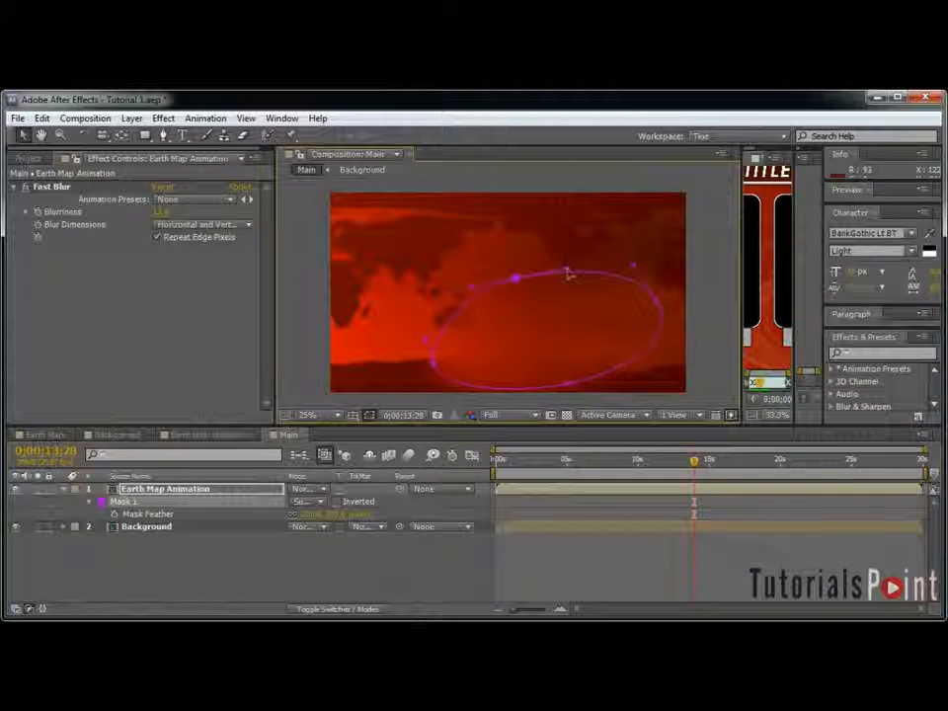
drag(570, 277, 568, 263)
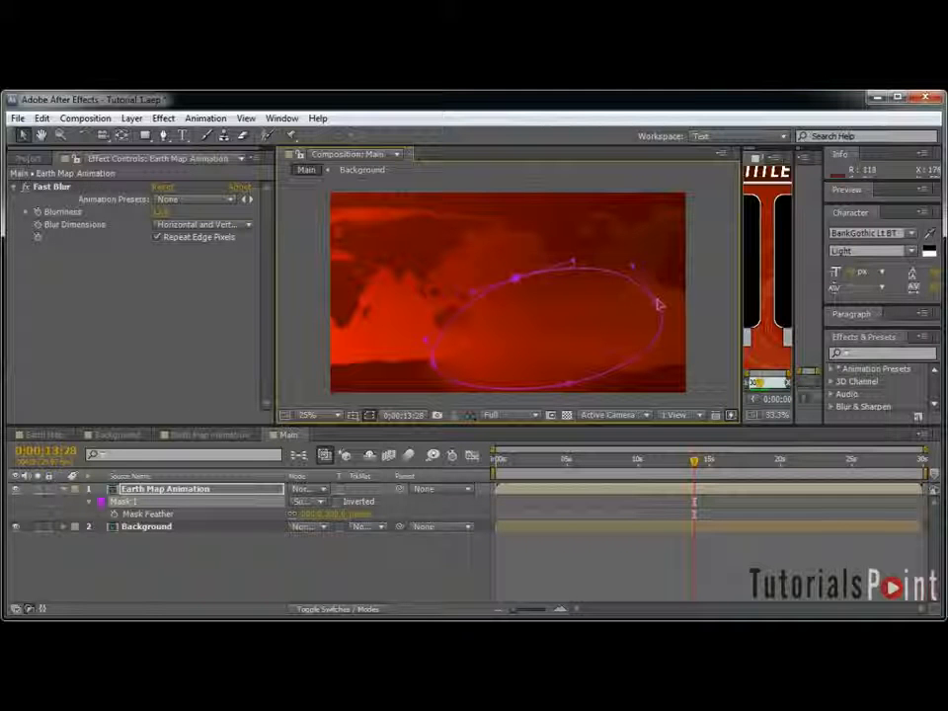
drag(568, 382, 573, 384)
click(531, 586)
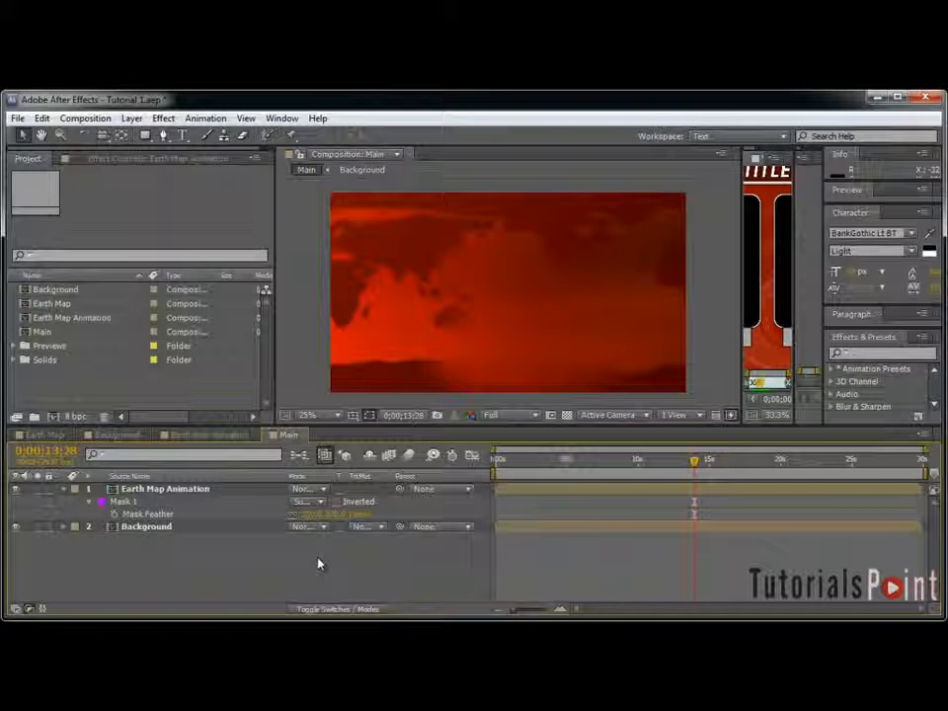
Step: Create a 30-second, 4000 x 4000 px composition at 29.97 fps named Waves Thick
key(ctrl+n)
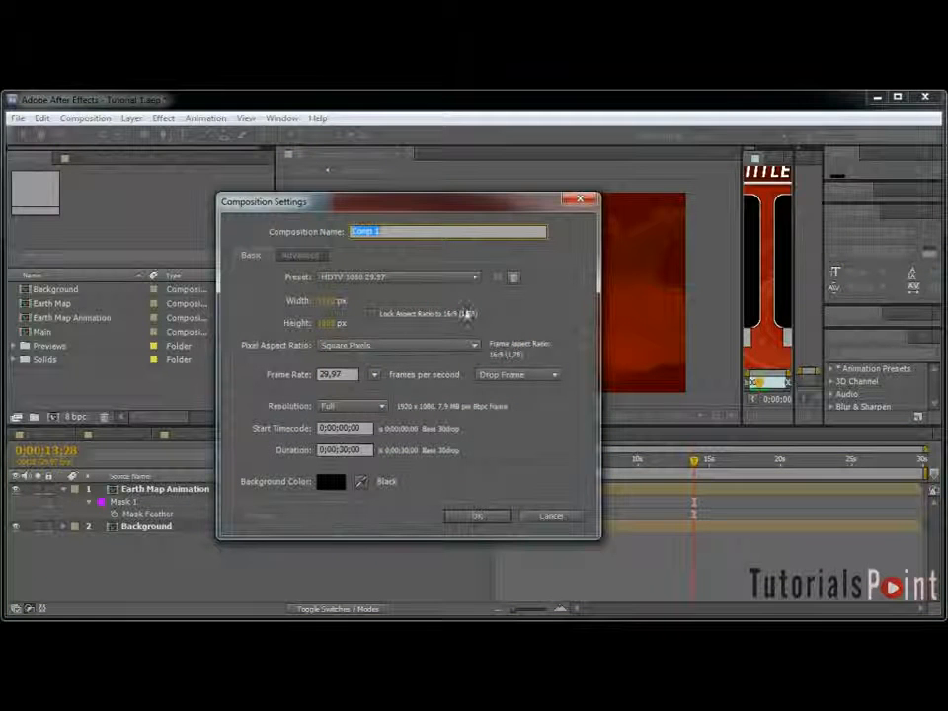
click(328, 301)
text(4000)
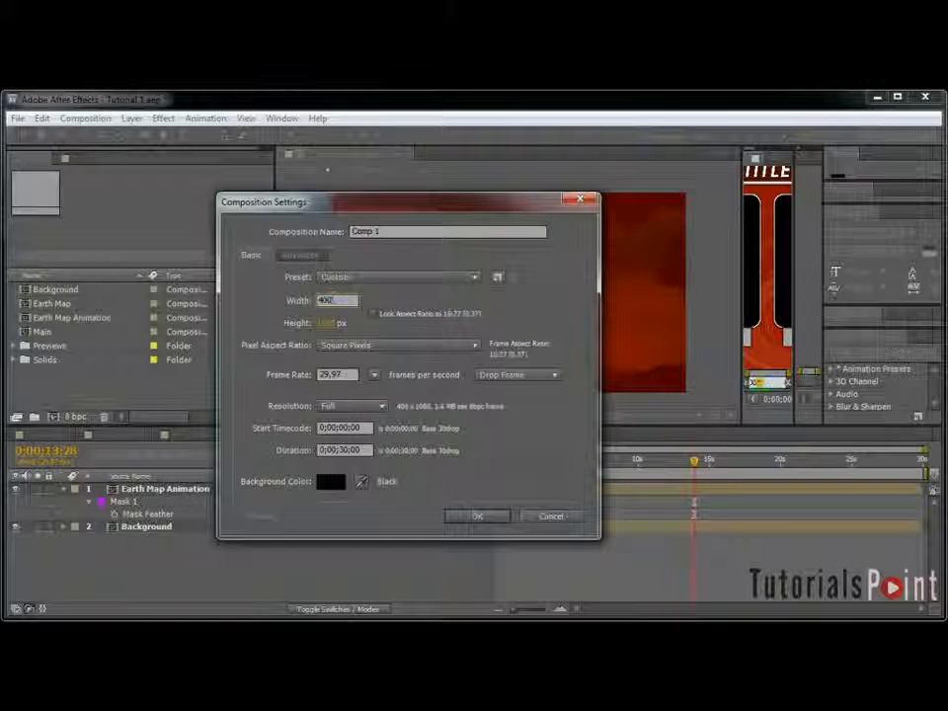
key(Tab)
text(4000)
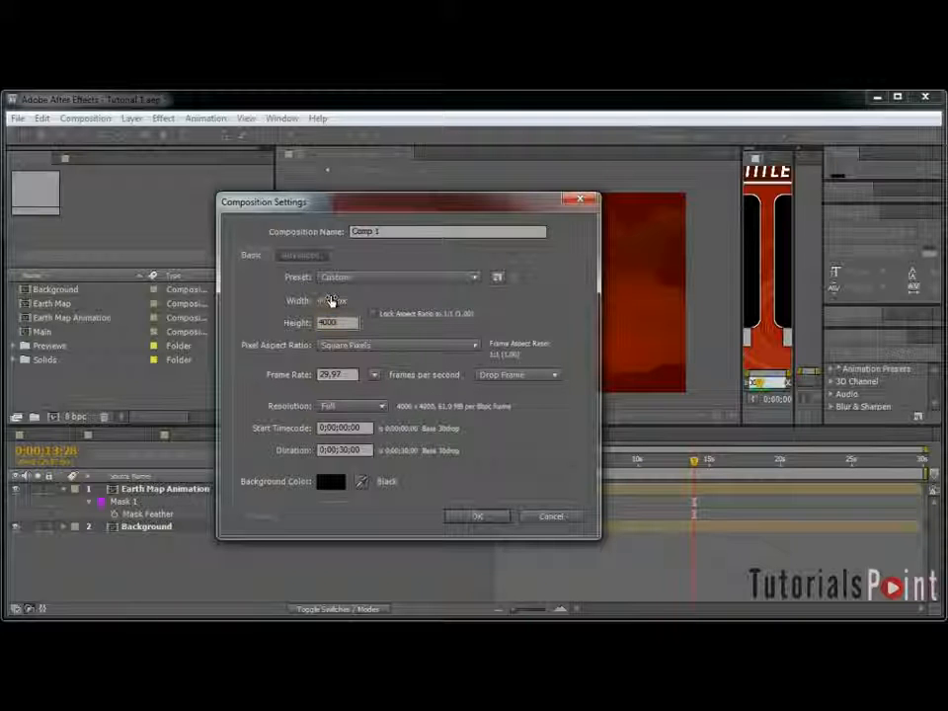
click(422, 233)
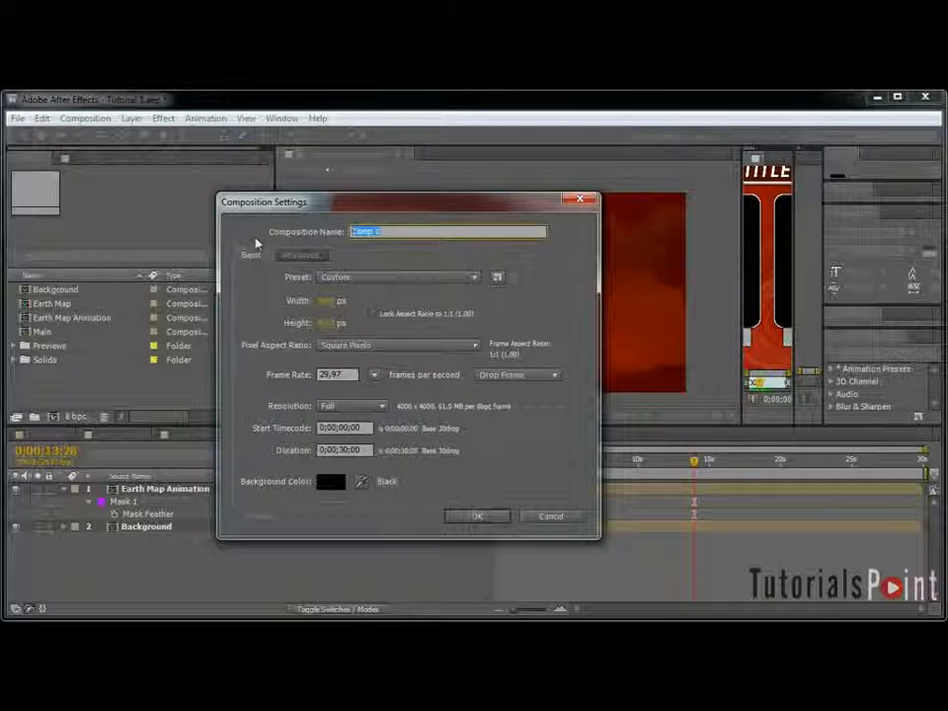
text(Waves Thick)
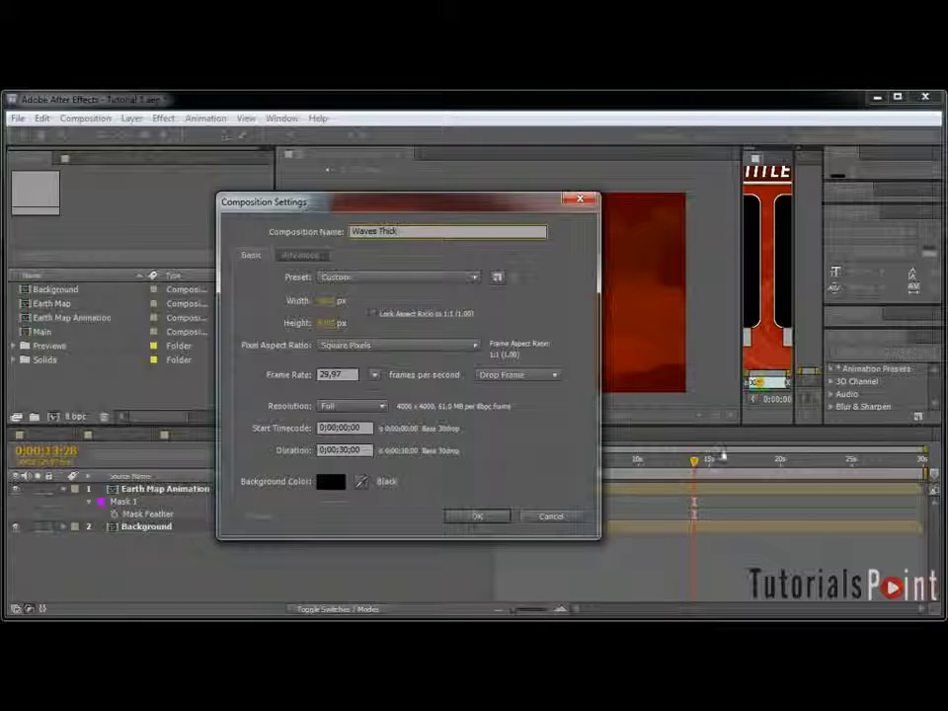
click(480, 519)
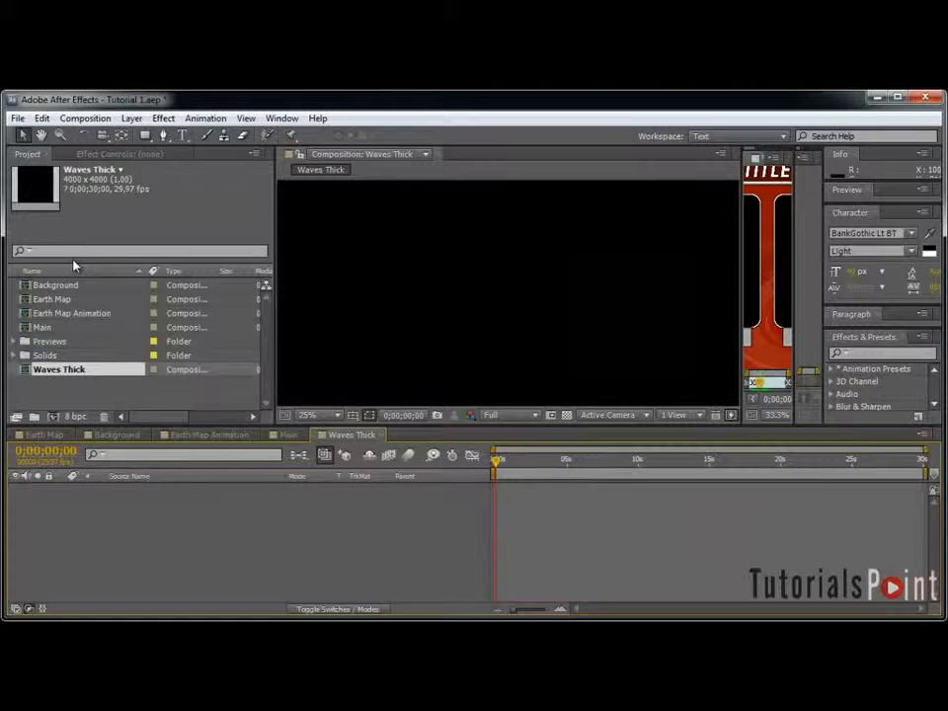
Step: Add a white solid named Waves Thick to the new composition
key(ctrl+y)
text(Waves Thick)
key(Return)
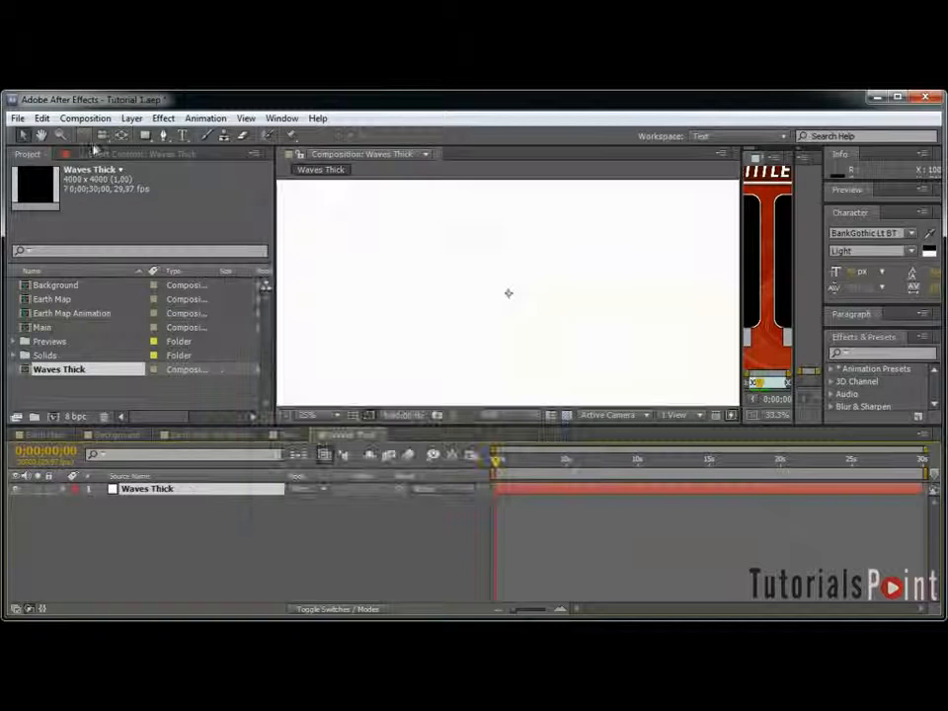
Step: Apply the Radio Waves effect to the Waves Thick solid, preview the rings around 7 seconds, and enlarge the effect settings area
click(161, 120)
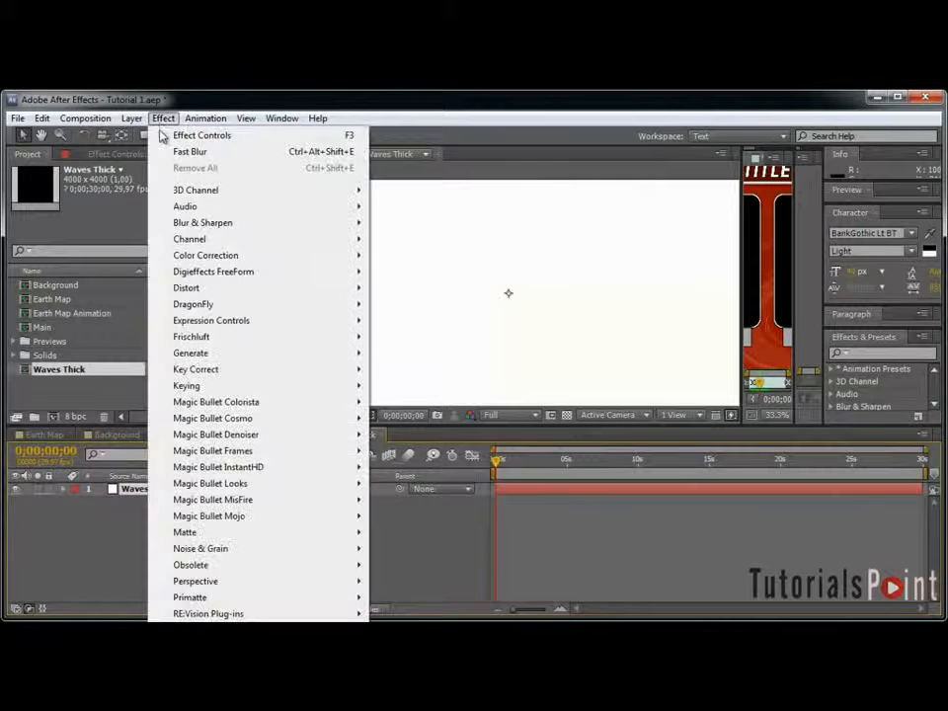
mouse_move(217, 354)
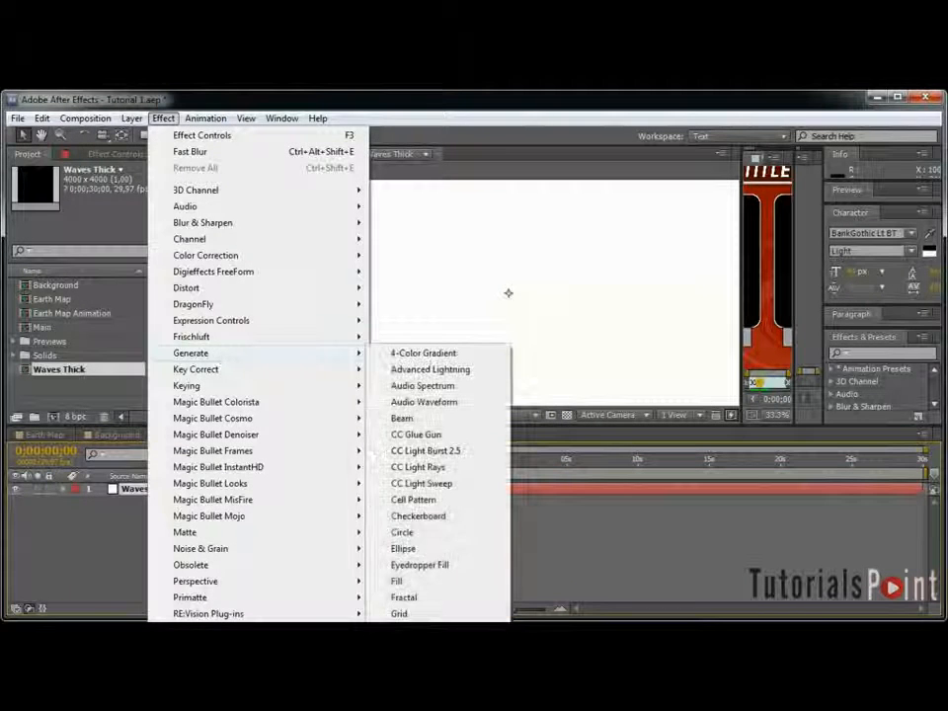
click(412, 663)
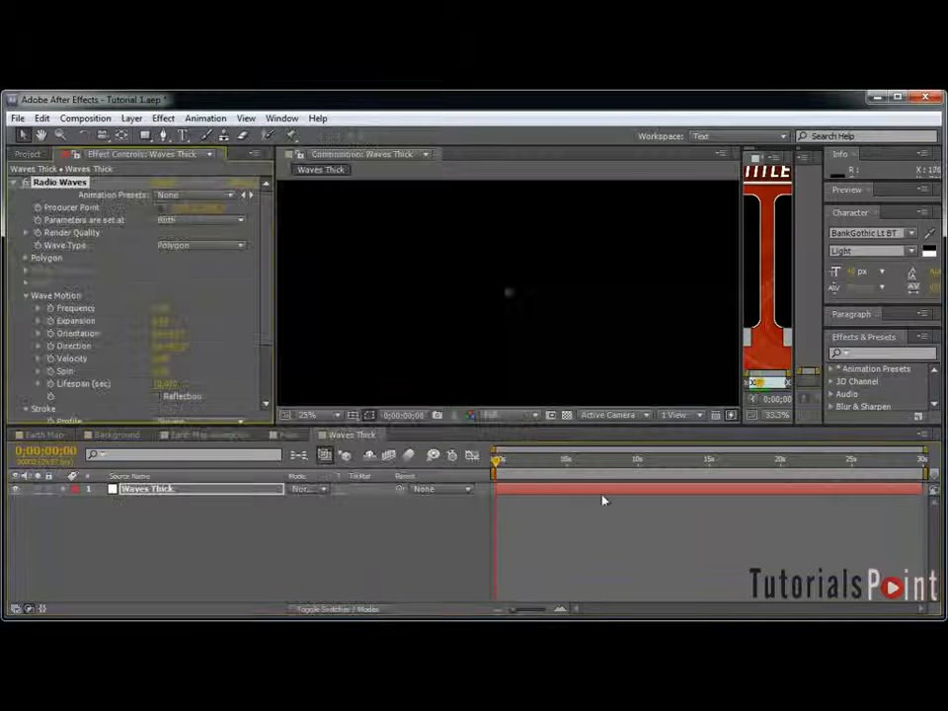
click(556, 470)
drag(556, 474, 607, 472)
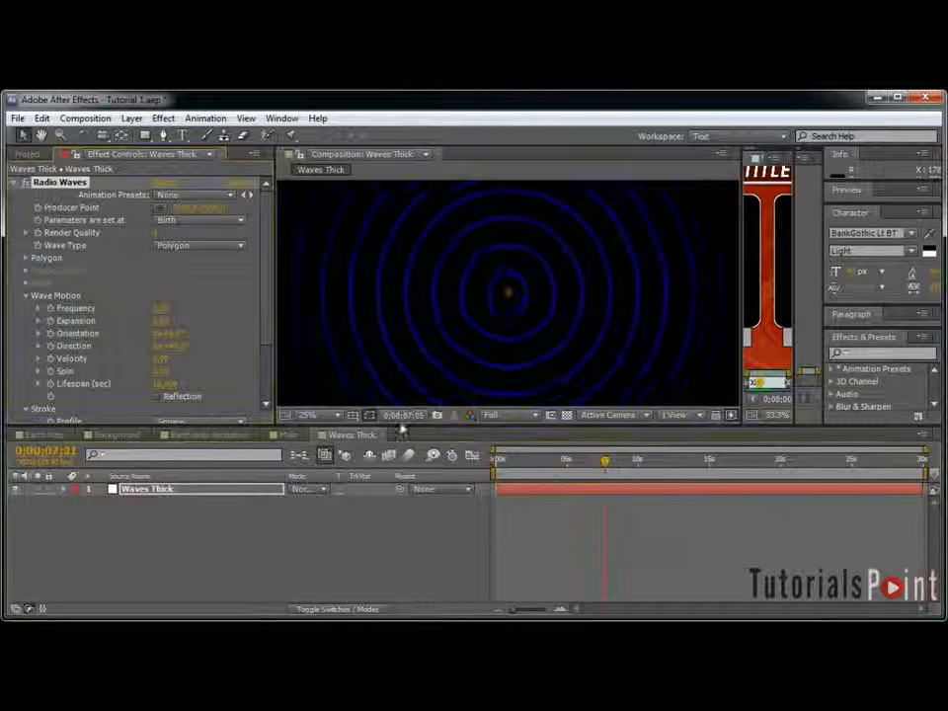
drag(332, 426, 327, 473)
mouse_move(275, 383)
mouse_down()
mouse_move(250, 383)
mouse_move(287, 386)
mouse_up()
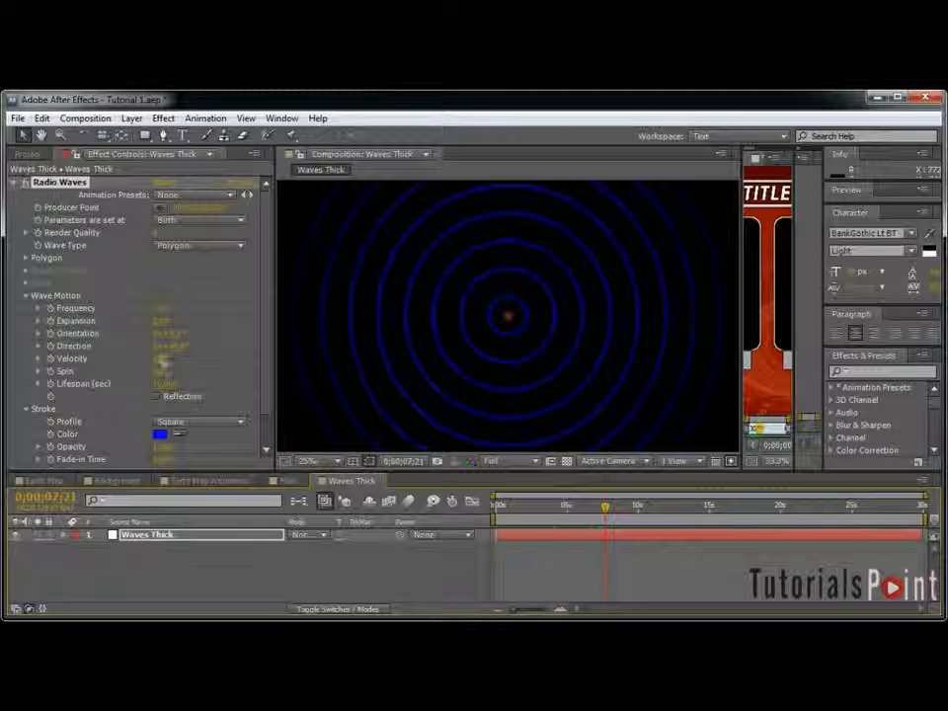
Step: Set the Radio Waves Expansion to 15 and check the wider ring spacing around 16 seconds
click(163, 321)
text(15)
key(Return)
scroll(550, 328, down, 2)
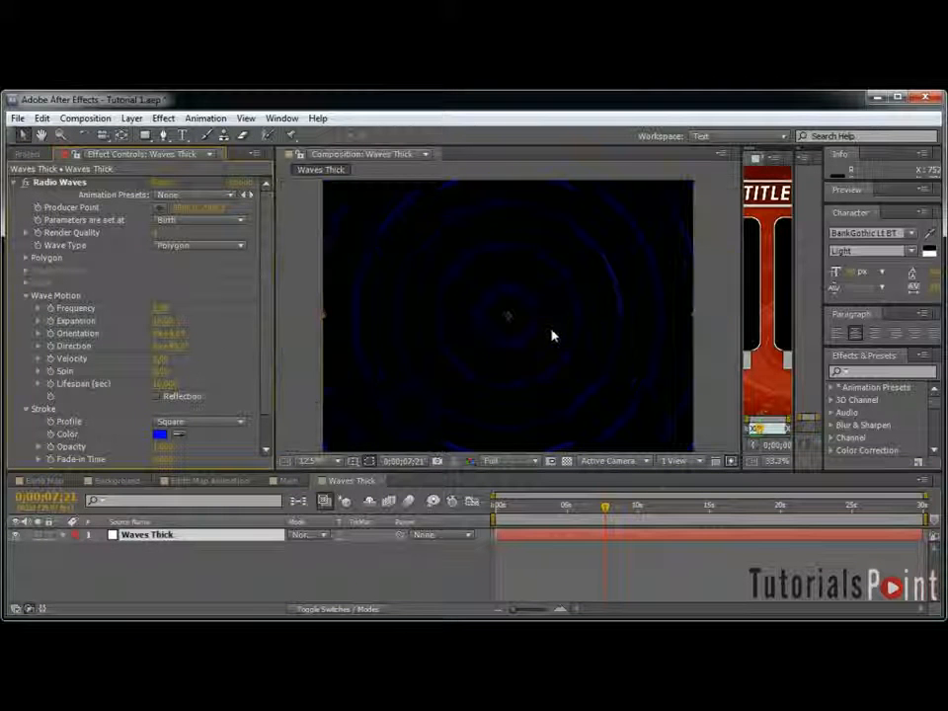
drag(635, 511, 726, 508)
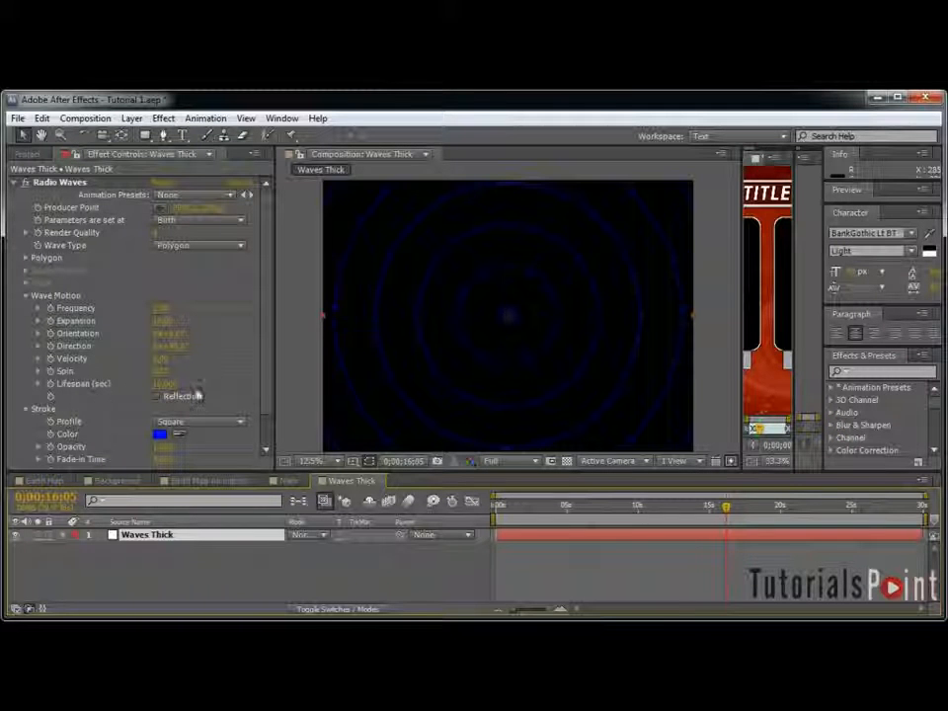
Step: Set the Radio Waves Lifespan to 4 seconds and change the stroke color to white
drag(171, 385, 152, 387)
click(165, 386)
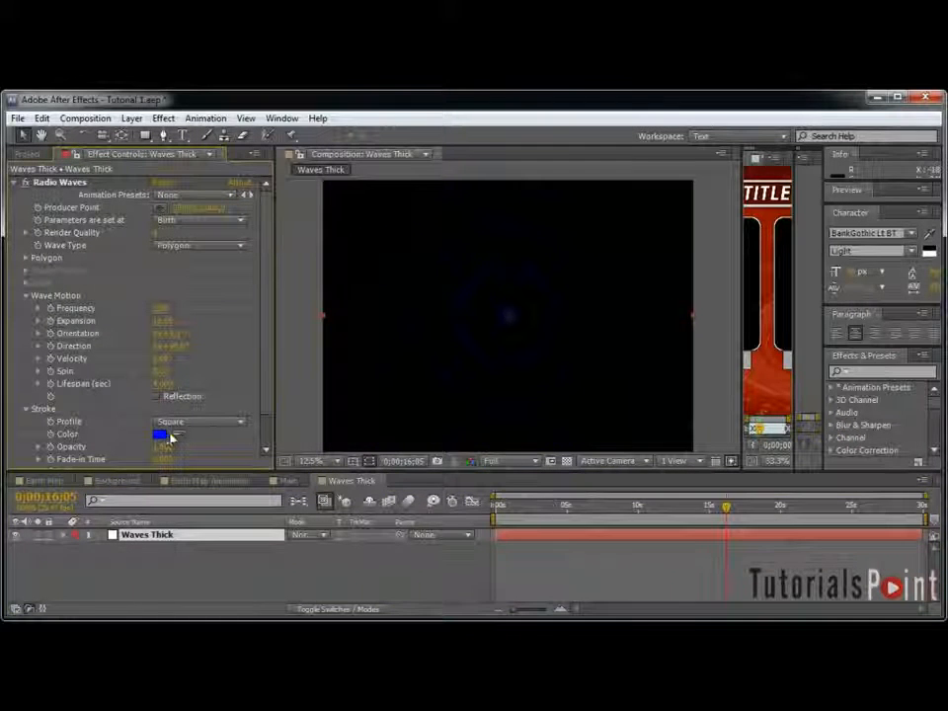
click(159, 434)
click(555, 329)
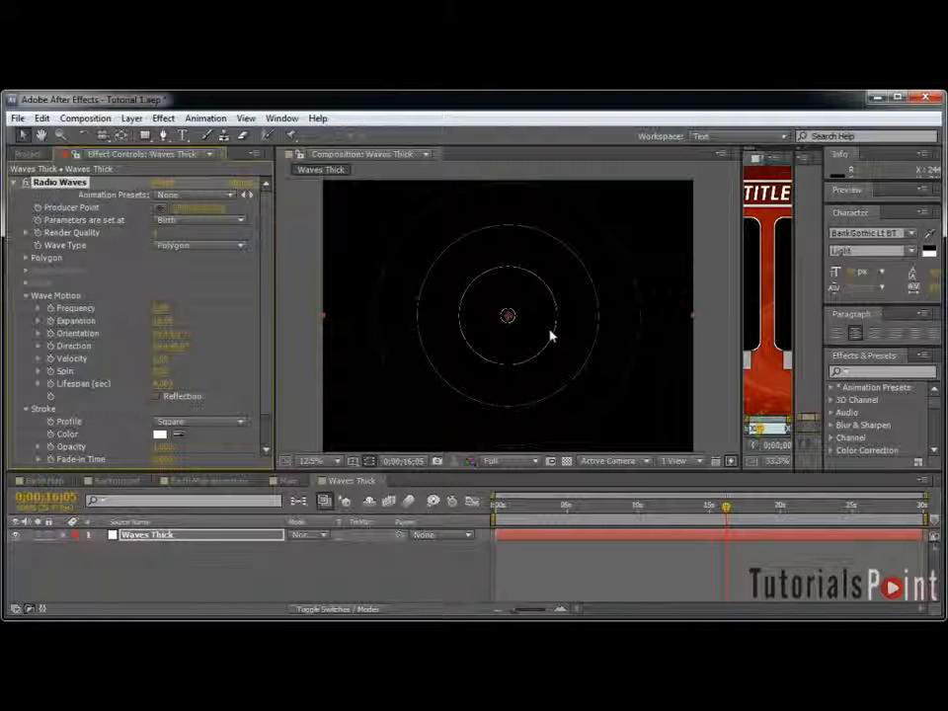
Step: Thicken the Radio Waves stroke by setting both Start Width and End Width to 100
scroll(247, 415, down, 2)
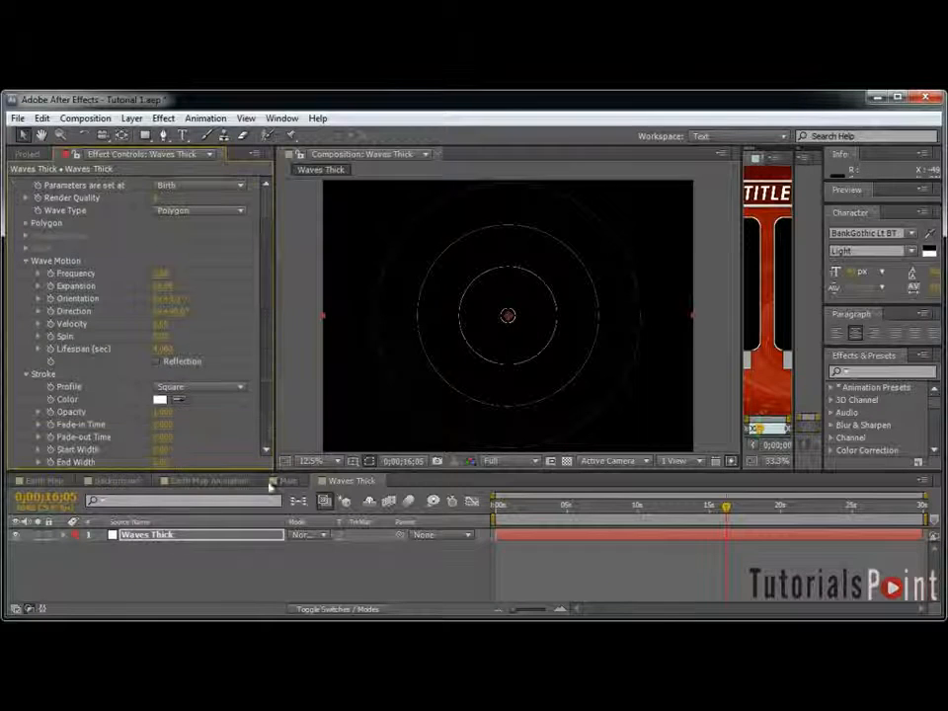
drag(163, 450, 945, 431)
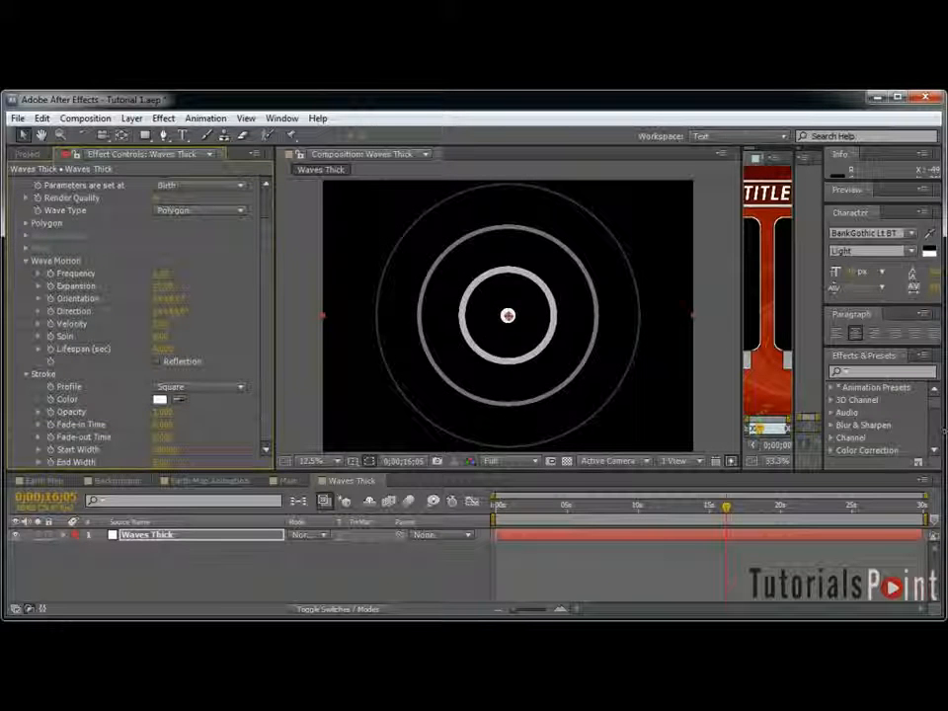
drag(163, 464, 845, 237)
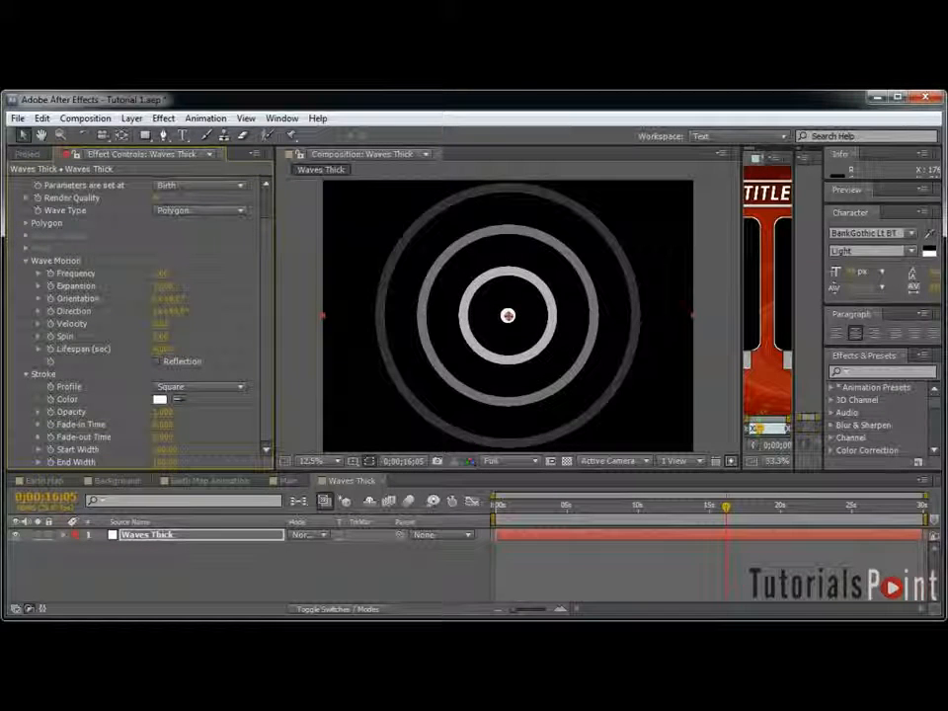
Step: Lengthen the Radio Waves Lifespan slightly, preview the rings between about 20 and 23 seconds, and expand the Polygon settings
drag(728, 507, 780, 514)
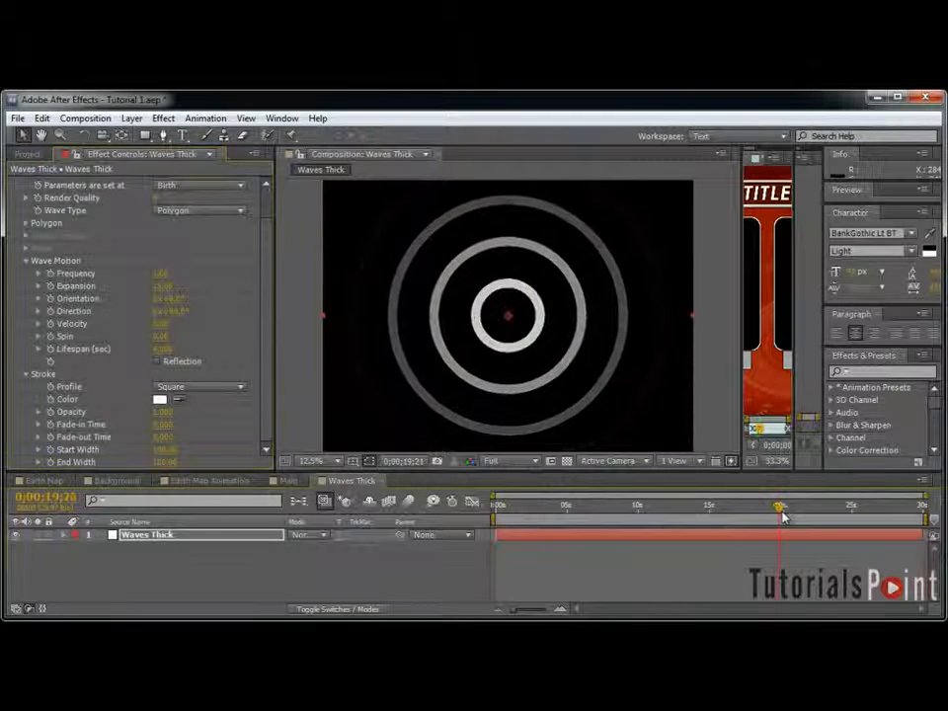
click(164, 350)
text(5)
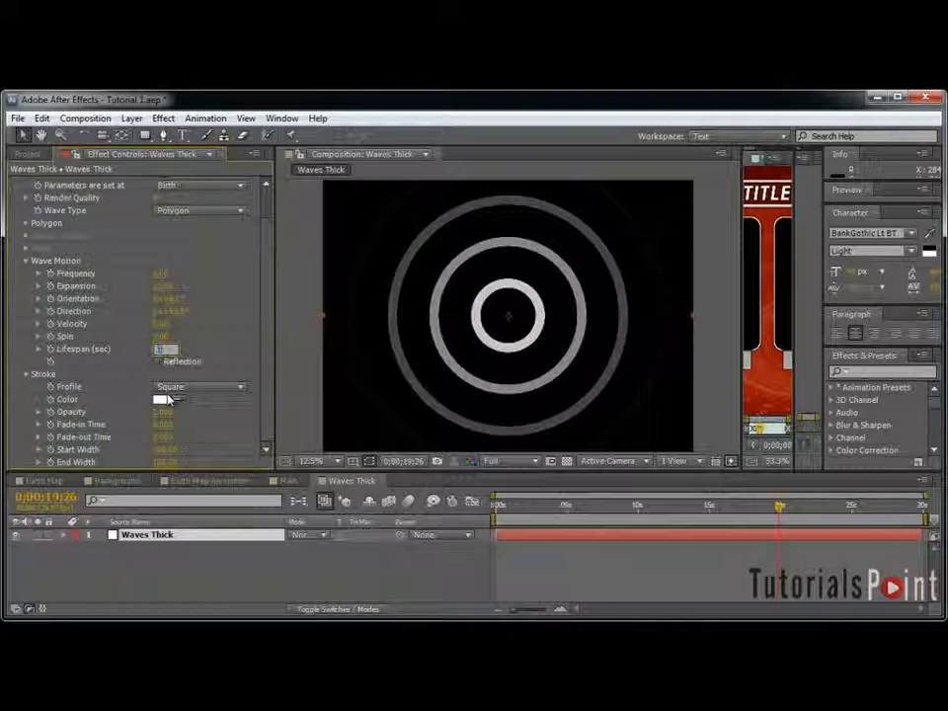
key(Return)
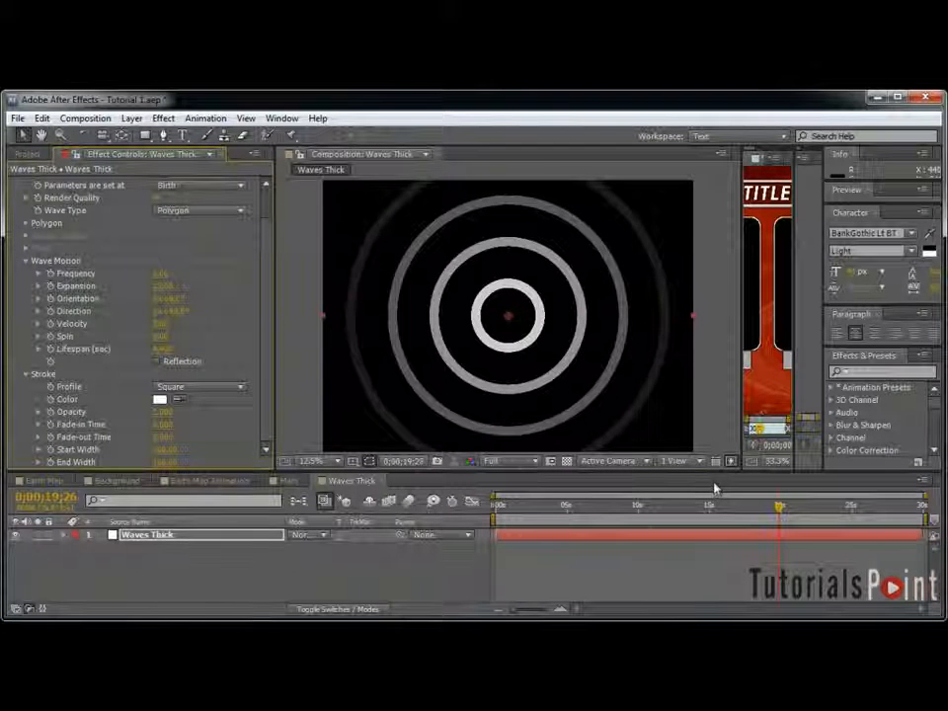
key(space)
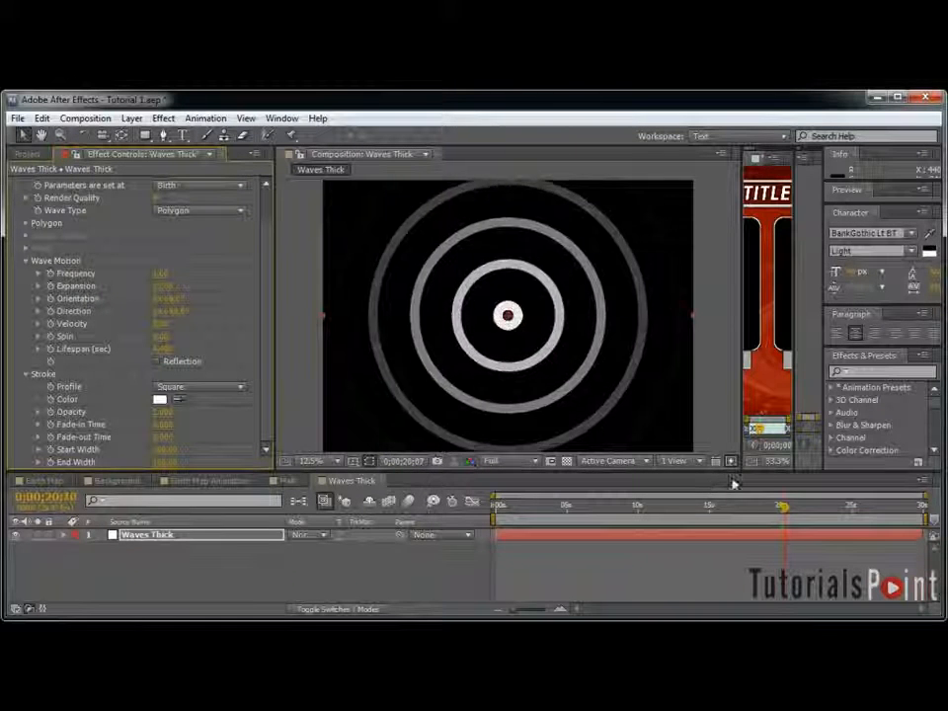
mouse_move(803, 516)
mouse_down()
mouse_move(834, 517)
mouse_move(777, 510)
mouse_move(821, 516)
mouse_up()
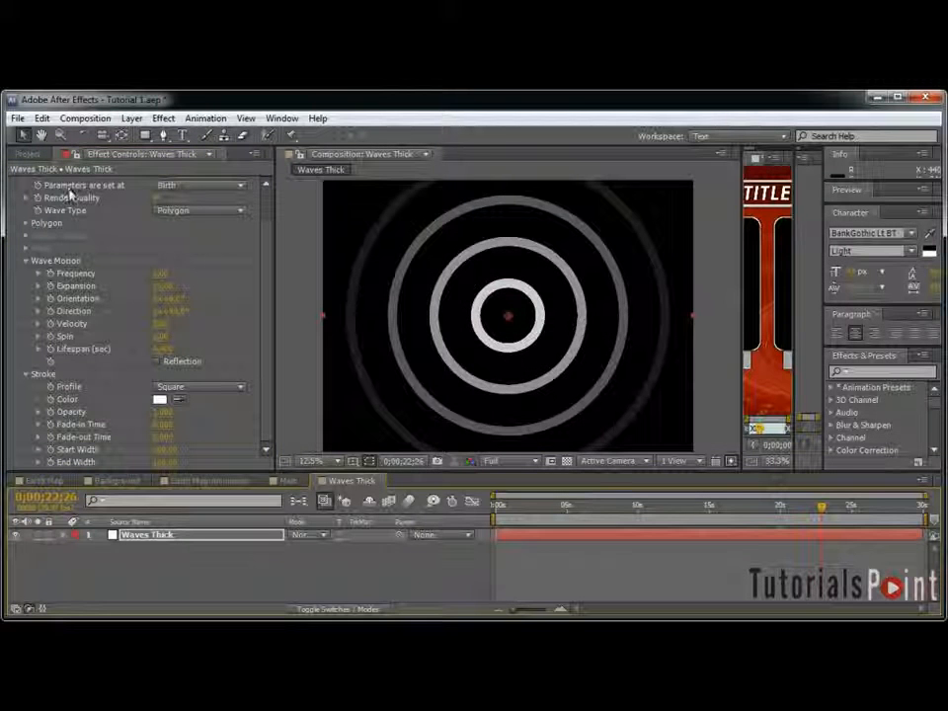
click(27, 226)
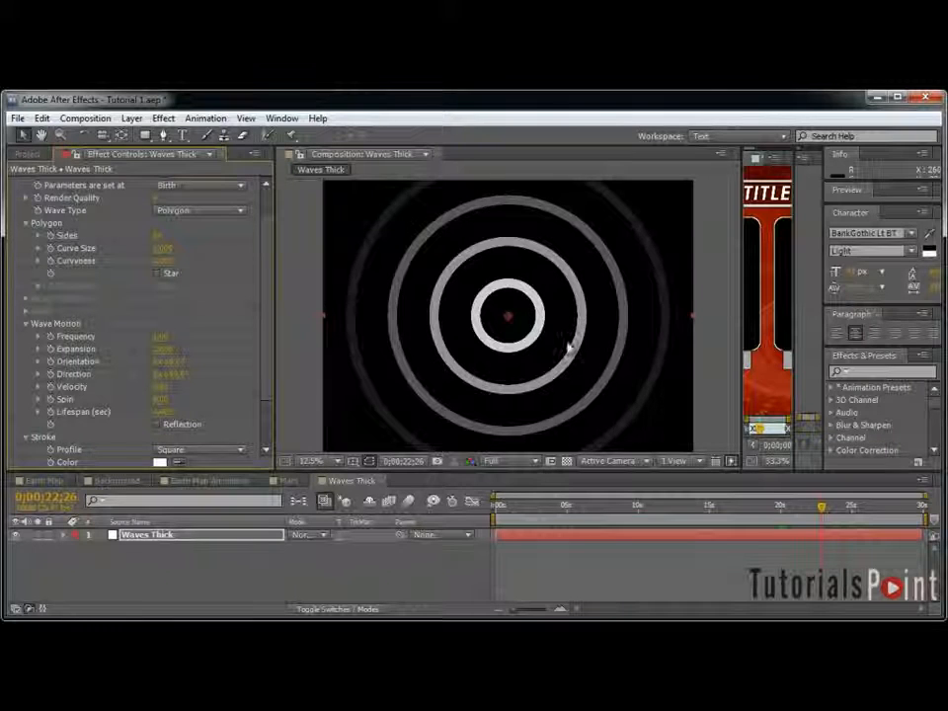
click(27, 155)
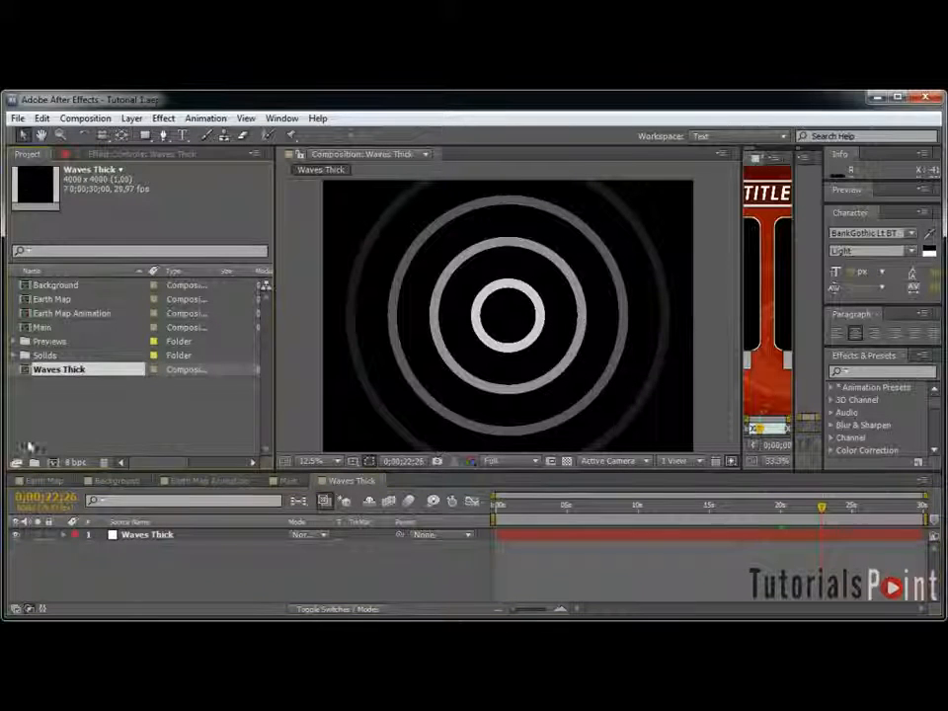
key(ctrl+d)
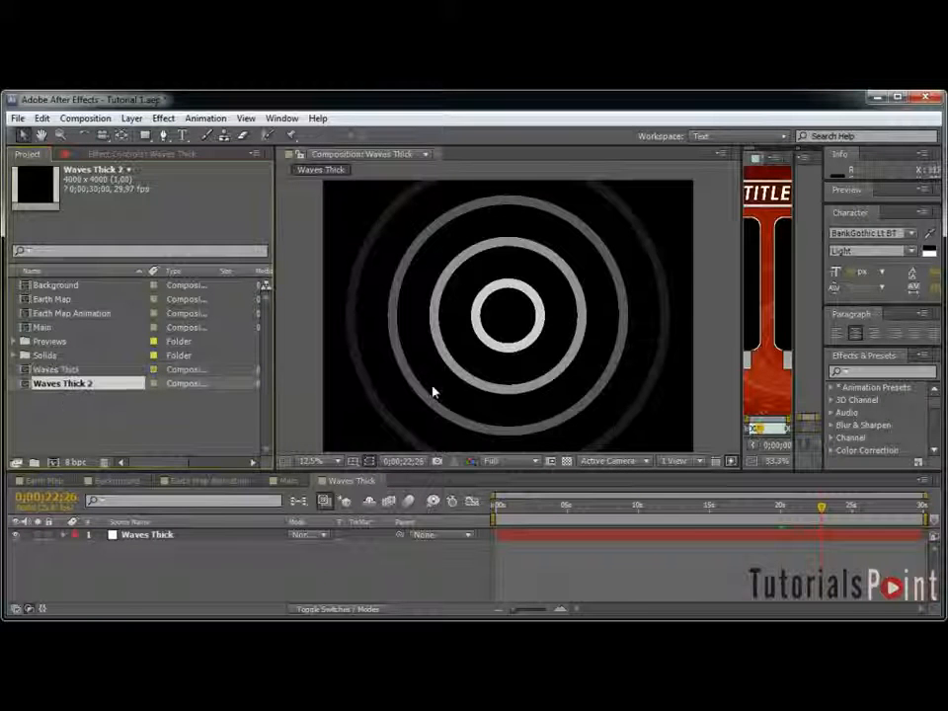
key(Return)
key(Right)
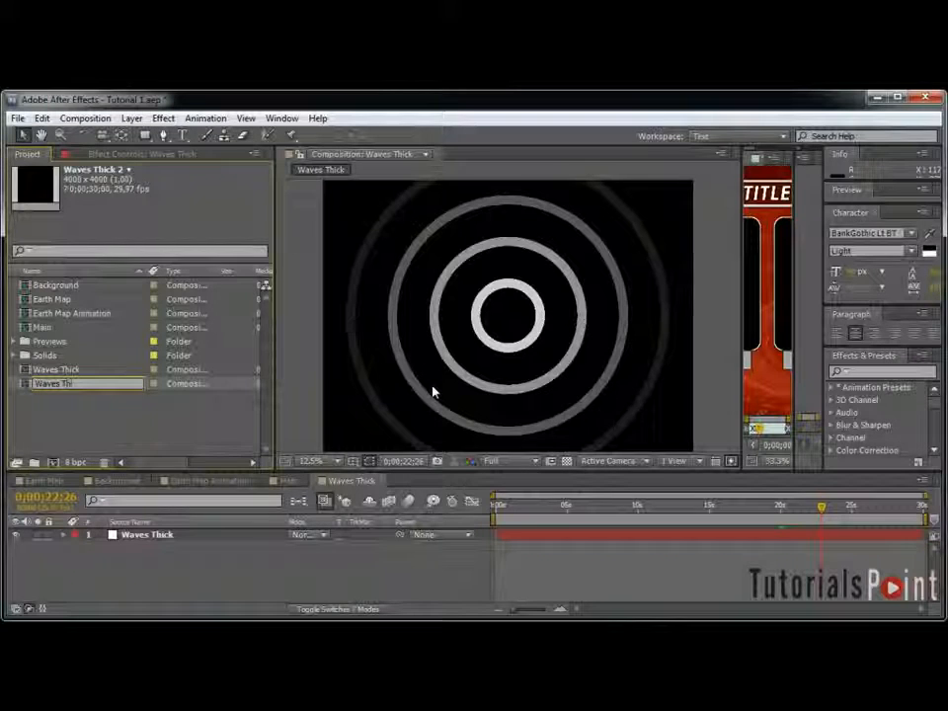
click(85, 400)
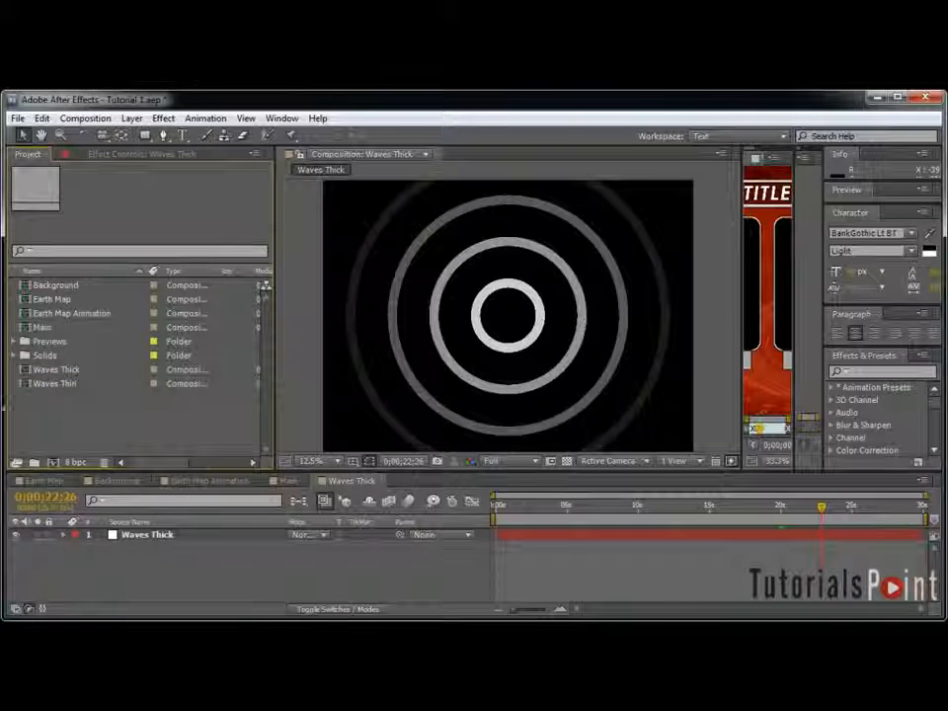
click(51, 383)
key(Delete)
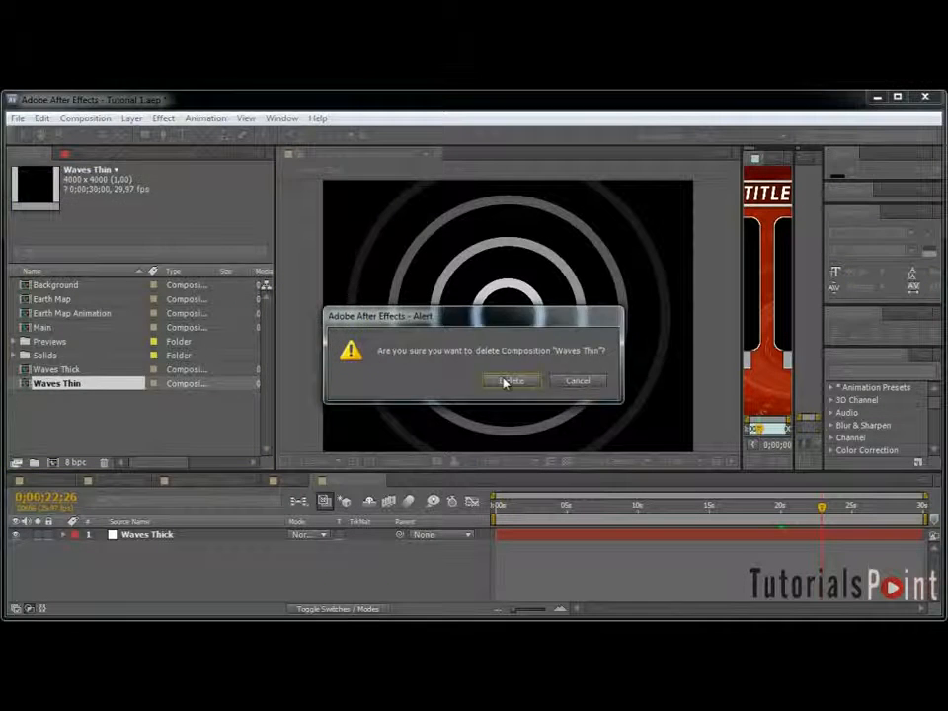
click(509, 383)
Step: Shift the Waves Thick layer earlier so its rings already fill the first frame, and extend its end to the end of the composition
click(55, 371)
mouse_move(641, 515)
mouse_down()
mouse_move(457, 514)
mouse_move(704, 521)
mouse_move(623, 515)
mouse_move(638, 515)
mouse_up()
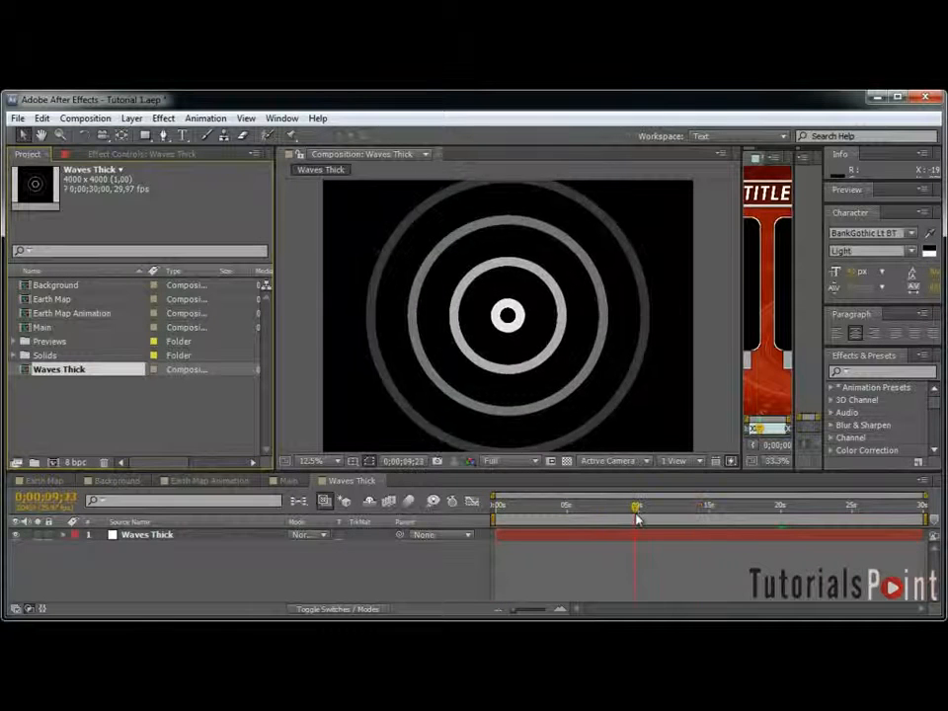
drag(826, 542, 568, 543)
drag(665, 535, 886, 536)
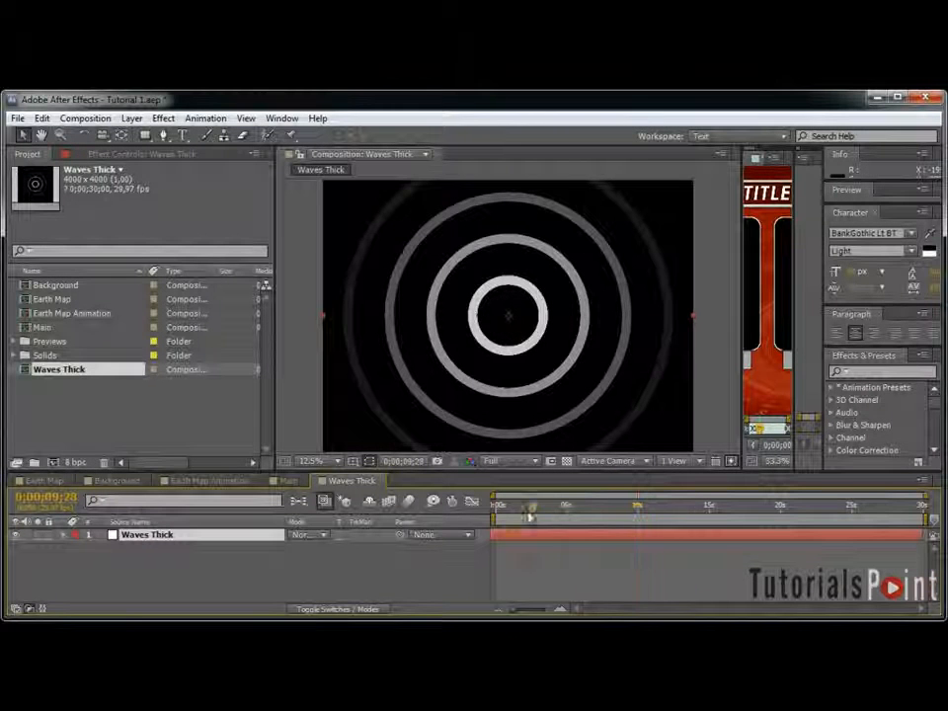
Step: Check the Waves Thick rings at the first and last frames of the composition, including a close-up of the center
key(Home)
key(space)
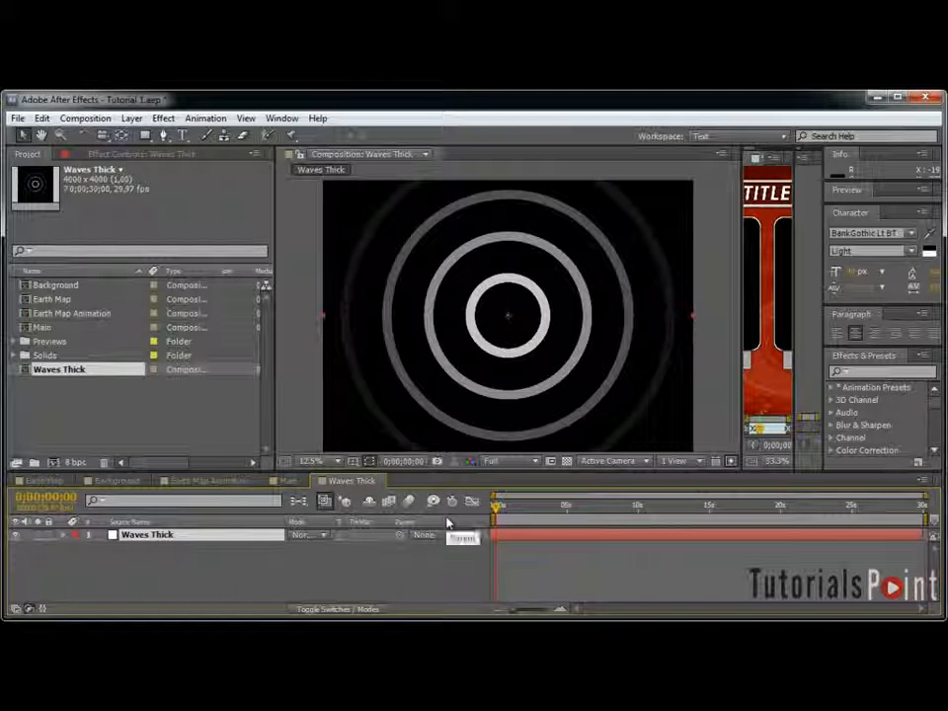
key(period)
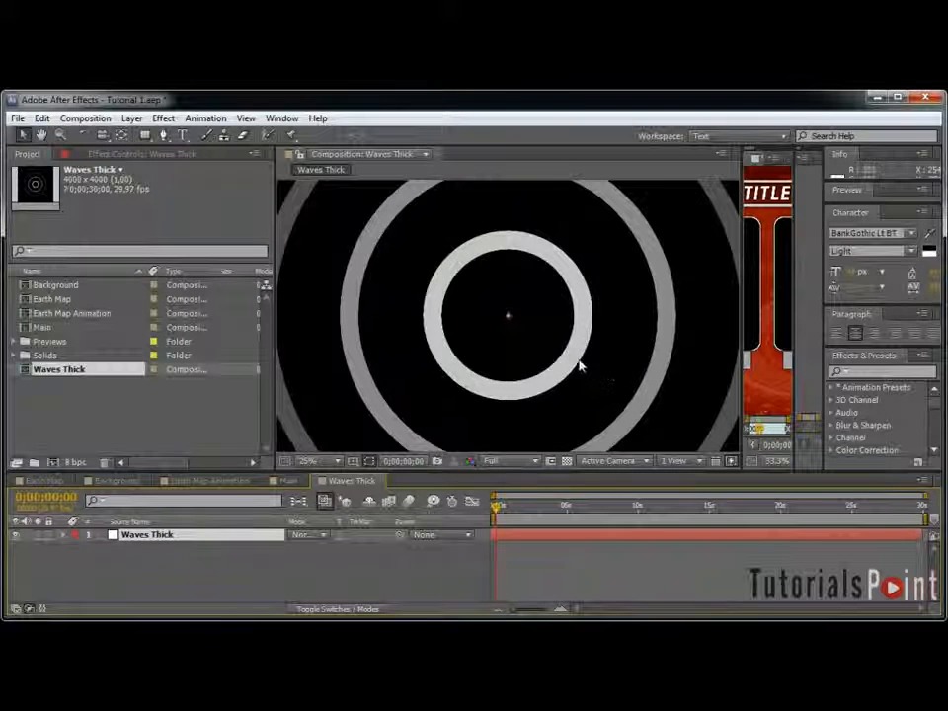
key(period)
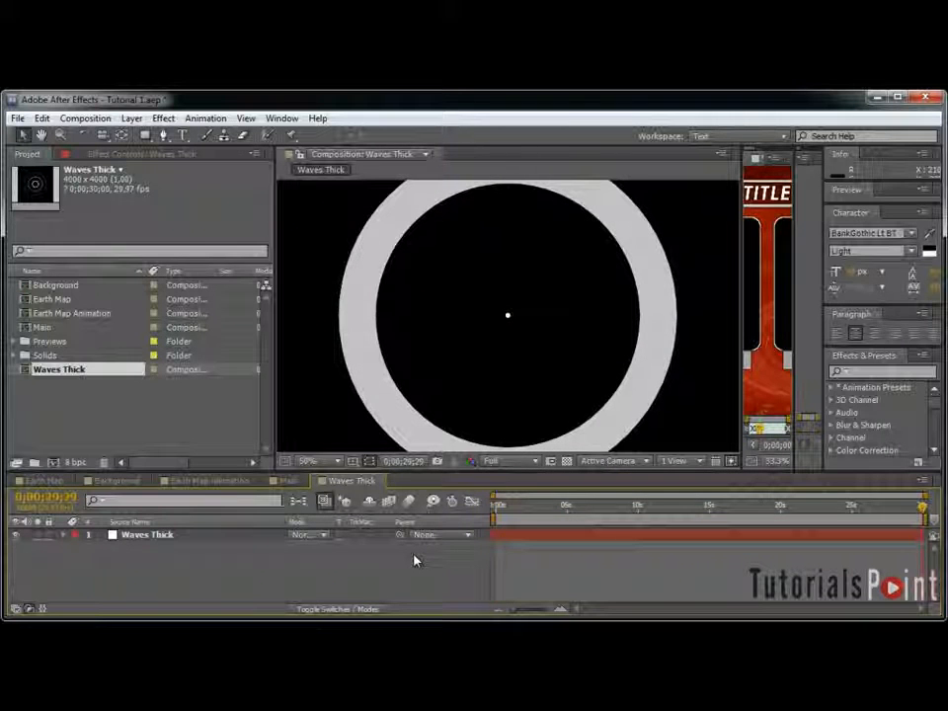
key(End)
scroll(661, 328, down, 6)
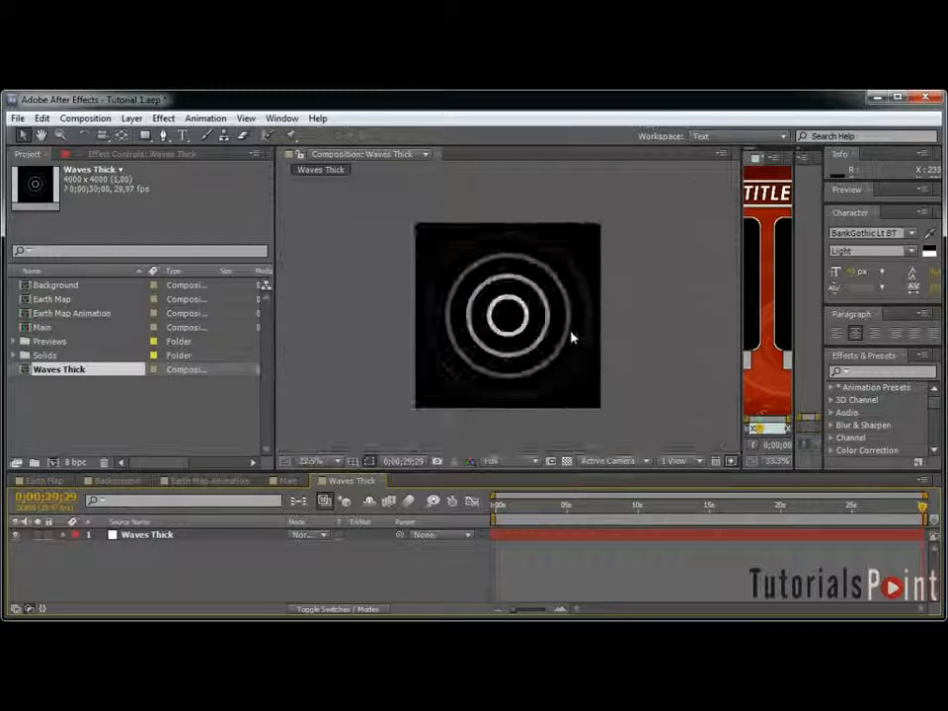
scroll(571, 339, up, 2)
Step: Duplicate the Waves Thick composition in the project and rename the copy Waves Thin
click(79, 371)
key(ctrl+d)
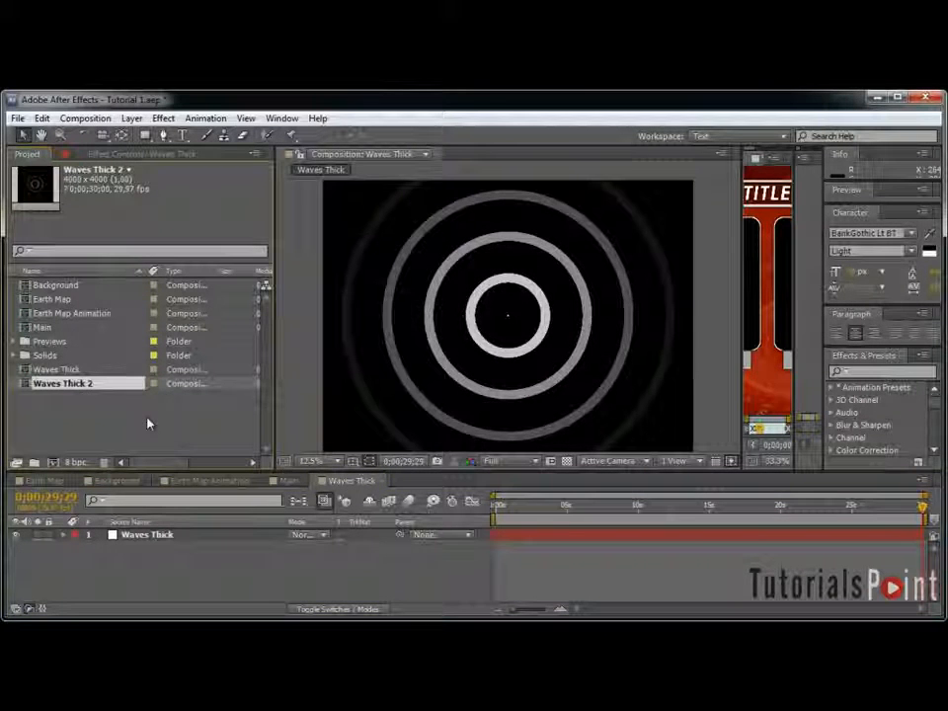
key(Return)
key(End)
key(BackSpace)
key(BackSpace)
key(BackSpace)
key(BackSpace)
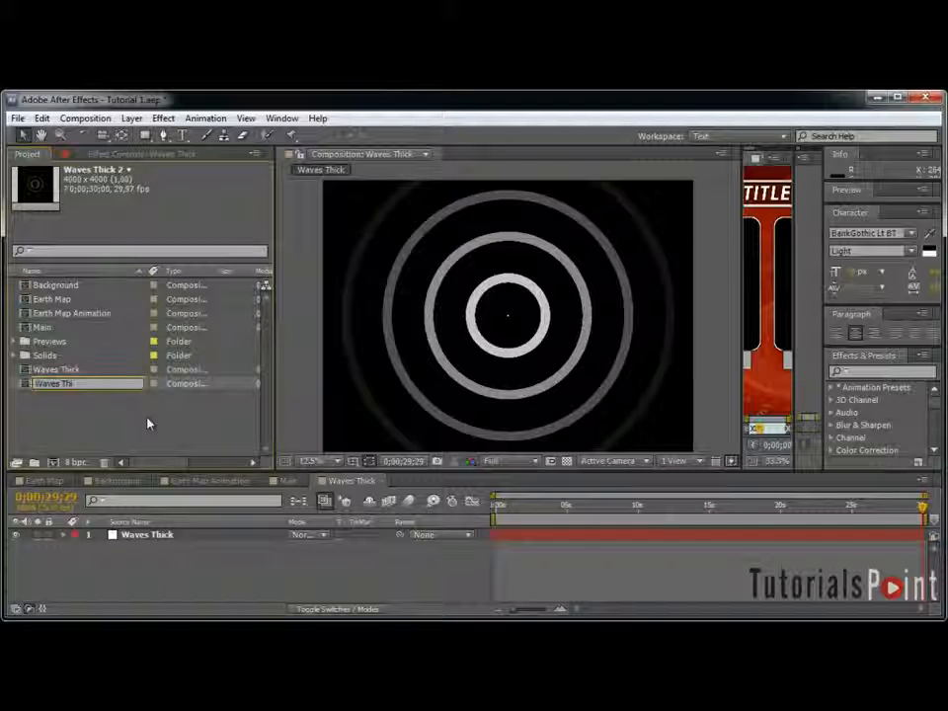
text(n)
key(Return)
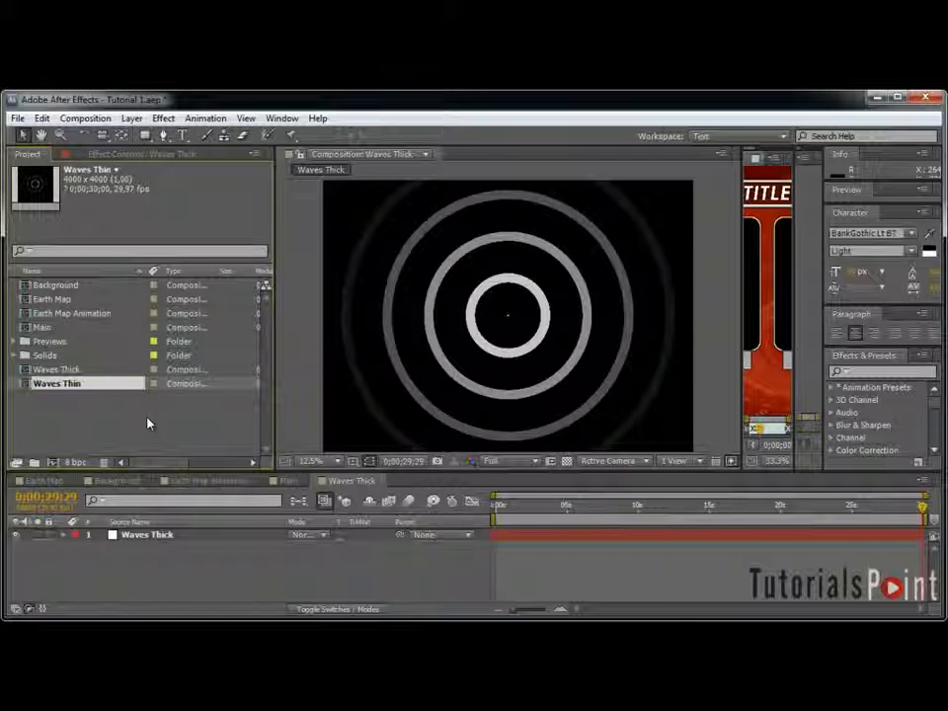
Step: Open the Waves Thin composition and rename its solid Waves Thin as a new solid, keeping the layer selected
double_click(109, 387)
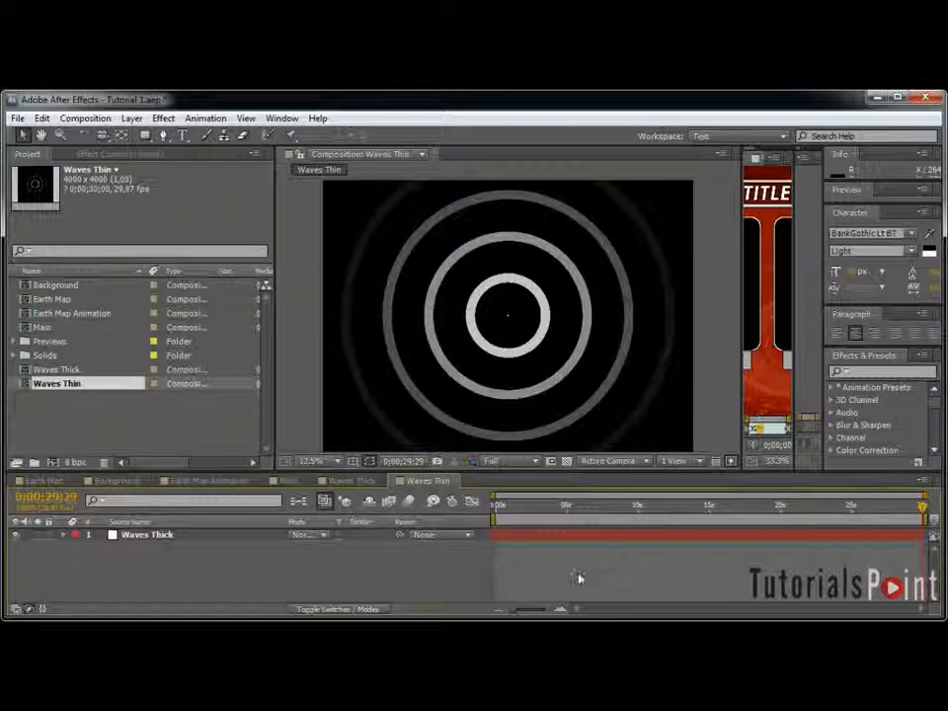
click(164, 537)
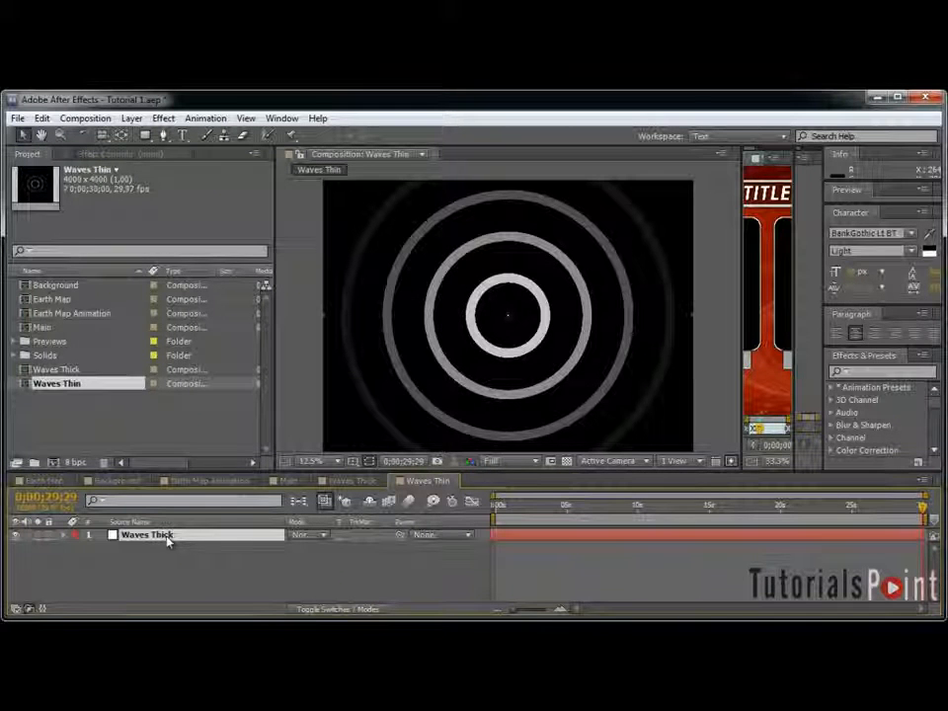
key(F3)
key(ctrl+shift+y)
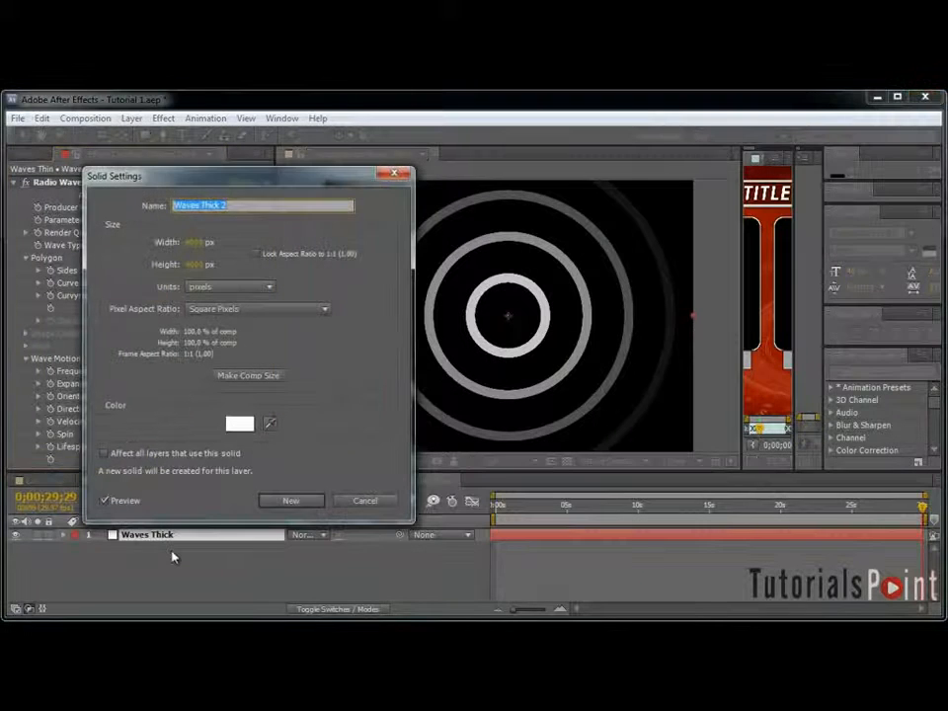
text(k)
key(Return)
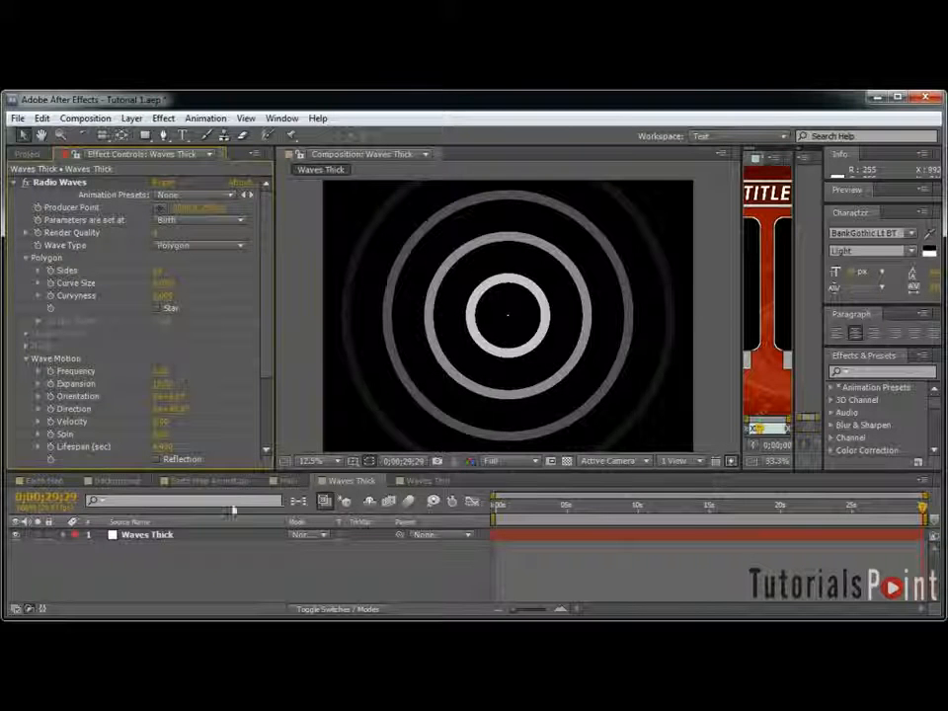
click(414, 482)
click(324, 551)
click(158, 537)
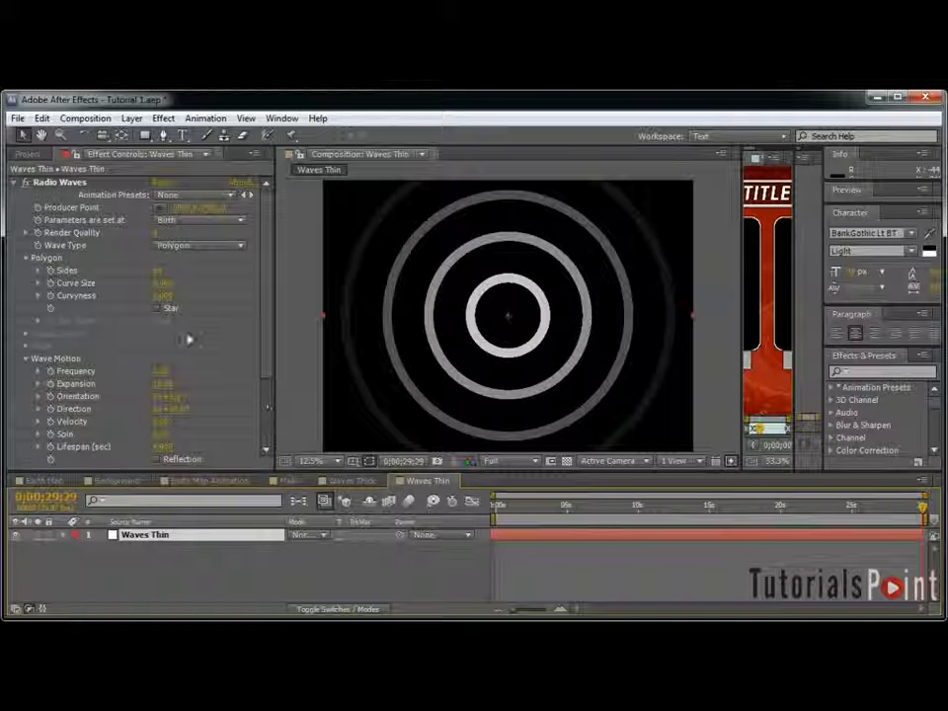
Step: Set the Waves Thin layer's Radio Waves Frequency to 2 and Expansion to 30
click(165, 372)
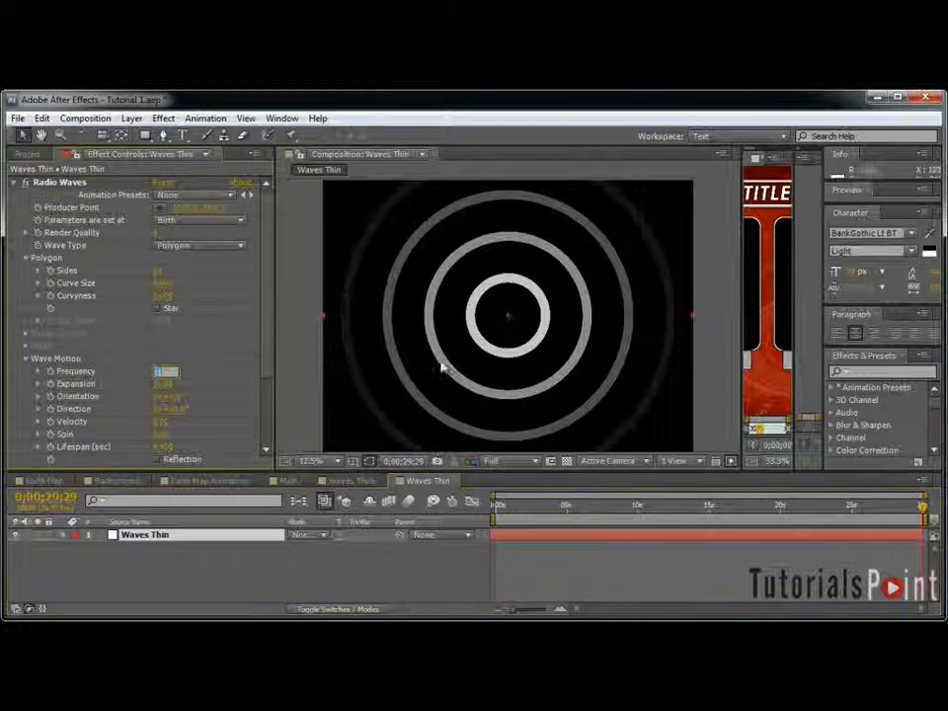
text(5)
key(Return)
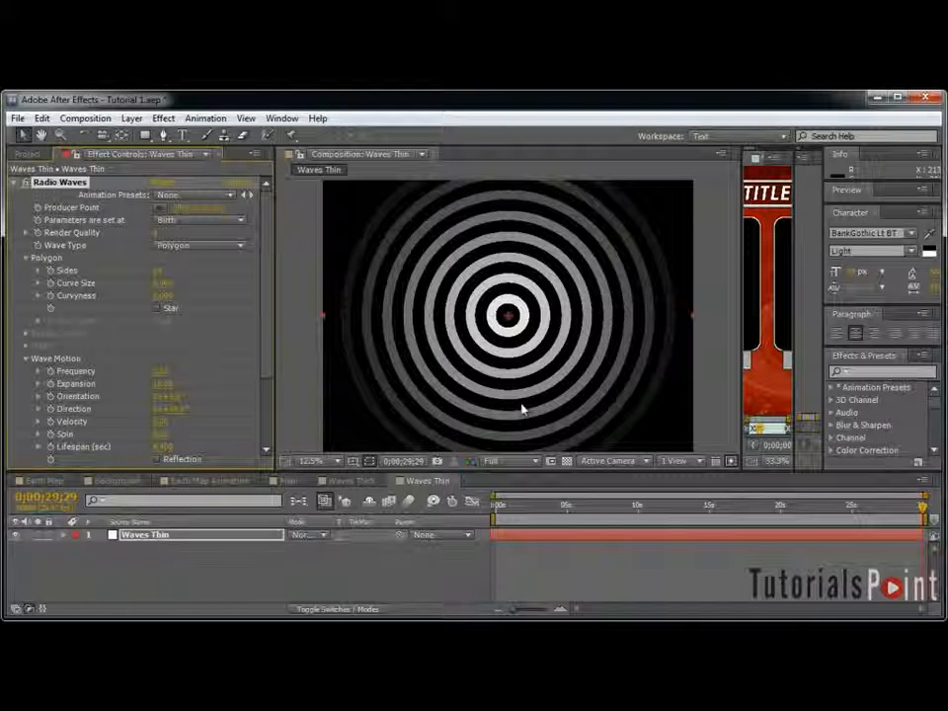
click(166, 384)
text(20)
key(Return)
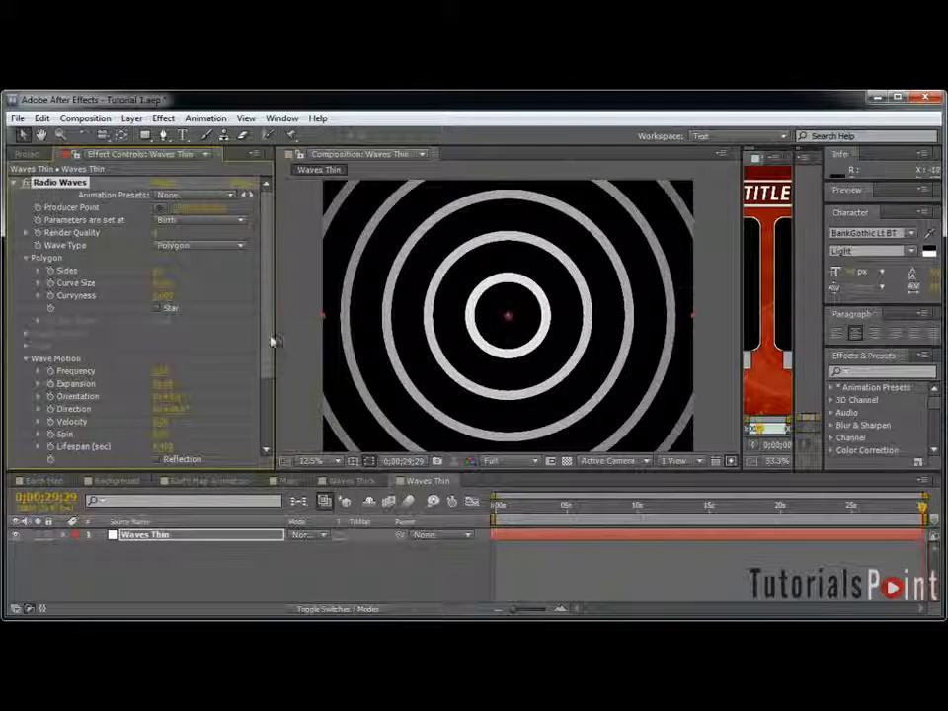
Step: Set the Waves Thin Lifespan to 2 seconds and preview the rings around 9 seconds
drag(269, 341, 267, 415)
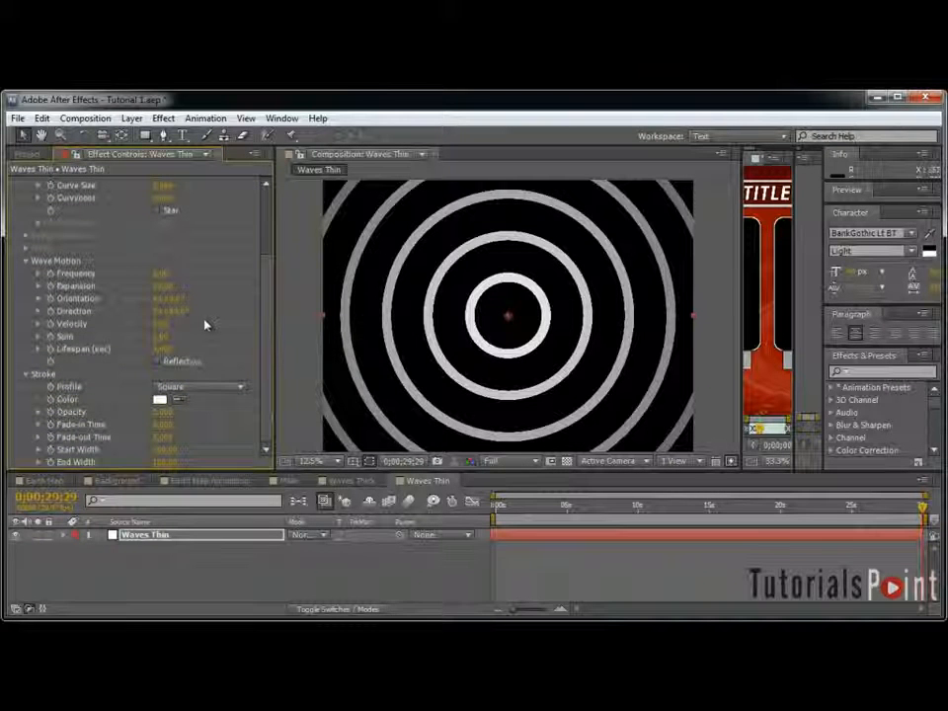
click(163, 350)
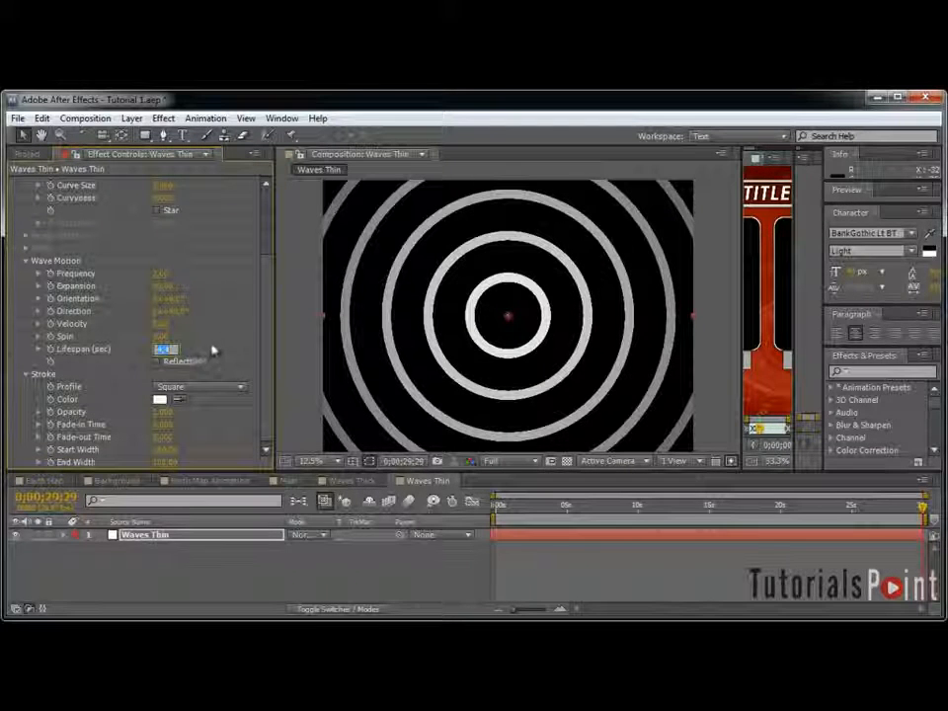
text(2)
click(216, 346)
drag(594, 517, 630, 520)
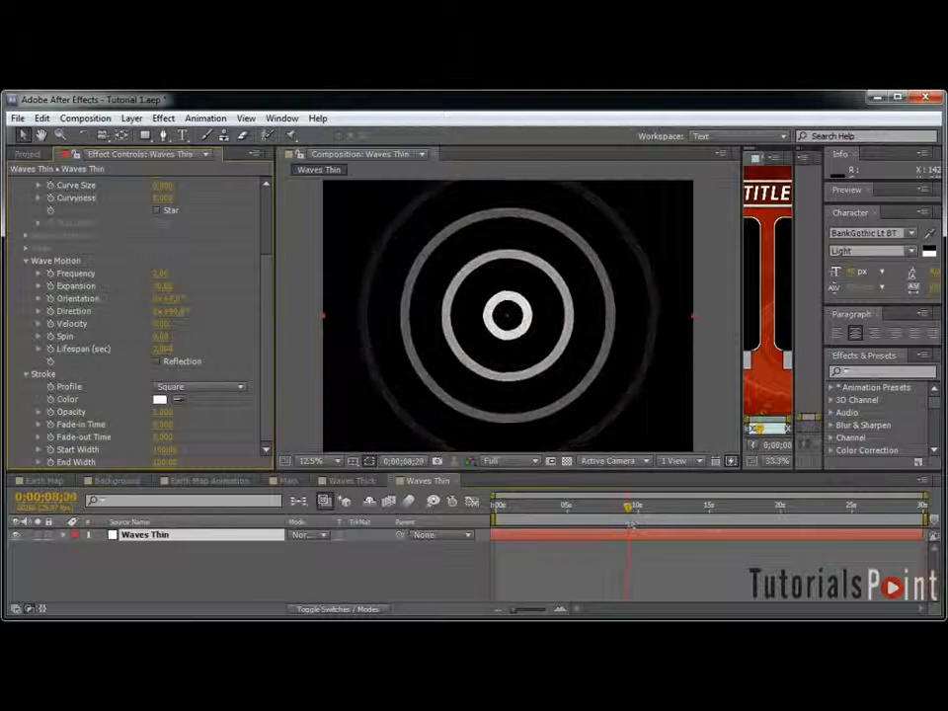
Step: Thin the Waves Thin stroke by setting Start Width and End Width to 10, and preview the rings through the last frame
click(165, 450)
text(10)
click(165, 463)
text(10)
key(Return)
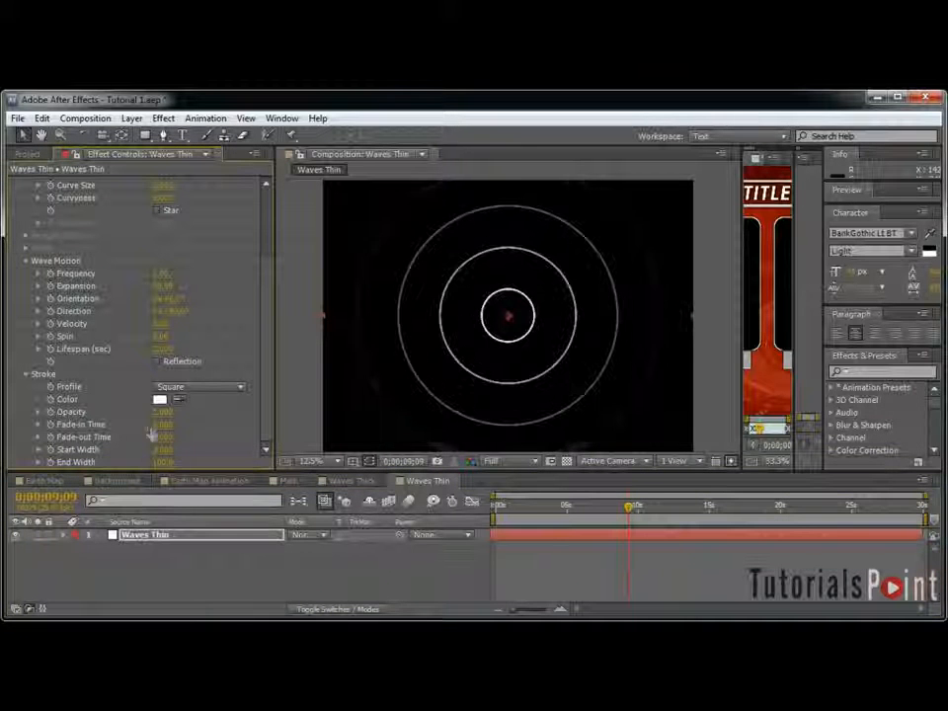
drag(642, 503, 924, 508)
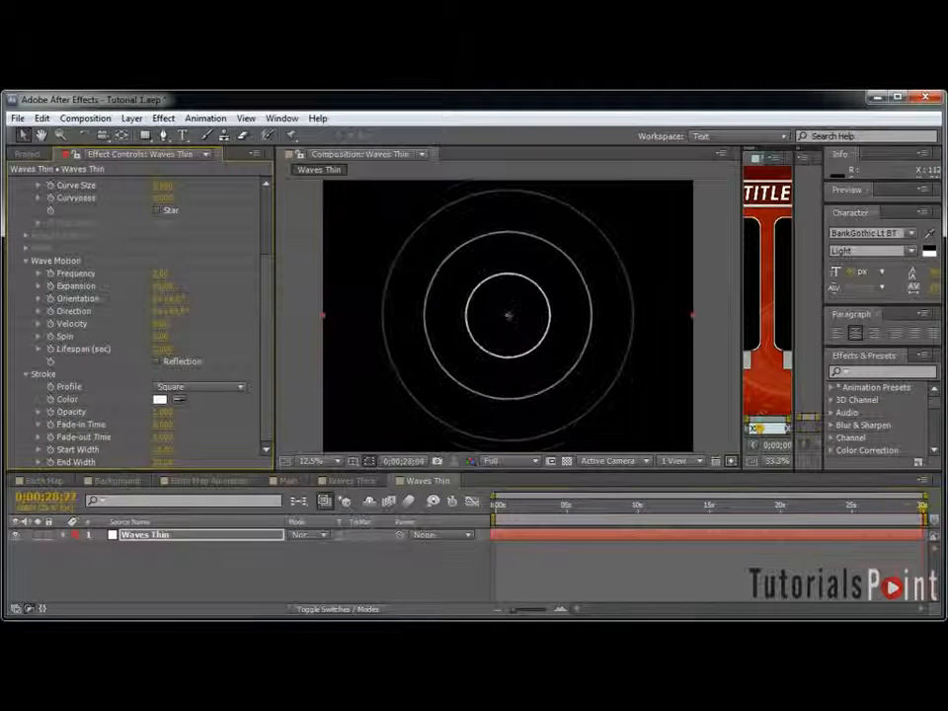
Step: Add the Waves Thick and Waves Thin compositions to Main, above the Earth Map Animation layer
click(26, 154)
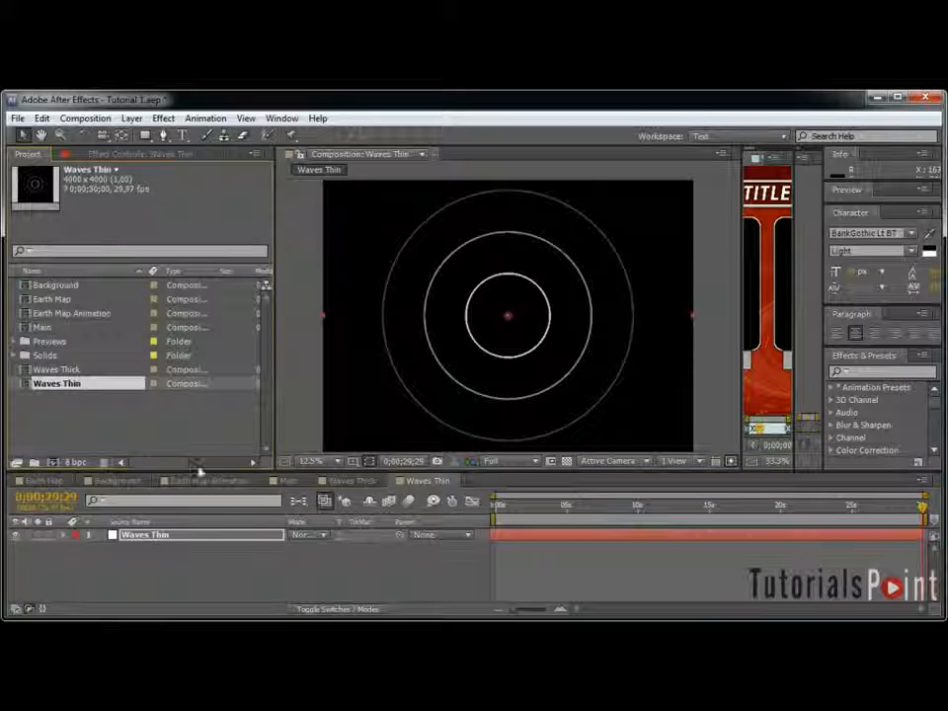
click(289, 481)
drag(120, 411, 334, 538)
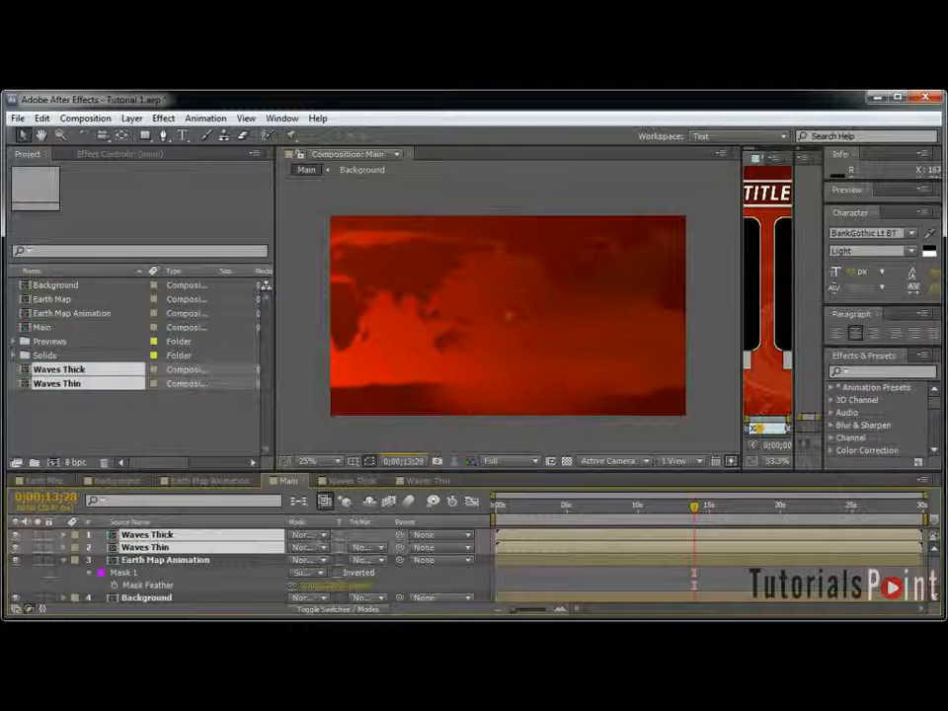
Step: Label the Waves Thick and Waves Thin layers Blue, and the Earth Map Animation and Background layers Red
click(75, 549)
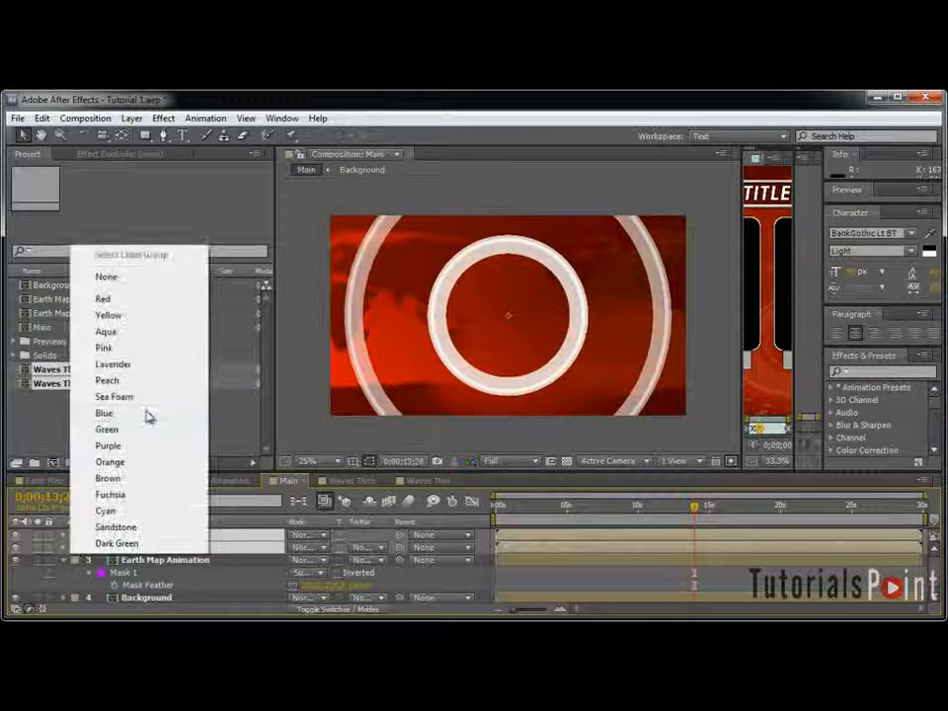
click(148, 414)
click(66, 560)
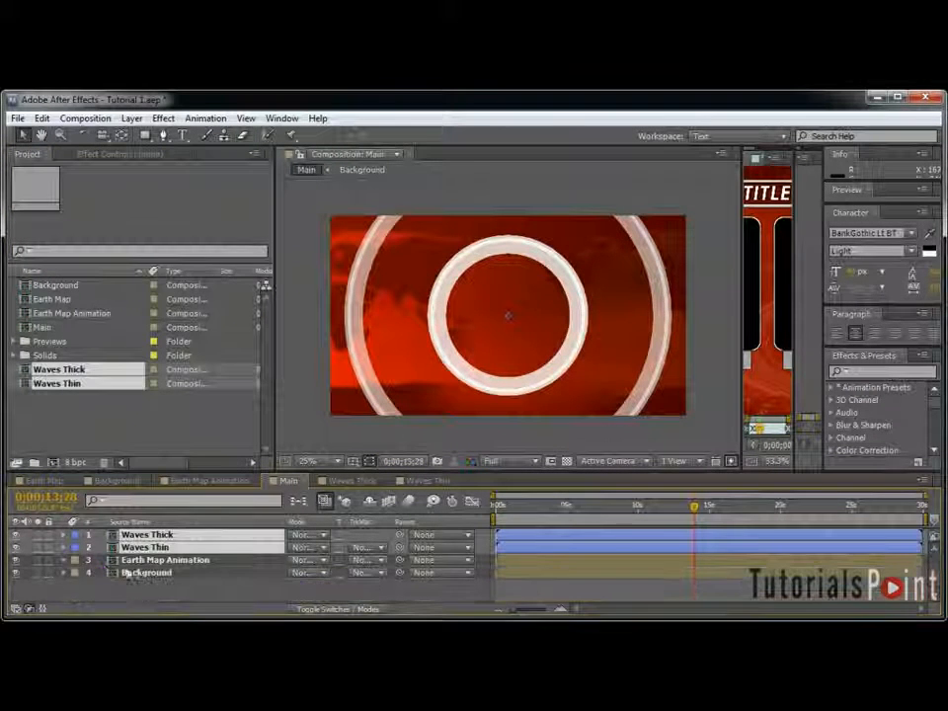
click(81, 573)
shift+click(81, 560)
click(79, 574)
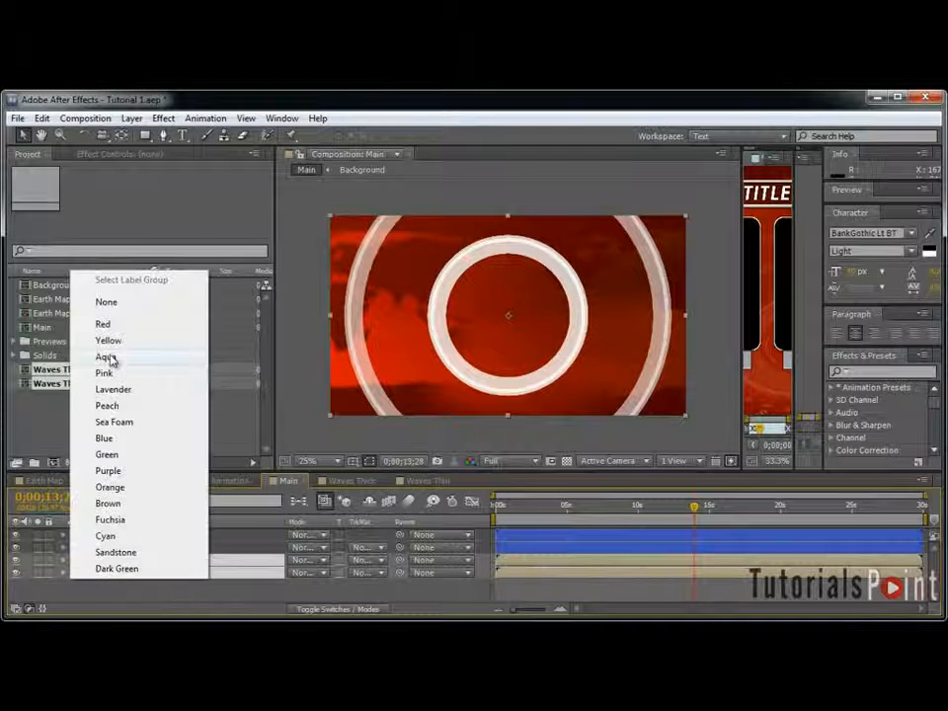
click(103, 322)
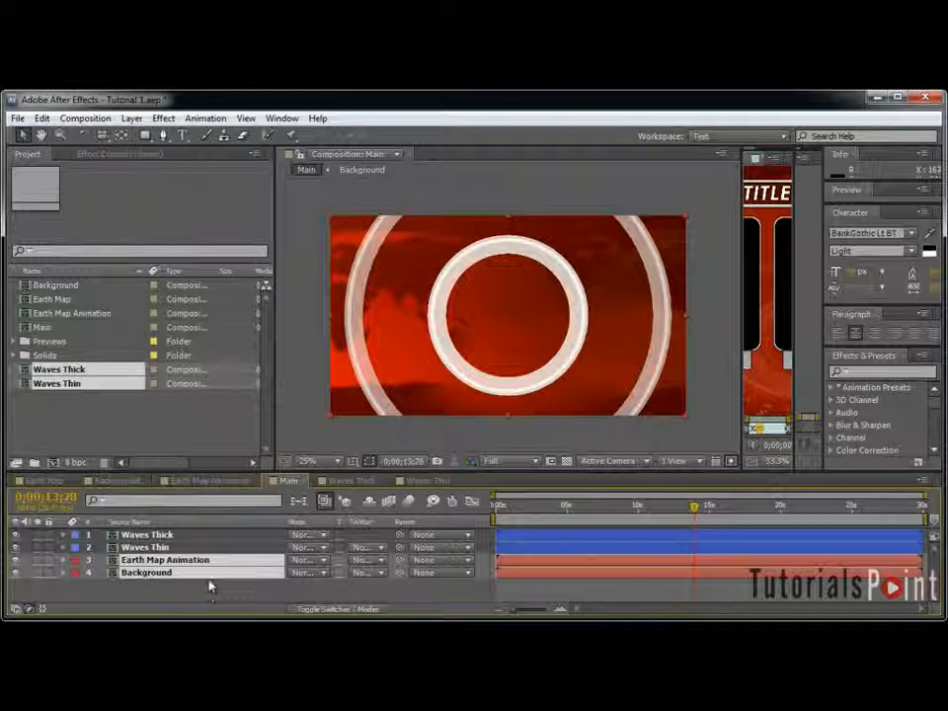
Step: Group the Background, Earth Map, Earth Map Animation, Waves Thick and Waves Thin compositions in a project folder named PreComps, and save the project
click(182, 536)
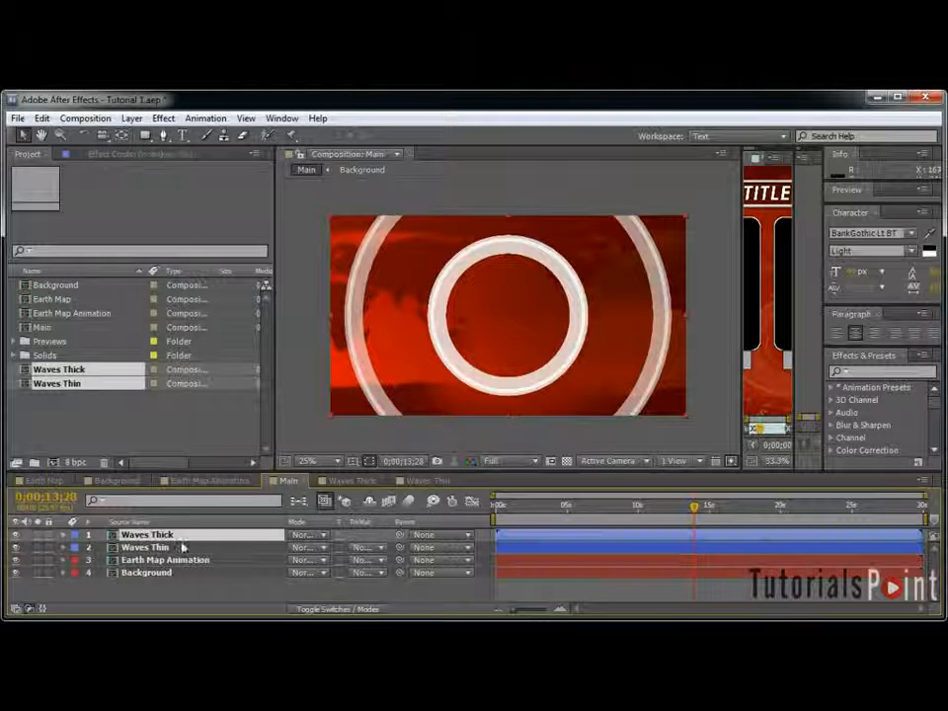
shift+click(170, 550)
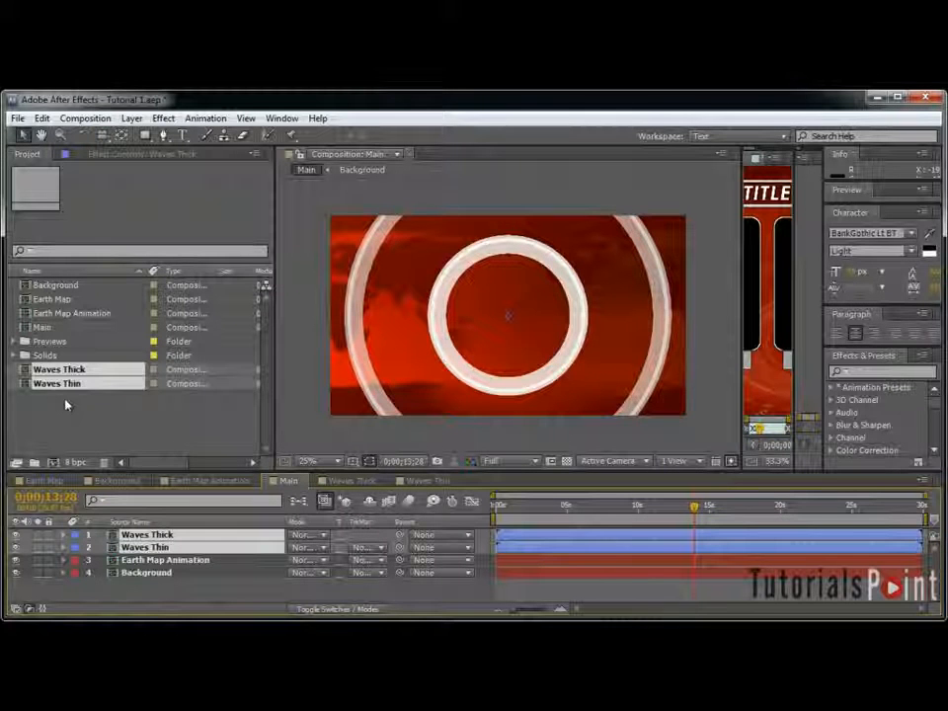
drag(132, 416, 42, 368)
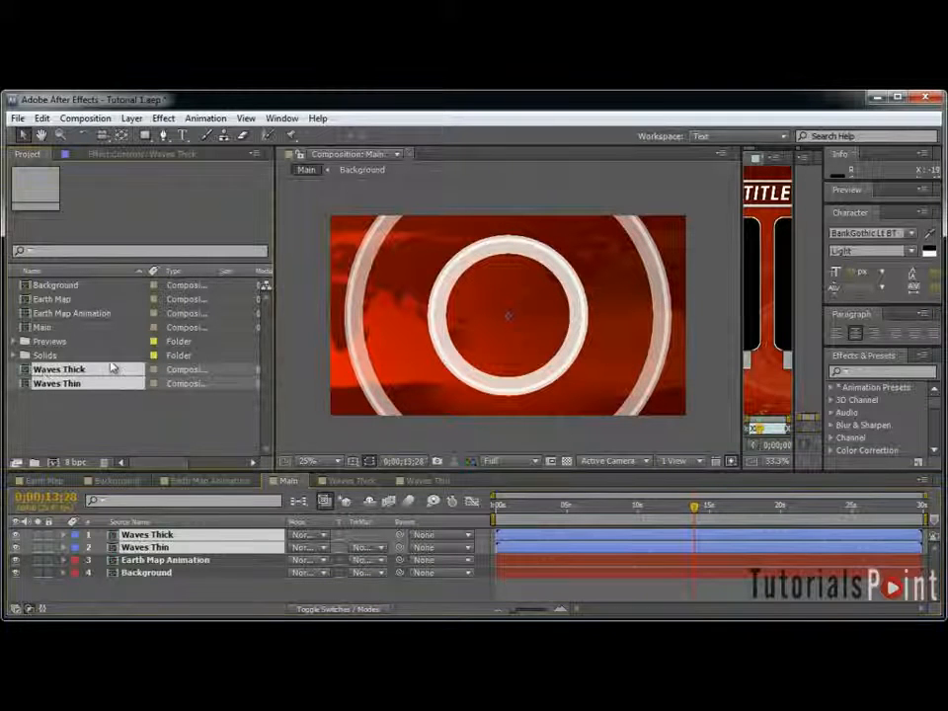
ctrl+click(63, 313)
ctrl+click(59, 285)
ctrl+click(67, 298)
drag(49, 314, 34, 463)
text(PreComps)
key(Return)
click(202, 400)
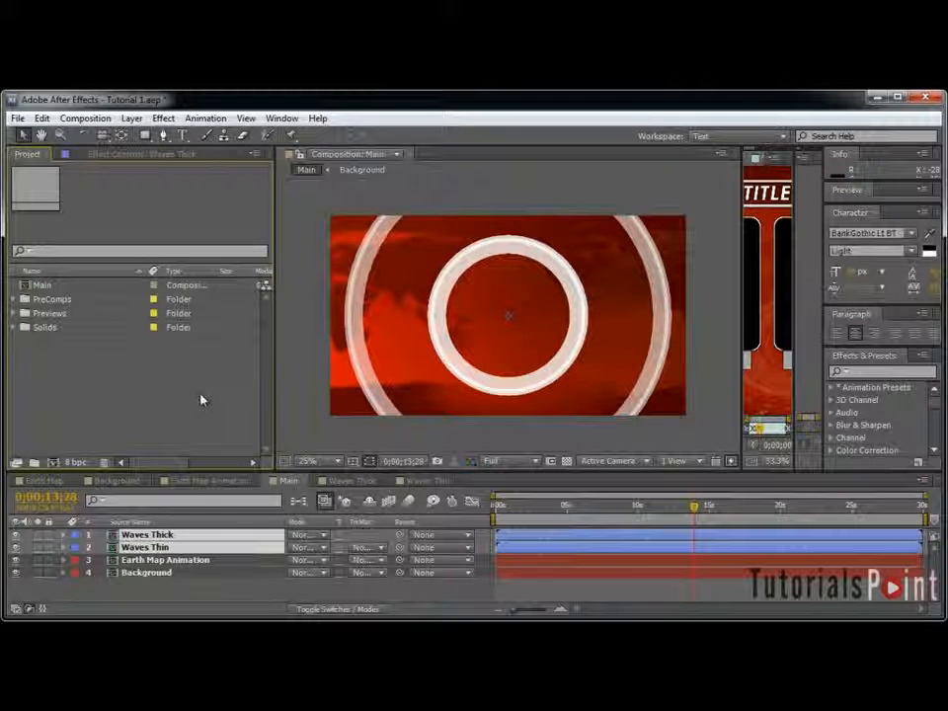
key(ctrl+s)
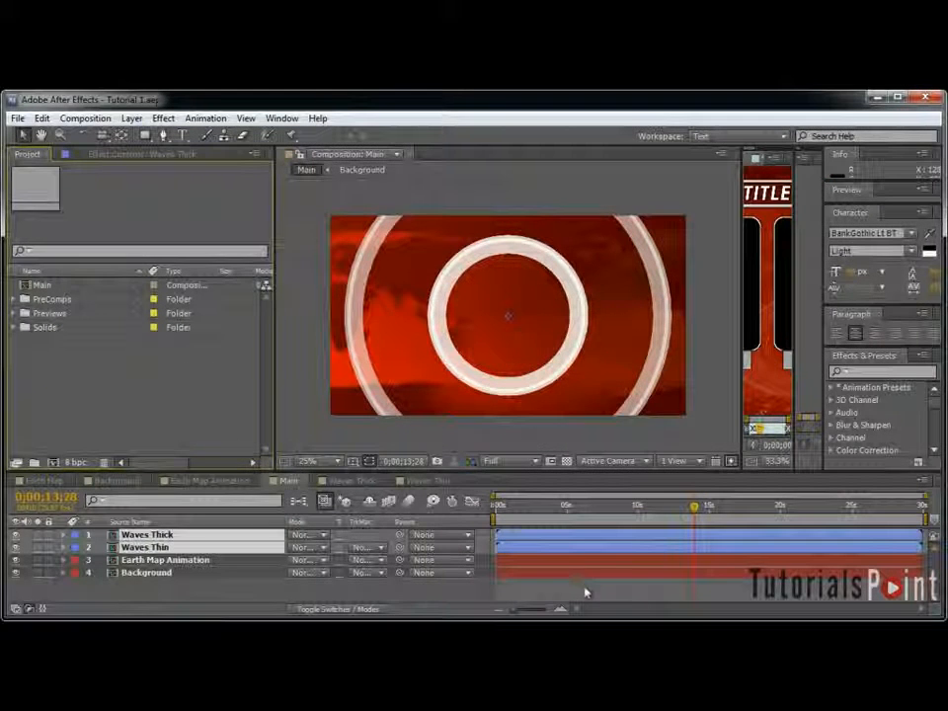
Step: Move the Waves Thin layer above Waves Thick and set its Opacity to 15%
click(284, 590)
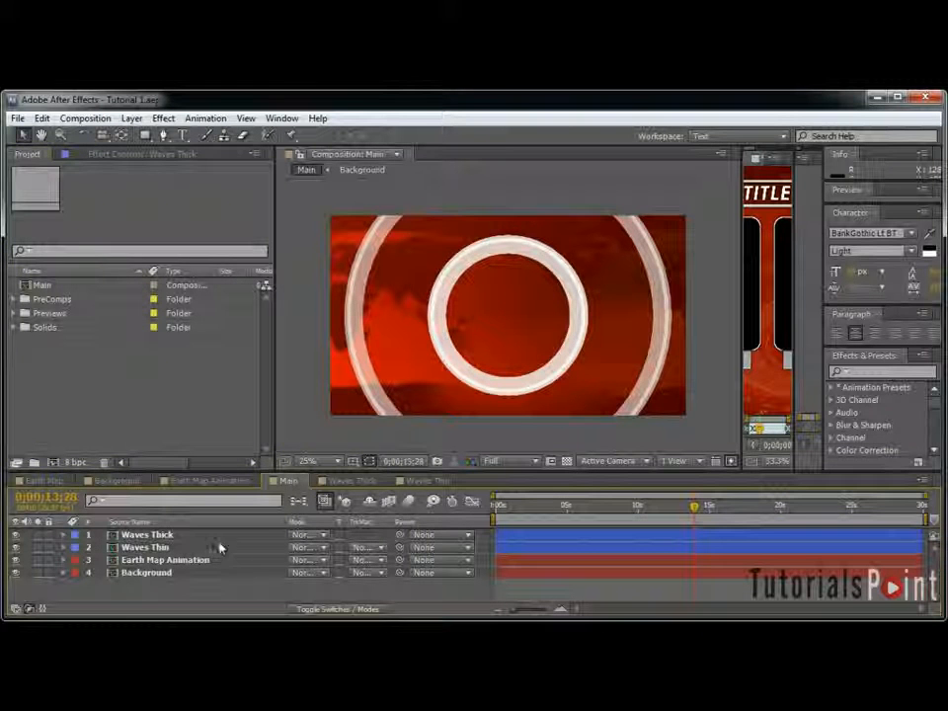
click(182, 535)
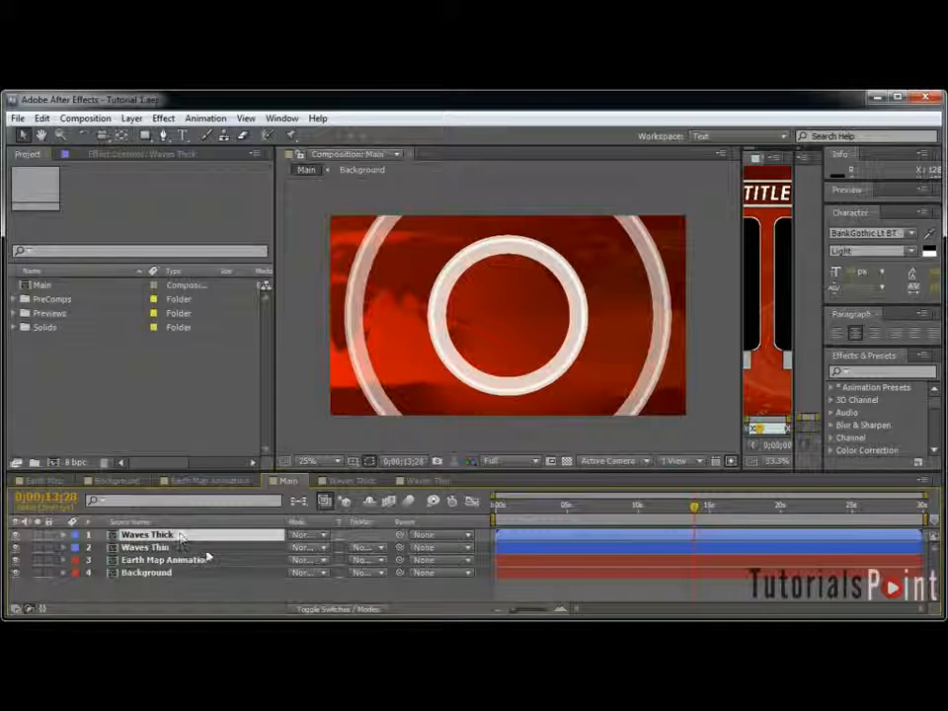
drag(145, 548, 220, 530)
key(t)
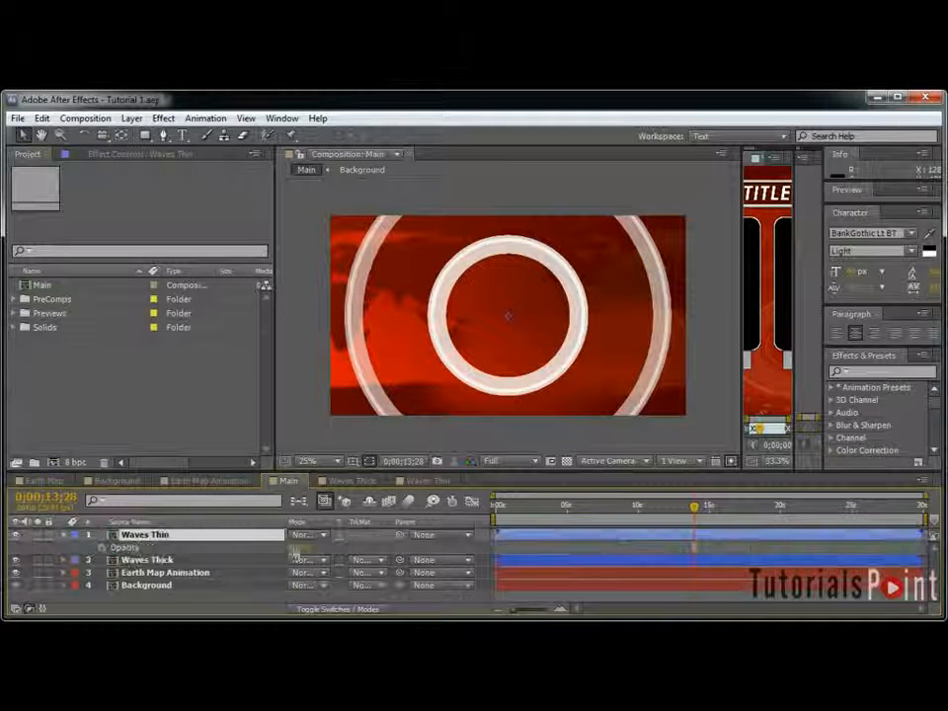
click(379, 551)
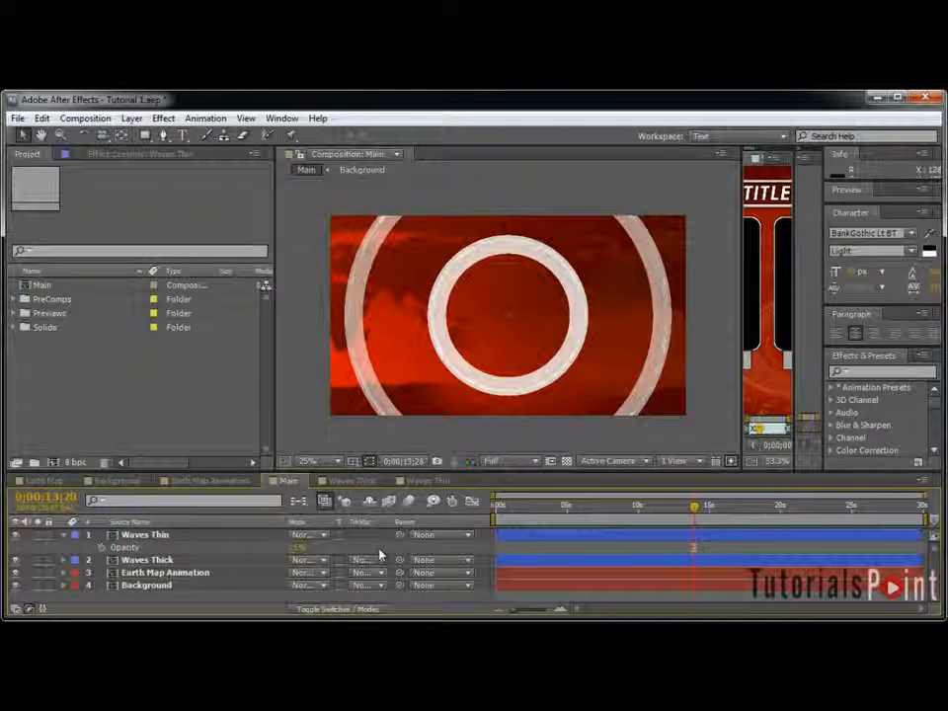
Step: Set the Waves Thick layer's Opacity to 10% and preview the faint rings around 20 seconds
click(213, 560)
text(t)
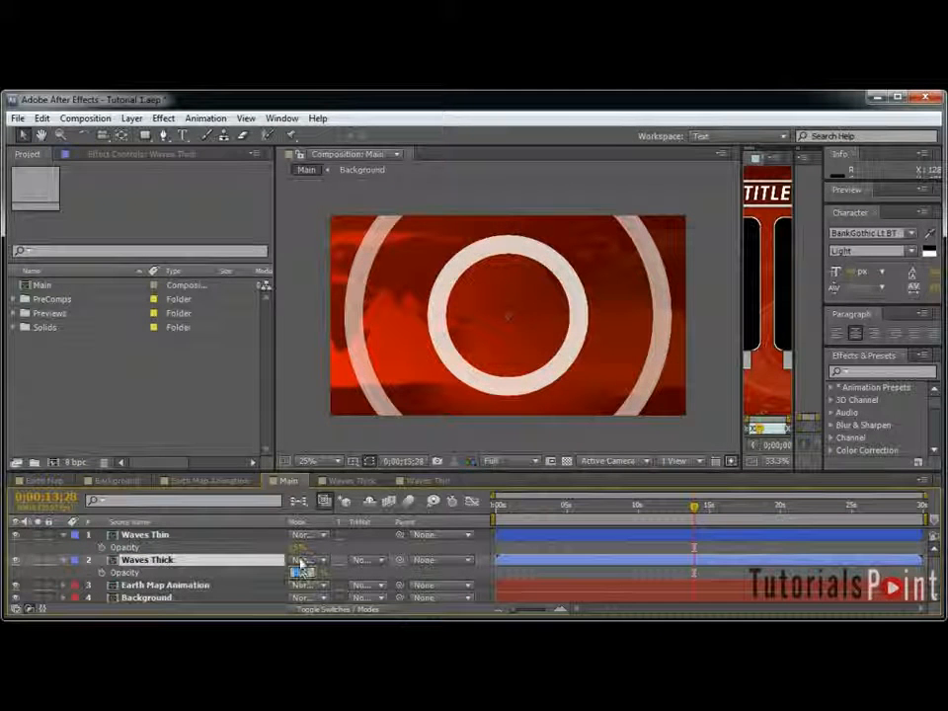
text(10)
key(Return)
drag(737, 508, 785, 511)
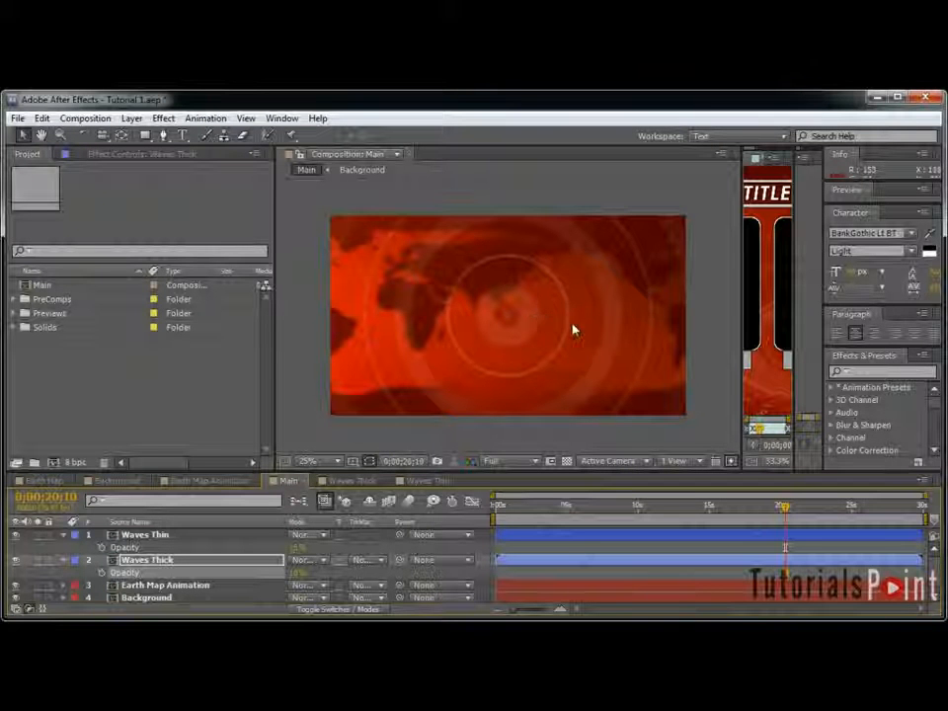
click(64, 535)
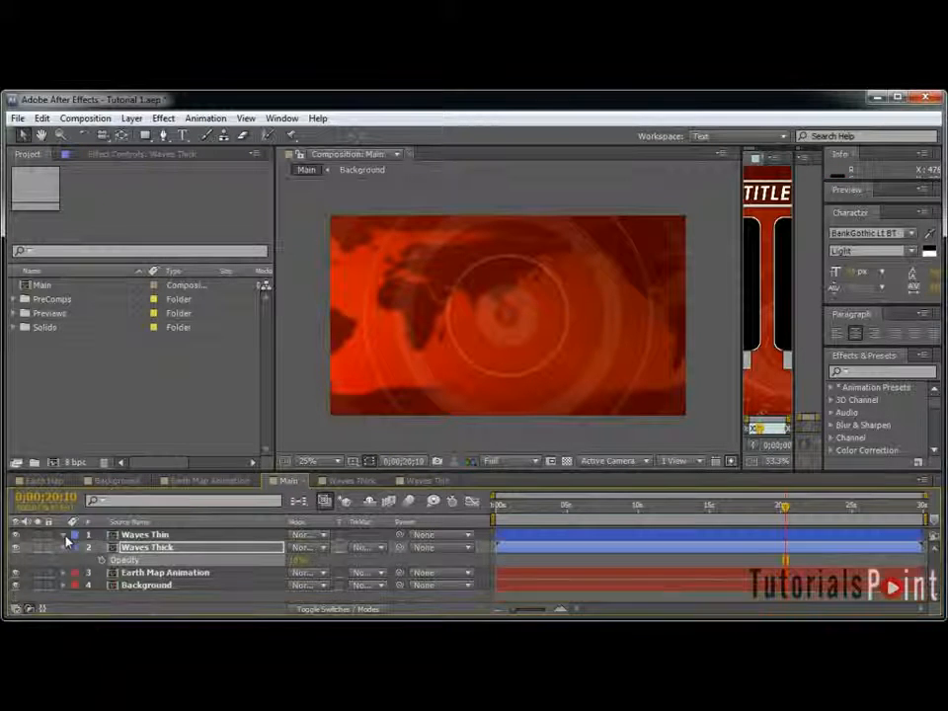
click(64, 547)
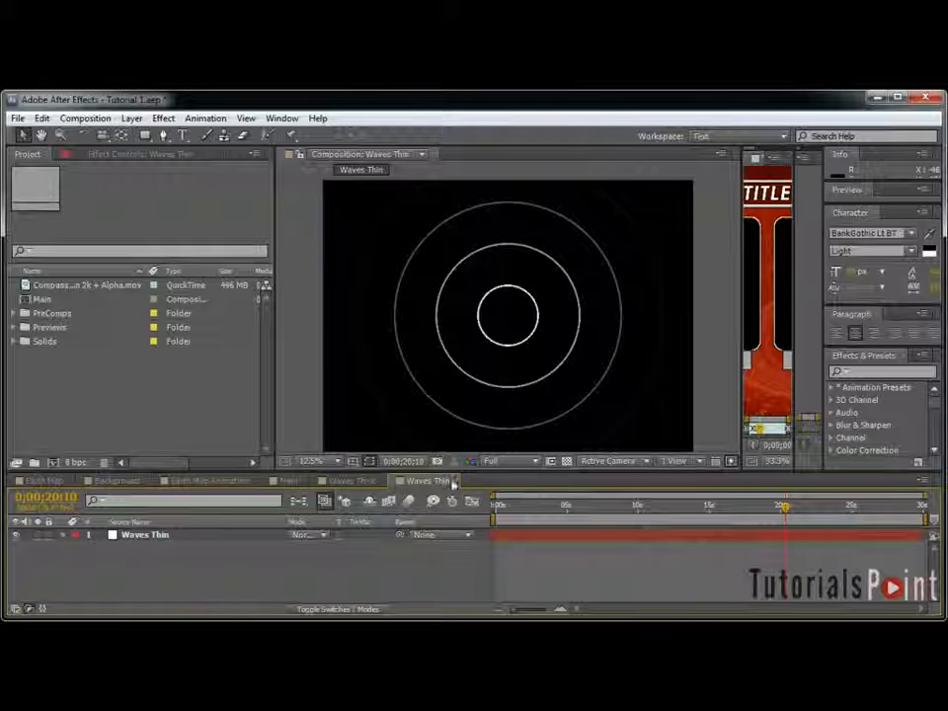
Step: Return to the Main composition and examine the Compass Main 2k + Alpha.mov footage from its start to about 10 seconds
click(285, 481)
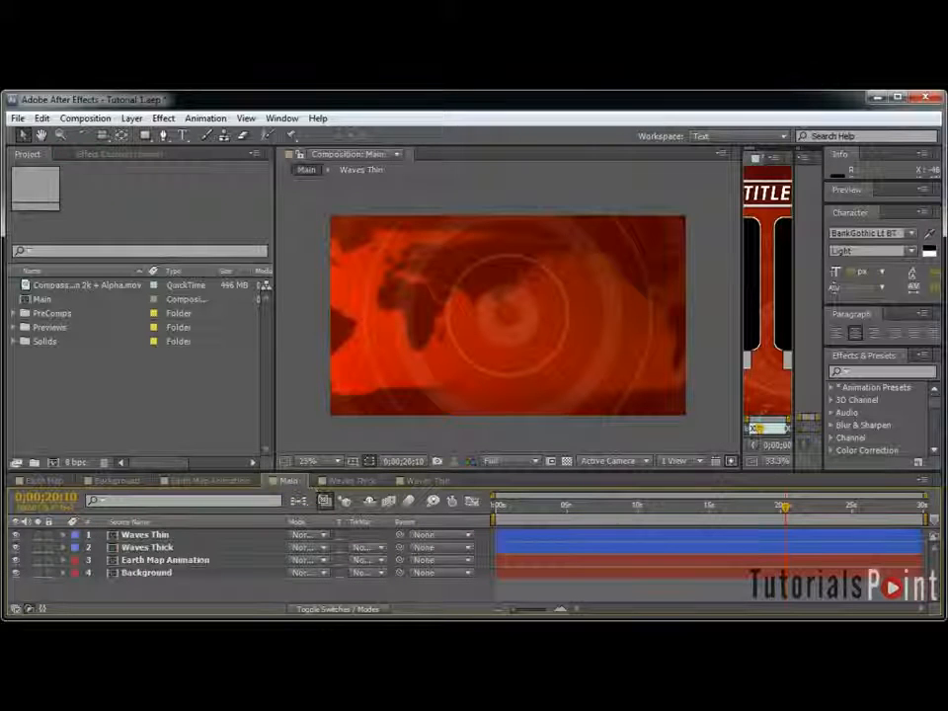
click(81, 284)
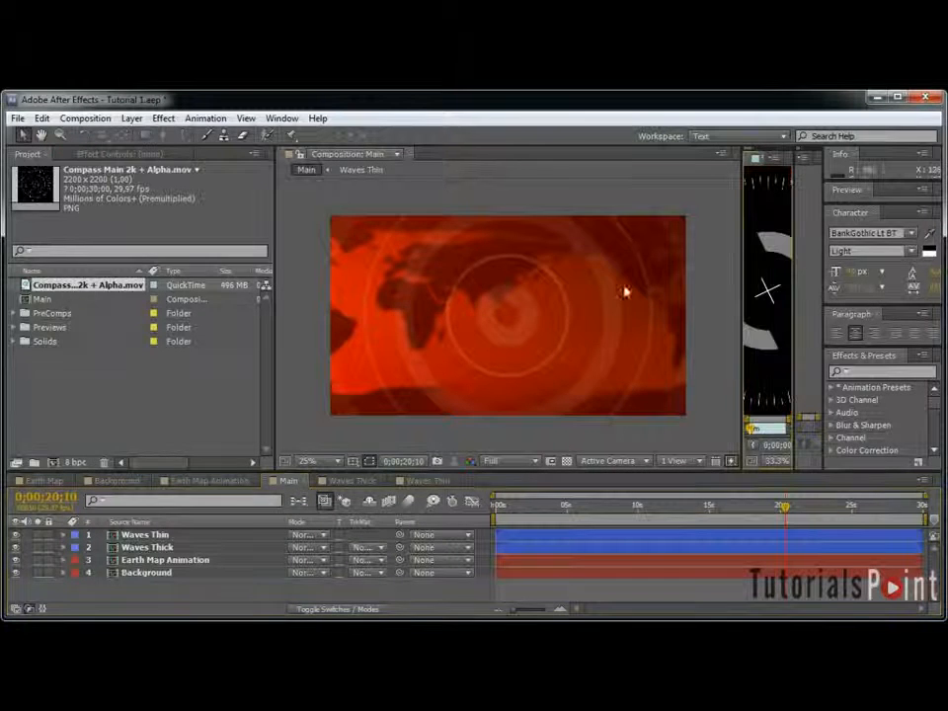
drag(741, 268, 332, 274)
scroll(416, 285, down, 2)
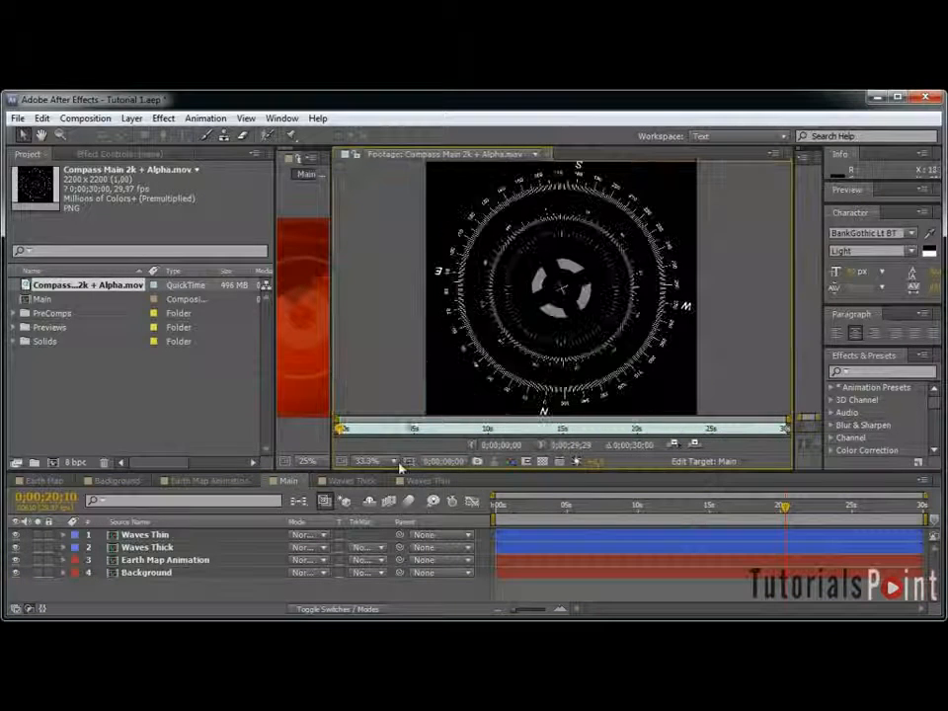
drag(341, 432, 493, 432)
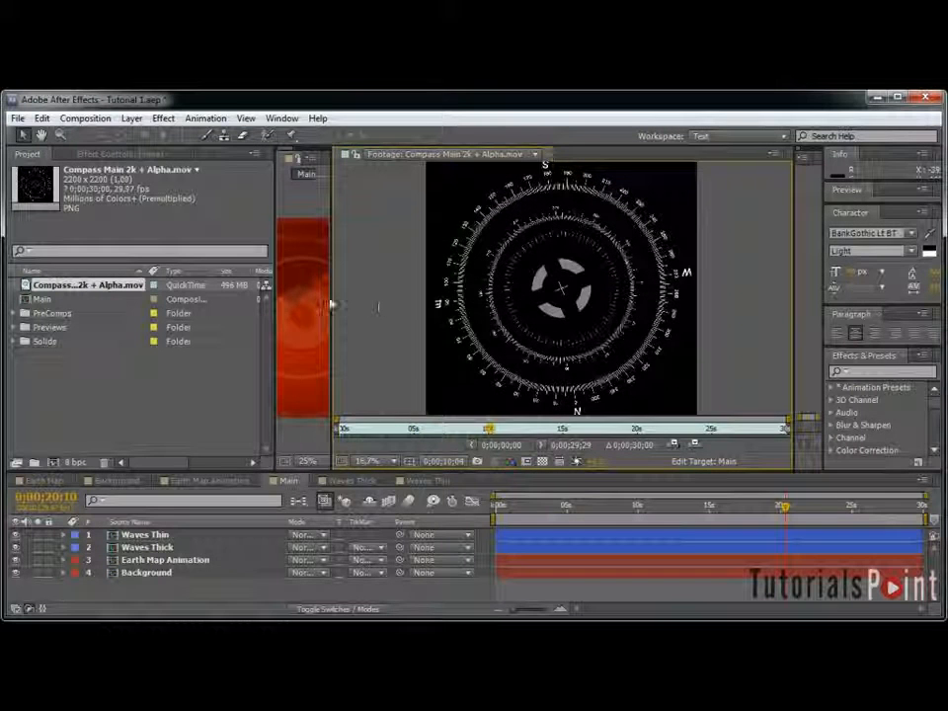
drag(332, 297, 820, 320)
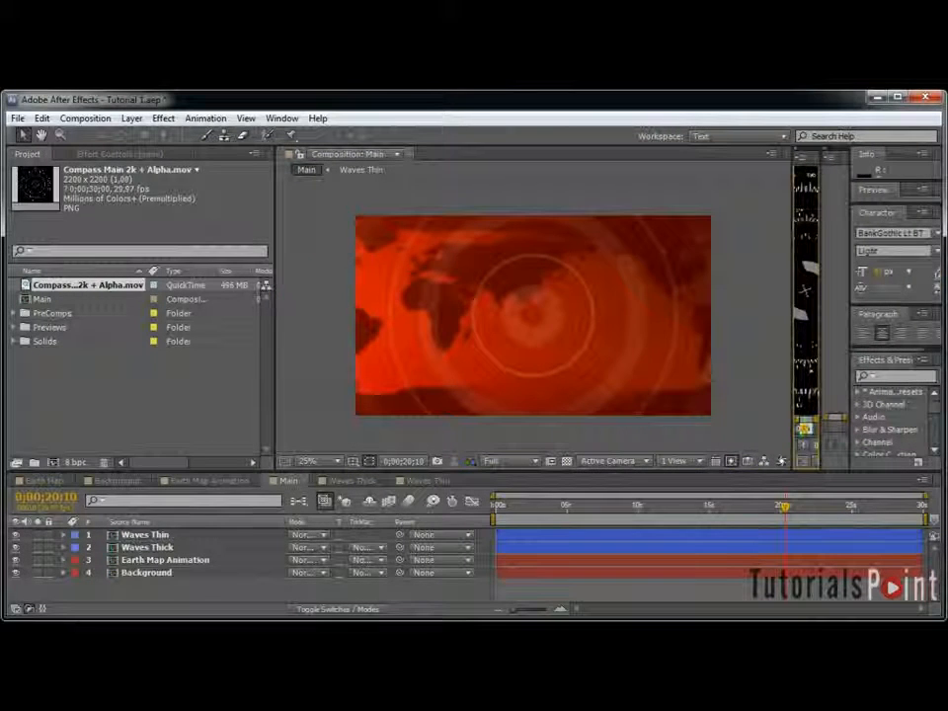
Step: Switch to Firefox and look through the "QuickTip – Find Your Way With Shapes and Modifiers" tutorial page for the compass element
key(alt+Tab)
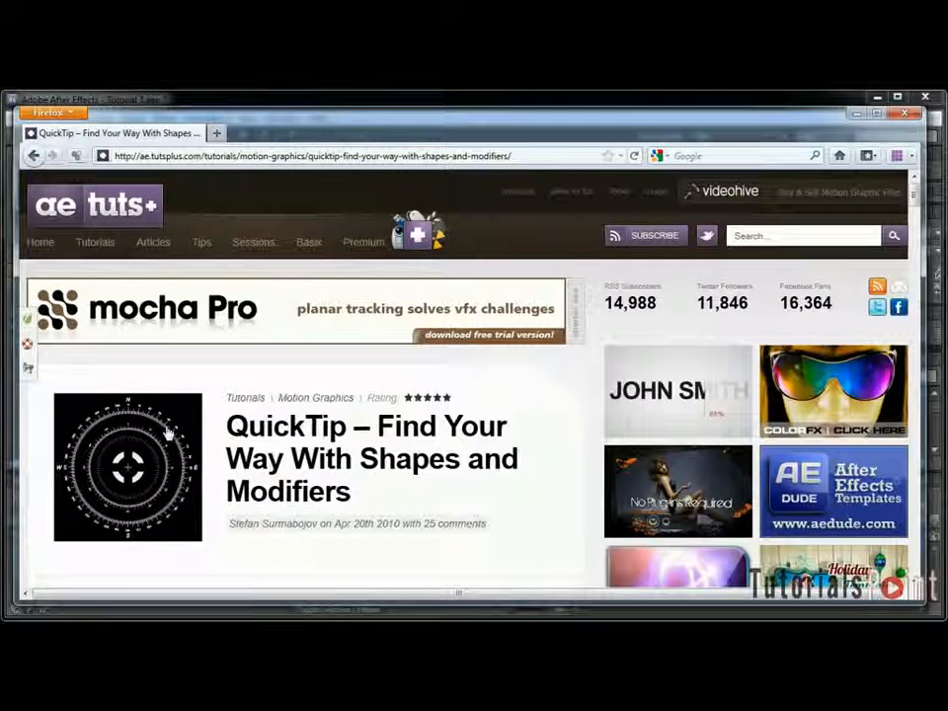
scroll(478, 465, down, 5)
scroll(479, 467, down, 3)
scroll(556, 451, down, 7)
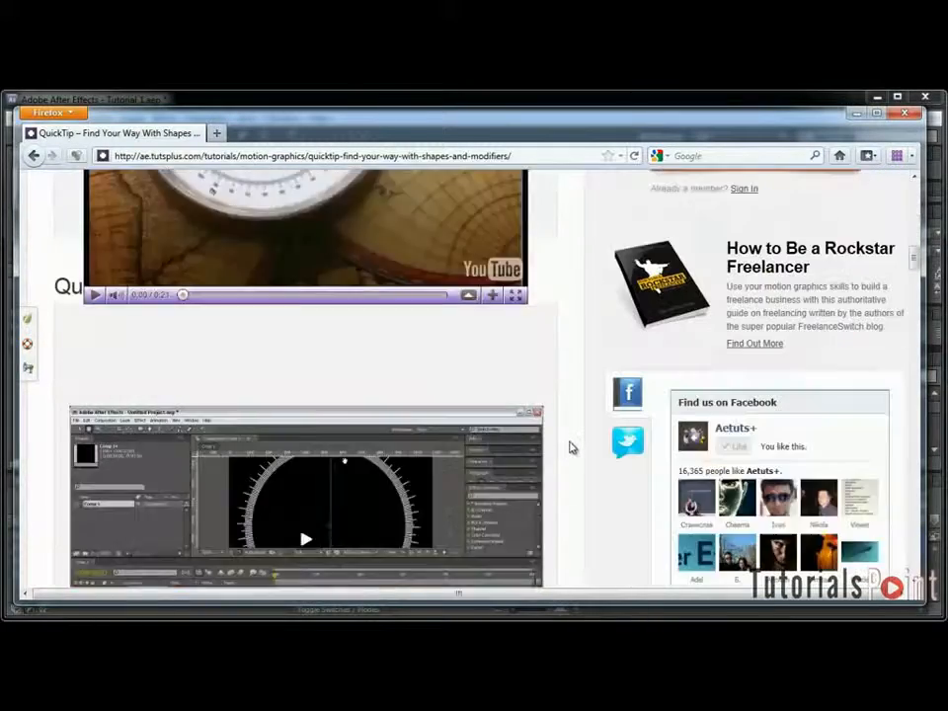
scroll(606, 363, up, 15)
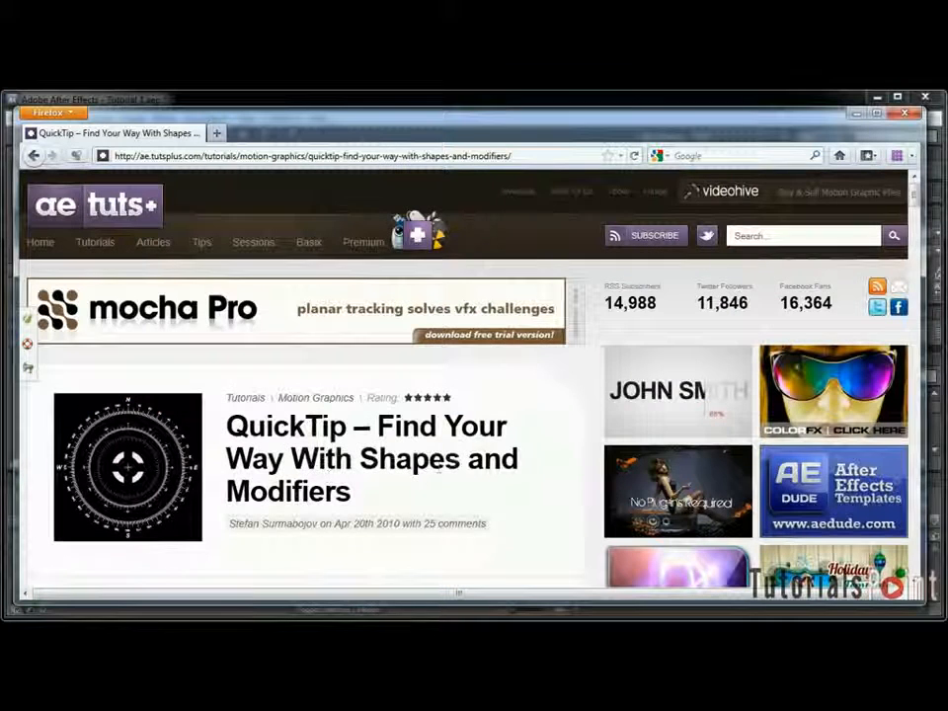
drag(365, 500, 230, 425)
click(229, 425)
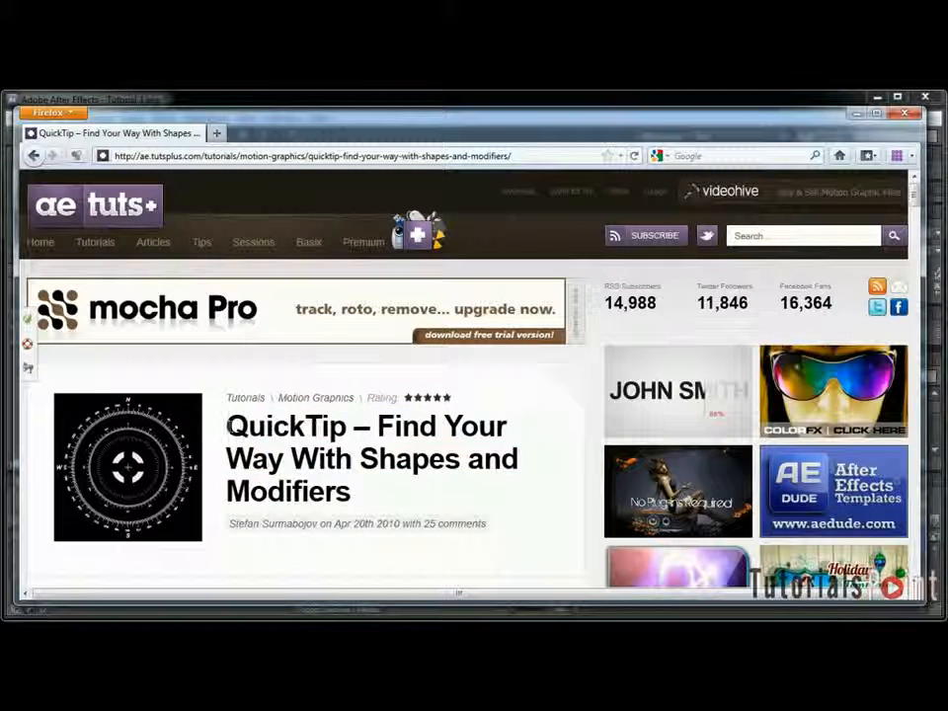
drag(229, 424, 361, 484)
click(419, 498)
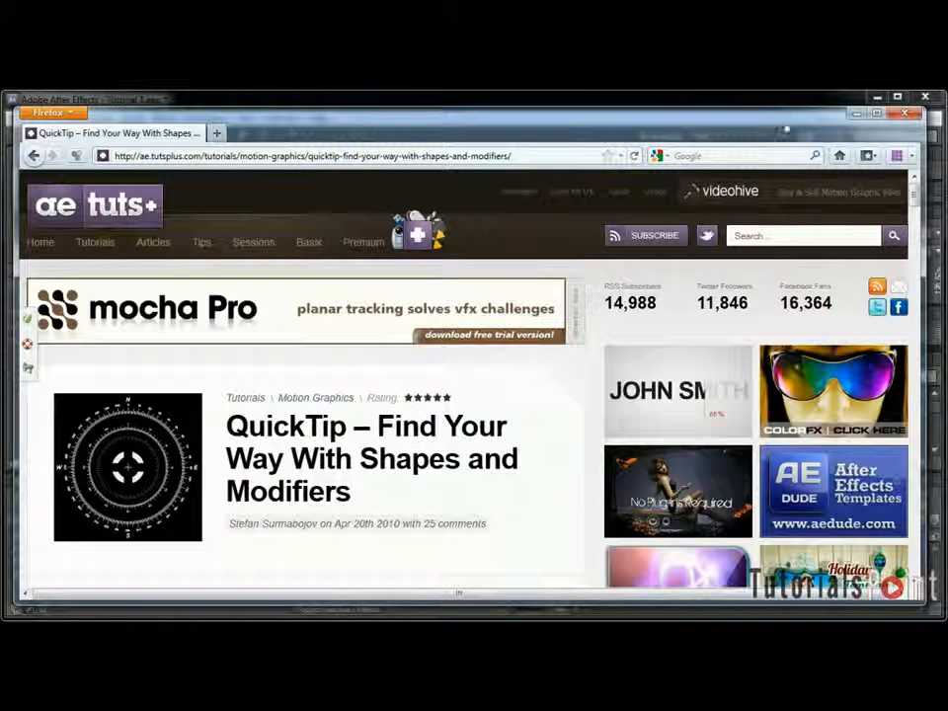
click(855, 113)
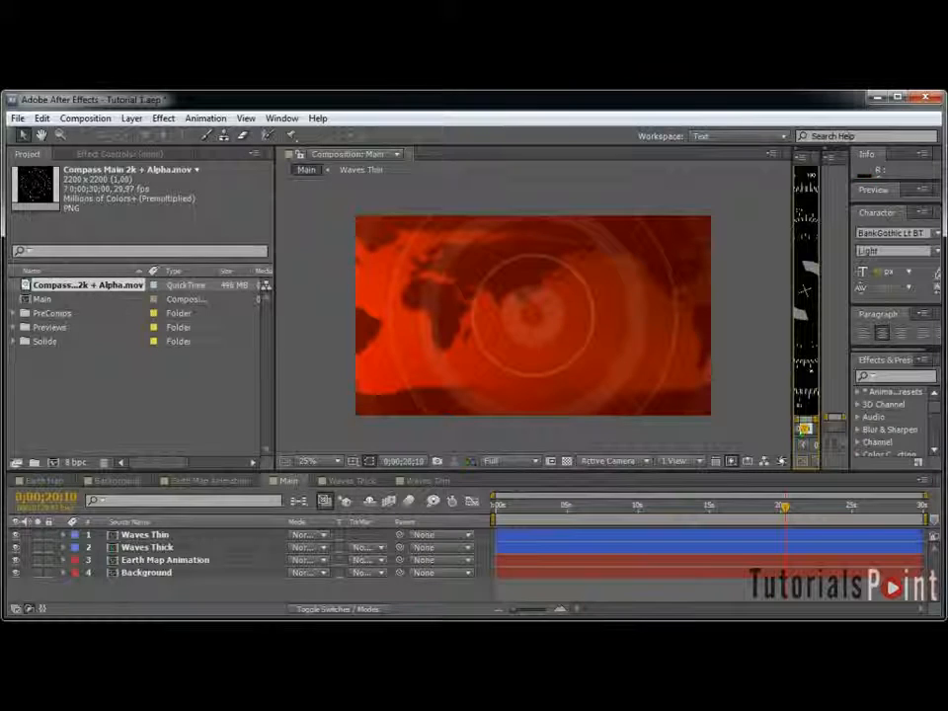
Step: Reopen the compass tutorial page in Firefox and check its title by highlighting it
key(alt+Tab)
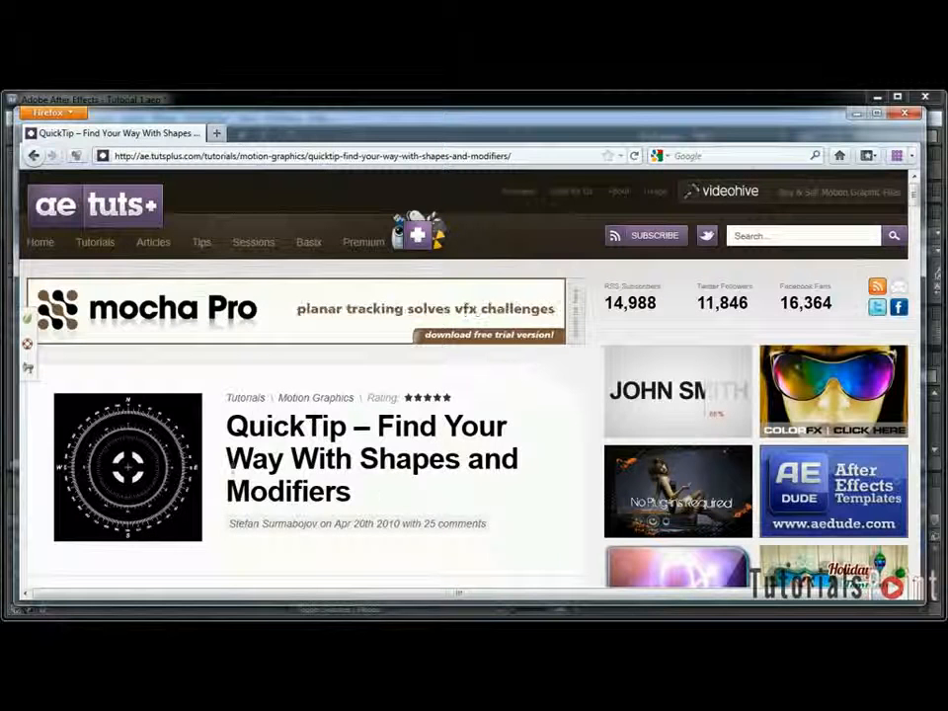
drag(370, 501, 228, 425)
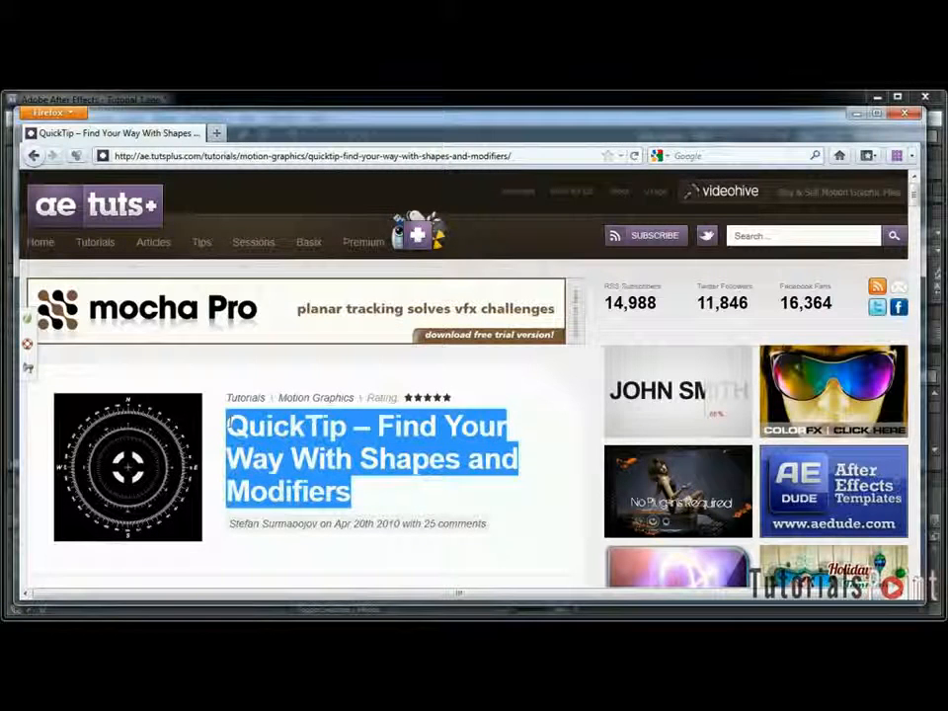
click(470, 453)
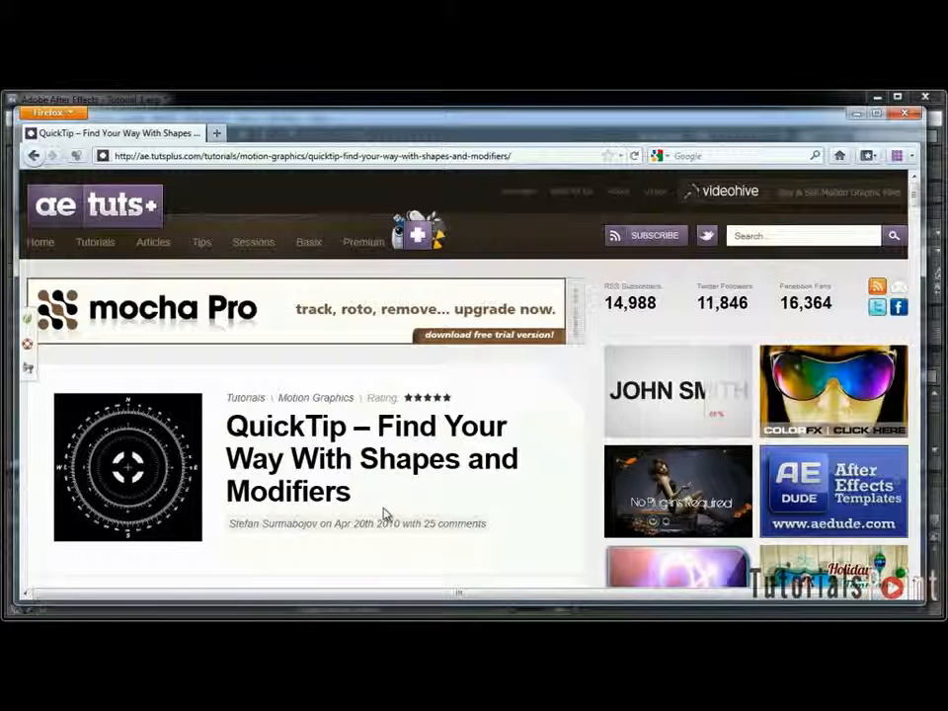
drag(354, 494, 226, 423)
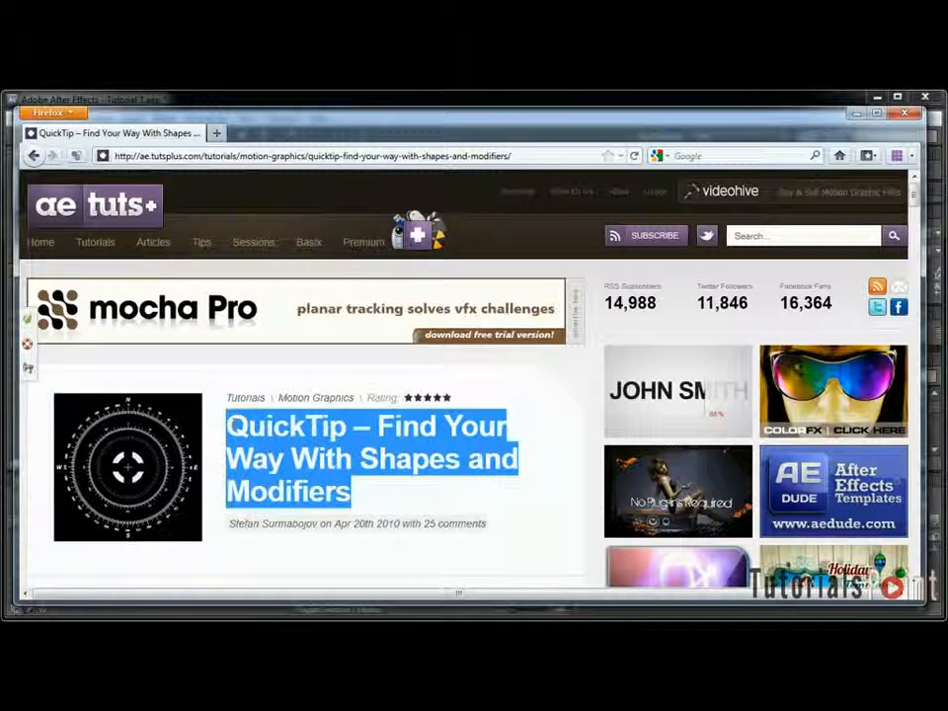
click(282, 365)
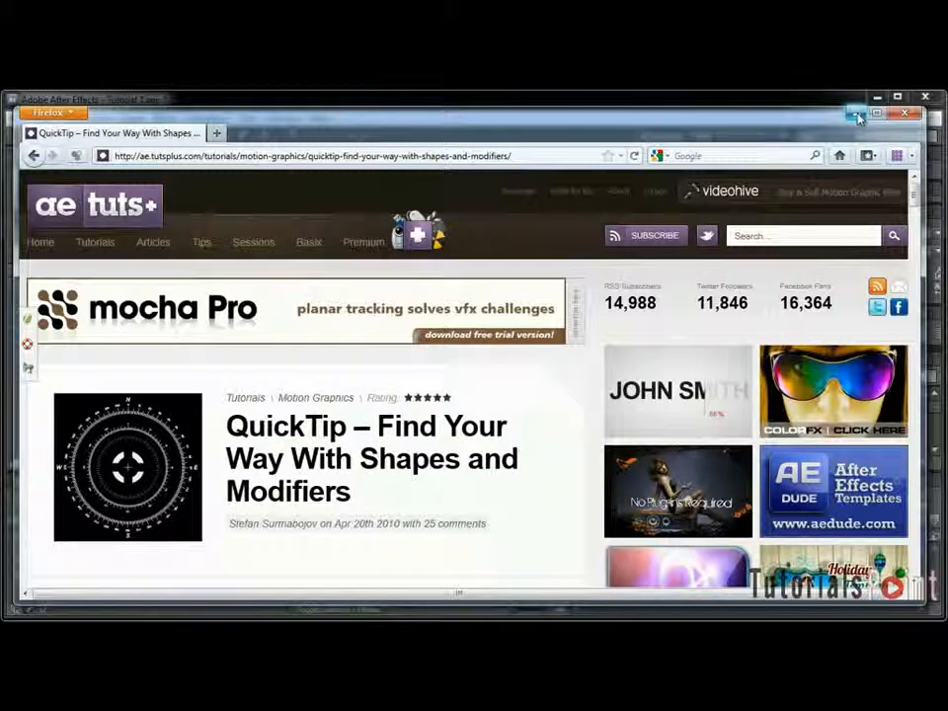
Step: Return to After Effects and add the Compass Main 2k + Alpha.mov footage to Main, above the Waves Thin layer
click(856, 115)
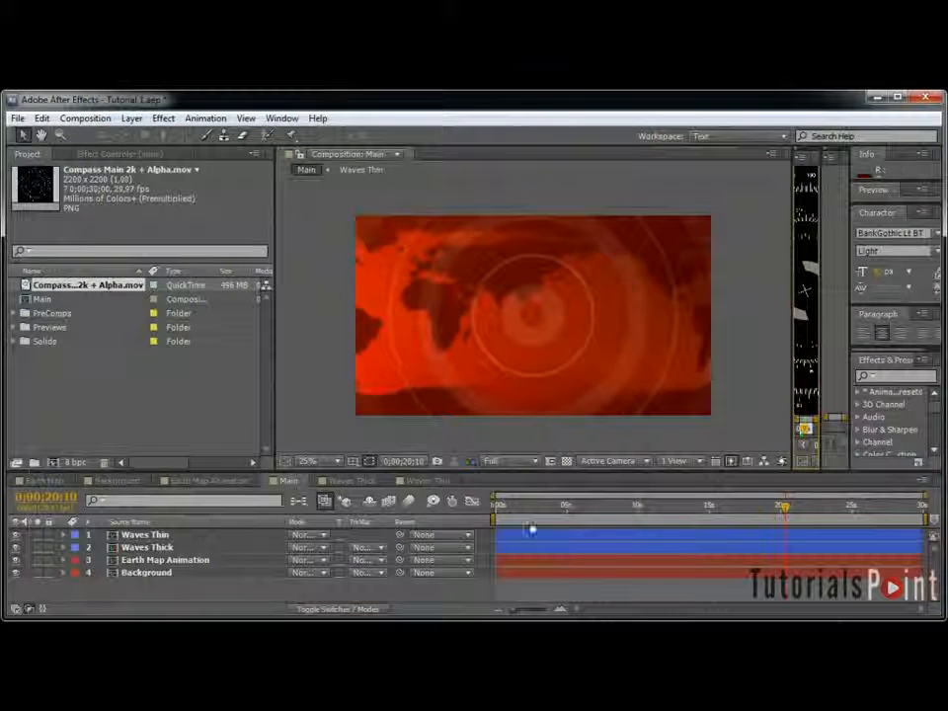
drag(98, 284, 250, 535)
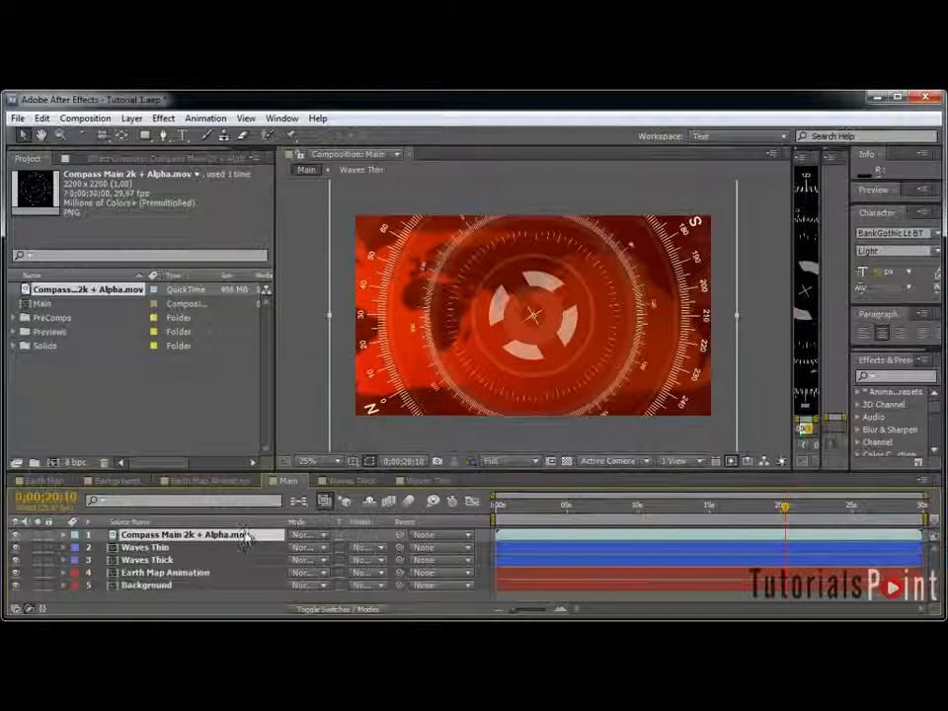
Step: Make the Compass Main 2k + Alpha.mov, Waves Thin and Waves Thick layers three-dimensional
key(F4)
click(370, 534)
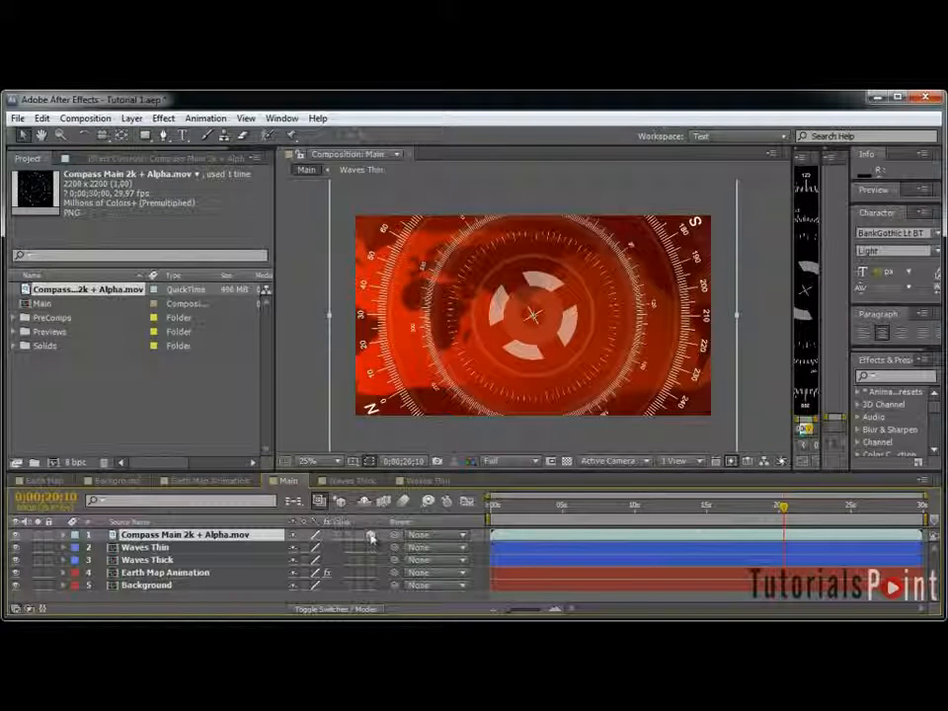
click(372, 560)
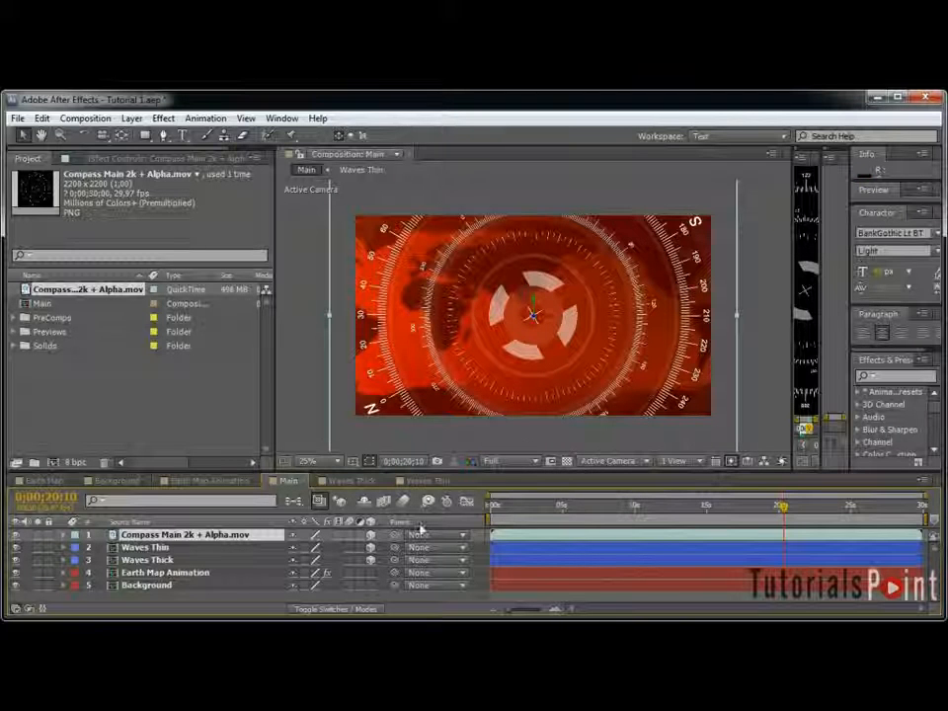
Step: Reveal the position and rotation properties of Waves Thick at the composition start, and hide the compass and Waves Thin layers
click(491, 508)
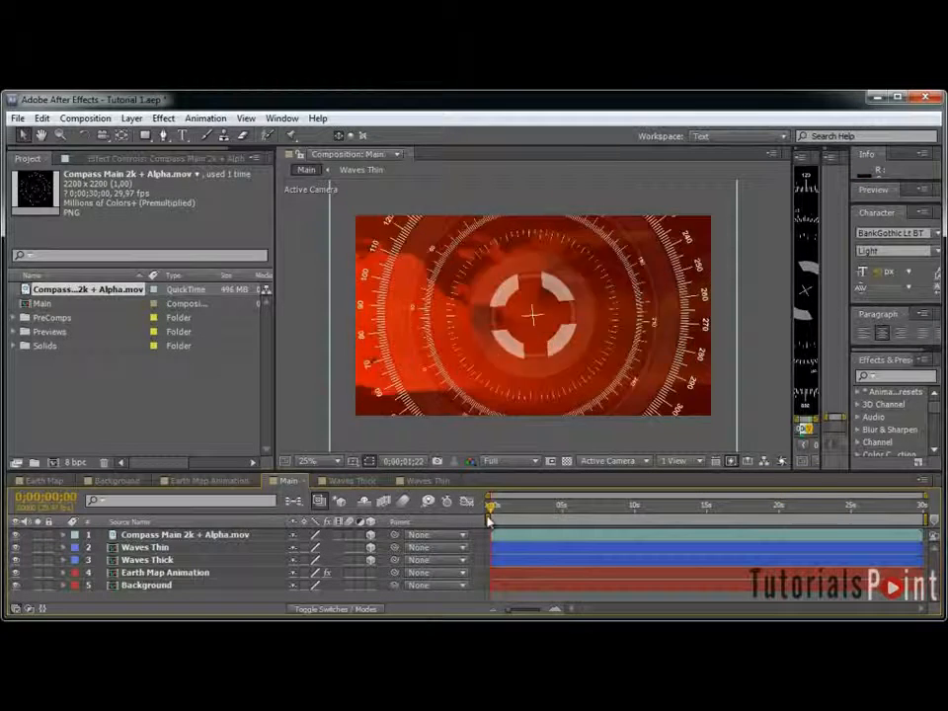
click(181, 562)
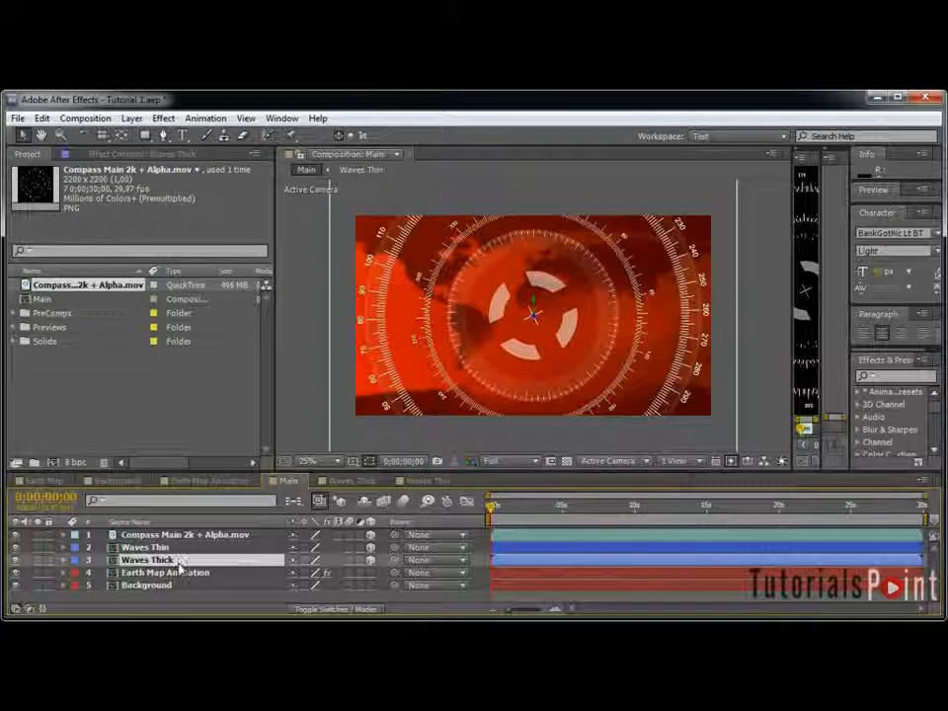
key(p)
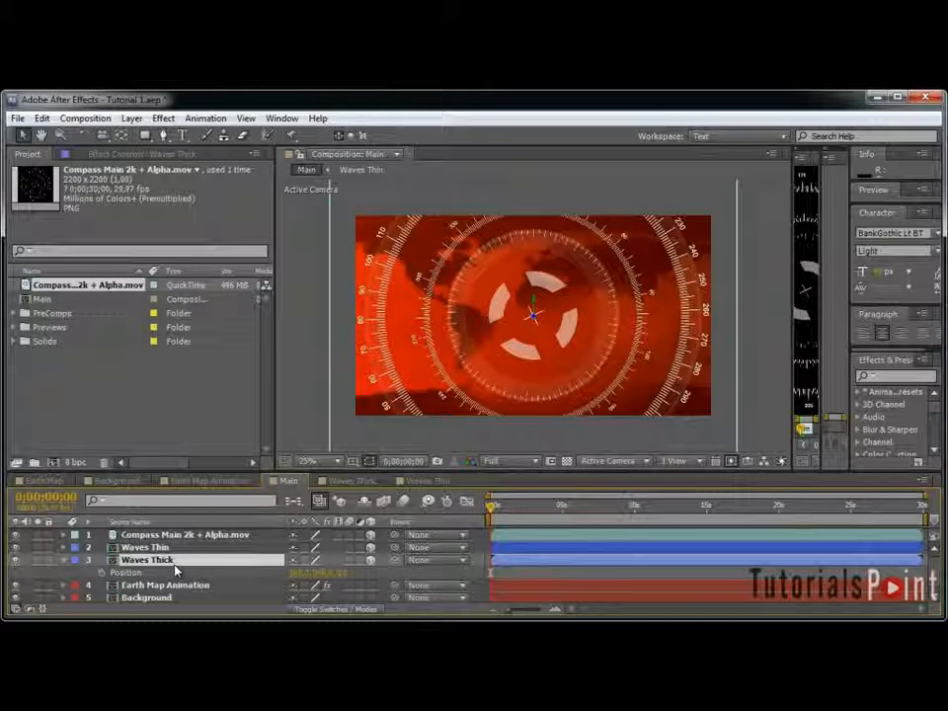
key(shift+r)
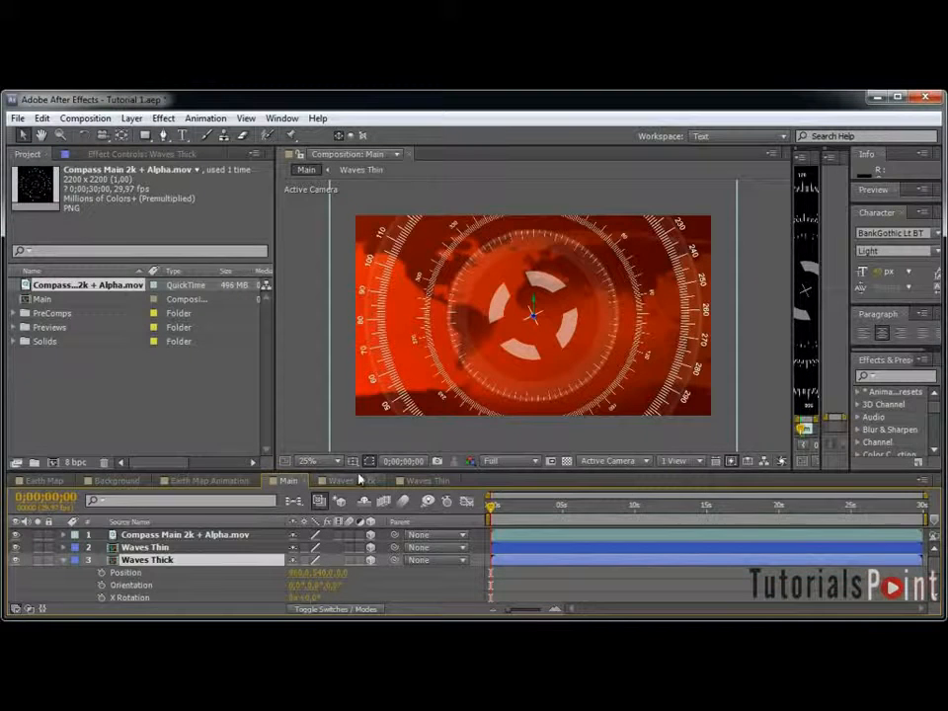
drag(359, 471, 358, 407)
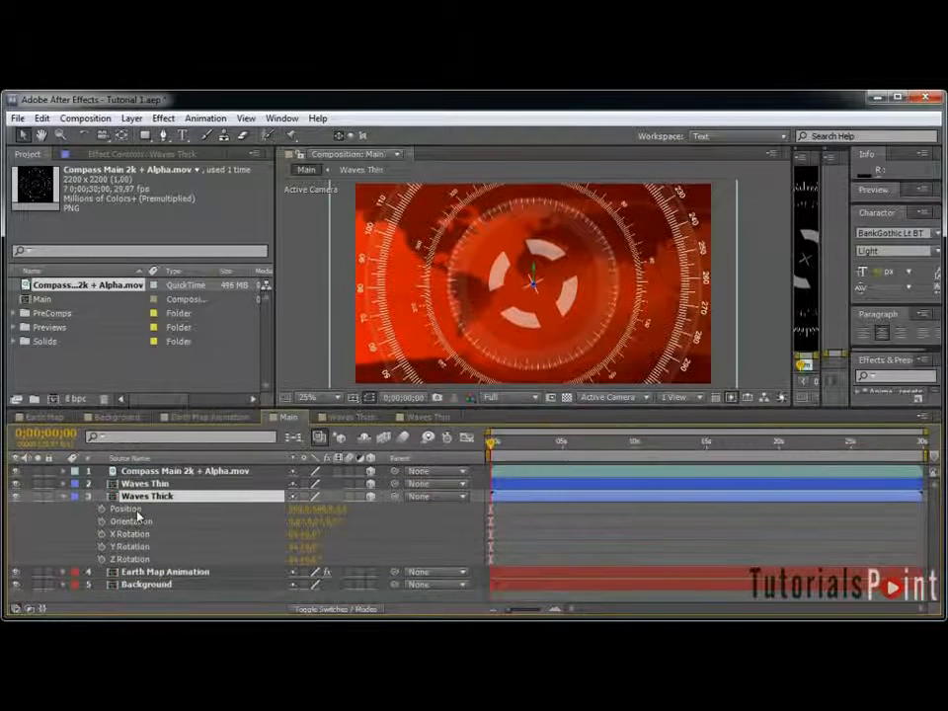
click(16, 471)
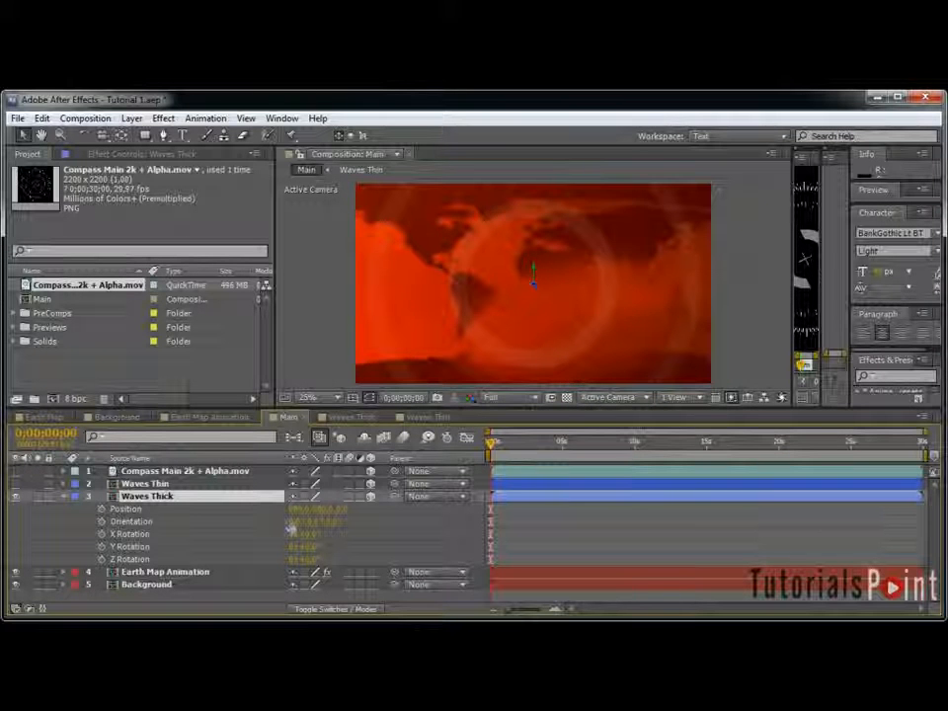
Step: Set the Waves Thick layer's X position to 1280 and shift it lower in the frame through its remaining position values
drag(299, 509, 456, 508)
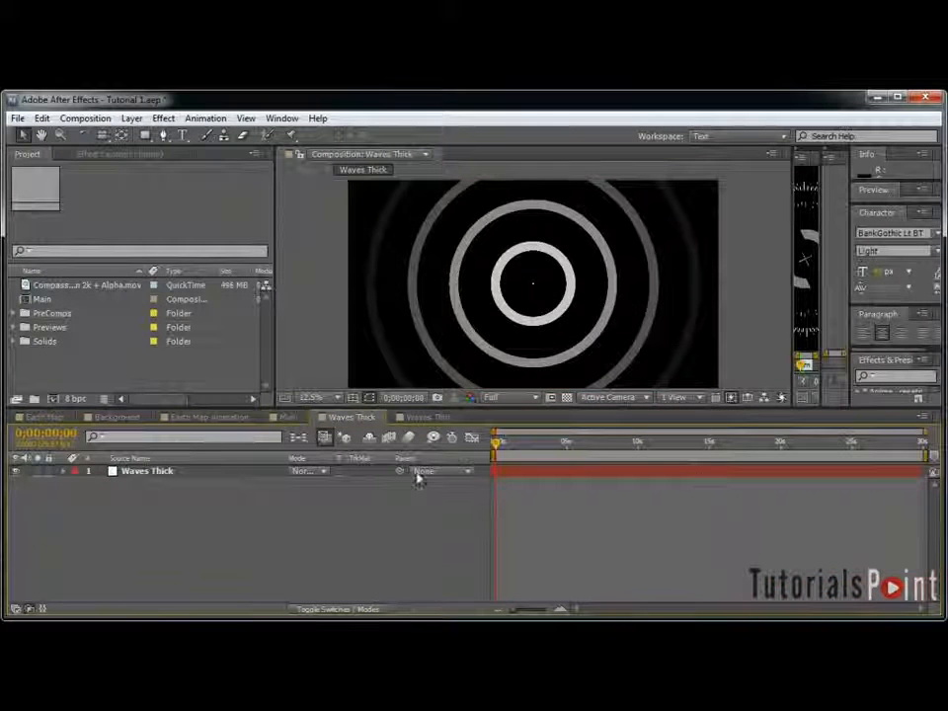
click(287, 418)
click(301, 509)
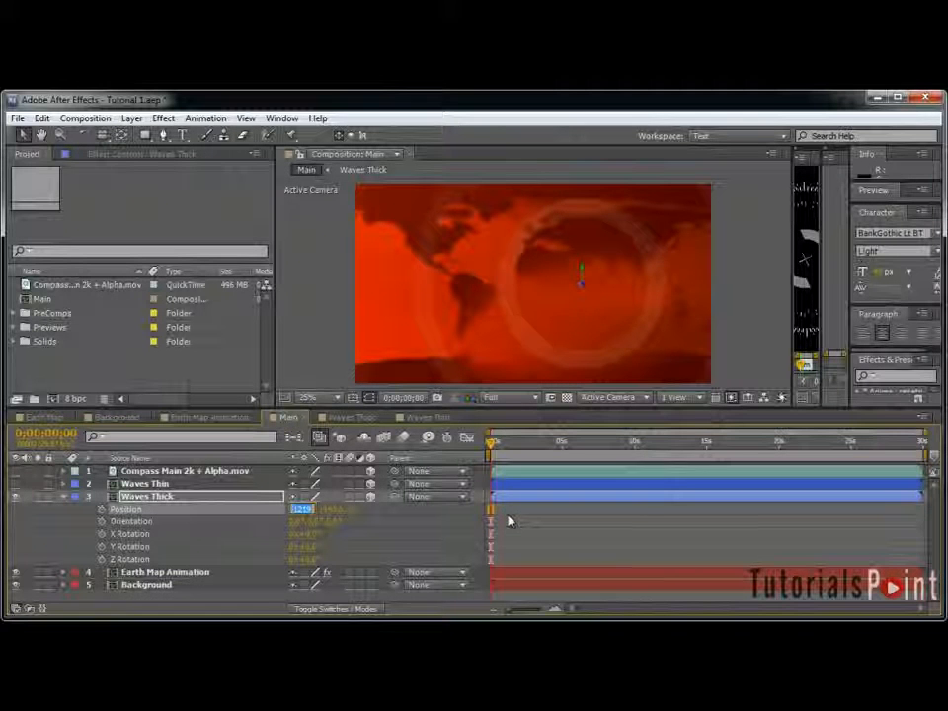
text(1280)
key(Return)
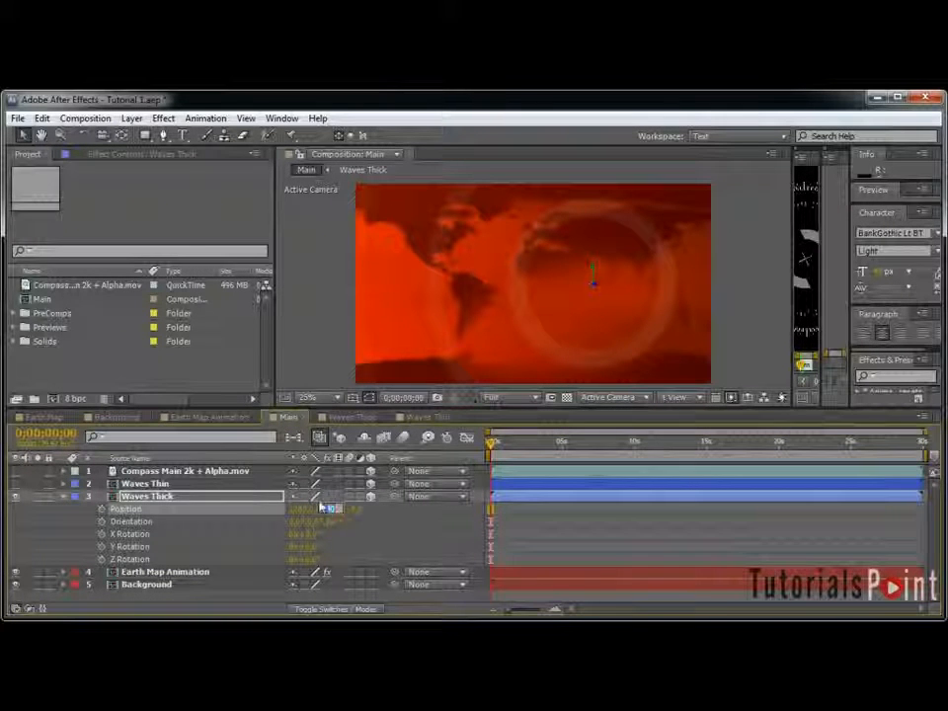
key(Return)
click(350, 509)
key(Return)
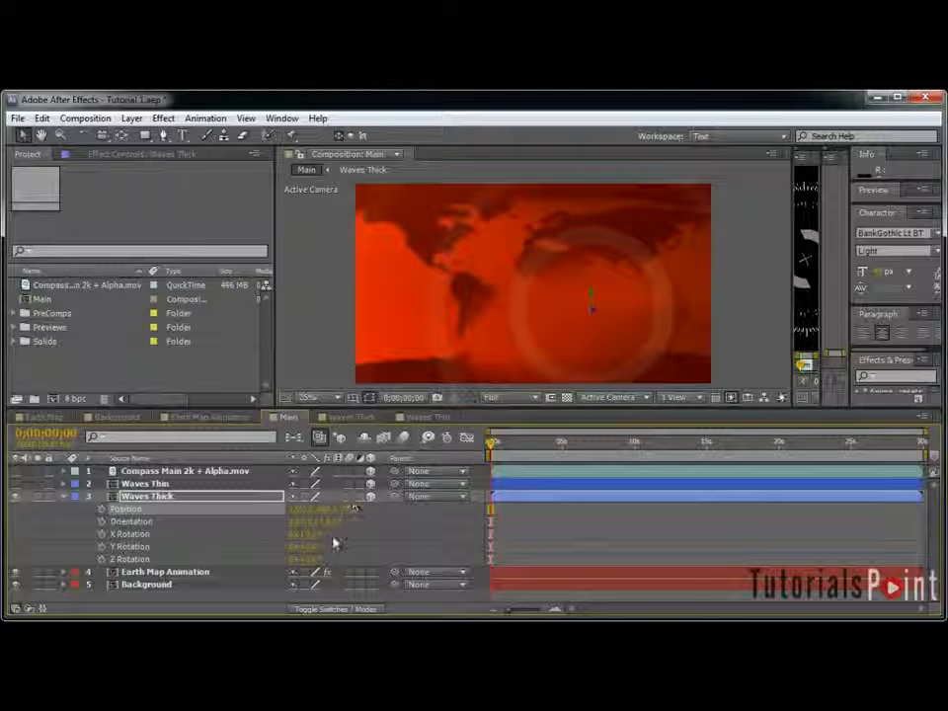
Step: Tilt the Waves Thick layer into perspective with its X Rotation and set its Y Rotation to 15 degrees
click(308, 534)
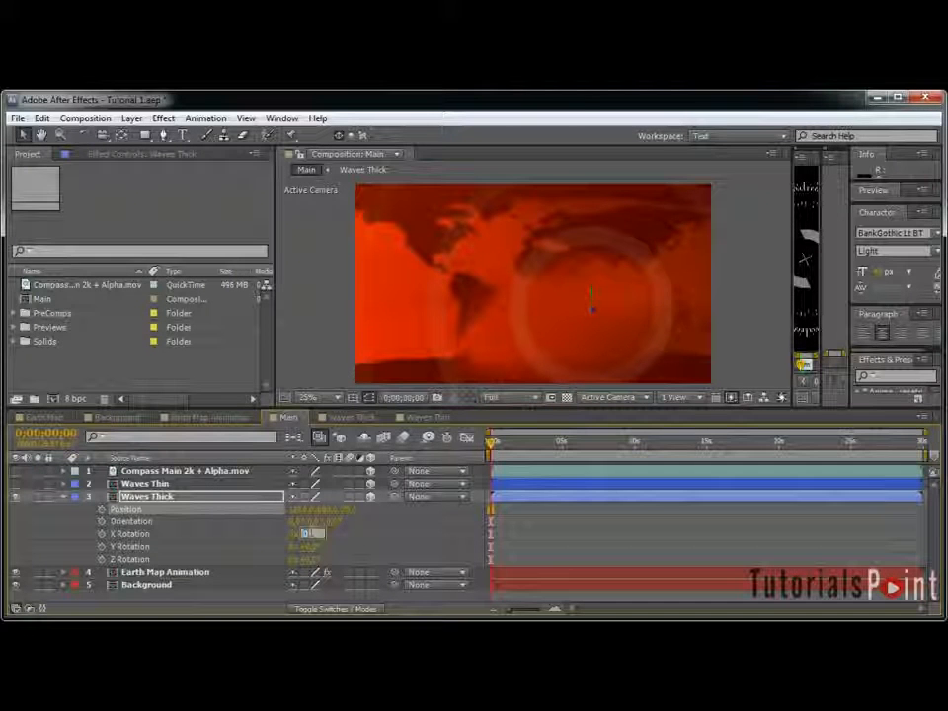
key(Return)
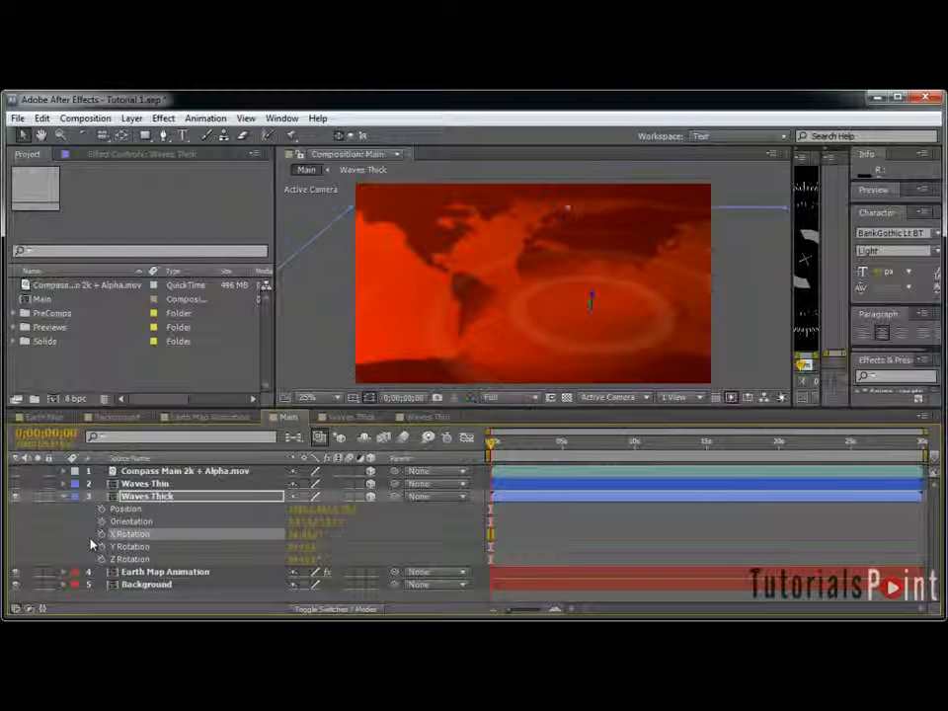
click(312, 550)
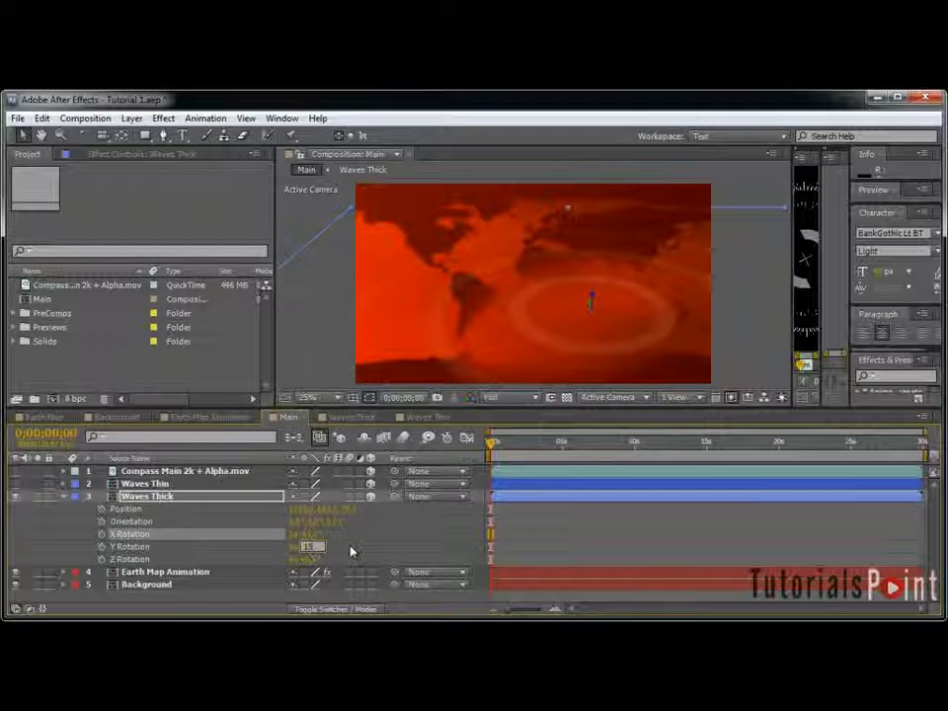
text(15)
click(356, 546)
mouse_move(510, 446)
mouse_down()
mouse_move(634, 448)
mouse_move(525, 449)
mouse_up()
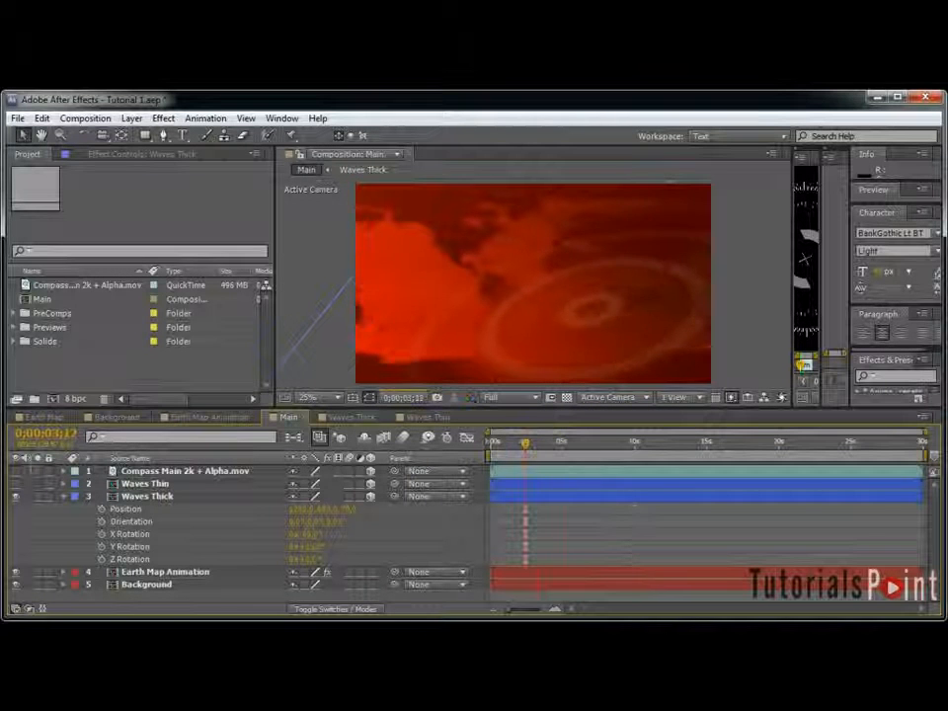
Step: Show Waves Thin again and copy the Position, X Rotation and Y Rotation of Waves Thick onto it
click(159, 510)
ctrl+click(145, 536)
ctrl+click(146, 549)
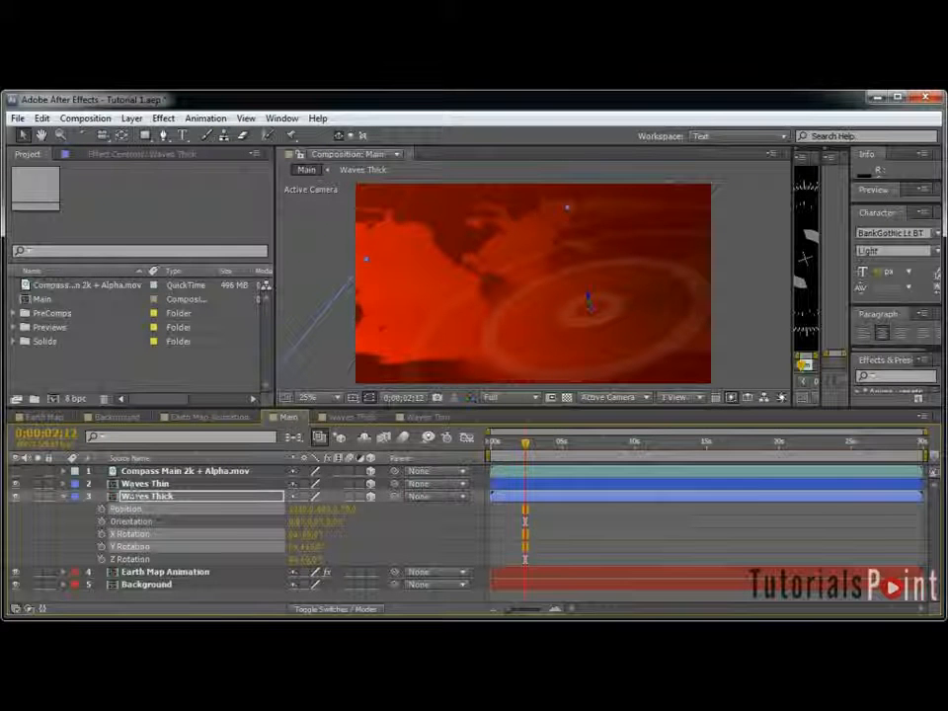
click(146, 484)
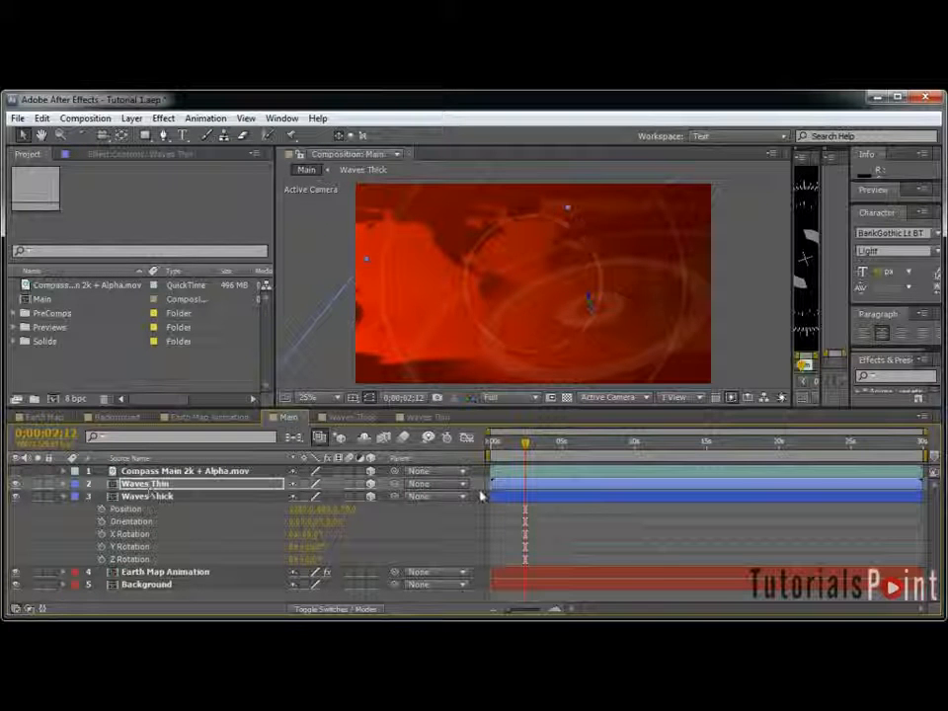
drag(525, 442, 632, 447)
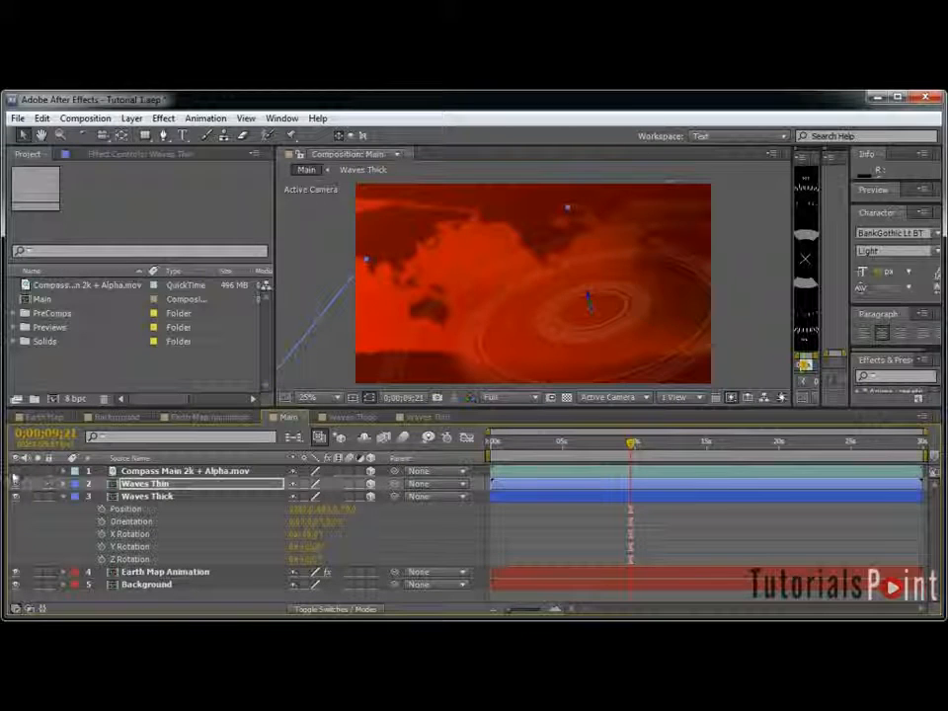
Step: Show the Compass Main 2k + Alpha.mov layer again and paste the copied position and rotation values onto it
click(14, 472)
click(222, 473)
key(ctrl+v)
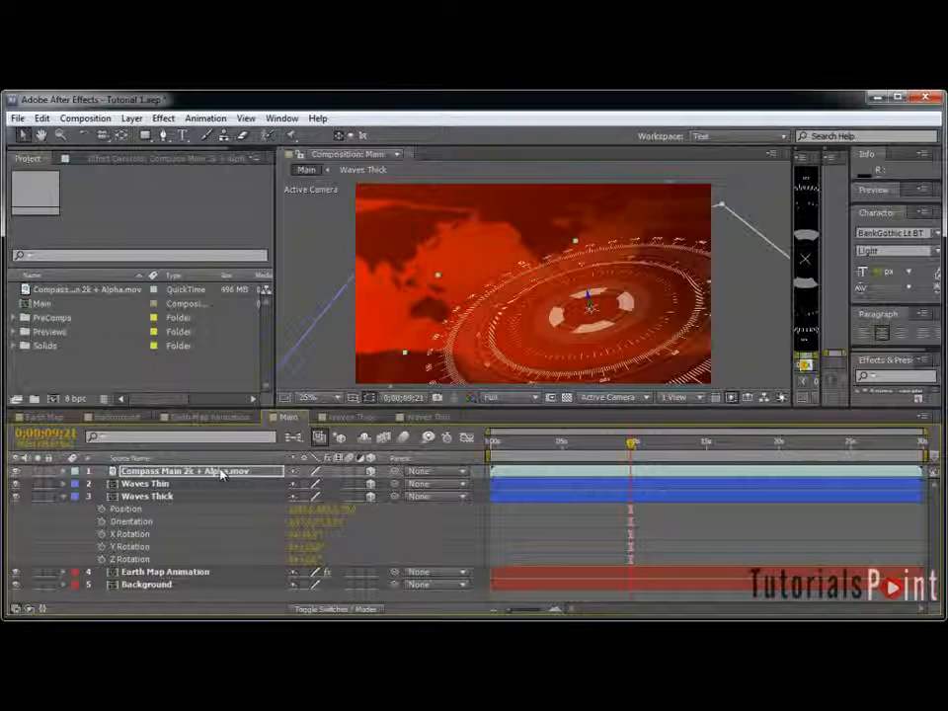
Step: Lower the opacity of the Compass Main 2k + Alpha.mov layer so the compass blends faintly with the wave rings
key(t)
click(299, 483)
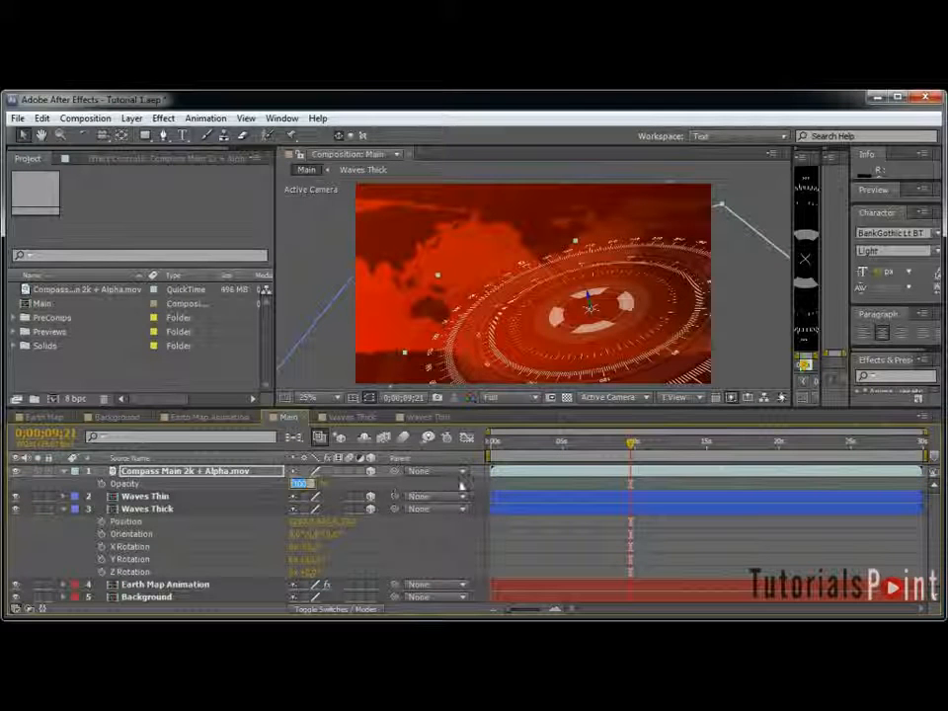
text(0)
key(Return)
scroll(525, 322, up, 2)
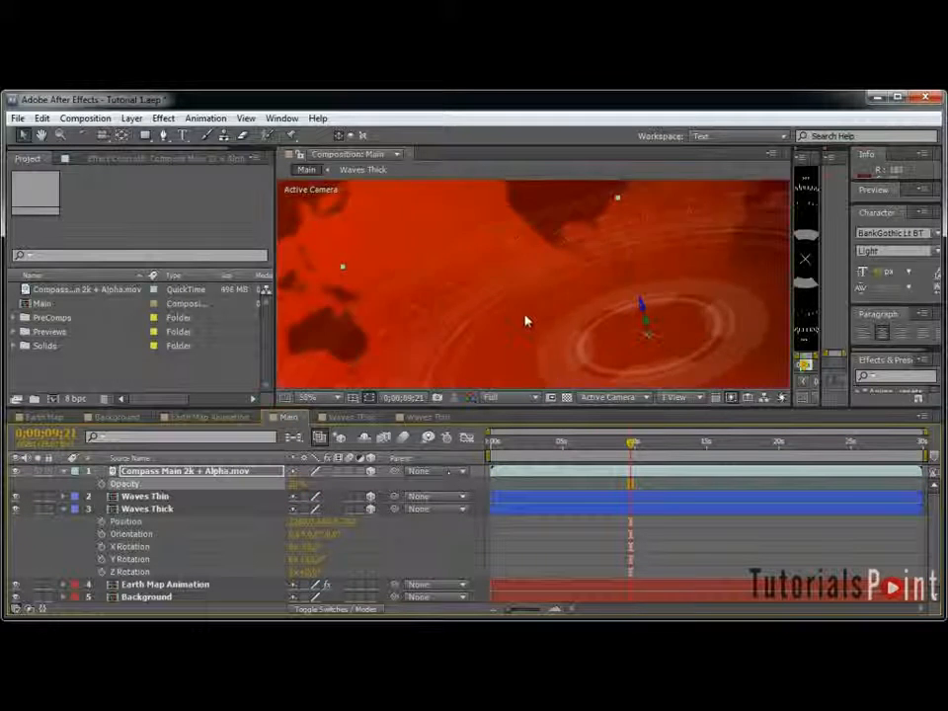
click(298, 484)
text(100)
click(338, 486)
key(grave)
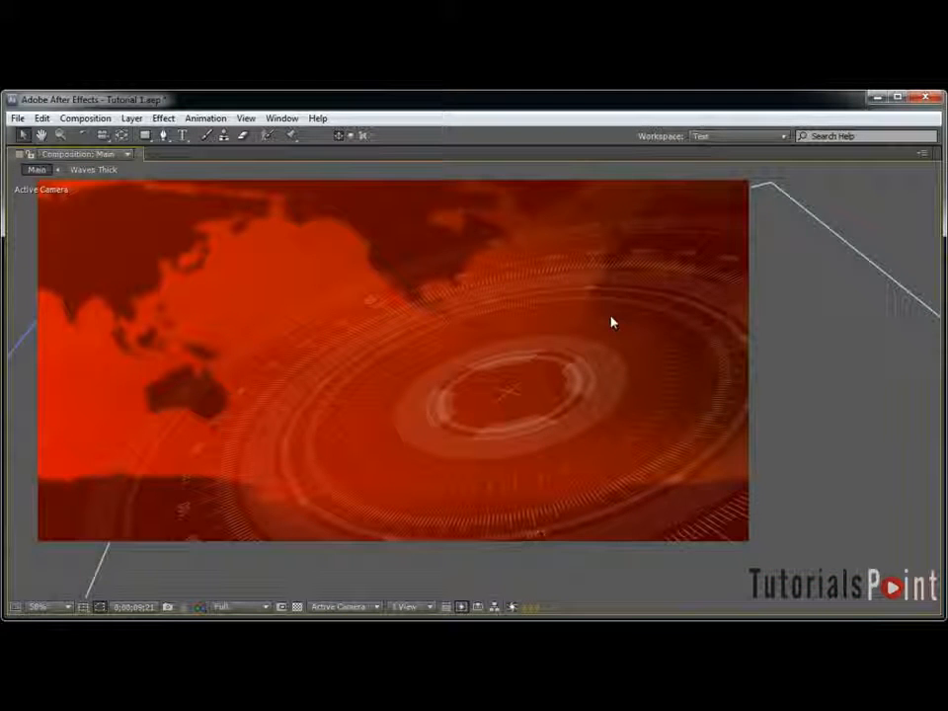
key(grave)
Step: Animate the Z Rotation of the Compass Main 2k + Alpha.mov layer from the start to the end of the composition
drag(509, 463, 552, 461)
click(247, 472)
key(r)
drag(314, 522, 356, 521)
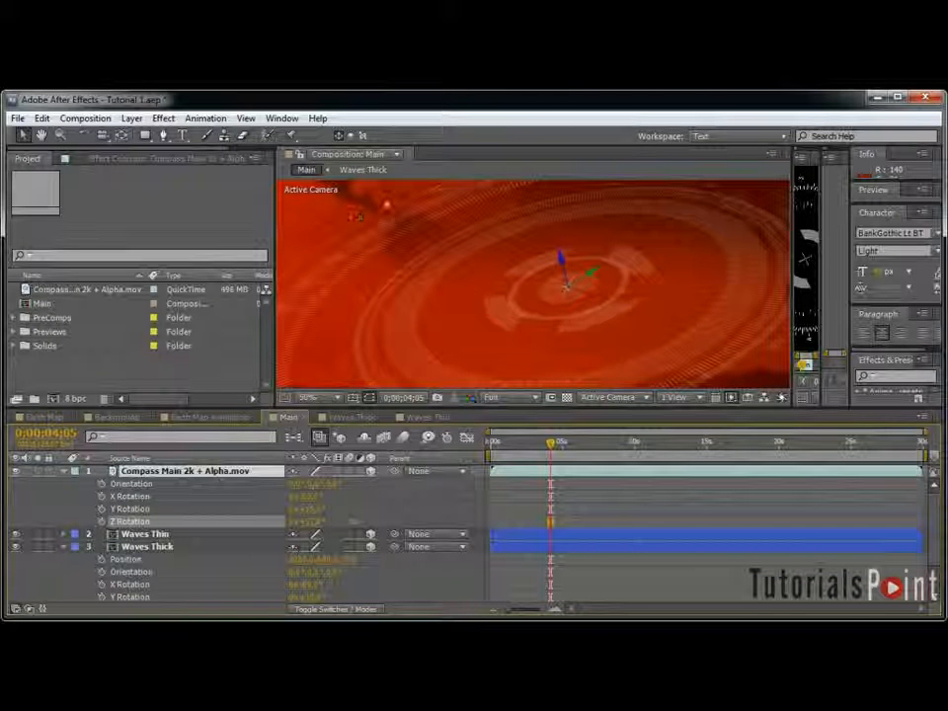
click(357, 523)
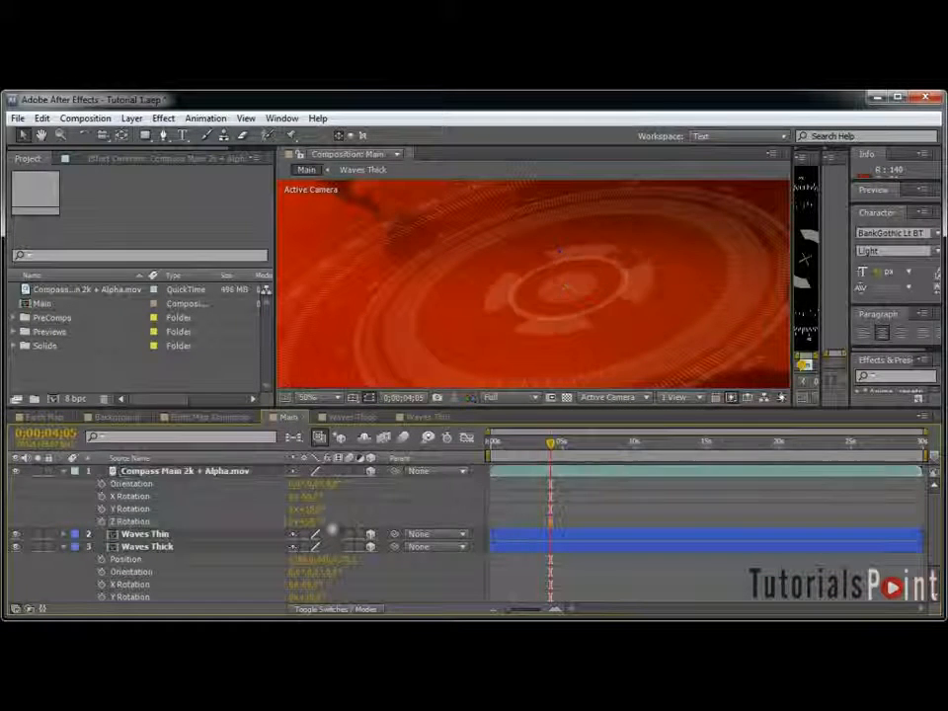
key(Home)
click(102, 522)
key(End)
click(297, 523)
click(434, 505)
click(64, 473)
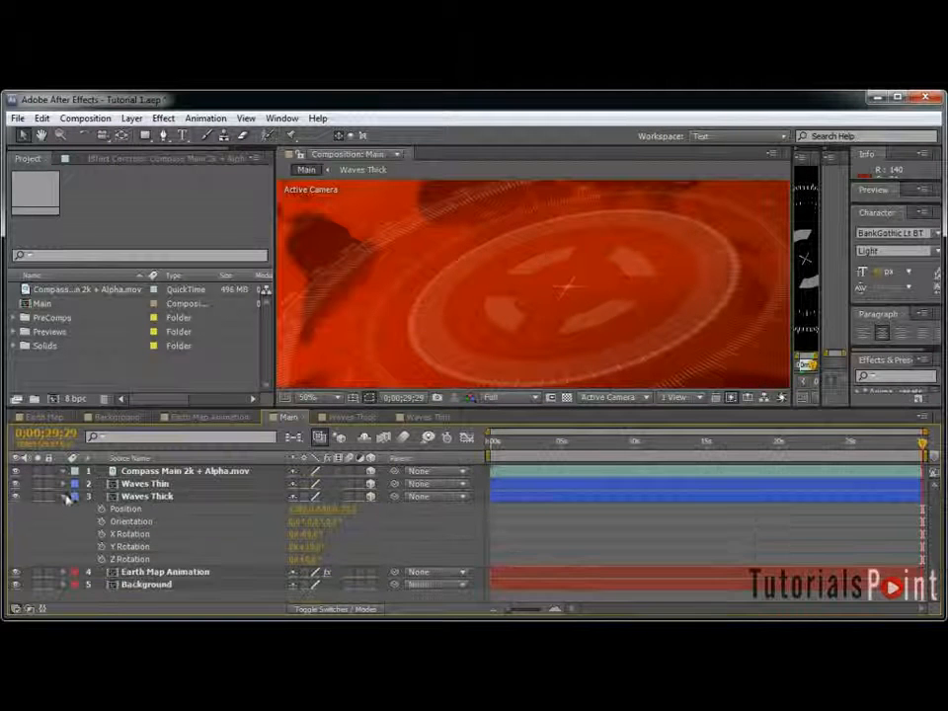
click(65, 496)
Step: Close the timelines of all nested compositions so that only Main remains open, and save the project
scroll(457, 307, down, 1)
drag(578, 447, 649, 442)
drag(505, 248, 543, 252)
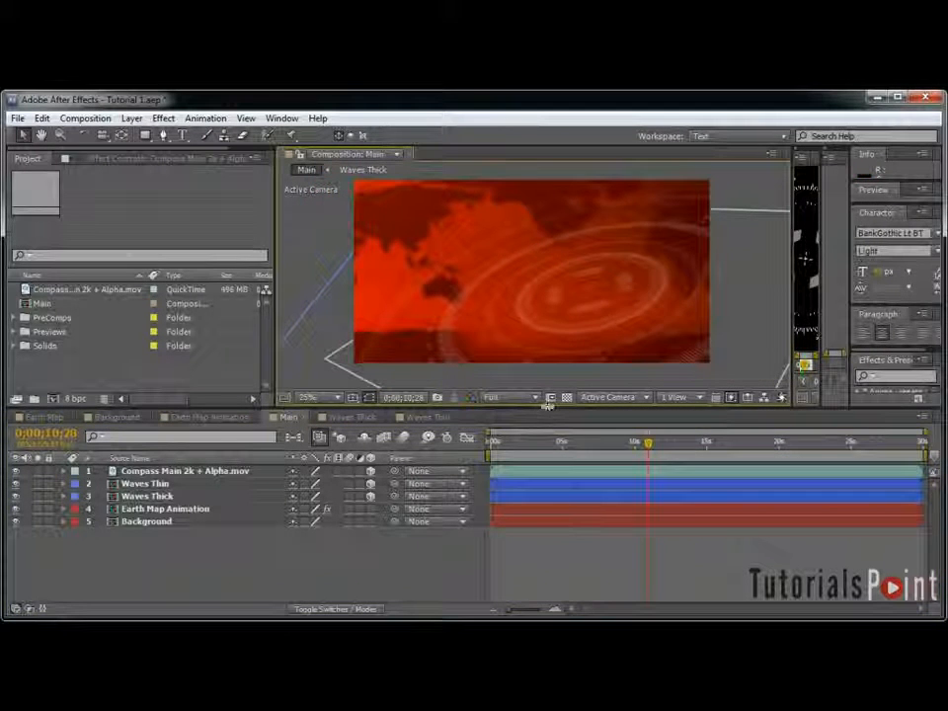
drag(549, 405, 563, 454)
click(355, 465)
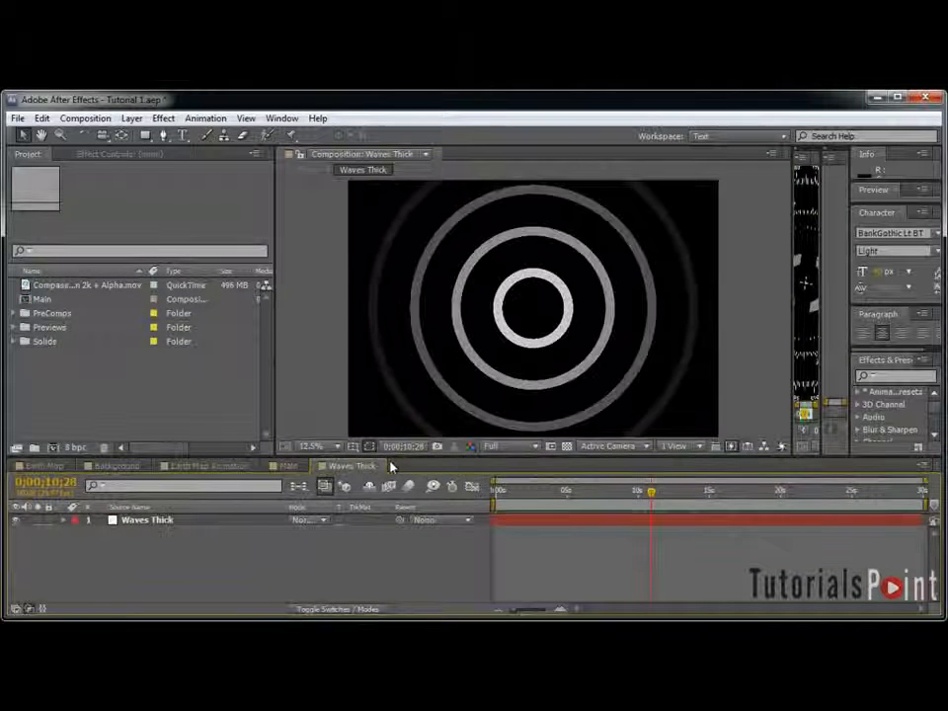
click(388, 466)
click(205, 467)
click(256, 468)
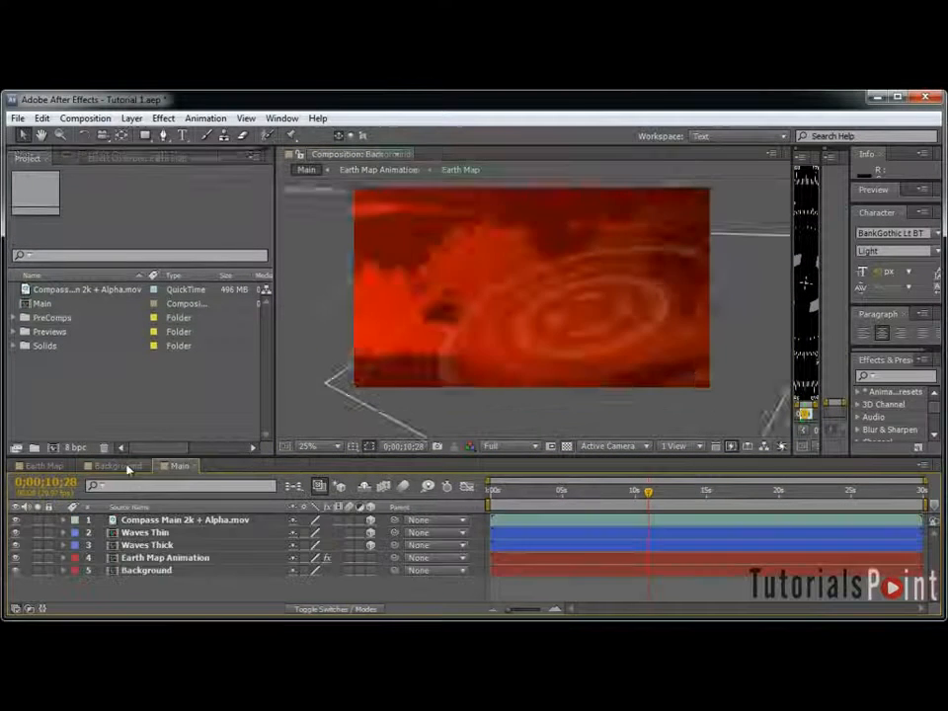
click(118, 467)
click(146, 467)
click(71, 466)
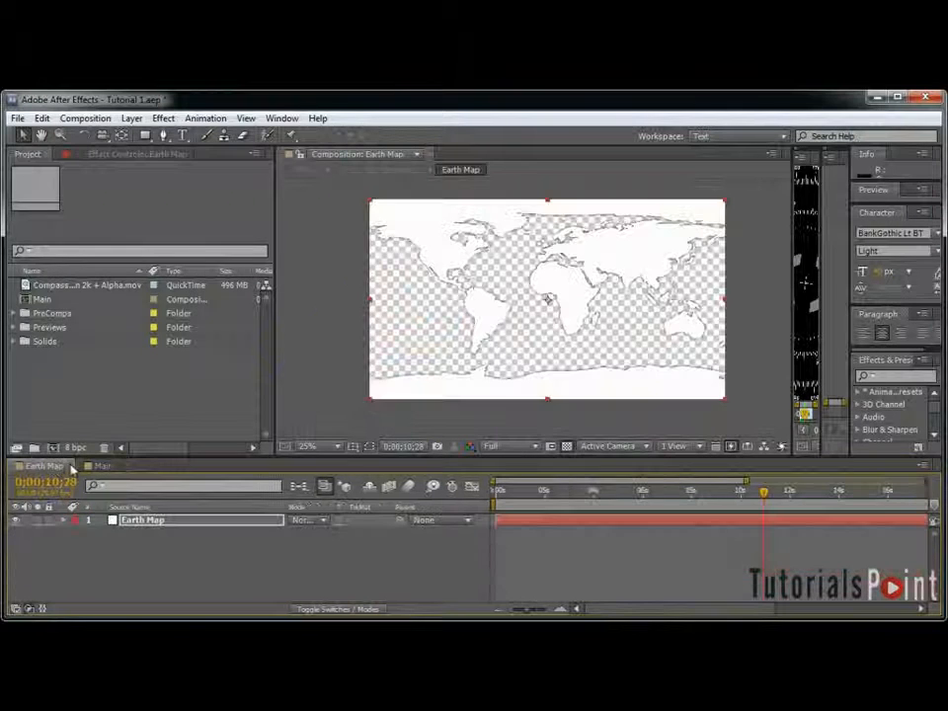
click(71, 469)
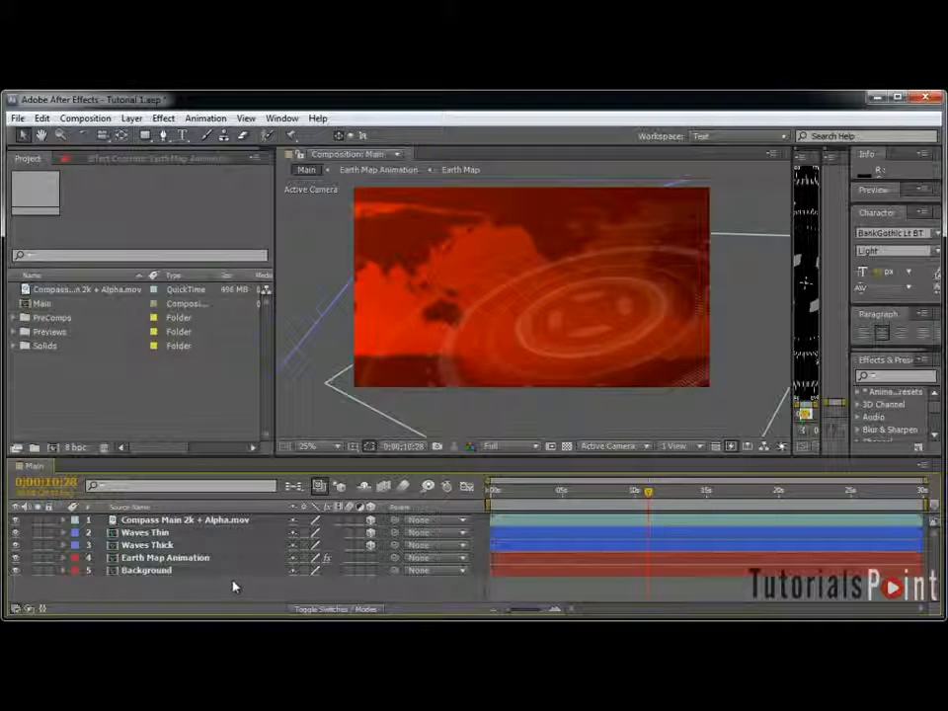
key(ctrl+s)
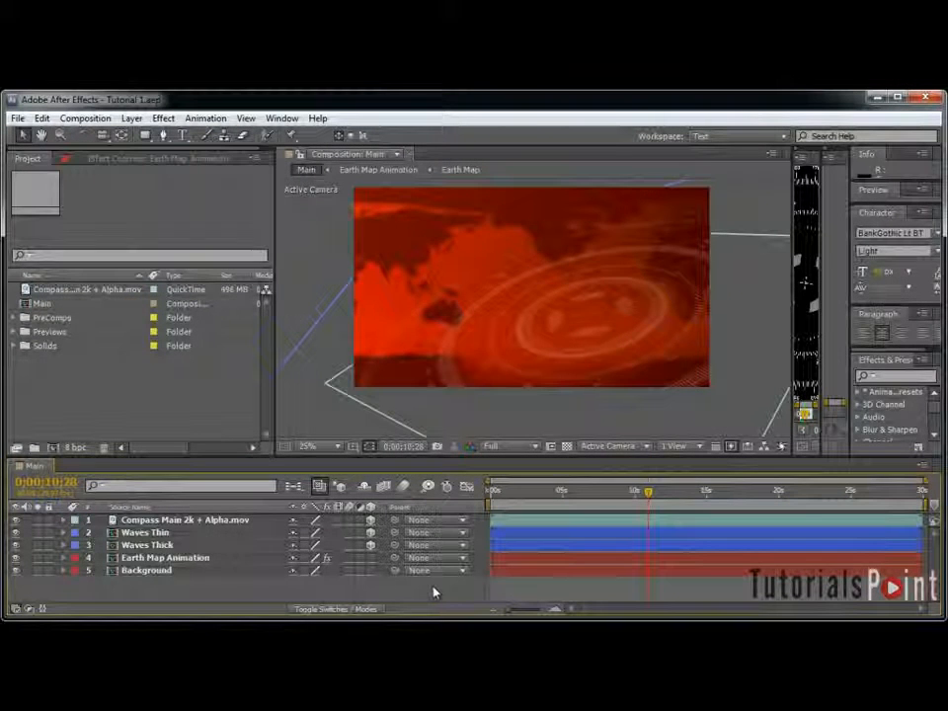
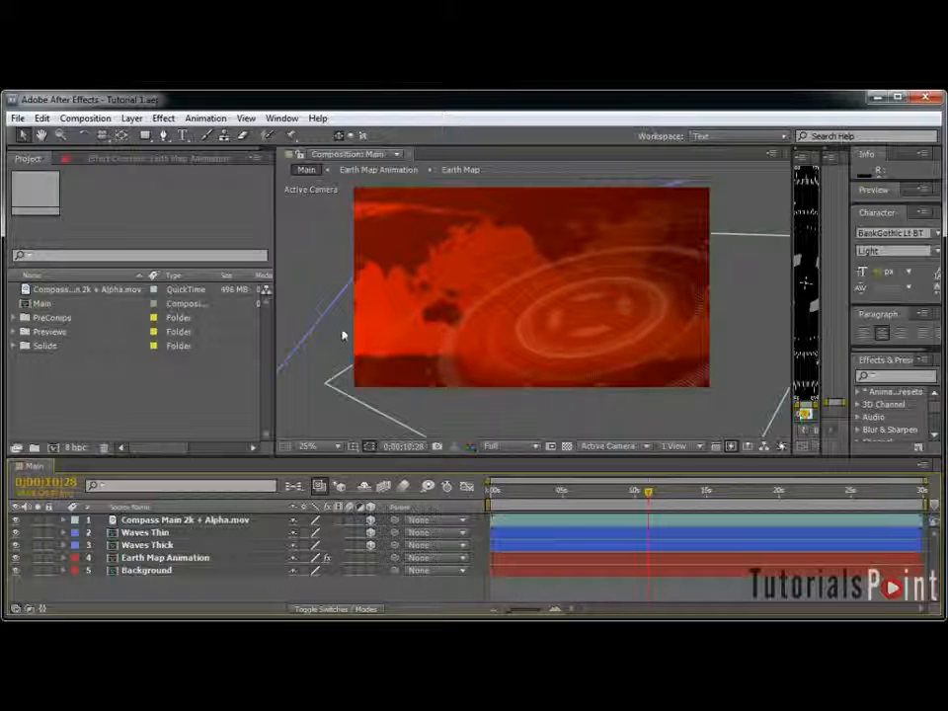
Step: Add the Earth Map composition from the PreComps folder to Main as the topmost layer
click(13, 319)
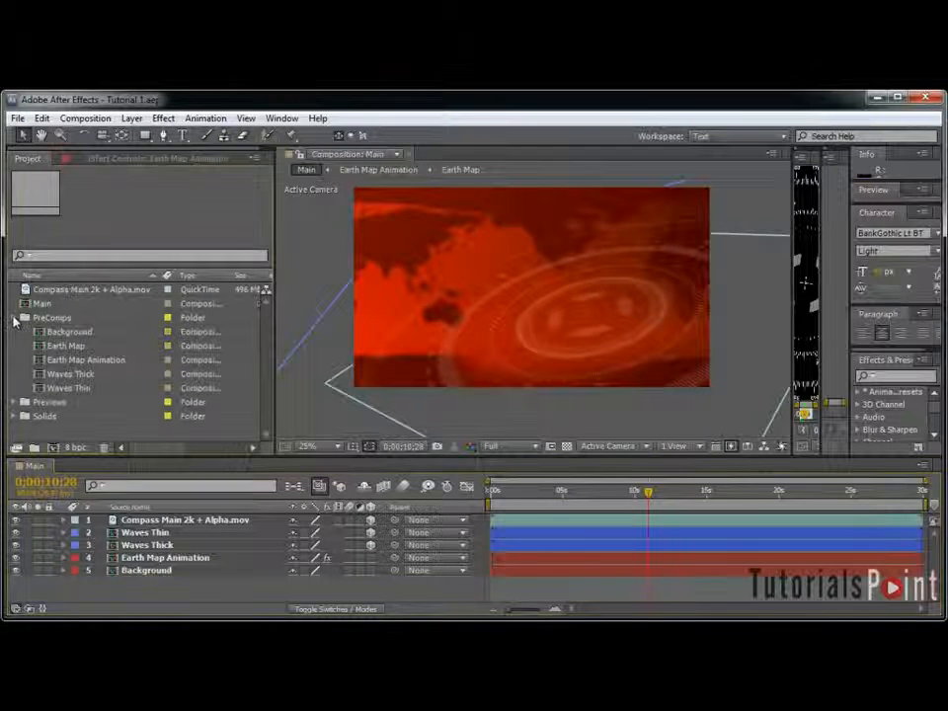
click(72, 348)
drag(71, 347, 216, 522)
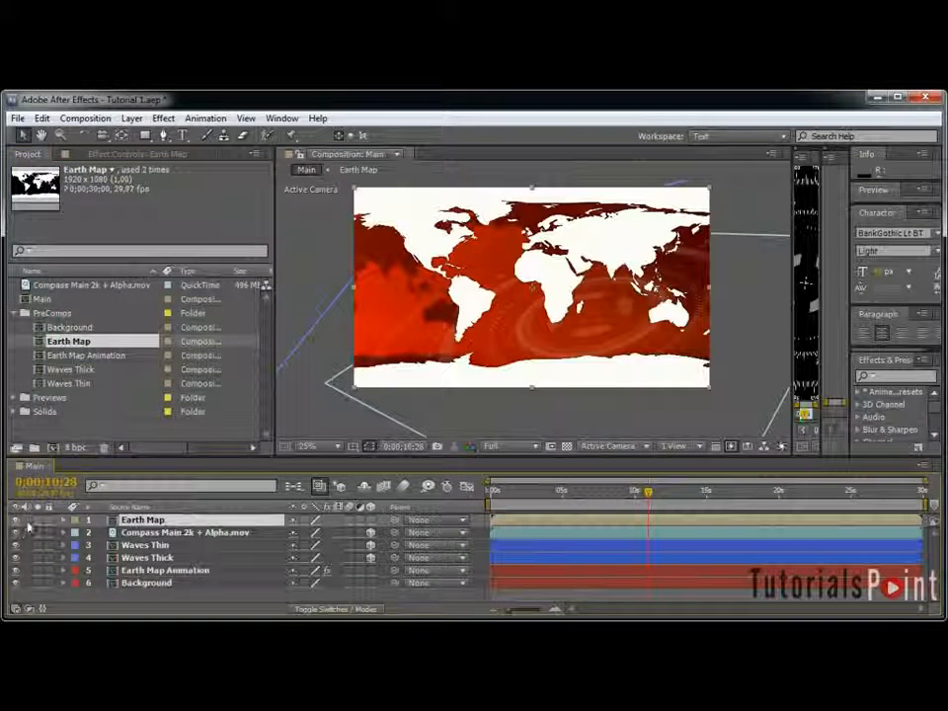
Step: Check the soloed Earth Map layer's transparent areas at another time using the transparency grid
drag(577, 501, 658, 494)
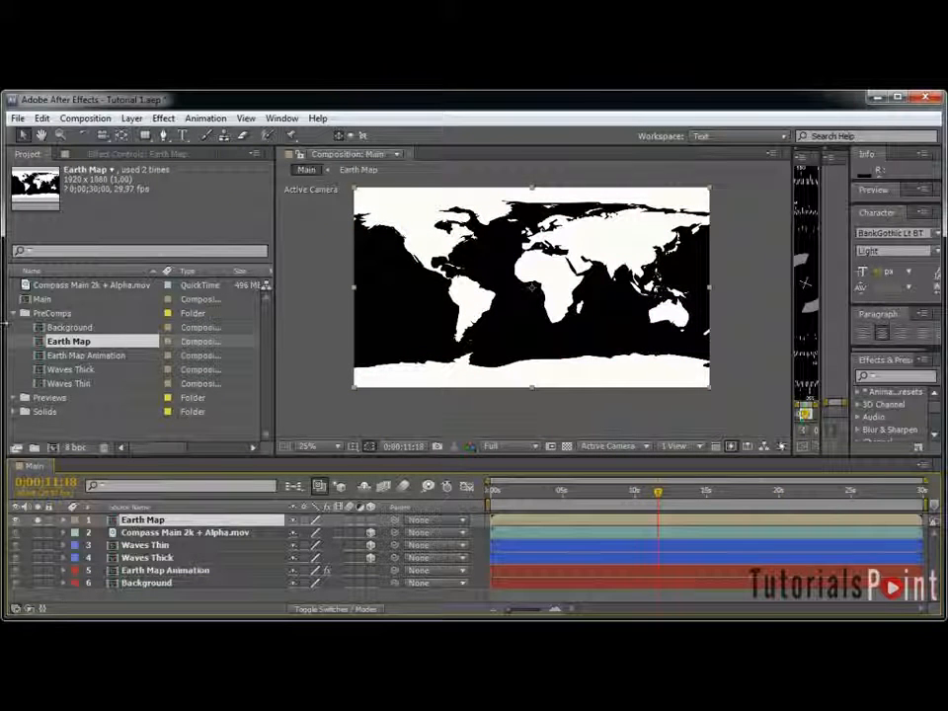
click(566, 448)
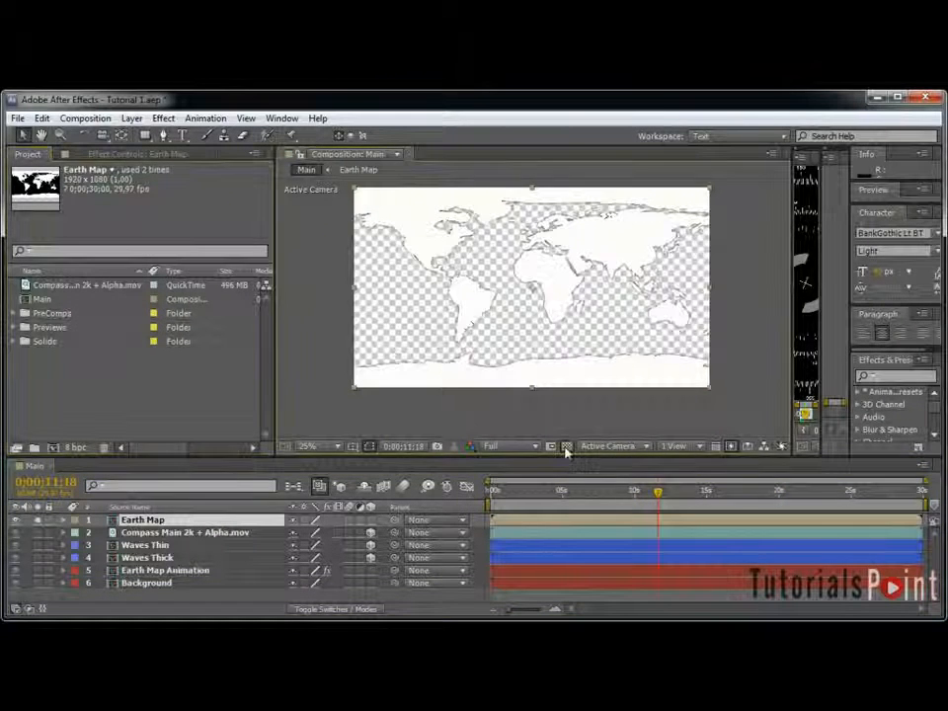
click(566, 448)
click(163, 118)
mouse_move(198, 630)
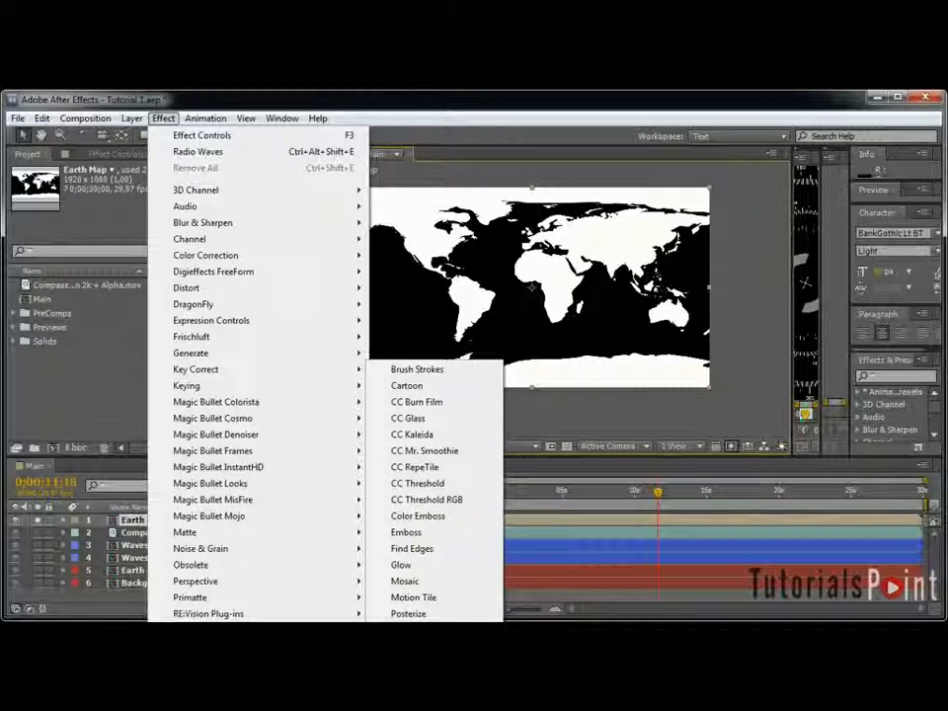
mouse_move(198, 630)
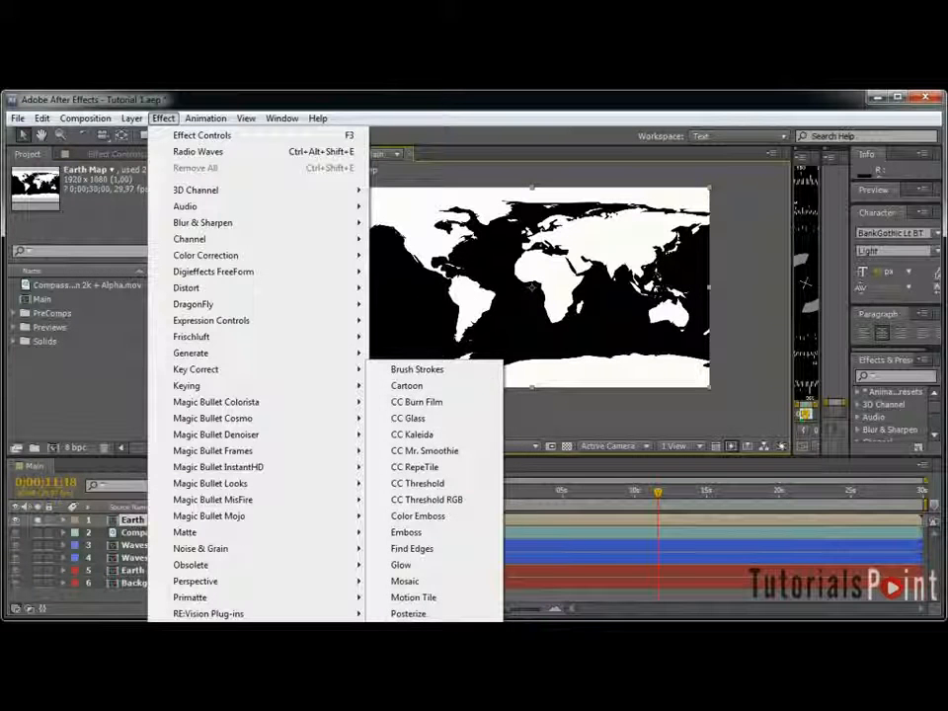
click(898, 380)
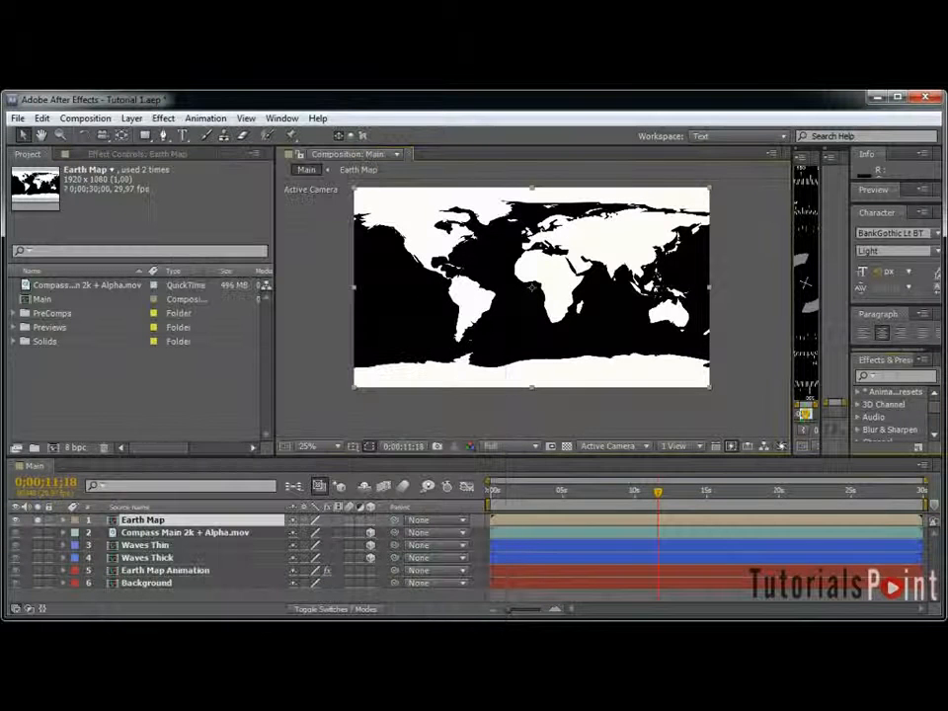
Step: Search the effects for "cc sphe" and apply CC Sphere to the Earth Map layer
drag(850, 374, 684, 373)
click(857, 372)
text(cc)
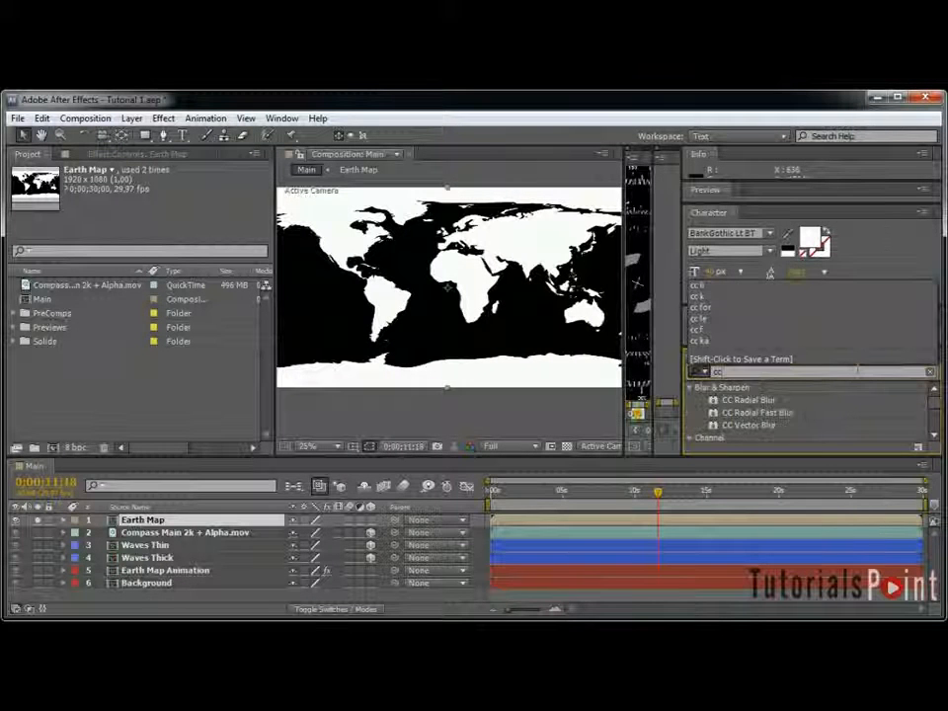
text( sphe)
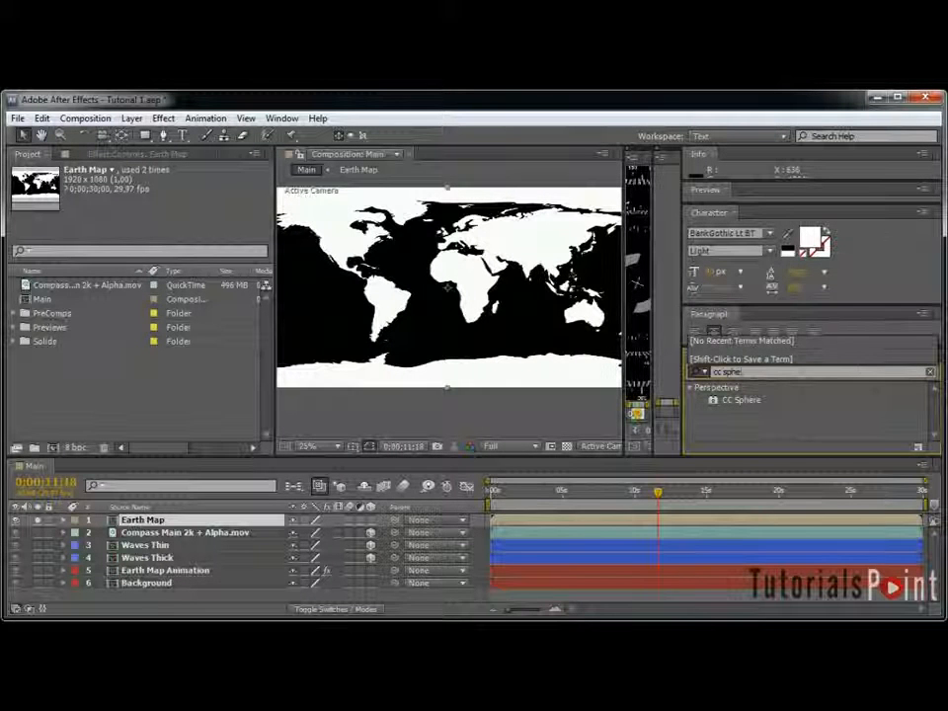
drag(731, 405, 212, 520)
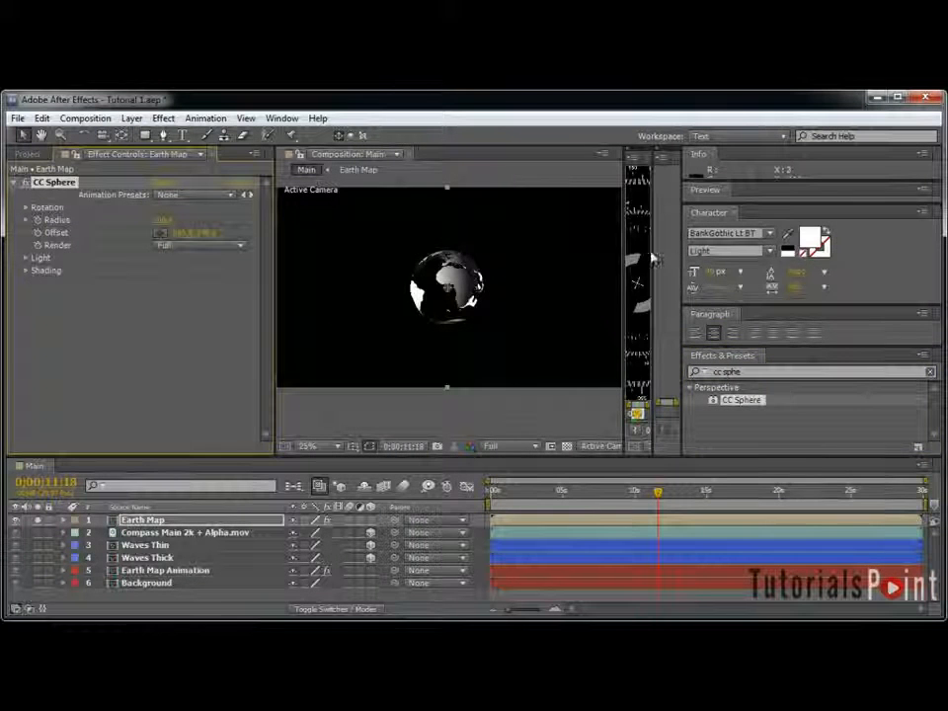
Step: Close the Compass Main 2k + Alpha.mov footage viewer to give the Main composition view more room
drag(653, 252, 812, 218)
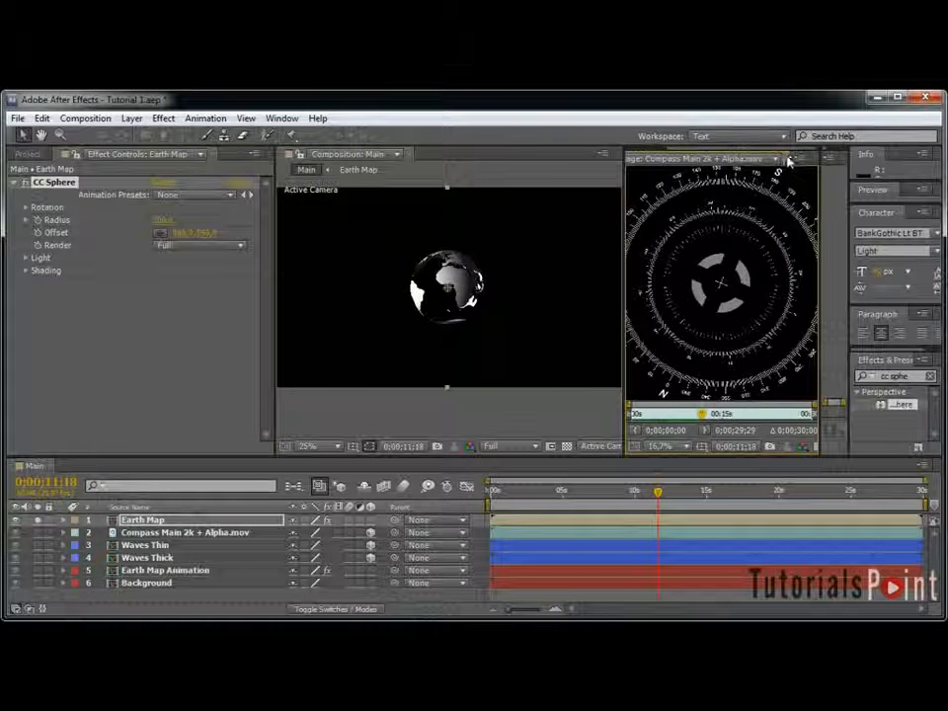
click(791, 160)
scroll(566, 256, up, 2)
drag(593, 255, 574, 297)
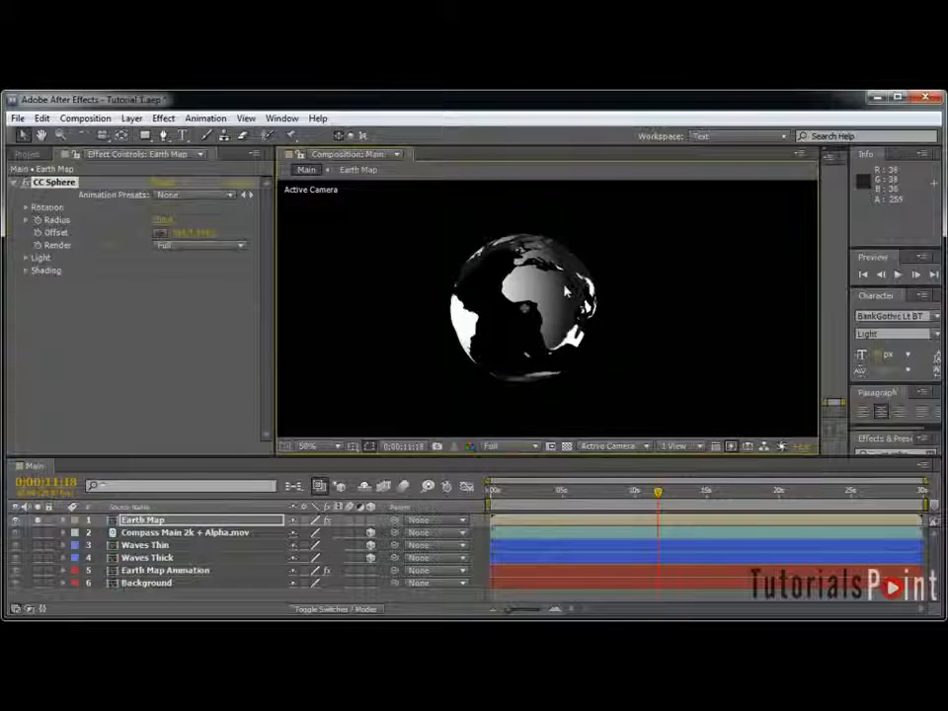
Step: Set the CC Sphere Radius on the Earth Map layer to 600
click(594, 493)
drag(593, 497, 556, 493)
drag(164, 220, 260, 228)
click(165, 220)
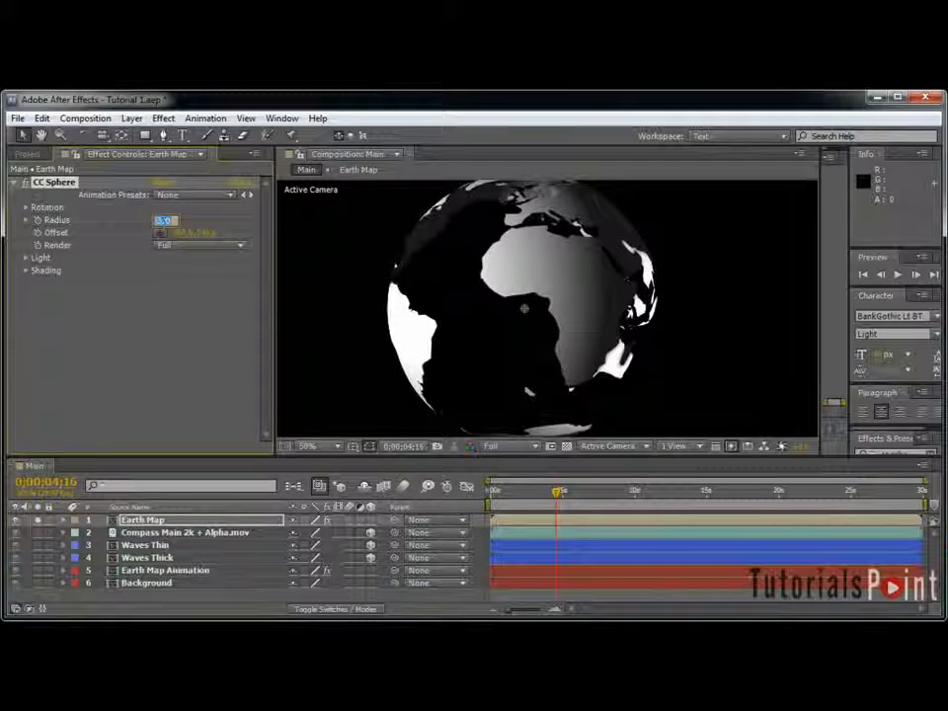
text(600)
key(Return)
scroll(685, 317, down, 2)
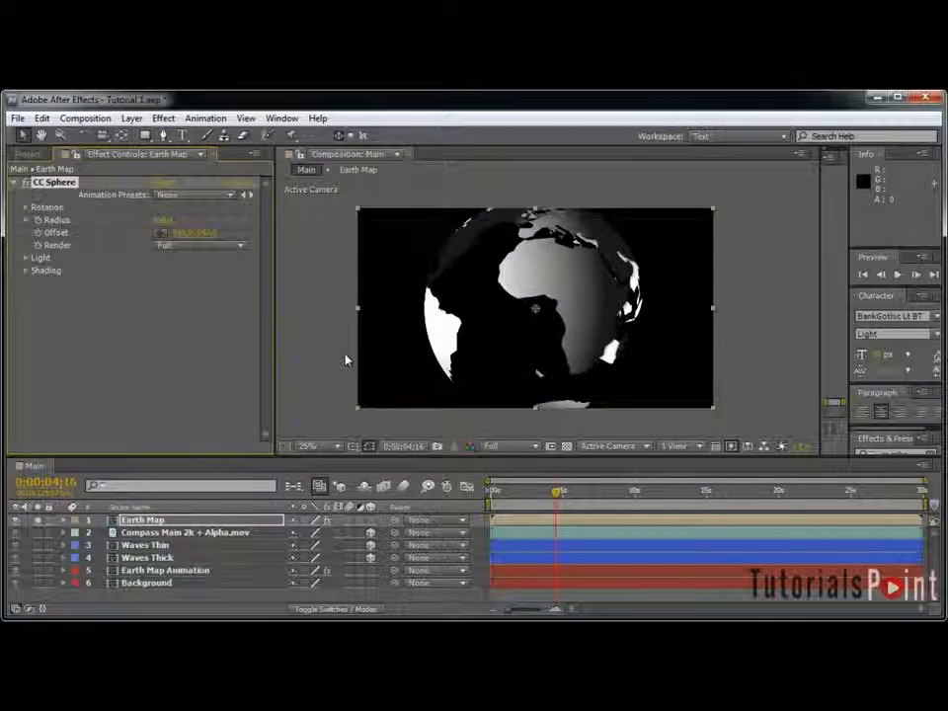
Step: Animate the CC Sphere Rotation Y from the first frame to the last so the globe spins, and scrub to check
click(26, 220)
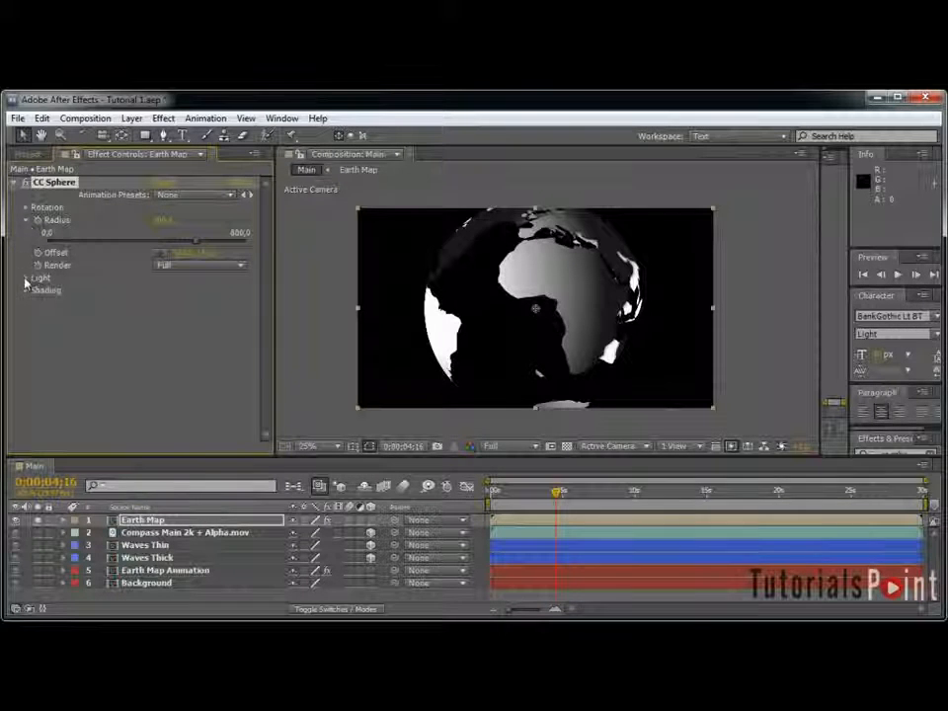
click(26, 278)
click(26, 208)
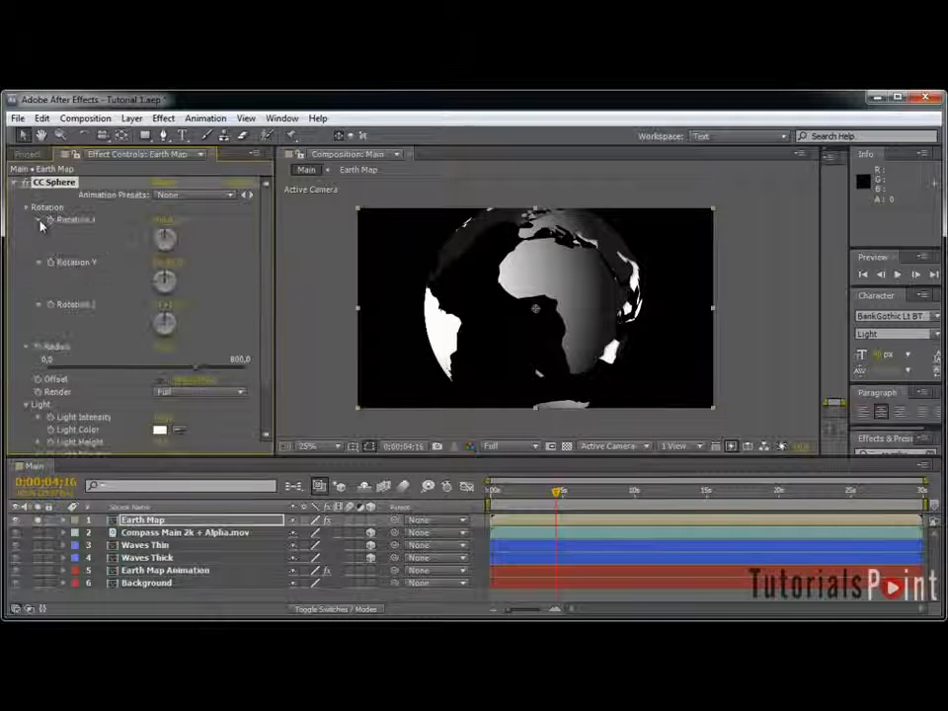
click(493, 491)
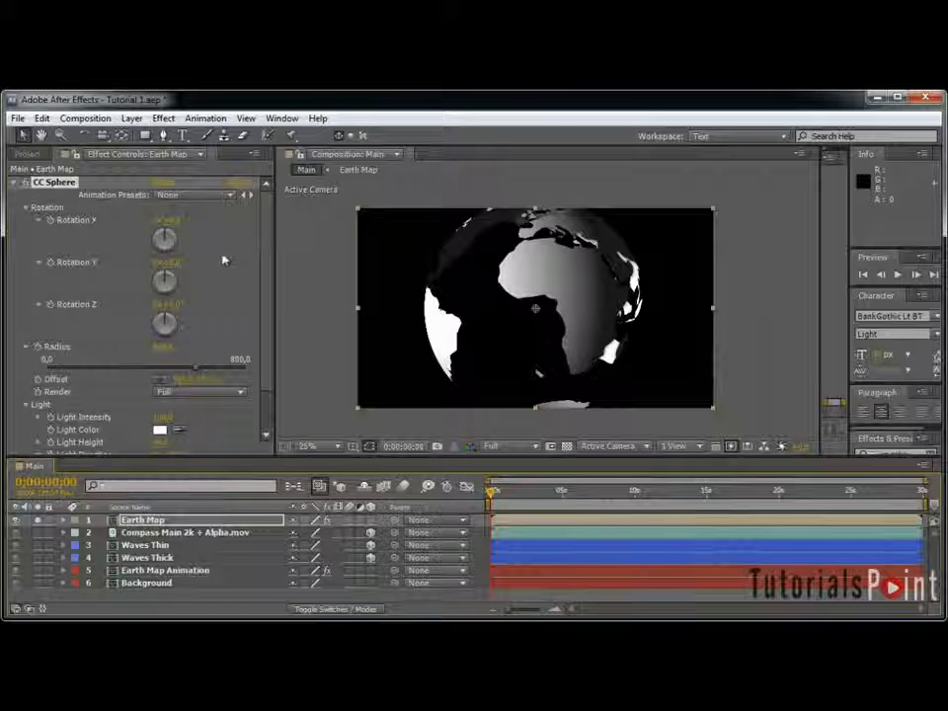
drag(213, 264, 178, 272)
key(ctrl+z)
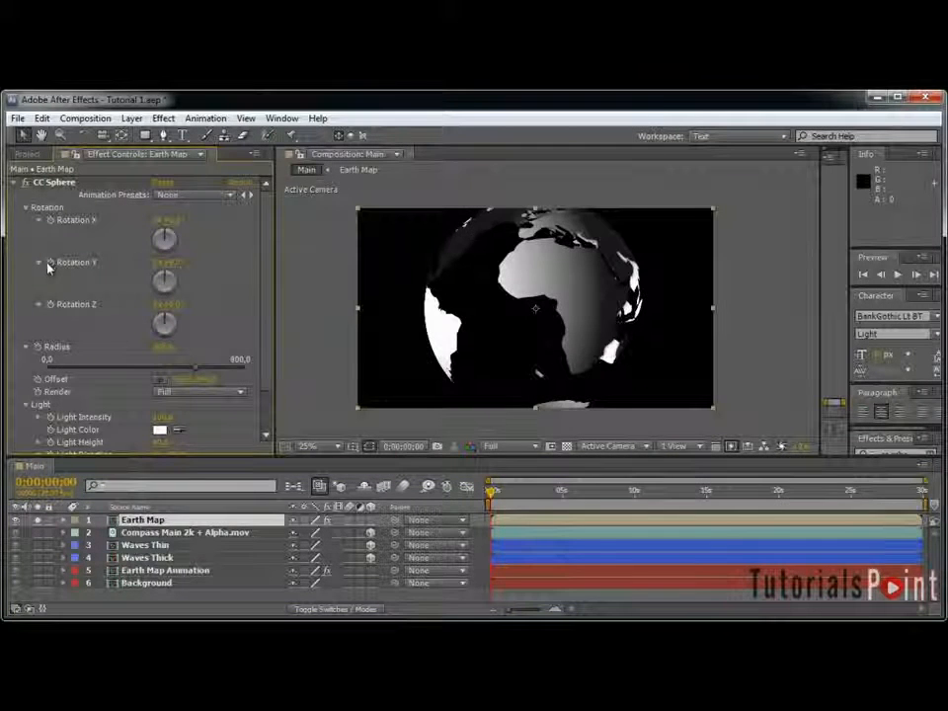
click(50, 263)
key(End)
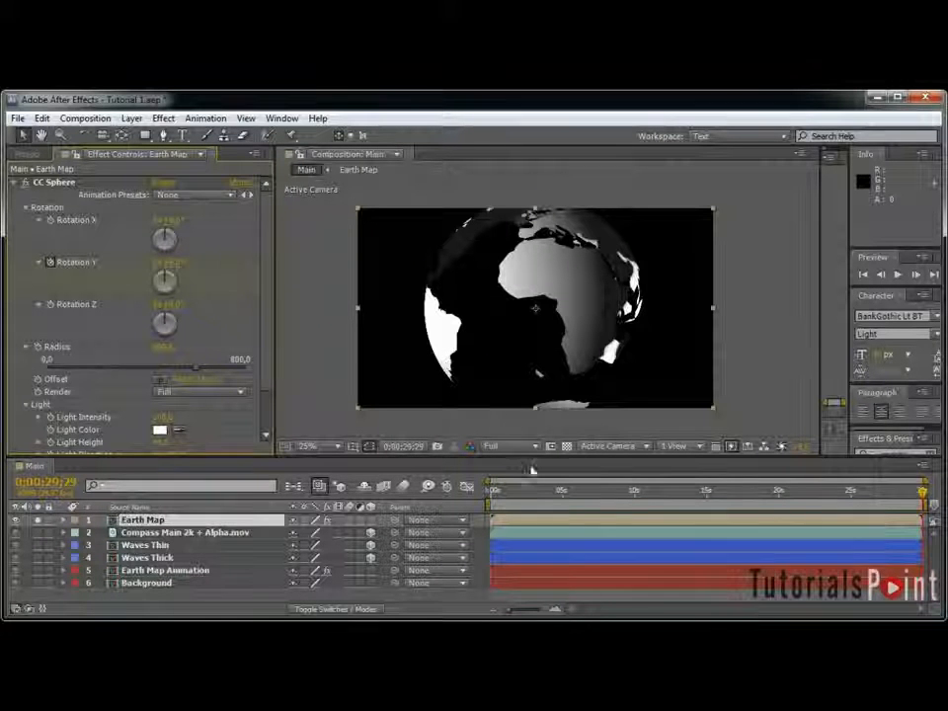
drag(537, 493, 707, 494)
Step: Set the horizontal Offset of the CC Sphere to 0 and scrub through the globe's rotation
click(208, 381)
click(188, 381)
text(0)
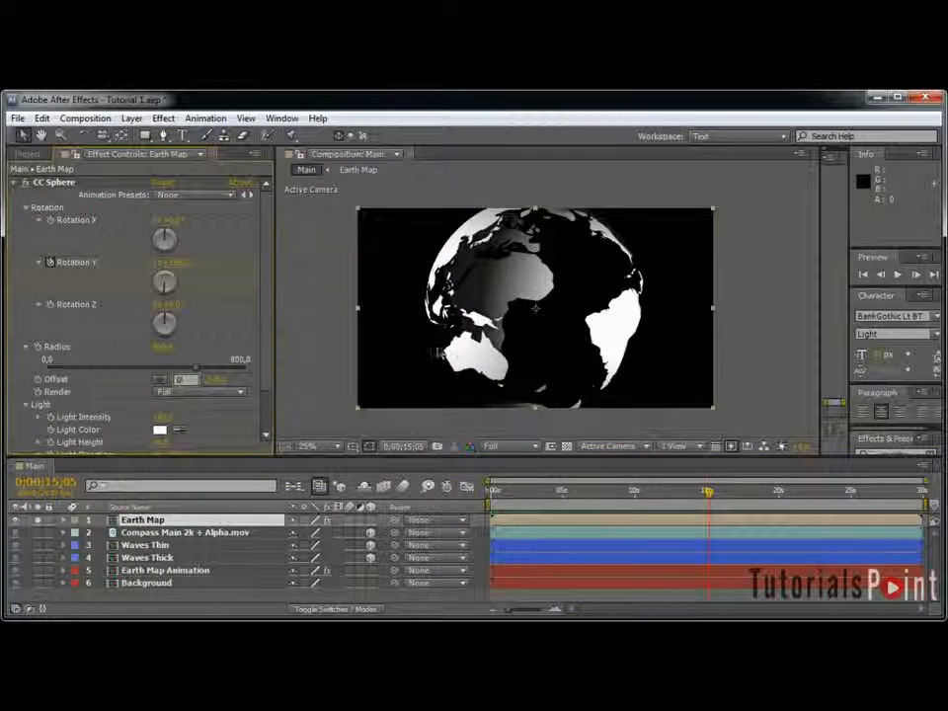
key(Return)
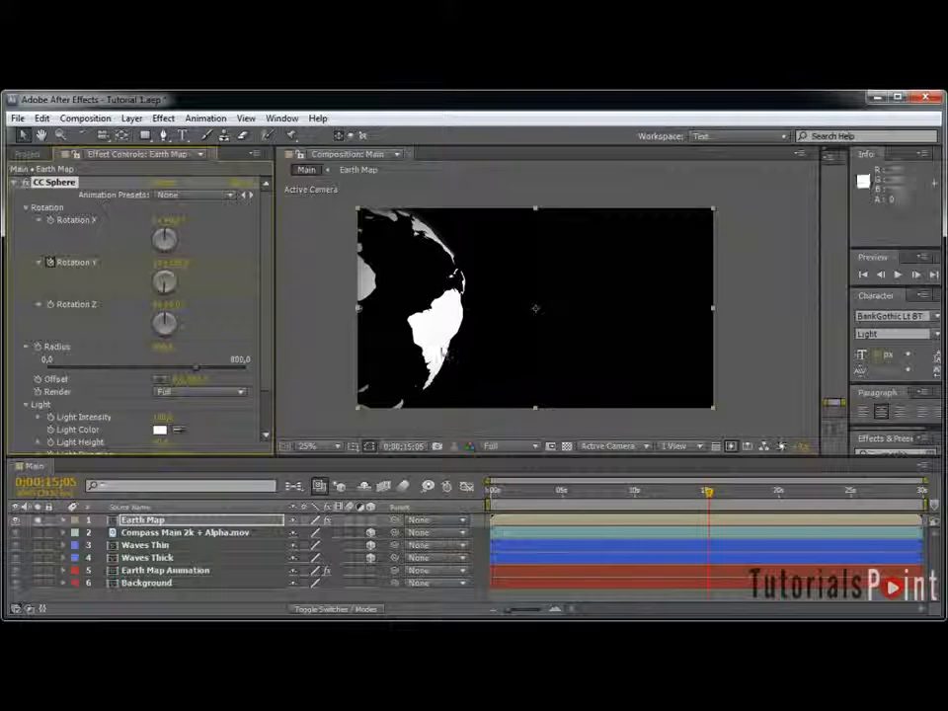
drag(527, 494, 557, 497)
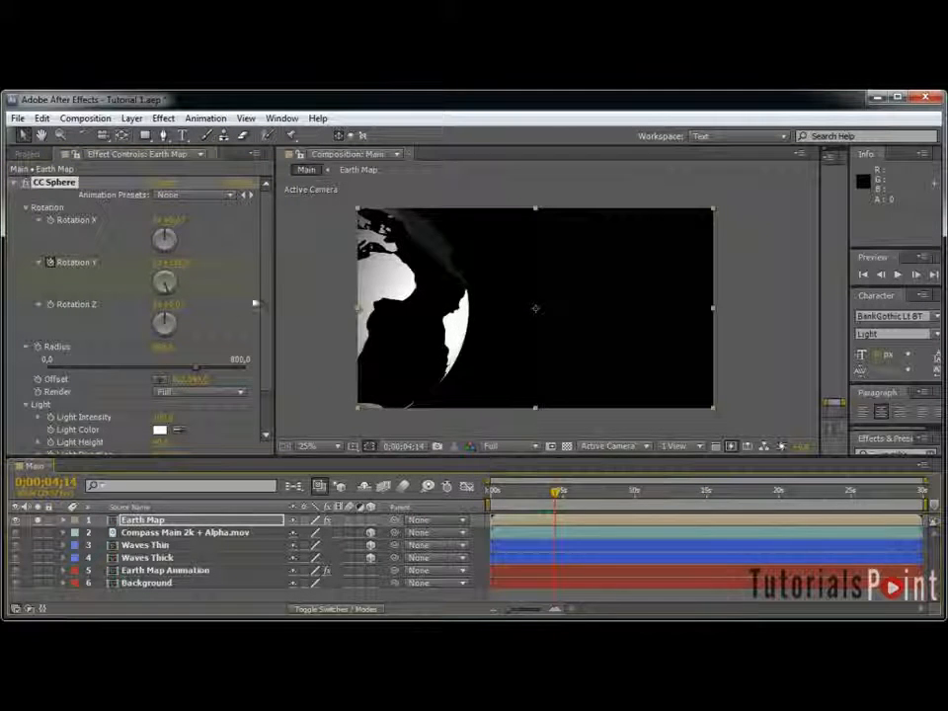
Step: Set the CC Sphere Light Height to 100 and look through the effect's Shading settings
scroll(262, 316, down, 3)
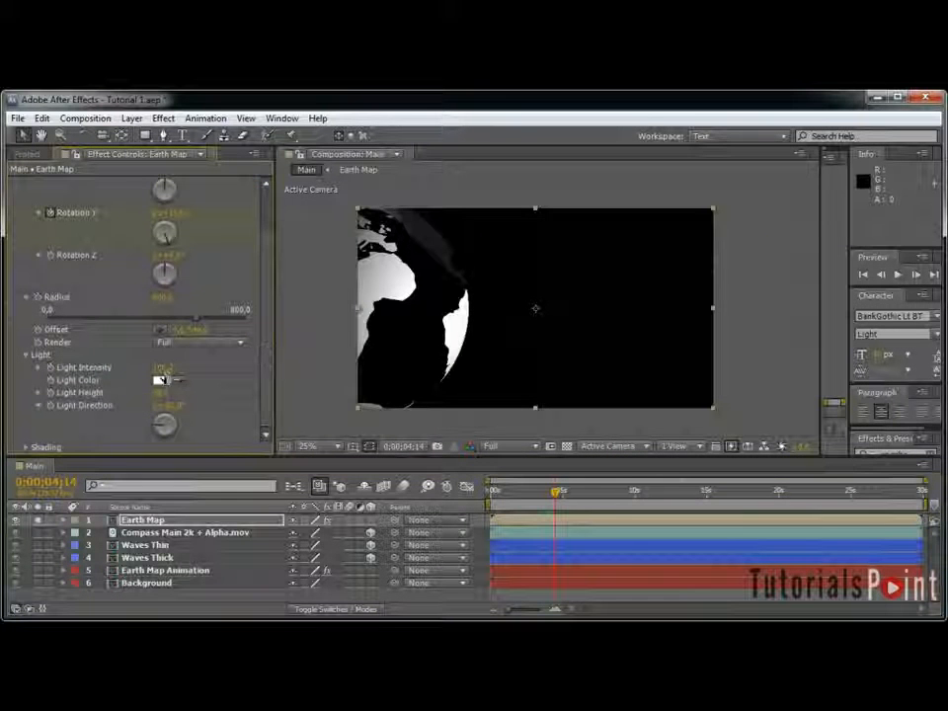
drag(166, 406, 577, 391)
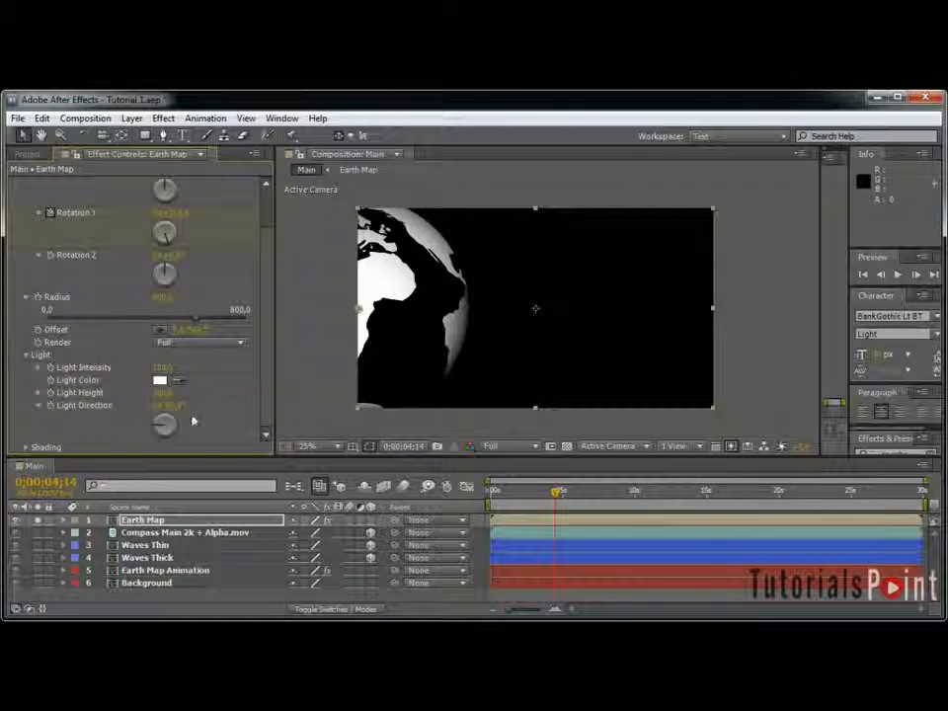
click(27, 448)
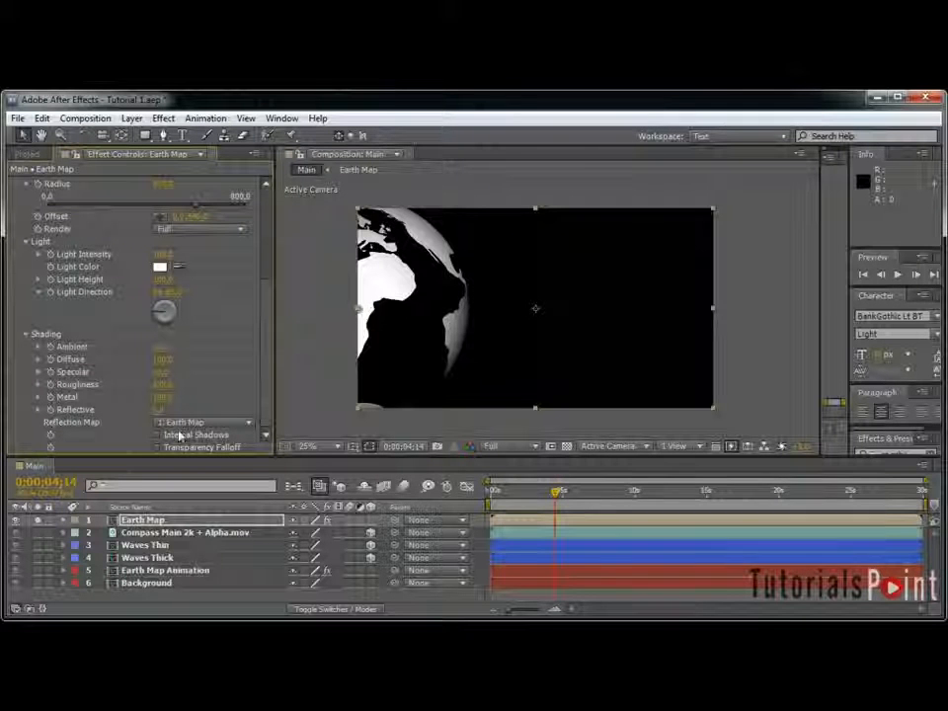
scroll(136, 205, up, 5)
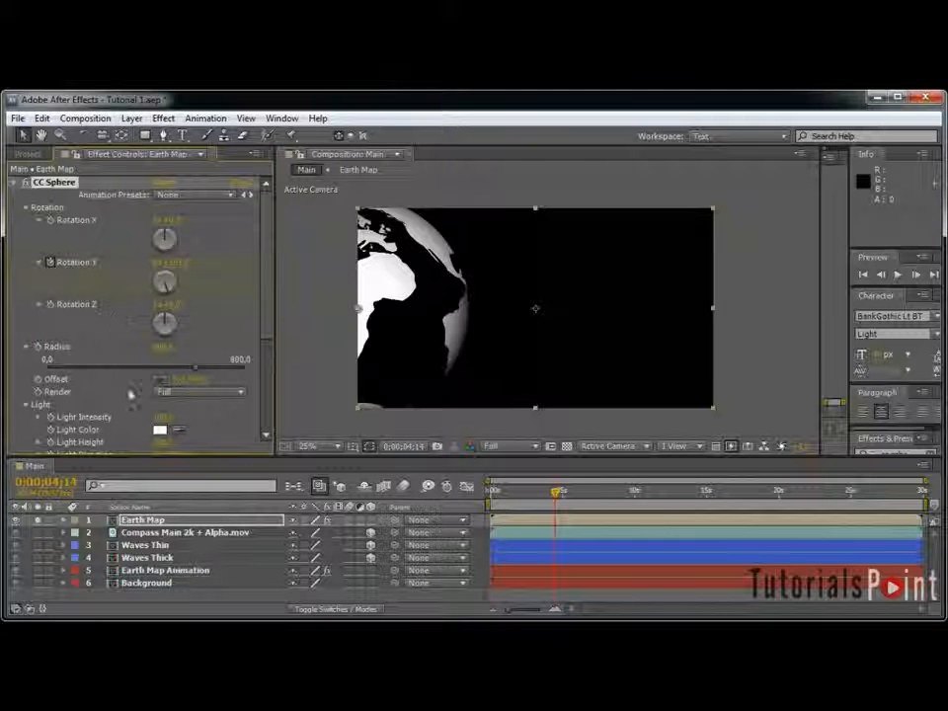
Step: Set the CC Sphere Render mode to Outside and check the globe at a nearby time
click(211, 391)
click(211, 423)
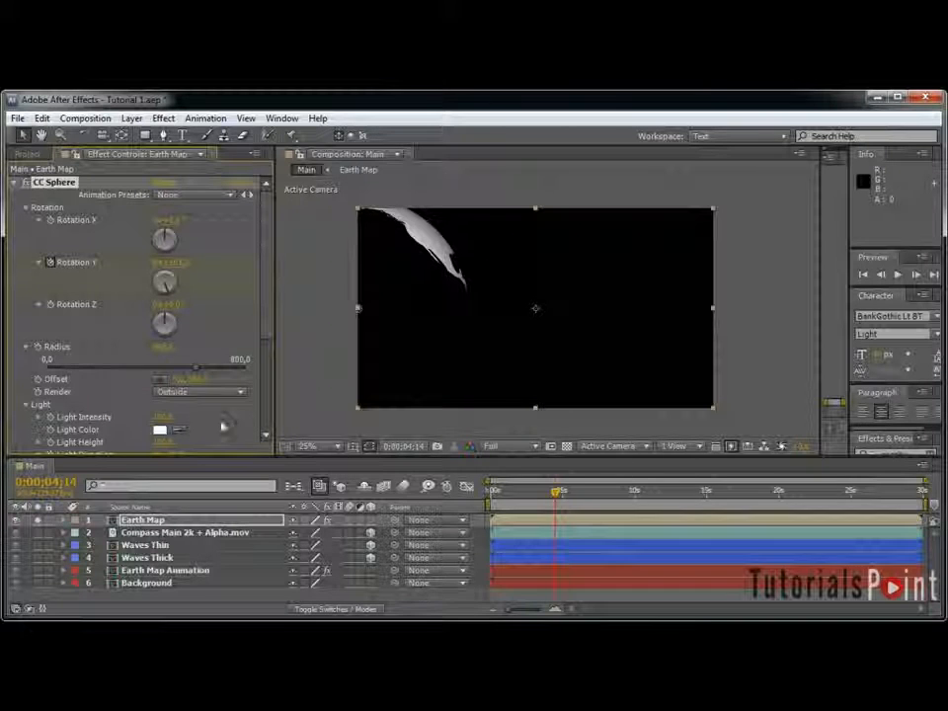
mouse_move(556, 491)
mouse_down()
mouse_move(494, 497)
mouse_move(560, 497)
mouse_up()
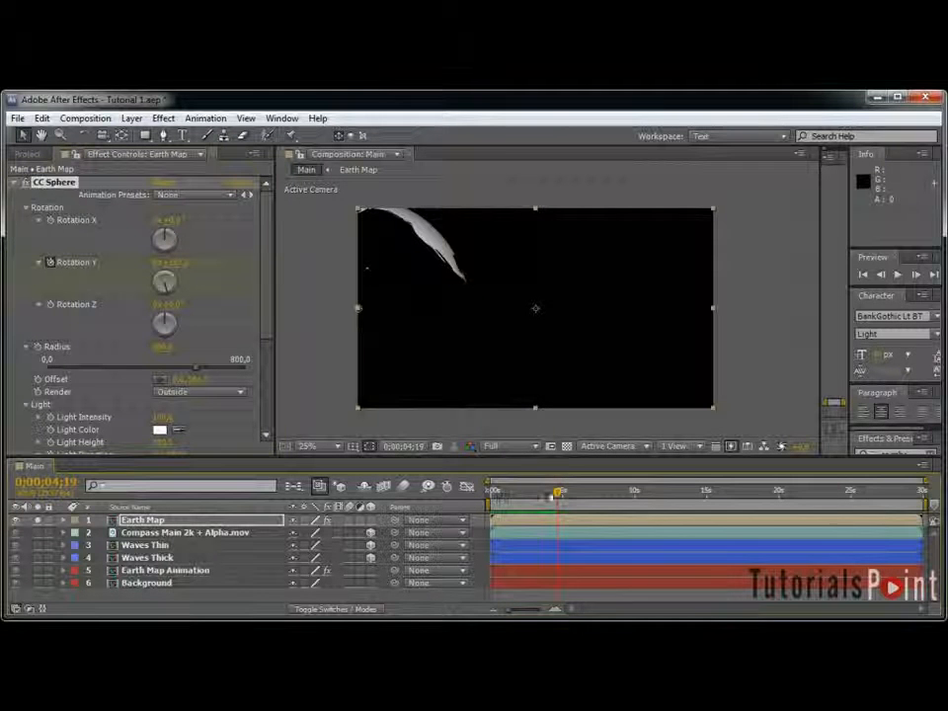
Step: Rename the Earth Map layer as Earth Map Outside and lower its opacity
click(243, 523)
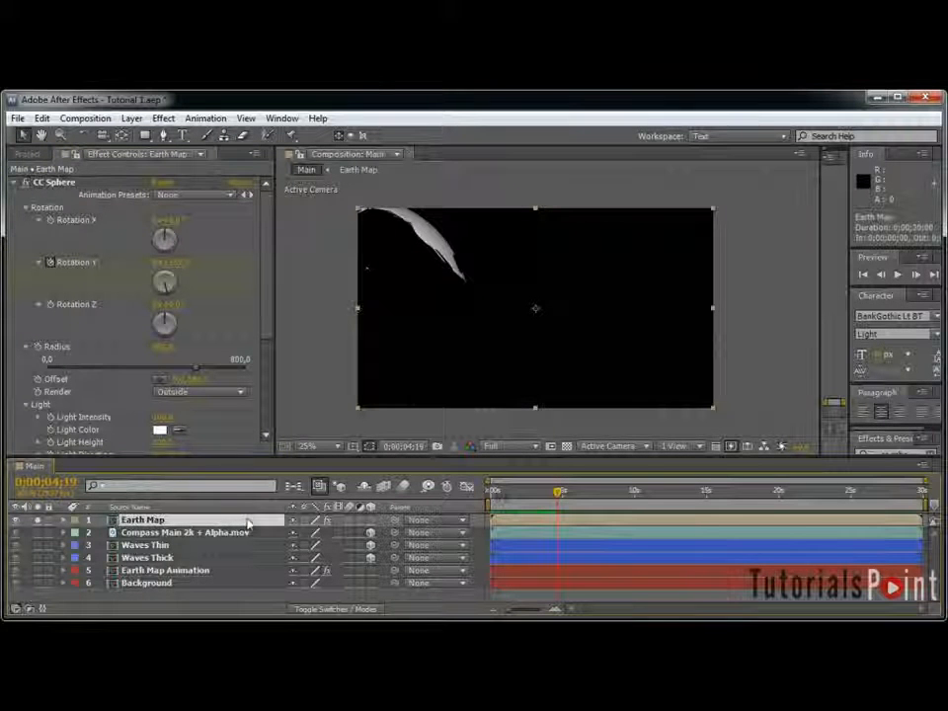
key(Return)
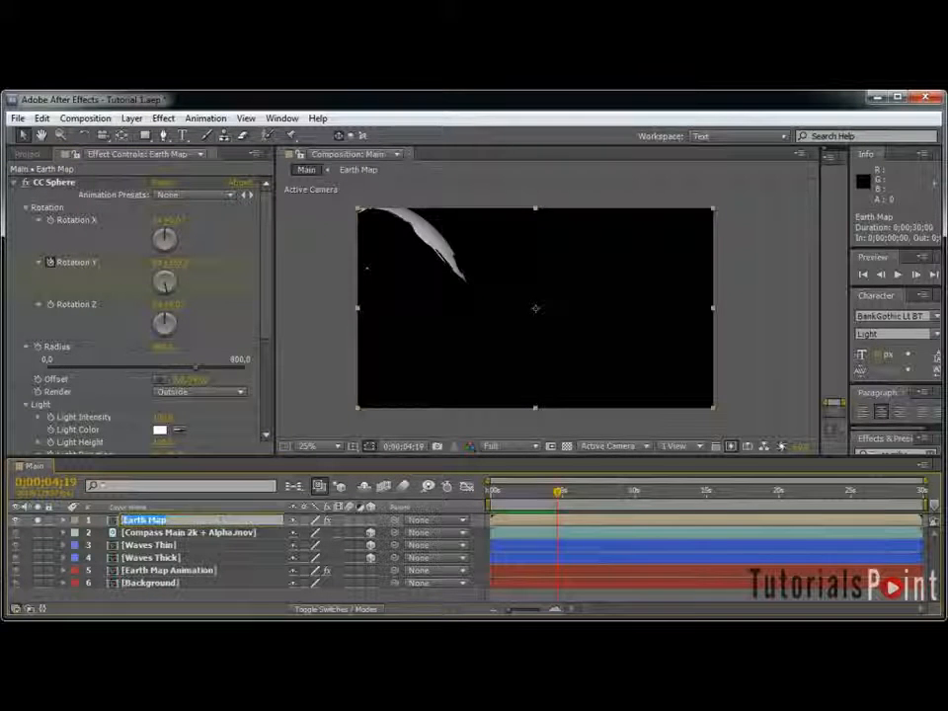
text(Outside)
key(Return)
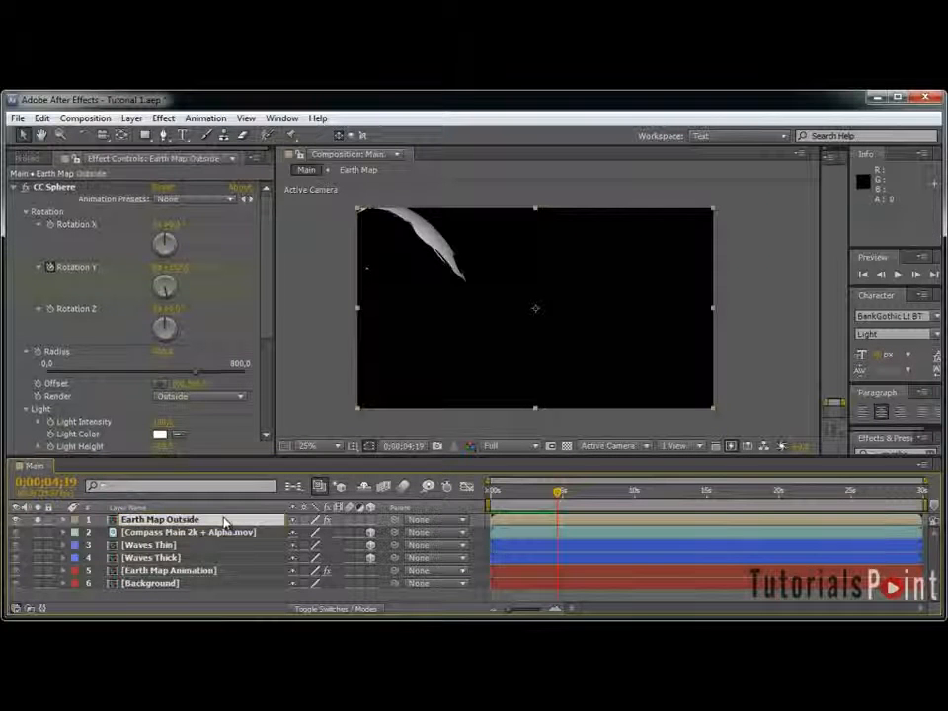
key(t)
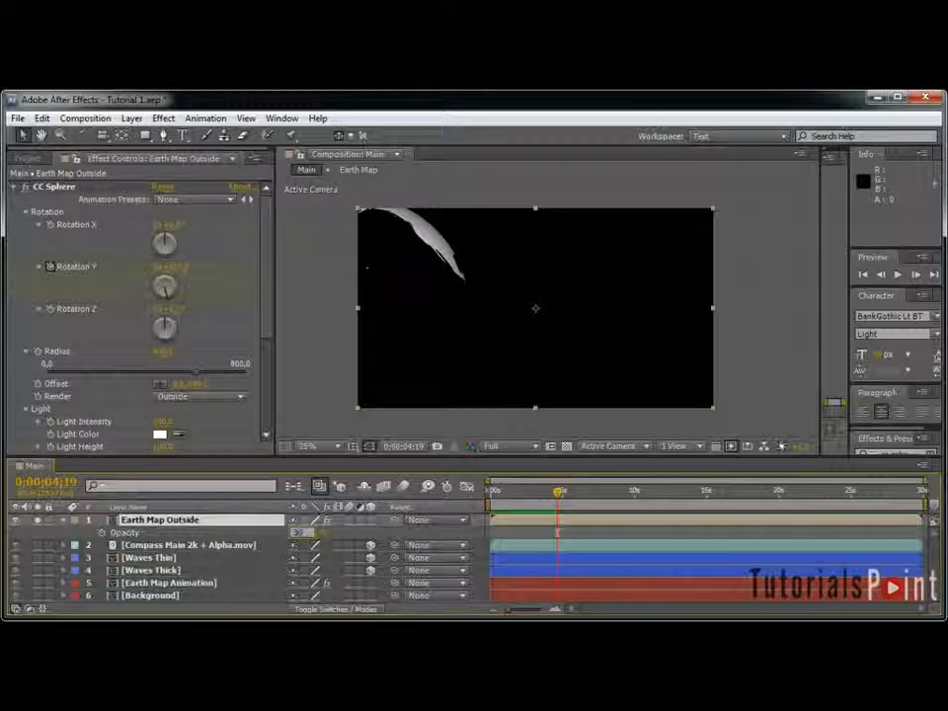
key(Return)
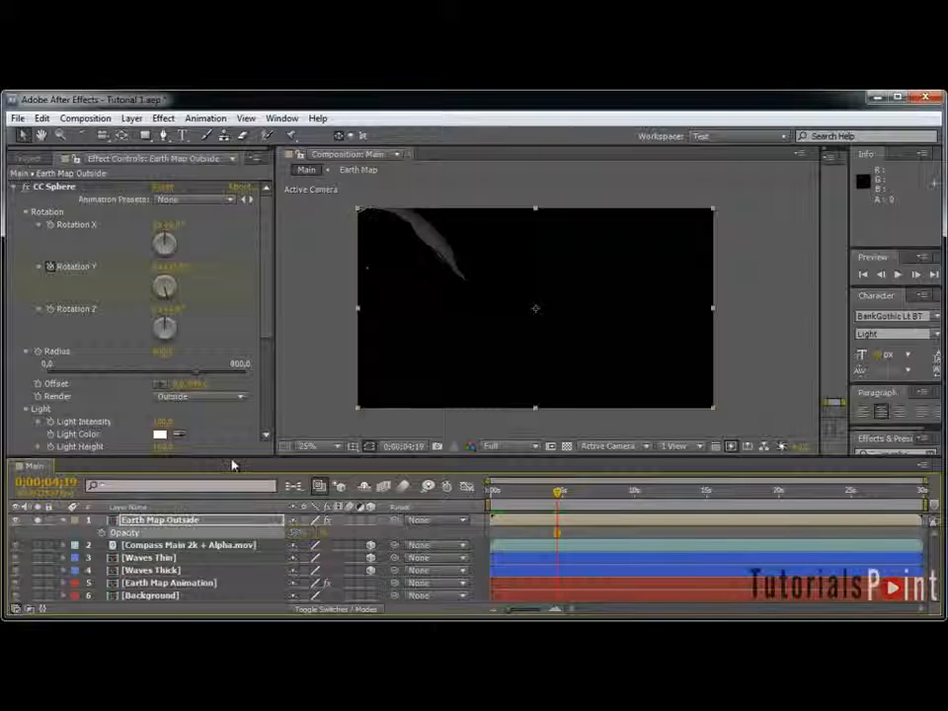
Step: Duplicate the Earth Map Outside layer and set the duplicate's CC Sphere Render mode to Inside
click(214, 521)
key(ctrl+d)
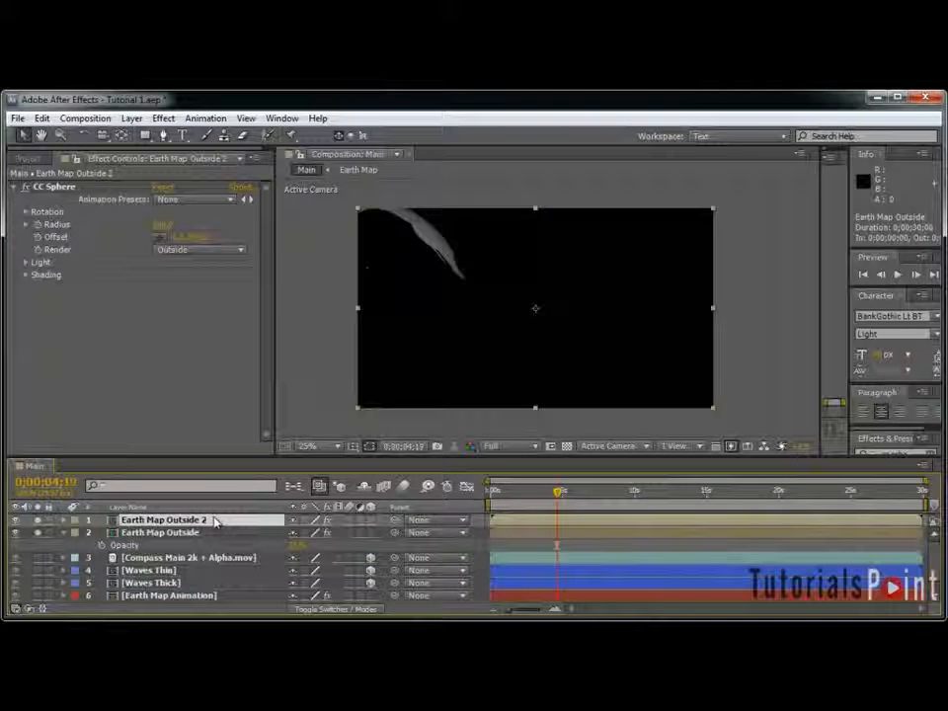
click(202, 252)
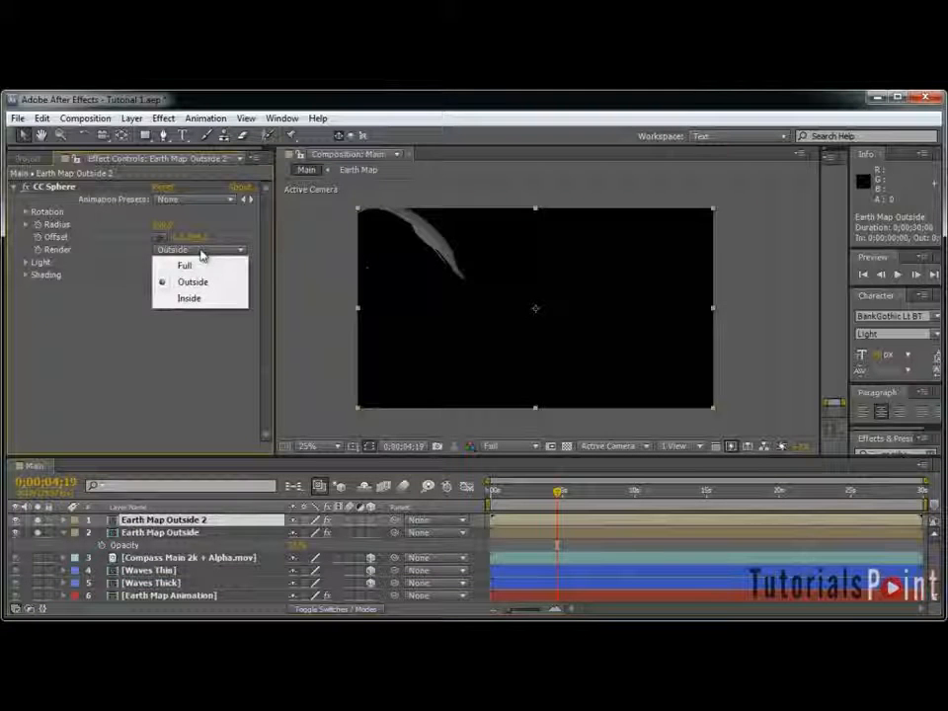
click(185, 298)
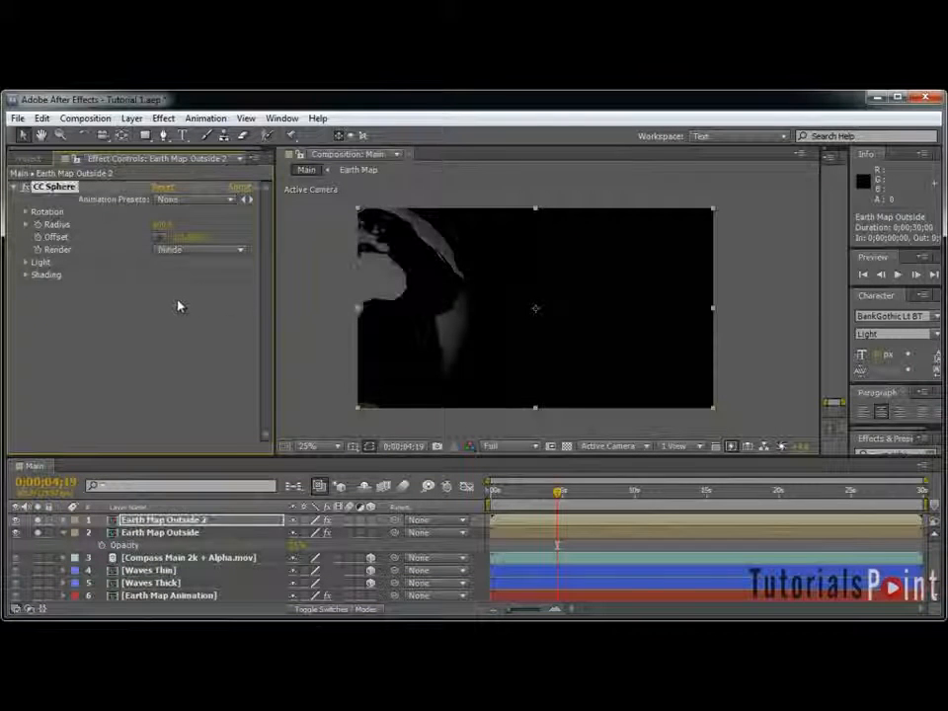
click(455, 532)
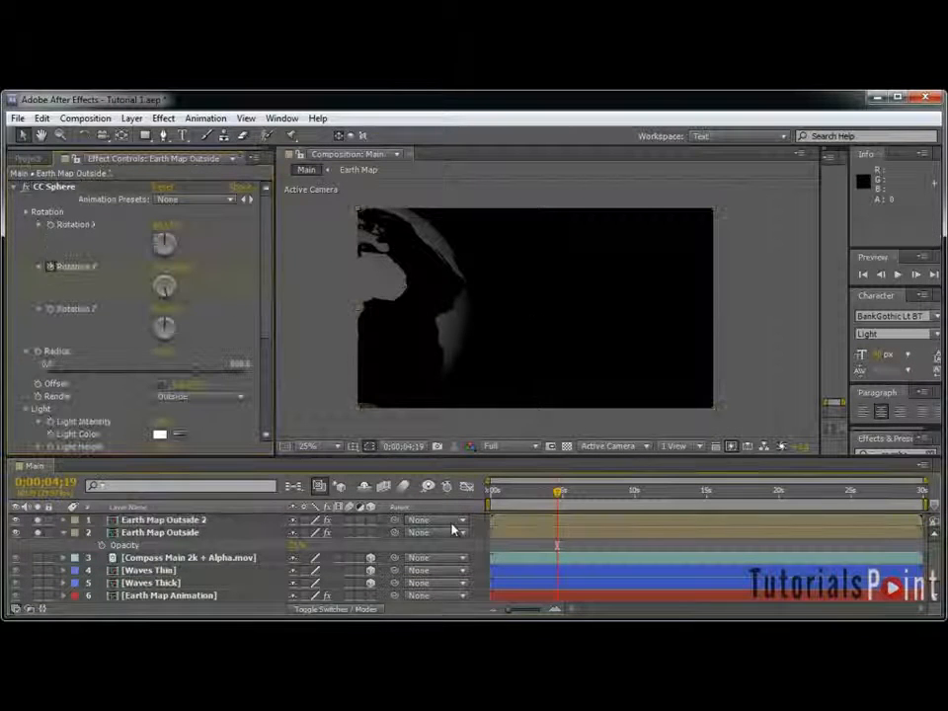
Step: Rename the duplicated globe layer Earth Map Outside 2 as Earth Map Inside
click(170, 520)
key(Return)
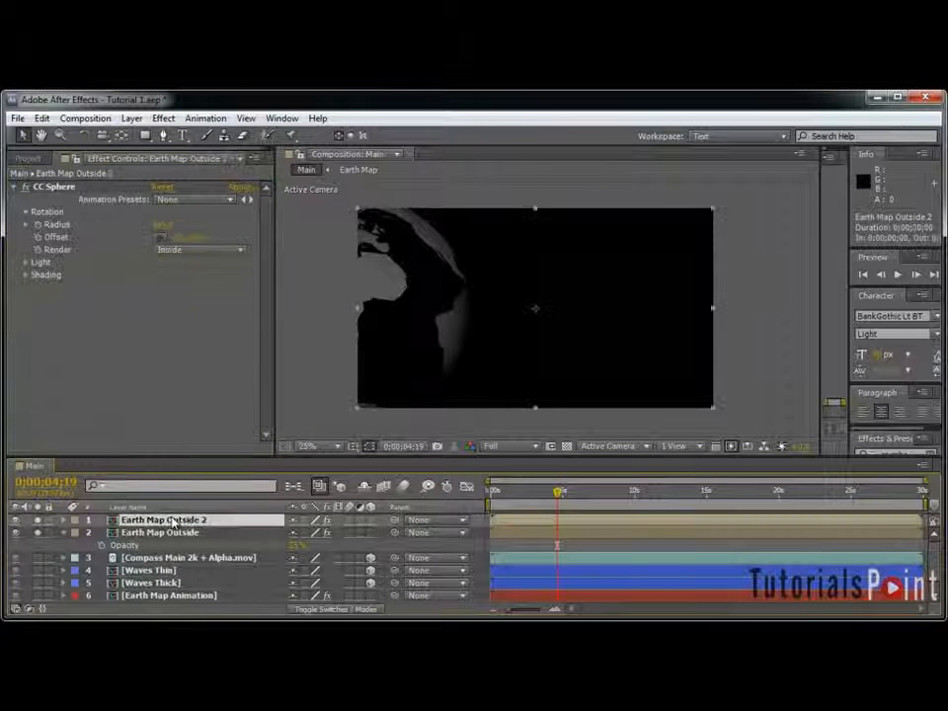
drag(209, 521, 183, 532)
text(Inside)
key(Return)
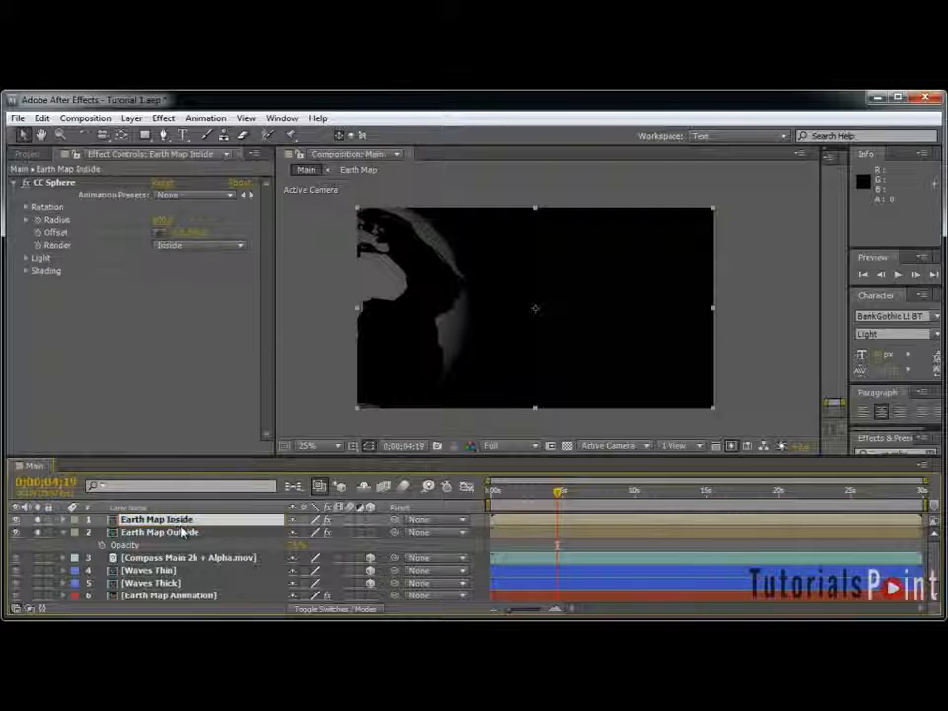
Step: Lower the Earth Map Inside layer's opacity and move the layer below Earth Map Outside in the stack
key(t)
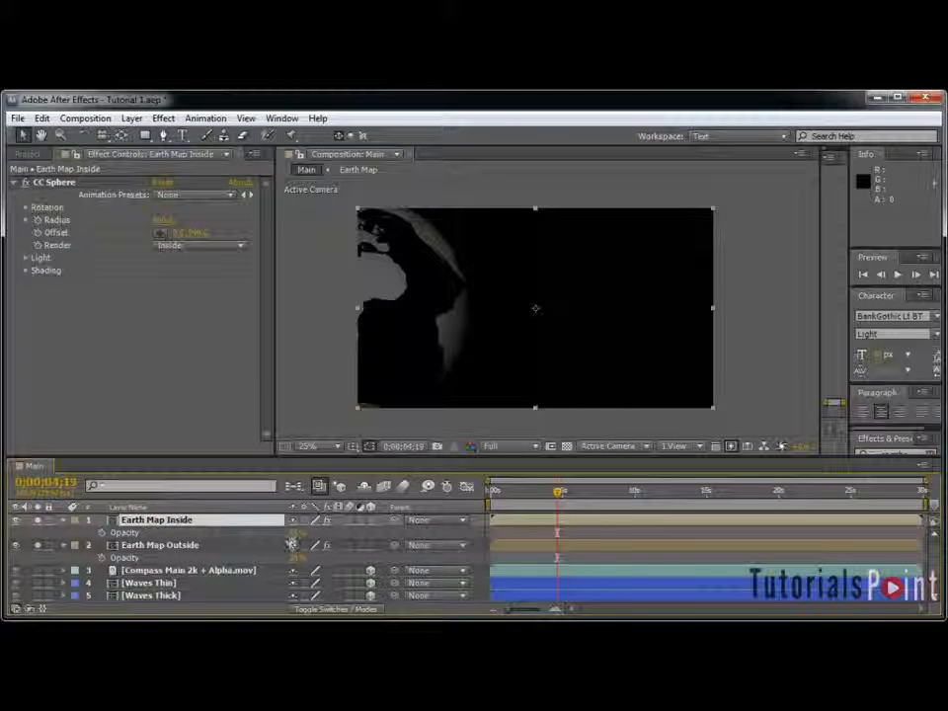
drag(300, 531, 297, 554)
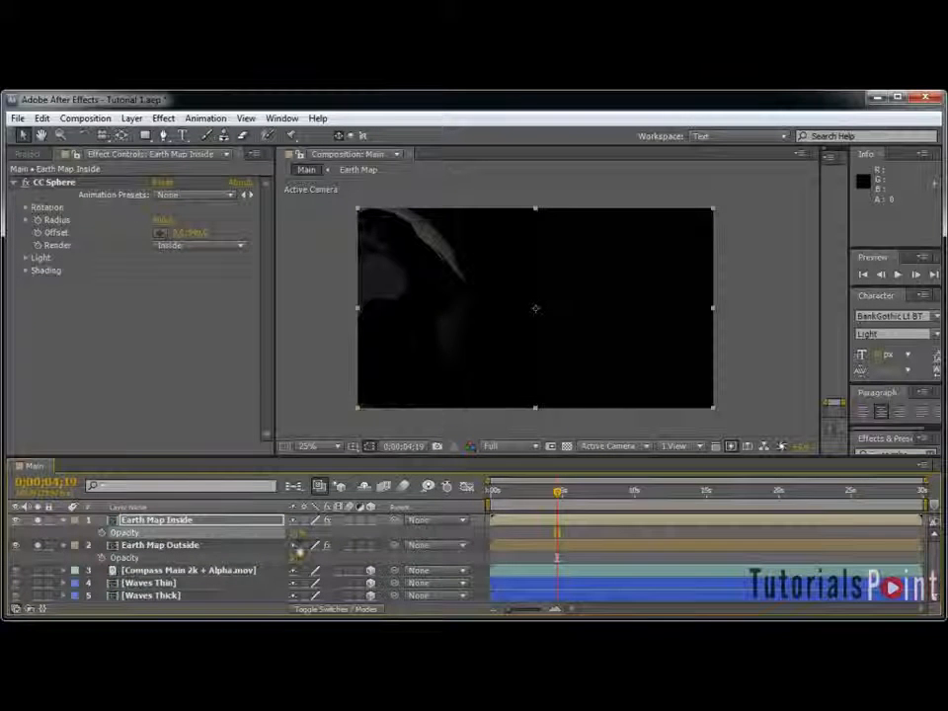
click(567, 446)
click(567, 446)
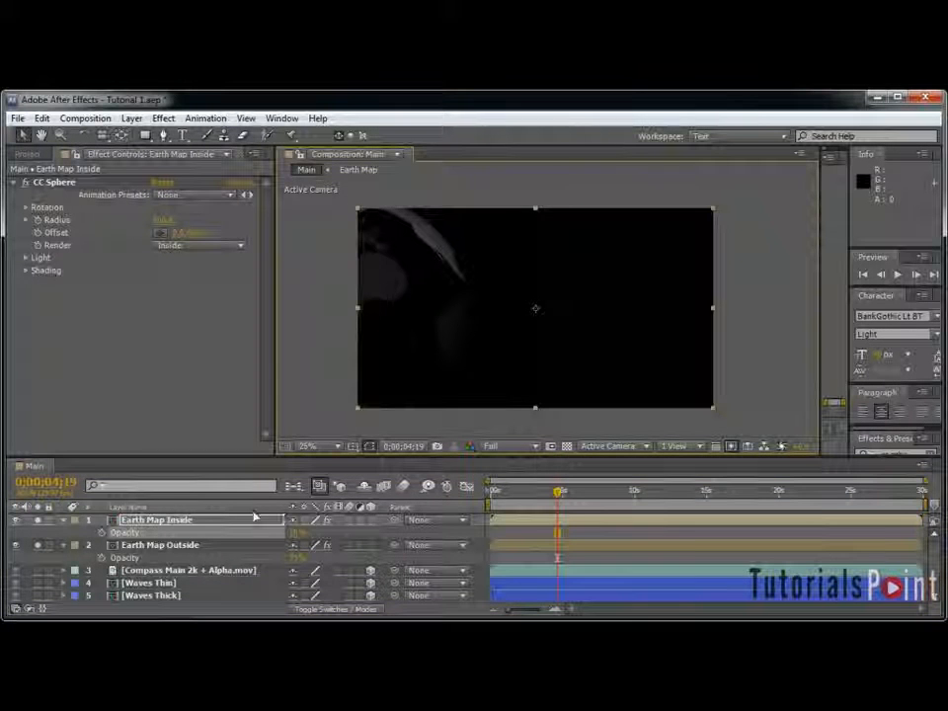
drag(197, 527, 222, 545)
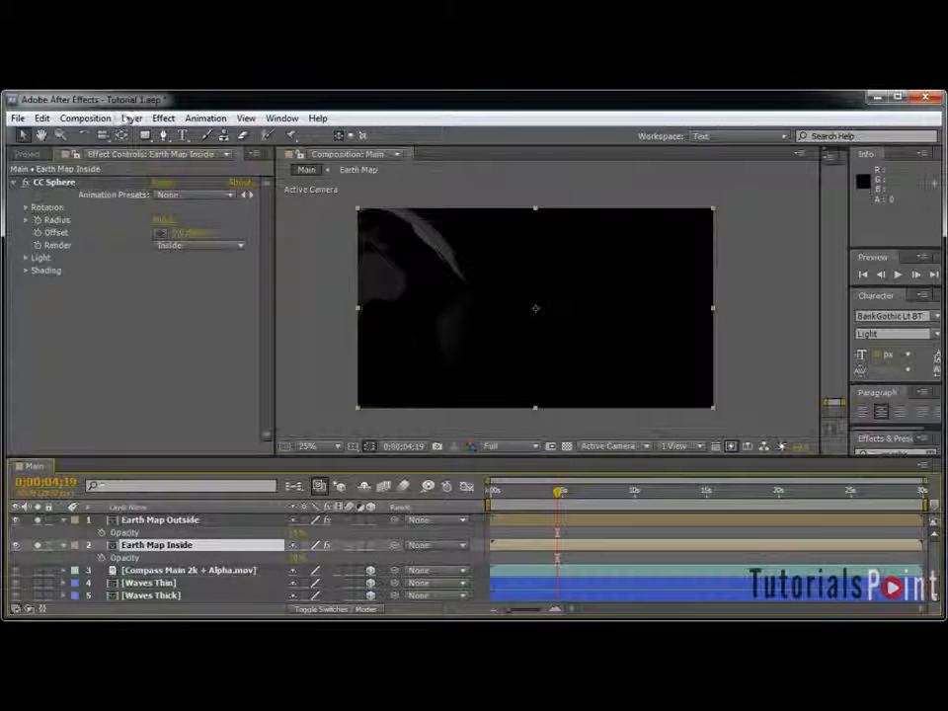
Step: Apply Camera Lens Blur to the Earth Map Inside layer and set its iris shape to Octagon
click(165, 118)
mouse_move(253, 228)
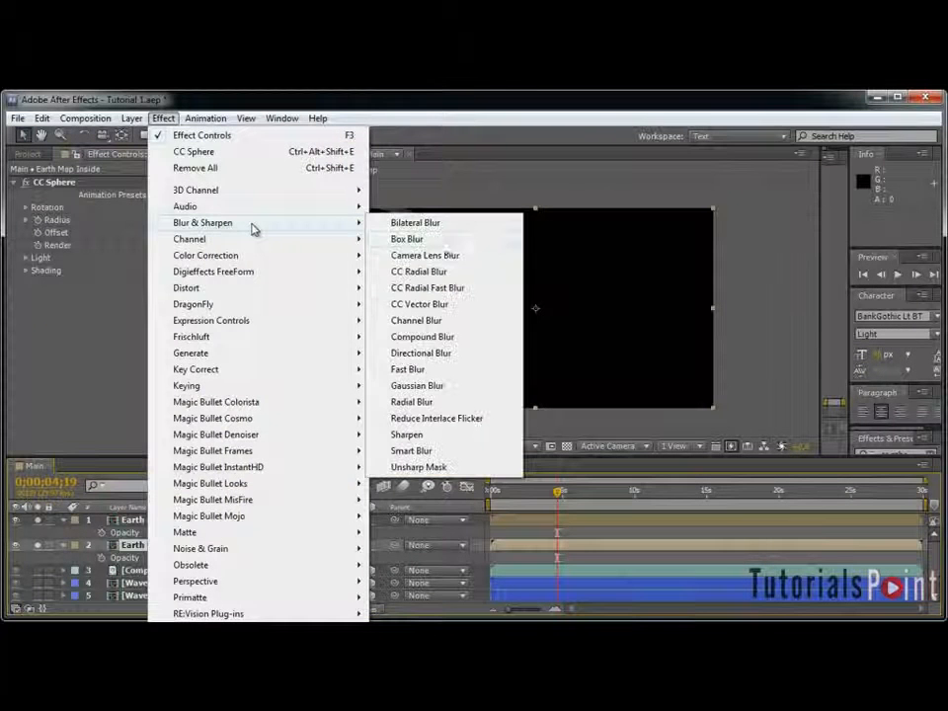
click(439, 259)
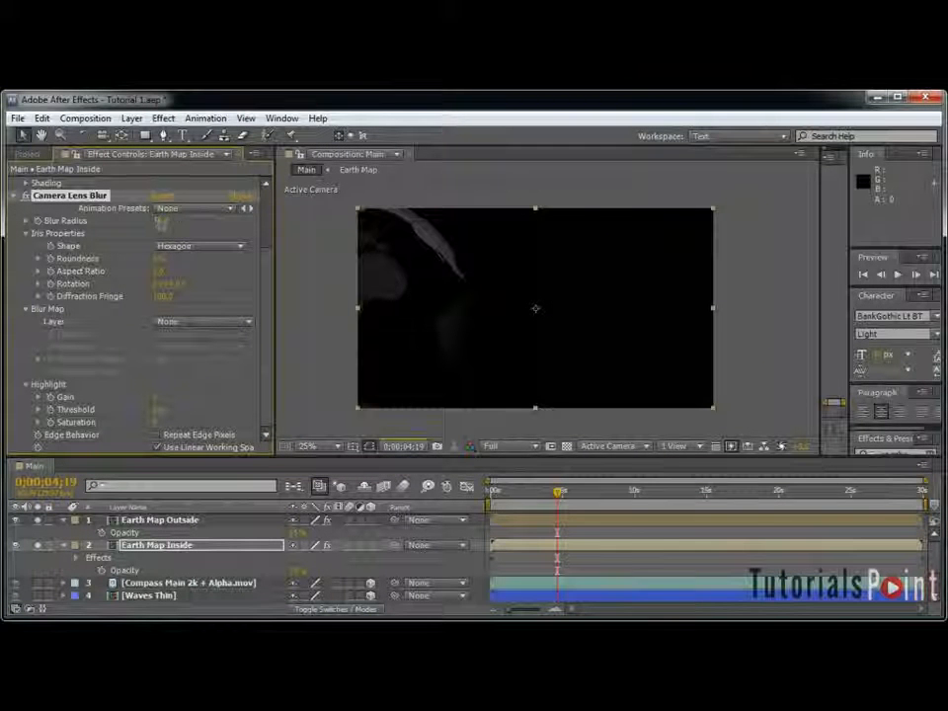
click(196, 246)
click(213, 346)
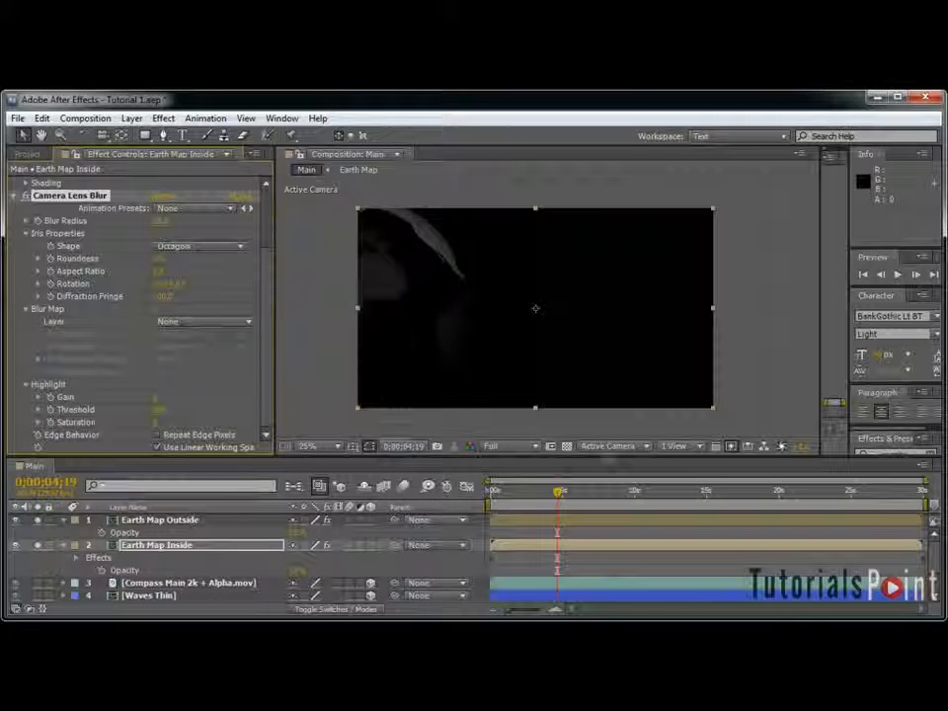
Step: Show the transparency grid, check the blurred Earth Map Inside layer on its own, and turn off solo for both Earth Map layers
click(568, 447)
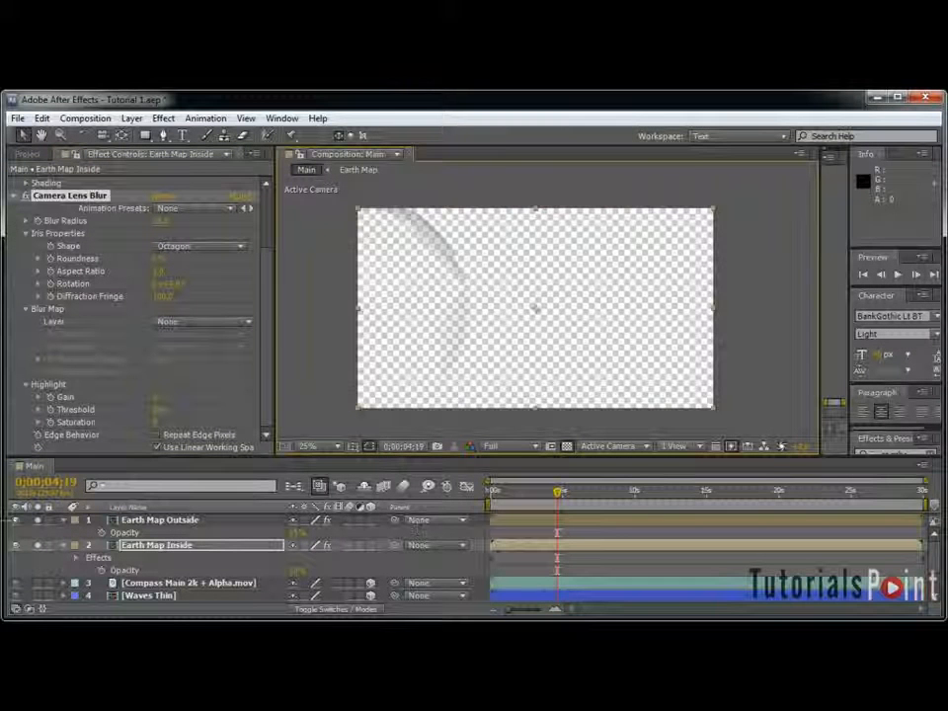
click(39, 544)
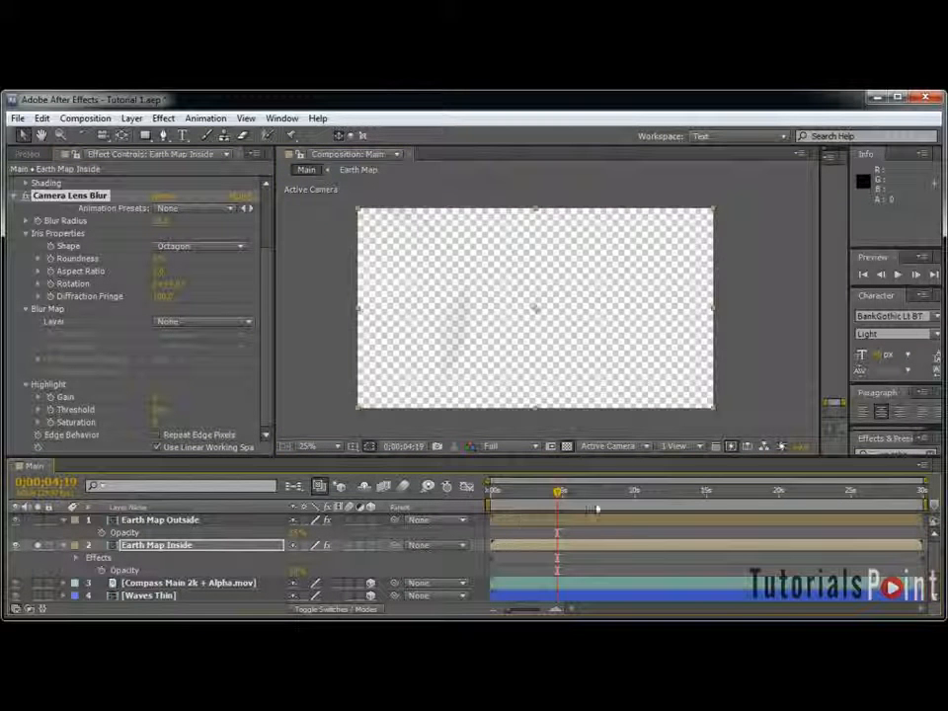
drag(599, 503, 661, 506)
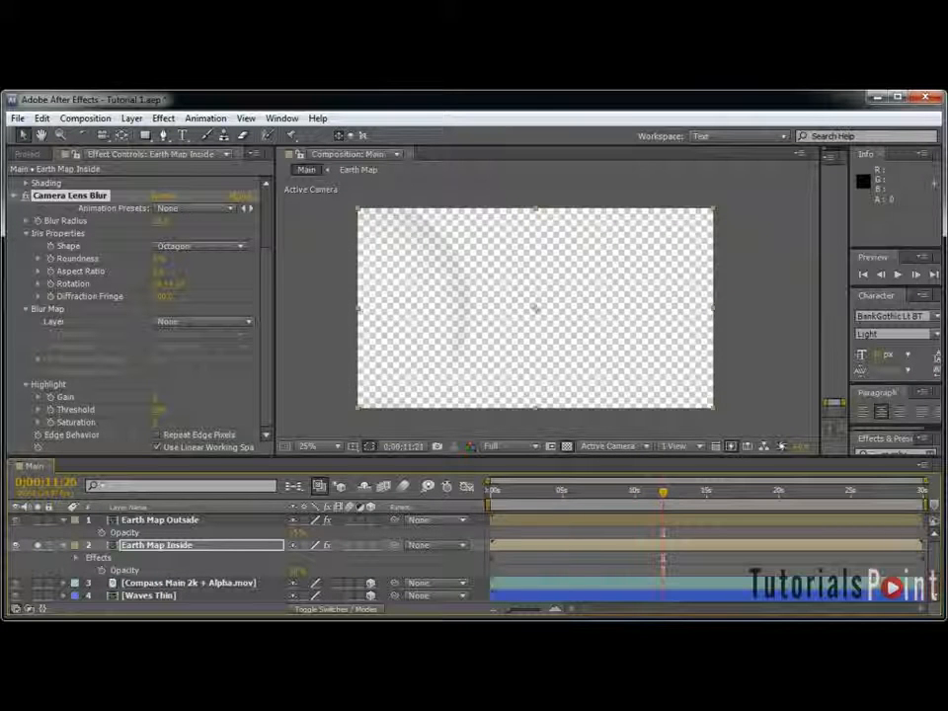
click(40, 544)
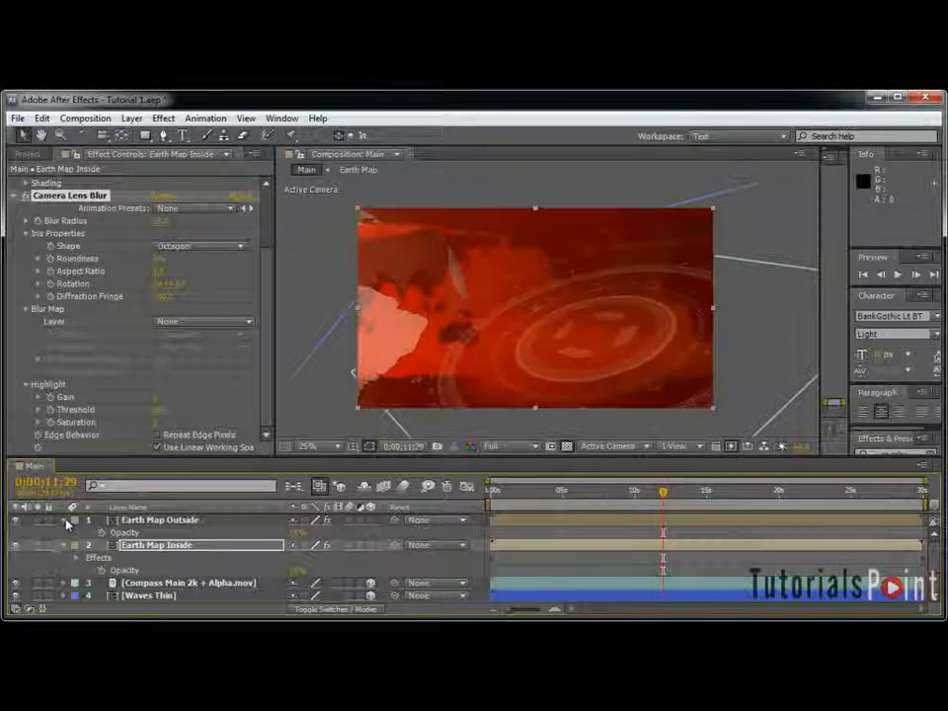
Step: Compare the globe close up with the Earth Map Inside layer hidden and shown
scroll(362, 347, up, 2)
scroll(355, 345, up, 2)
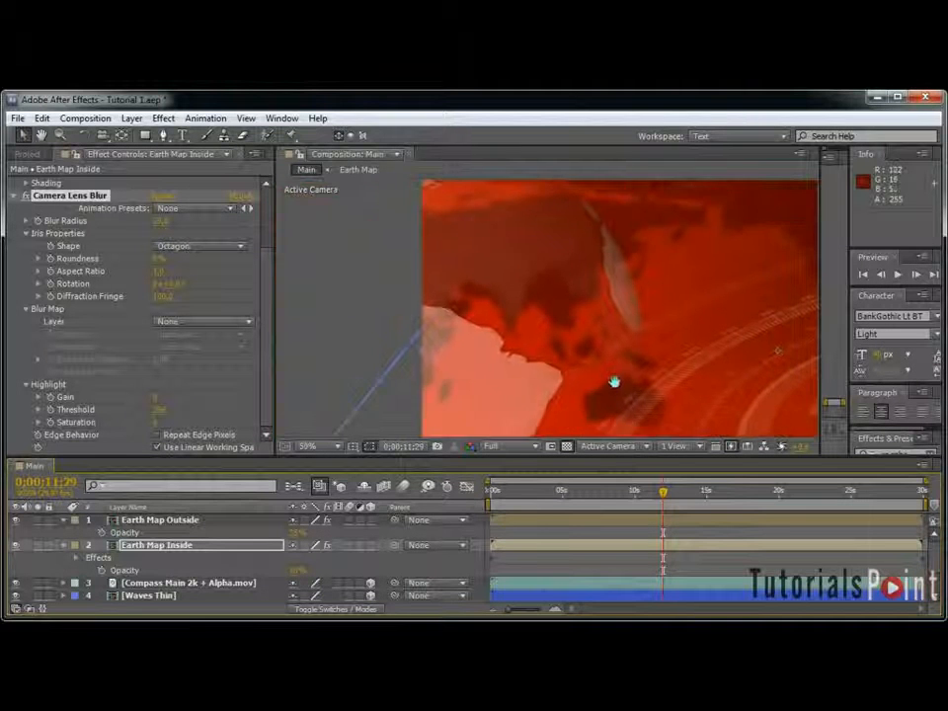
drag(680, 501, 672, 501)
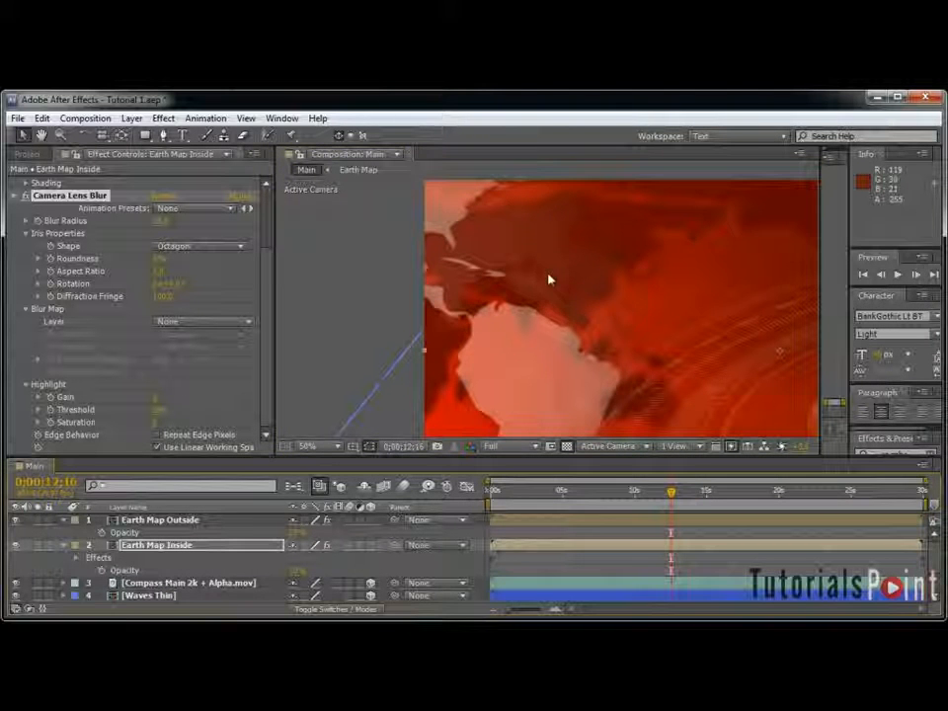
click(15, 546)
click(15, 546)
click(14, 547)
click(15, 546)
click(15, 547)
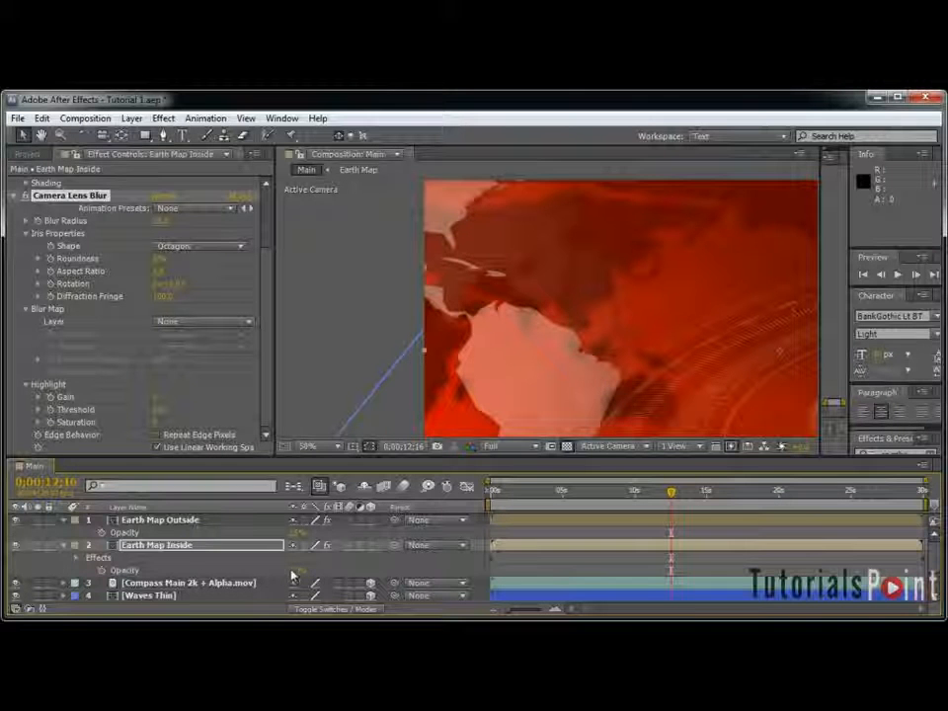
Step: Collapse both Earth Map layers' properties and preview the globe with the full composition at several times
click(354, 578)
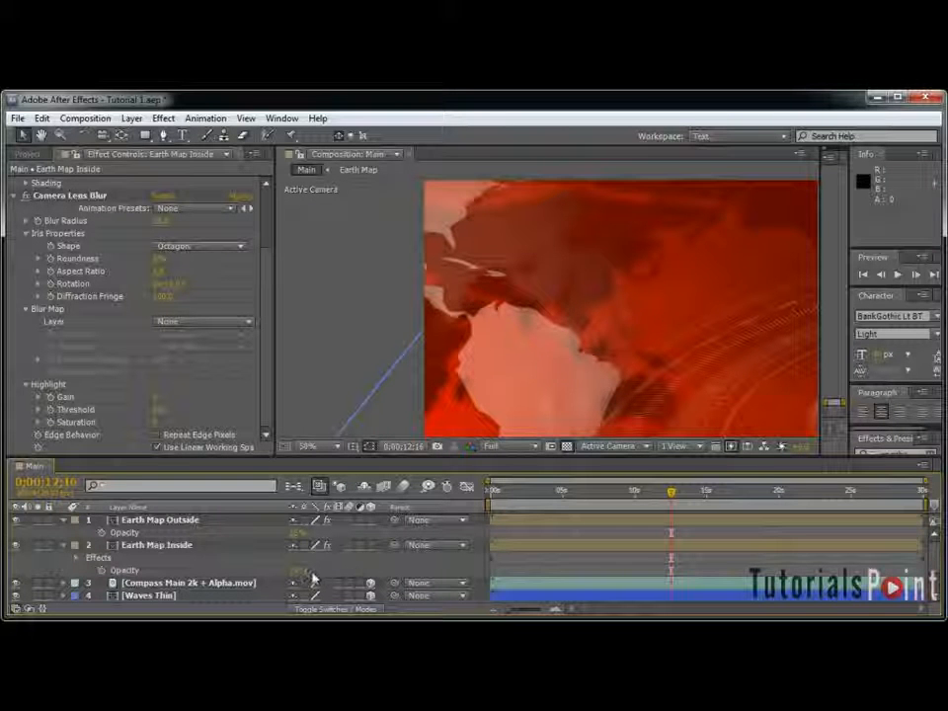
click(63, 545)
click(63, 521)
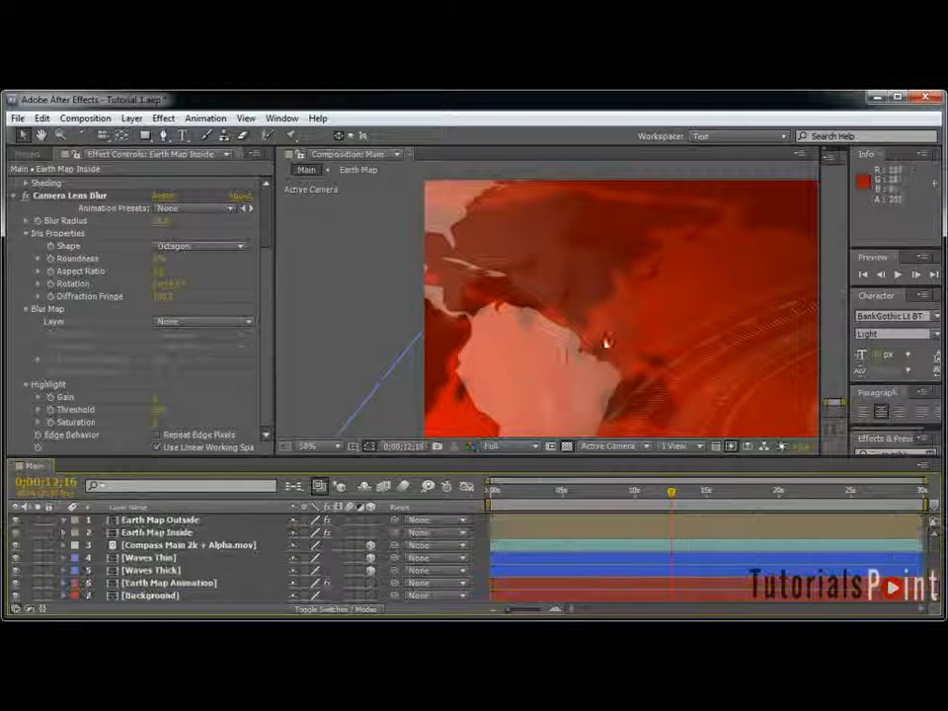
scroll(614, 340, down, 2)
drag(685, 346, 576, 322)
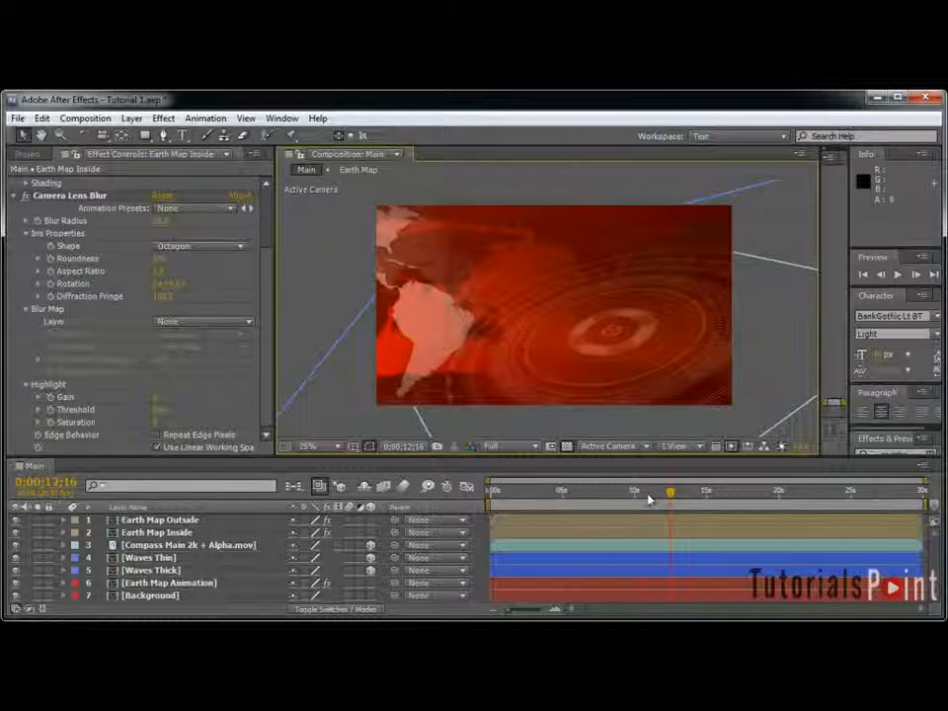
drag(669, 499, 614, 494)
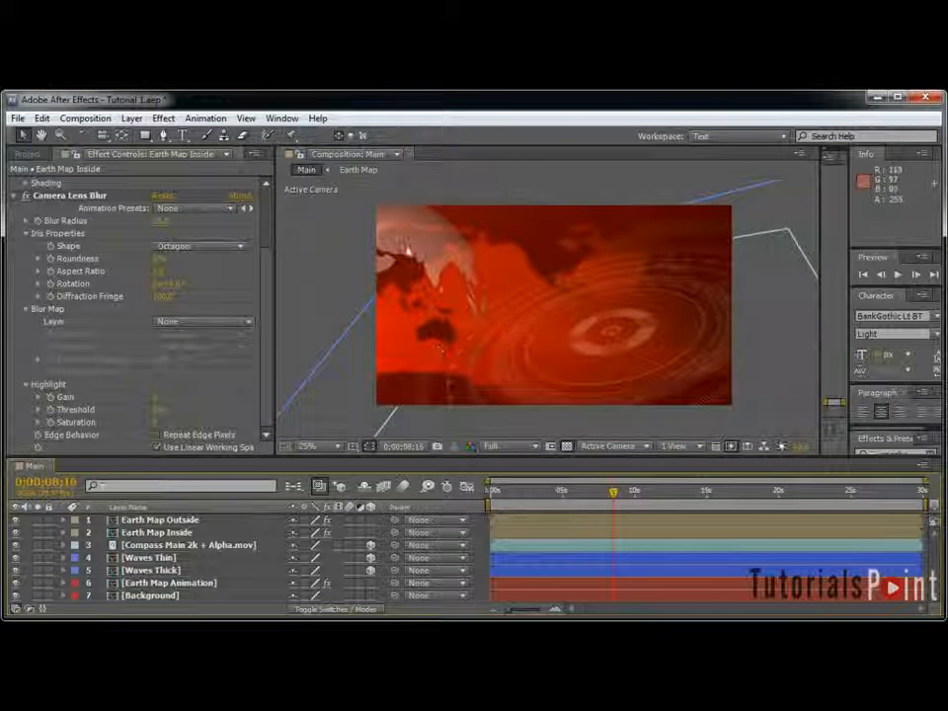
drag(519, 494, 581, 511)
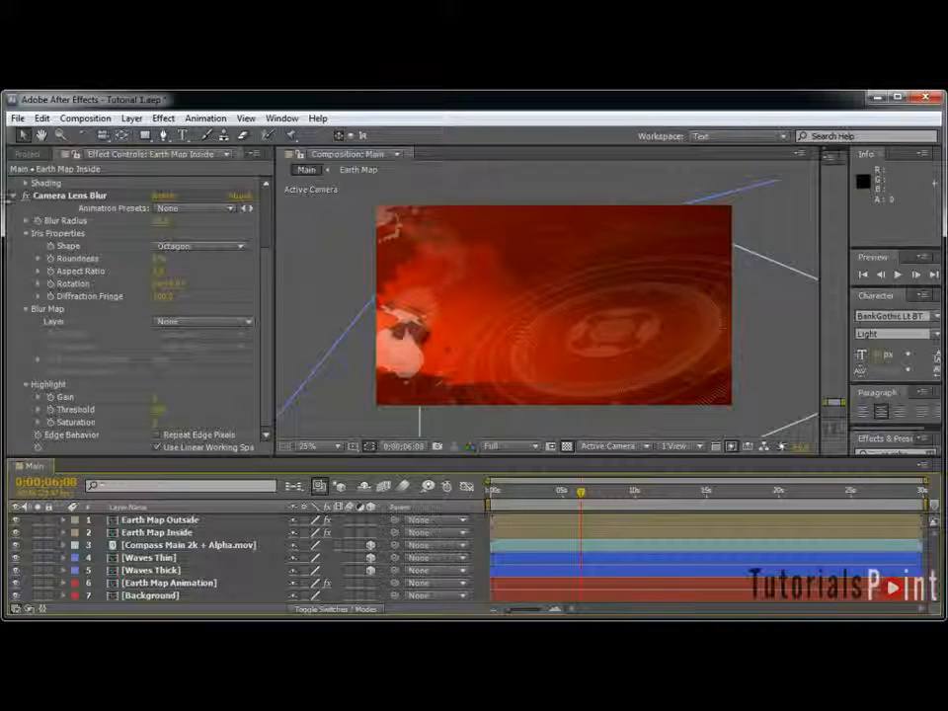
Step: Add the Compass Main 2k + Alpha.mov footage to the Main composition as the topmost layer
click(15, 196)
click(14, 183)
click(27, 155)
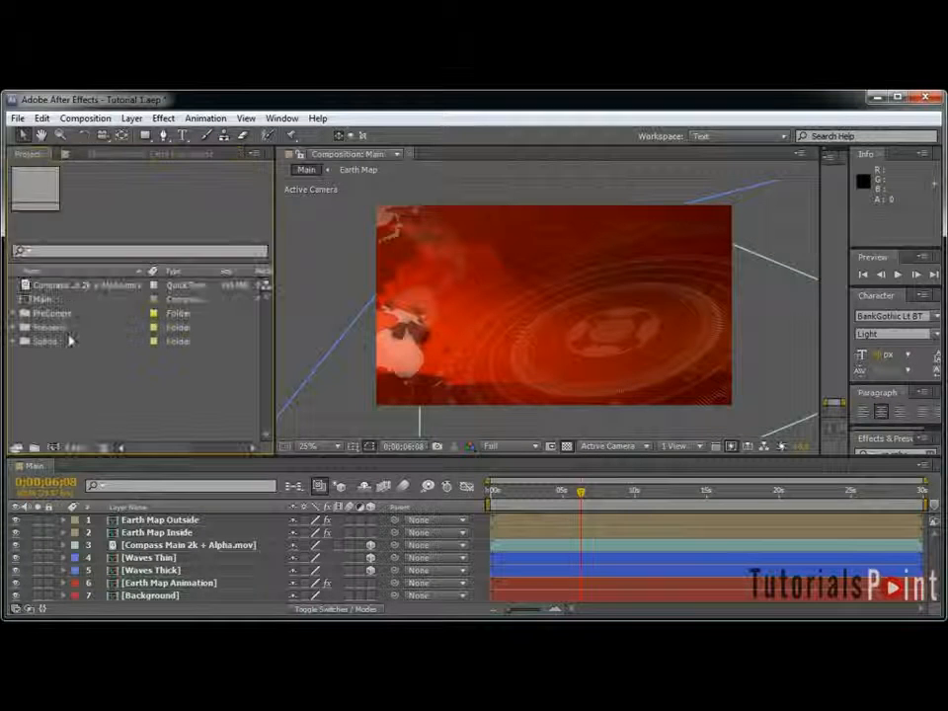
click(85, 286)
drag(85, 285, 190, 523)
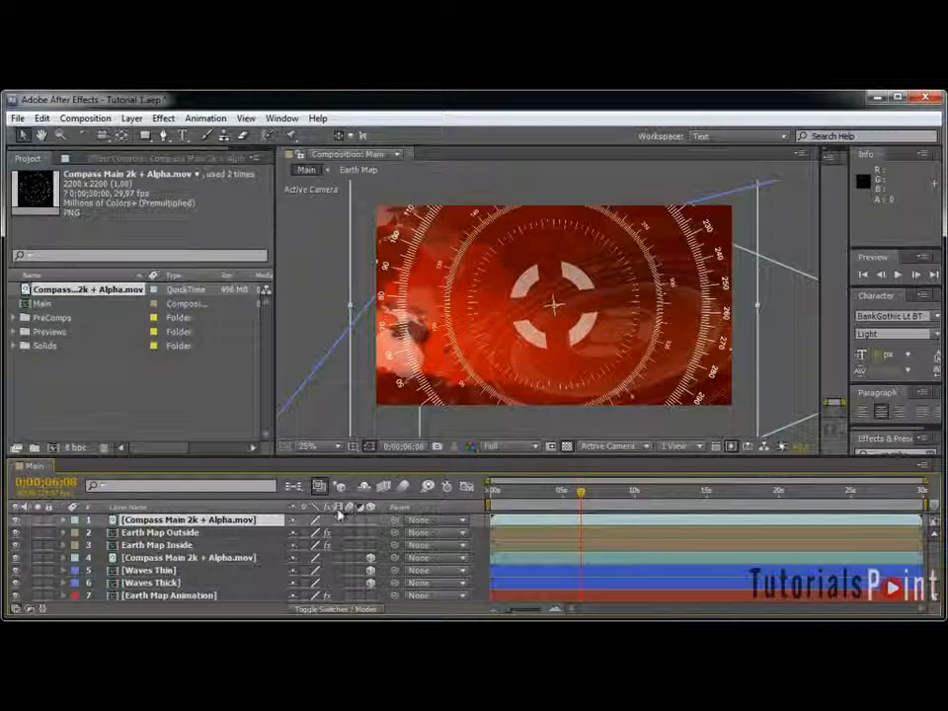
Step: Centre the topmost compass layer on the frame's left edge at X position 0 and open its Opacity value for editing
key(p)
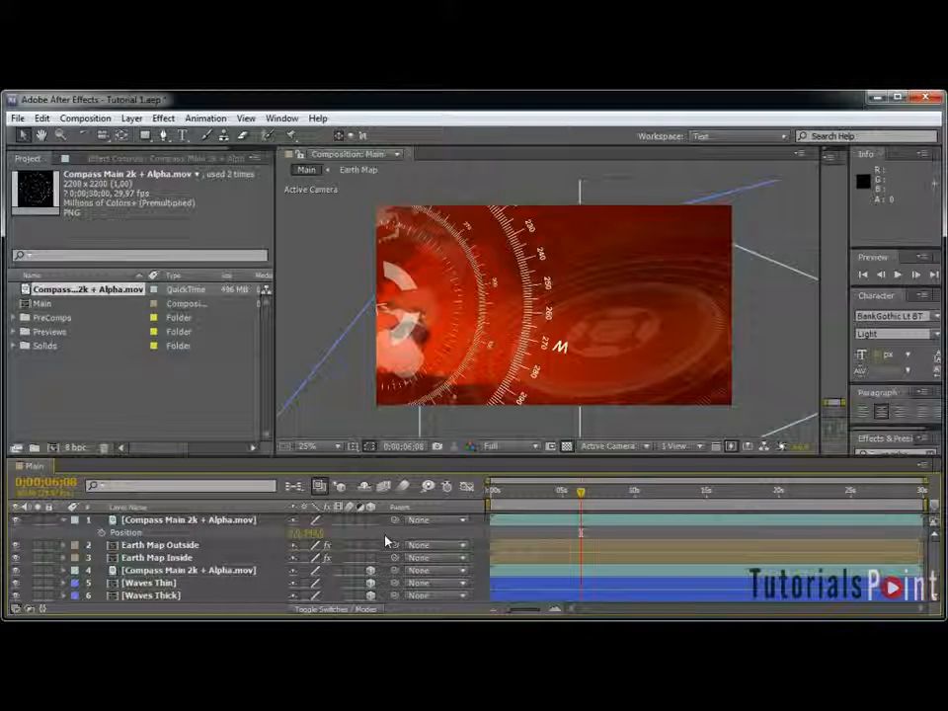
click(232, 522)
key(t)
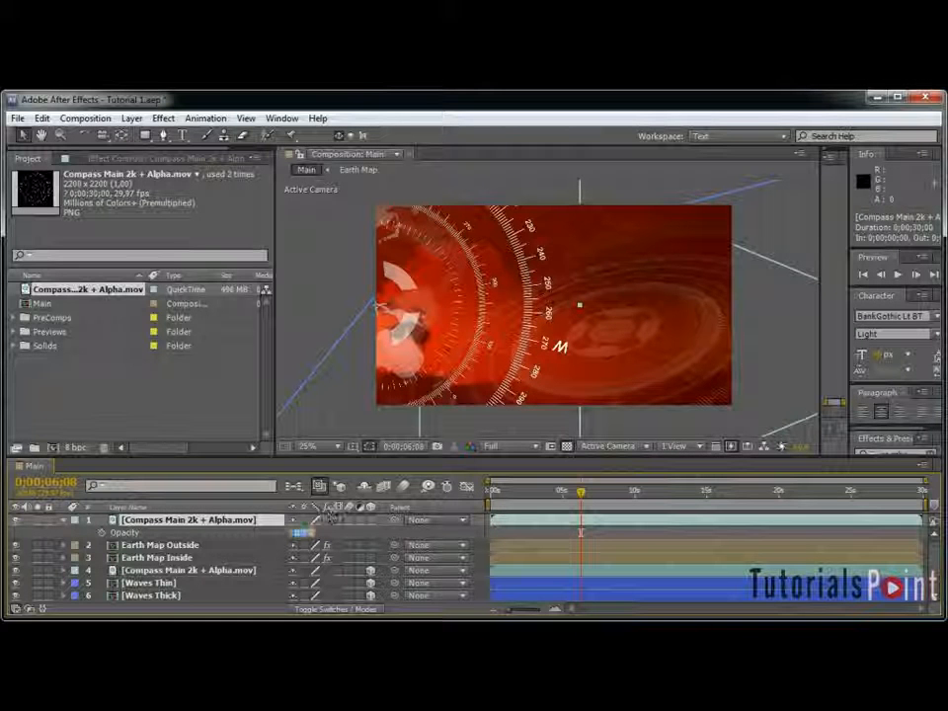
Step: Set the opacity of the topmost compass layer to 50%
click(303, 533)
text(50)
key(Return)
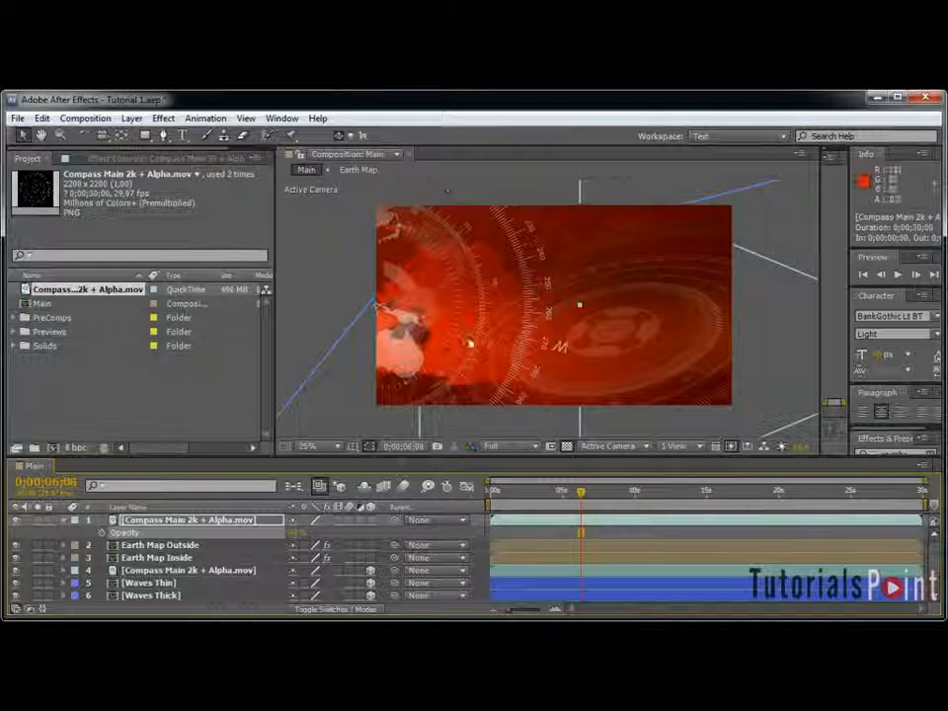
Step: Draw a circular mask centred on the compass of the topmost layer, inside its outer degree ring, with mask mode None
click(149, 134)
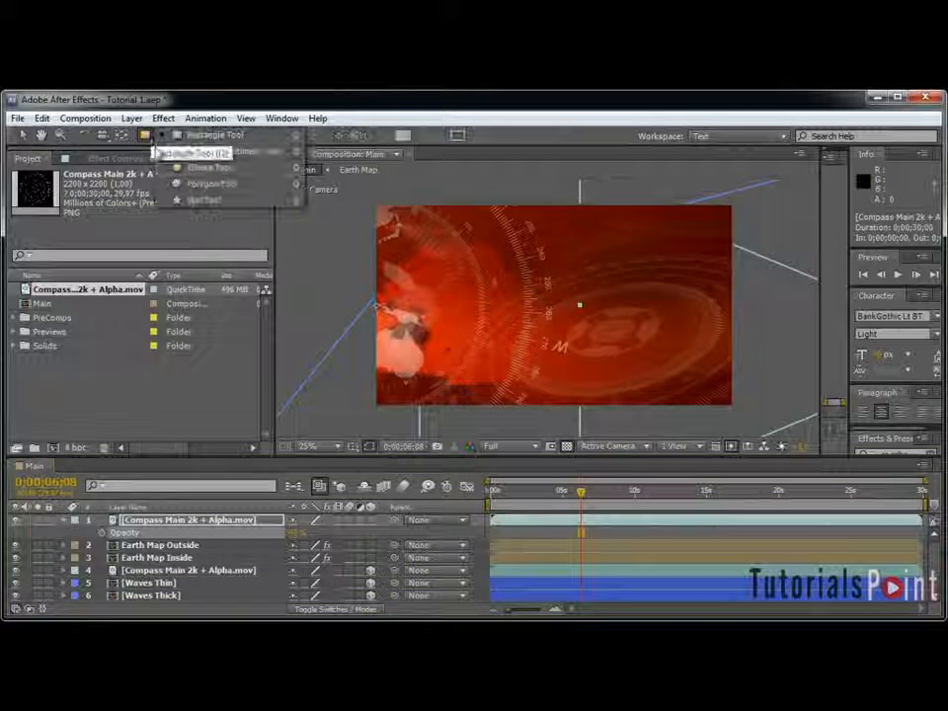
click(229, 175)
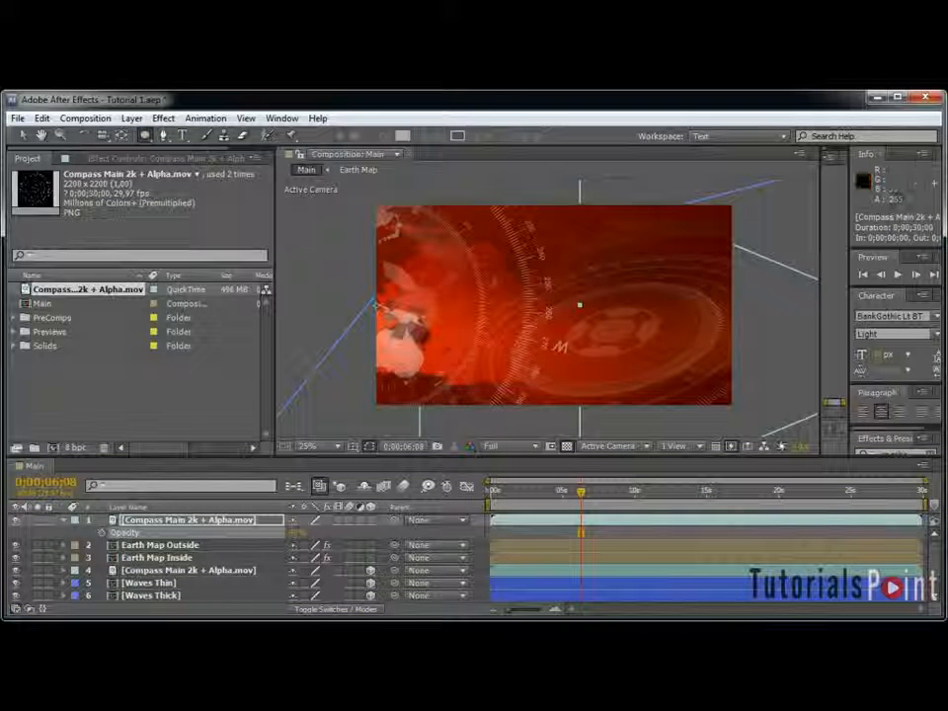
drag(376, 305, 500, 383)
key(grave)
key(grave)
click(308, 546)
click(337, 565)
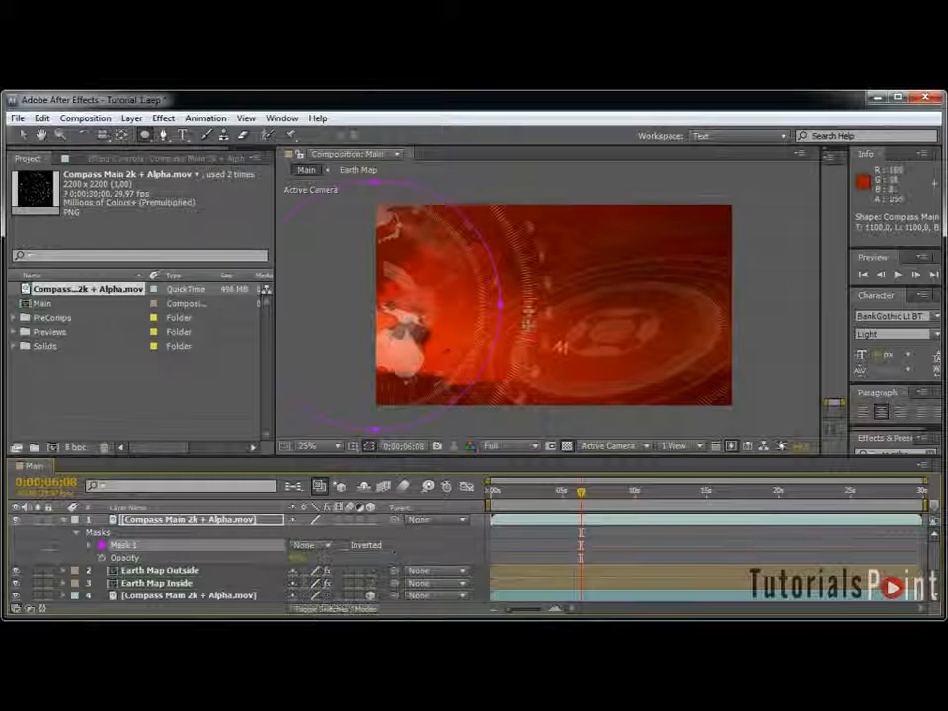
Step: Enlarge the circular mask to about 109% so it reaches the outer degree ring, and set its mode to Subtract
double_click(502, 305)
drag(501, 428, 511, 440)
key(Return)
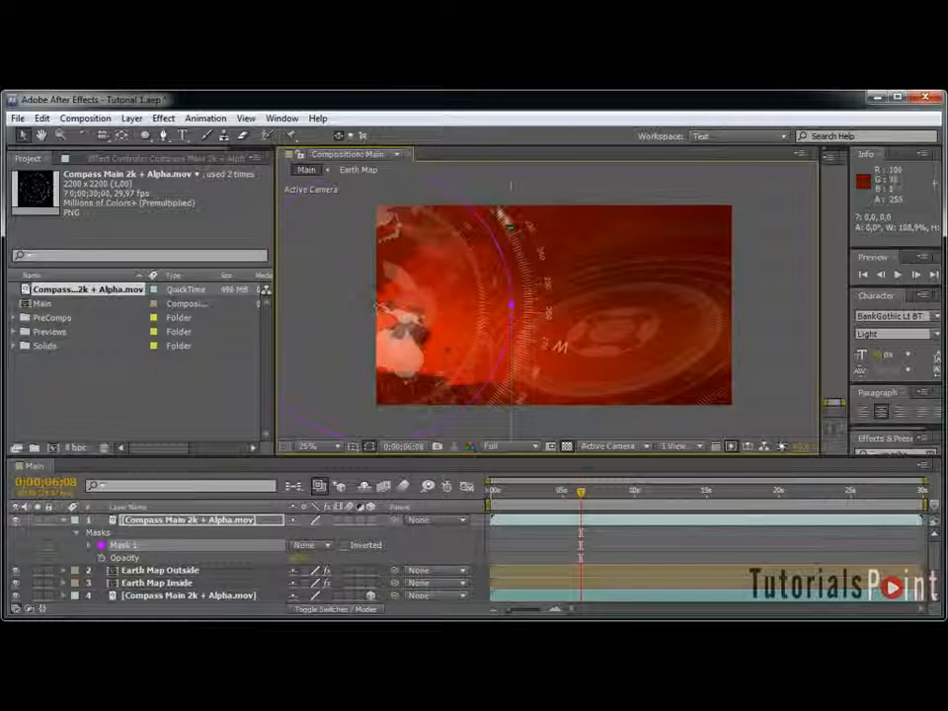
click(322, 546)
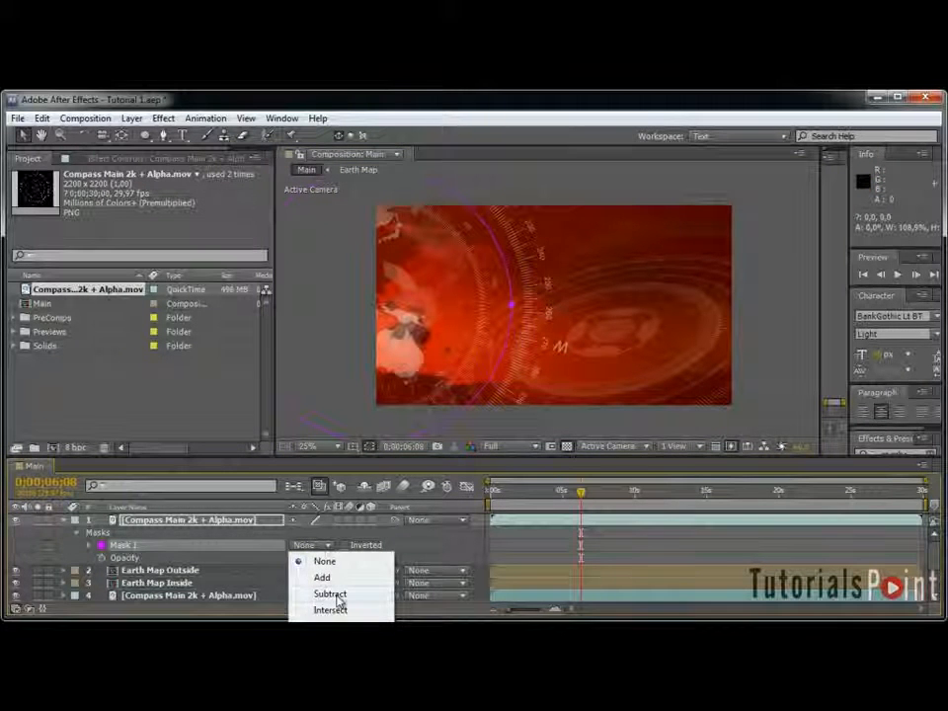
click(332, 595)
Step: Scale the topmost compass layer down slightly
click(246, 538)
key(s)
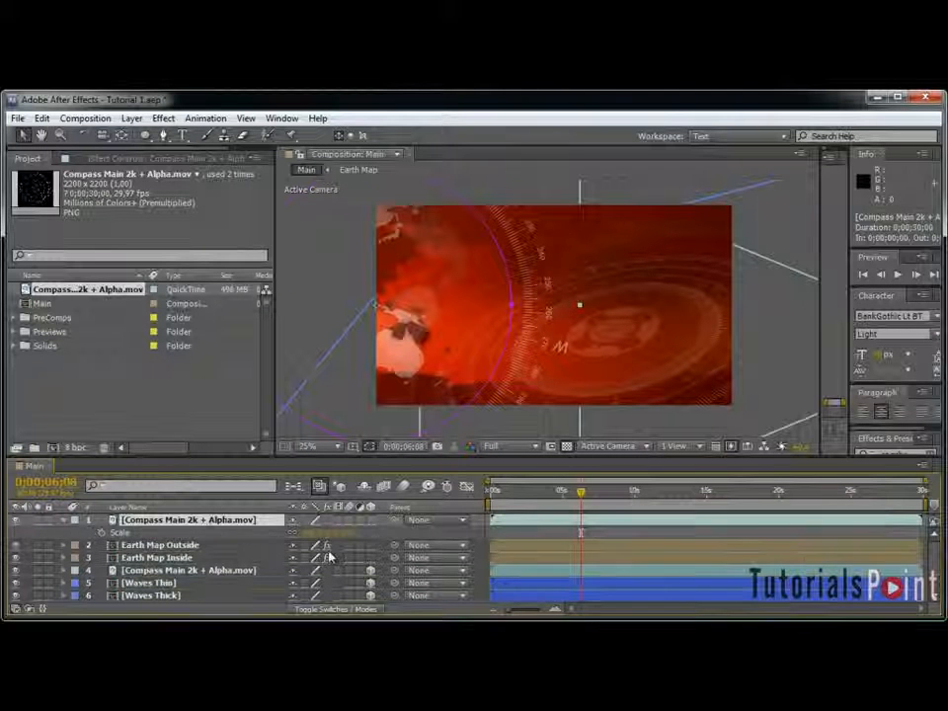
mouse_move(558, 306)
mouse_down()
mouse_move(546, 307)
mouse_move(574, 306)
mouse_up()
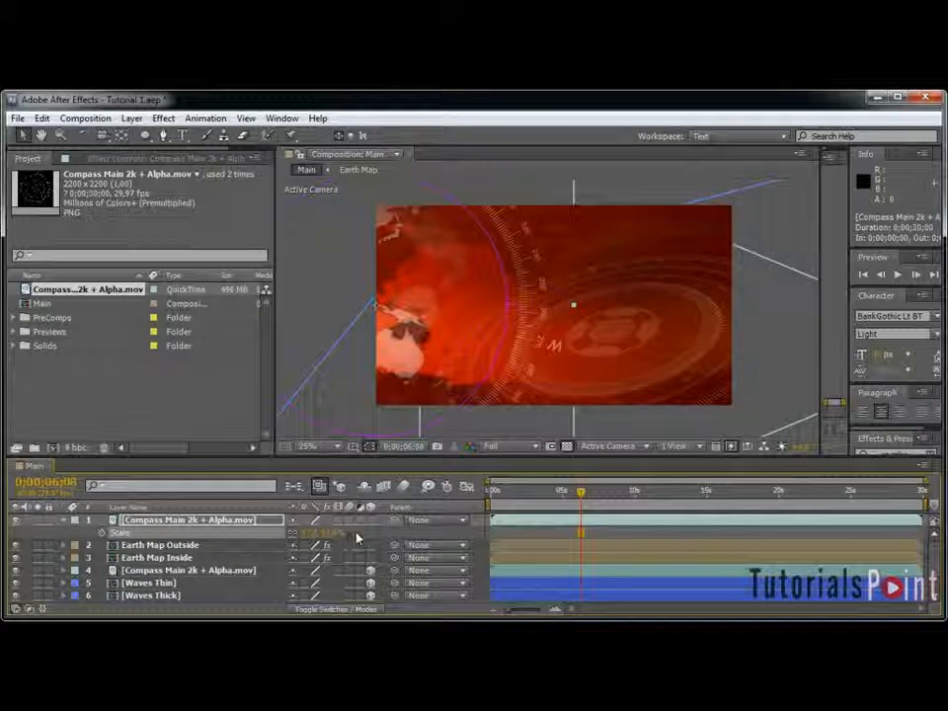
Step: Apply a Drop Shadow to the topmost compass layer with 100% opacity and a distance of 3
click(163, 118)
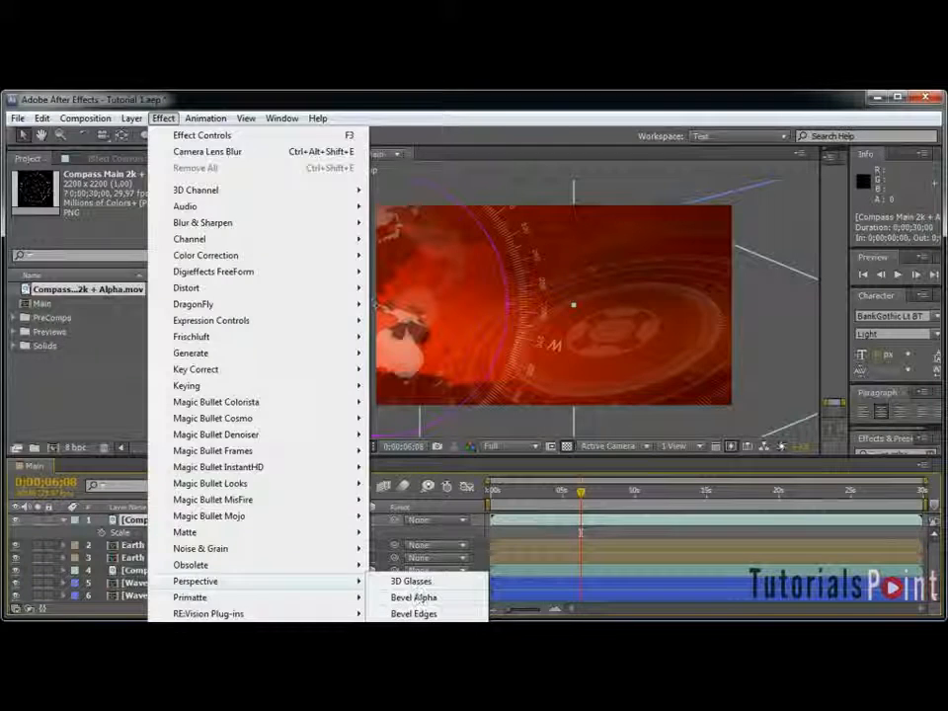
click(415, 628)
scroll(519, 272, up, 3)
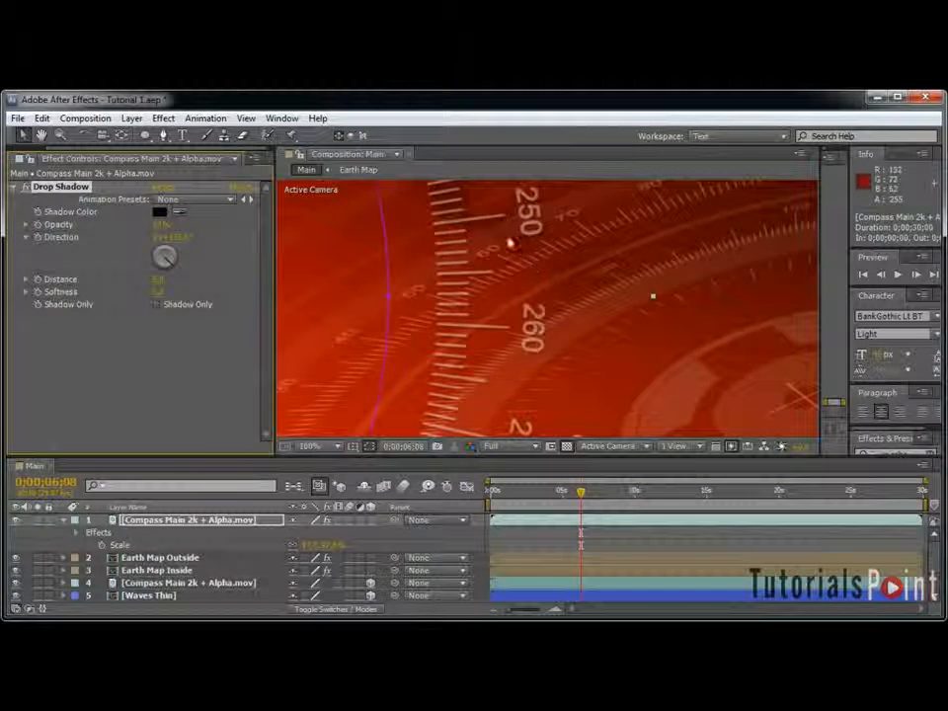
drag(512, 250, 517, 364)
drag(161, 225, 833, 228)
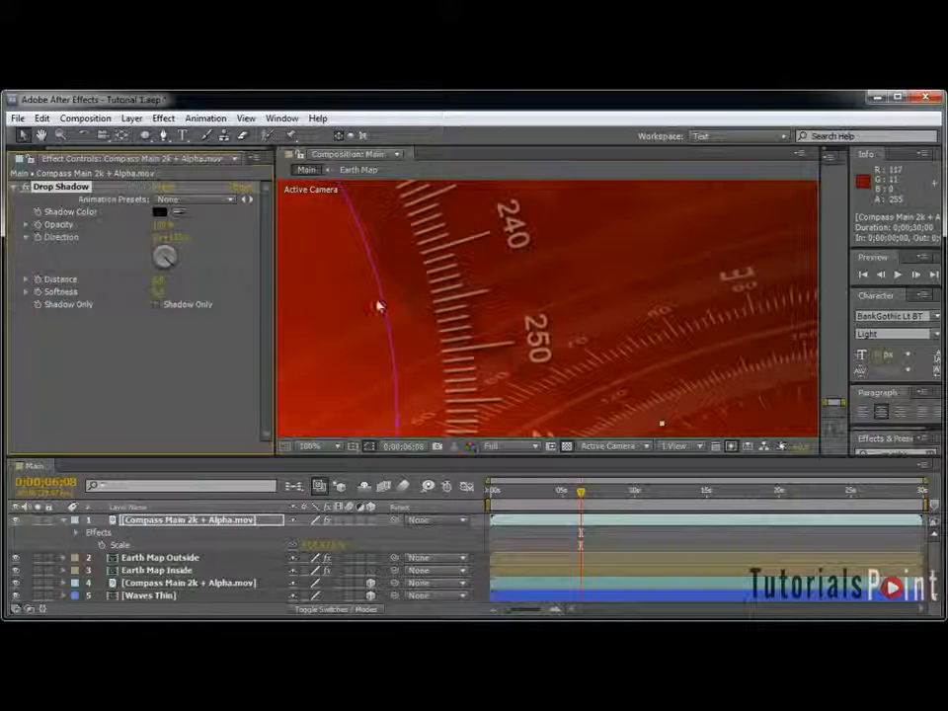
text(3)
click(189, 286)
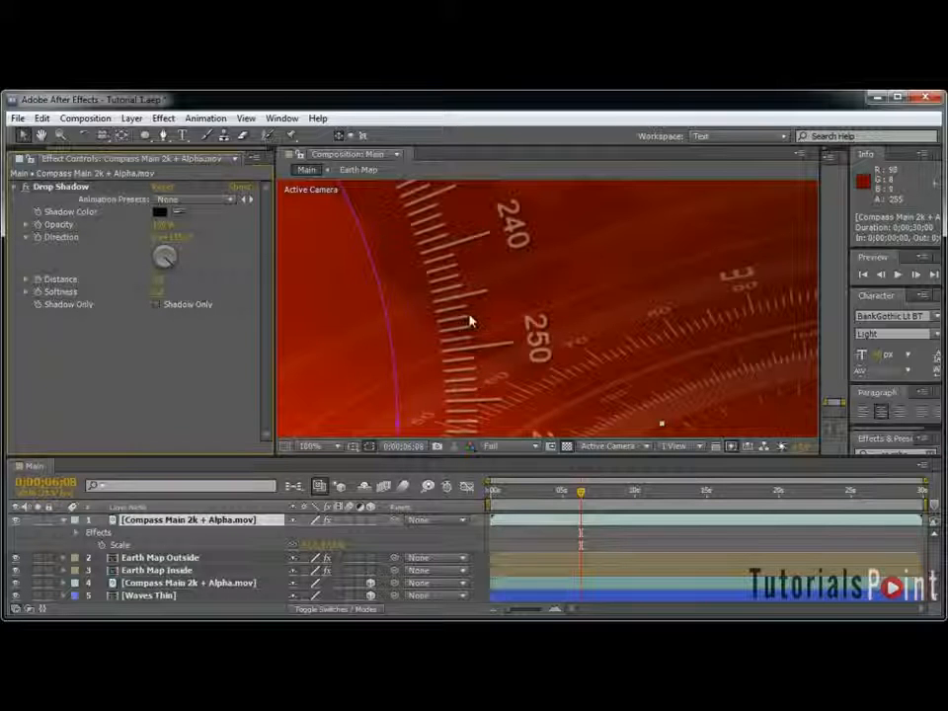
key(comma)
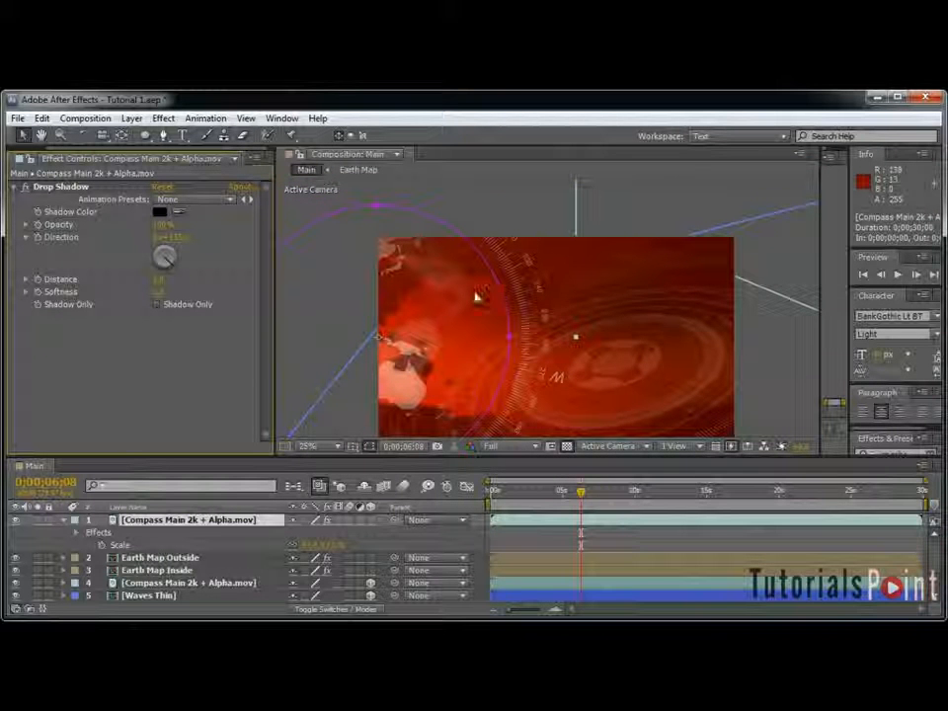
click(65, 521)
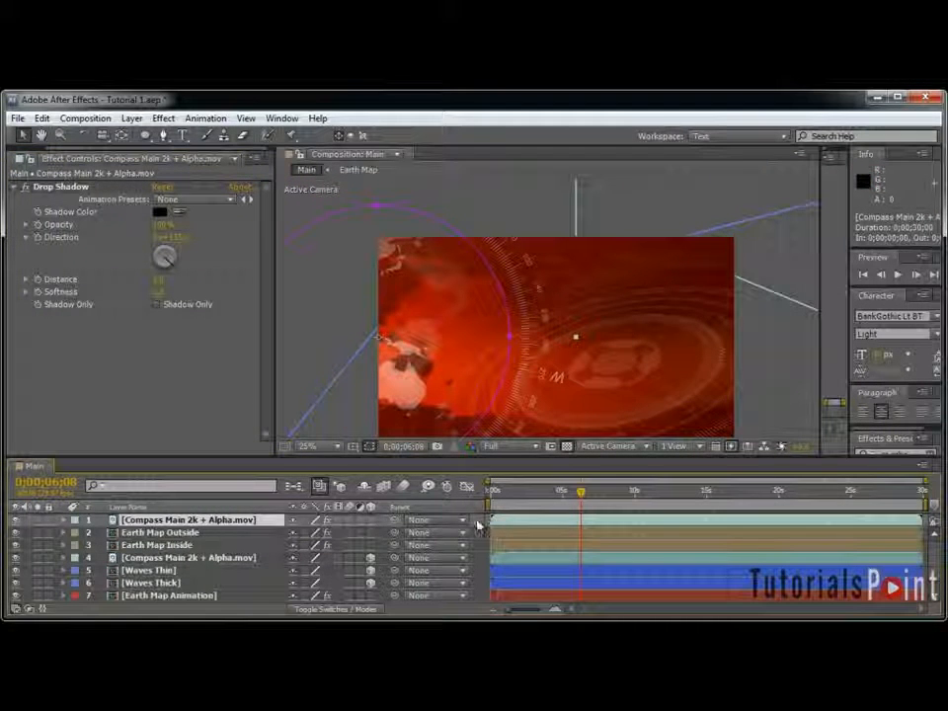
Step: Create a black (000000) solid layer named Vignette
key(ctrl+y)
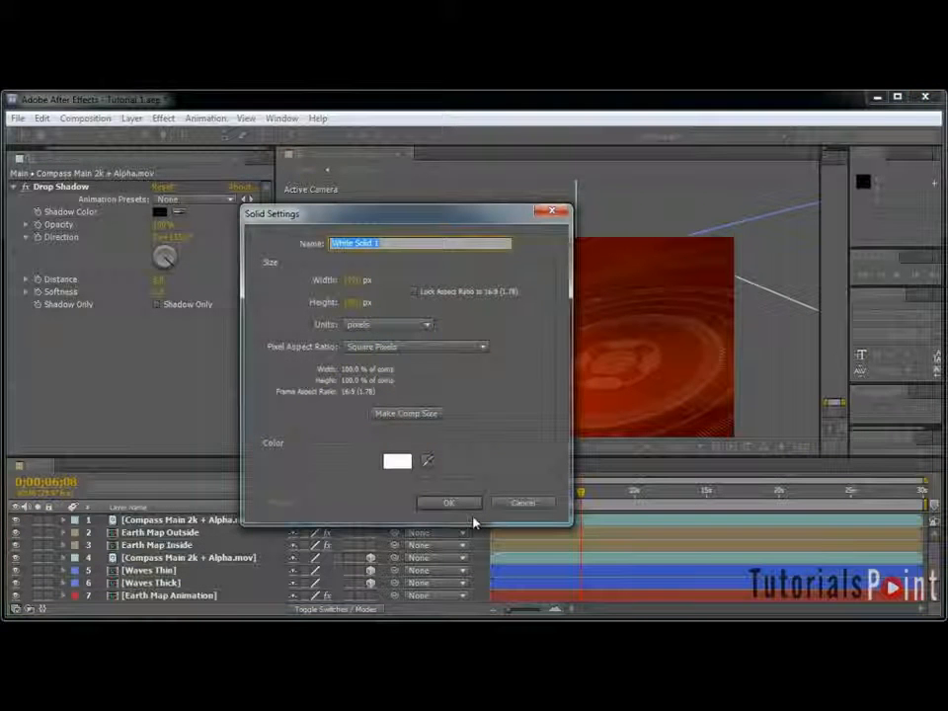
text(Vignette)
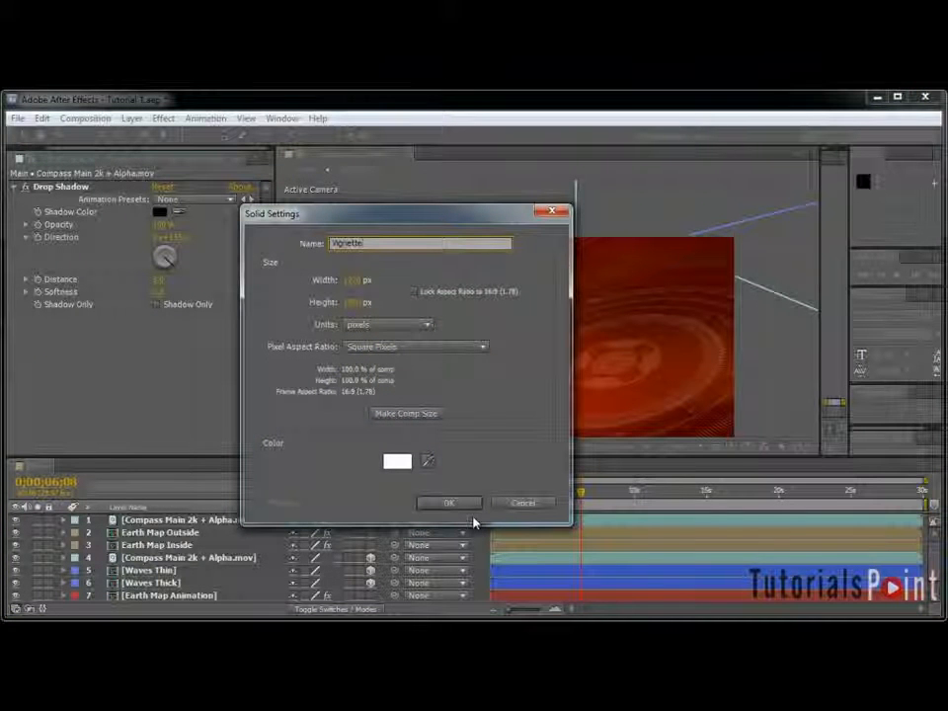
click(393, 467)
drag(383, 468, 233, 511)
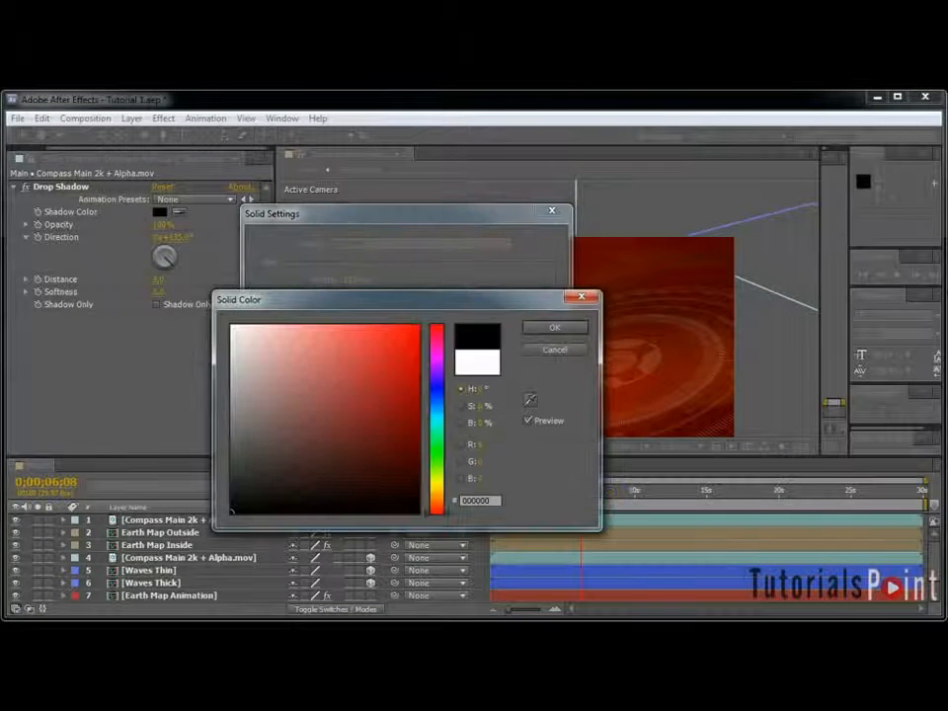
click(530, 331)
click(469, 503)
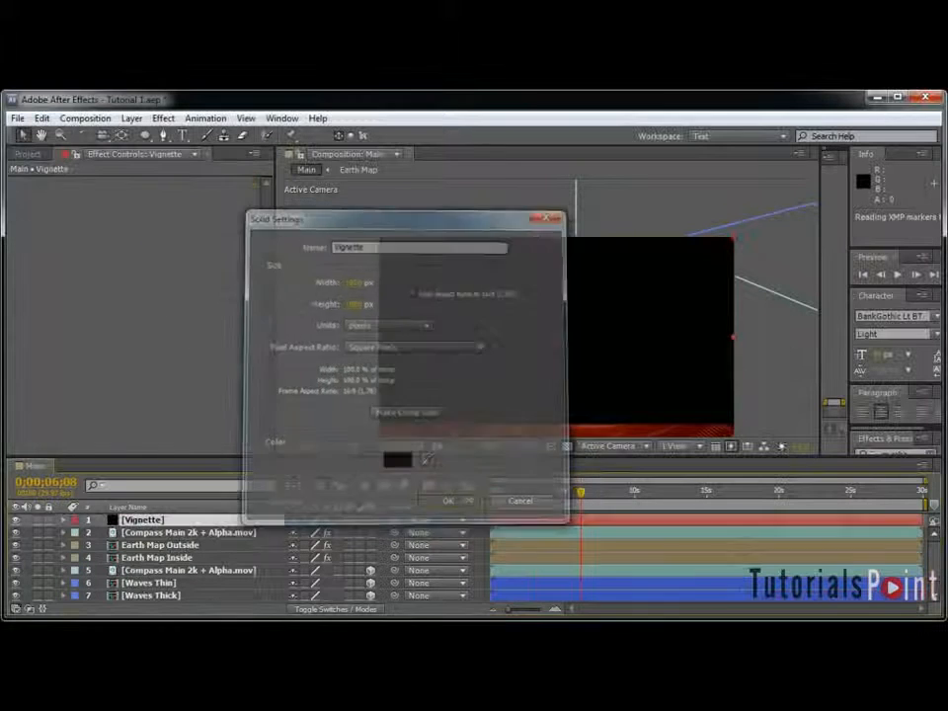
Step: Add a full-frame elliptical mask to the Vignette layer, set to Subtract with a mask feather of 400 pixels
double_click(144, 136)
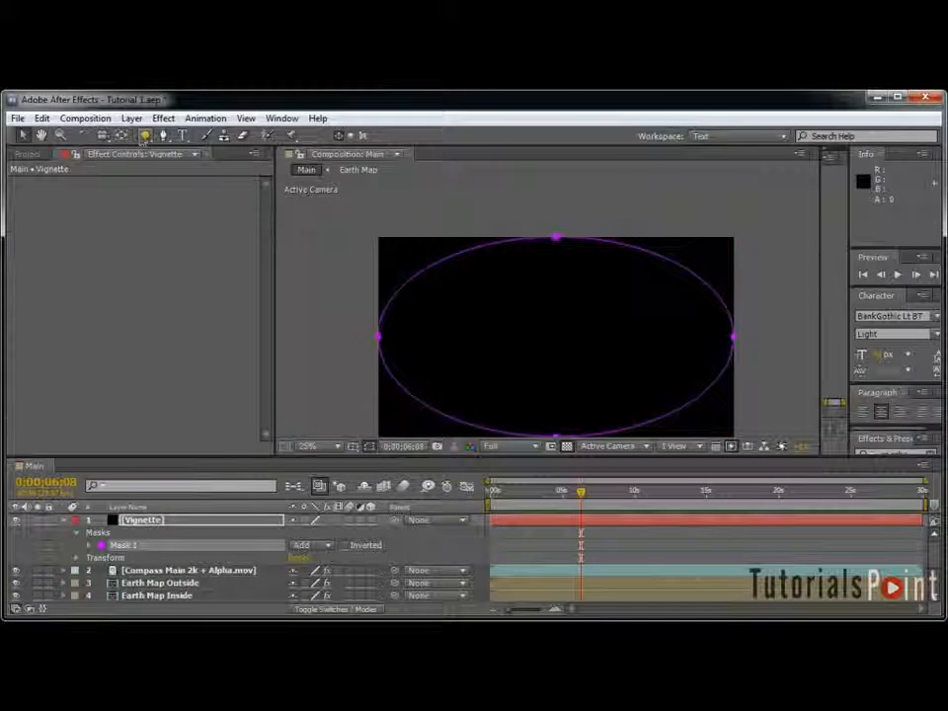
click(316, 546)
click(329, 594)
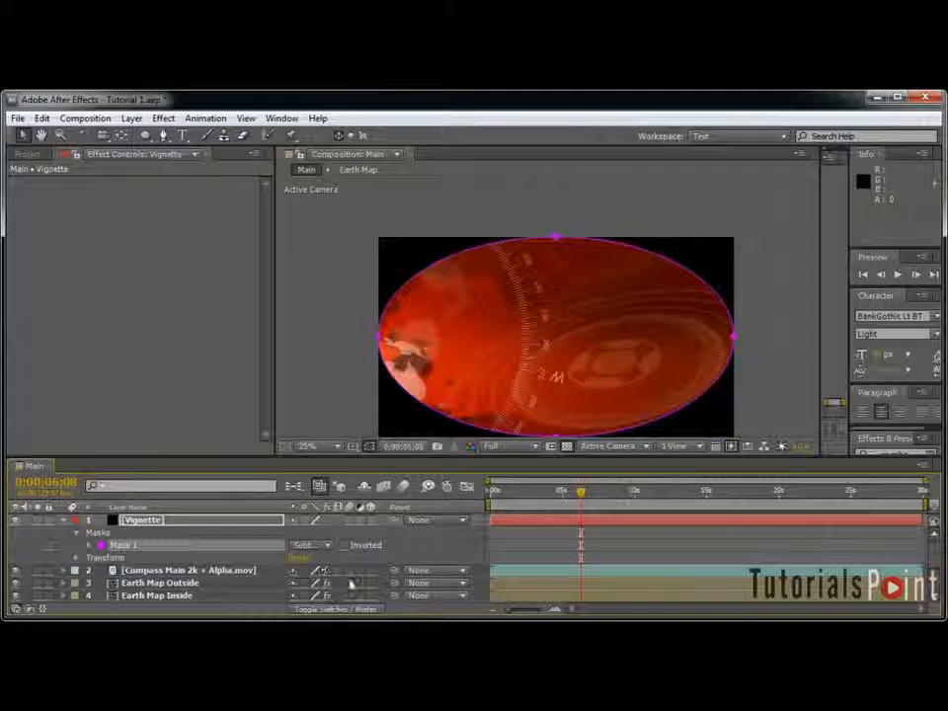
key(f)
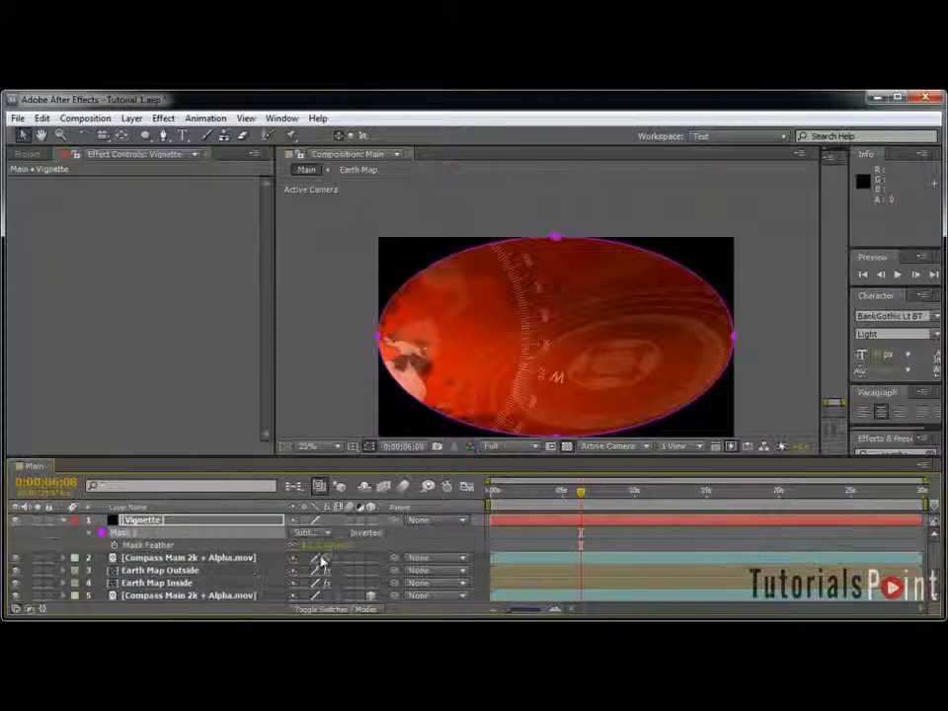
text(400)
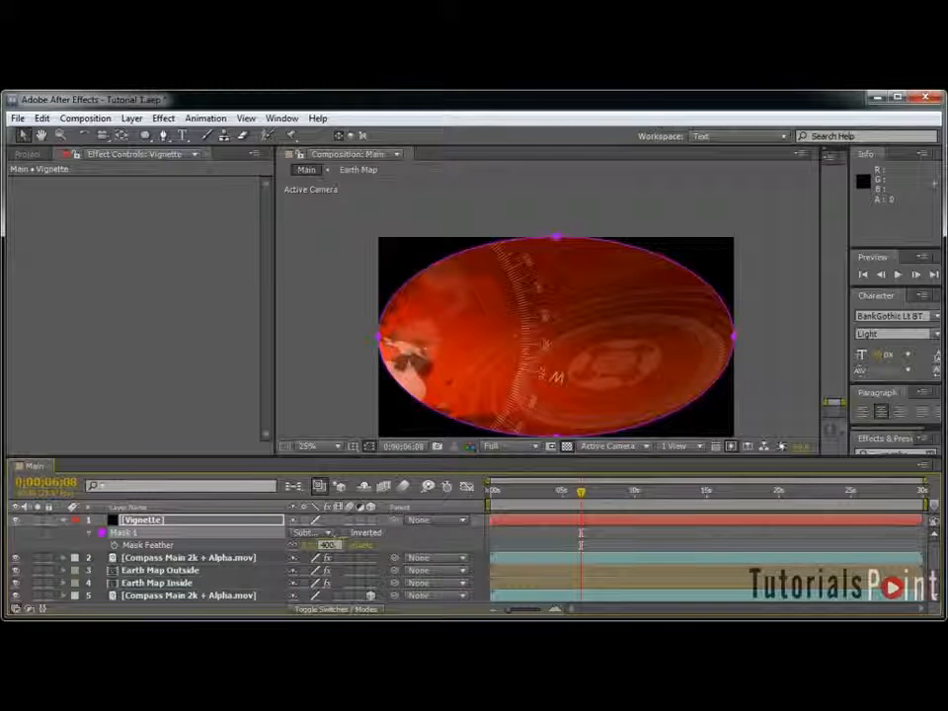
key(Return)
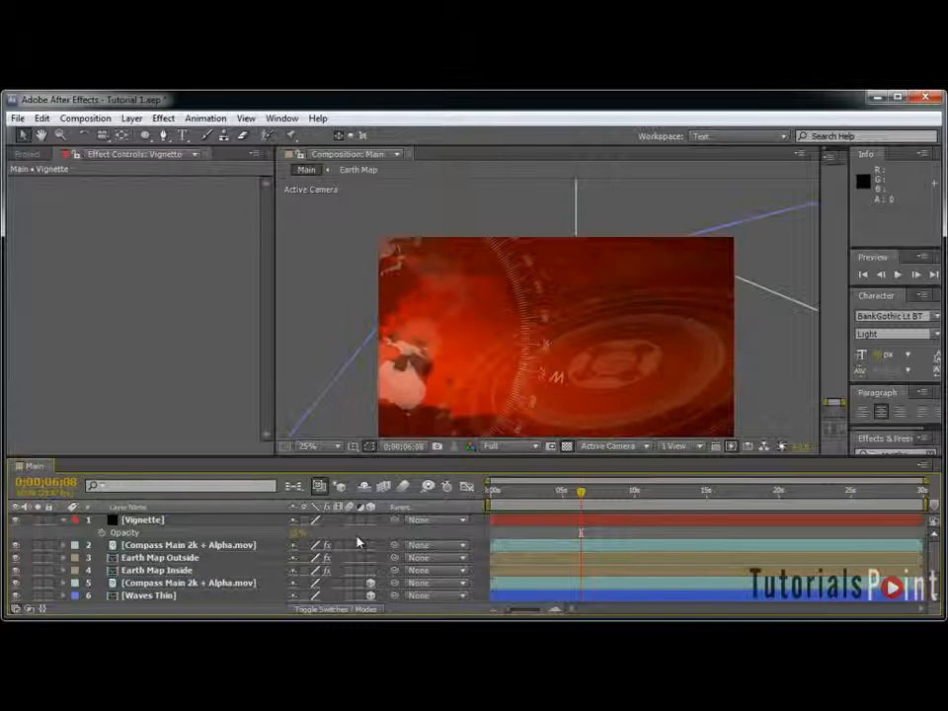
Step: Solo the Vignette layer briefly to examine its feathered edges, and restore the full composition view
click(237, 528)
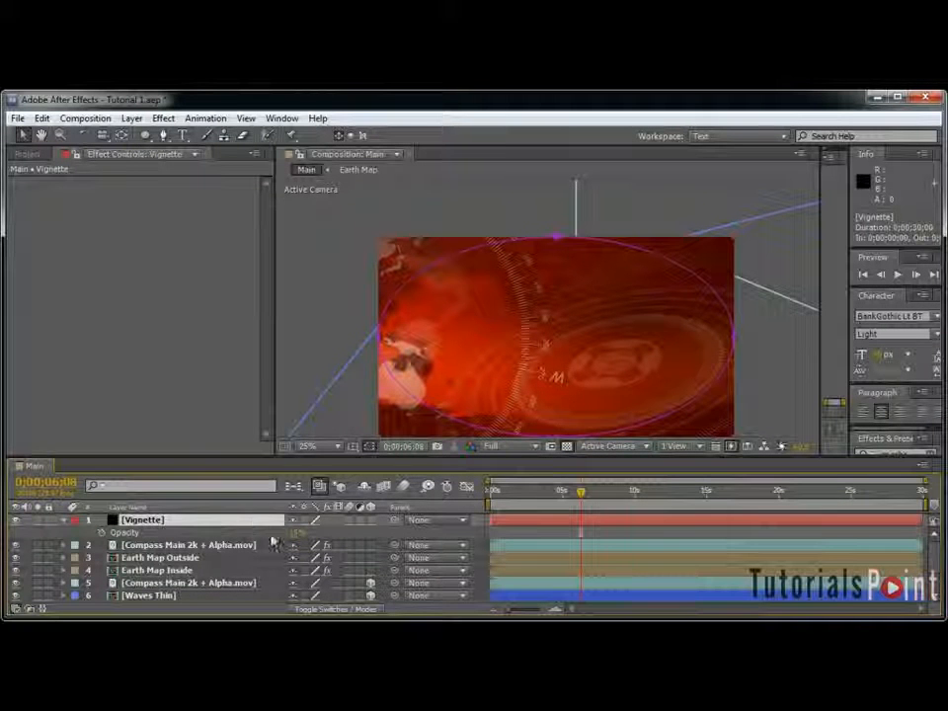
click(38, 520)
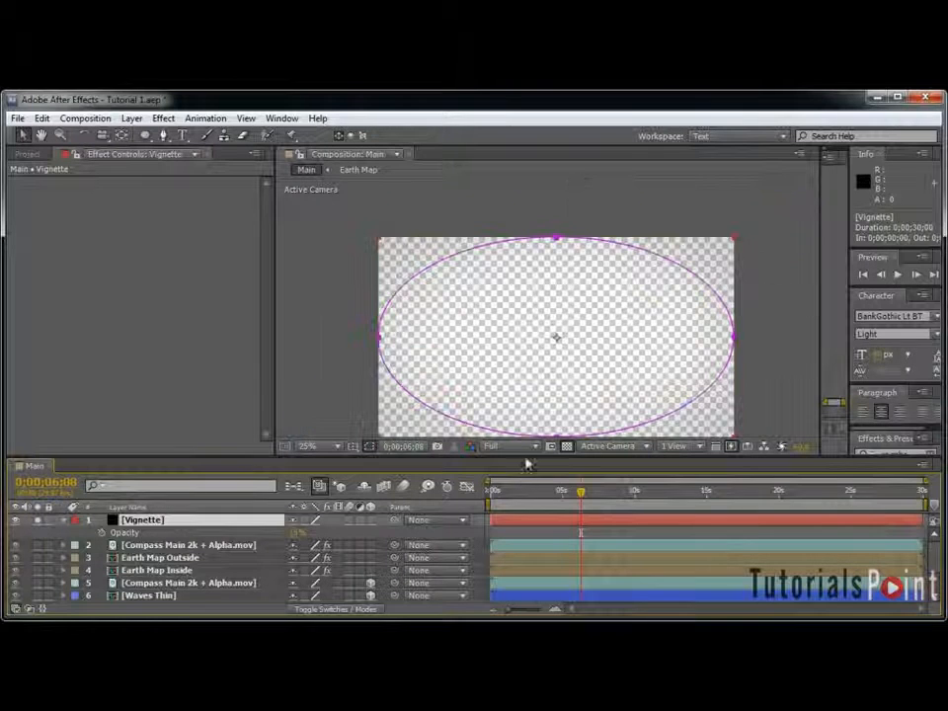
click(38, 523)
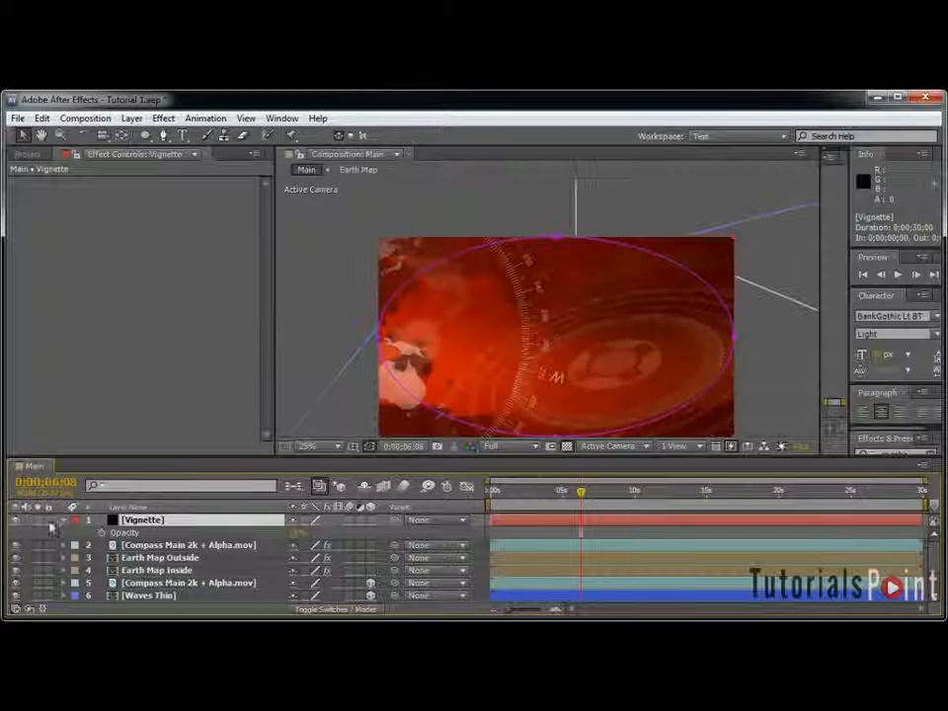
click(64, 523)
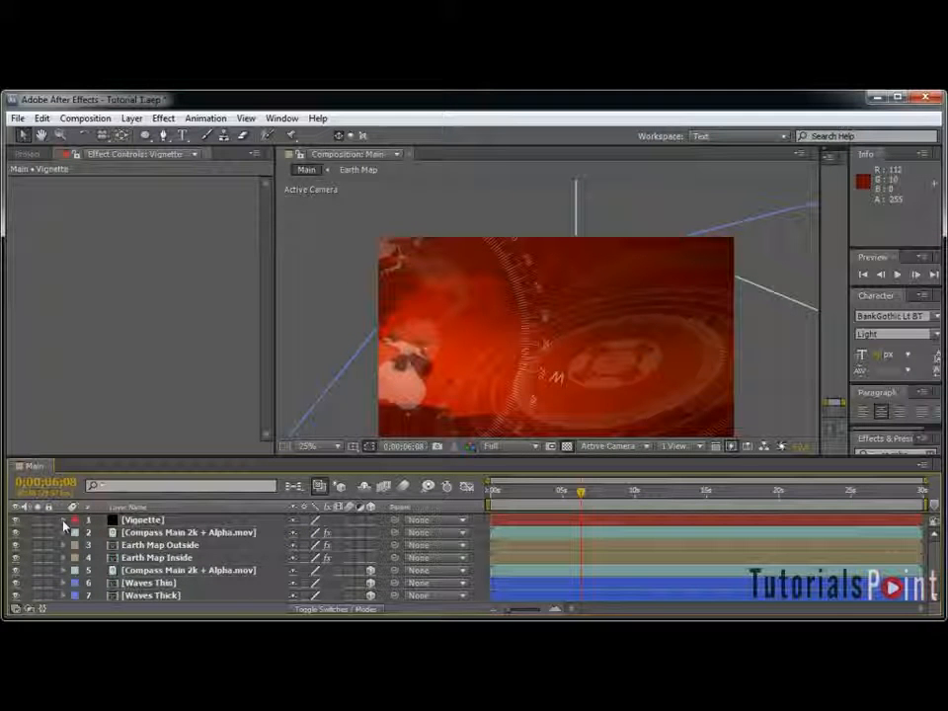
Step: Set the Vignette layer's opacity to 70% and check its mask feather
click(207, 522)
text(t)
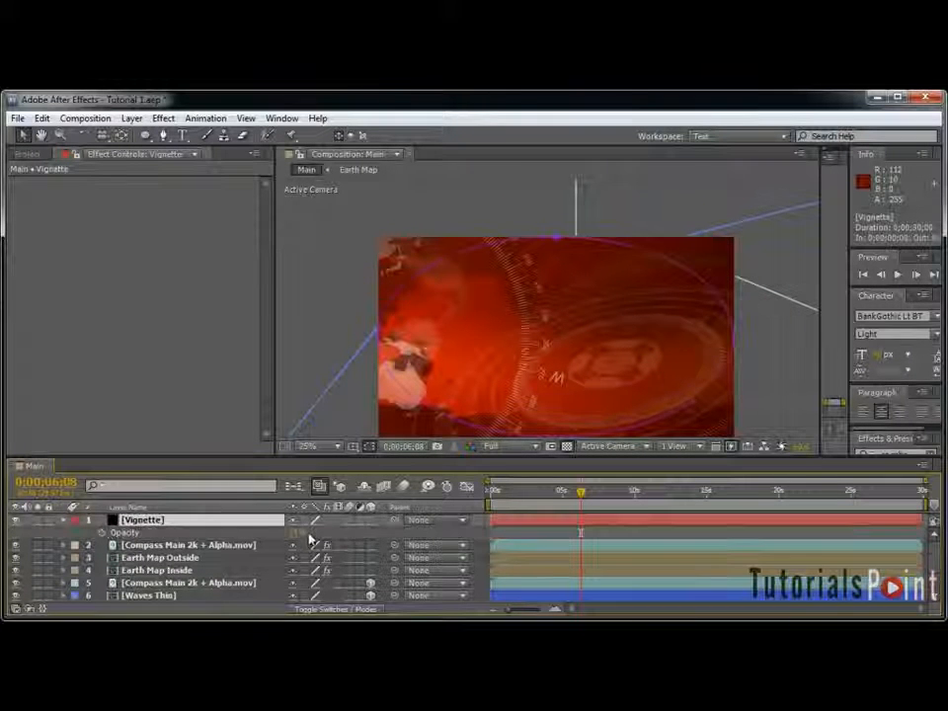
text(70)
key(Return)
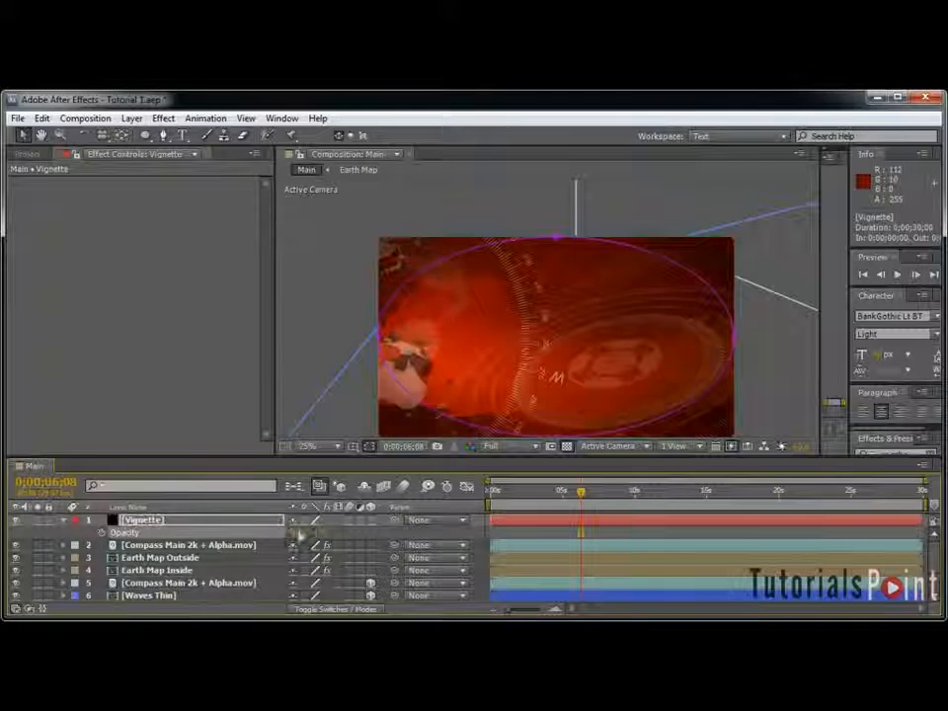
key(f)
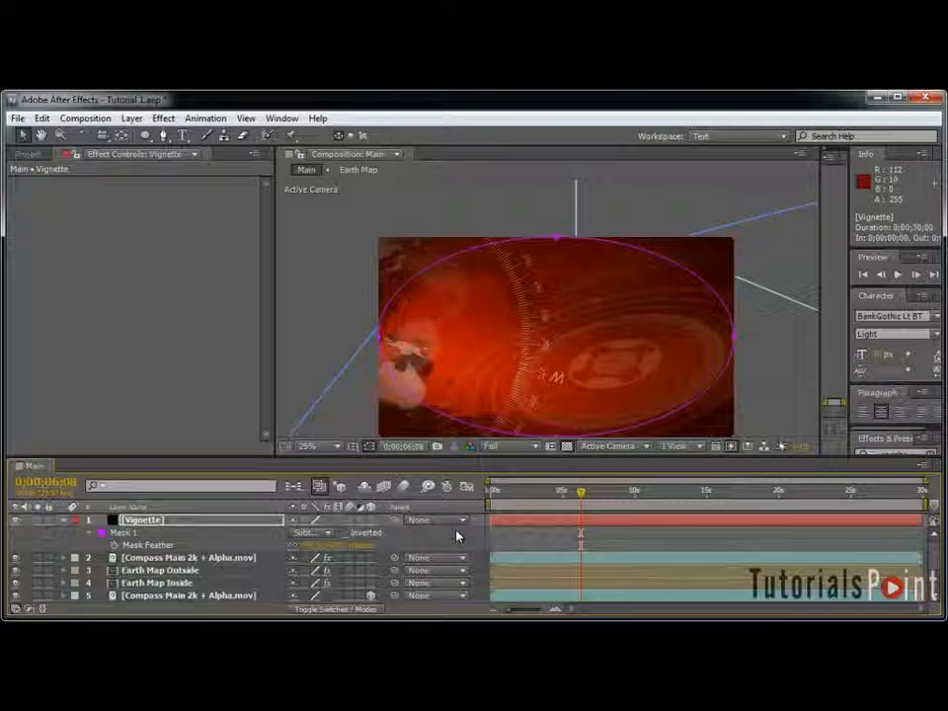
click(466, 539)
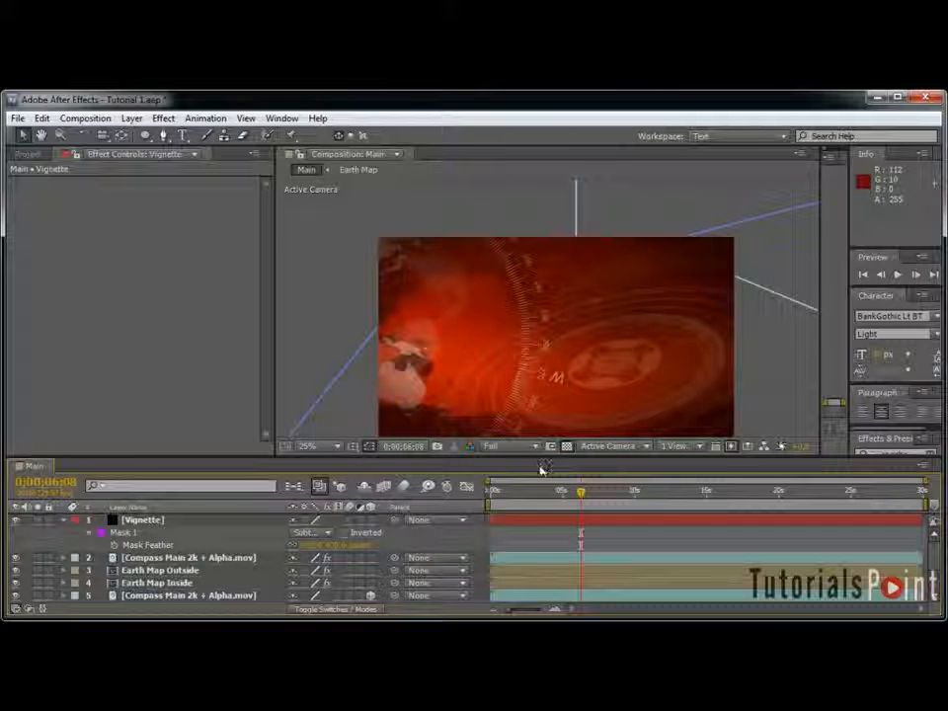
click(64, 521)
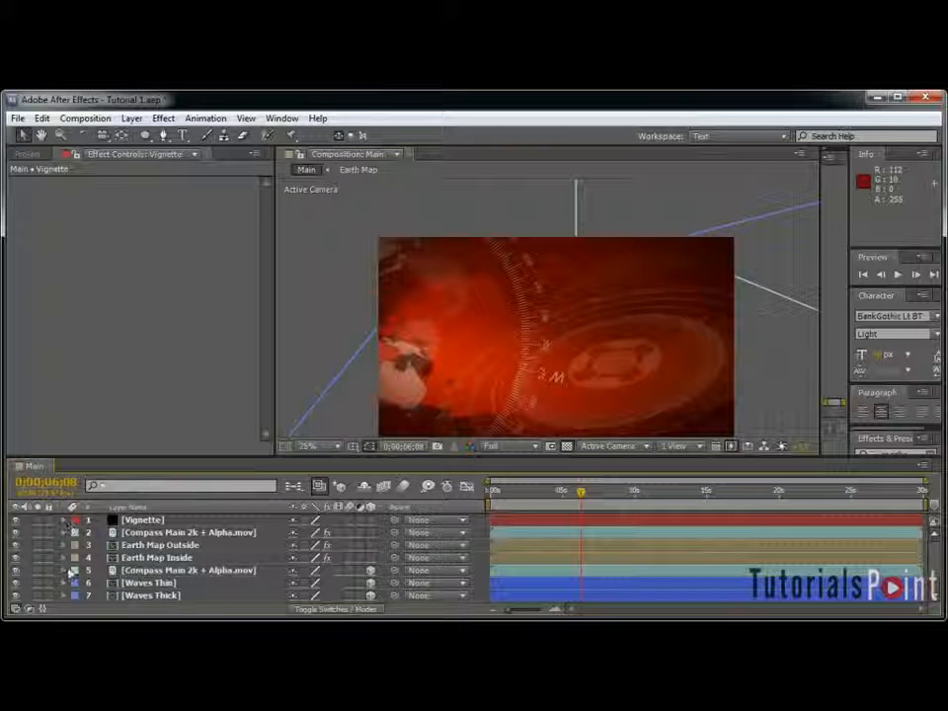
Step: Give the upper compass layer, Earth Map Outside and Earth Map Inside a Pink label colour
click(158, 557)
shift+click(158, 545)
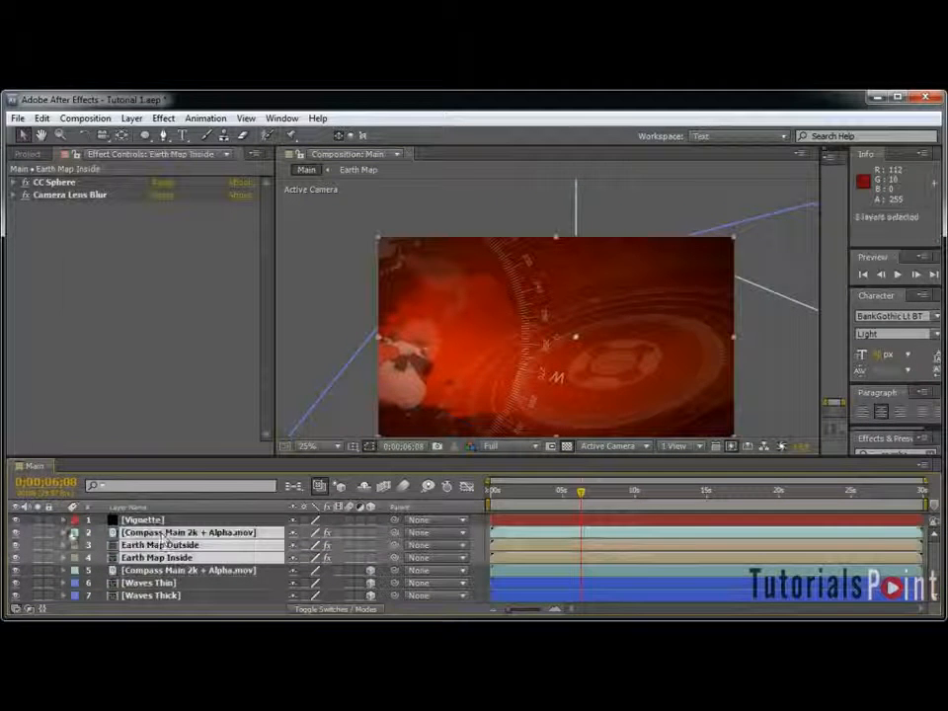
click(74, 539)
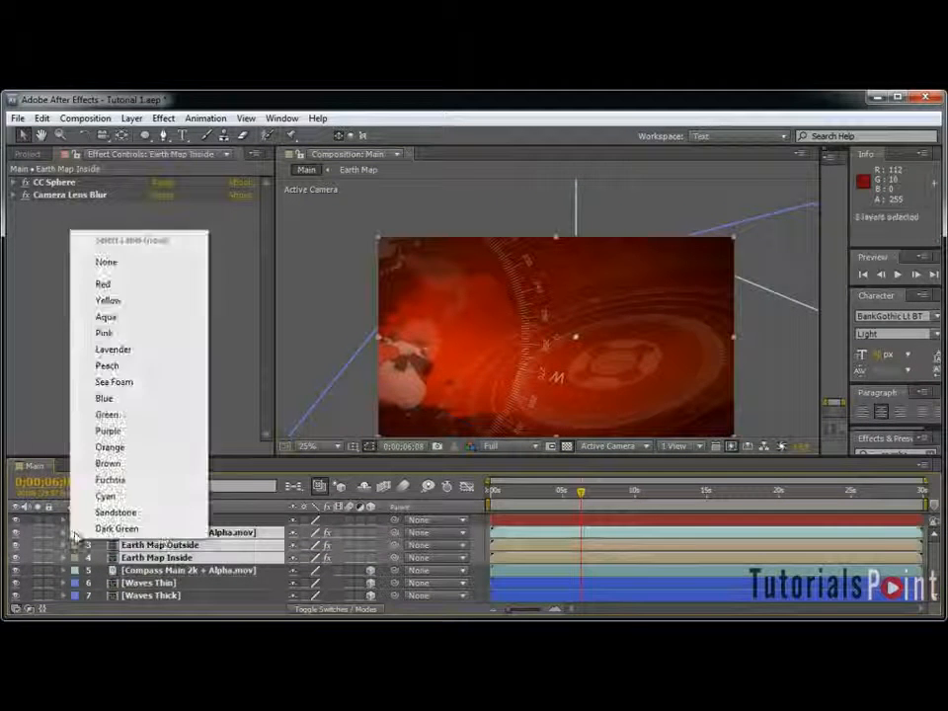
click(126, 335)
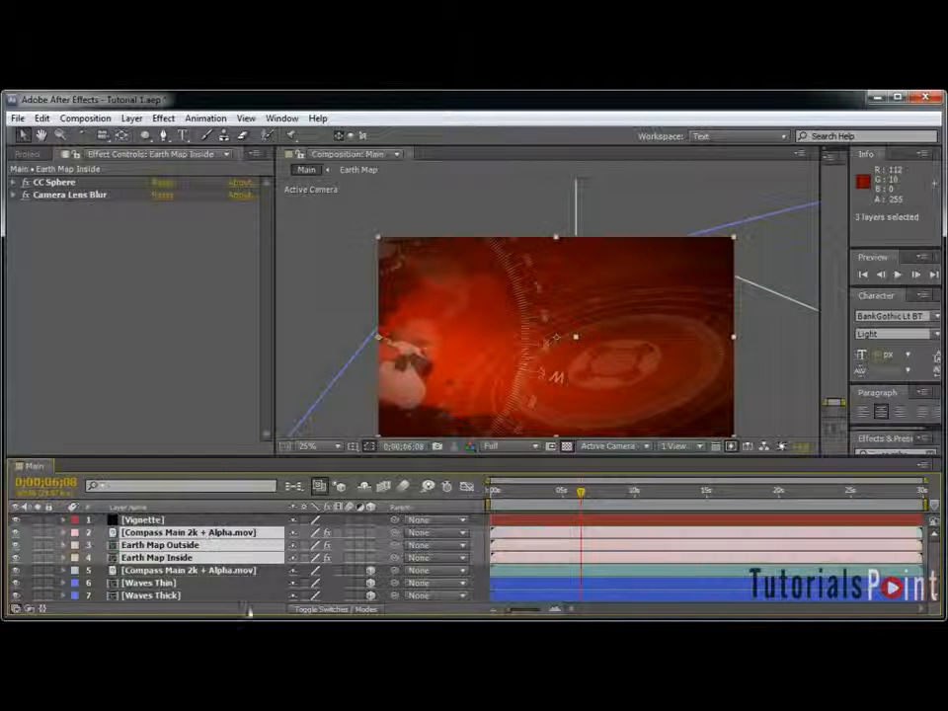
Step: Give both compass layers, Earth Map Outside and Earth Map Inside a Yellow label colour
click(75, 559)
click(117, 325)
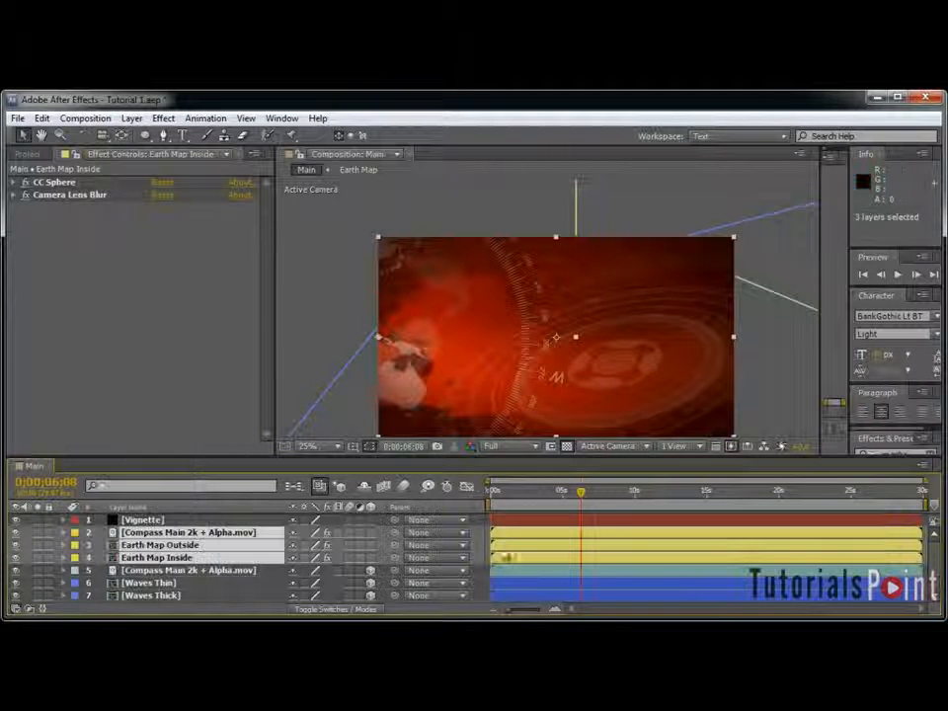
click(479, 537)
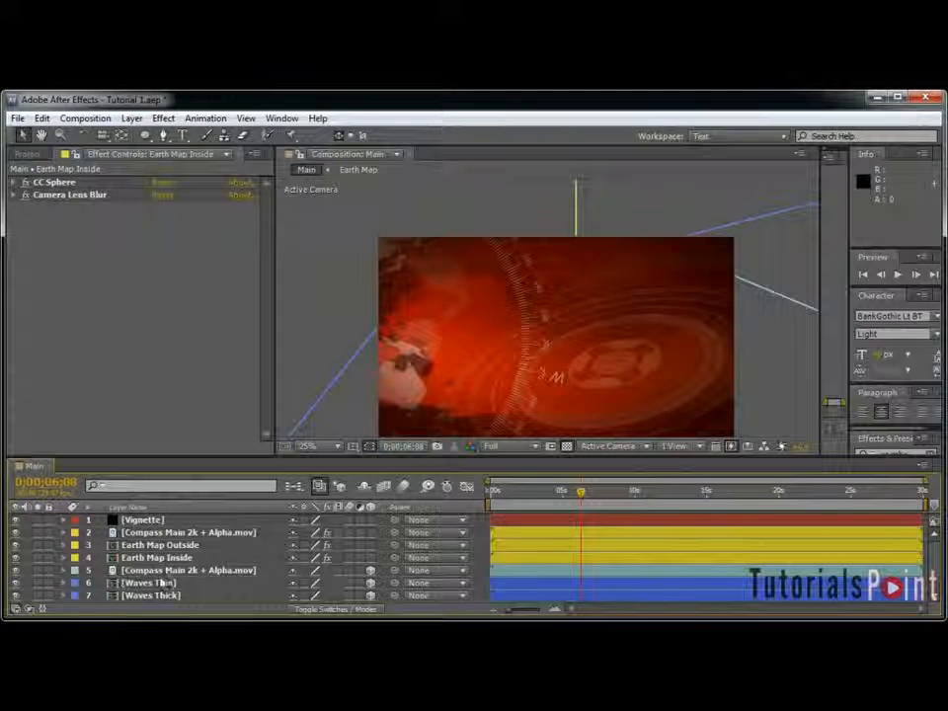
click(158, 571)
click(75, 570)
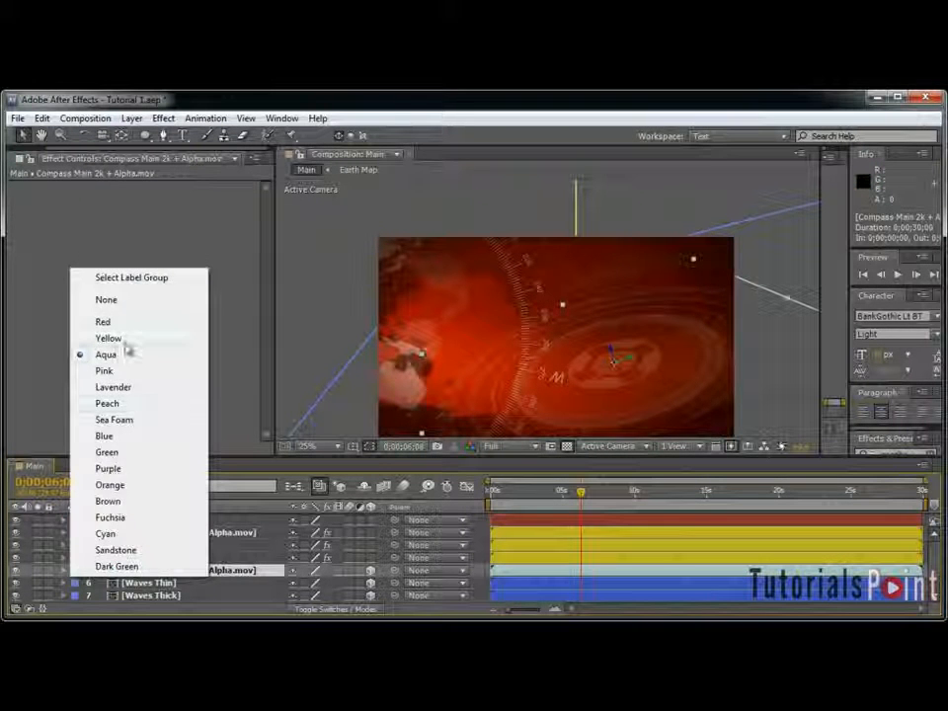
click(127, 352)
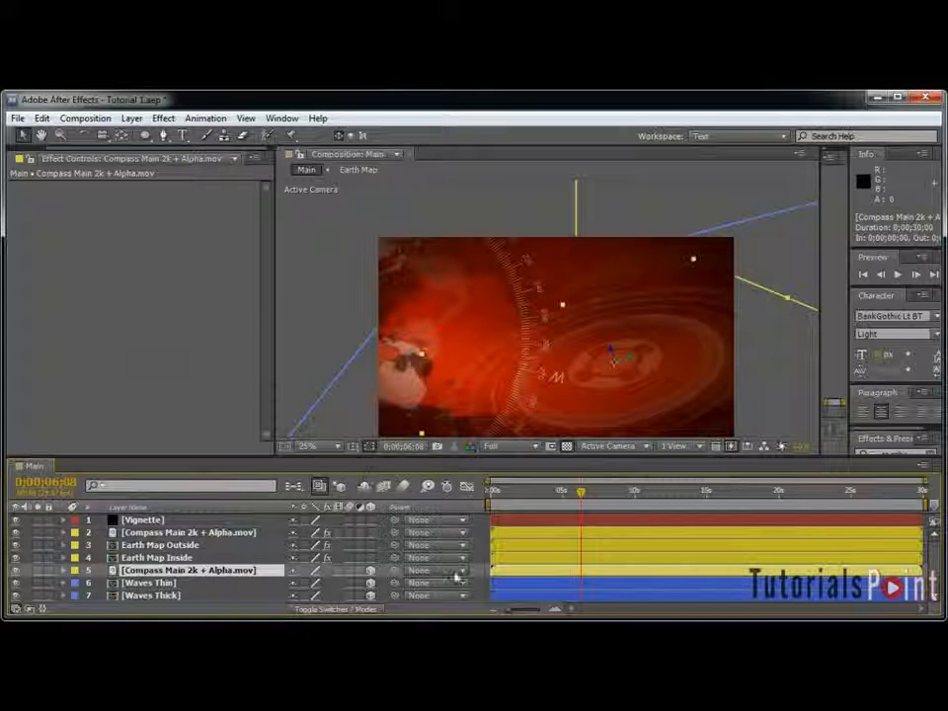
Step: Create a black composition-sized solid named Earth Fill
key(ctrl+y)
text(Earth Fill)
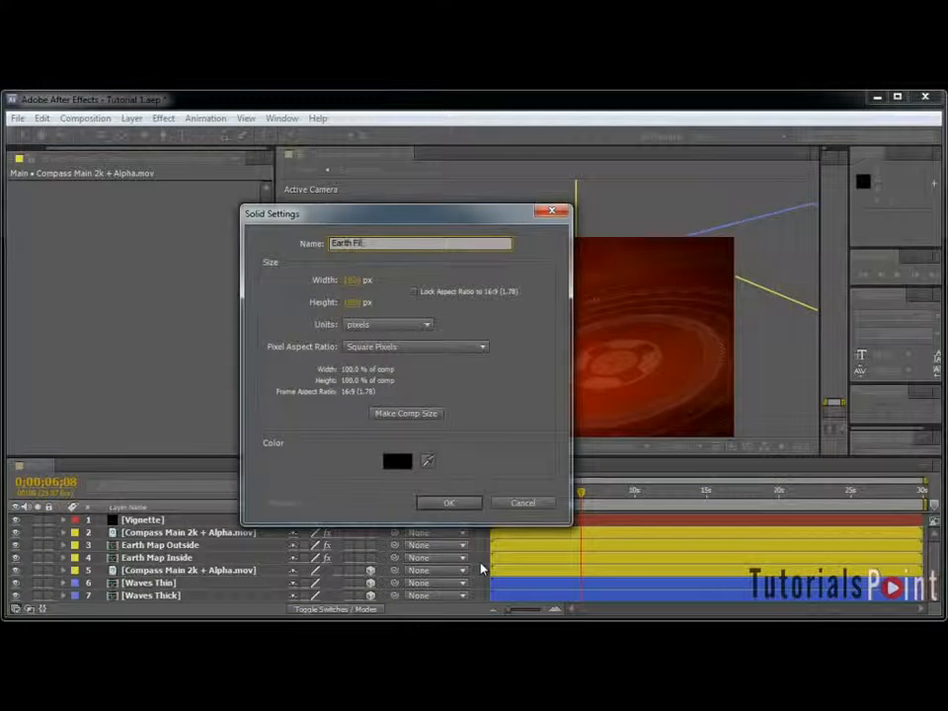
key(Return)
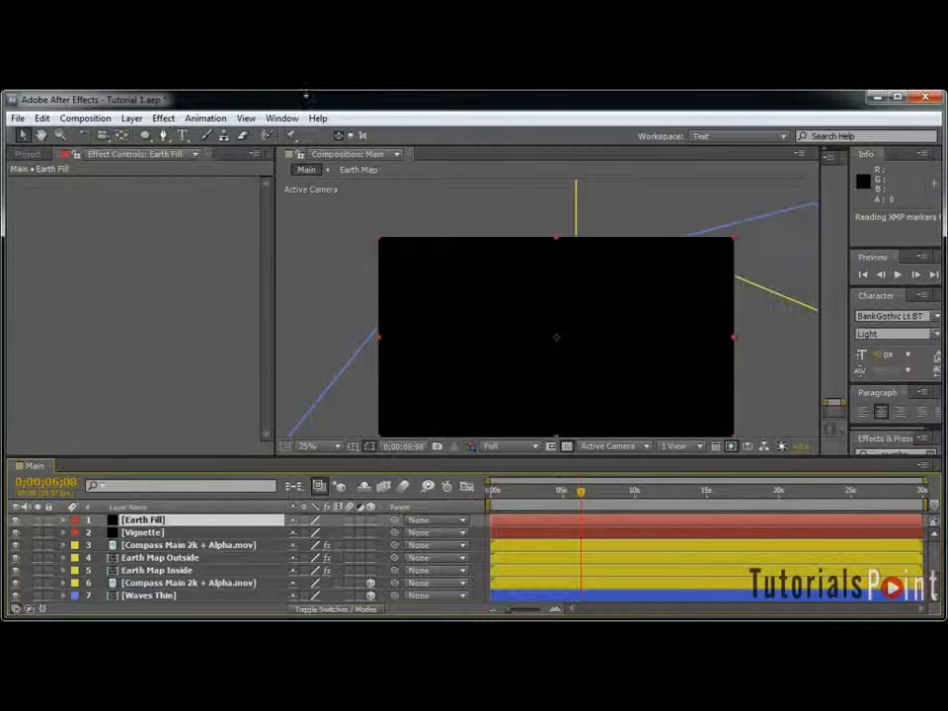
Step: Apply the Ramp effect to Earth Fill and set its ramp shape to Radial Ramp
click(163, 119)
mouse_move(243, 356)
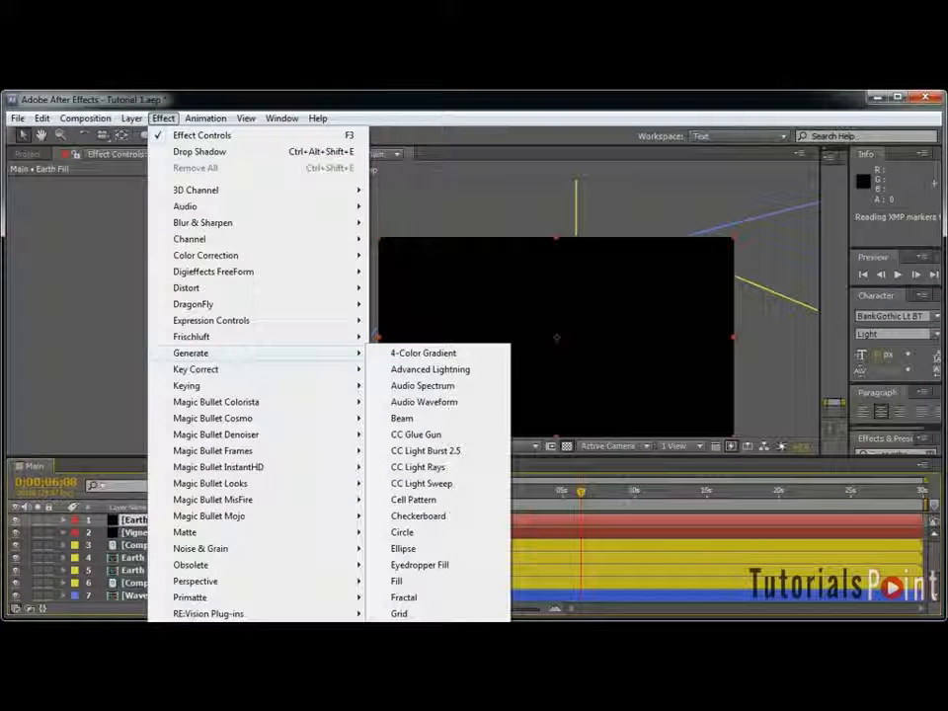
click(405, 679)
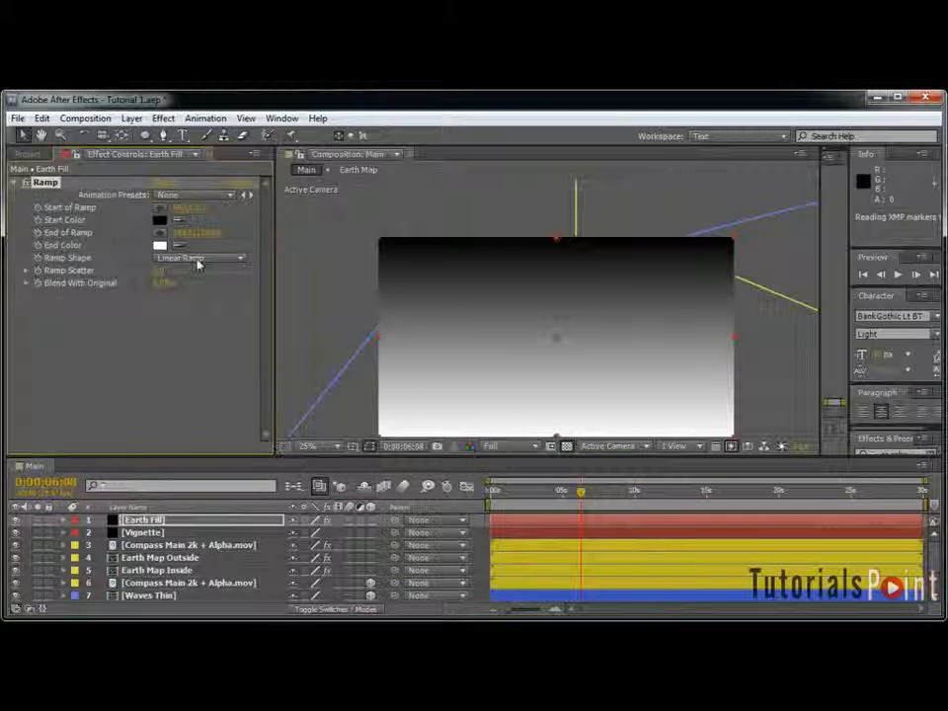
click(207, 259)
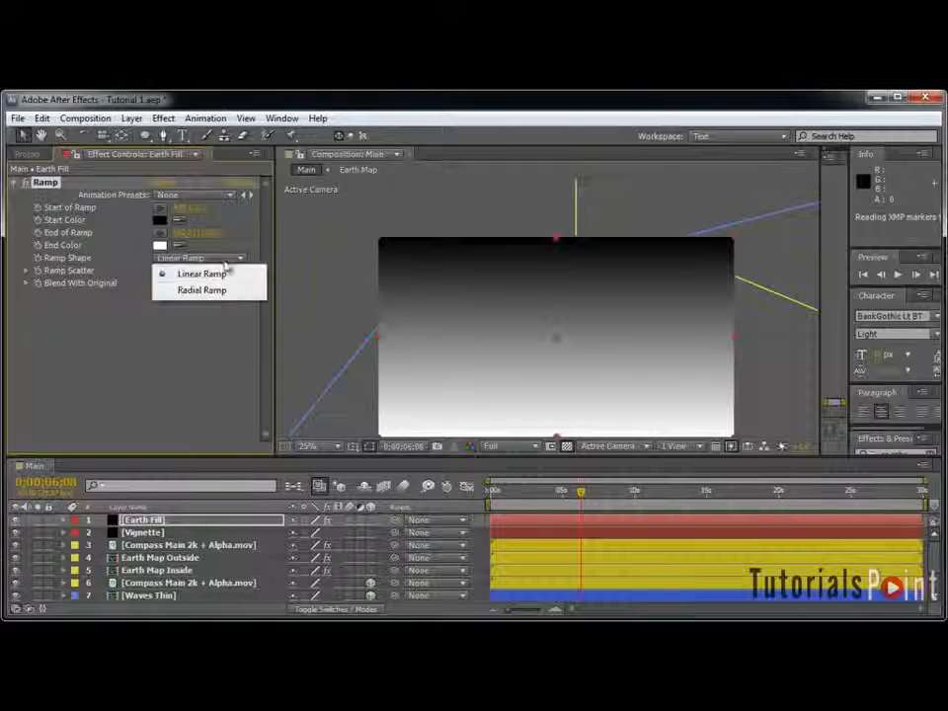
click(222, 291)
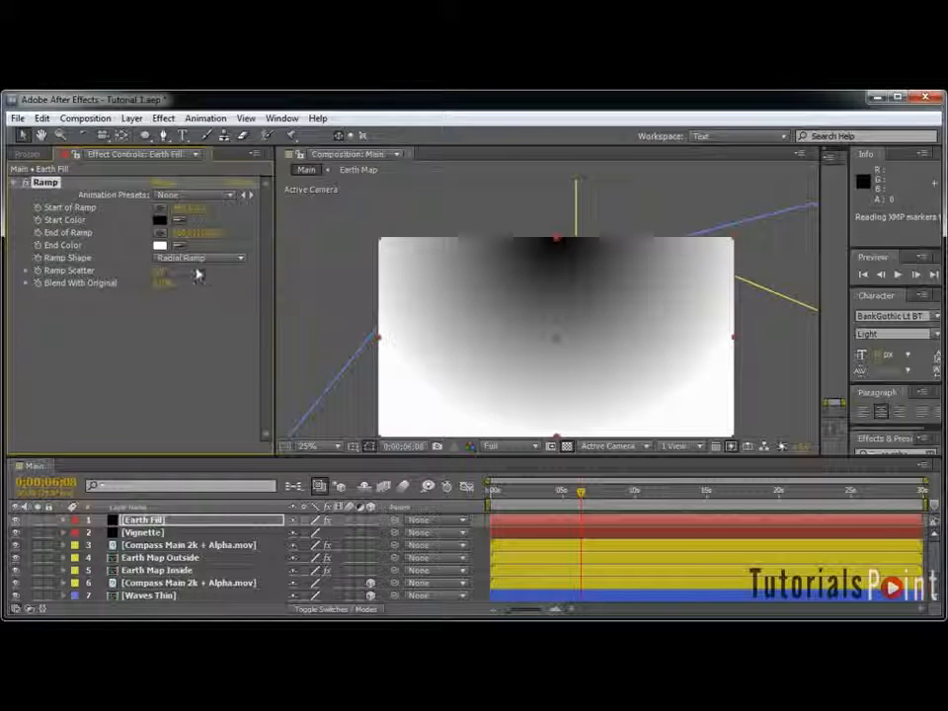
Step: Start the ramp at the middle of the frame's left edge and set the end point's vertical position to 540
click(159, 210)
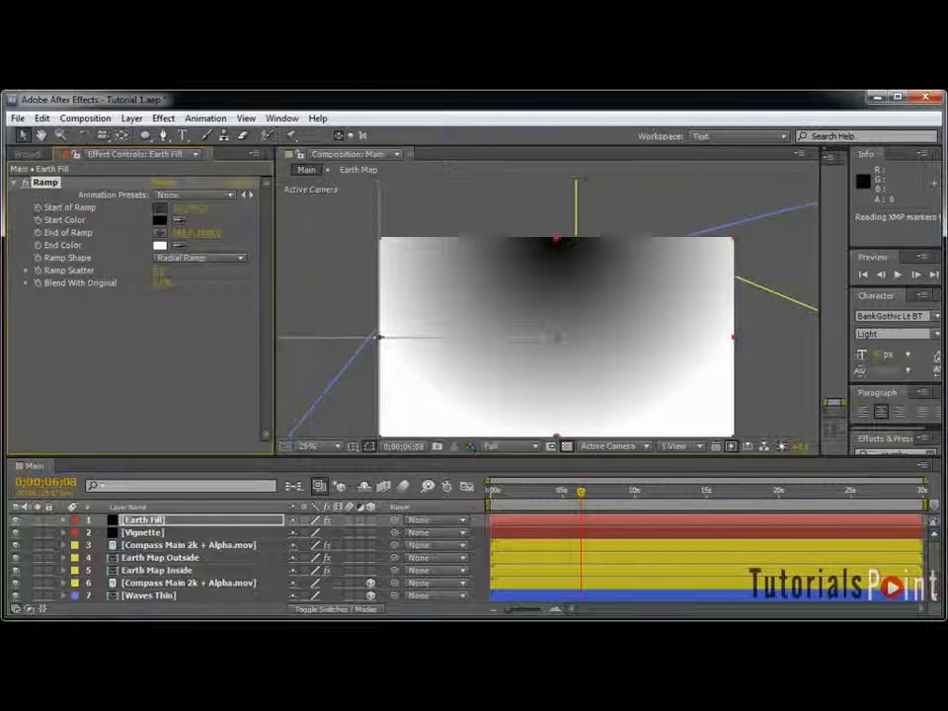
click(378, 337)
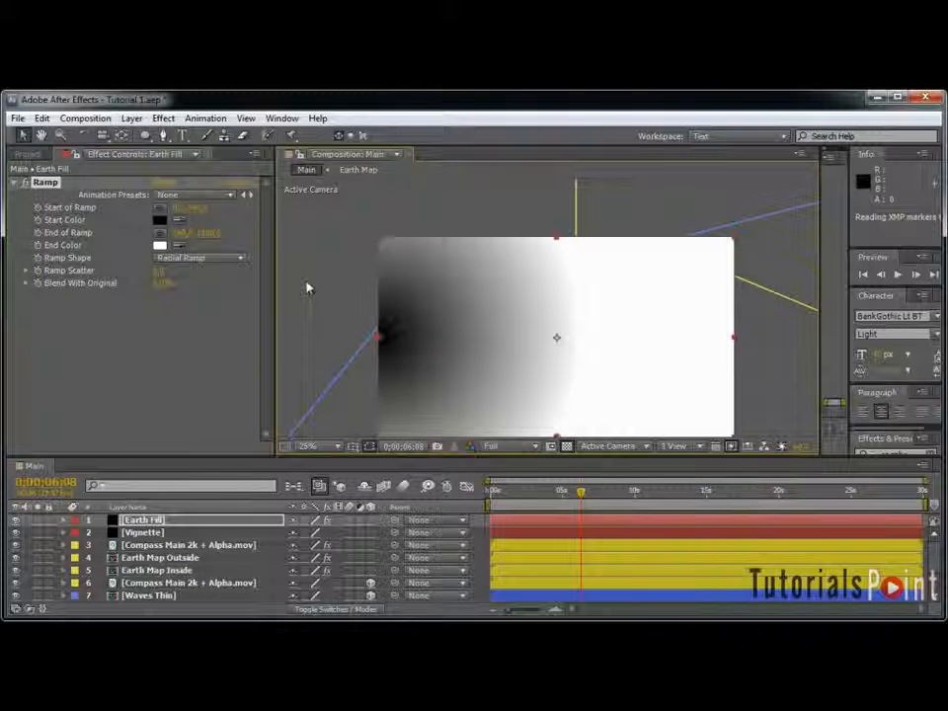
click(213, 234)
text(540)
key(Return)
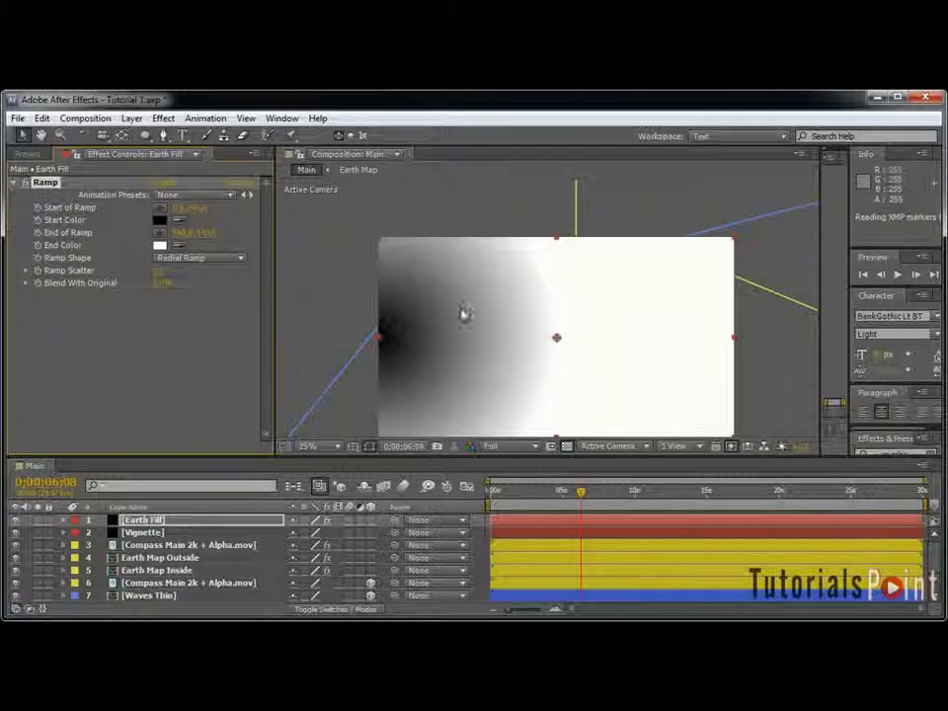
Step: Set the ramp's start colour to 992525 and its end colour to 000000
click(159, 222)
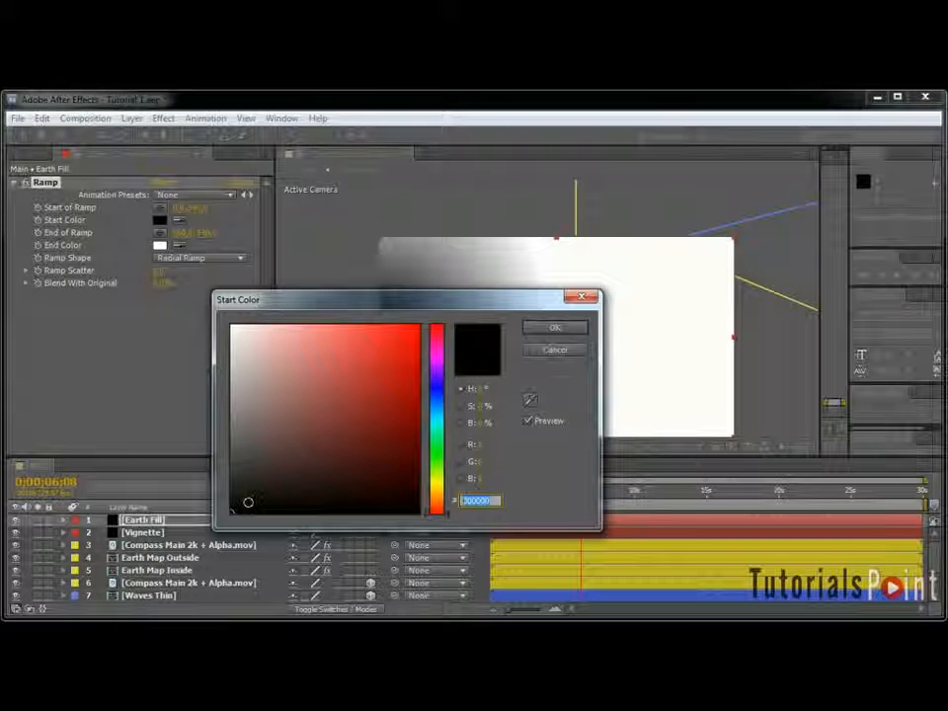
text(992525)
click(554, 327)
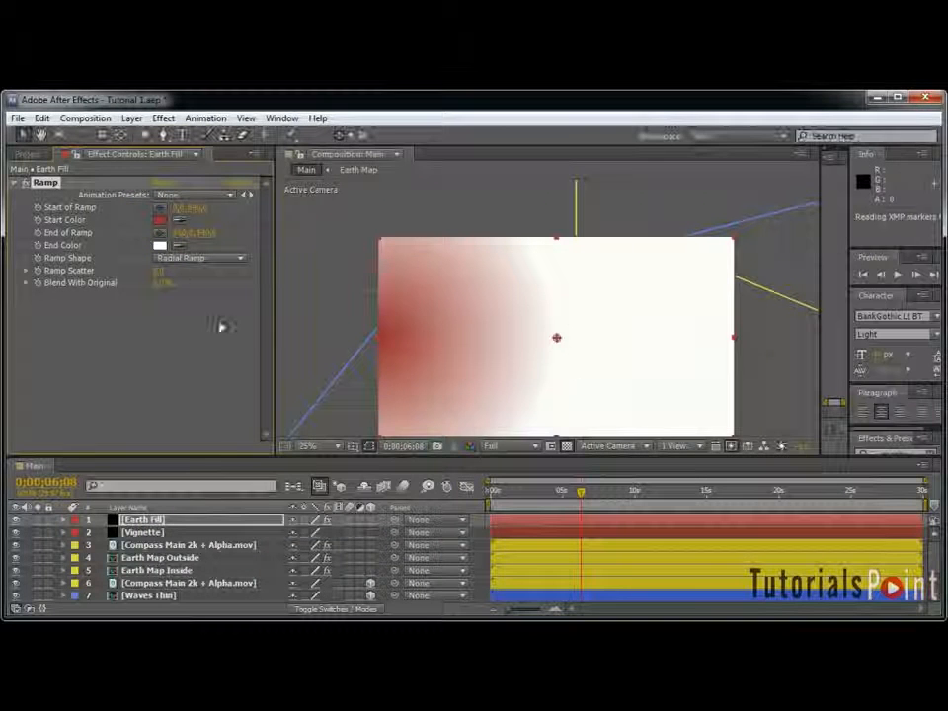
click(161, 246)
text(000000)
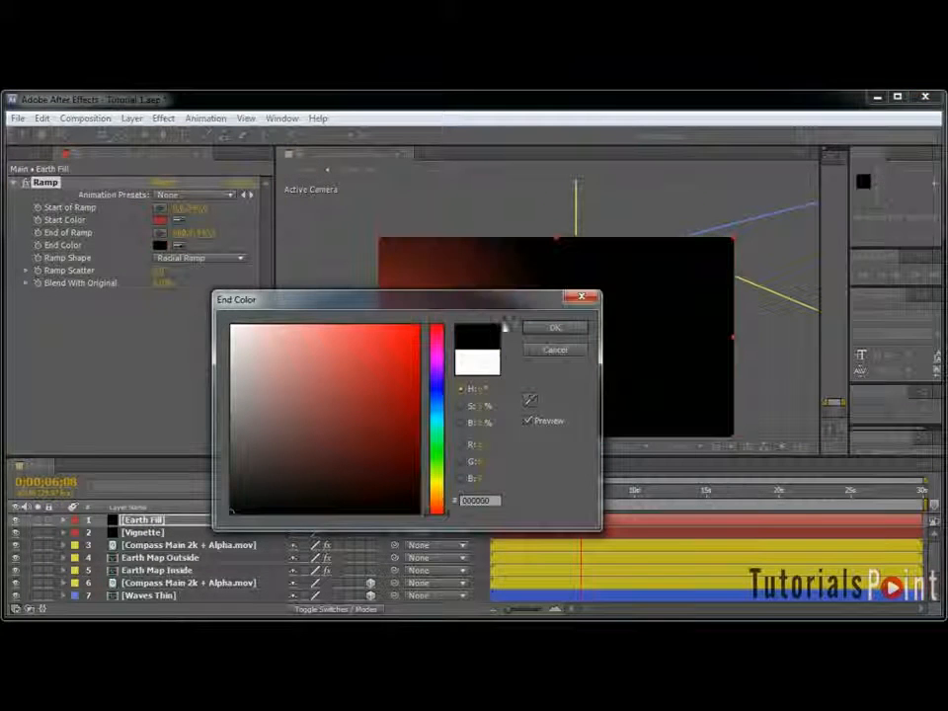
click(549, 327)
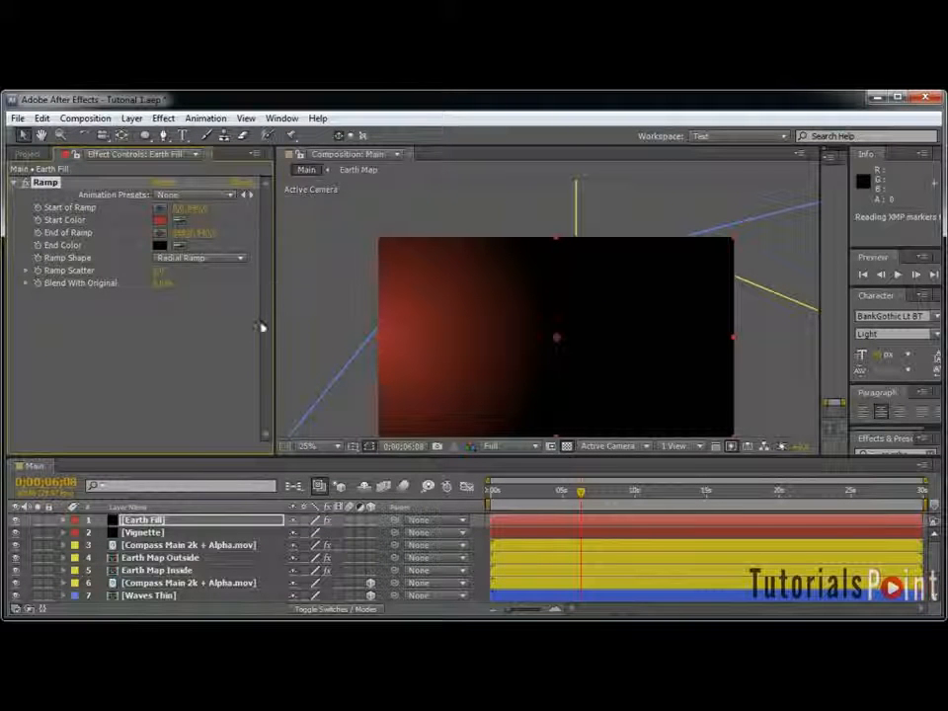
Step: Place Earth Fill directly beneath Earth Map Inside and draw a circular mask on it, centred on the middle of the frame's left edge
drag(252, 526, 339, 539)
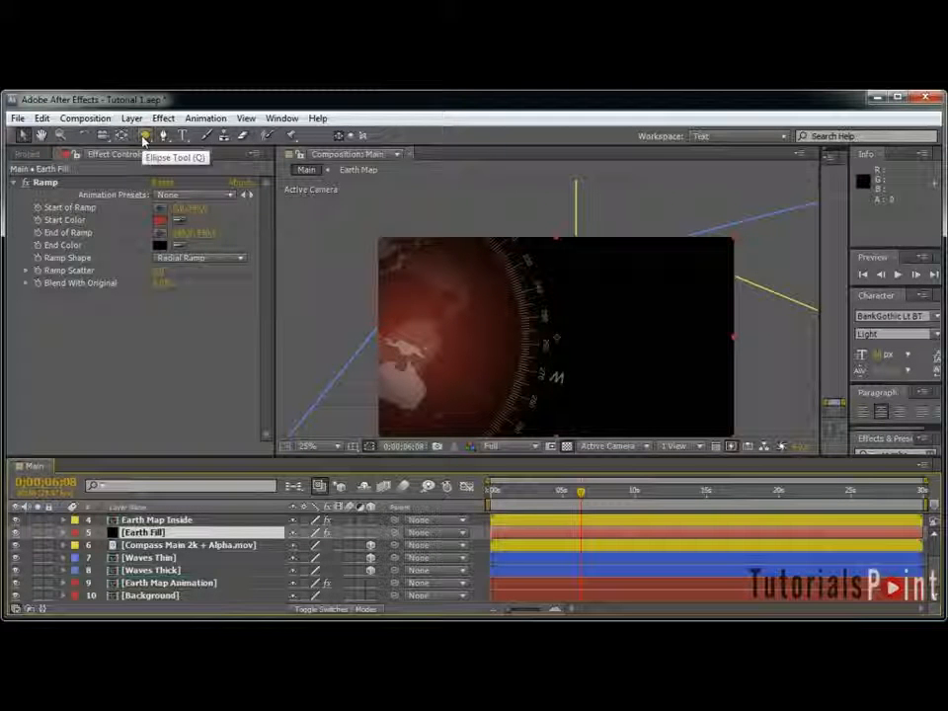
click(145, 136)
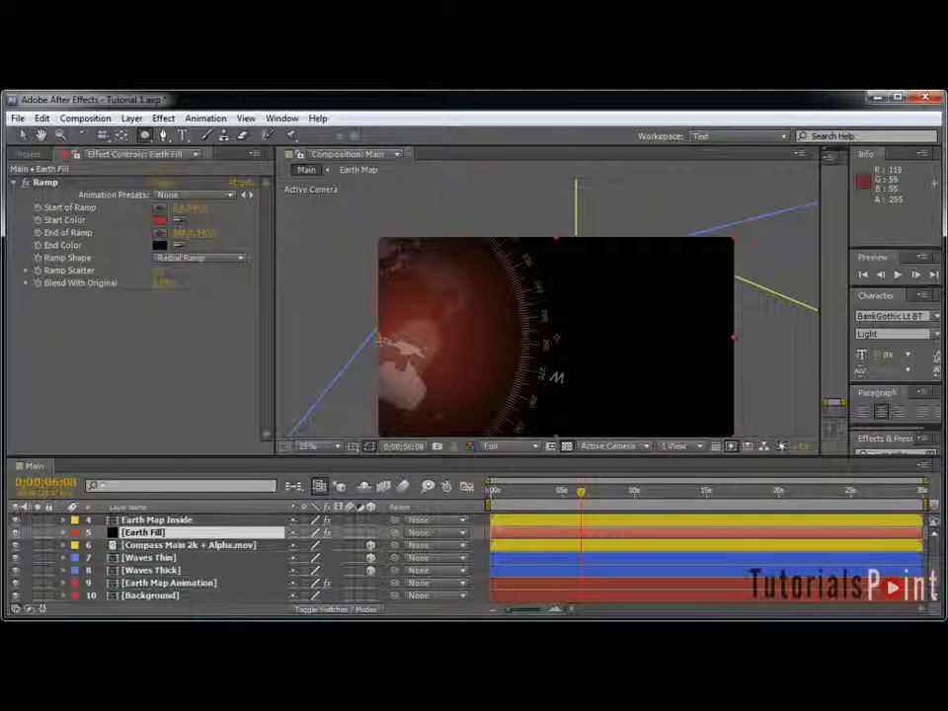
drag(376, 336, 510, 336)
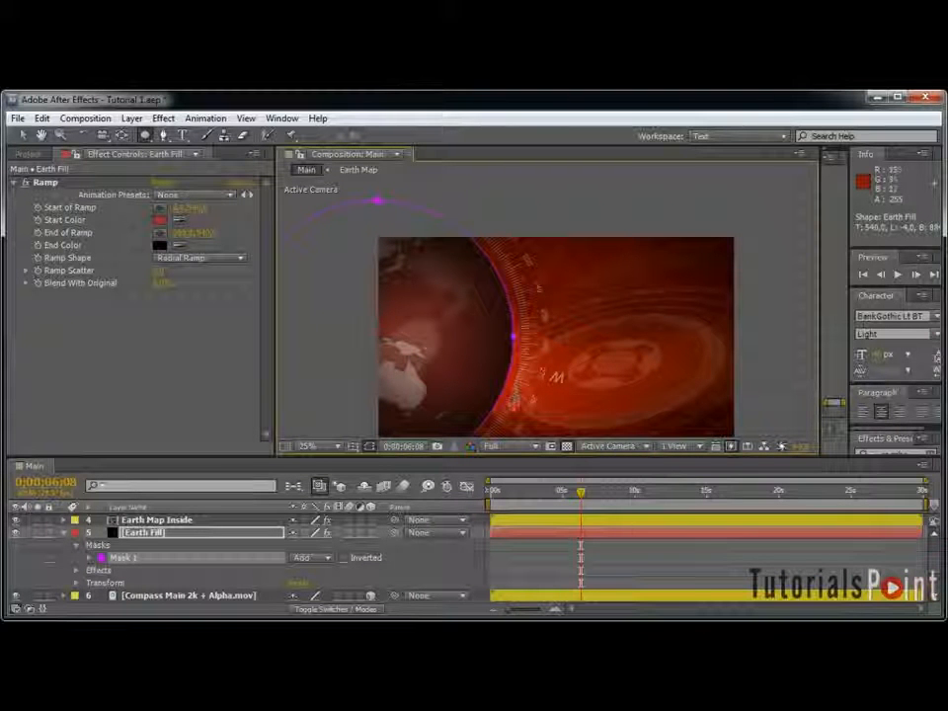
Step: Move the current time to 0;00;11;01 to examine the globe's edge against the Earth Fill mask
drag(604, 497, 621, 501)
drag(630, 506, 649, 507)
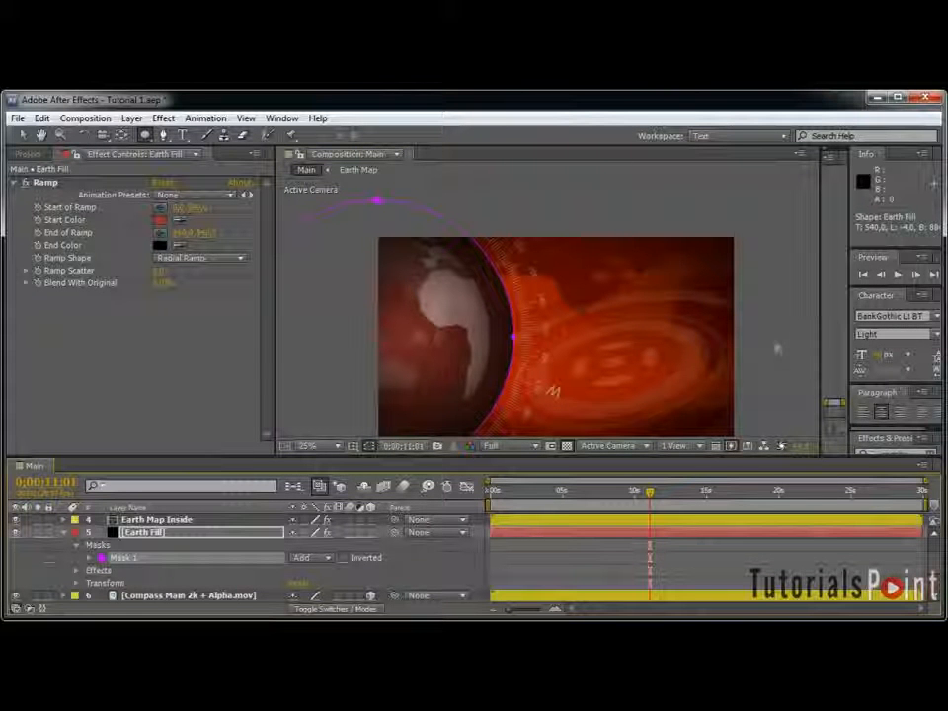
key(grave)
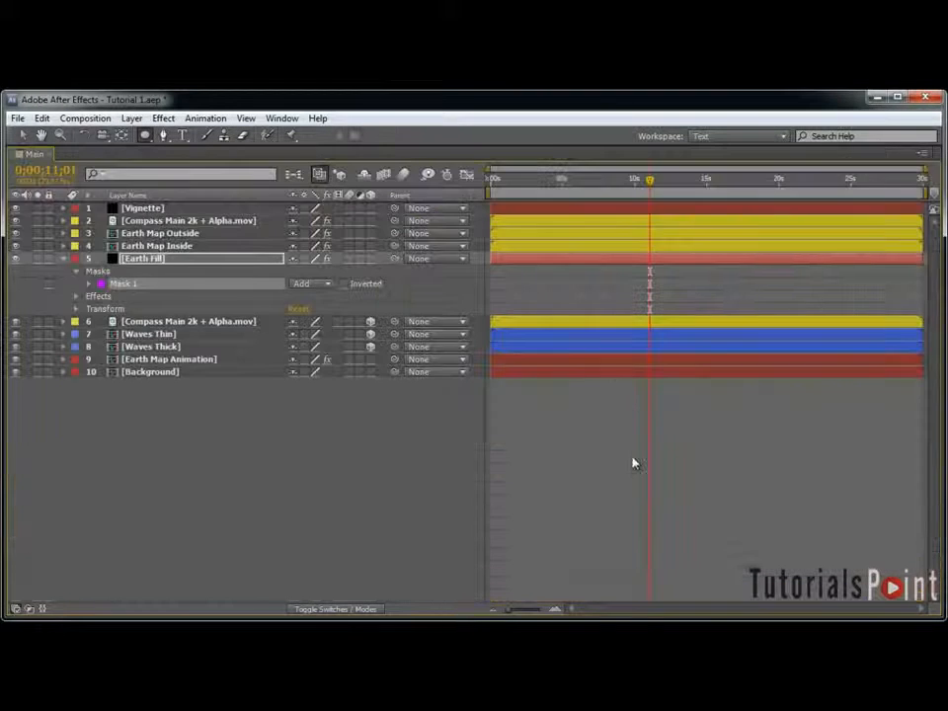
key(grave)
key(grave)
key(grave)
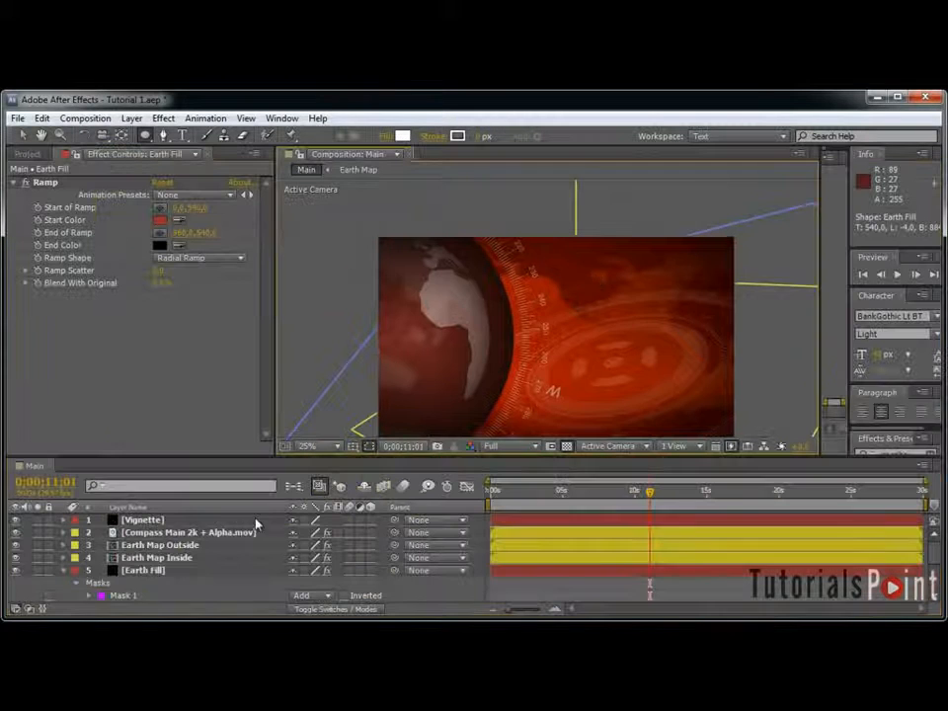
Step: Scale the Earth Fill mask down proportionally around its centre so it fits the globe's outline more closely
click(180, 570)
key(grave)
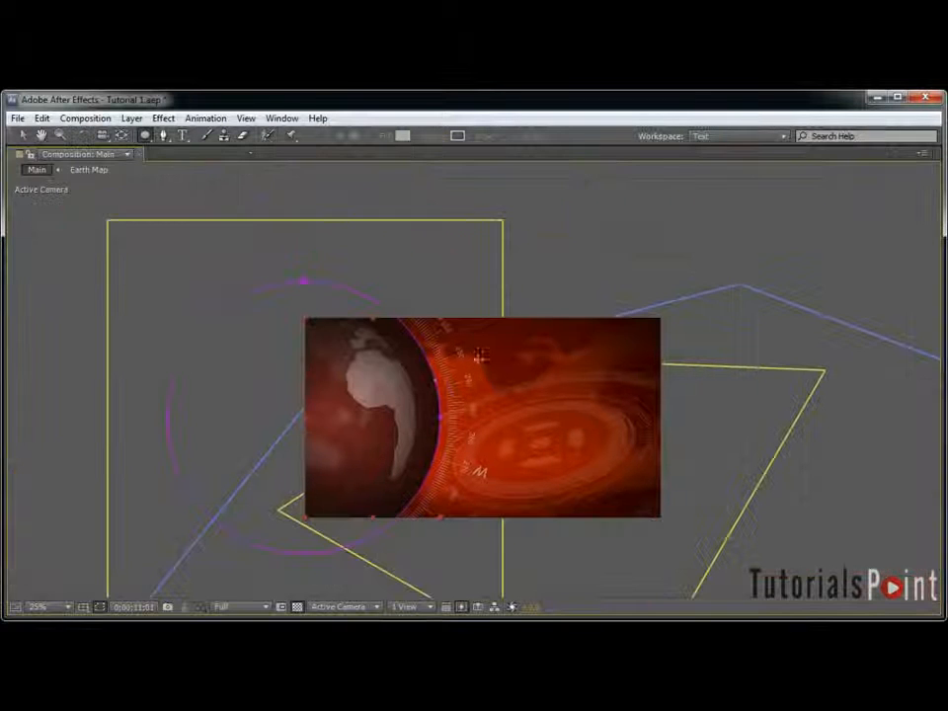
scroll(417, 389, up, 2)
drag(417, 390, 565, 342)
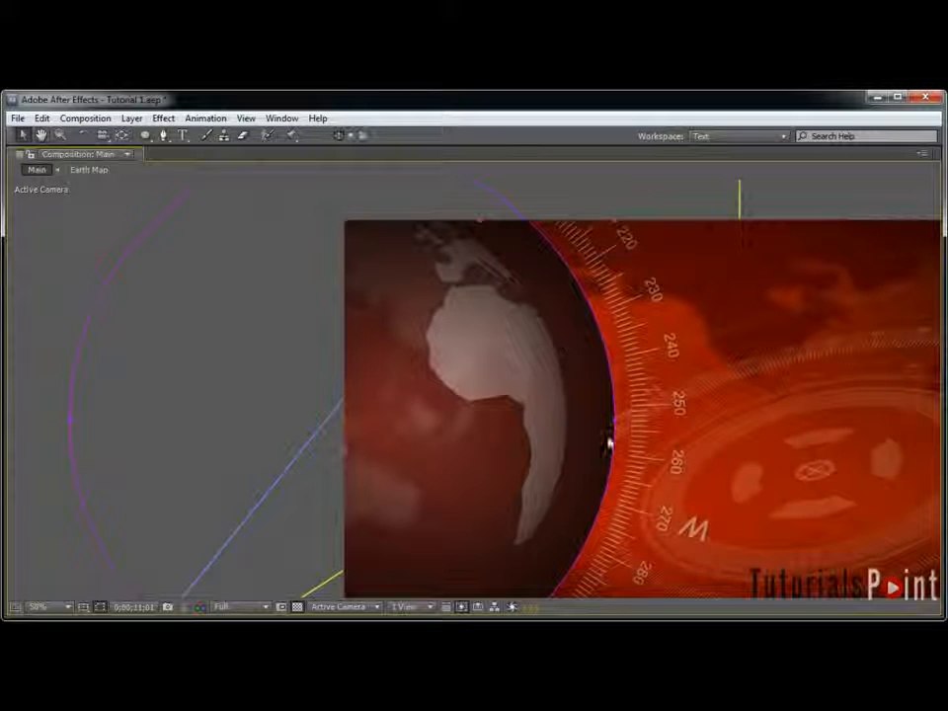
scroll(614, 423, down, 2)
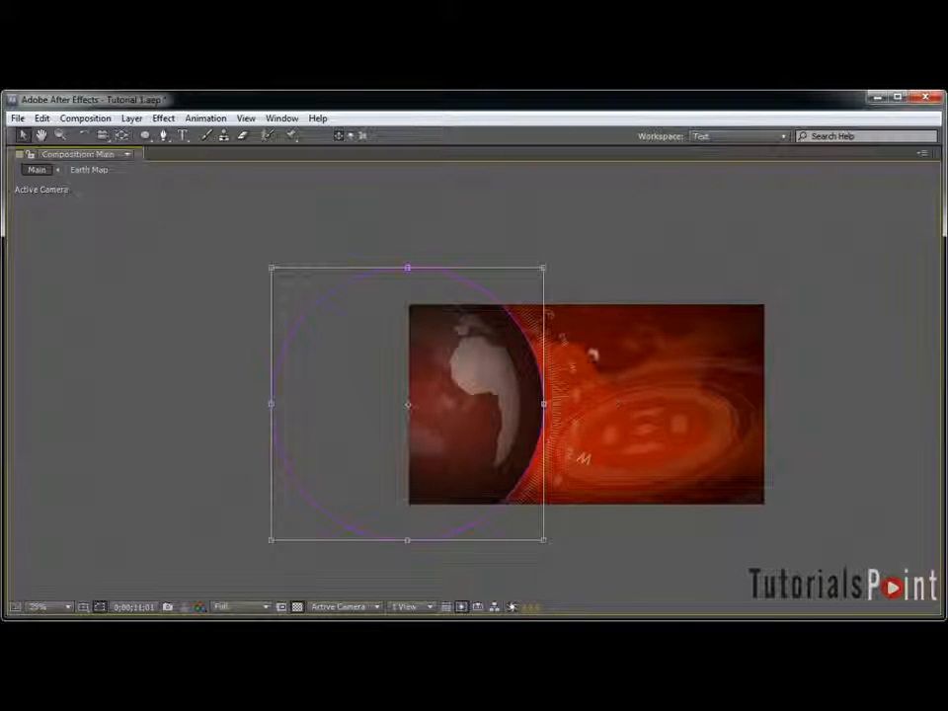
drag(545, 268, 526, 286)
scroll(526, 310, up, 2)
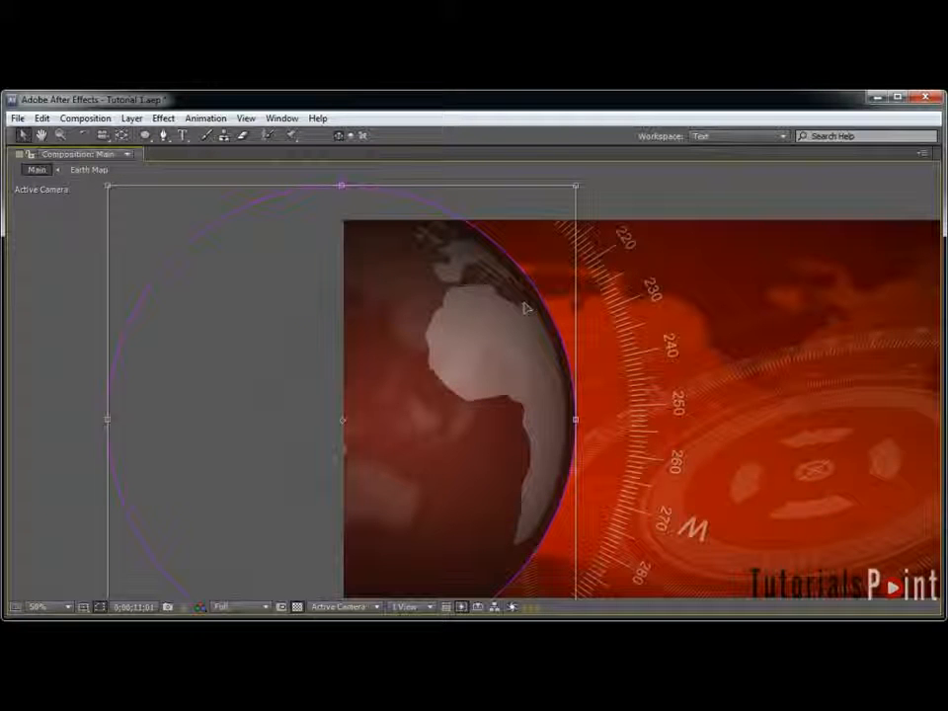
Step: Show the safe-area guides and rulers, and place a horizontal guide through the frame's vertical centre
key(apostrophe)
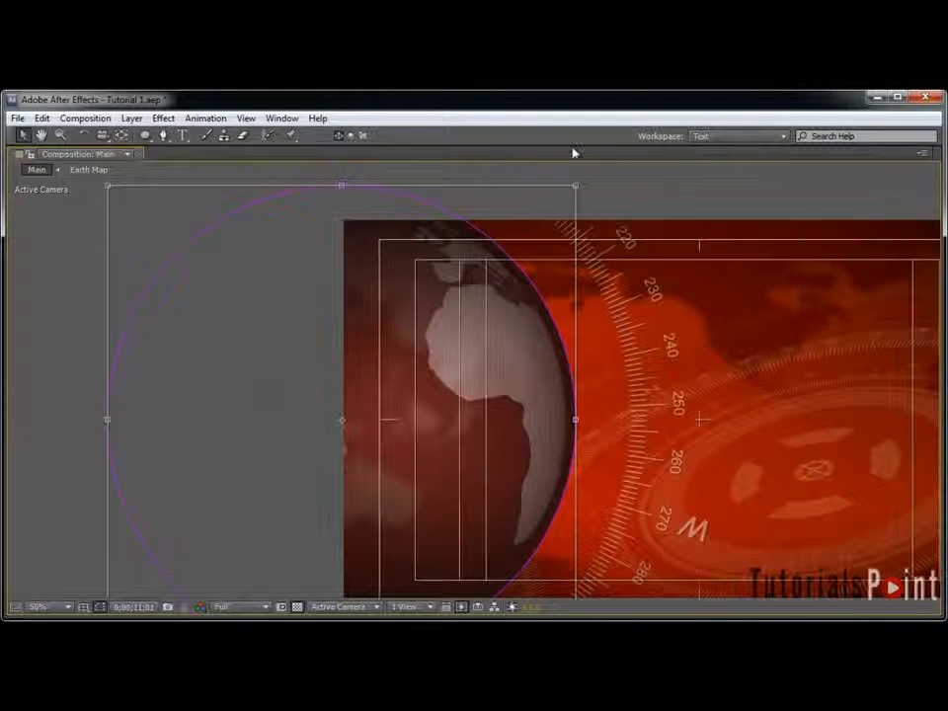
key(ctrl+r)
drag(617, 184, 649, 426)
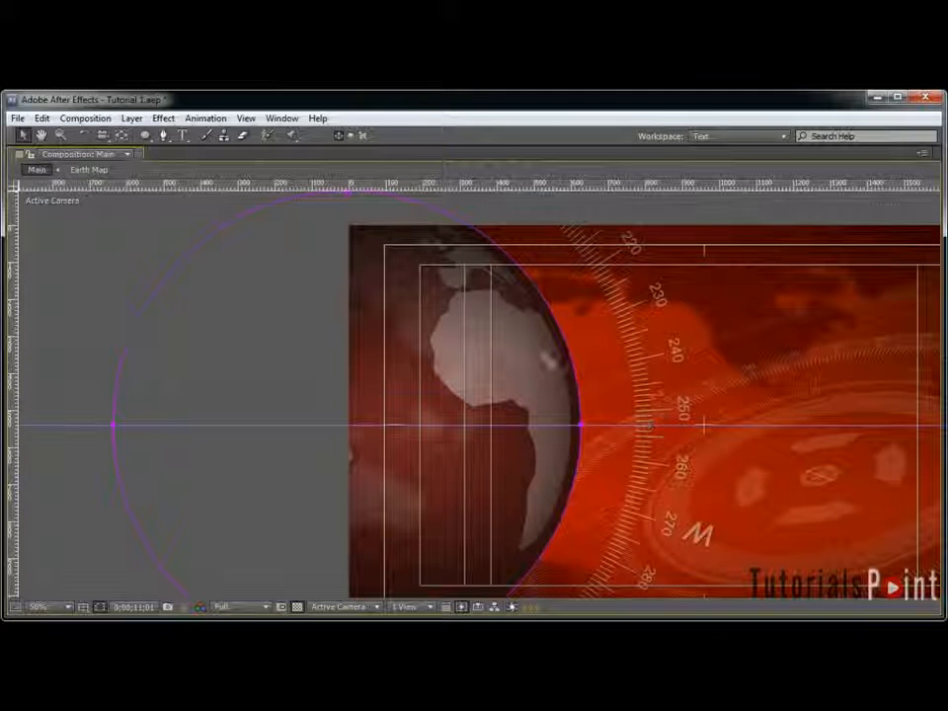
Step: Nudge the whole Earth Fill mask to the left so its edge lines up with the globe
double_click(348, 193)
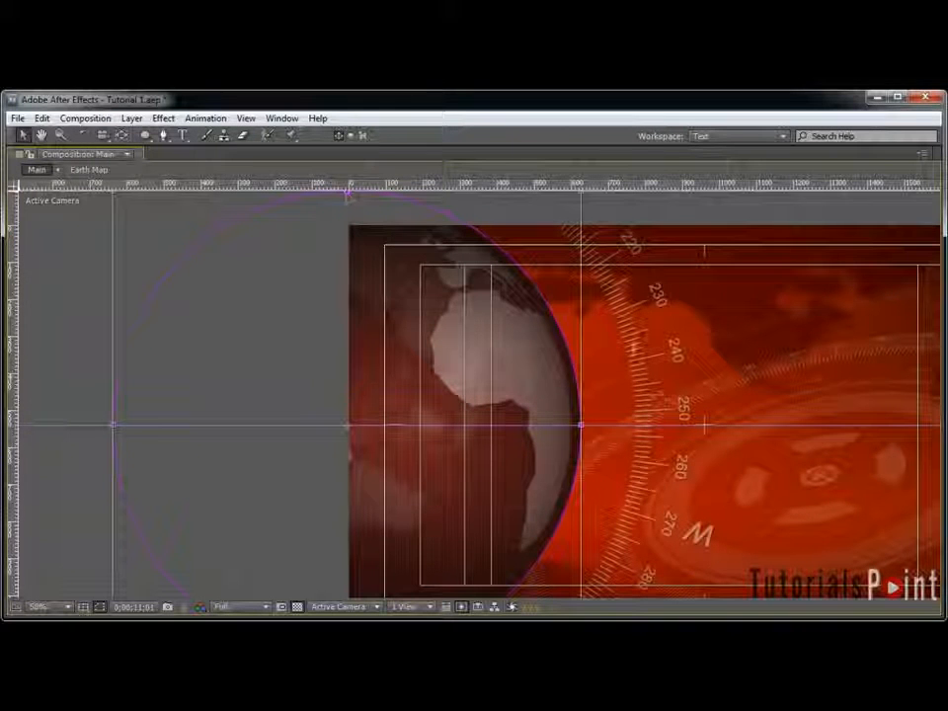
key(Left)
key(Left)
key(Left)
key(Left)
key(Left)
key(Left)
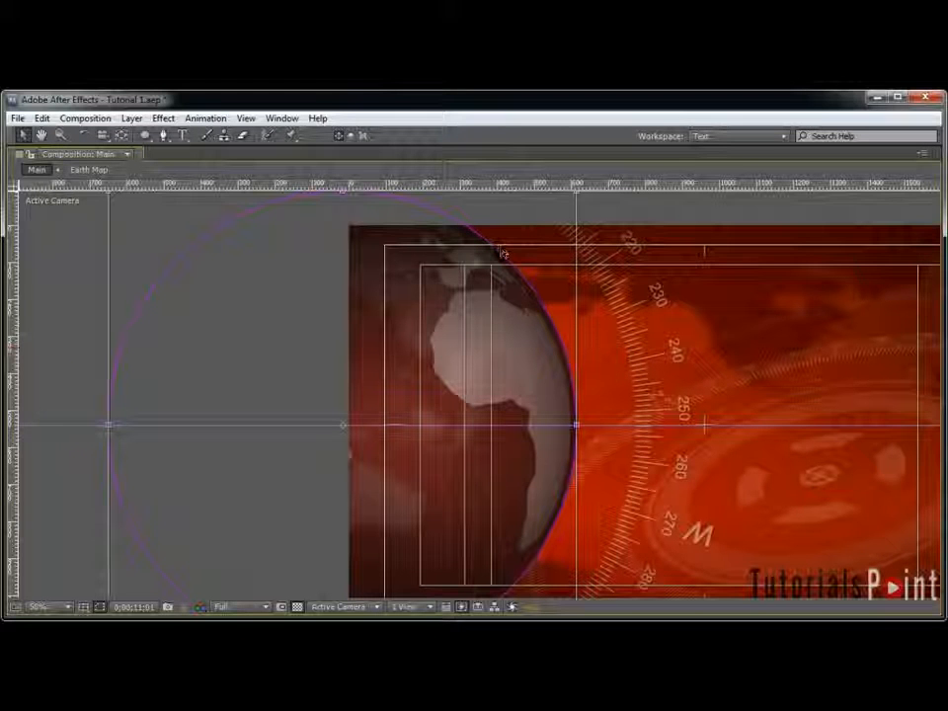
key(Left)
key(Left)
key(Left)
key(Left)
key(Left)
key(Left)
key(Right)
key(Right)
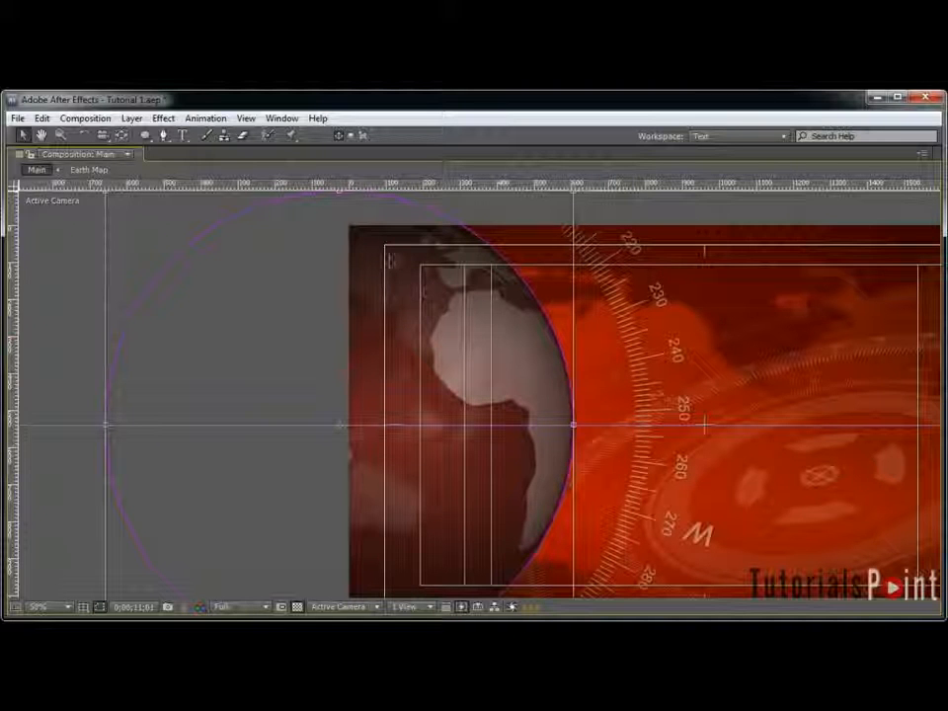
mouse_move(366, 227)
mouse_down()
mouse_move(373, 252)
mouse_move(348, 226)
mouse_up()
drag(499, 530, 503, 385)
drag(351, 540, 351, 561)
key(ctrl+z)
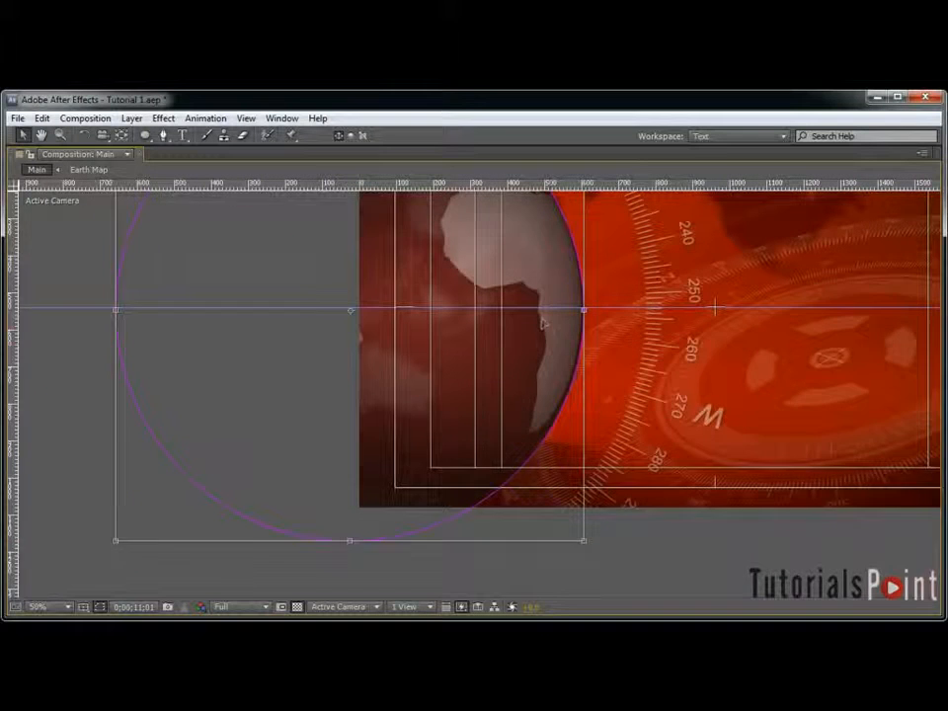
drag(544, 321, 543, 484)
key(ctrl+z)
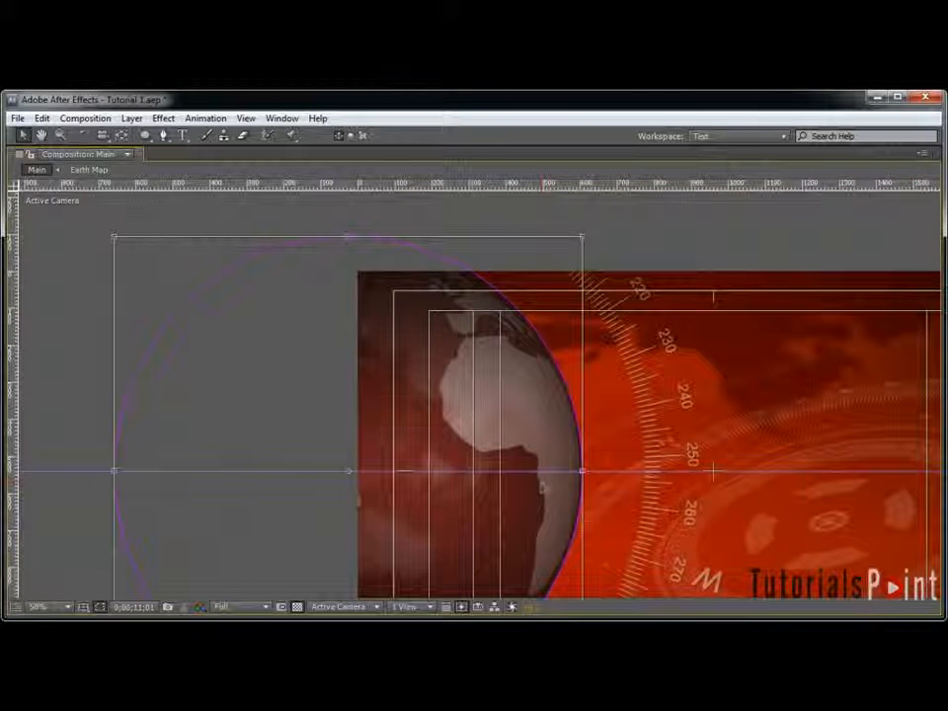
Step: Fine-tune the mask's fit by nudging it slightly further left against the globe's outer edge
key(period)
key(Left)
key(Left)
key(Left)
key(Left)
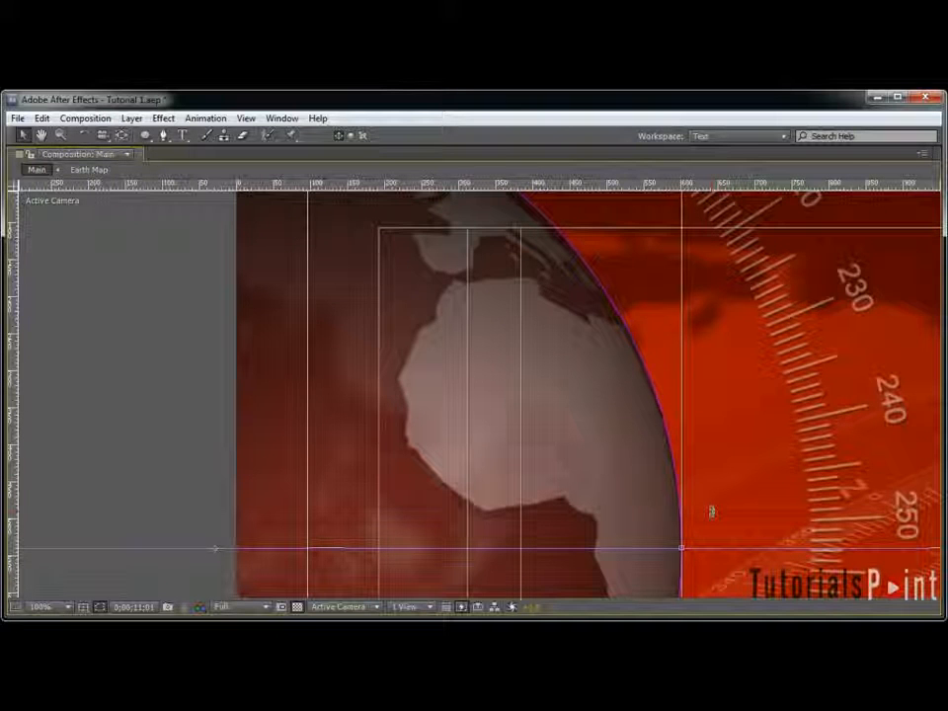
Step: Restore the full workspace layout and feather the Earth Fill layer's mask by 150 pixels
key(comma)
key(comma)
key(grave)
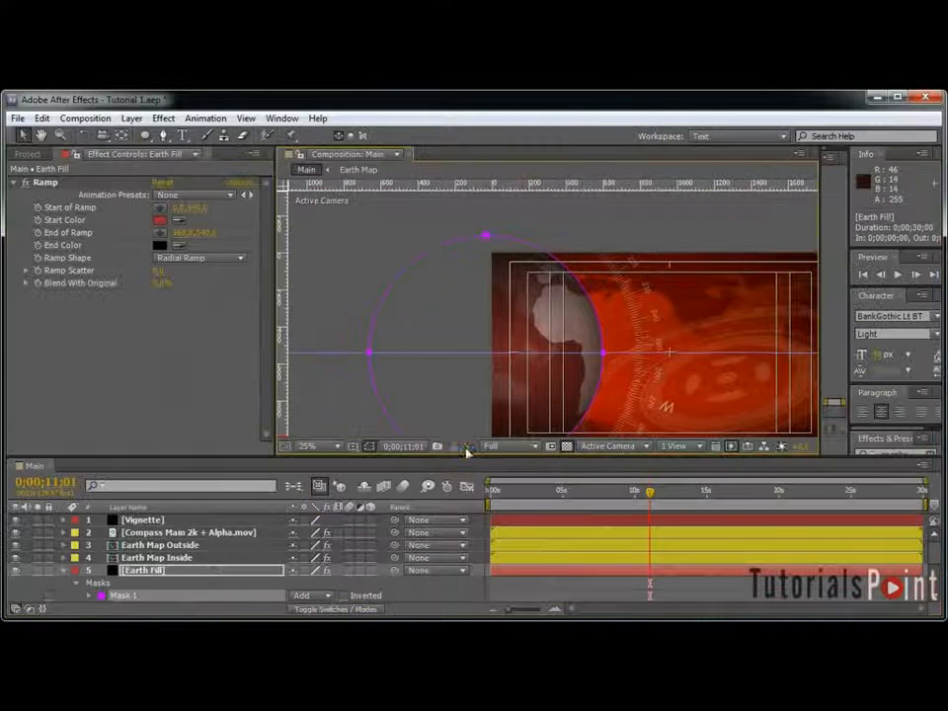
key(f)
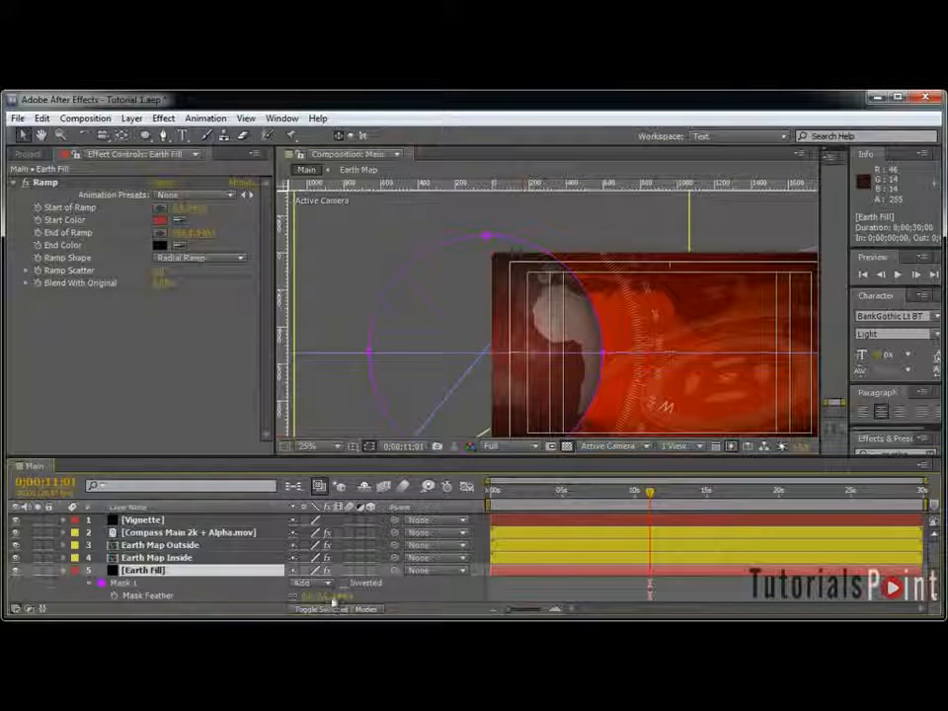
click(328, 597)
text(150)
click(407, 598)
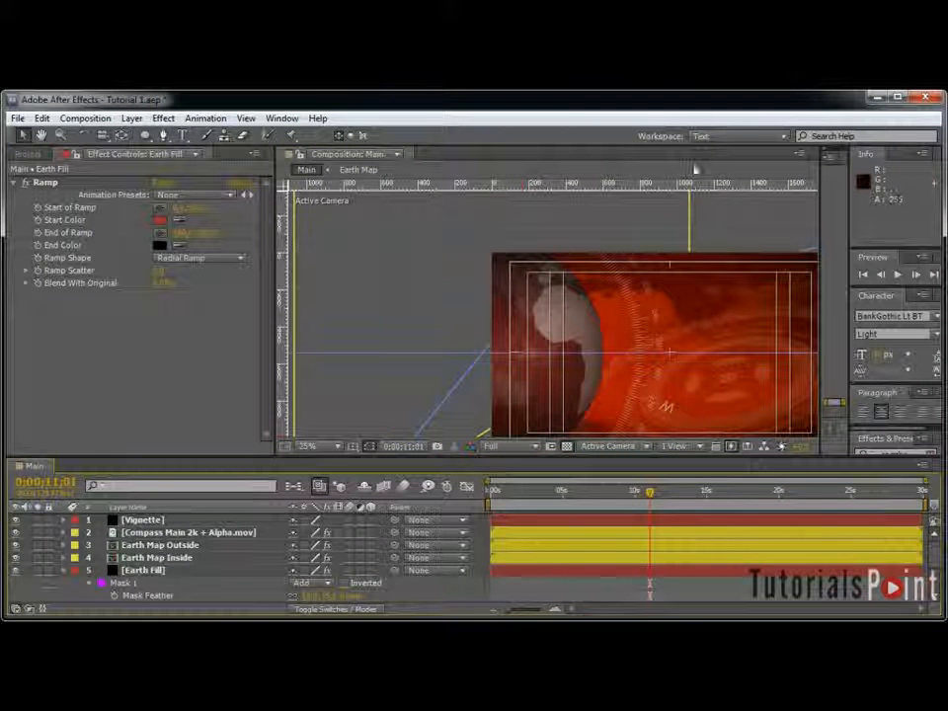
Step: Set the Earth Fill layer's opacity to 50%
key(period)
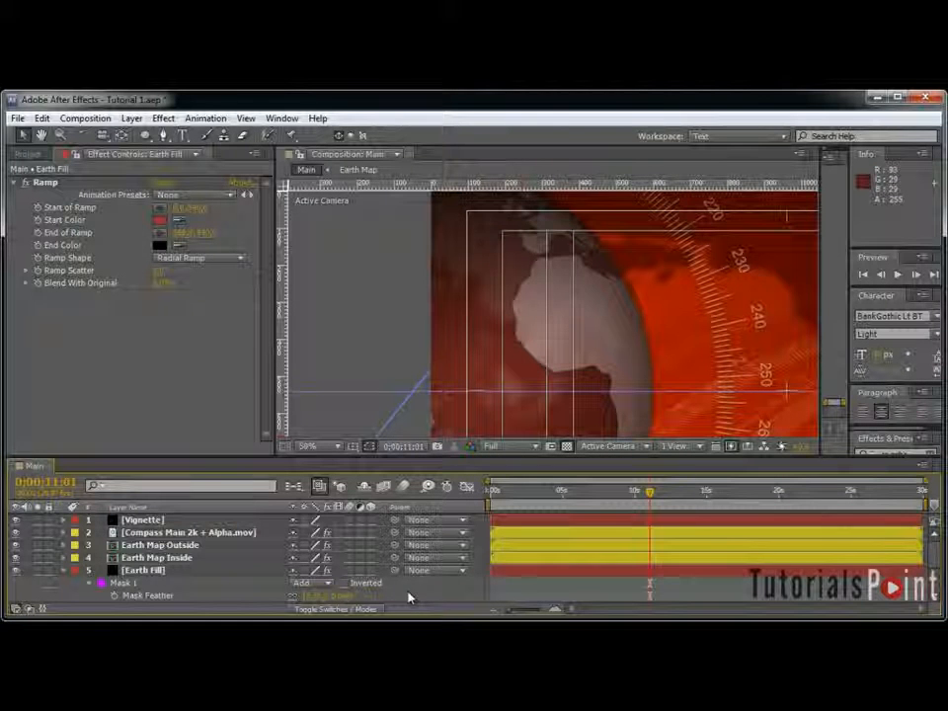
click(233, 571)
text(t)
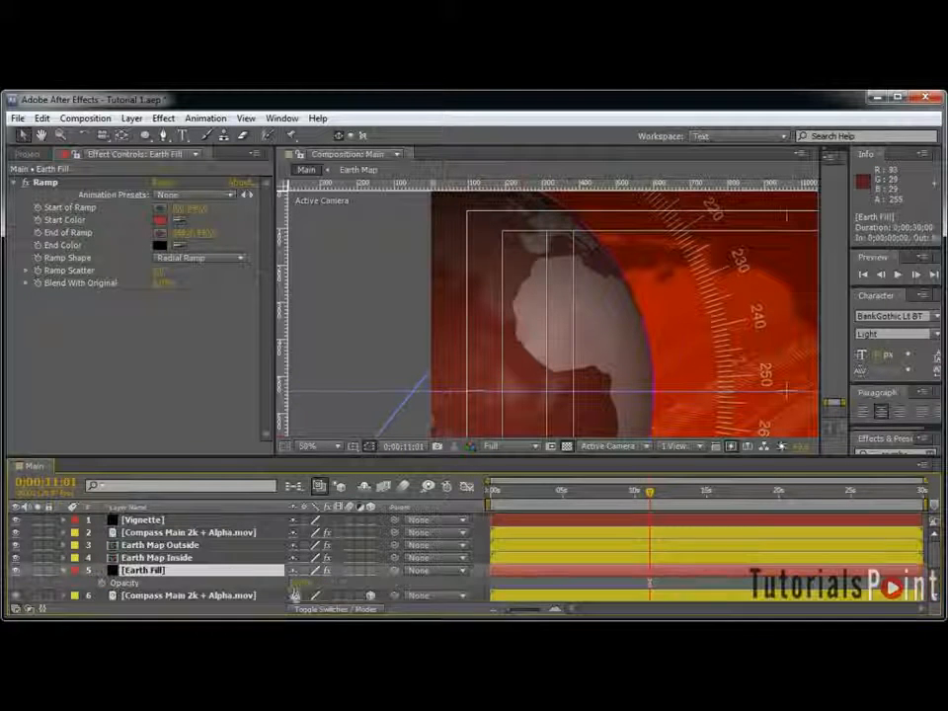
text(50)
key(Return)
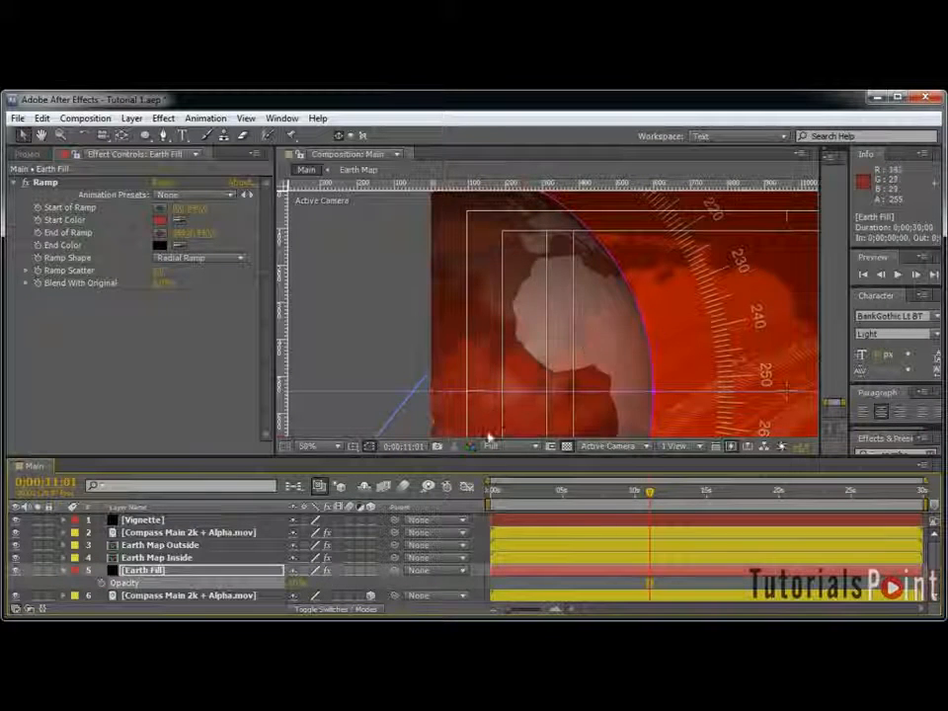
click(479, 584)
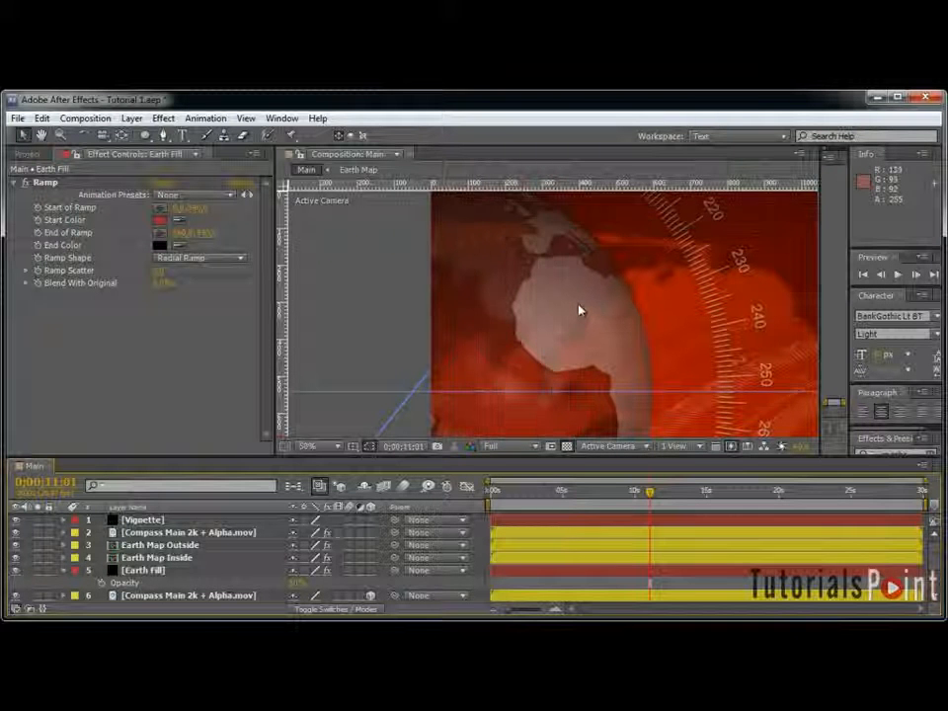
Step: Inspect how the Earth Fill looks behind the globe at several times along the timeline
scroll(569, 294, down, 2)
drag(659, 330, 555, 309)
click(562, 491)
drag(561, 502, 610, 504)
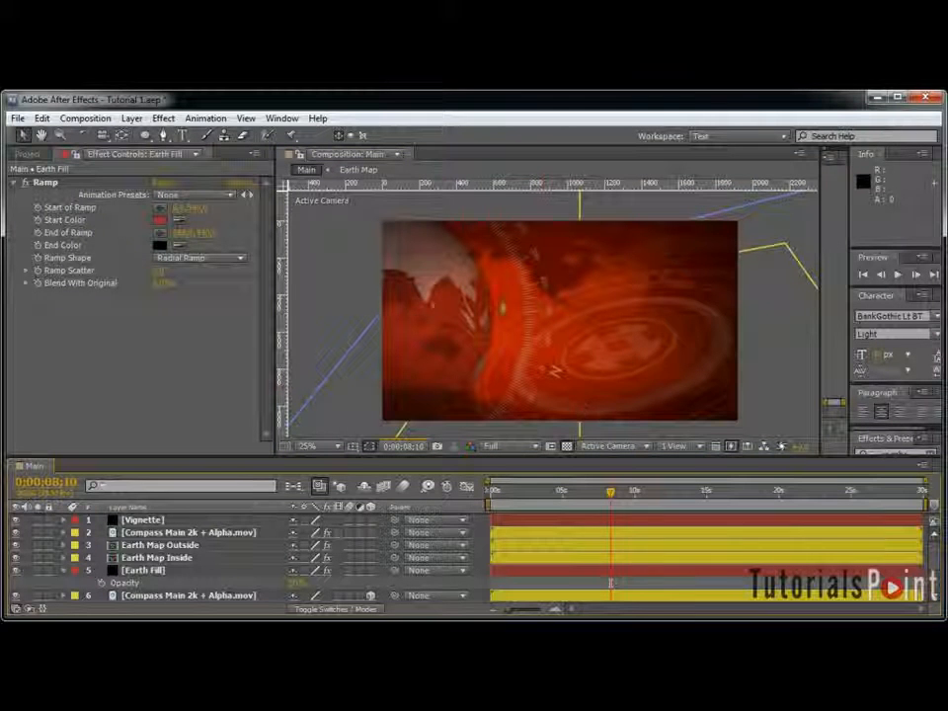
click(64, 573)
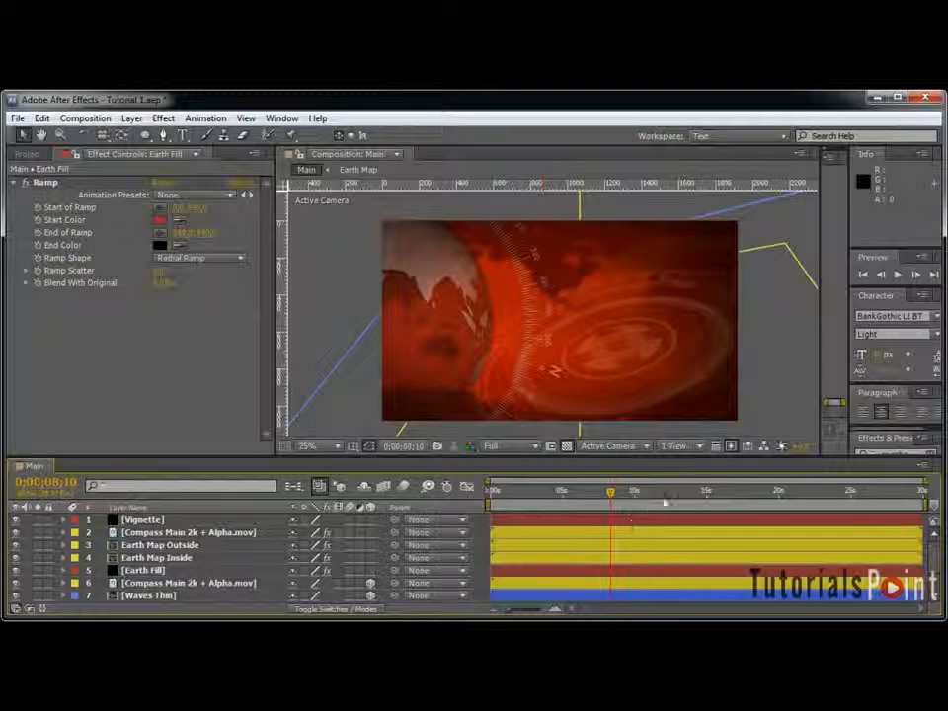
click(711, 493)
drag(718, 496, 725, 493)
Step: Try scaling the front compass layer down around the globe, at 80% and at 75%
click(233, 534)
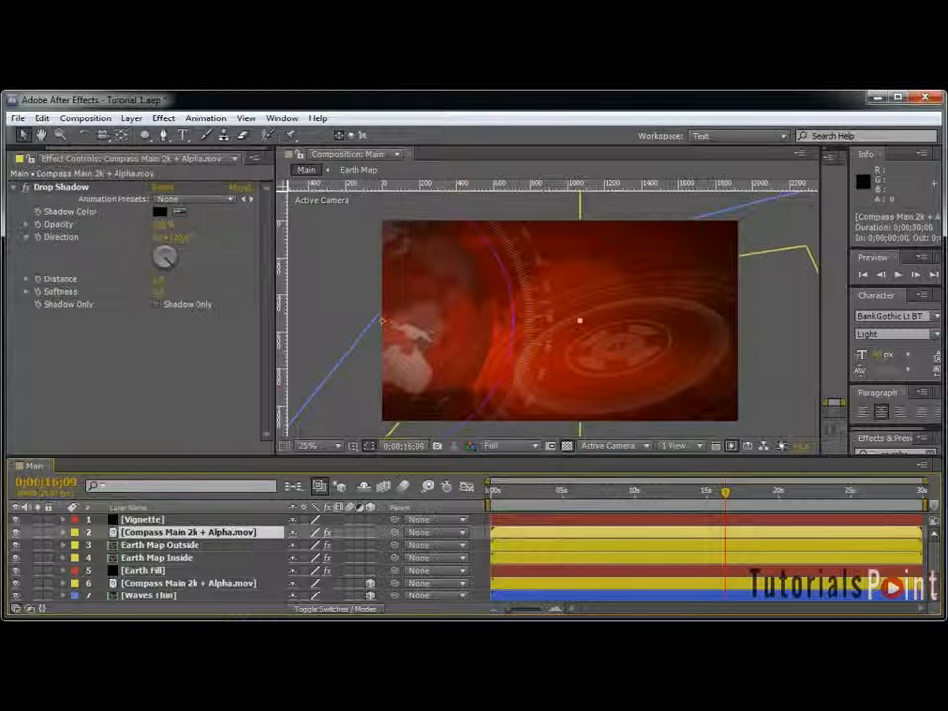
key(s)
drag(325, 546, 310, 548)
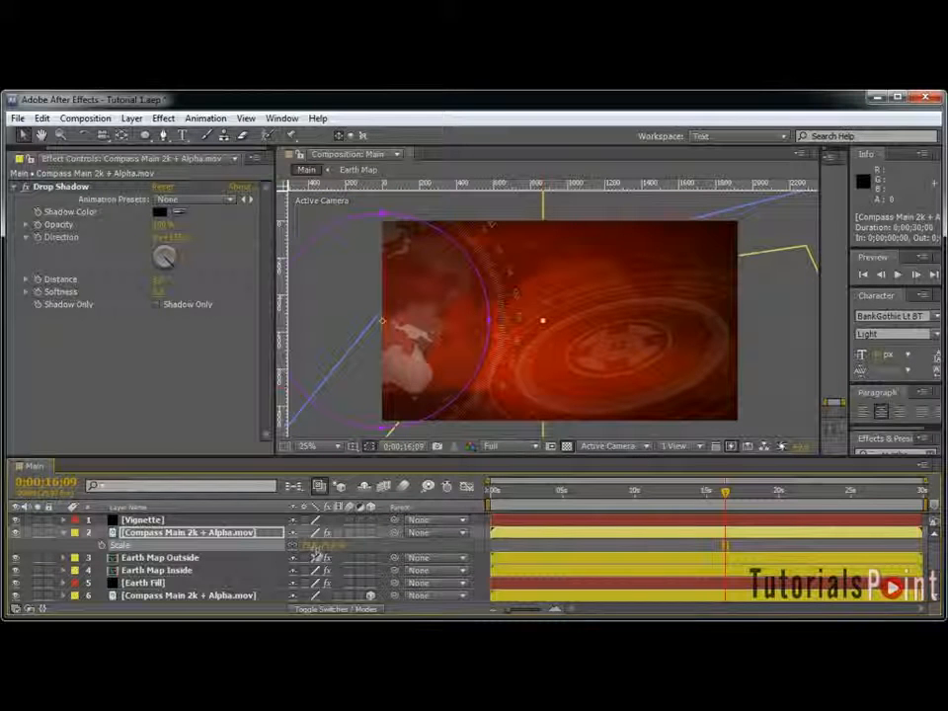
click(326, 548)
text(80)
key(Return)
key(period)
click(326, 547)
text(75)
key(Return)
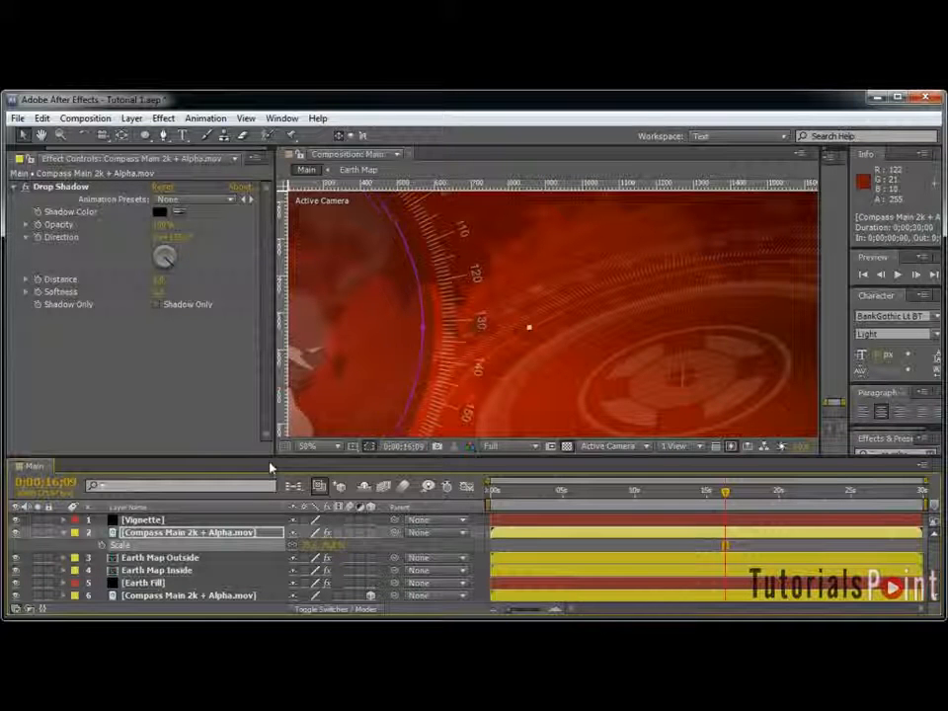
Step: Set the front compass layer's scale to 79%
click(326, 547)
text(79)
key(Return)
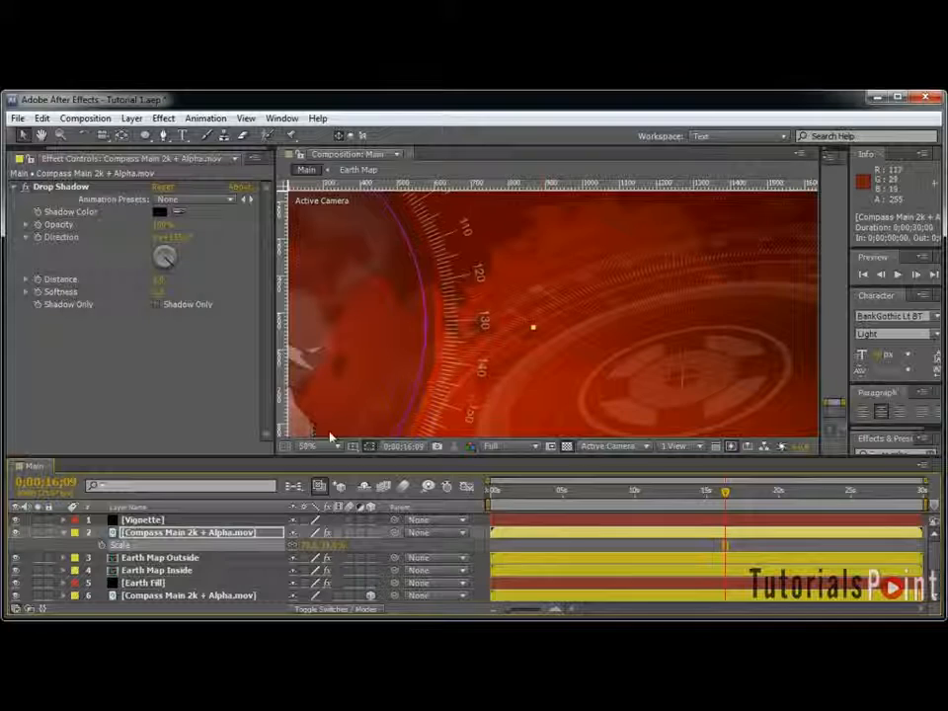
click(485, 552)
scroll(532, 290, down, 2)
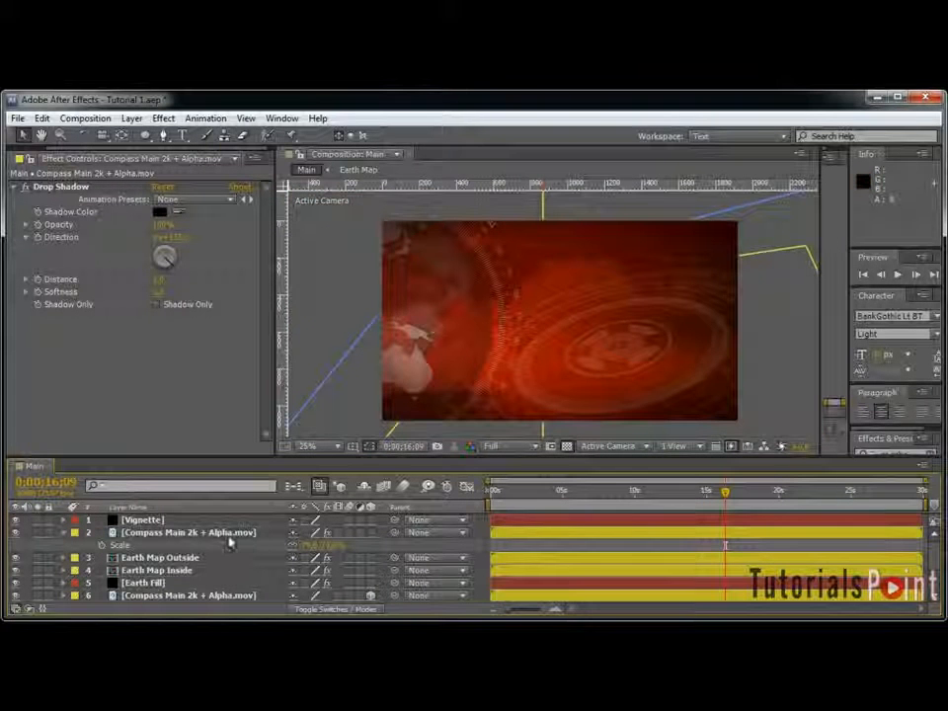
Step: Solo the front compass layer and try animating its rotation with keyframes at the first and last frames
click(38, 534)
click(561, 492)
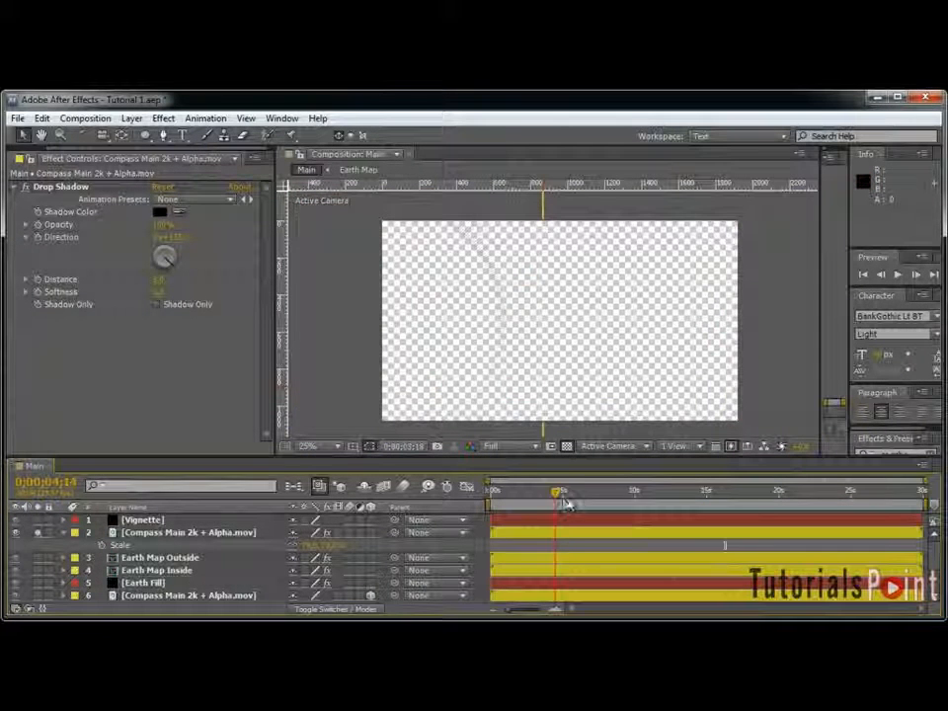
drag(612, 499, 444, 497)
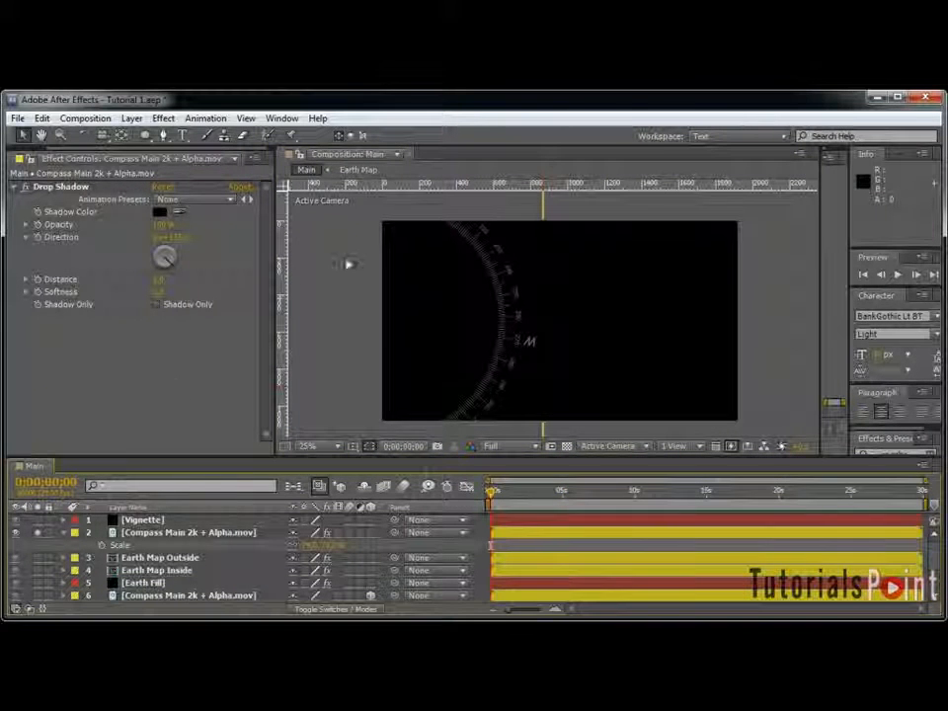
click(259, 534)
key(r)
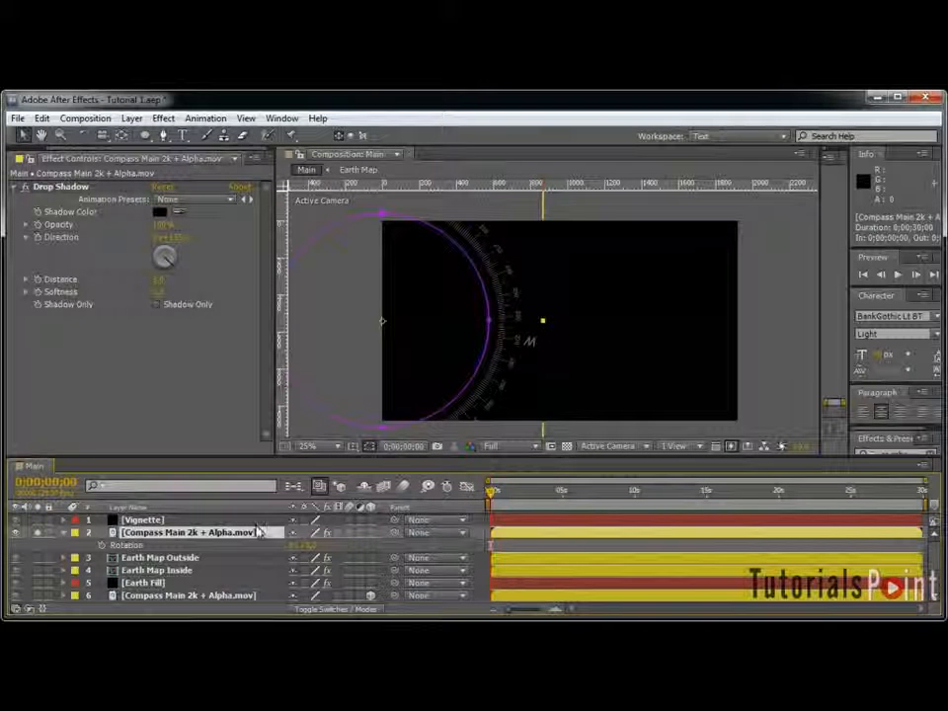
click(101, 545)
drag(881, 491, 925, 491)
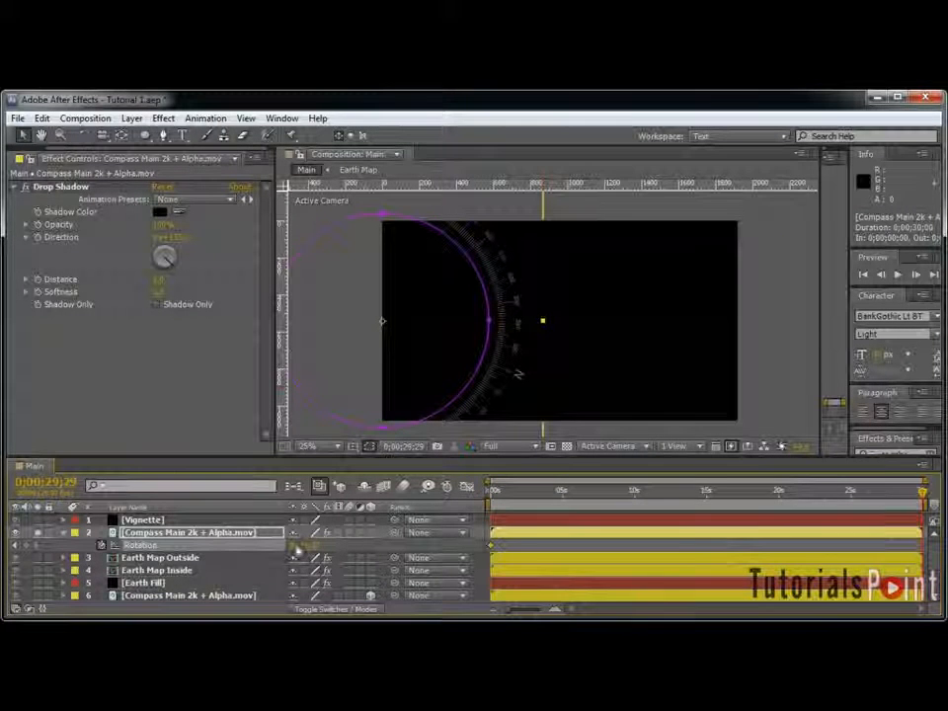
drag(301, 545, 565, 547)
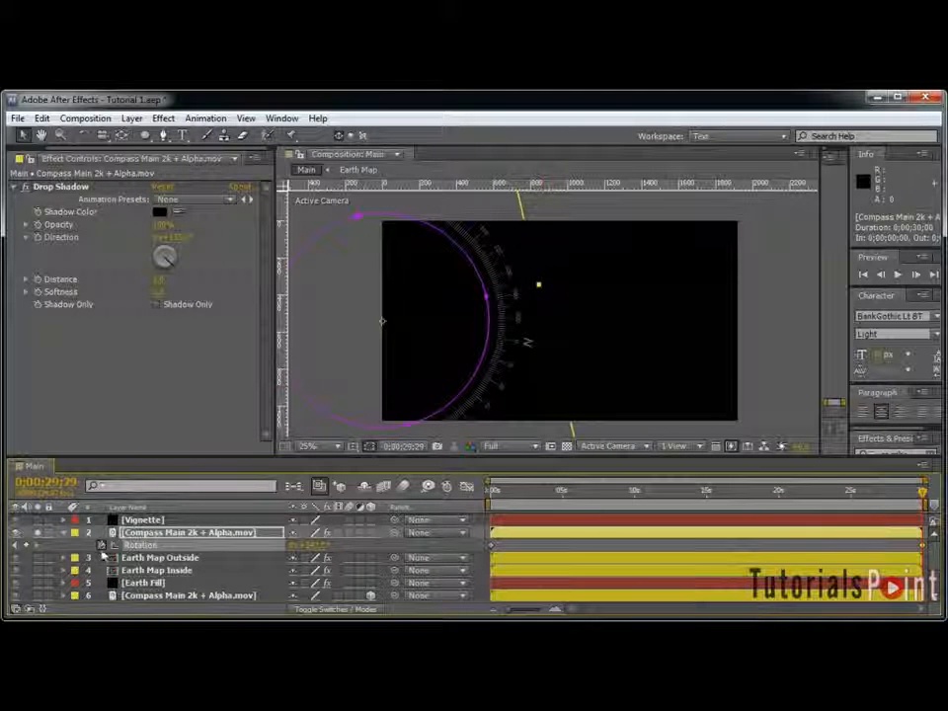
Step: Reset the front compass layer's rotation to 0 degrees
click(320, 548)
text(0)
click(369, 547)
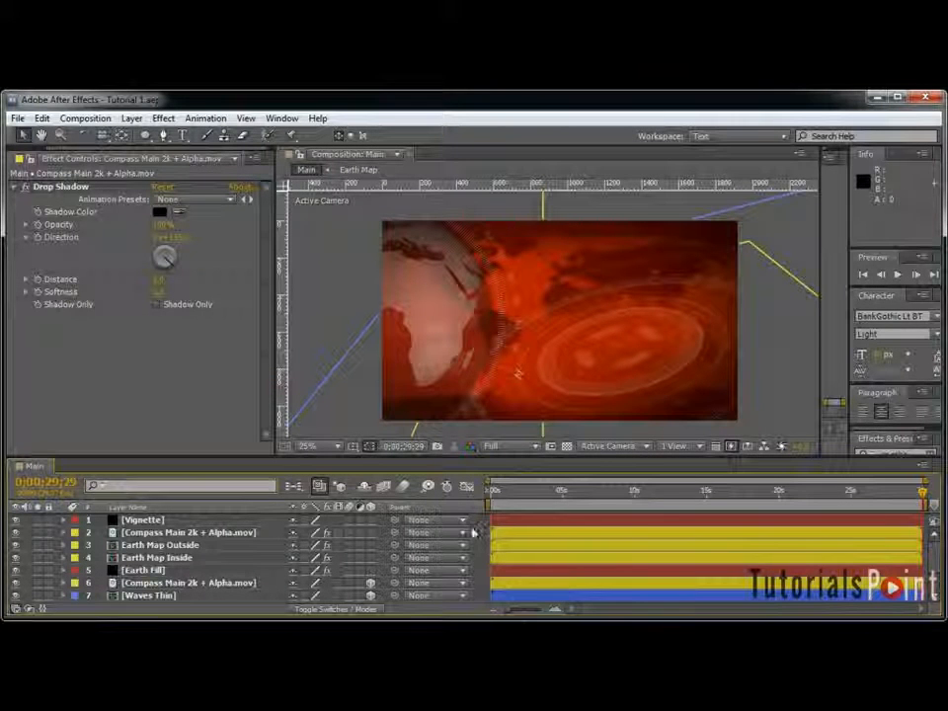
Step: Rename the Main composition to Background Loop in its composition settings
key(ctrl+k)
text(Background)
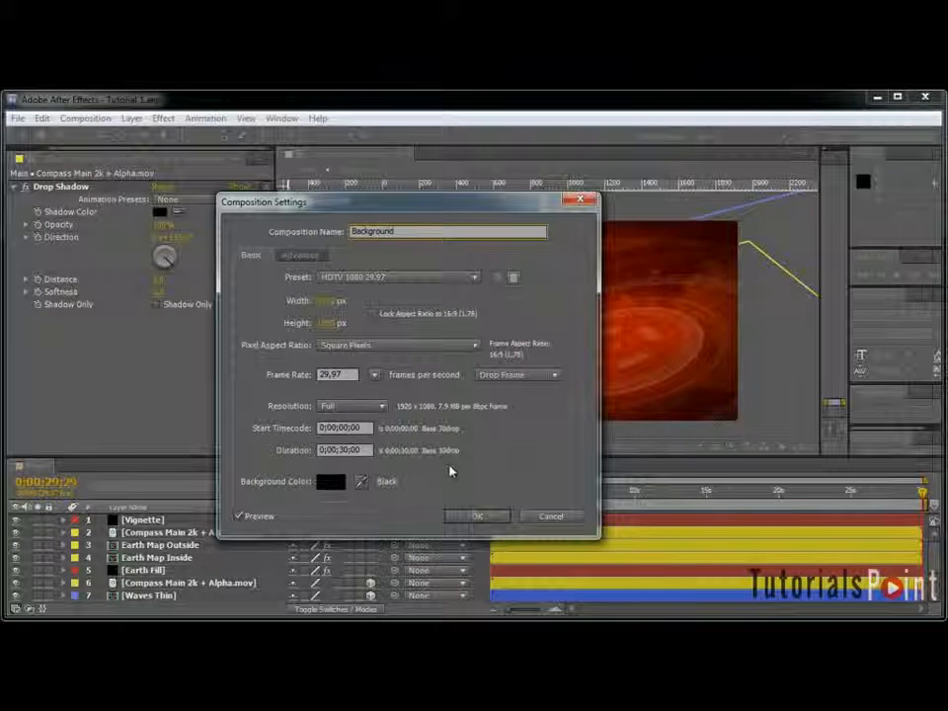
text( Loop)
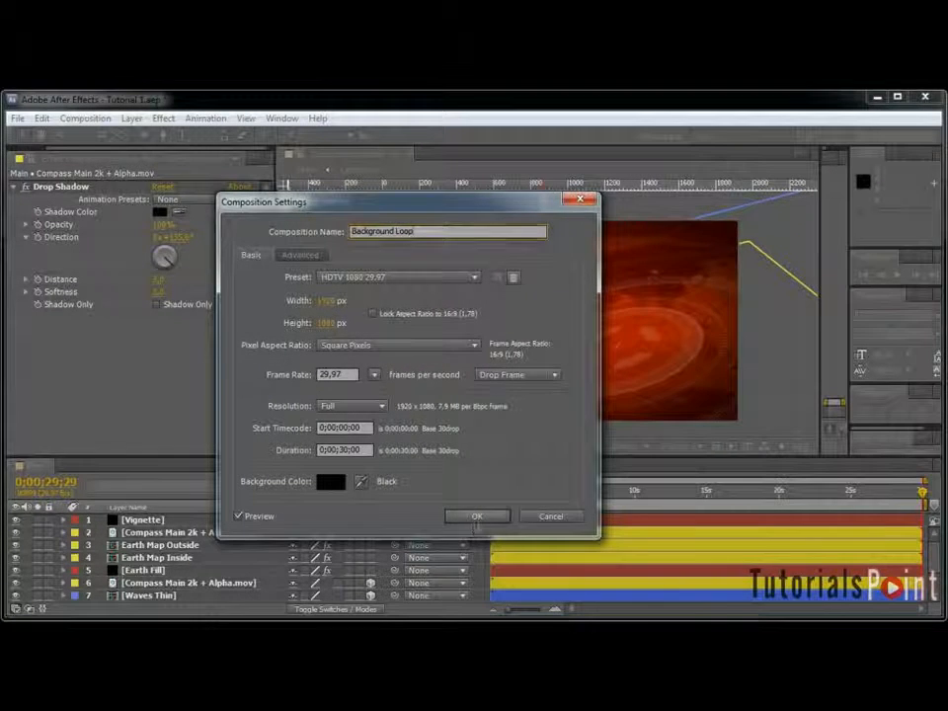
key(Return)
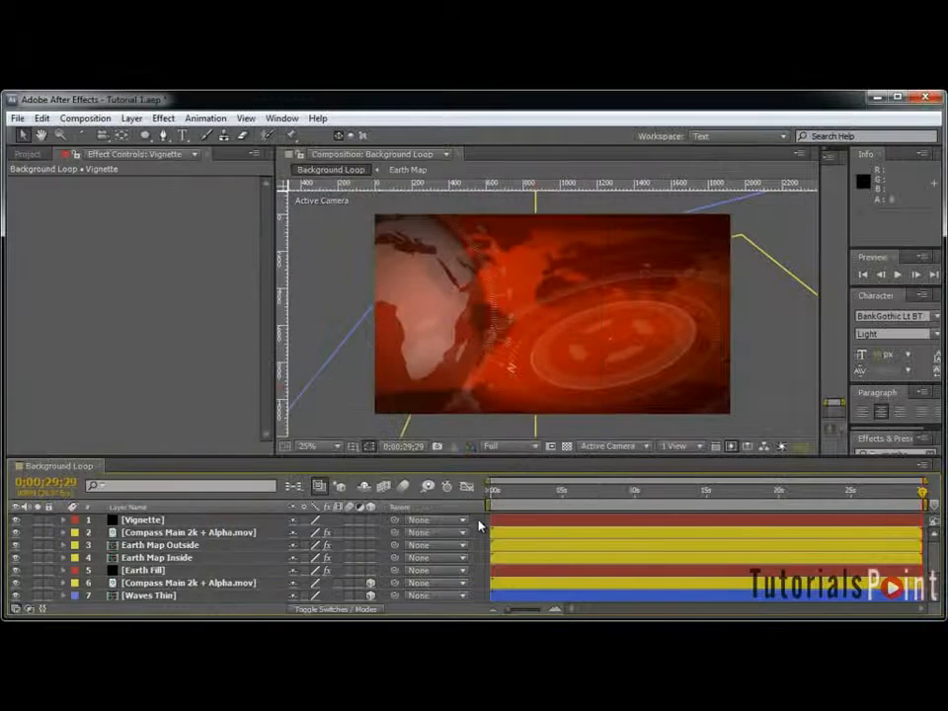
Step: Solo the front compass layer and compare its first and last frames to check the loop
click(178, 532)
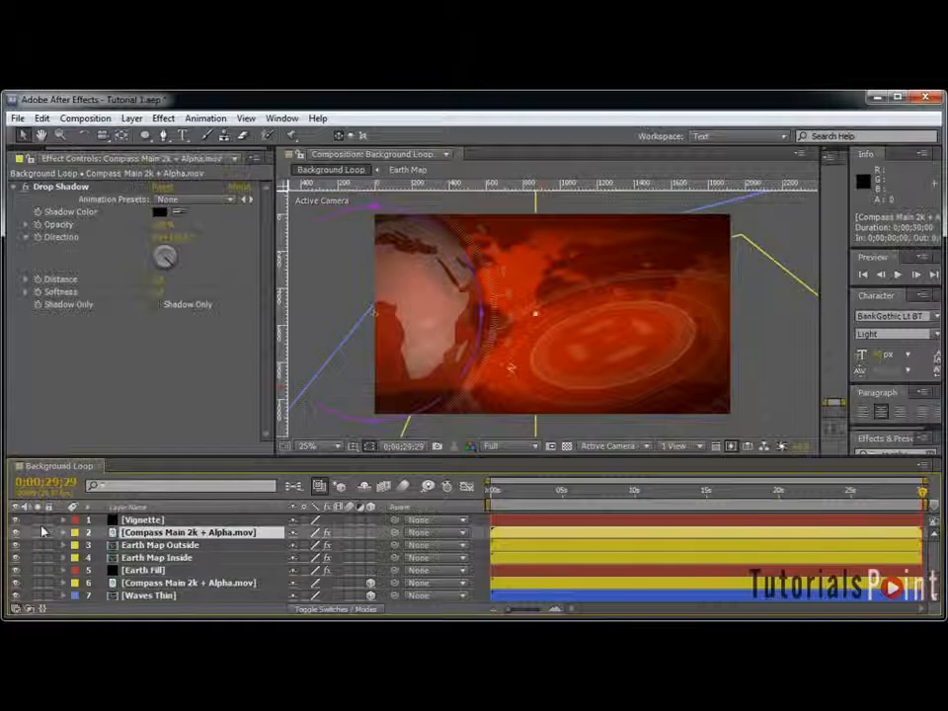
click(39, 532)
drag(553, 492, 652, 492)
drag(939, 485, 936, 487)
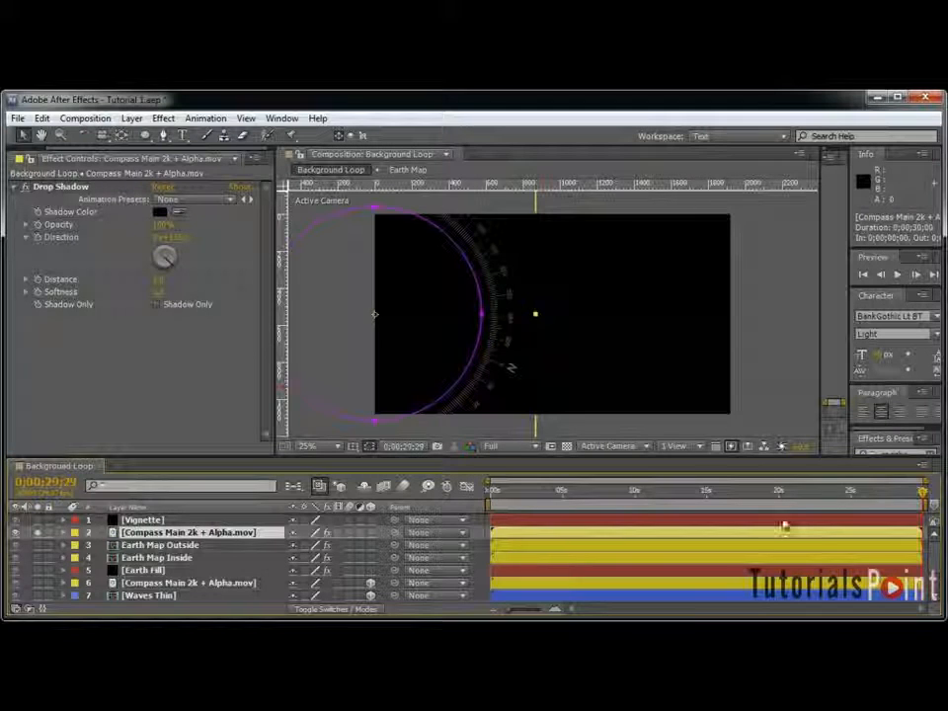
key(Home)
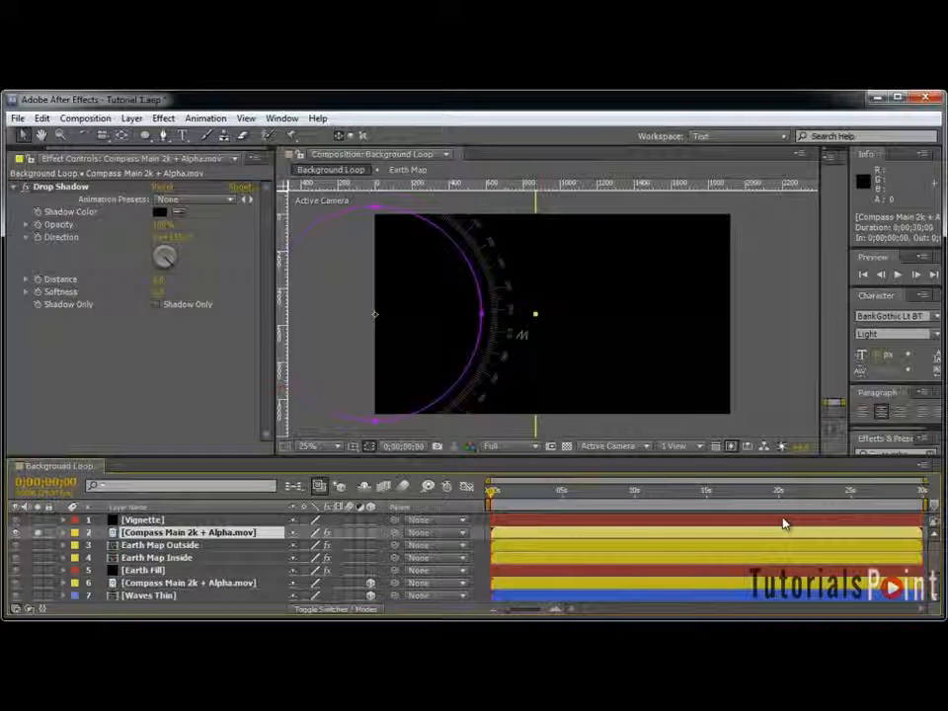
key(End)
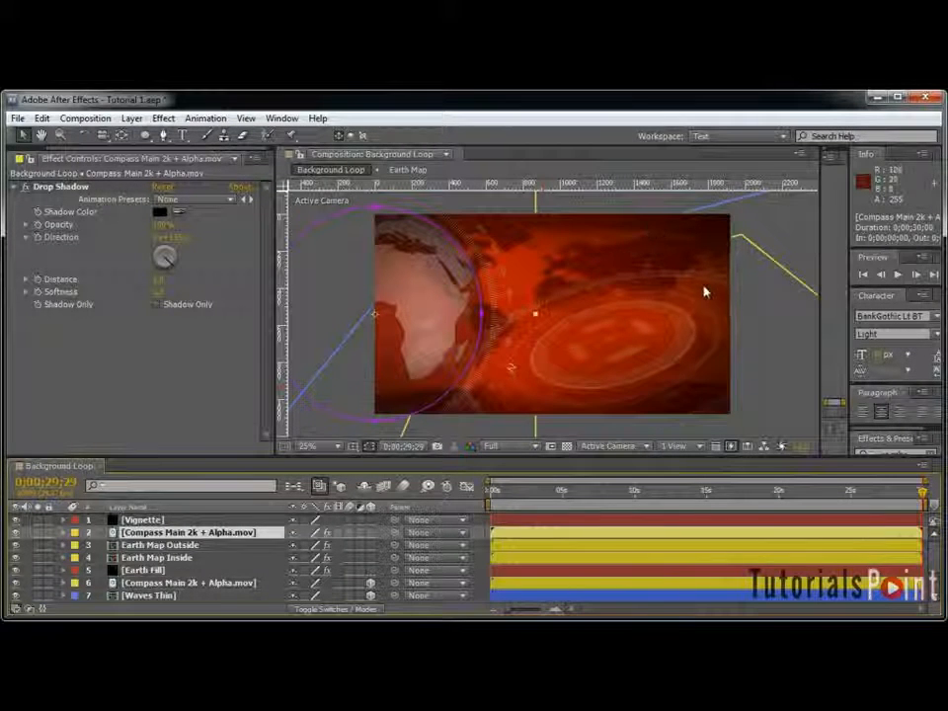
Step: Reveal the Earth Fill layer's circular mask and copy it
scroll(198, 554, down, 3)
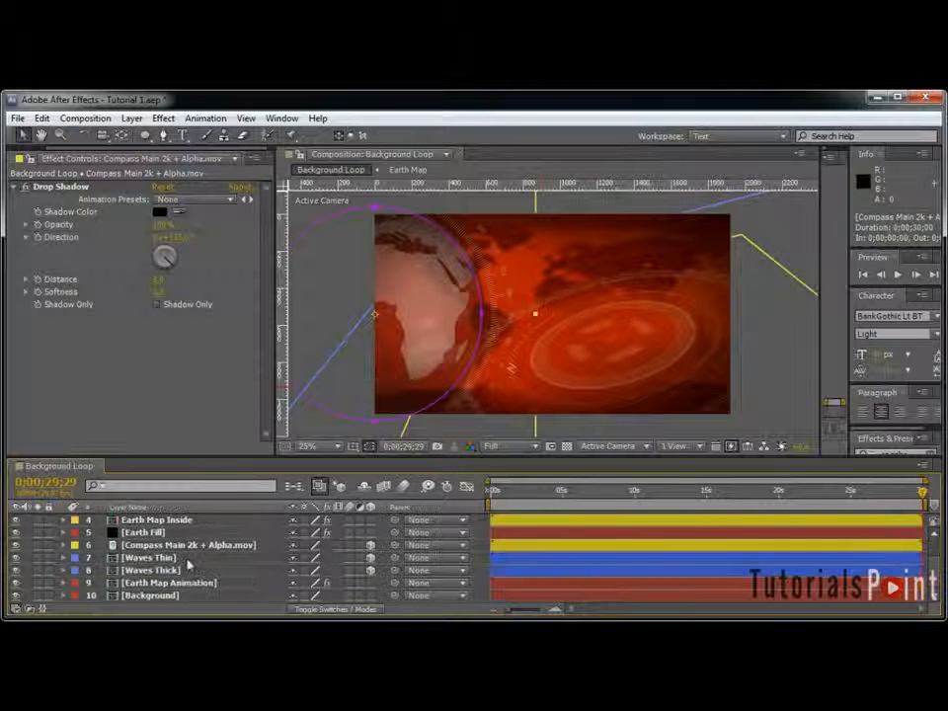
click(138, 596)
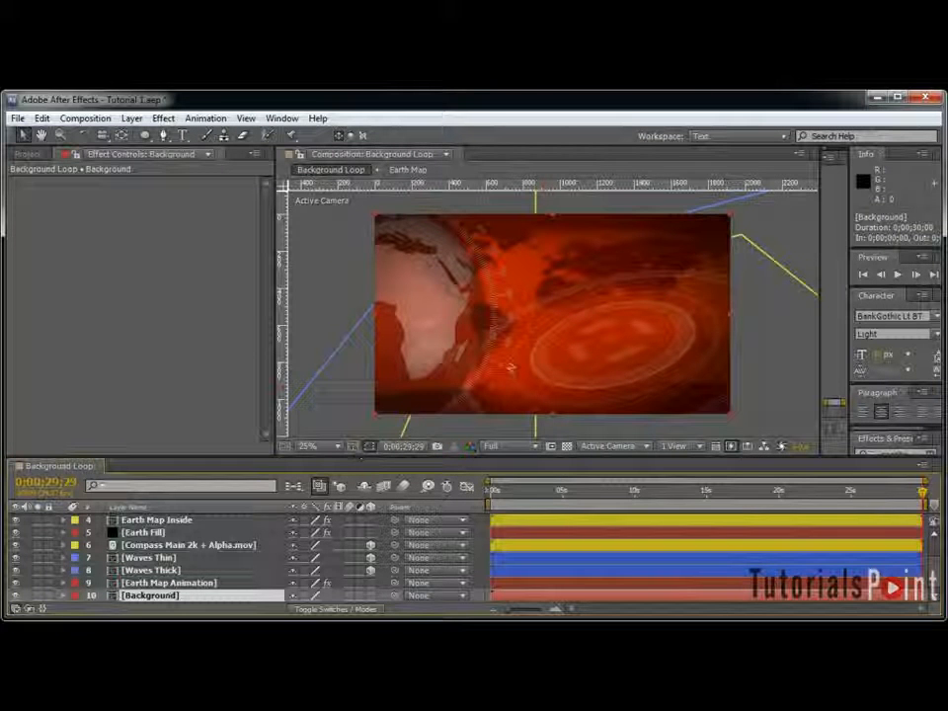
click(168, 583)
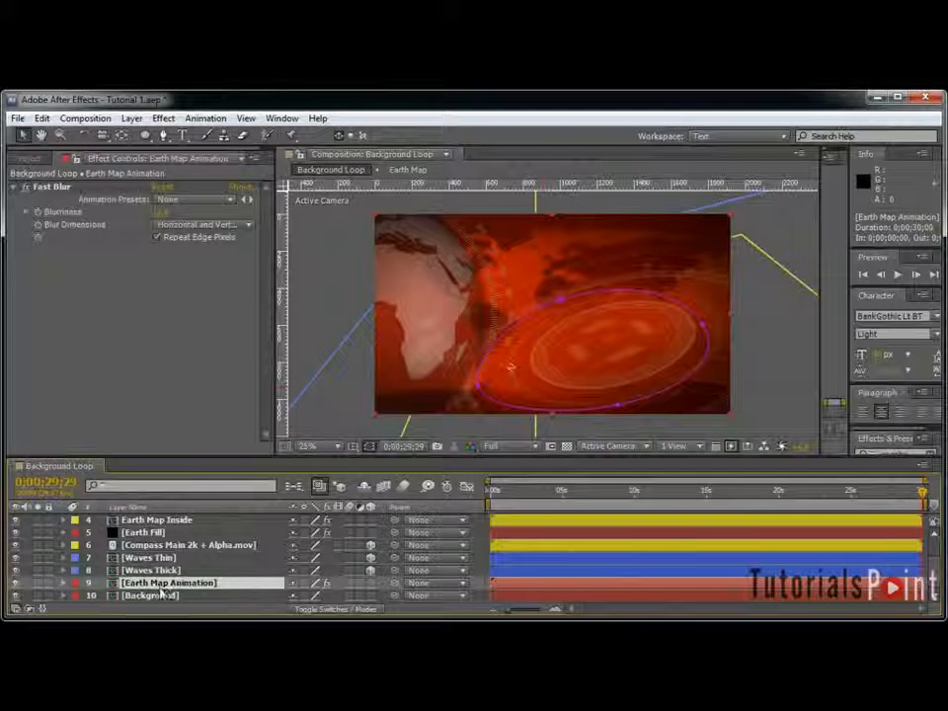
scroll(169, 533, up, 2)
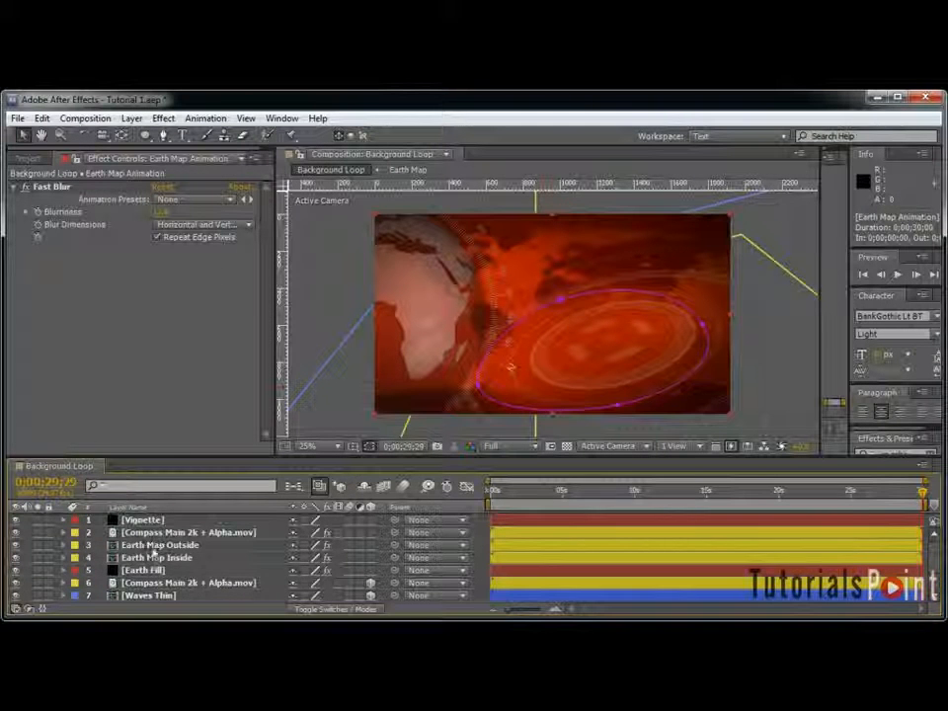
click(158, 571)
key(m)
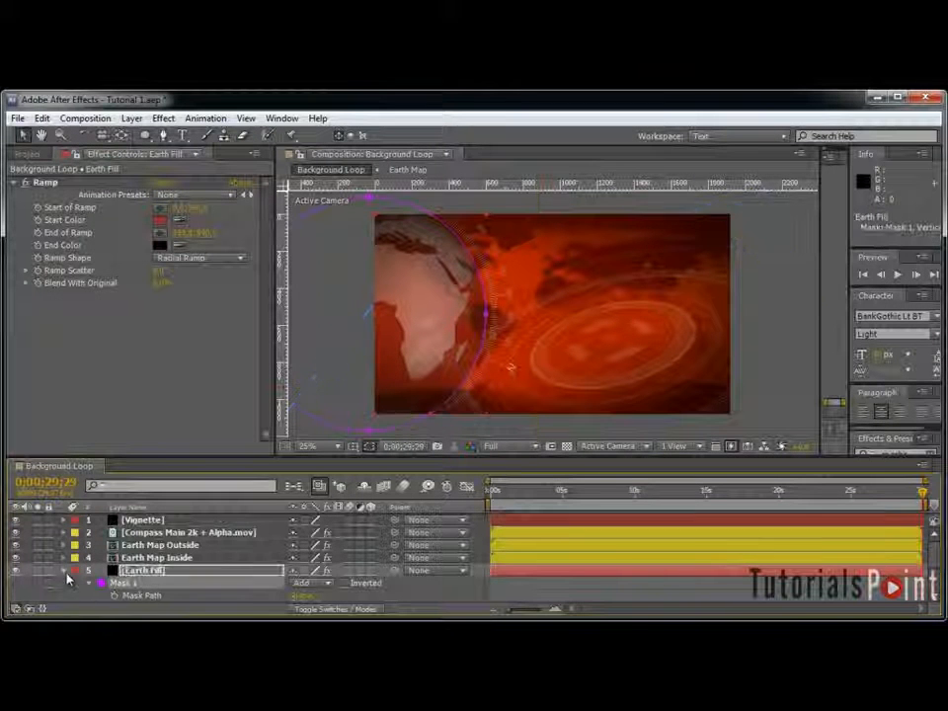
Step: Paste the copied circular mask onto the Earth Map Animation layer and set that mask's mode to Subtract
scroll(148, 583, down, 2)
click(158, 583)
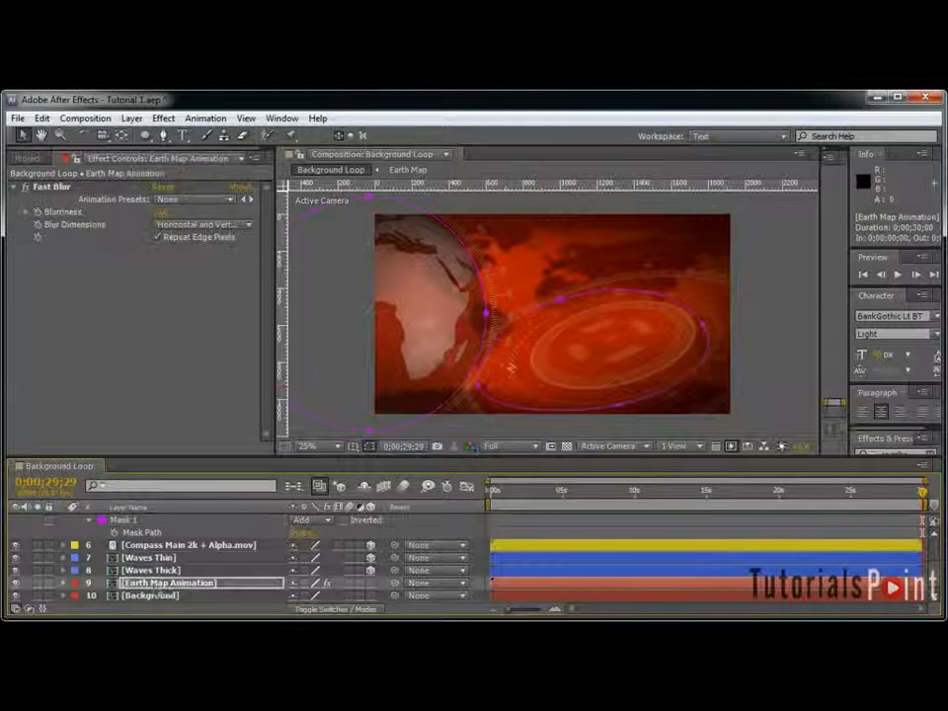
key(m)
scroll(262, 585, down, 1)
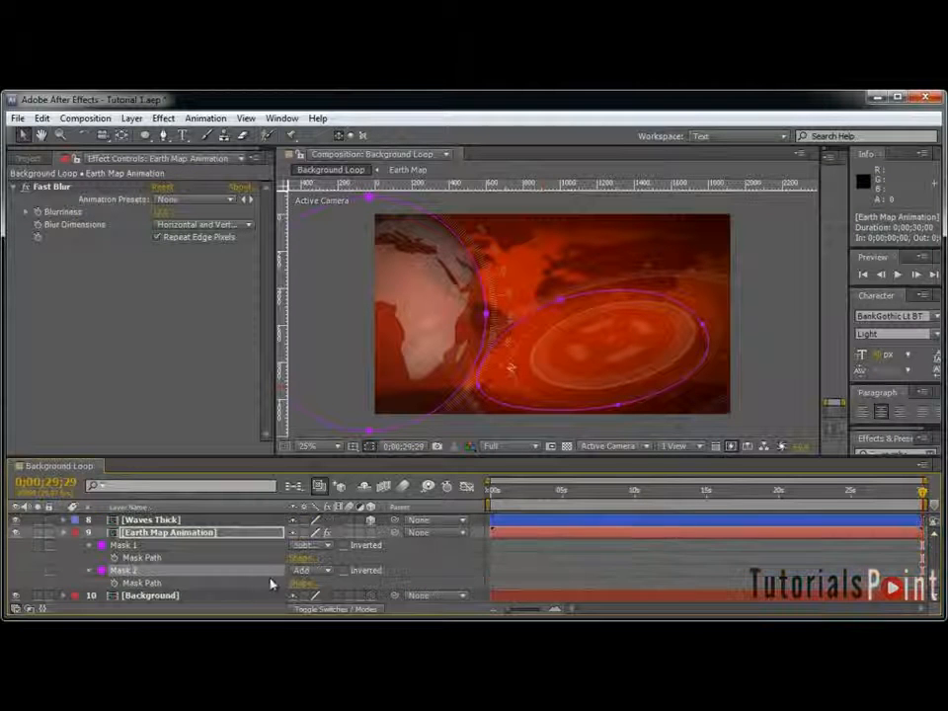
click(302, 572)
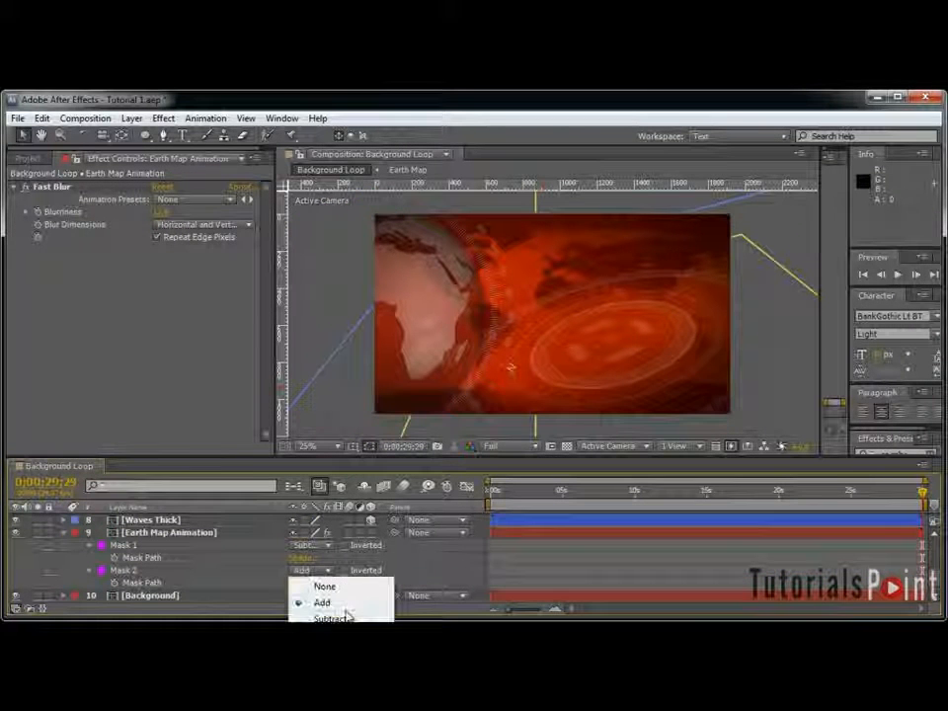
click(341, 617)
scroll(554, 336, up, 2)
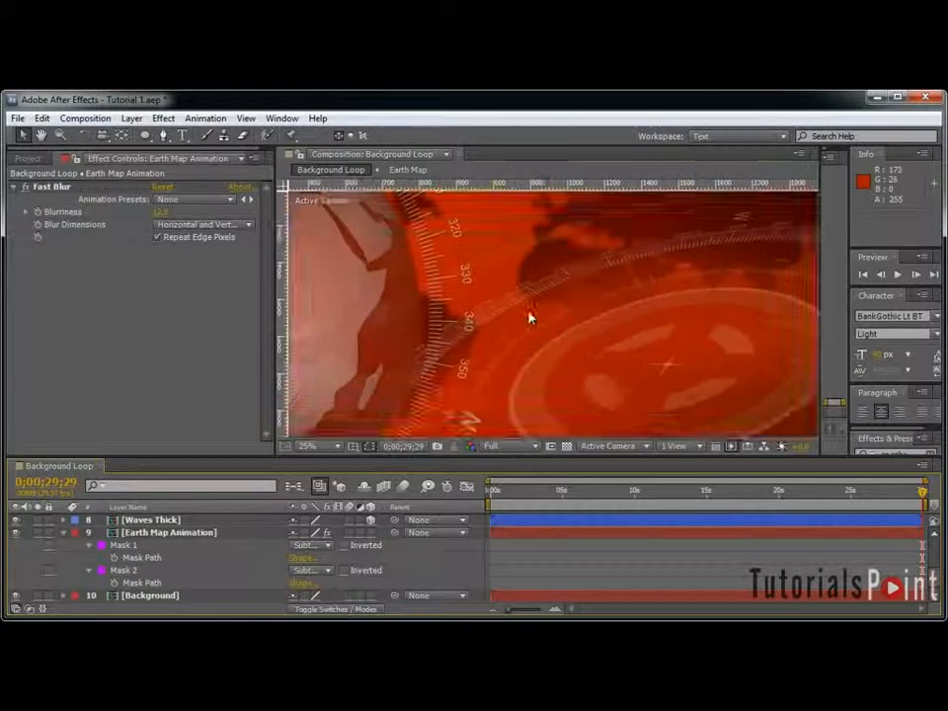
key(grave)
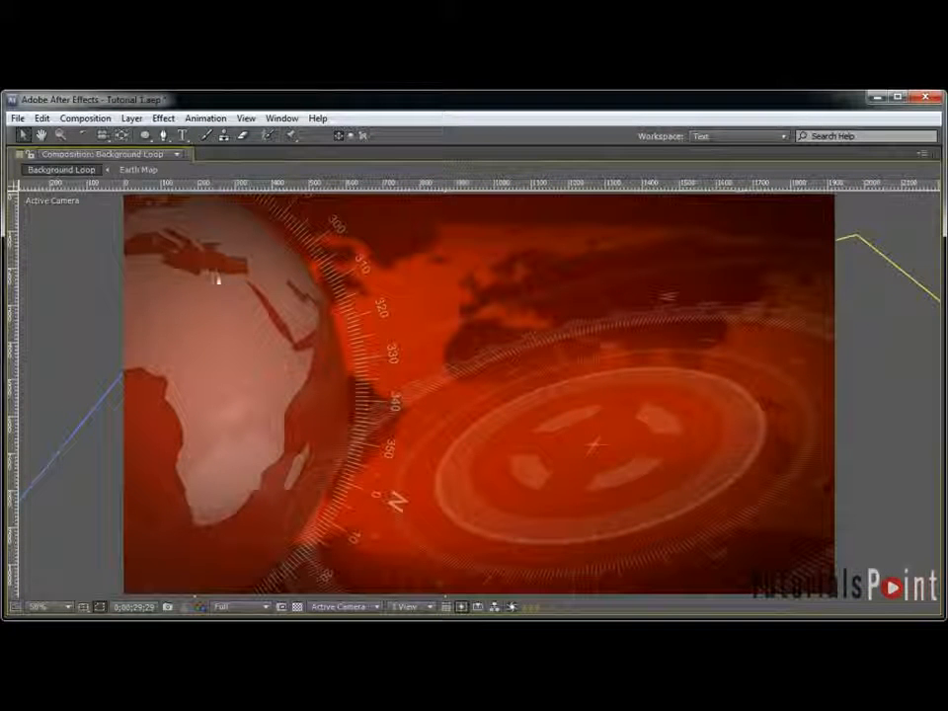
scroll(355, 400, down, 2)
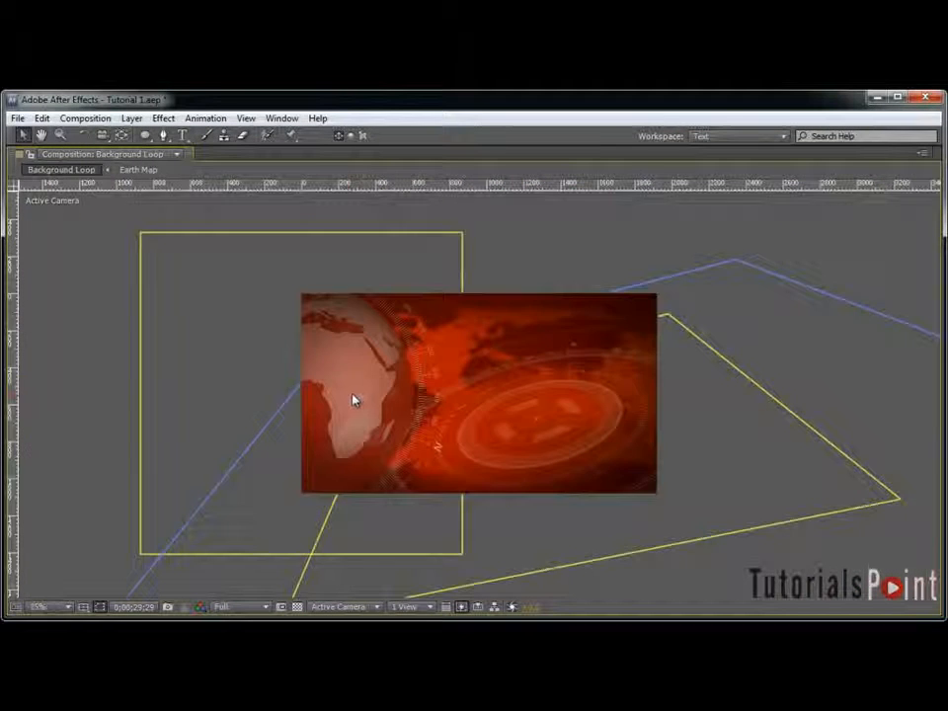
drag(317, 418, 380, 368)
key(grave)
Step: Reveal the mask feathers of Earth Map Animation and soften the globe-shaped Mask 2 with a larger feather
click(226, 533)
key(f)
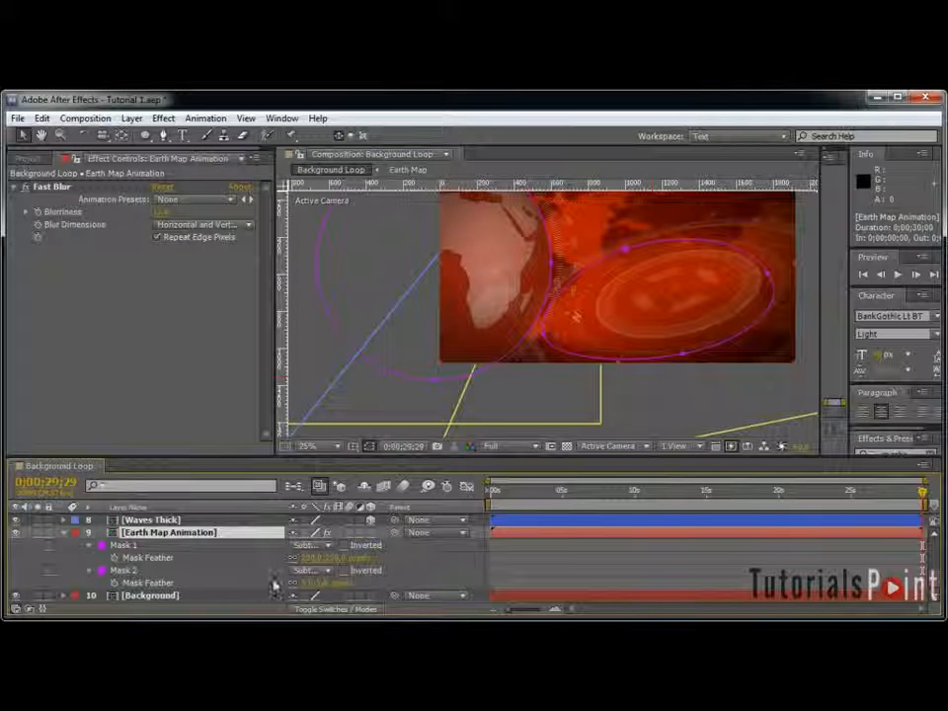
click(429, 573)
key(grave)
scroll(542, 318, up, 2)
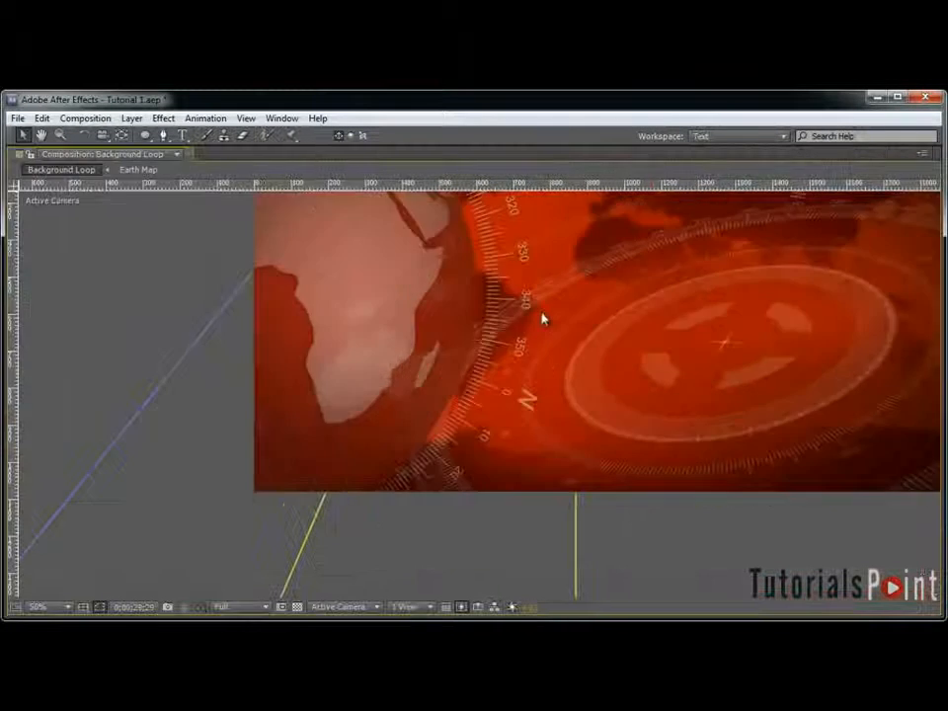
scroll(540, 319, up, 1)
drag(472, 268, 499, 505)
scroll(509, 501, down, 1)
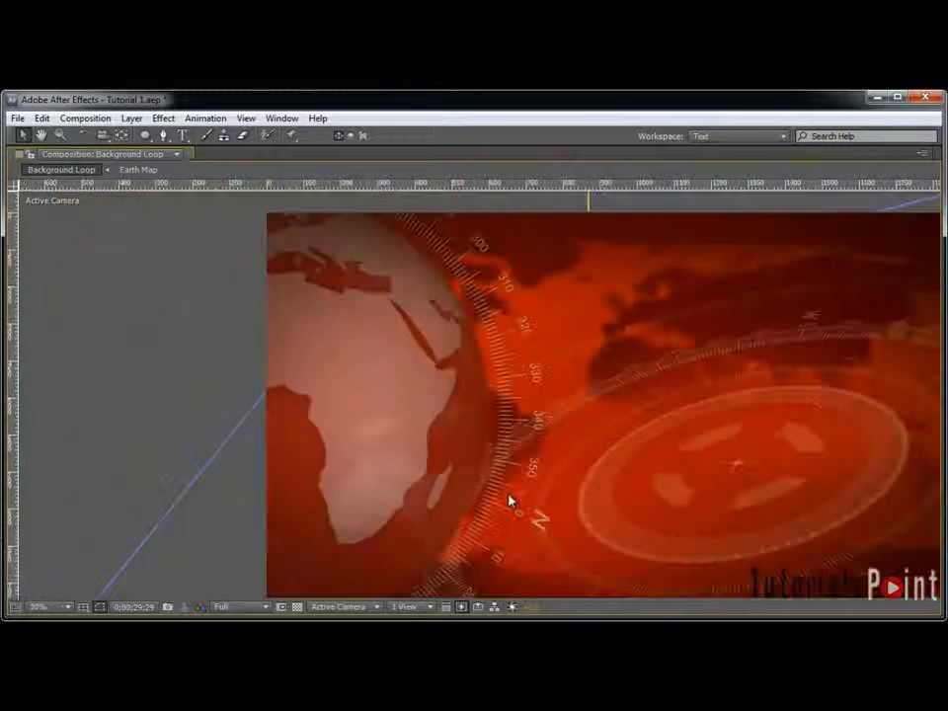
key(grave)
Step: Reveal all mask properties of Earth Map Animation and hide the mask outlines in the viewer to inspect the globe's edge
click(243, 536)
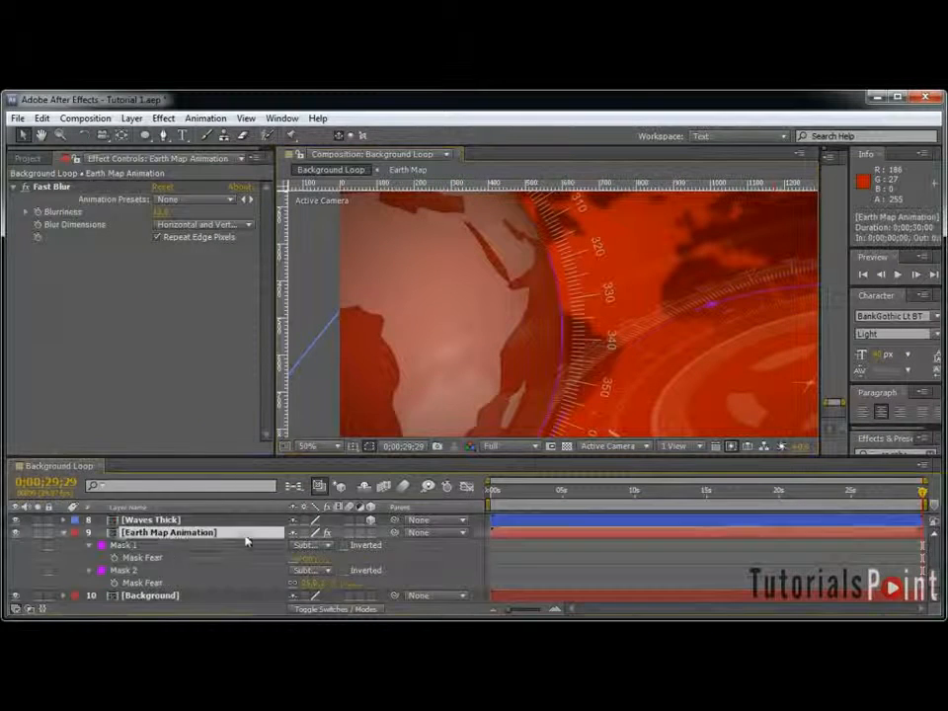
key(m)
key(m)
scroll(621, 263, up, 1)
scroll(635, 278, up, 1)
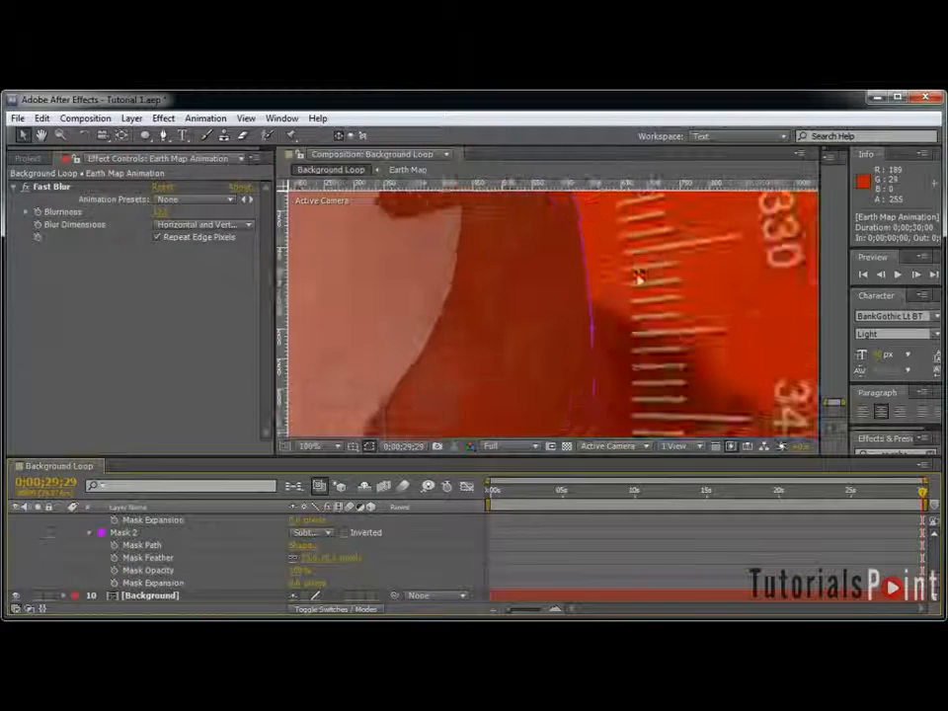
scroll(636, 277, down, 1)
click(376, 447)
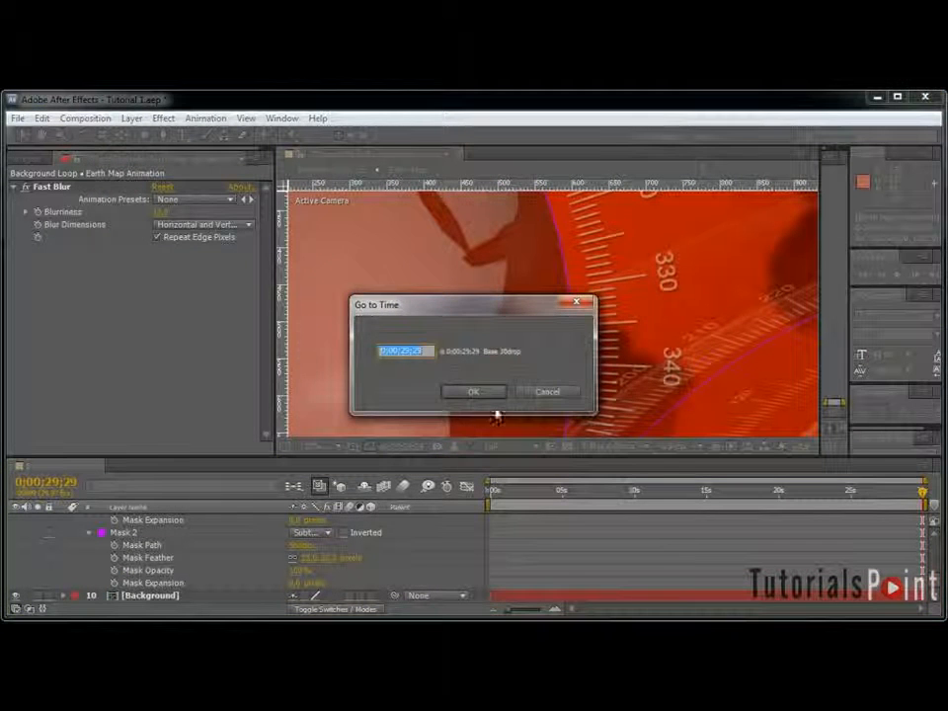
click(543, 393)
click(370, 447)
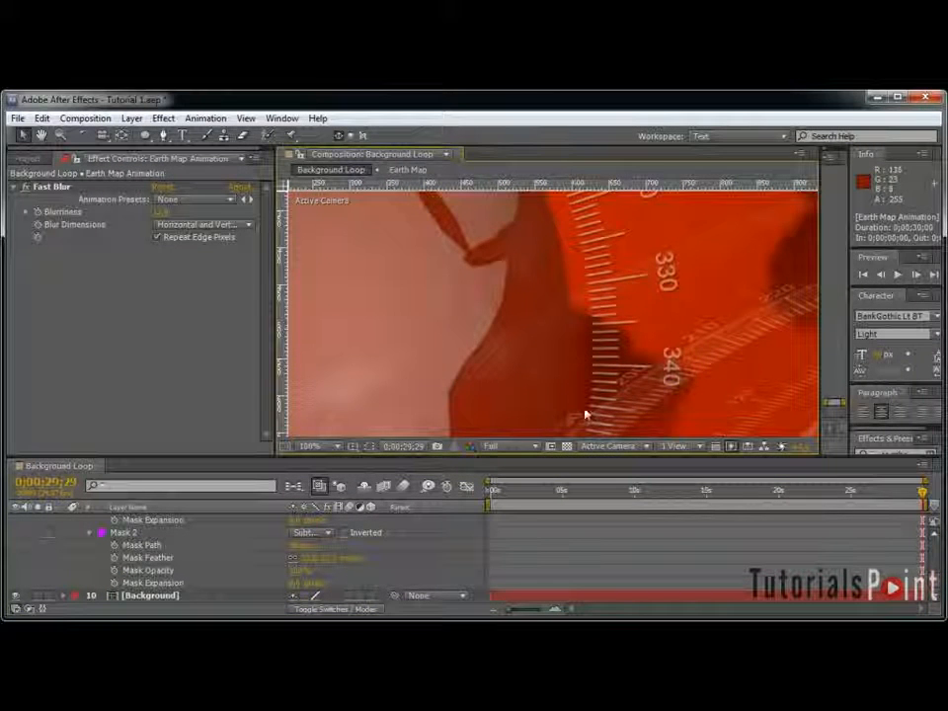
drag(578, 354, 546, 313)
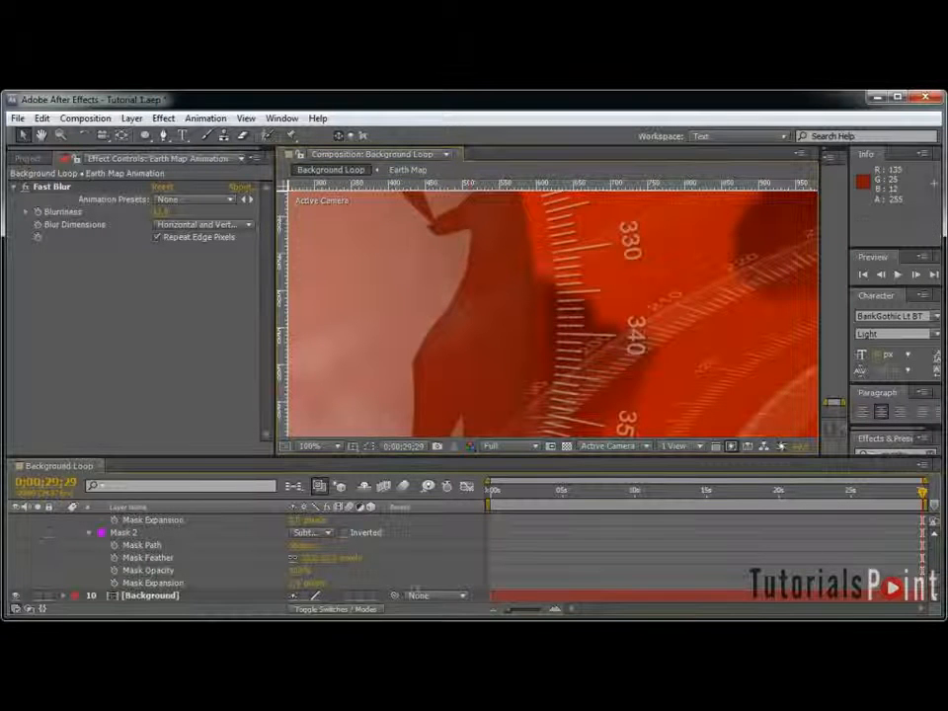
Step: Set Mask 2's expansion to -10 pixels and move the current time to 0;00;16;12 to check the globe's edge
click(300, 585)
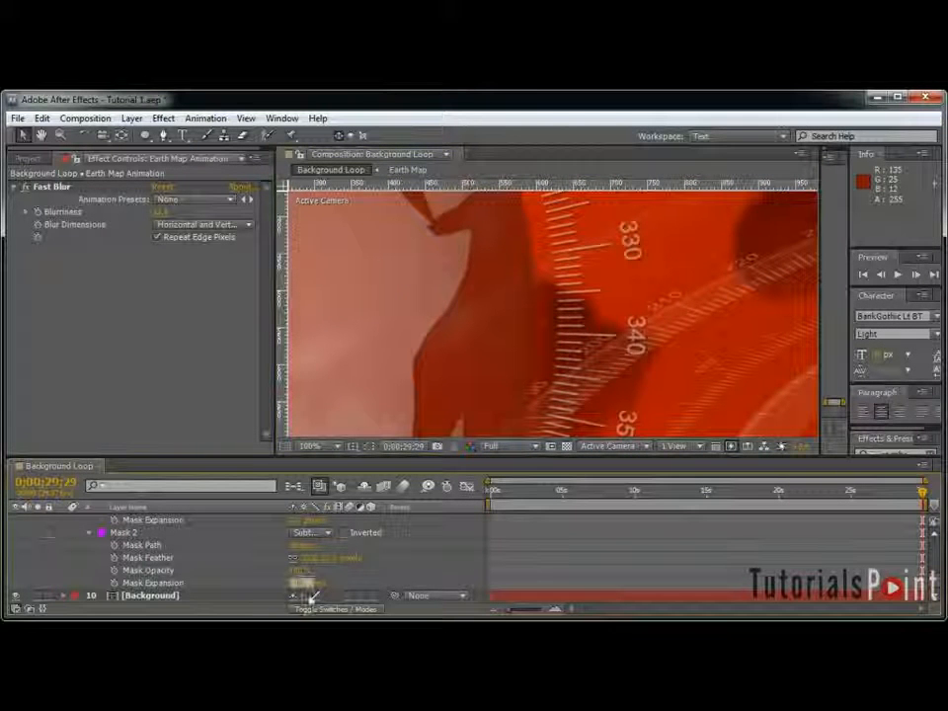
text(-1)
key(Return)
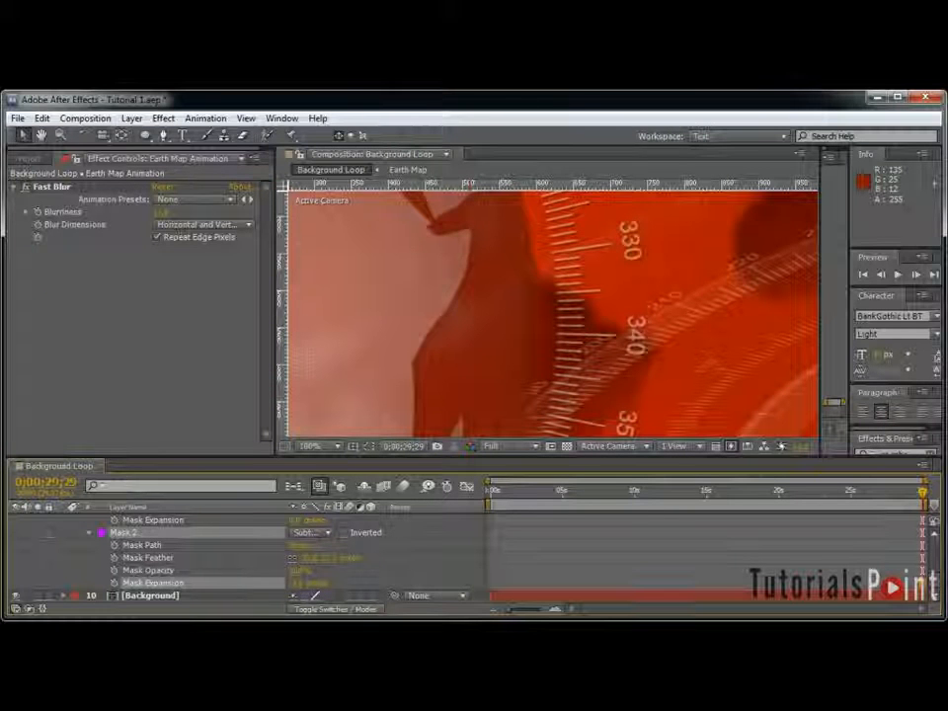
click(297, 584)
text(-10)
key(Return)
click(457, 570)
scroll(594, 338, down, 1)
scroll(594, 338, down, 4)
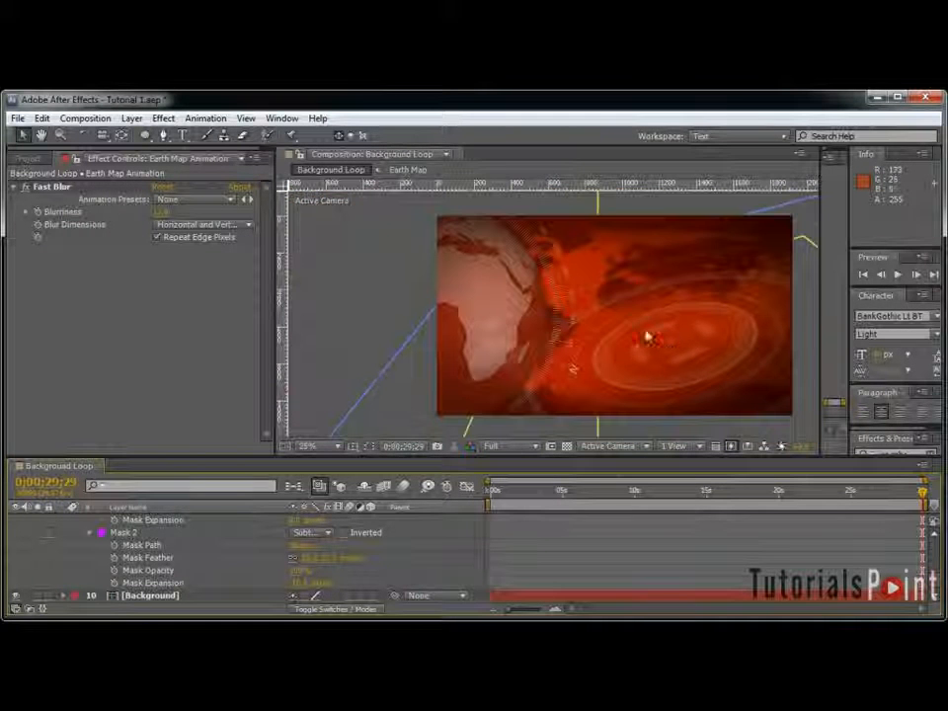
scroll(634, 315, down, 1)
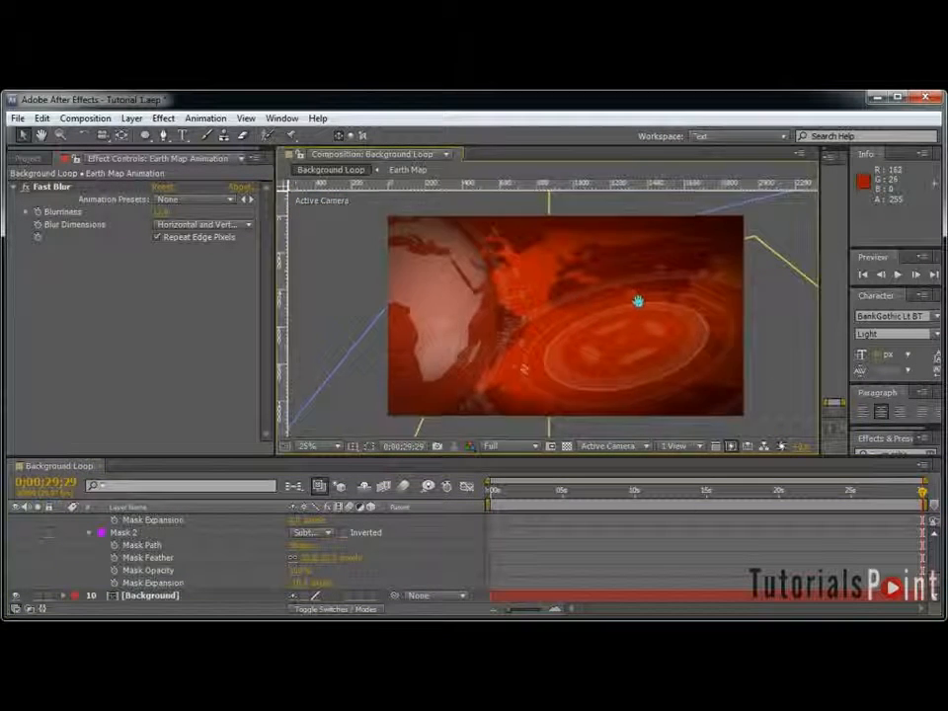
mouse_move(714, 486)
mouse_down()
mouse_move(775, 499)
mouse_move(854, 491)
mouse_move(705, 500)
mouse_move(613, 493)
mouse_move(703, 501)
mouse_move(729, 491)
mouse_move(645, 499)
mouse_move(727, 492)
mouse_up()
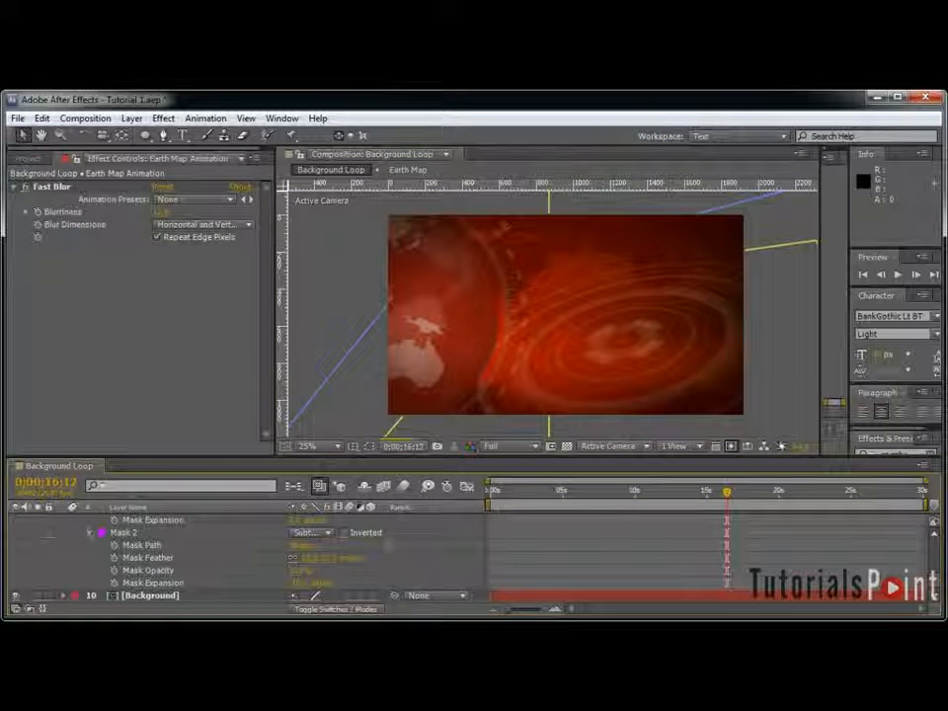
Step: Collapse the expanded layer properties of Background Loop and save the project
scroll(201, 534, up, 10)
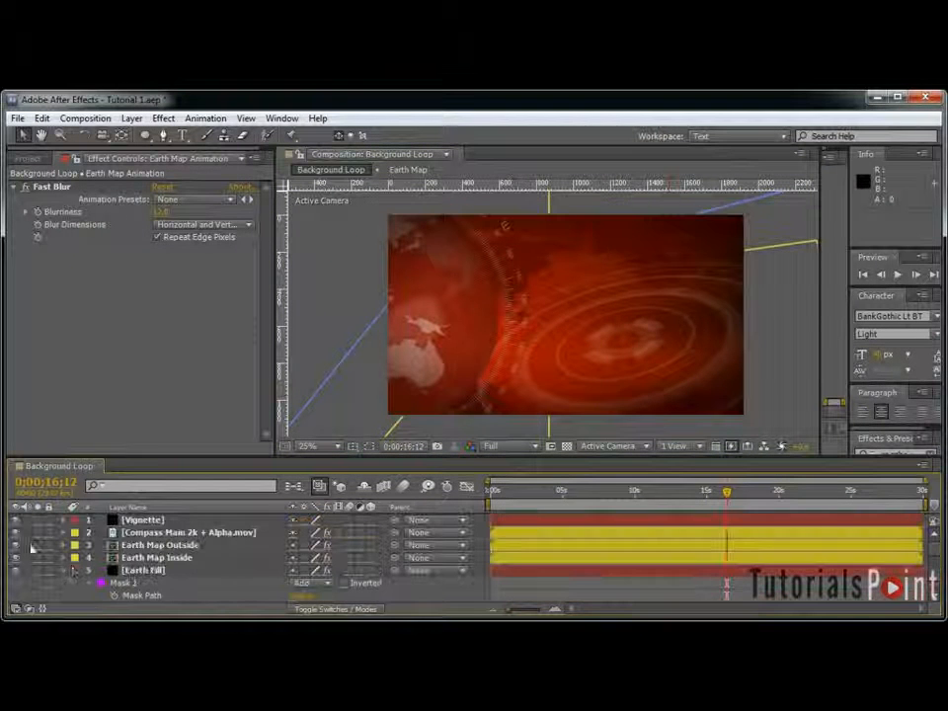
click(198, 571)
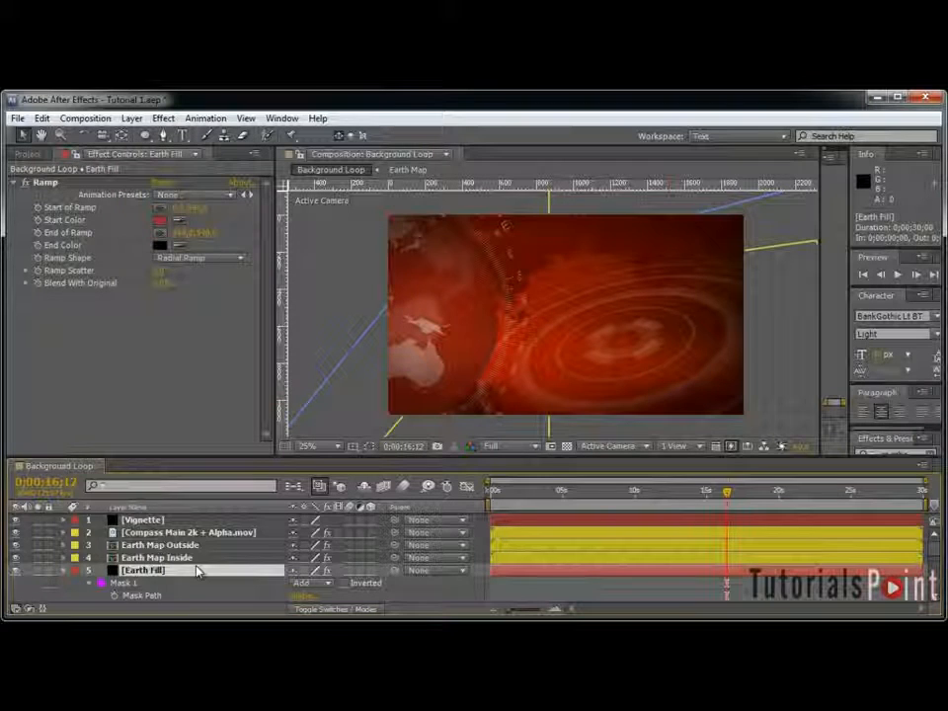
click(63, 572)
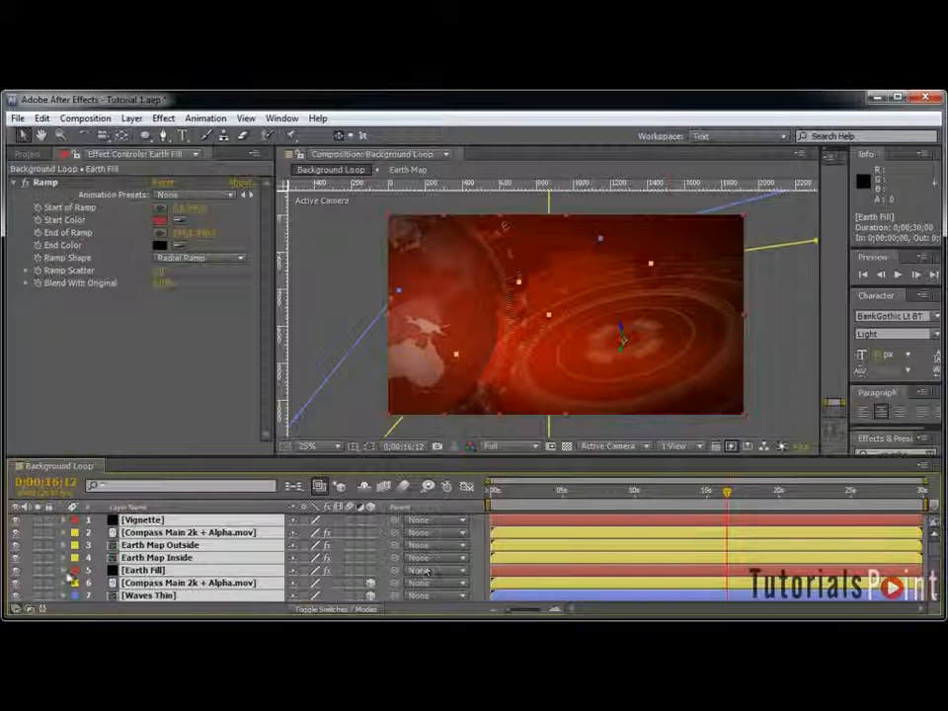
click(480, 551)
key(ctrl+s)
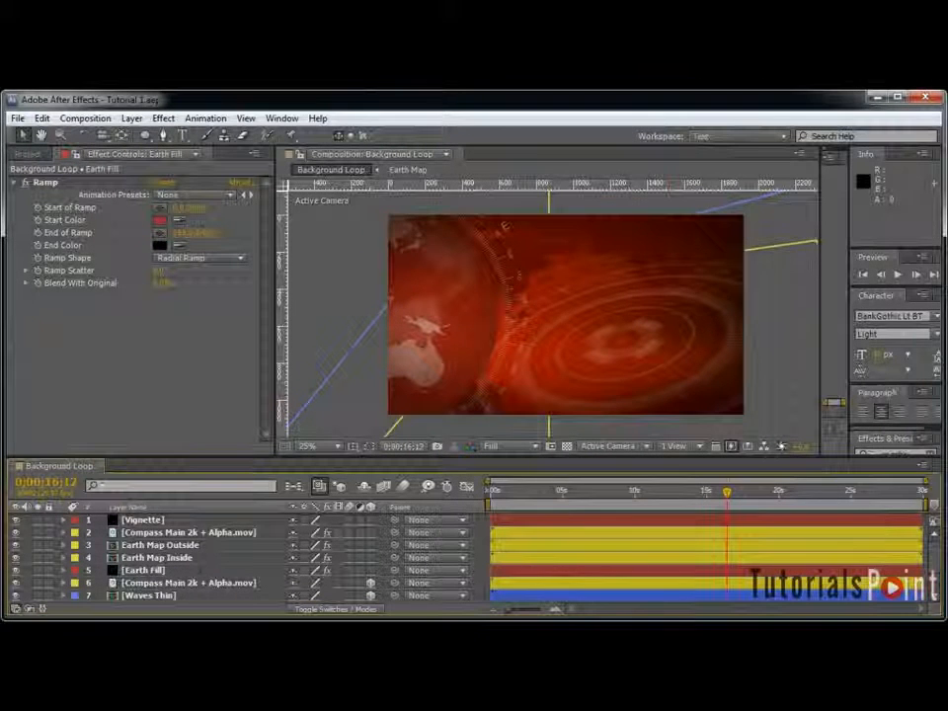
Step: Move the Compass Main 2k + Alpha.mov footage into the PreComps folder of the project
click(27, 156)
click(84, 364)
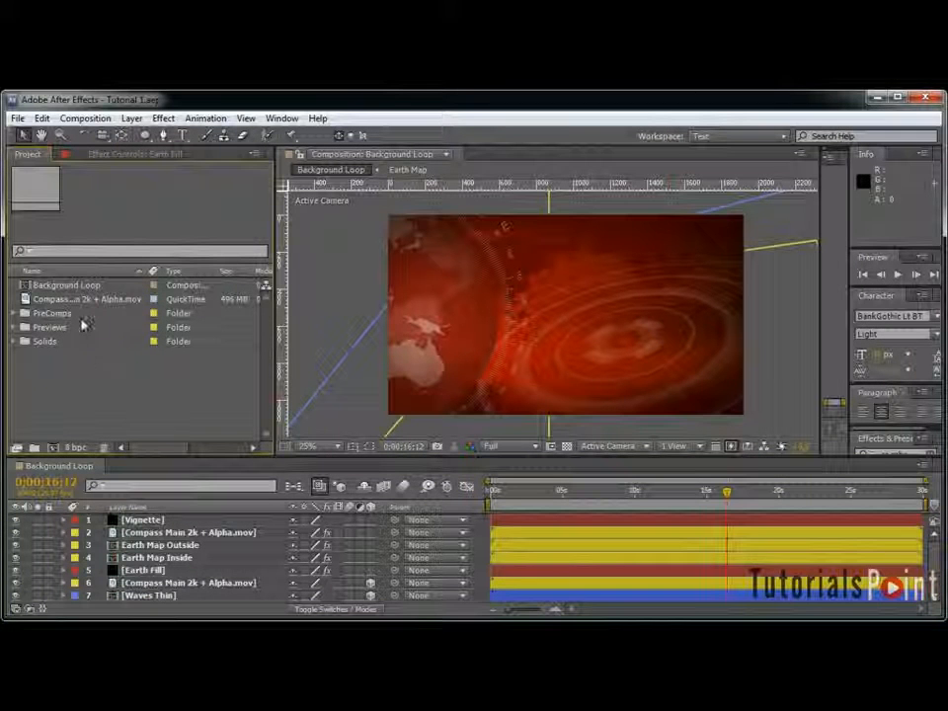
drag(72, 303, 102, 318)
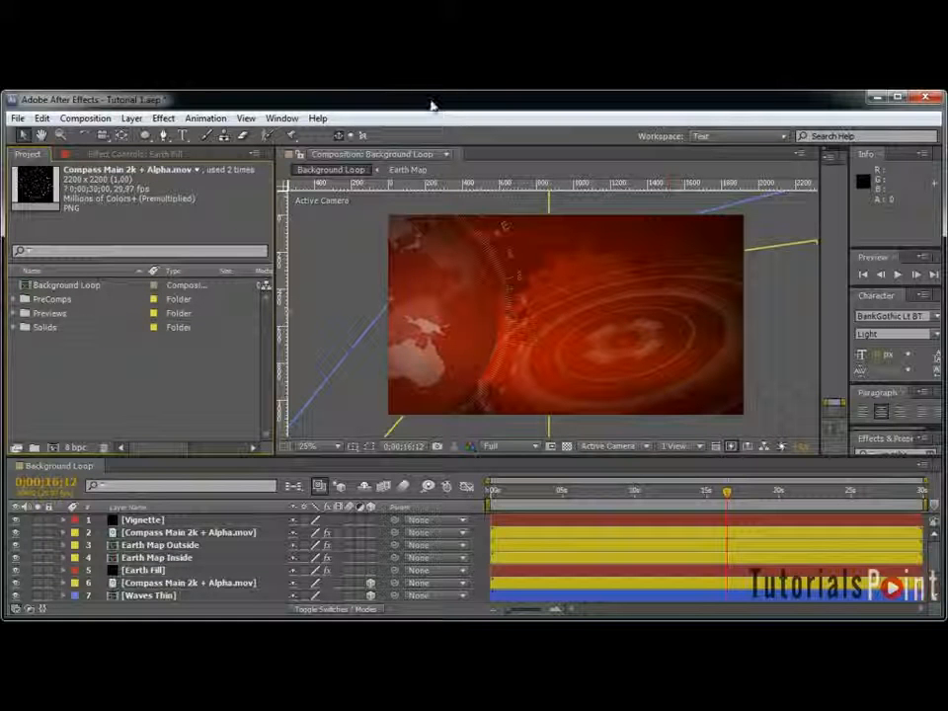
Step: Hide the rulers around the composition view and leave no layer selected
click(320, 251)
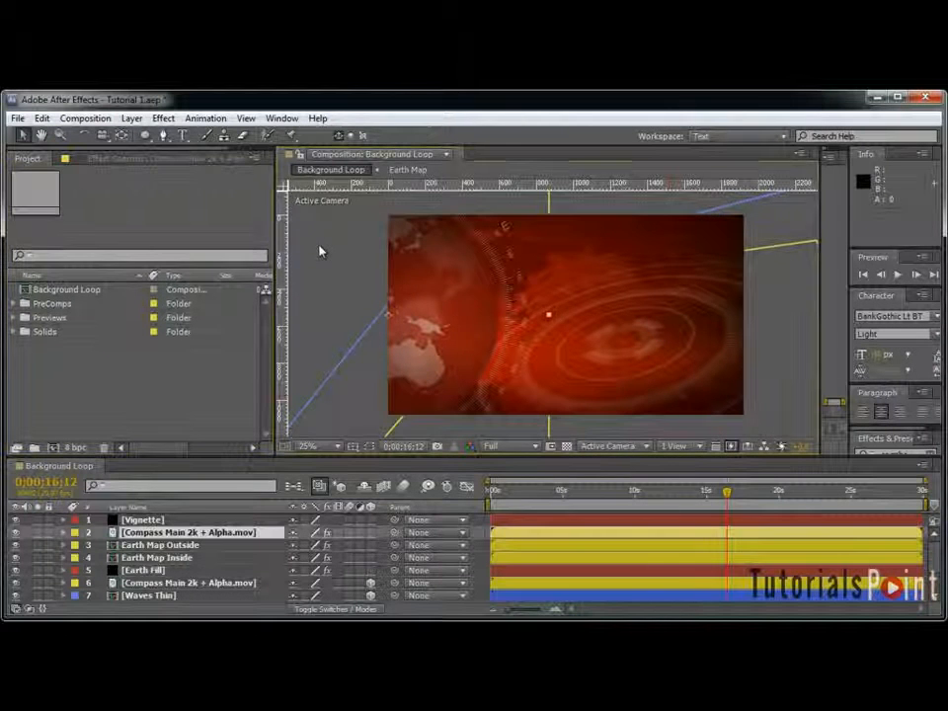
key(ctrl+r)
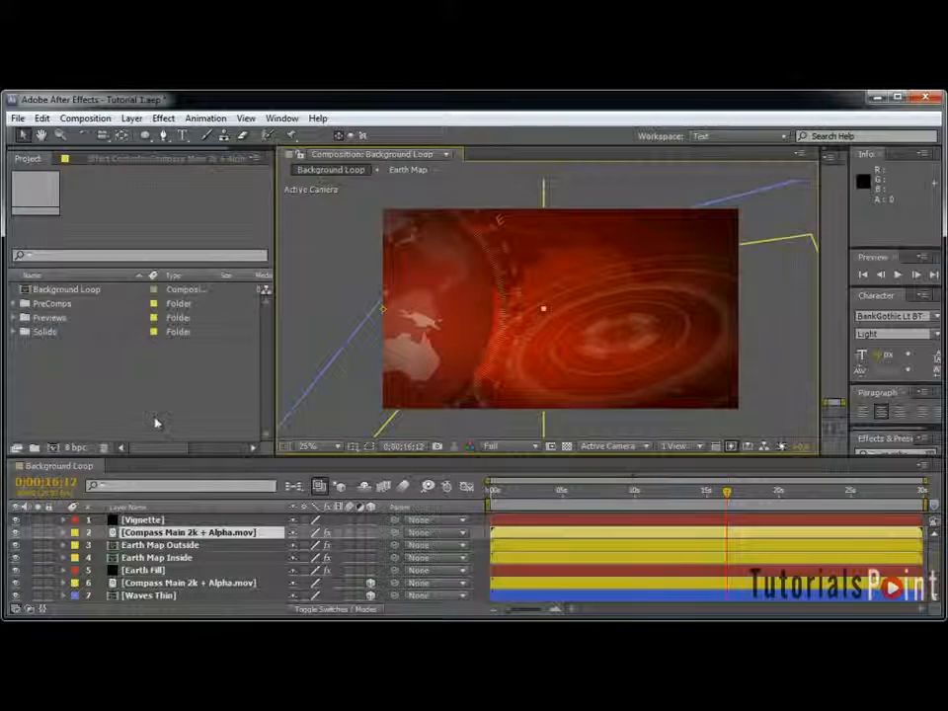
click(474, 525)
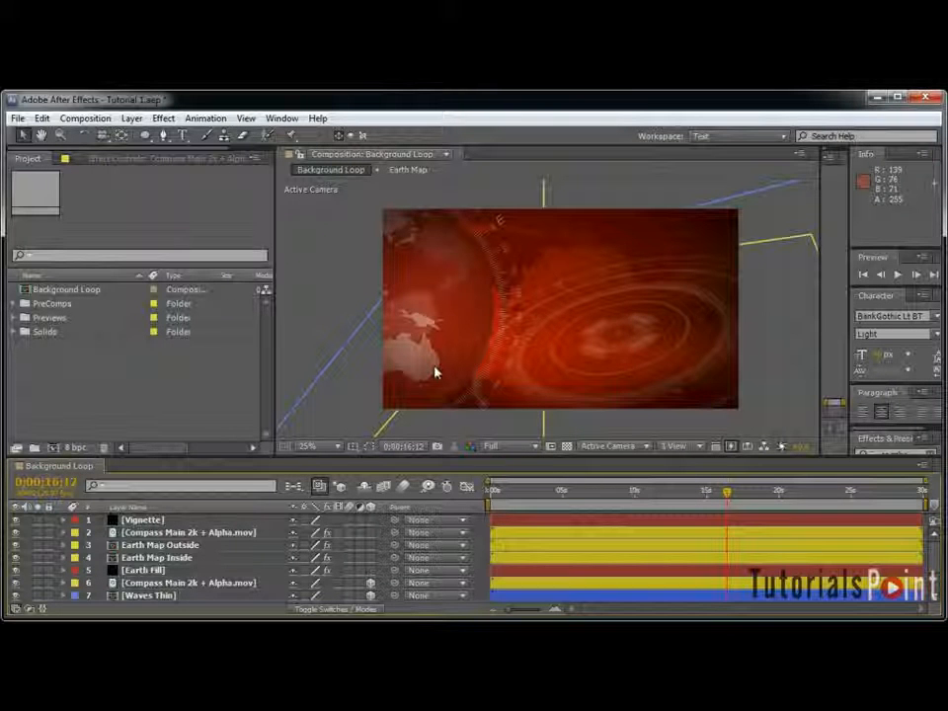
Step: Create a new 500 x 500 px composition named Rotating Cube
key(ctrl+n)
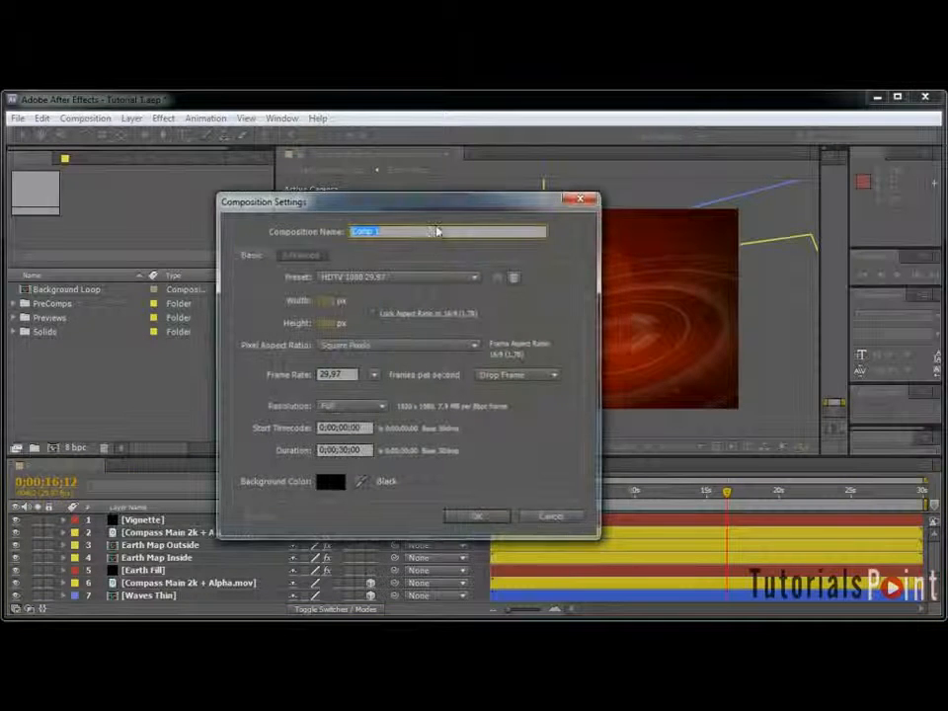
click(331, 302)
text(500)
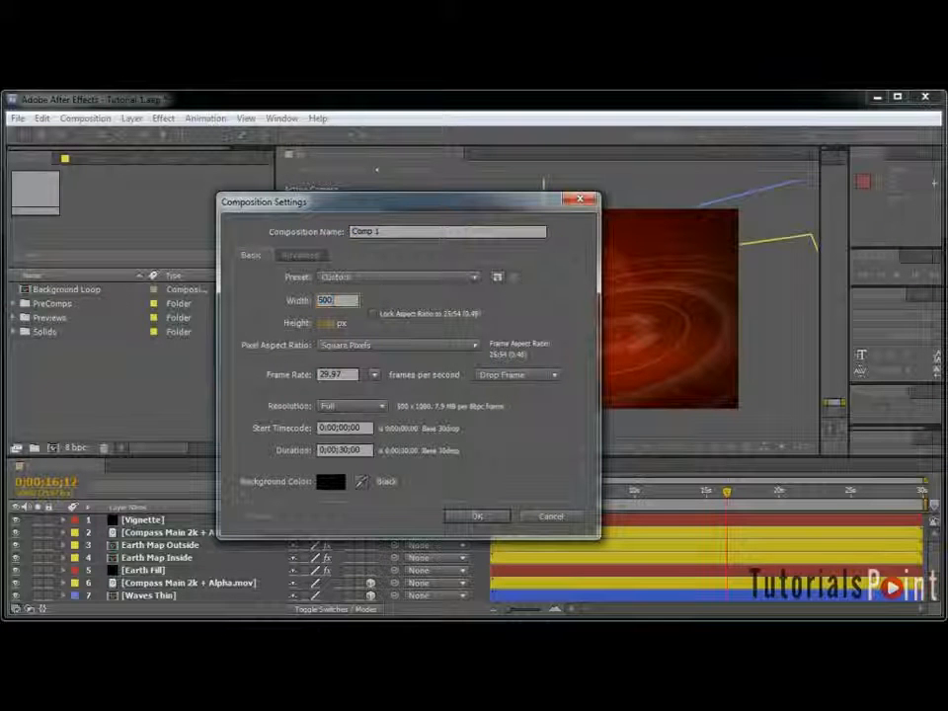
key(Tab)
text(500)
click(382, 257)
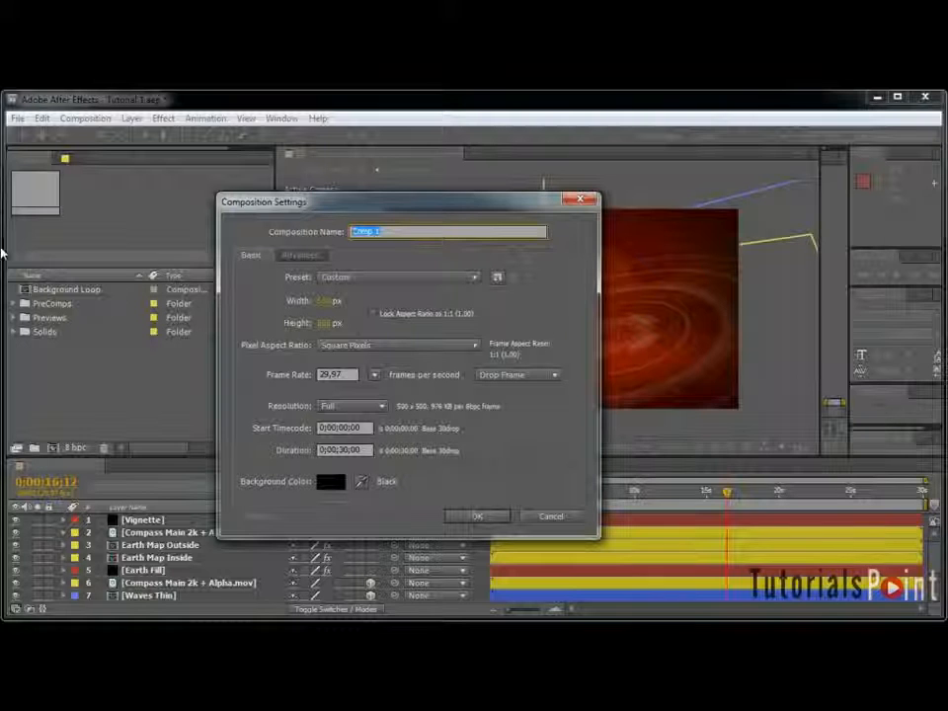
text(Rotating Cube)
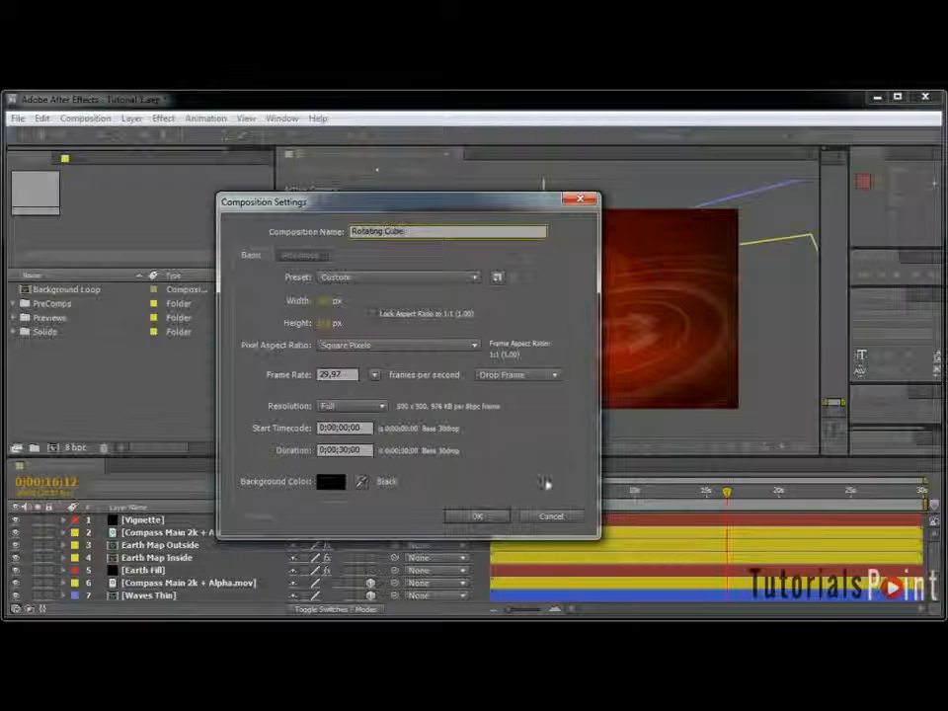
click(478, 517)
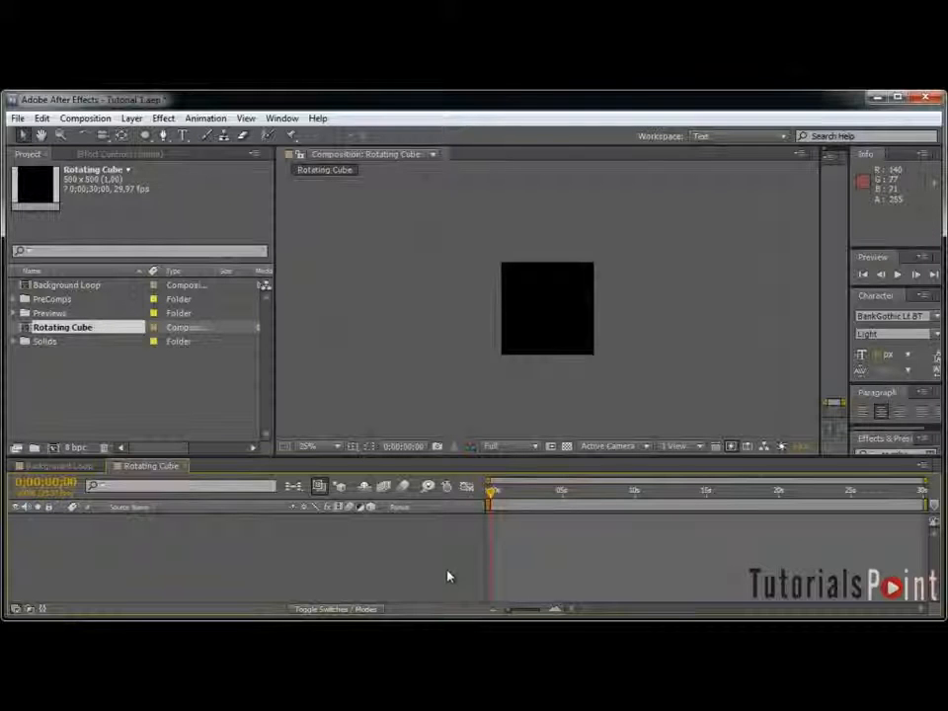
Step: Create a 450 x 450 px solid named Body in the red colour 9A0802
key(ctrl+y)
text(Body)
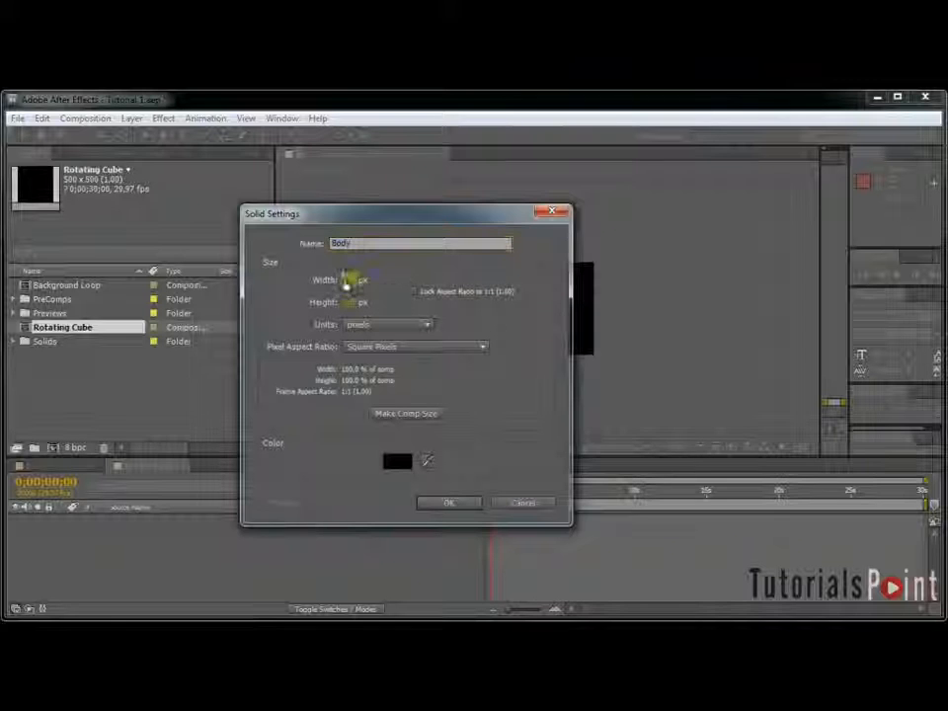
click(350, 279)
key(Tab)
text(450)
click(399, 463)
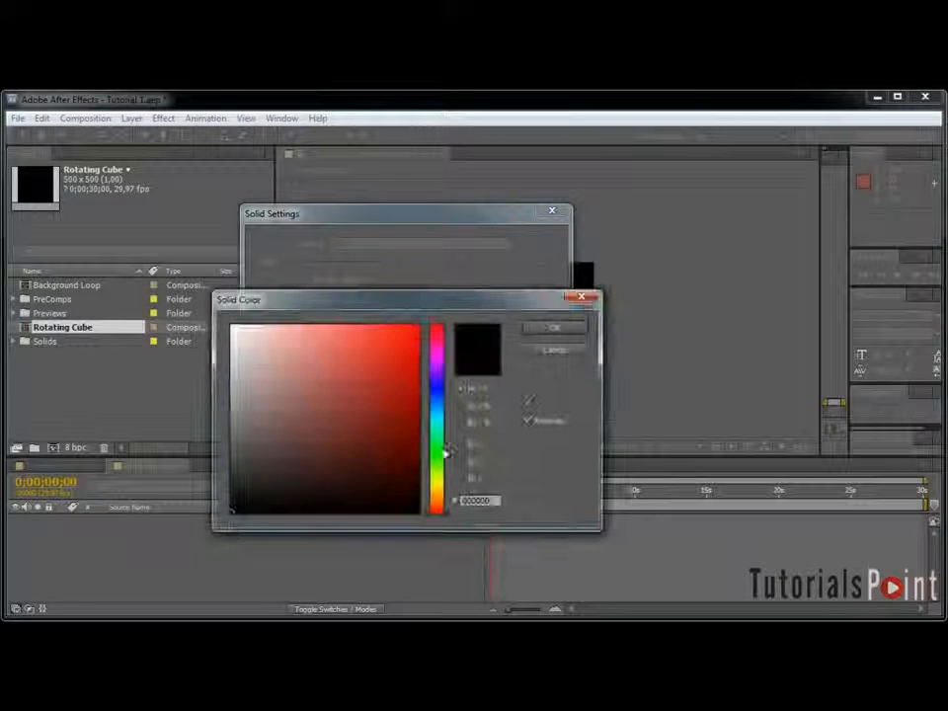
text(9)
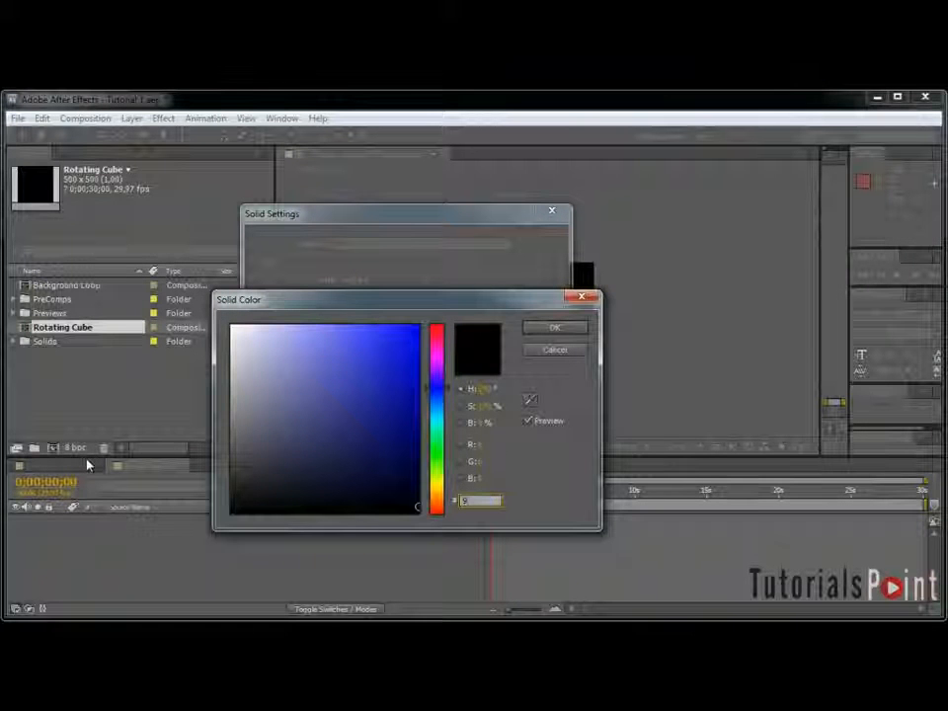
text(A)
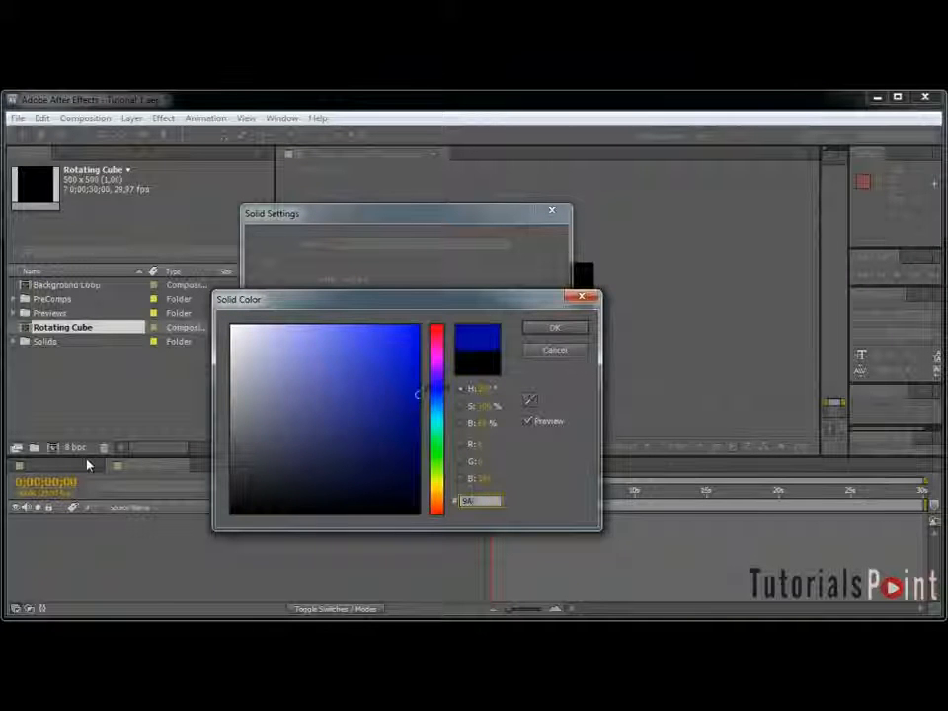
text(10800)
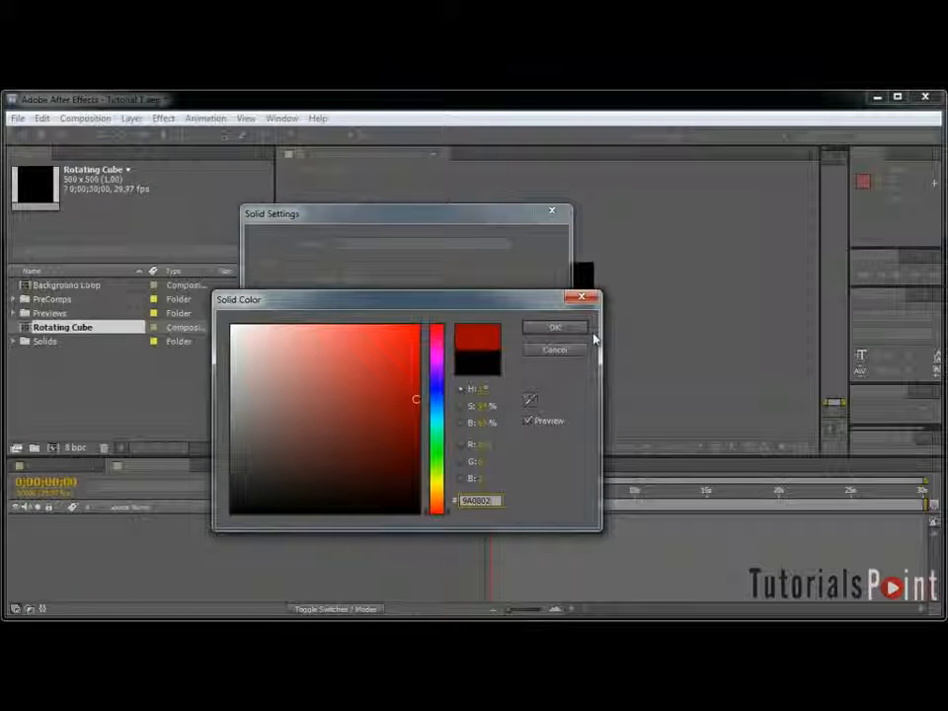
click(581, 328)
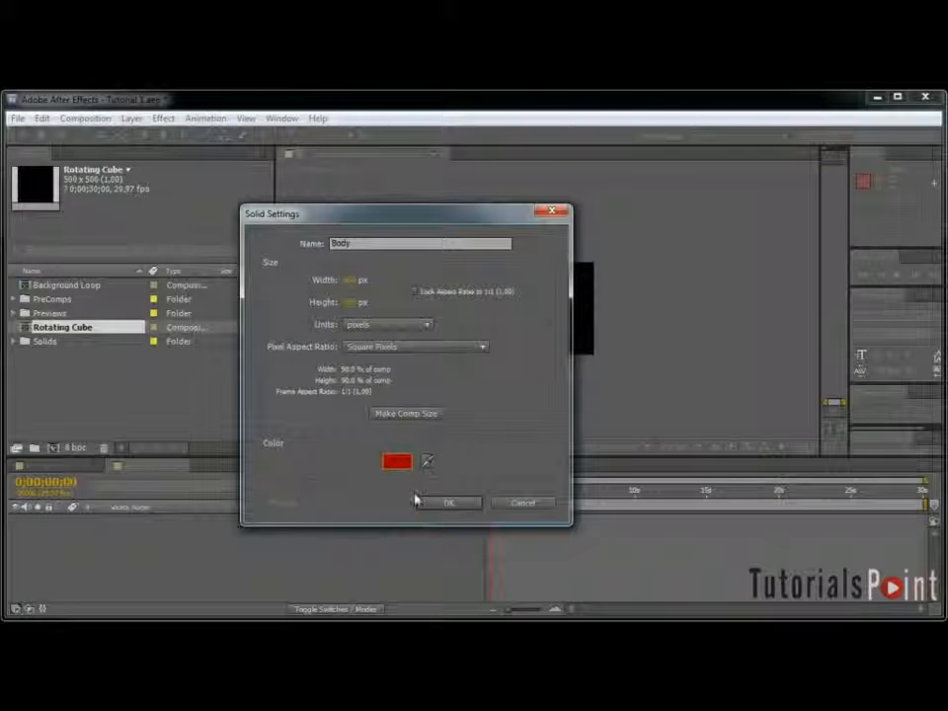
click(446, 507)
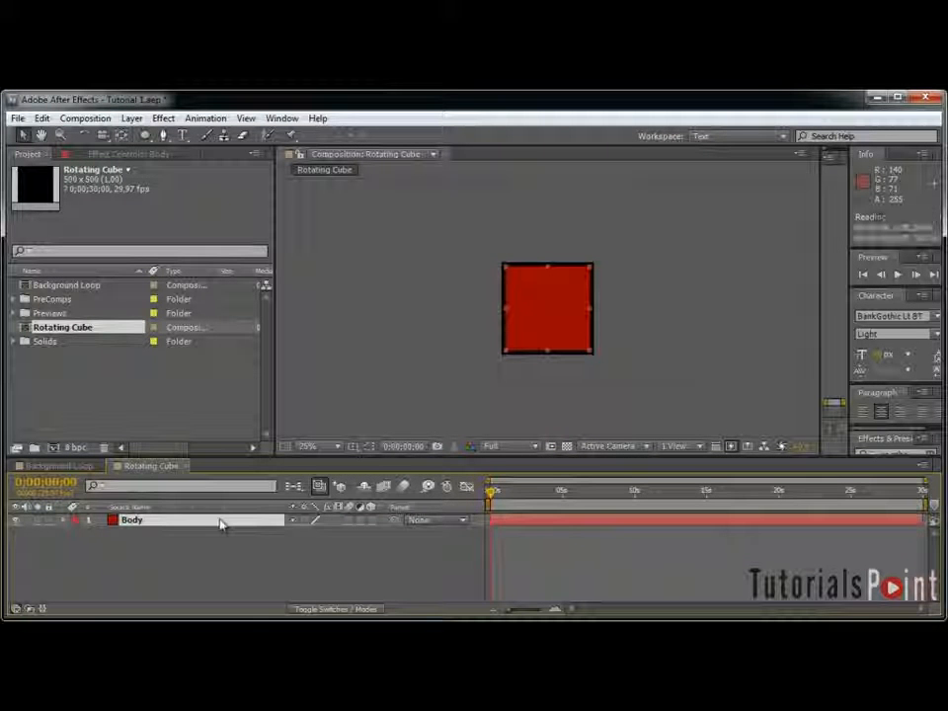
Step: Duplicate the Body layer and turn the copy into a white (ffffff) solid named Fractal Noise Box
key(ctrl+d)
key(ctrl+shift+y)
text(Fractal)
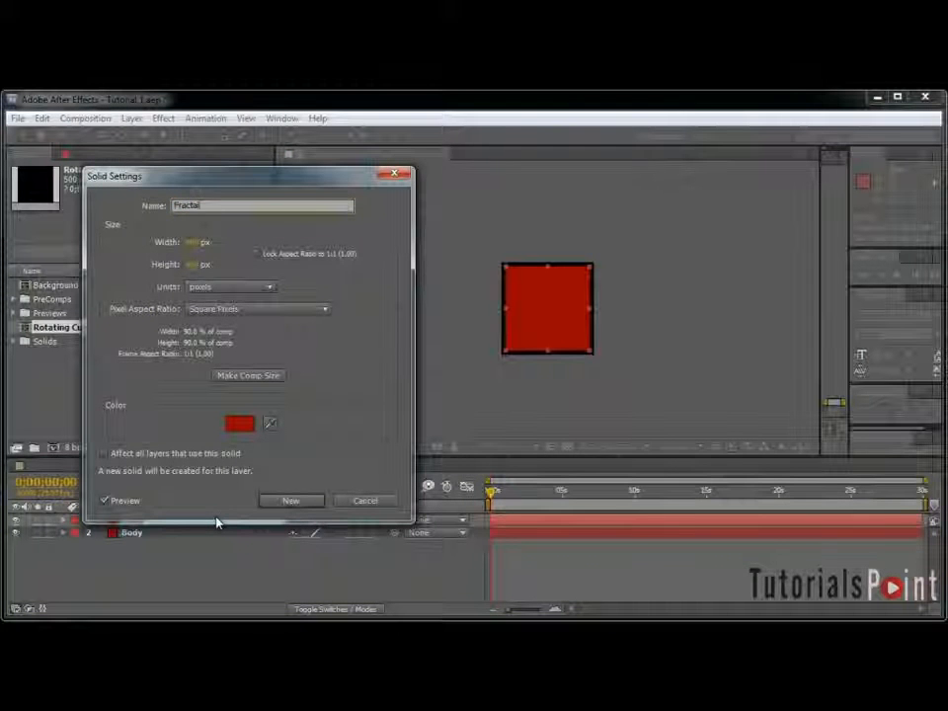
text( Noise Box)
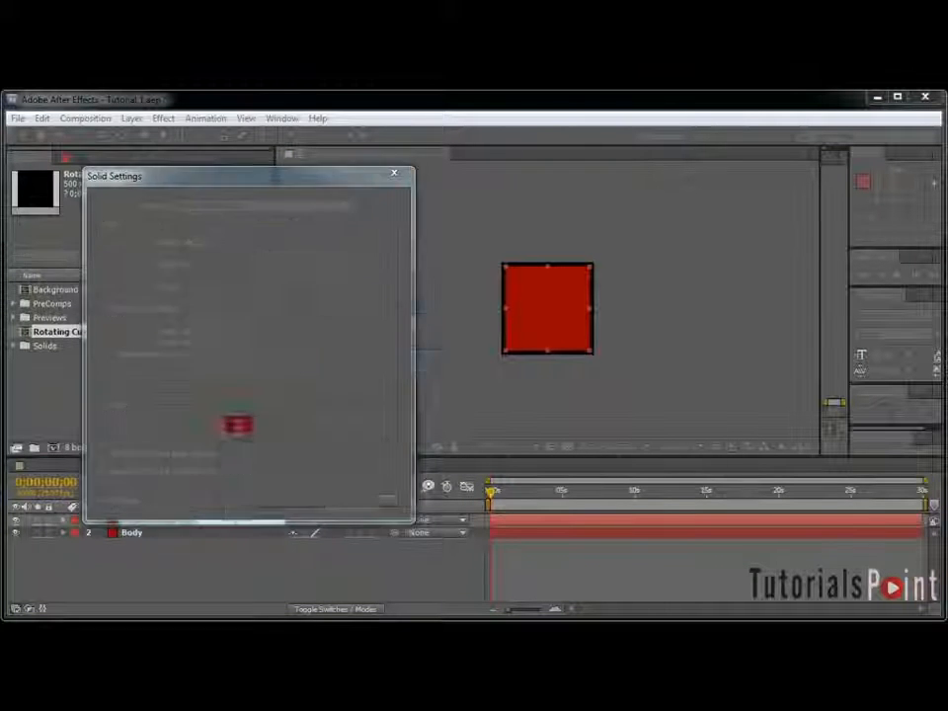
click(240, 427)
text(ffffff)
key(Return)
key(Return)
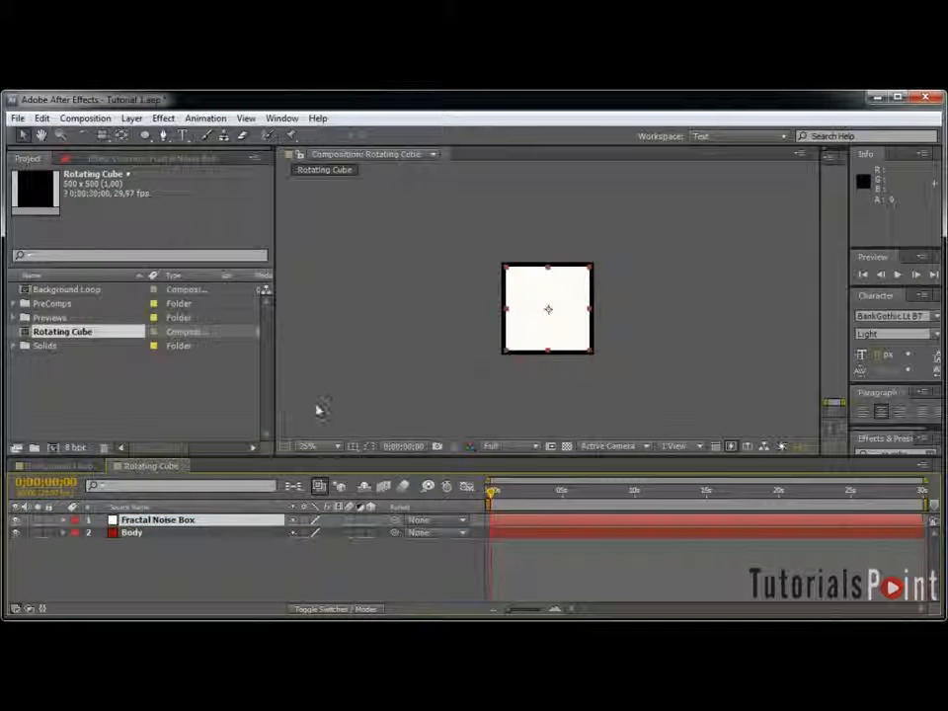
Step: Apply the Fractal Noise effect to the Fractal Noise Box layer
click(163, 118)
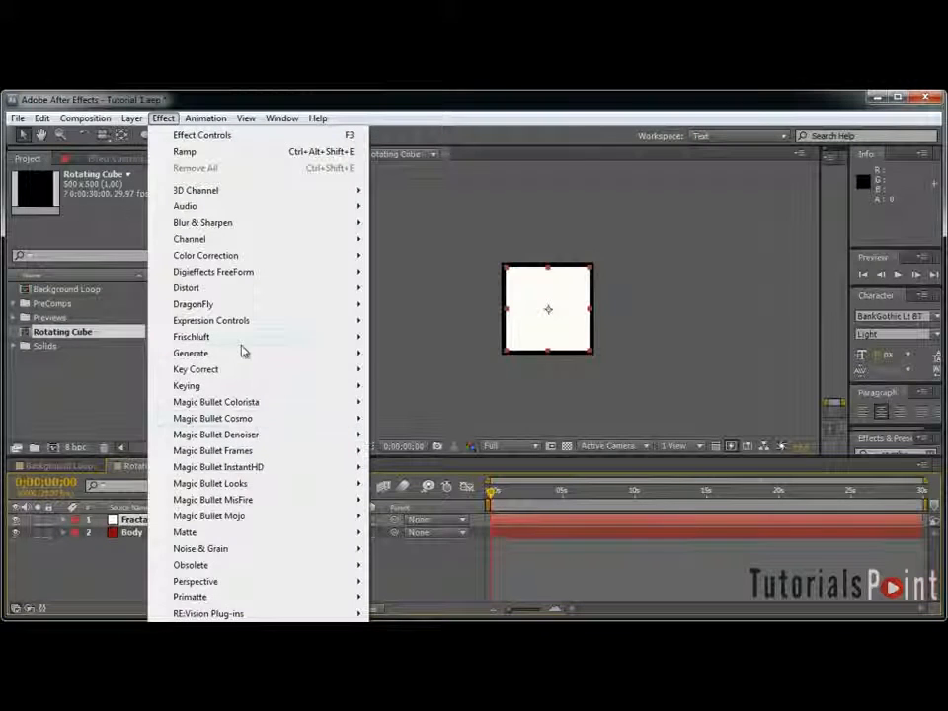
mouse_move(240, 551)
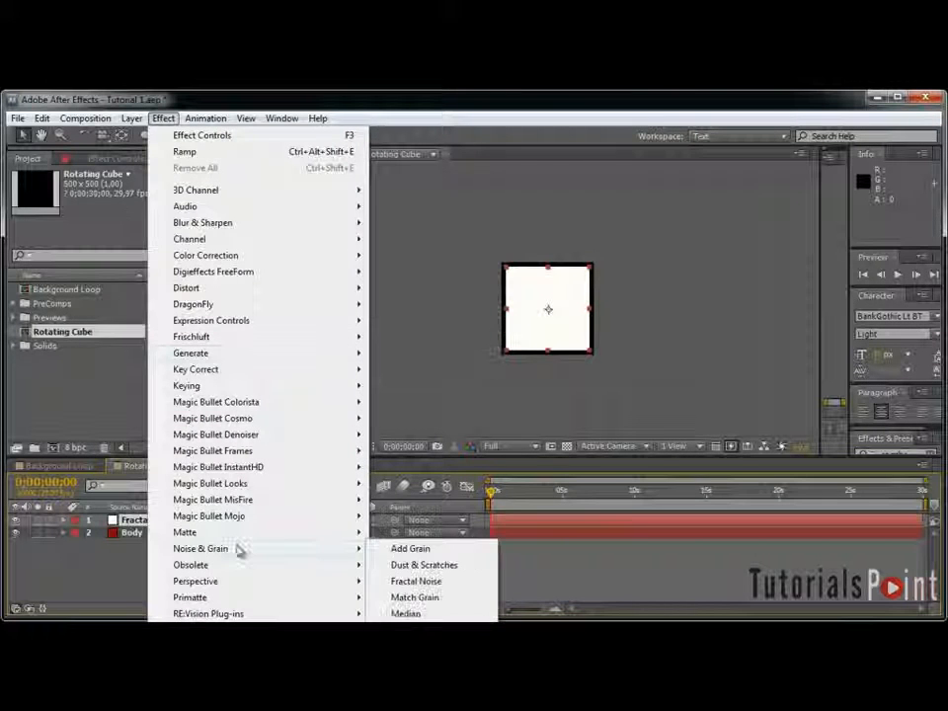
click(477, 583)
key(period)
key(period)
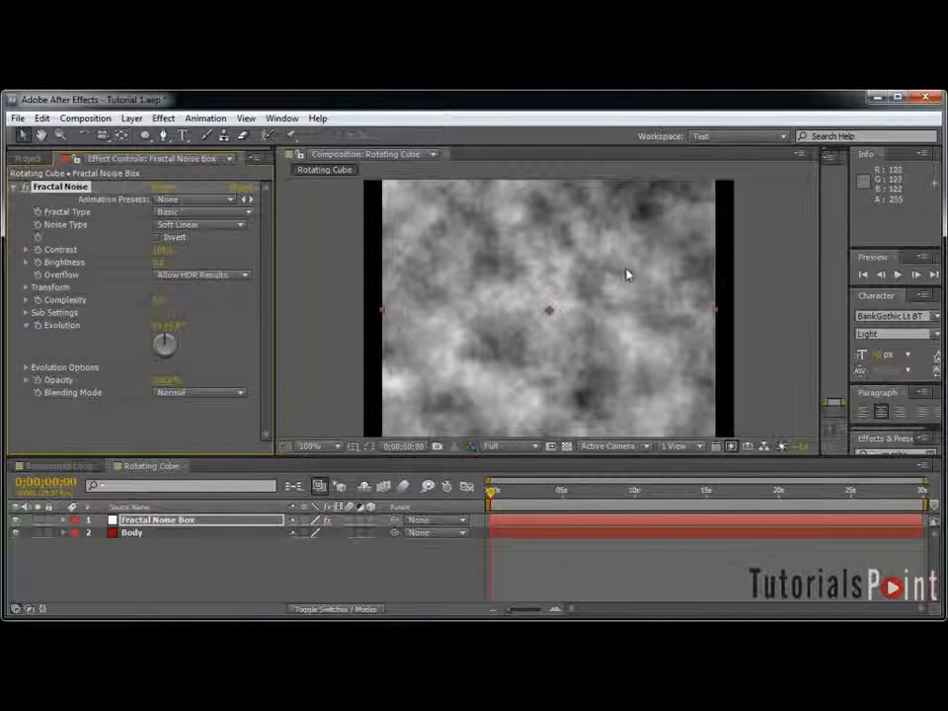
Step: Set the Fractal Noise contrast to 120 and its brightness to -10
click(164, 250)
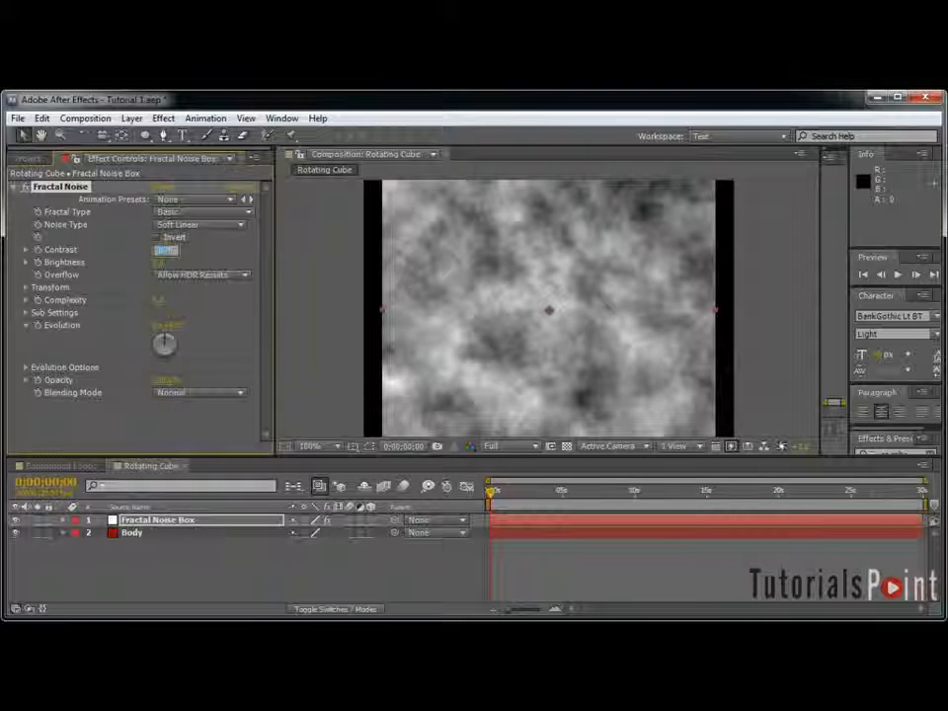
text(120)
key(Tab)
text(-10)
key(Return)
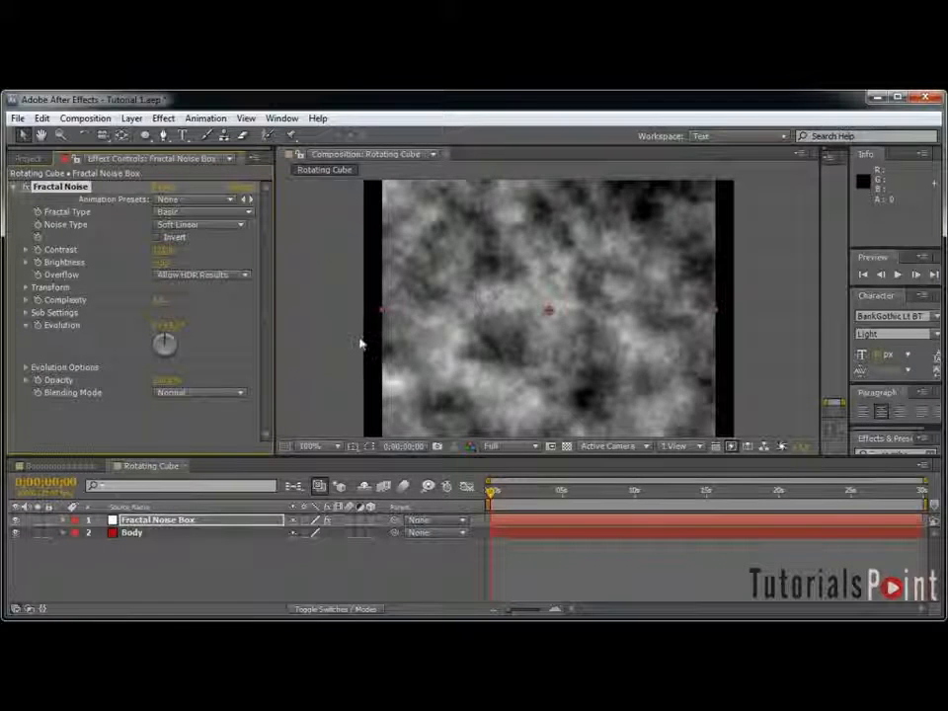
Step: Turn off Uniform Scaling in the Fractal Noise transform and set Scale Width to 275
click(26, 288)
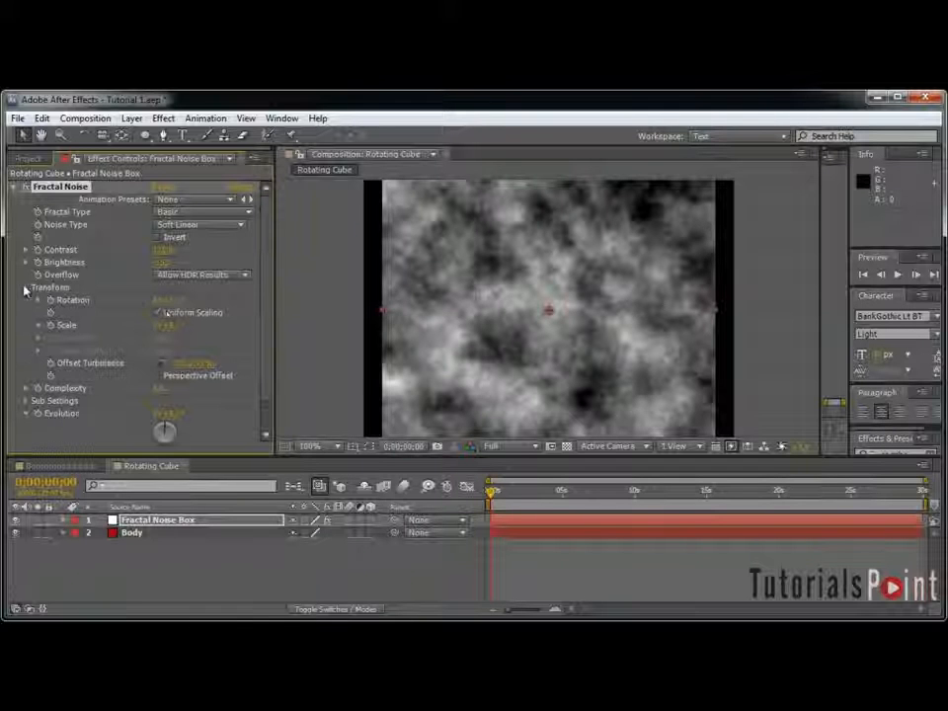
click(174, 317)
click(164, 338)
text(275)
key(Return)
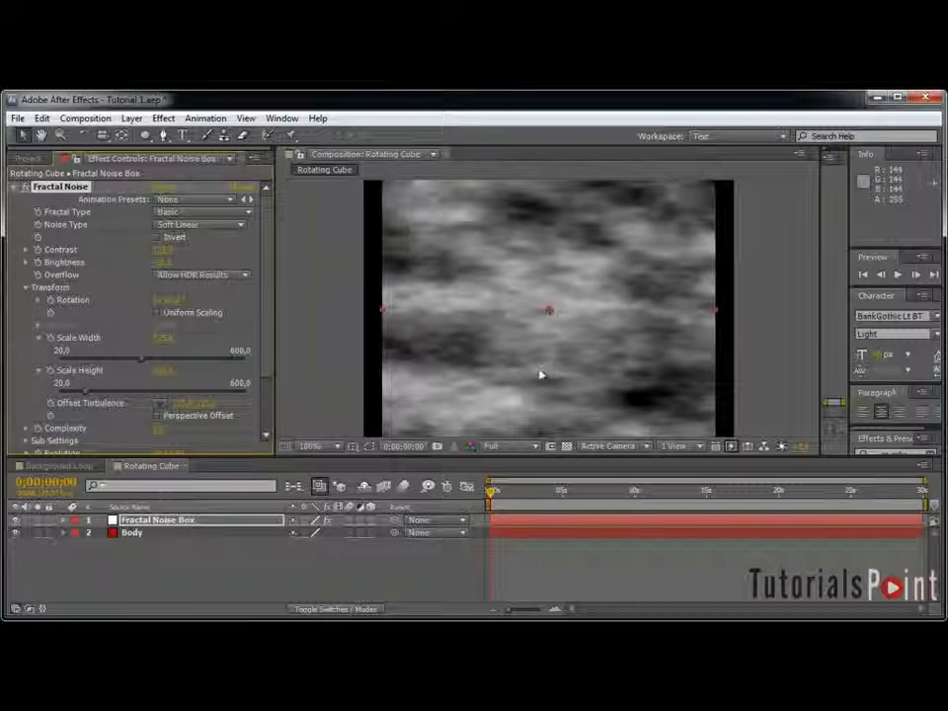
Step: Set the Fractal Noise complexity to 3
click(184, 403)
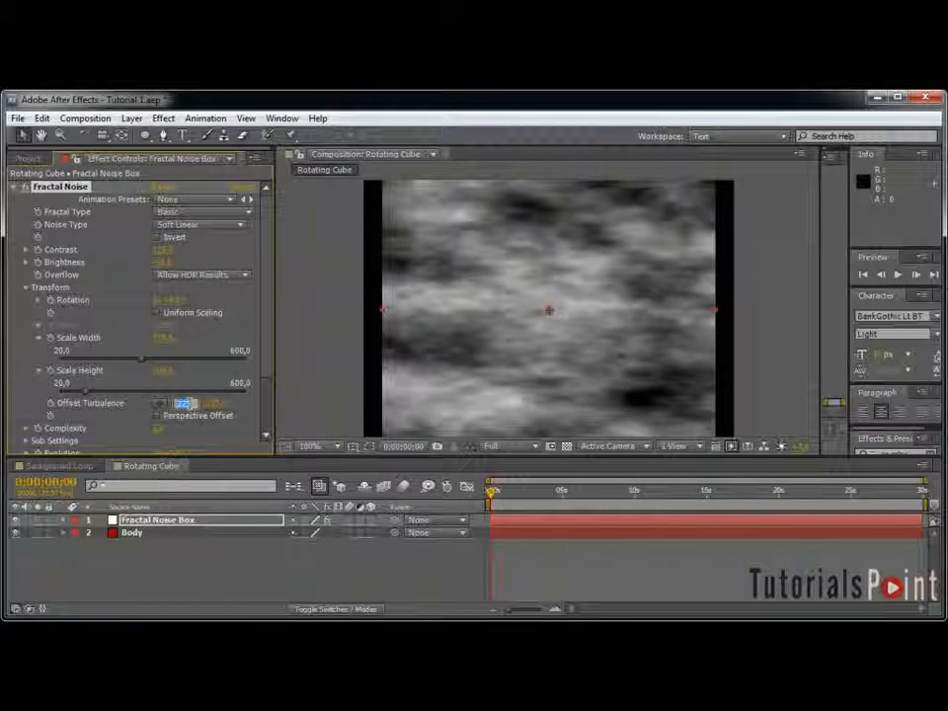
click(159, 429)
text(3)
click(202, 435)
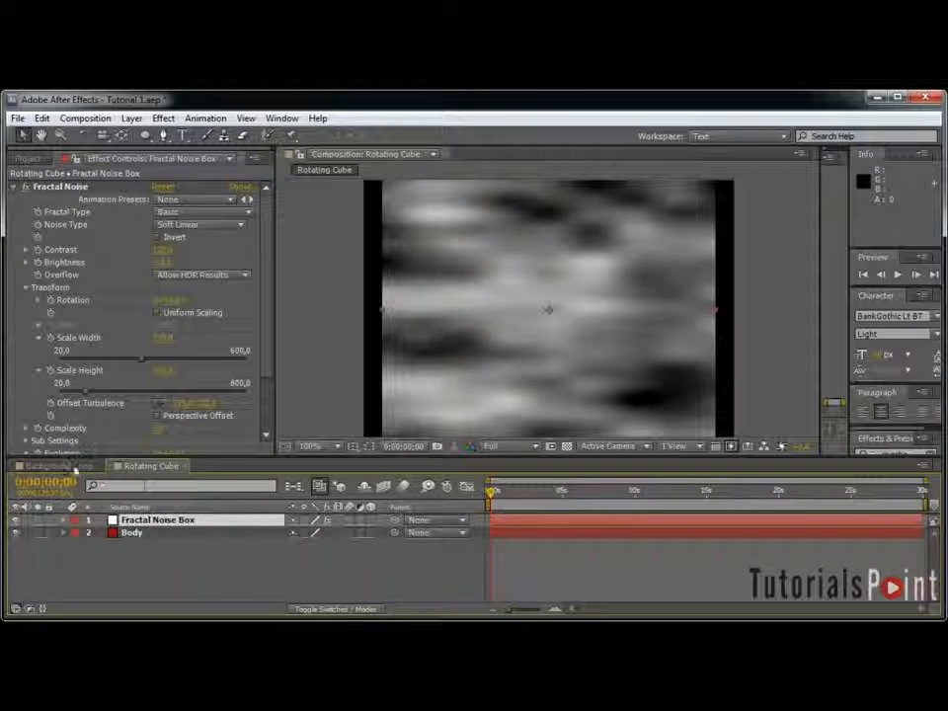
Step: Animate the Fractal Noise evolution with a keyframe at the first frame and 5 revolutions at the last frame
scroll(74, 390, down, 3)
click(37, 387)
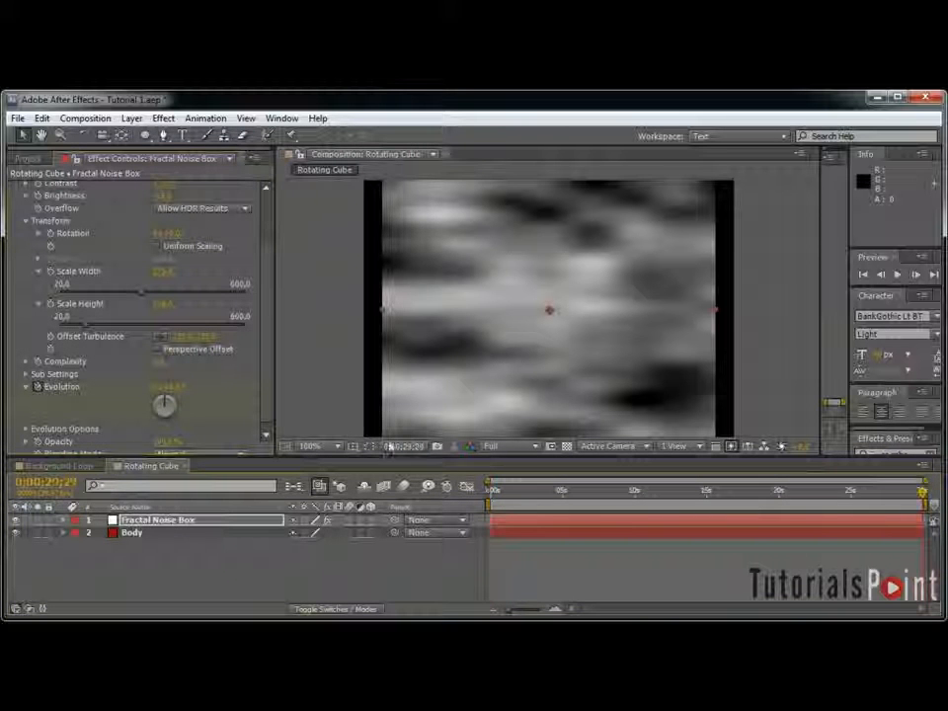
key(End)
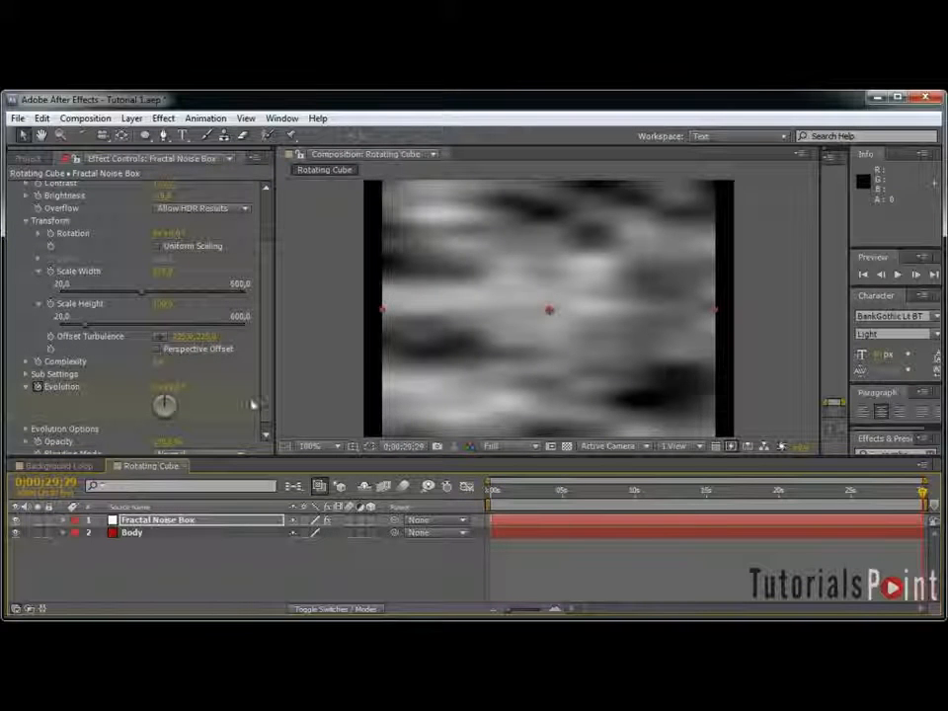
click(156, 386)
text(5)
click(198, 427)
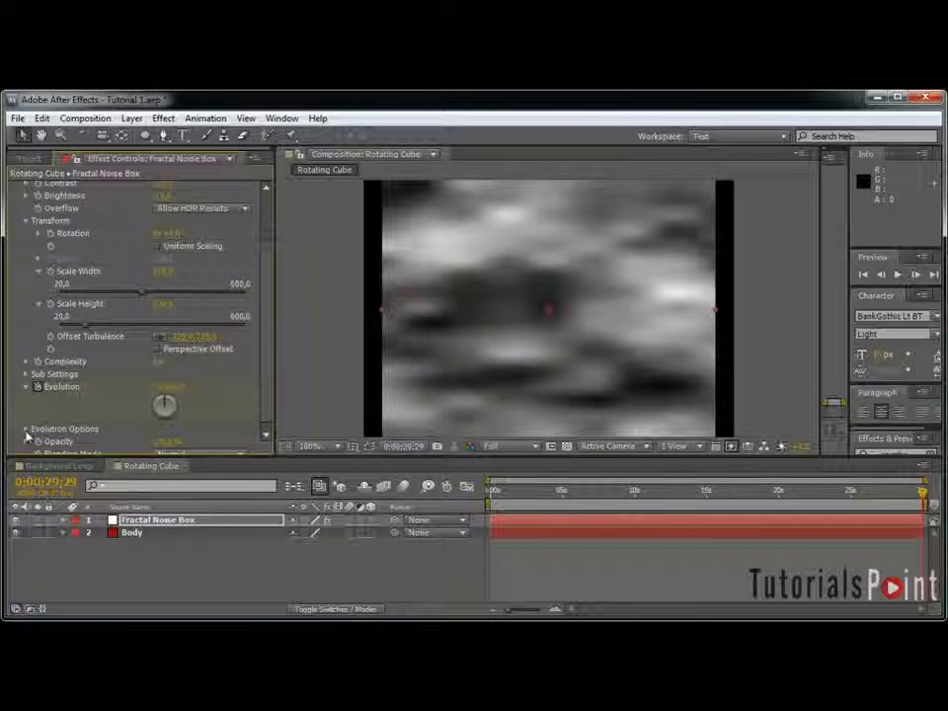
Step: Enable Cycle Evolution for the Fractal Noise, return to the first frame and collapse the effect's settings
click(26, 429)
click(188, 425)
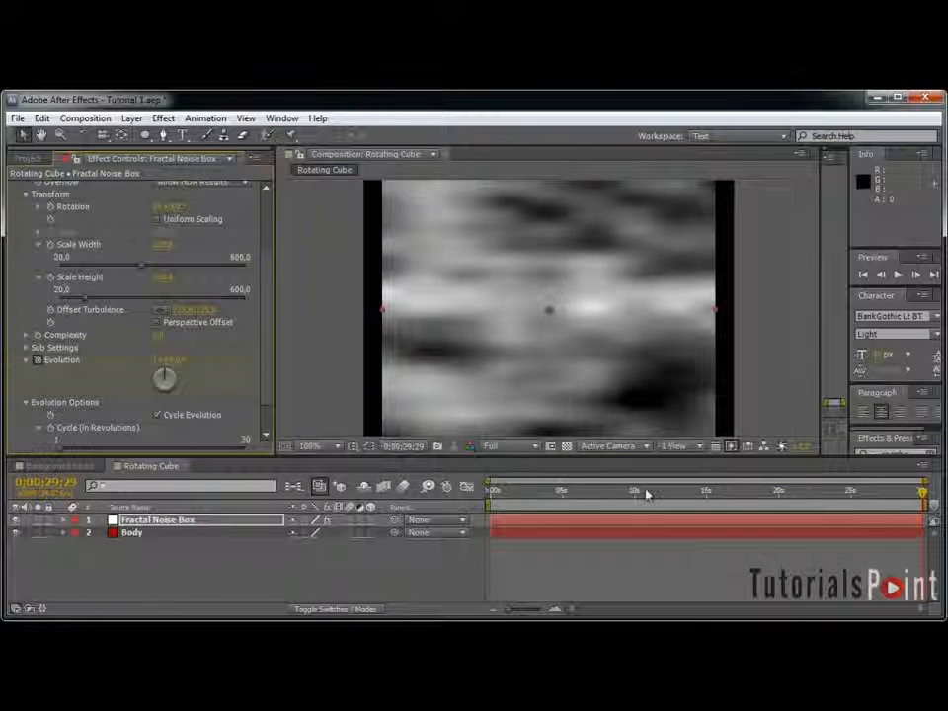
key(Home)
key(Home)
scroll(183, 381, down, 1)
scroll(188, 385, up, 5)
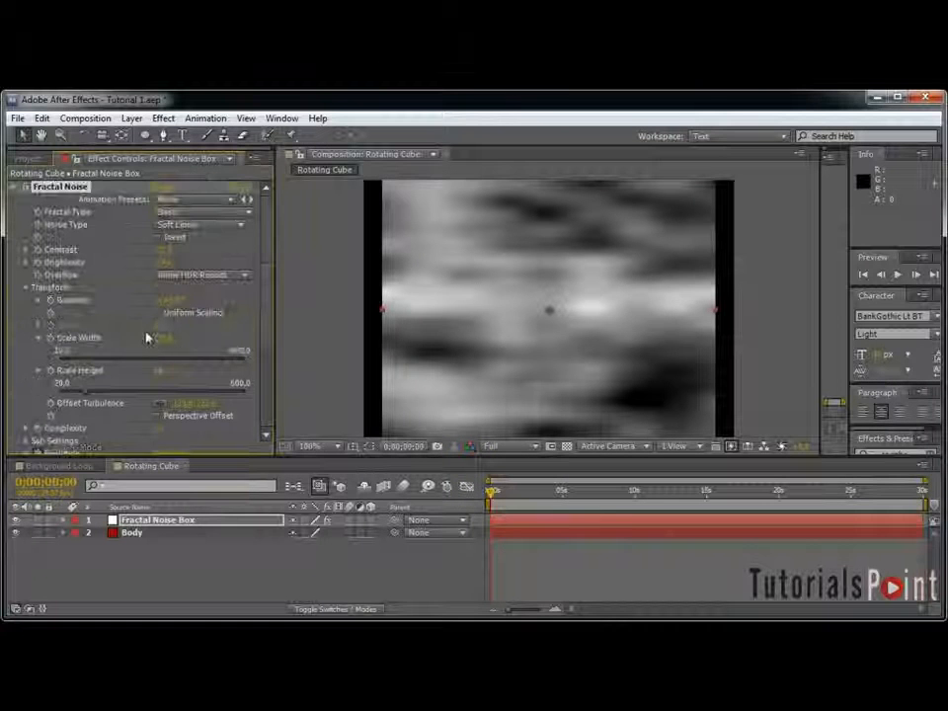
click(24, 187)
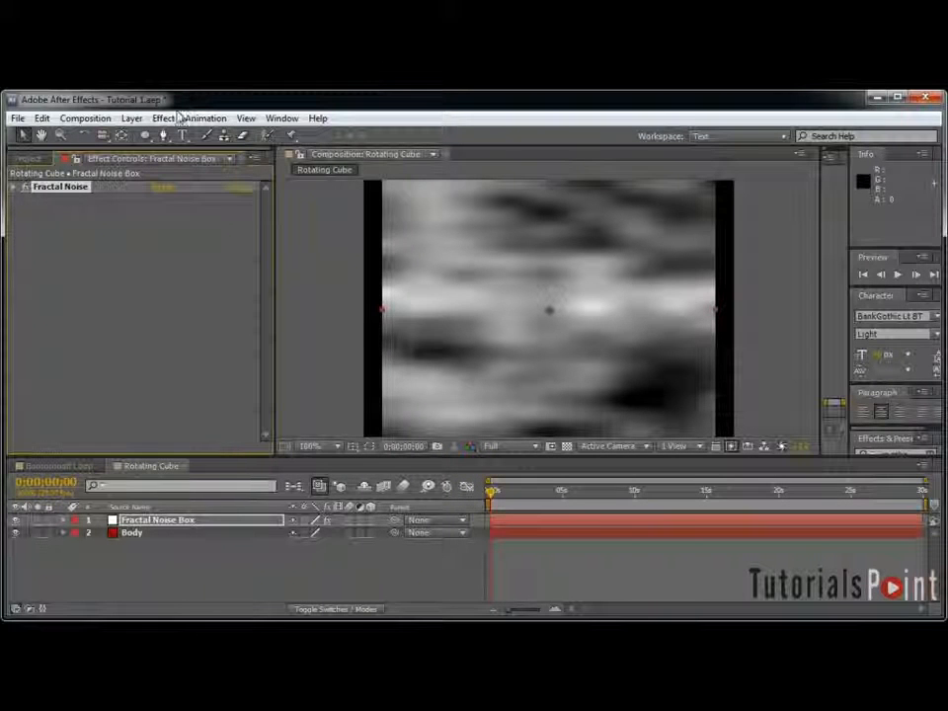
Step: Apply Fast Blur to Fractal Noise Box with Blurriness 200 and Repeat Edge Pixels on, and scrub through the animation
click(168, 118)
mouse_move(216, 224)
click(434, 371)
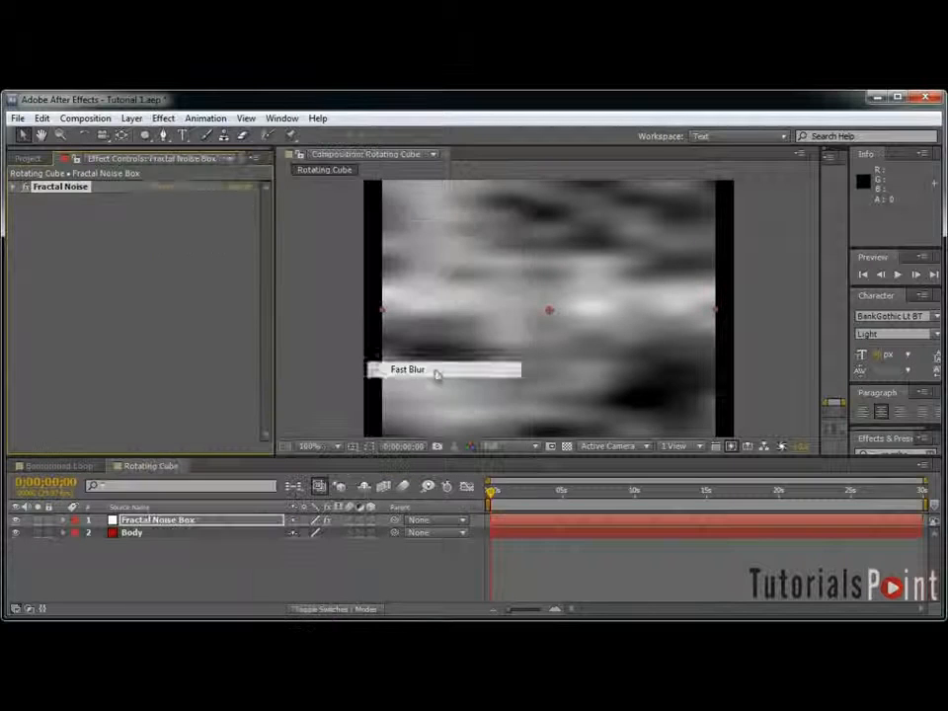
click(163, 224)
text(200)
key(Return)
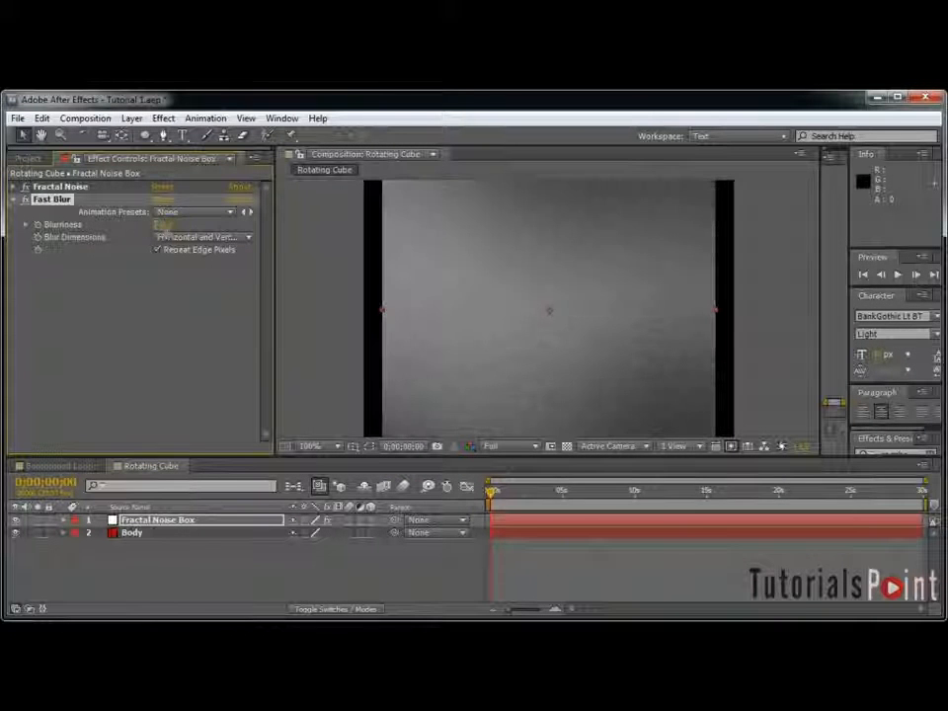
drag(539, 496, 508, 542)
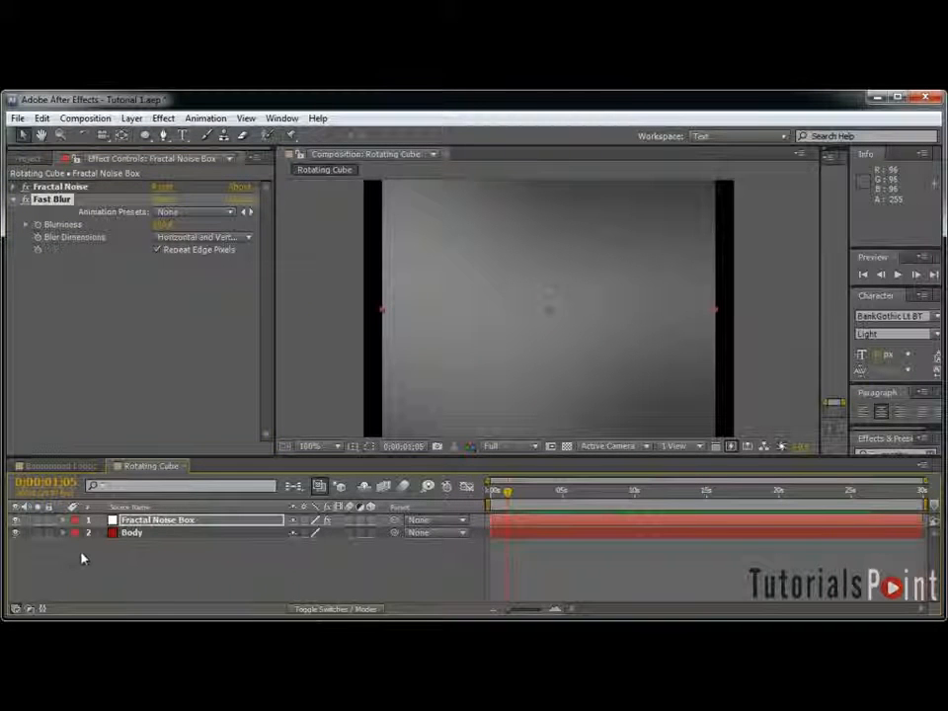
Step: Set the Fractal Noise Box blending mode to Overlay, reduce its opacity, and scrub the timeline to check the blend over Body
key(F4)
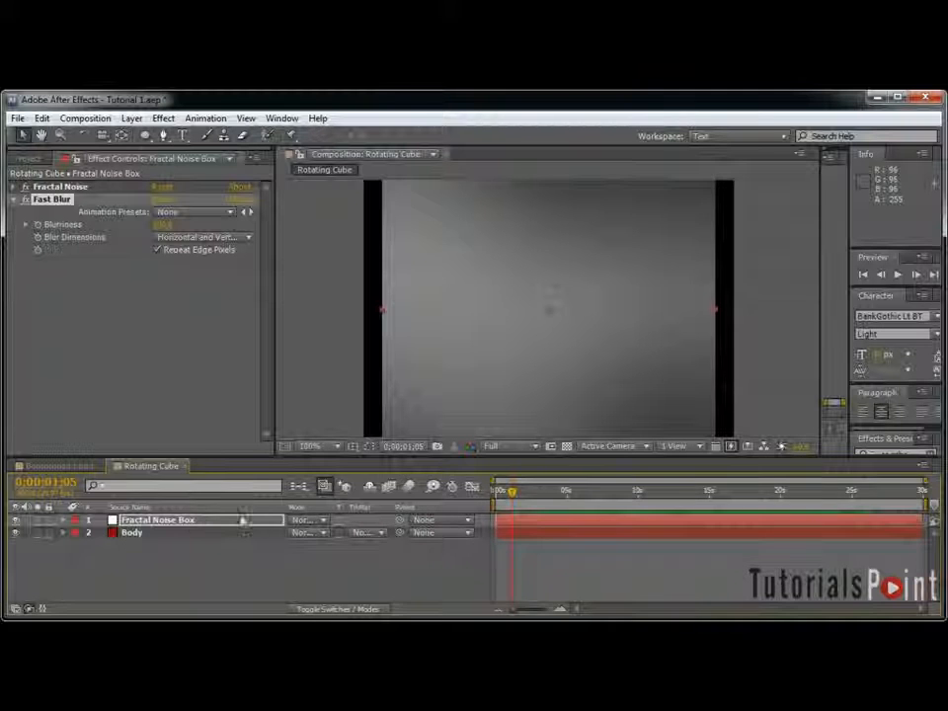
click(302, 520)
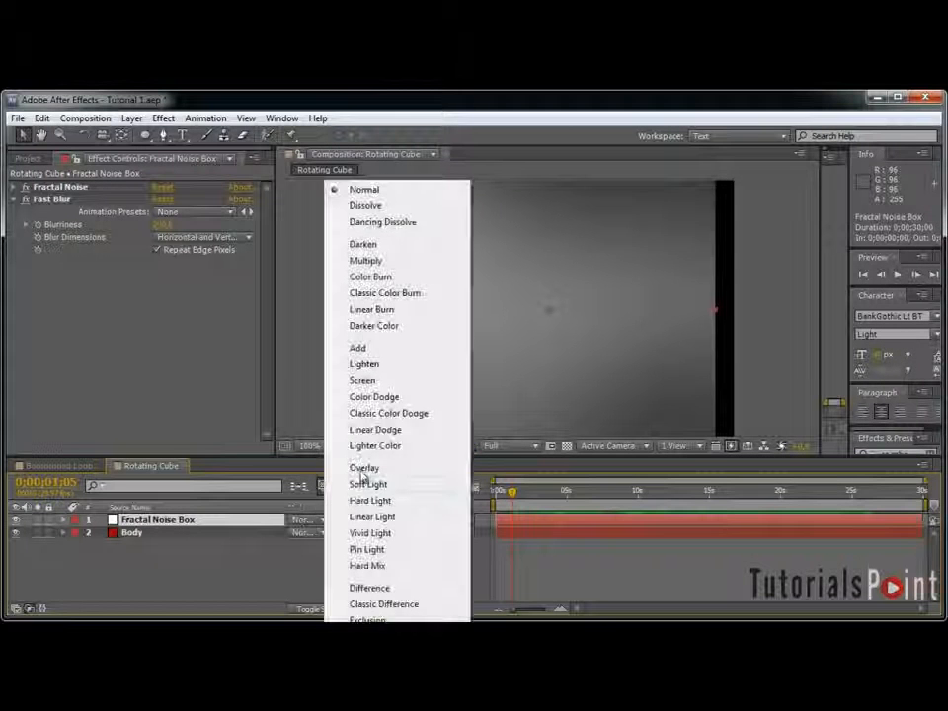
click(362, 468)
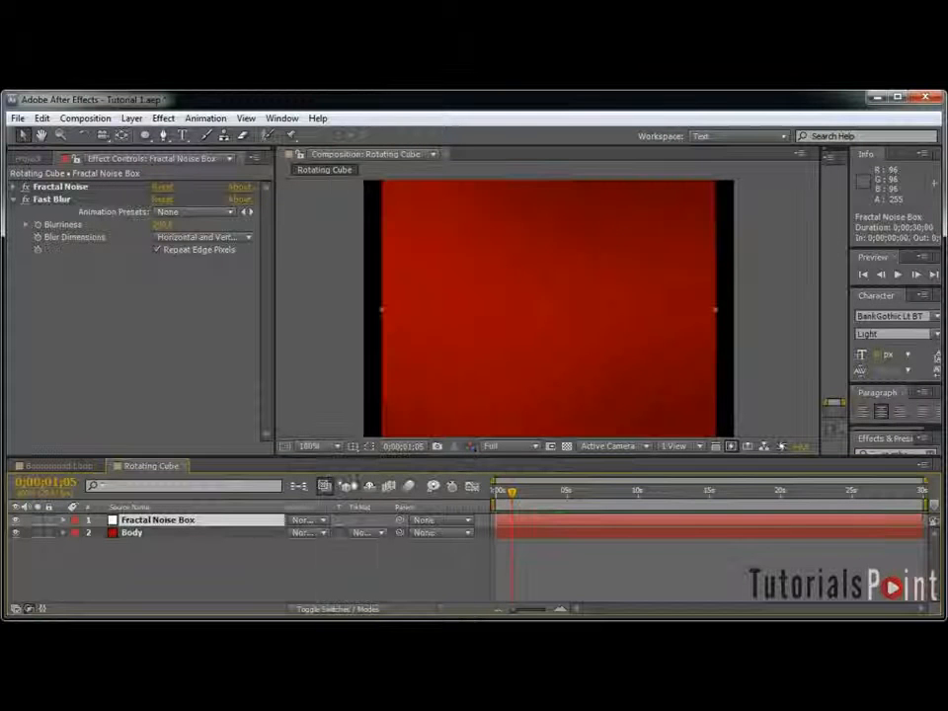
key(t)
key(Return)
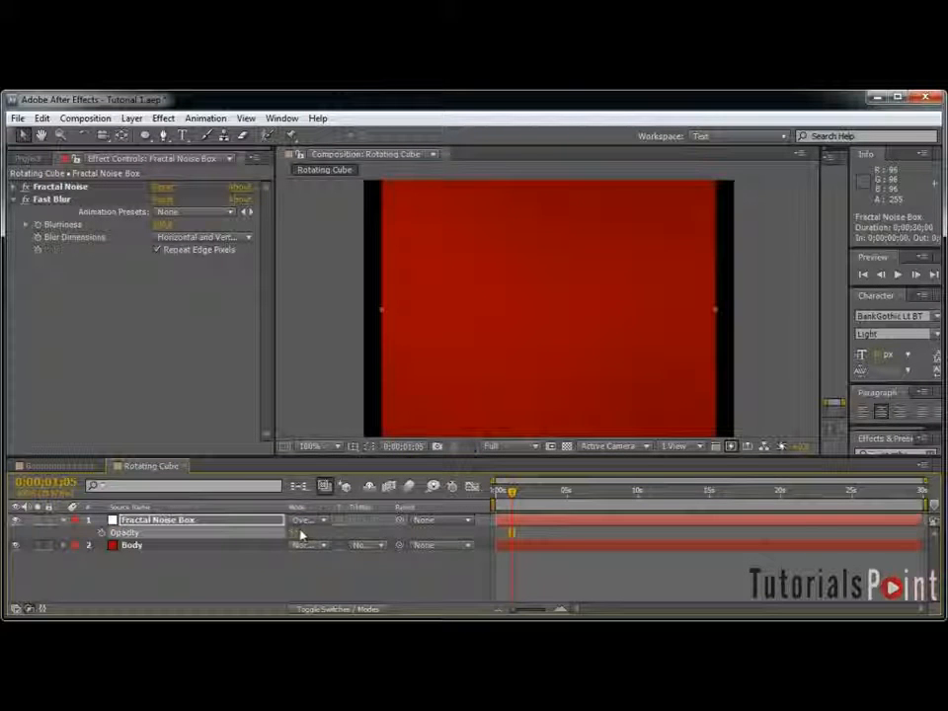
scroll(609, 330, down, 1)
drag(572, 497, 877, 494)
click(62, 520)
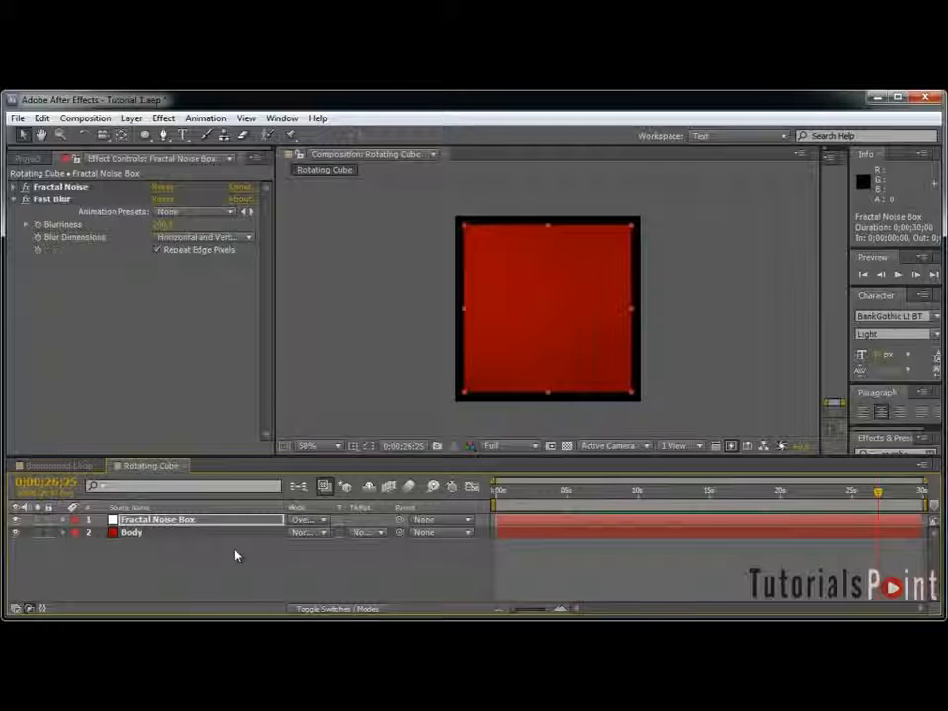
Step: Create a white solid named Border, 500 px wide and 500 px high, above the other layers
click(235, 556)
key(ctrl+y)
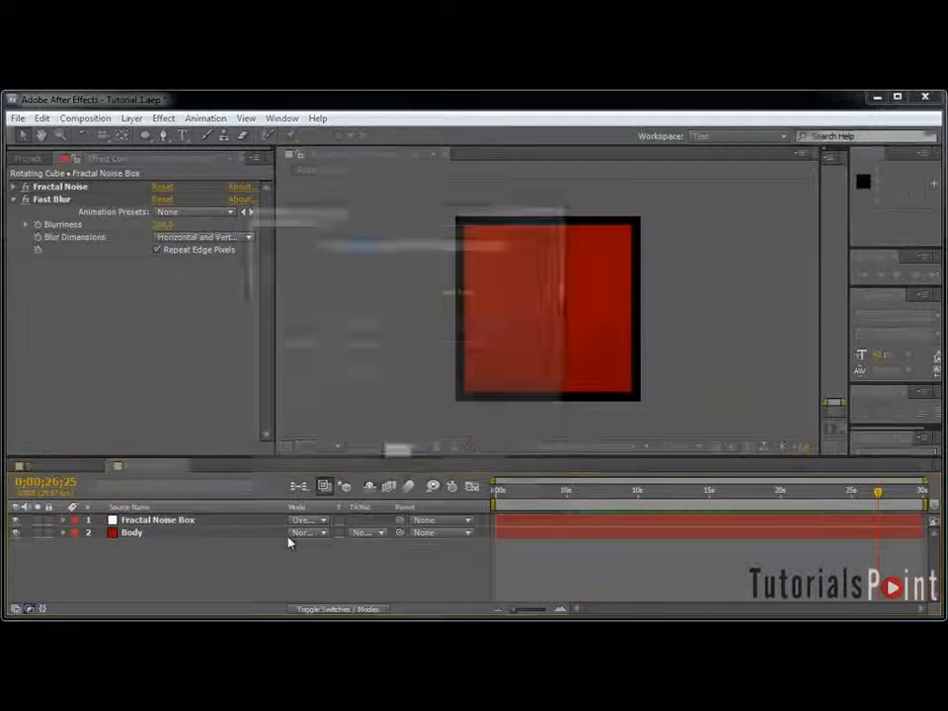
text(order)
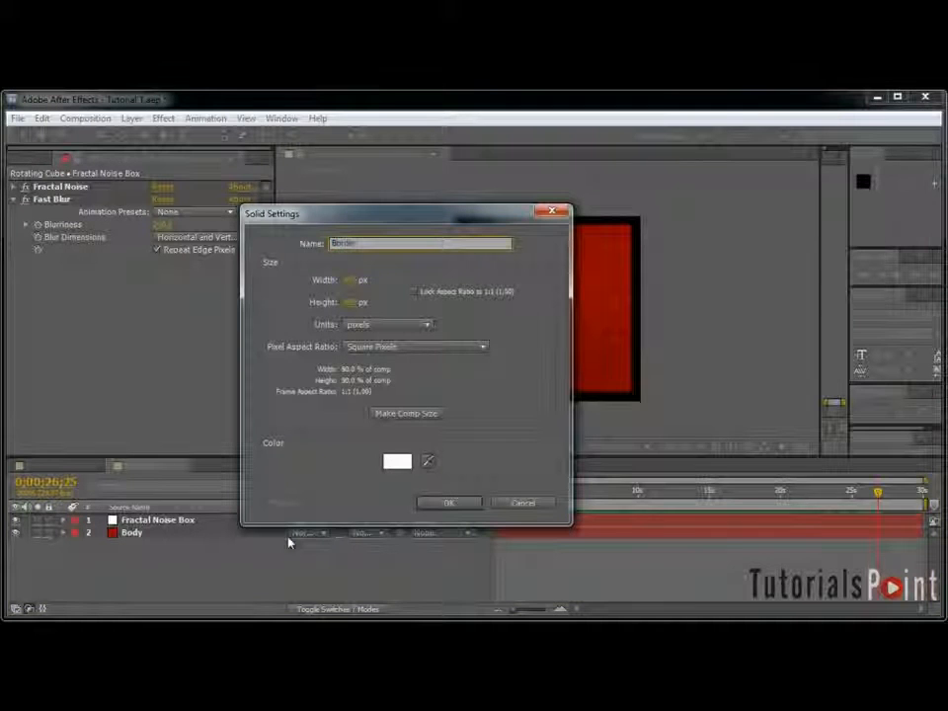
click(350, 283)
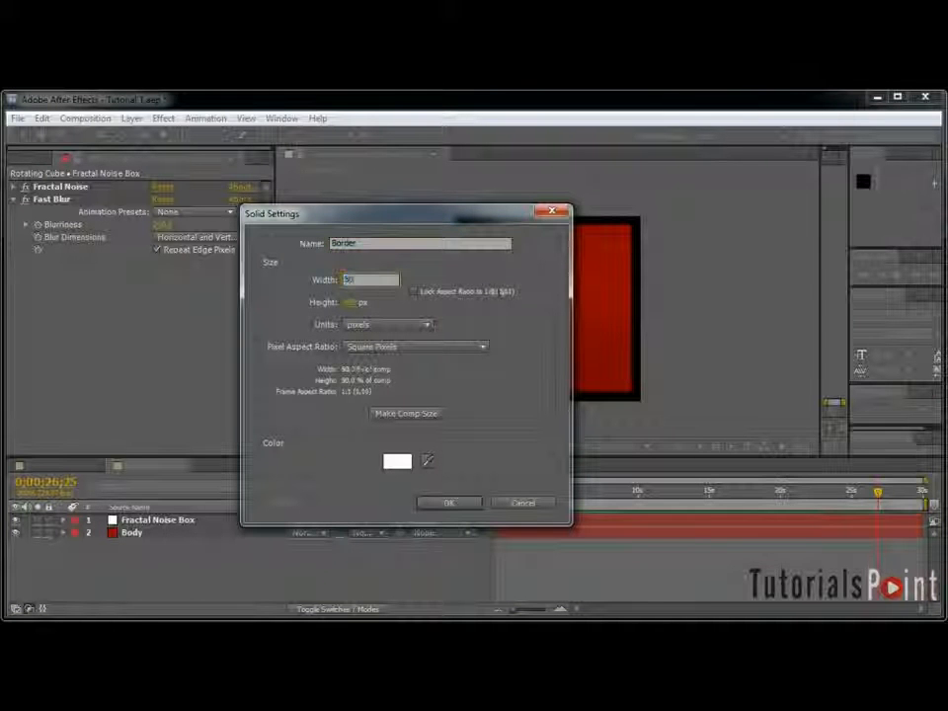
key(Tab)
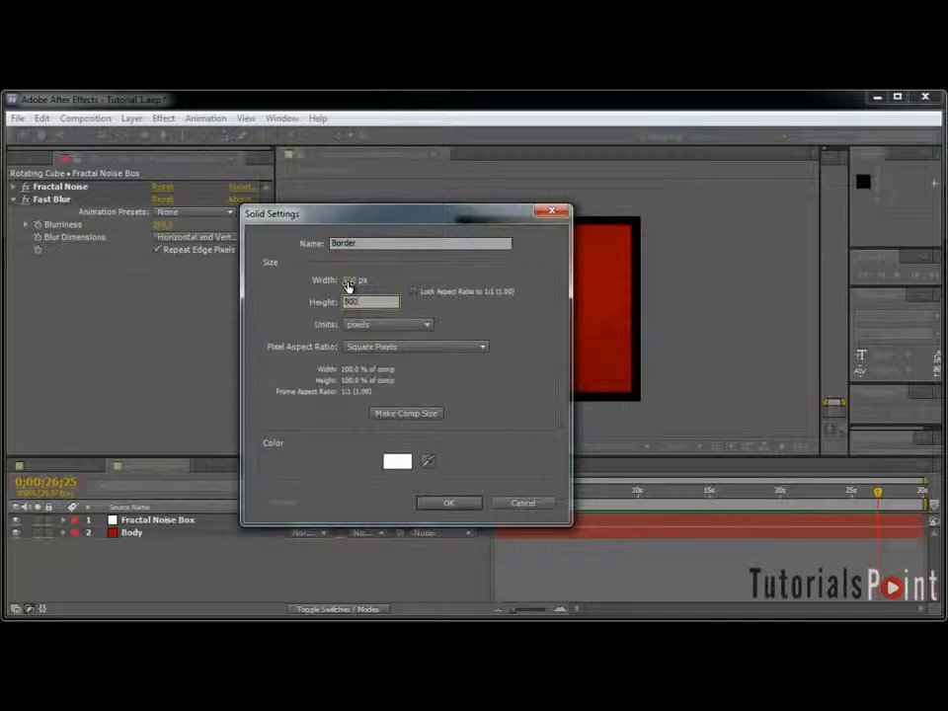
key(Return)
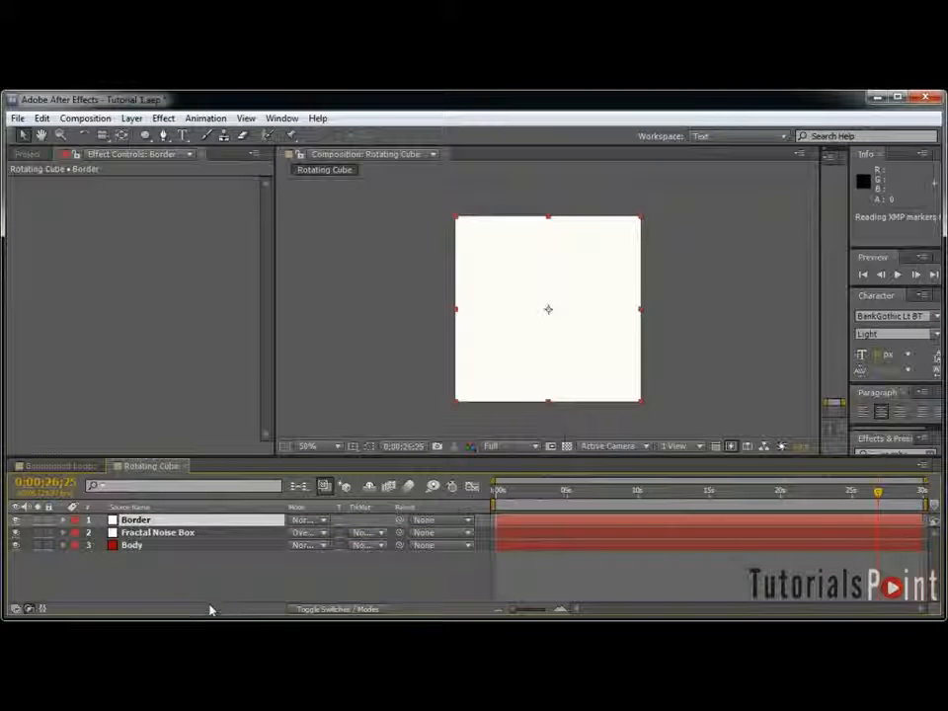
Step: Duplicate Fractal Noise Box, place the copy above Border, and delete the copy's Fractal Noise and Fast Blur effects
click(163, 536)
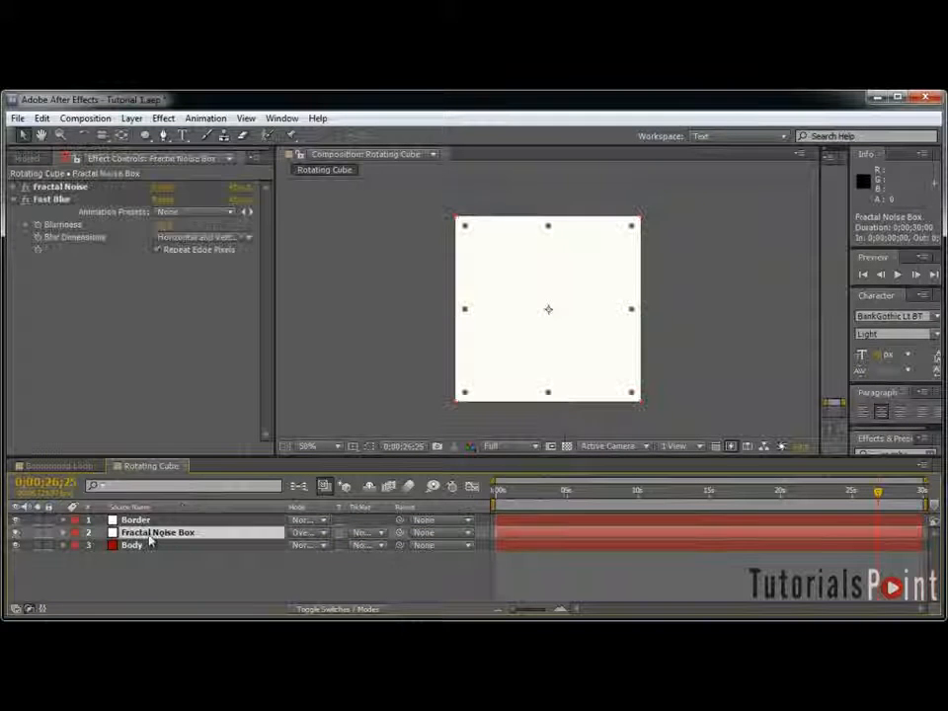
key(ctrl+d)
drag(190, 522, 189, 520)
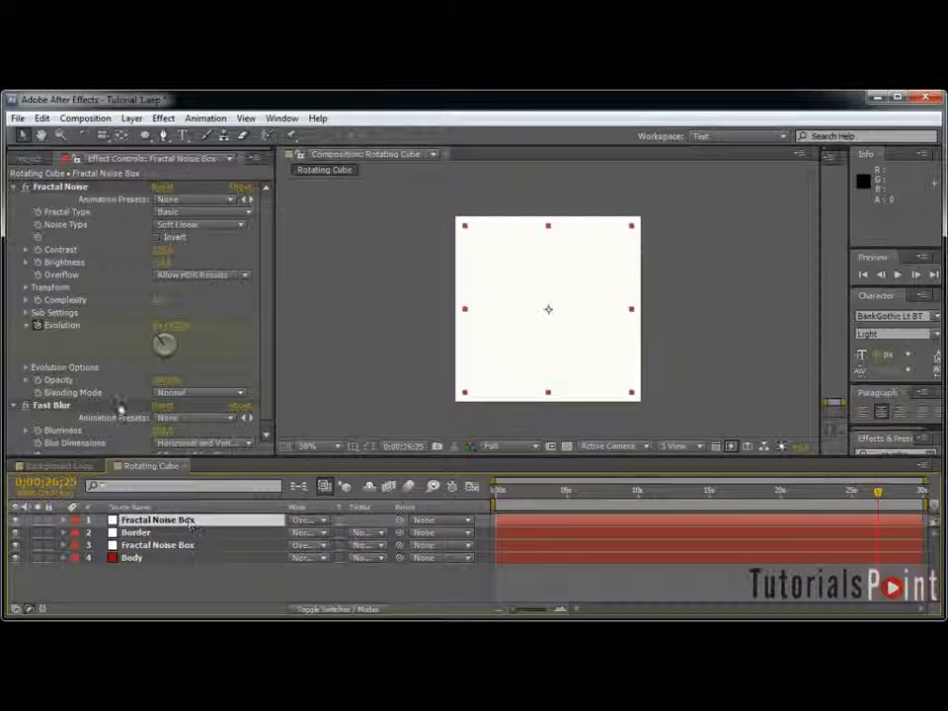
click(67, 406)
ctrl+click(66, 188)
key(Delete)
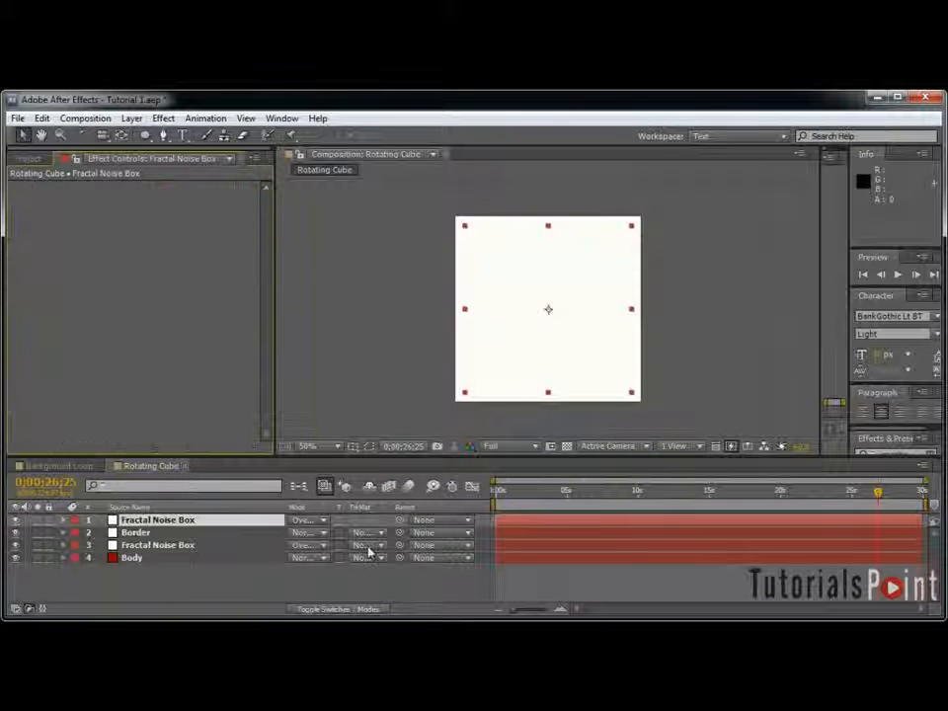
Step: Set the duplicated Fractal Noise Box's blending mode to Normal and its opacity to 100%
click(301, 520)
click(396, 190)
key(t)
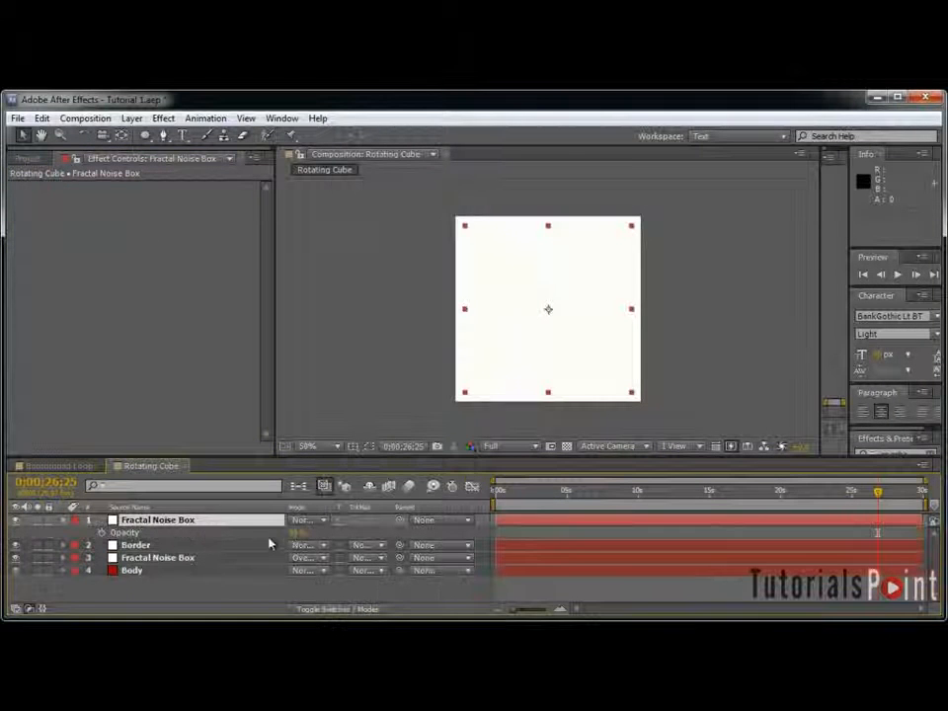
Step: Set Border's track matte to Alpha Inverted Matte using the Fractal Noise Box copy above it
click(368, 546)
click(409, 584)
click(364, 570)
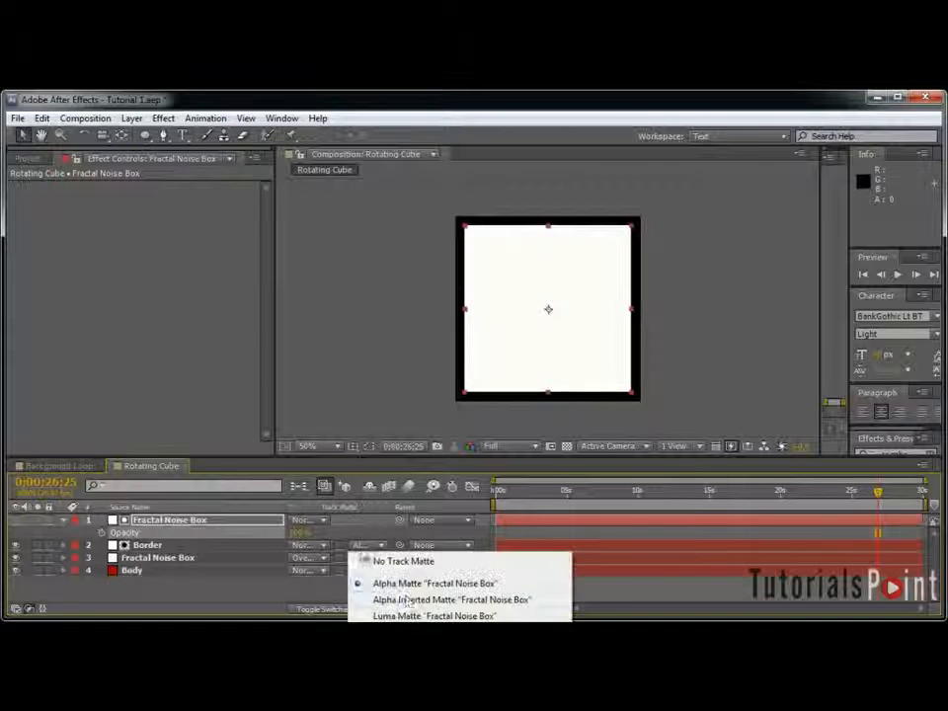
click(406, 600)
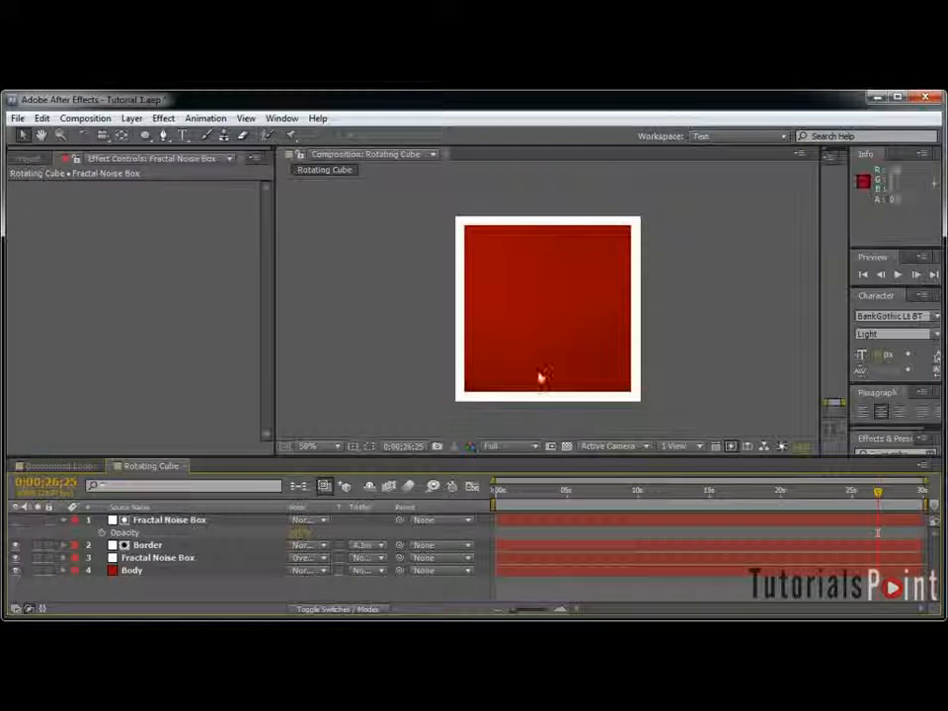
Step: Rename the matte layer's solid as Border Matte in its solid settings, creating a new solid for this layer only
scroll(542, 370, up, 2)
key(ctrl+shift+y)
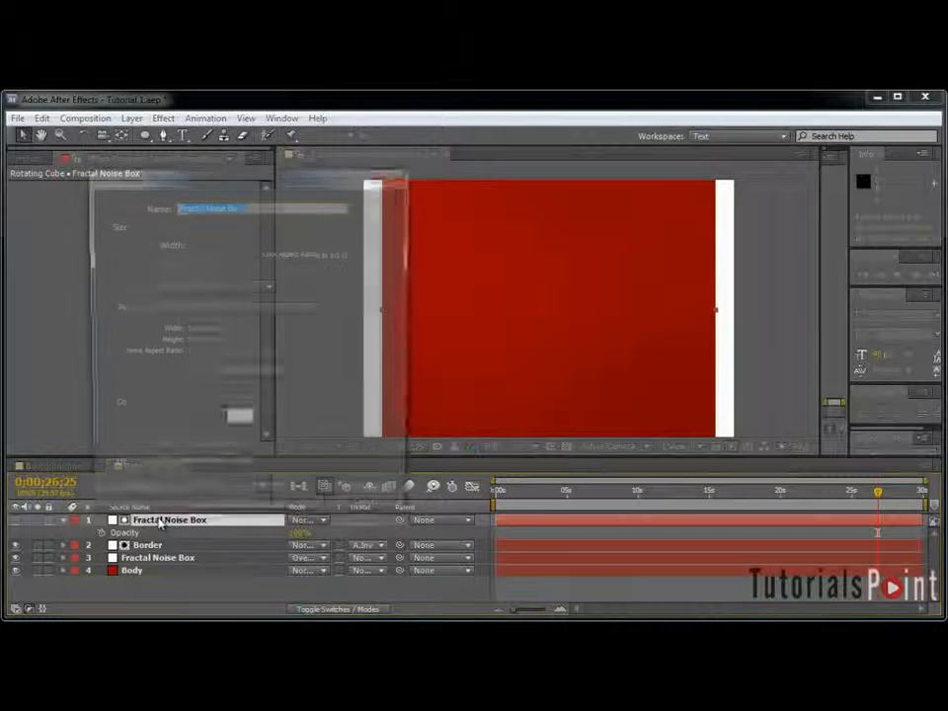
text(Border)
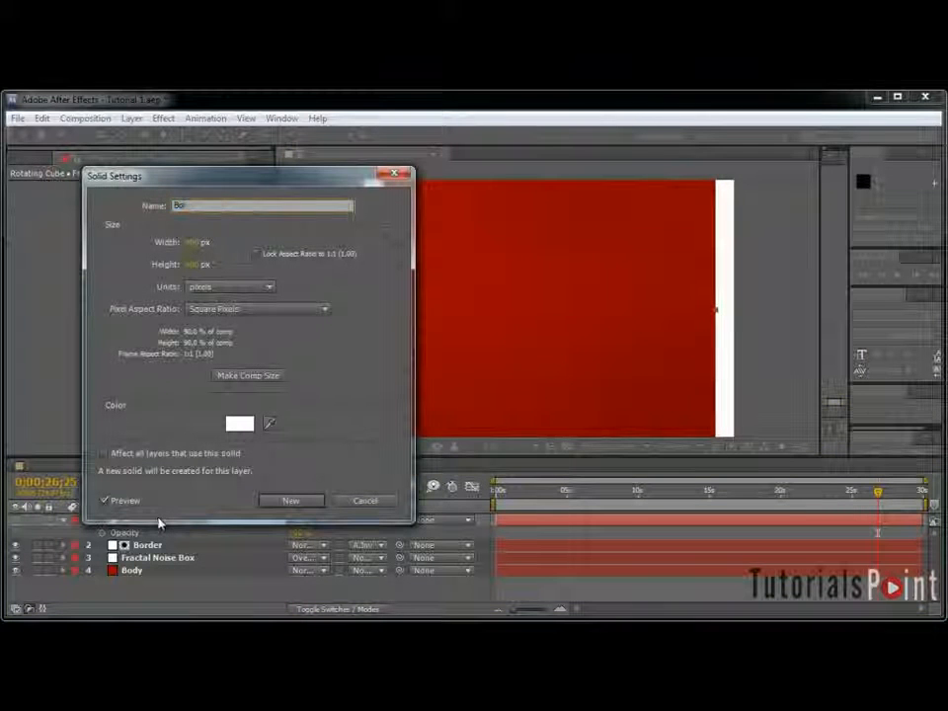
key(BackSpace)
key(BackSpace)
text(er Matte)
key(Return)
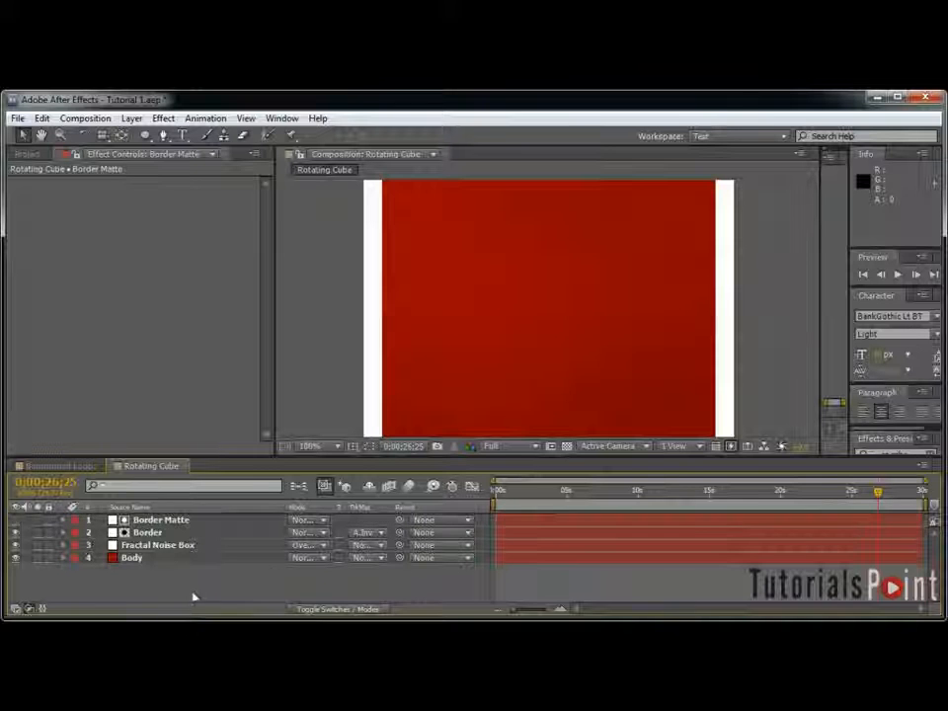
key(comma)
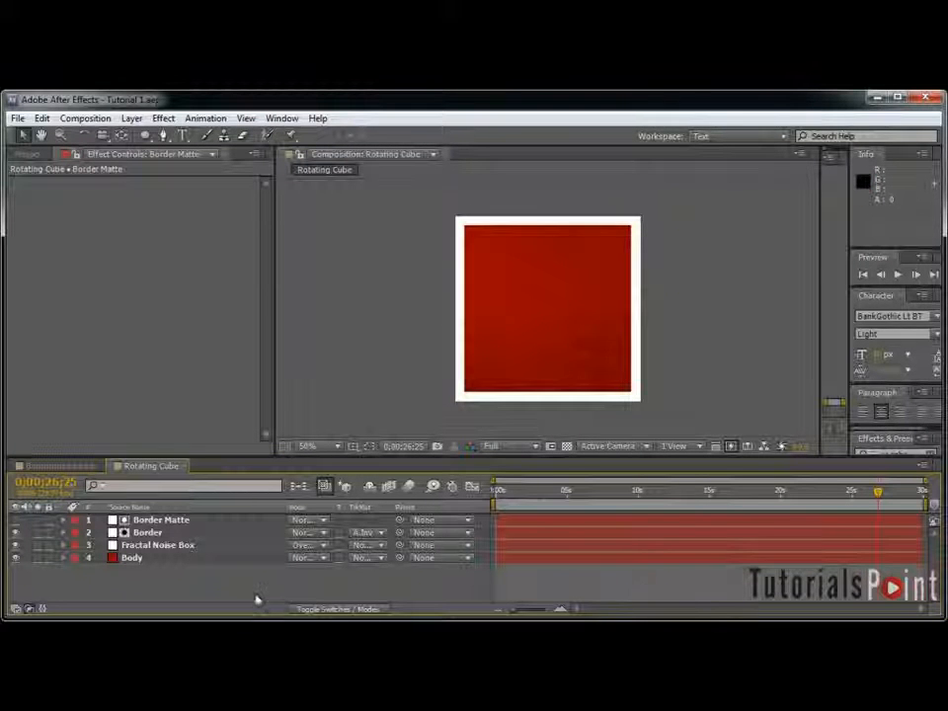
Step: Pre-compose all four layers into a new composition named SIDE 1, moving all attributes into it
drag(259, 597, 8, 514)
key(ctrl+shift+c)
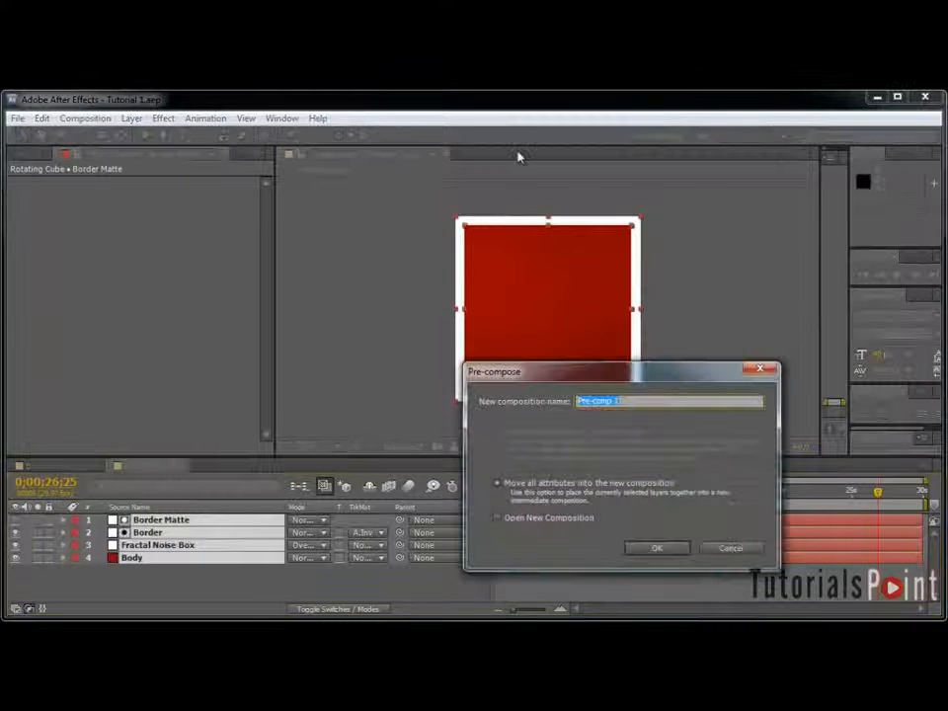
text(SIDE 1)
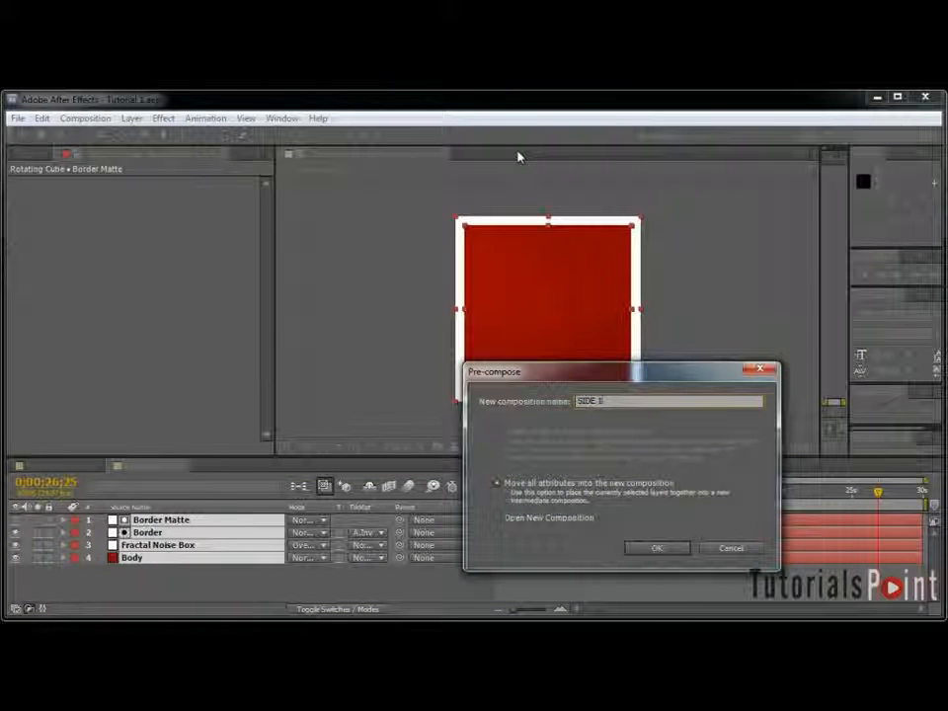
click(657, 549)
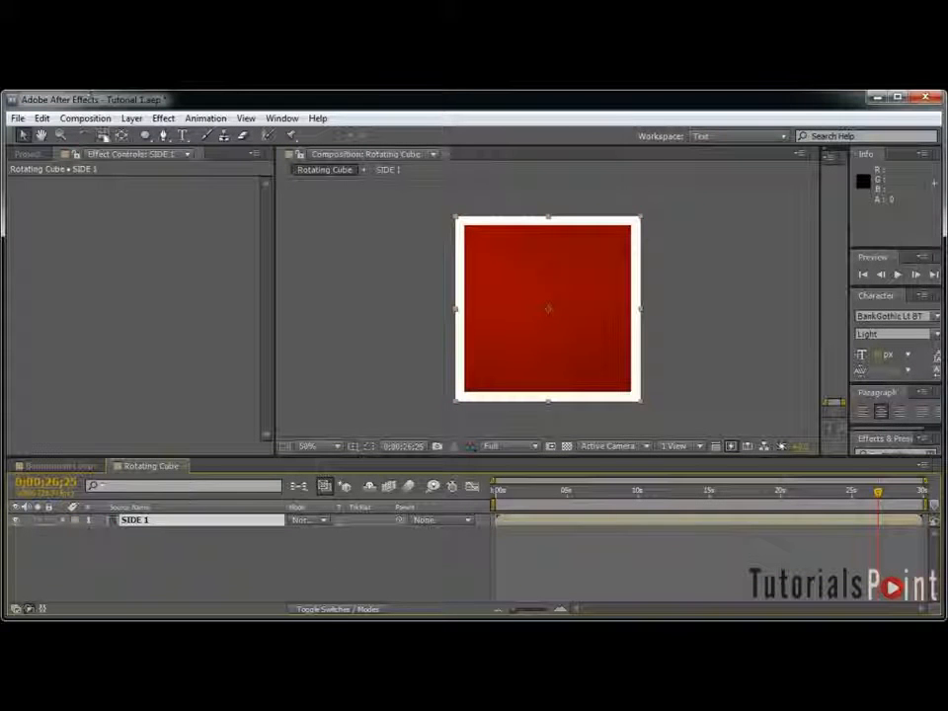
Step: Duplicate the SIDE 1 composition five times in the project to get SIDE 2 through SIDE 6
click(28, 155)
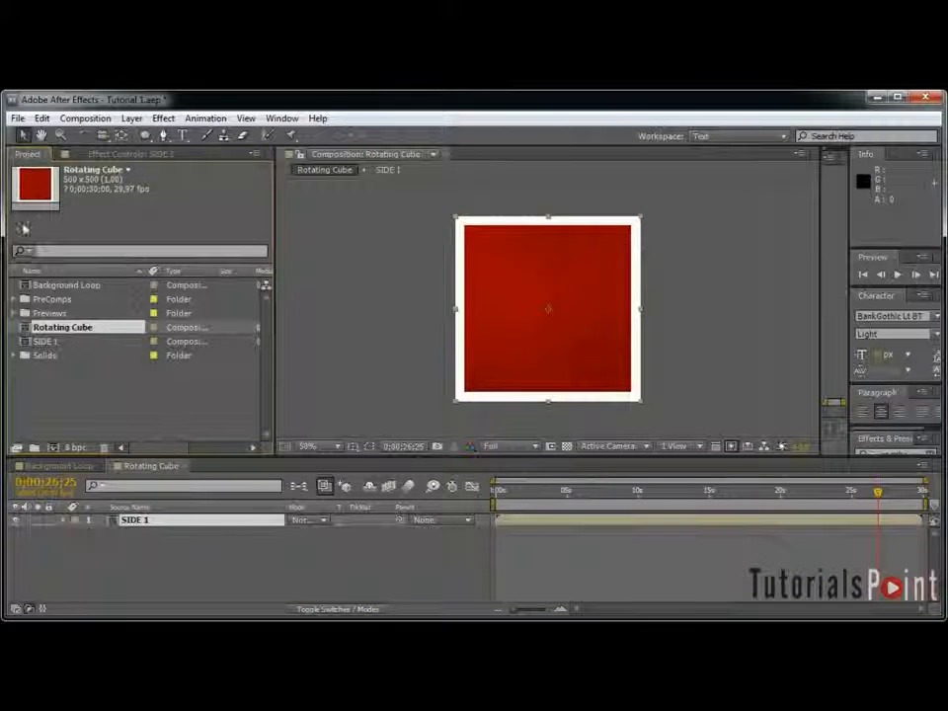
click(49, 343)
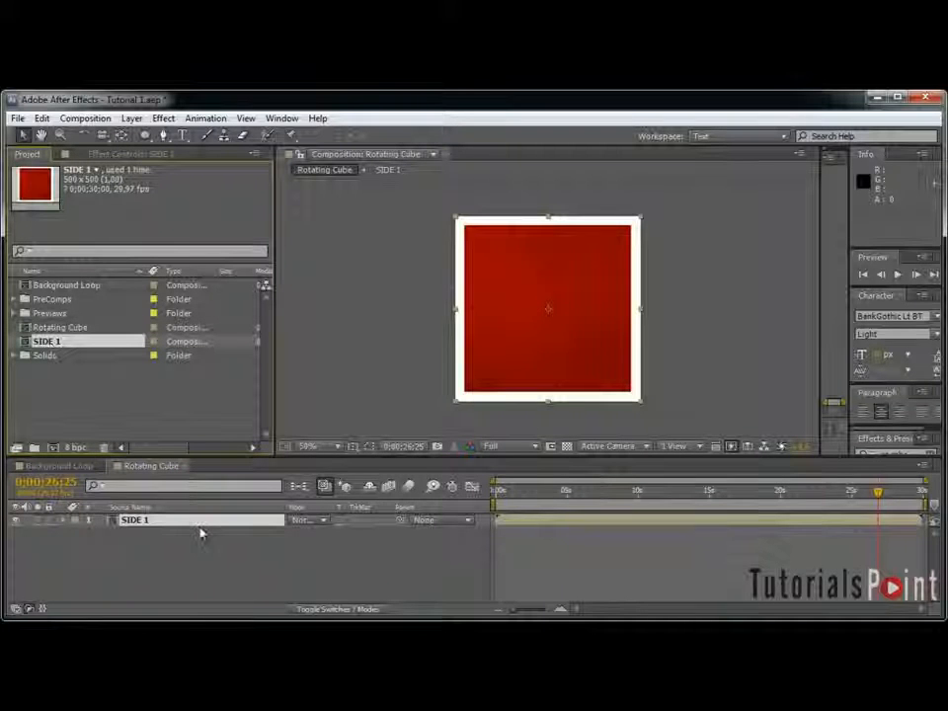
click(200, 523)
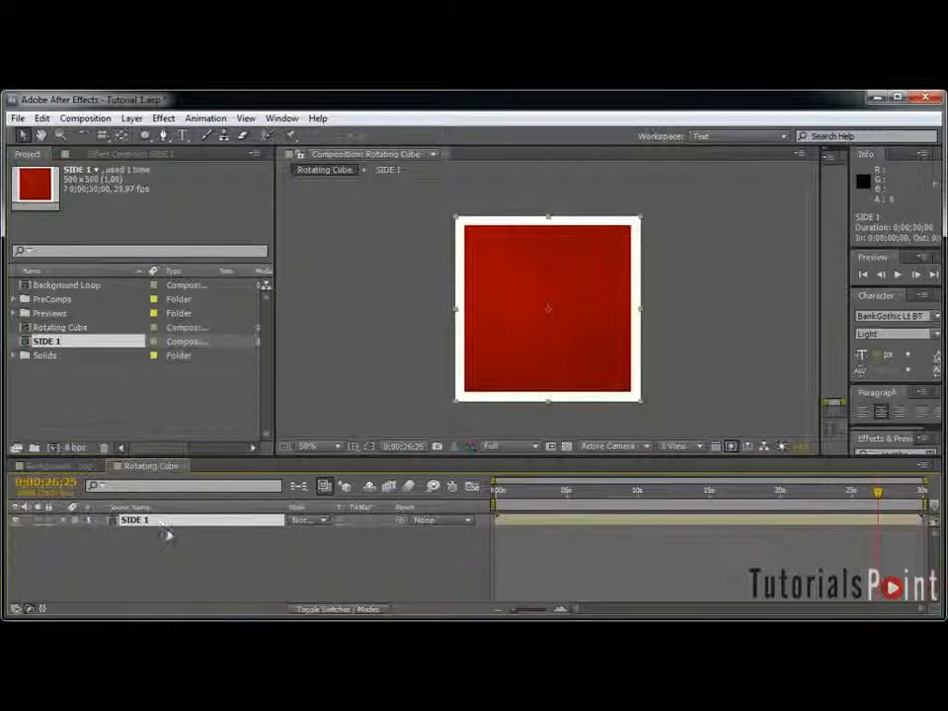
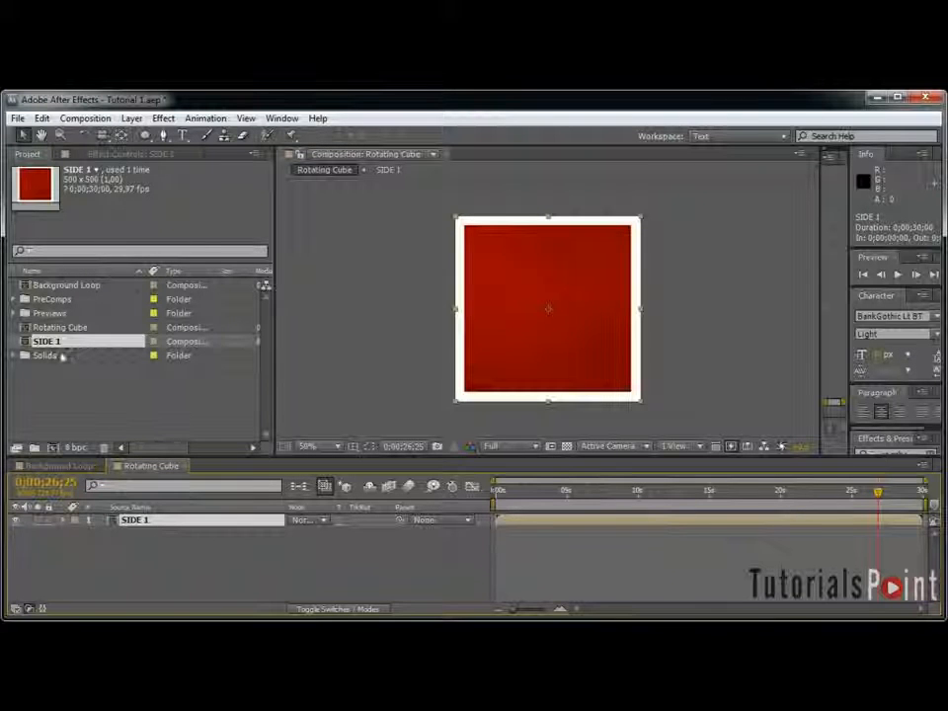
click(54, 368)
click(55, 344)
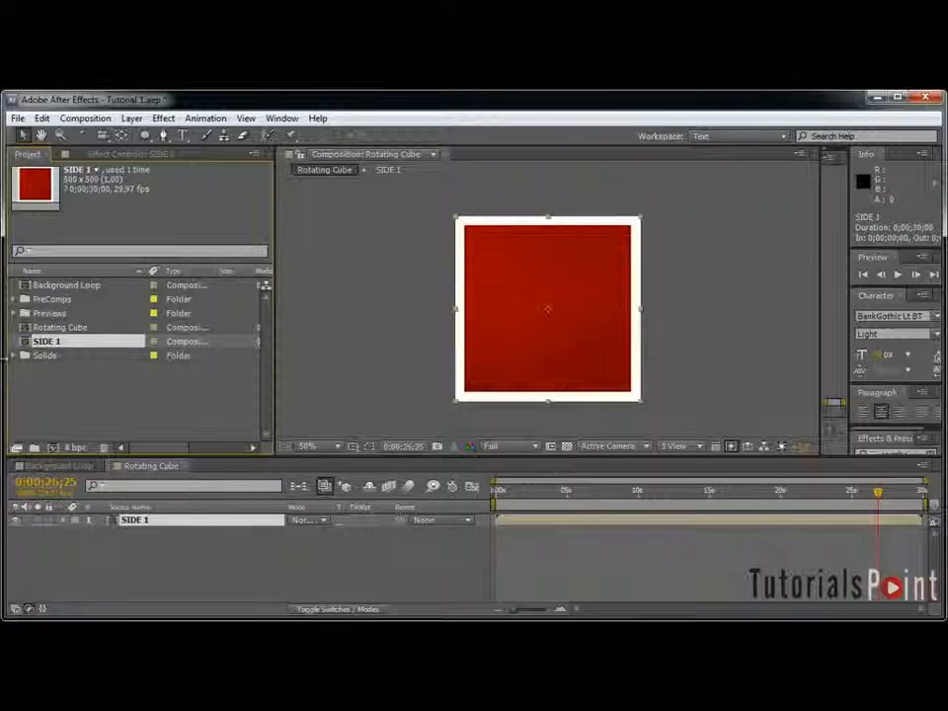
key(ctrl+d)
key(ctrl+d)
key(ctrl+d)
key(ctrl+d)
key(ctrl+d)
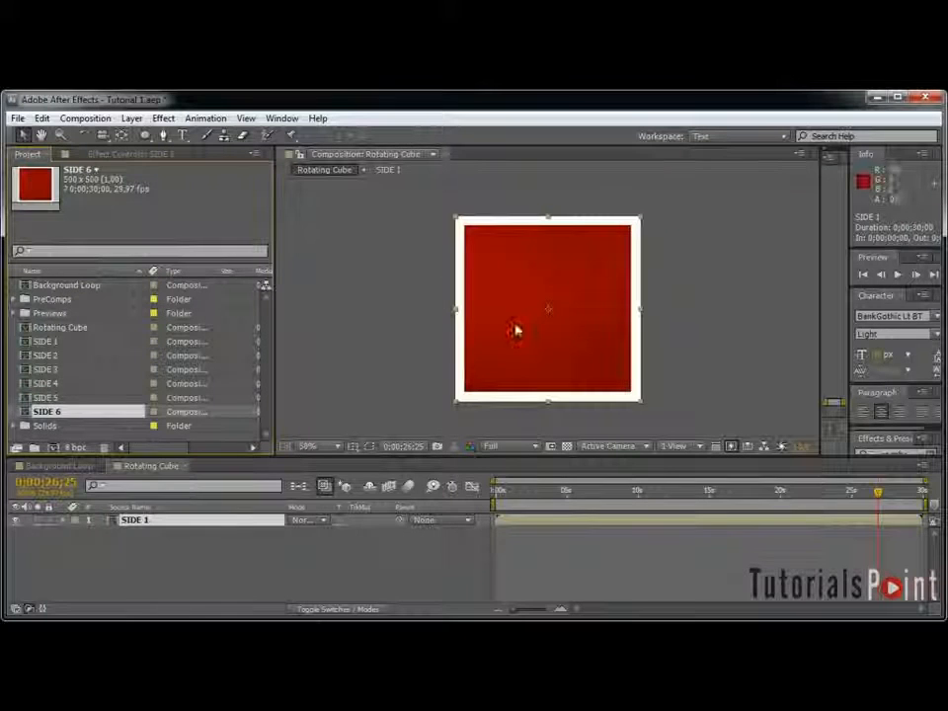
Step: Add the compositions SIDE 2 through SIDE 6 to the Rotating Cube timeline below SIDE 1
click(58, 355)
shift+click(68, 411)
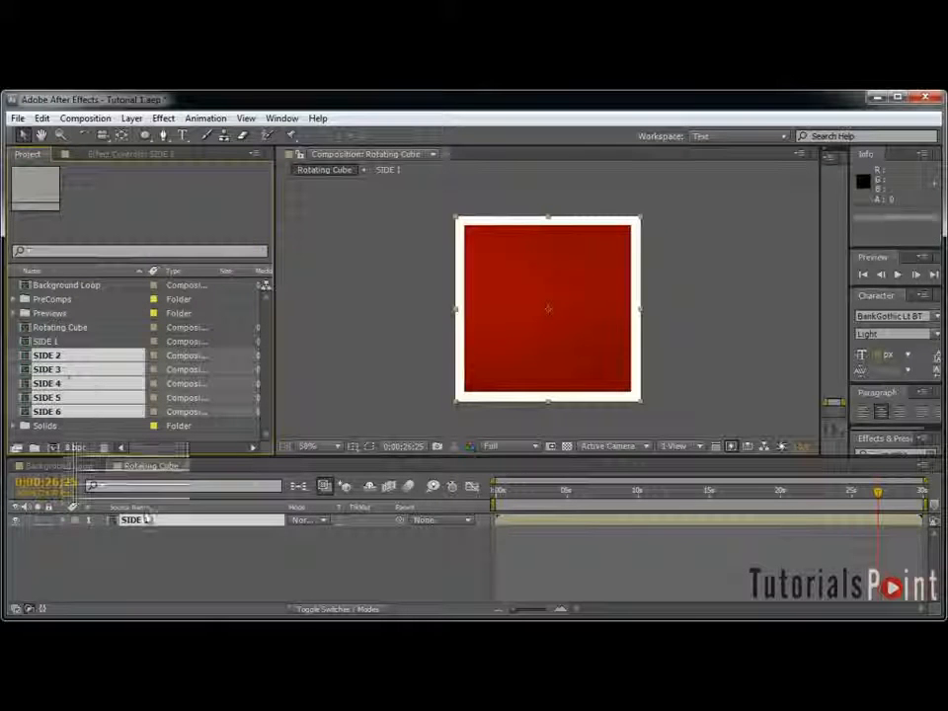
drag(71, 362, 170, 554)
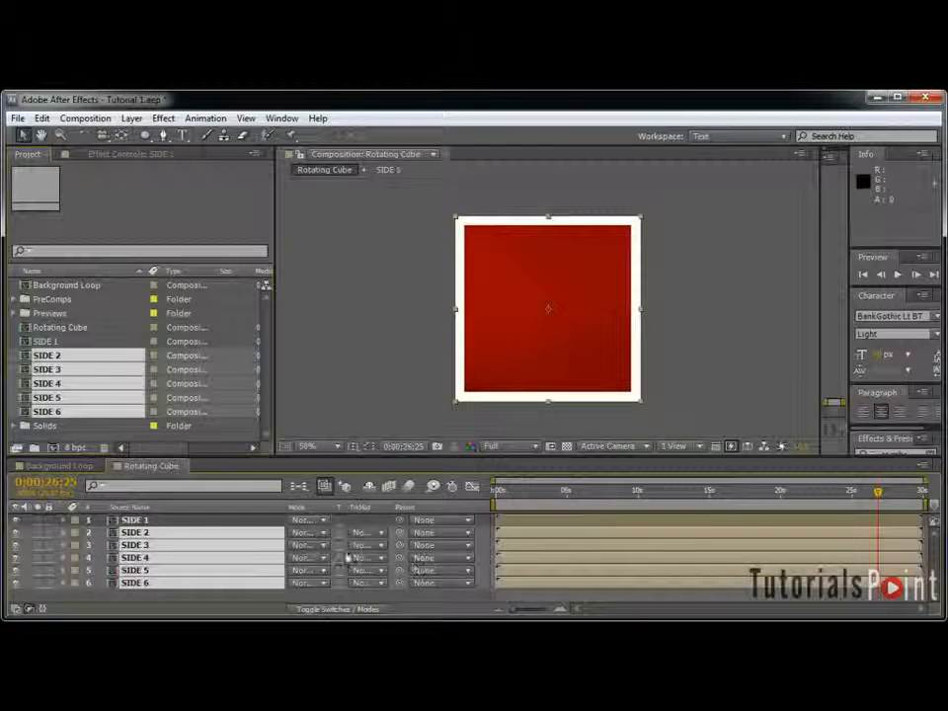
Step: Make all six SIDE layers 3D layers
click(216, 596)
key(ctrl+a)
key(F4)
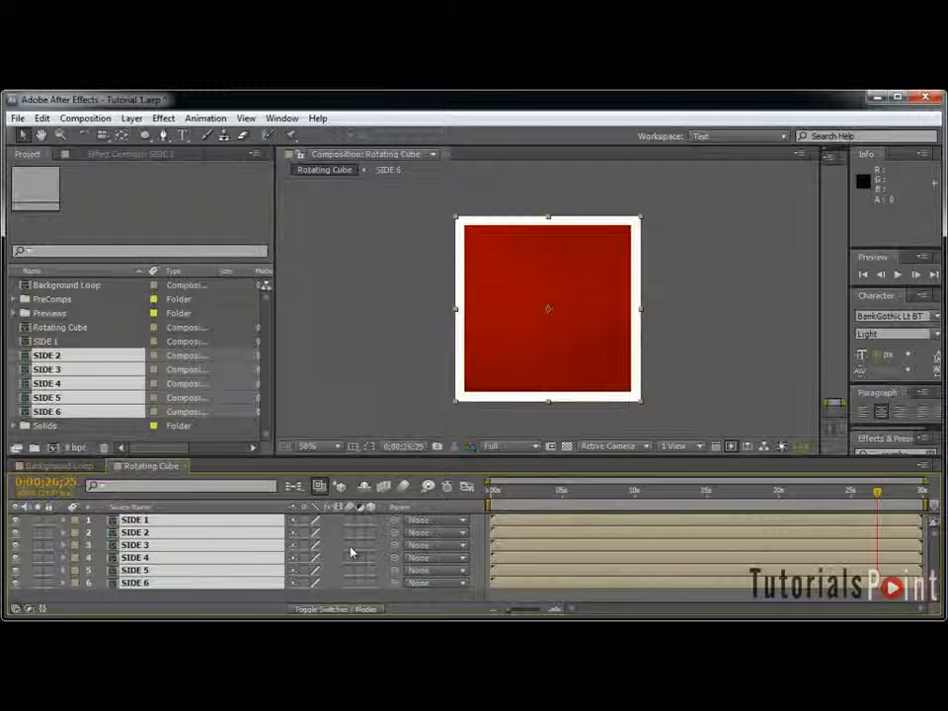
click(369, 533)
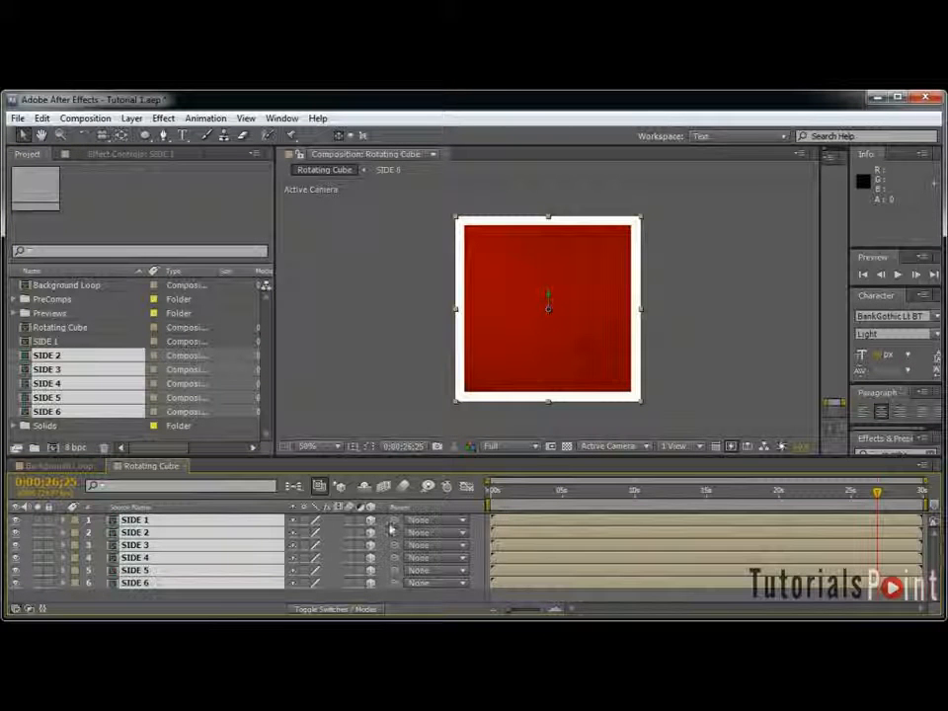
Step: Set the anchor point's Z value to 250 for all six SIDE layers
key(a)
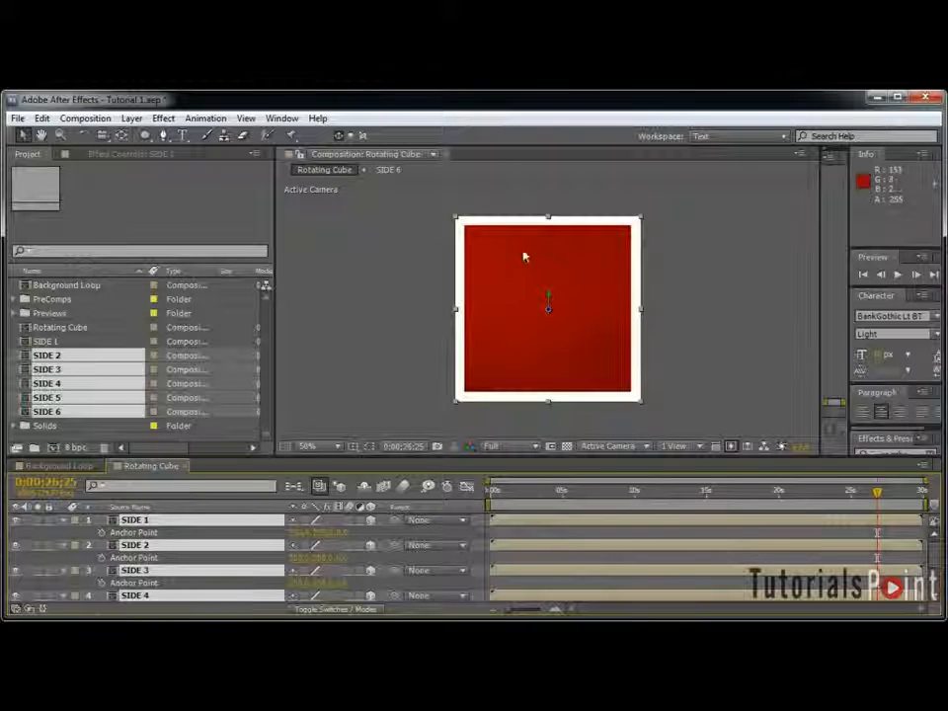
click(343, 534)
text(250)
key(Return)
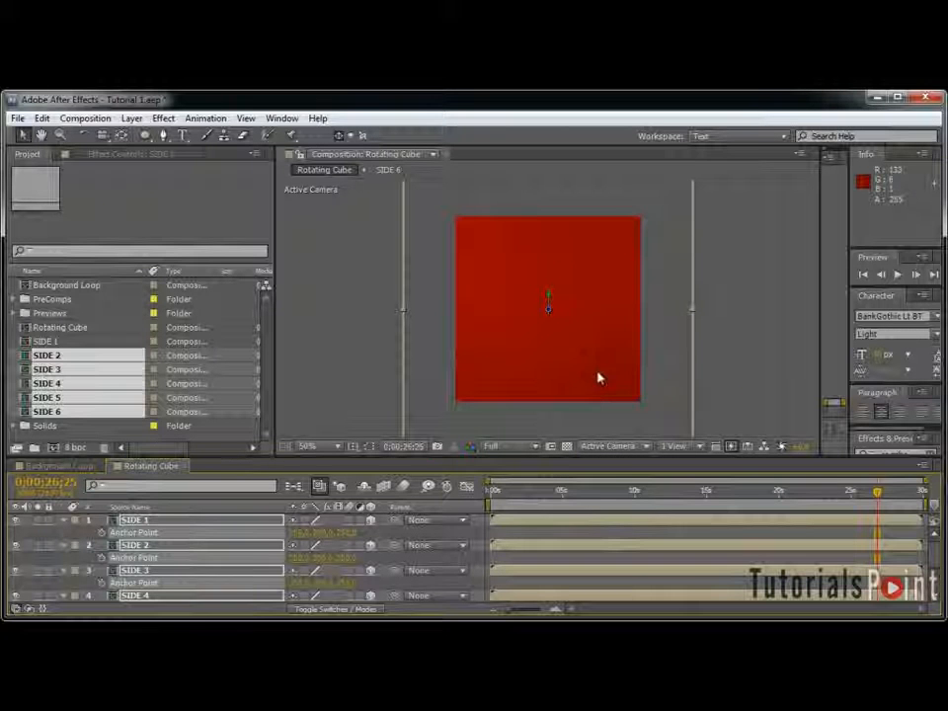
Step: Show the composition in Custom View 1 and rotate SIDE 2 by -90° about its Y axis
click(627, 446)
click(644, 591)
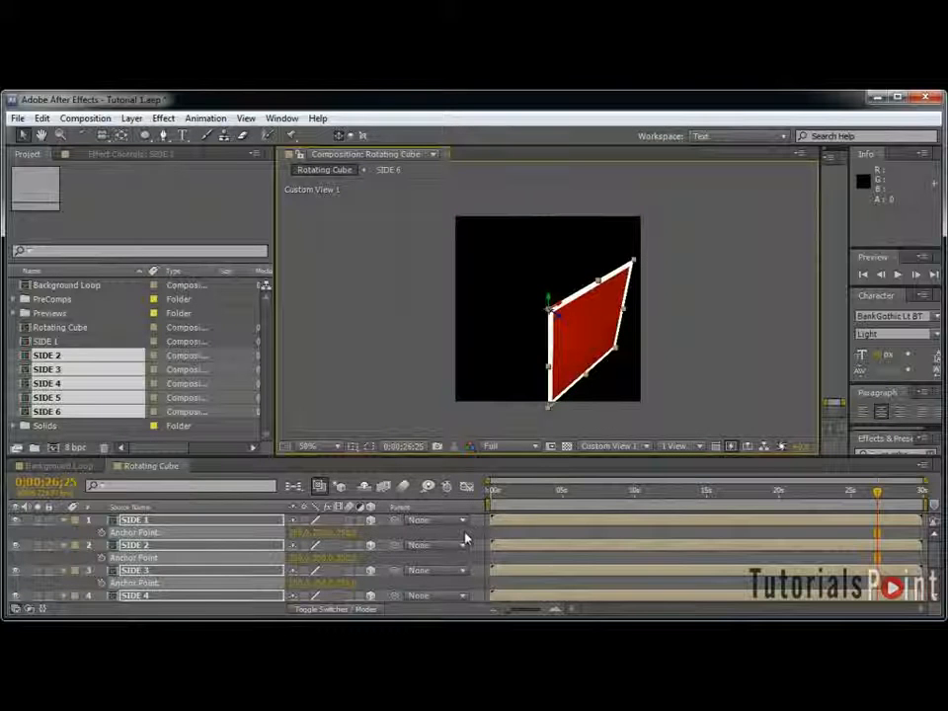
click(144, 545)
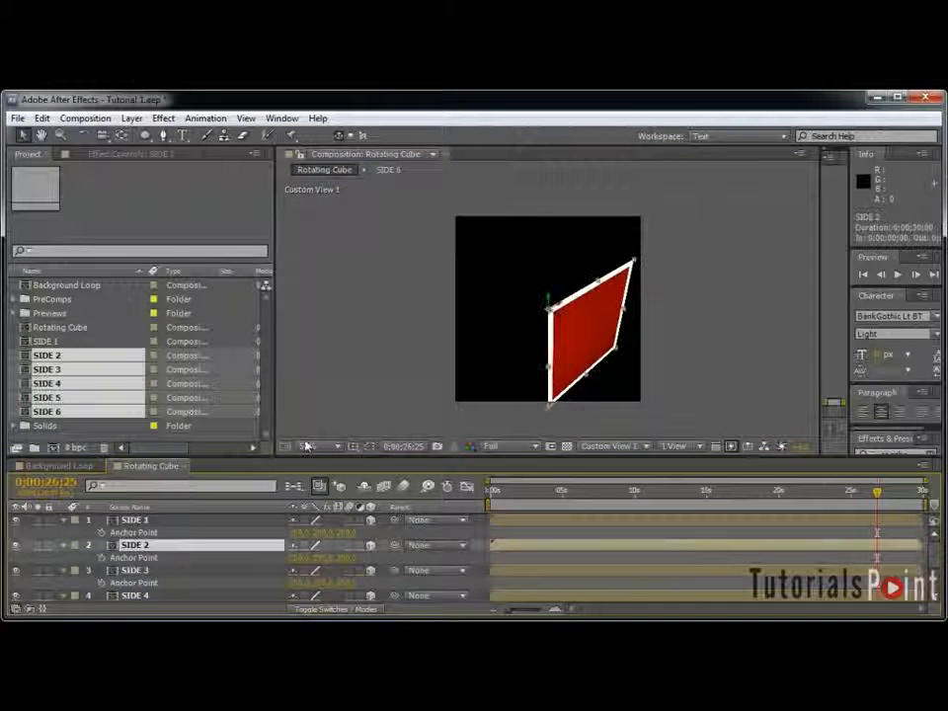
key(w)
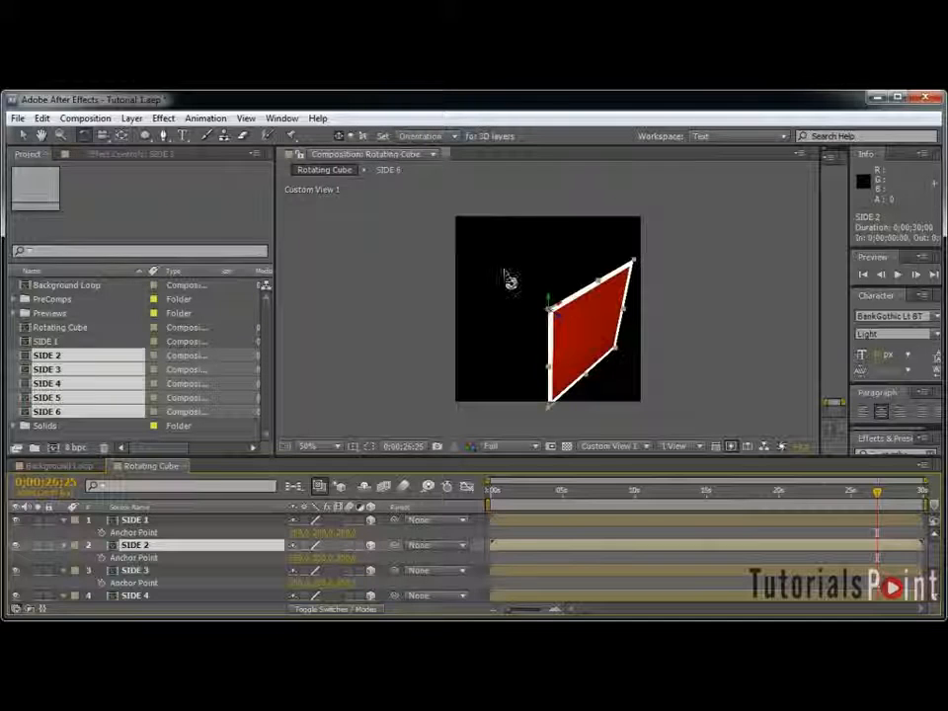
drag(548, 297, 582, 305)
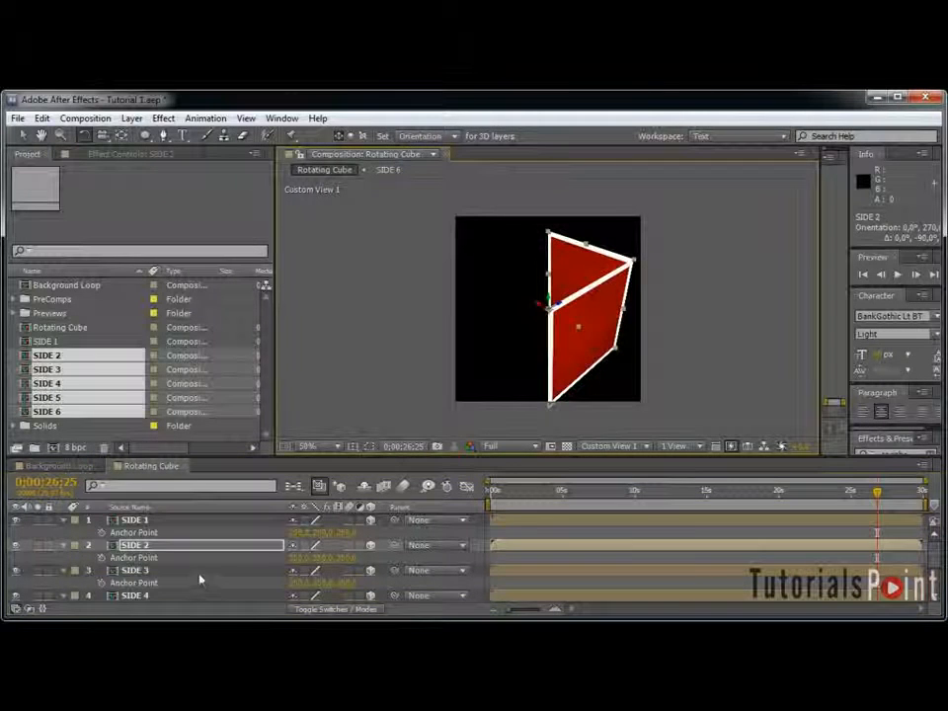
Step: Rotate SIDE 3 about its Y axis to form the face opposite SIDE 1, and rotate SIDE 4 by 90° about Y
click(198, 572)
drag(546, 298, 464, 296)
click(183, 597)
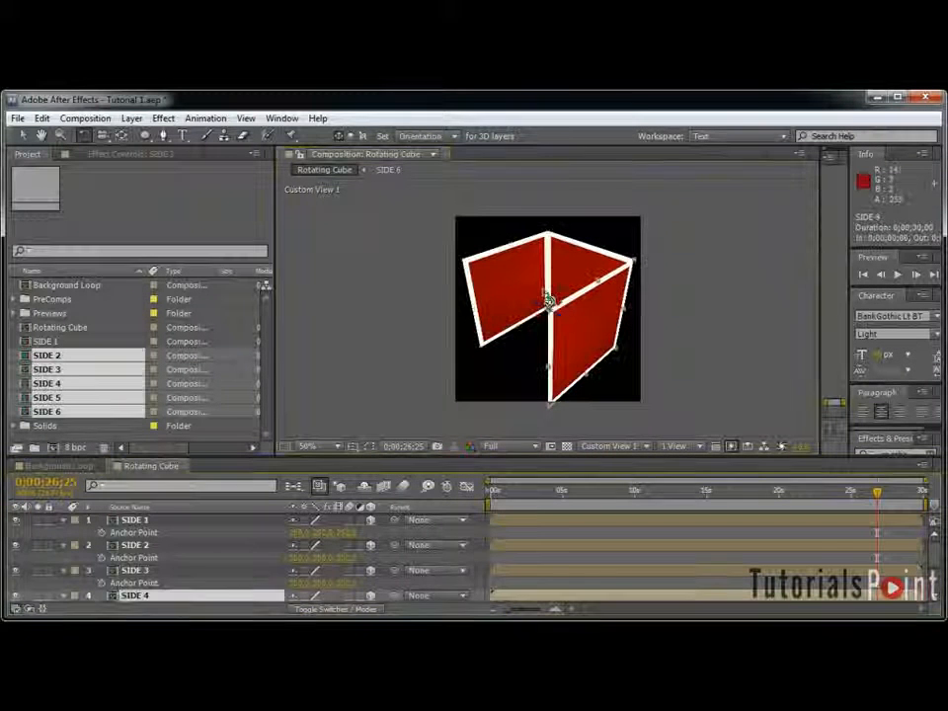
drag(548, 297, 628, 316)
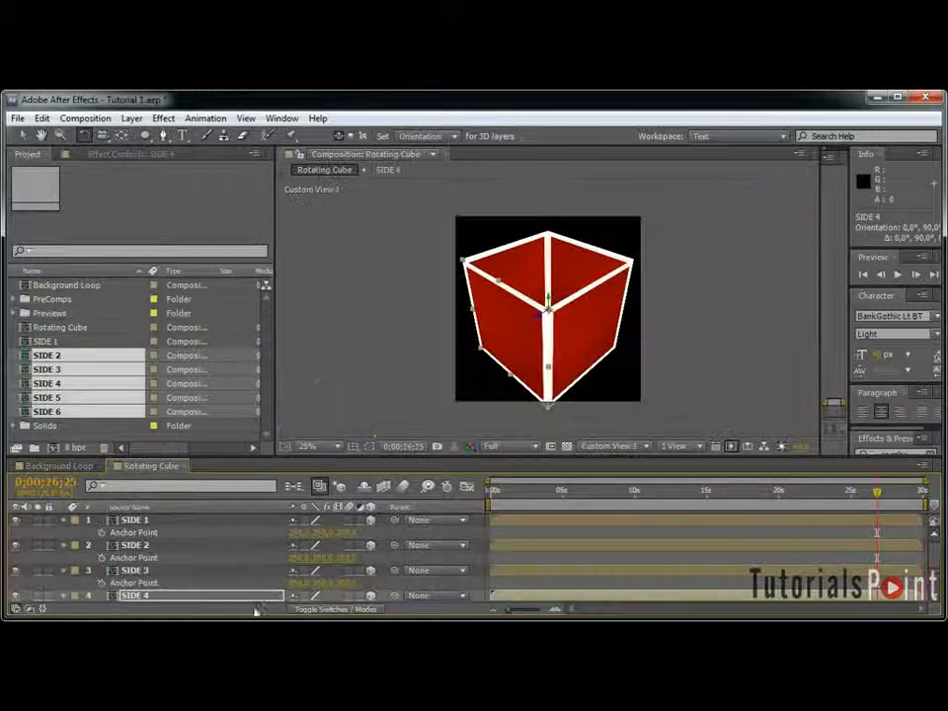
Step: Rotate SIDE 5 and SIDE 6 about their X axes to form the cube's top and bottom faces, with SIDE 6 at 90°
scroll(255, 612, down, 2)
click(179, 584)
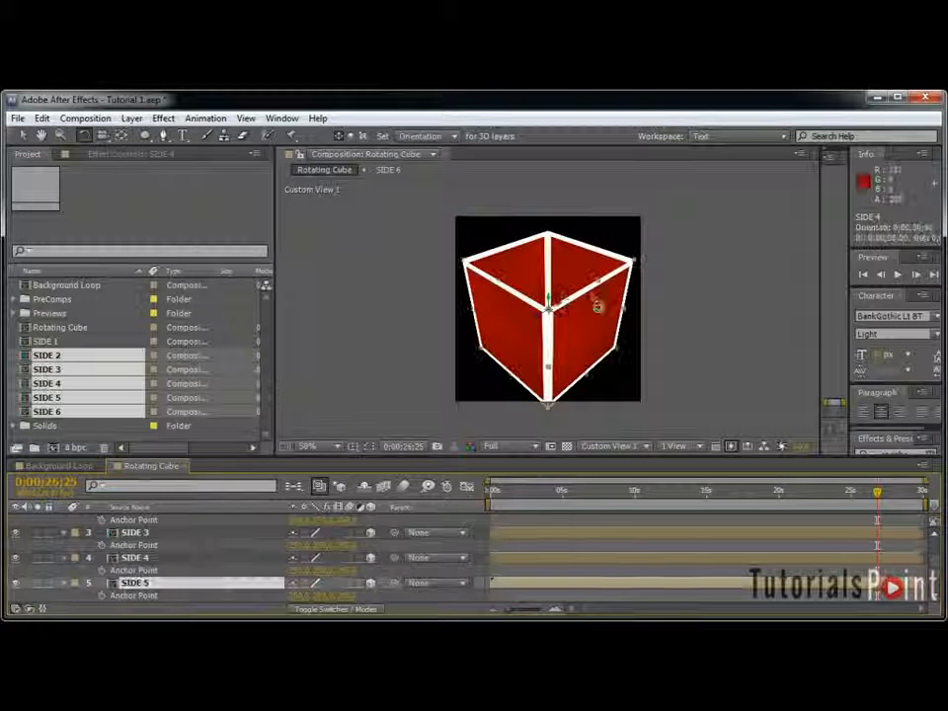
mouse_move(561, 299)
mouse_down()
mouse_move(562, 319)
mouse_move(534, 336)
mouse_move(541, 338)
mouse_move(549, 298)
mouse_up()
key(ctrl+z)
scroll(169, 592, down, 2)
click(154, 583)
mouse_move(554, 307)
mouse_down()
mouse_move(571, 307)
mouse_move(554, 317)
mouse_up()
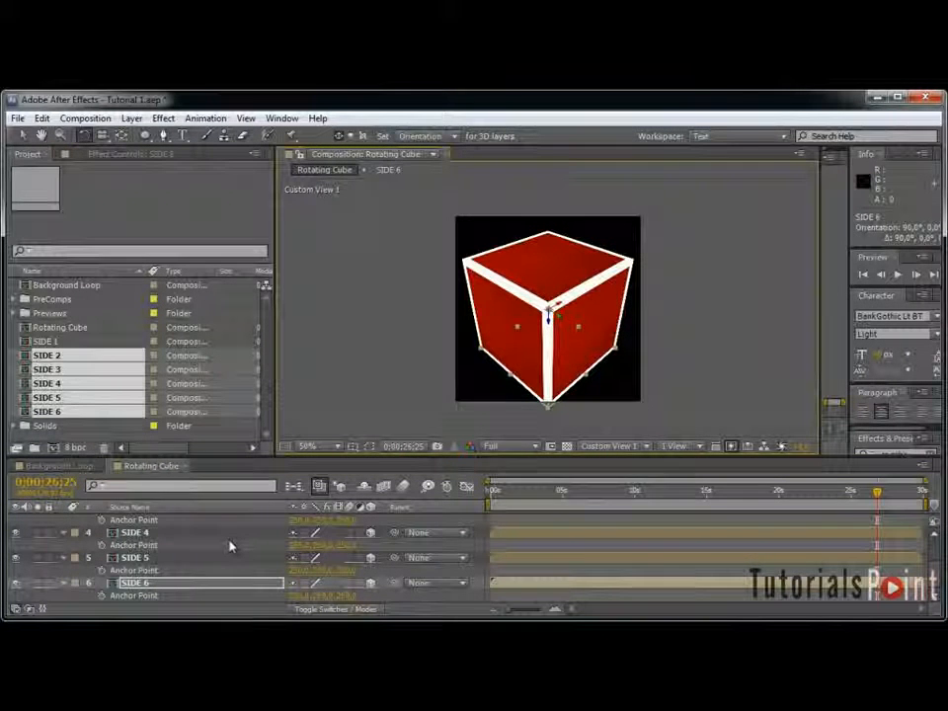
Step: Set the blending mode of all six SIDE layers to Alpha Add
key(ctrl+a)
key(F4)
scroll(317, 535, up, 3)
click(303, 522)
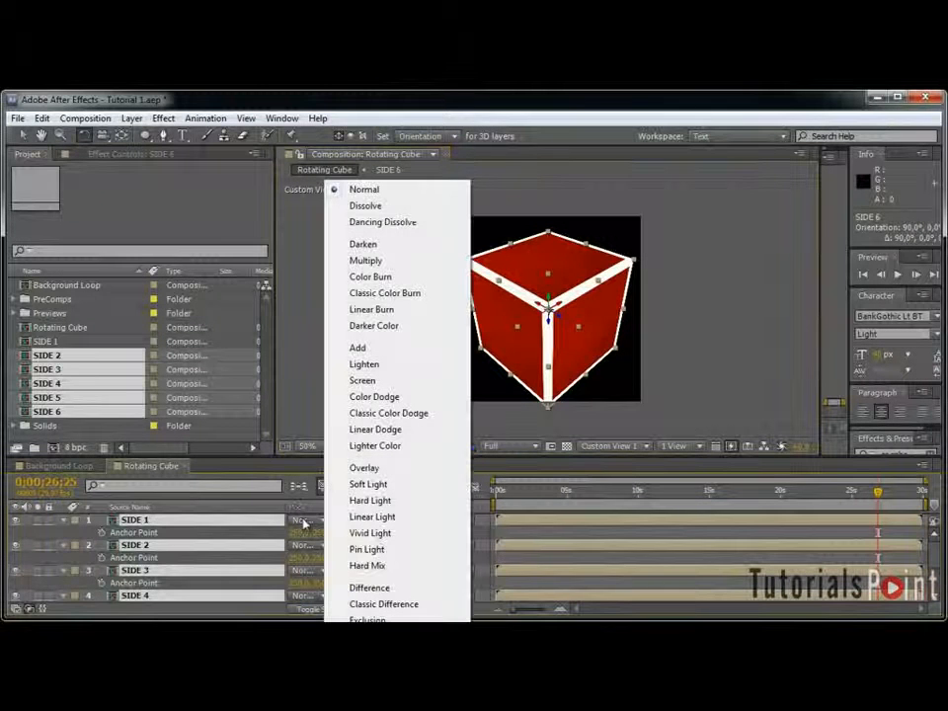
click(503, 528)
scroll(625, 309, up, 2)
scroll(625, 308, up, 2)
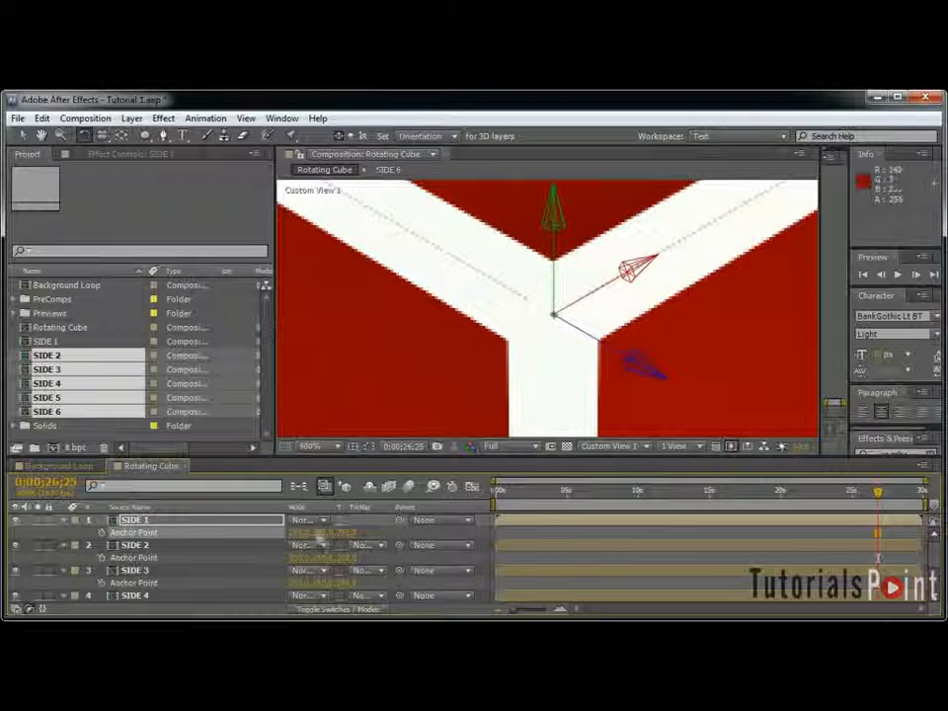
click(223, 524)
key(ctrl+a)
click(316, 523)
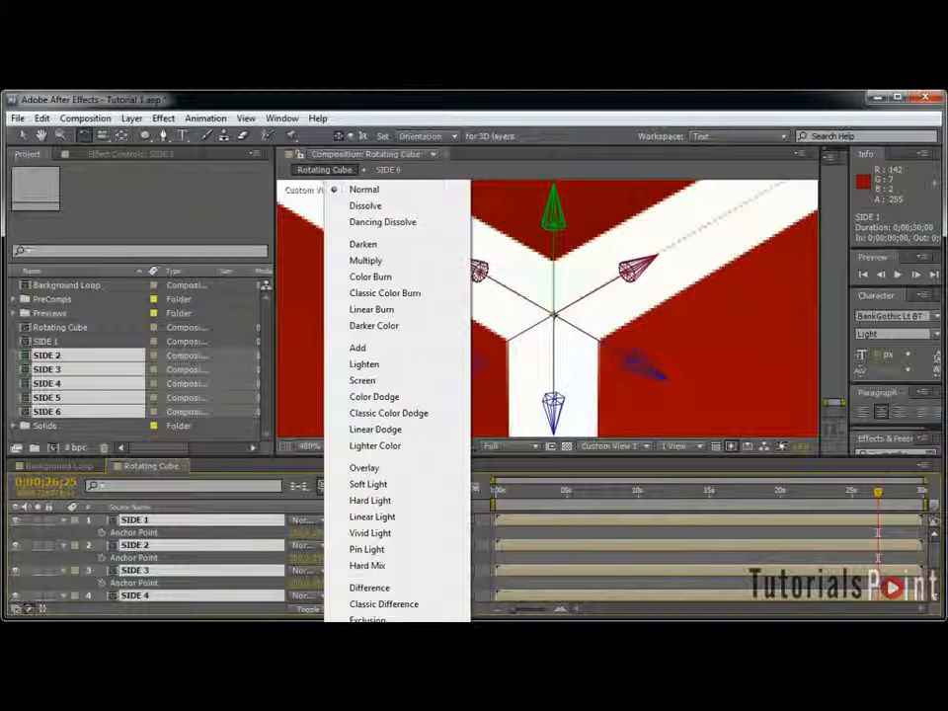
click(376, 621)
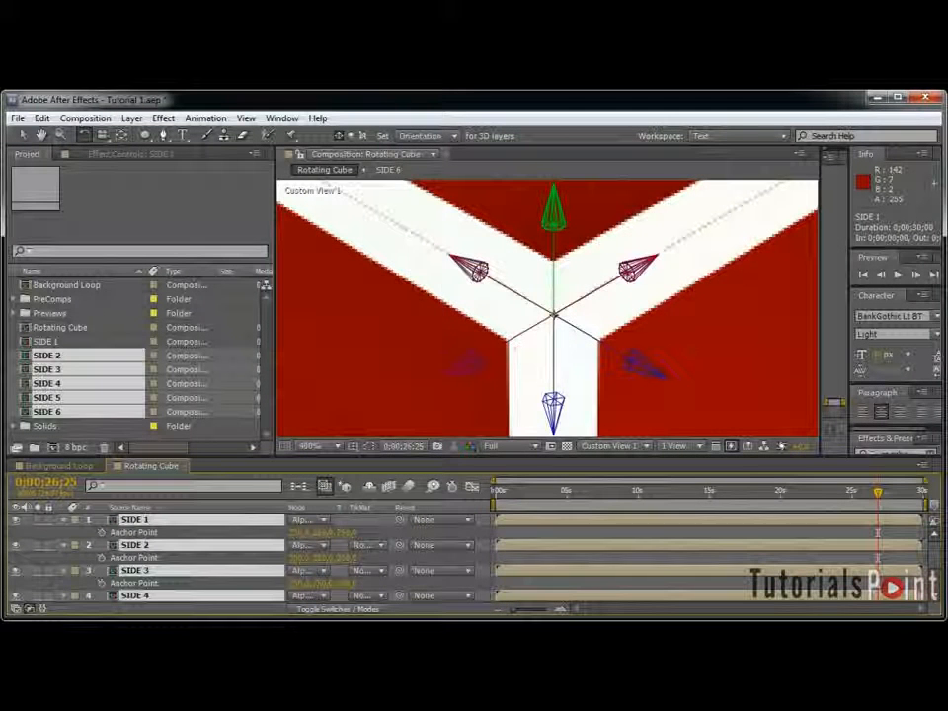
click(468, 535)
scroll(551, 369, down, 2)
Step: Move the current time to 0;00;05;00 and collapse the properties of all SIDE layers
drag(530, 490, 567, 490)
key(ctrl+a)
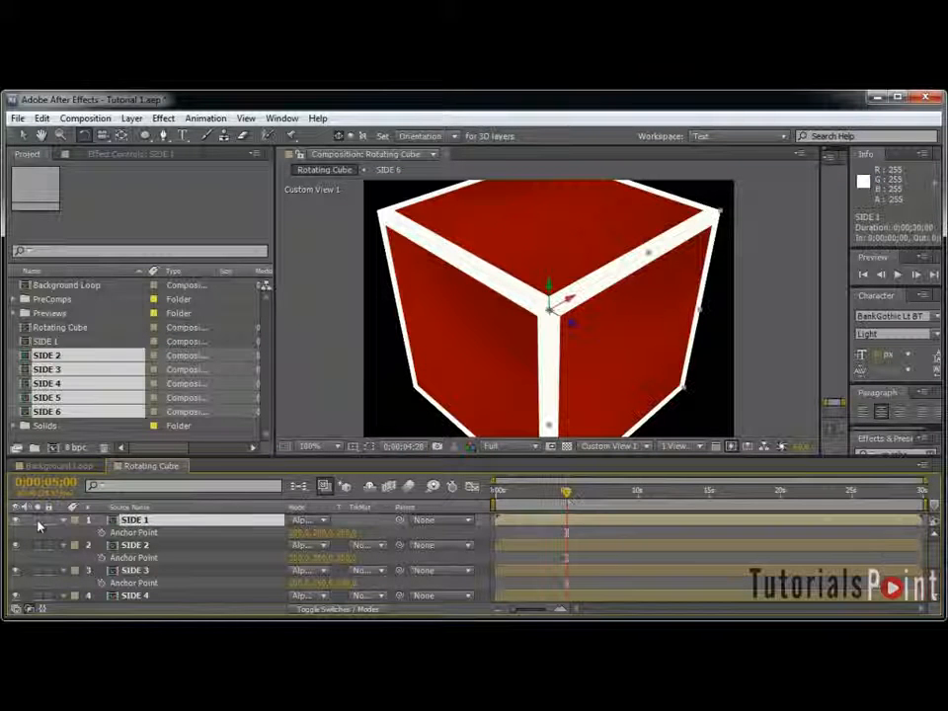
click(62, 525)
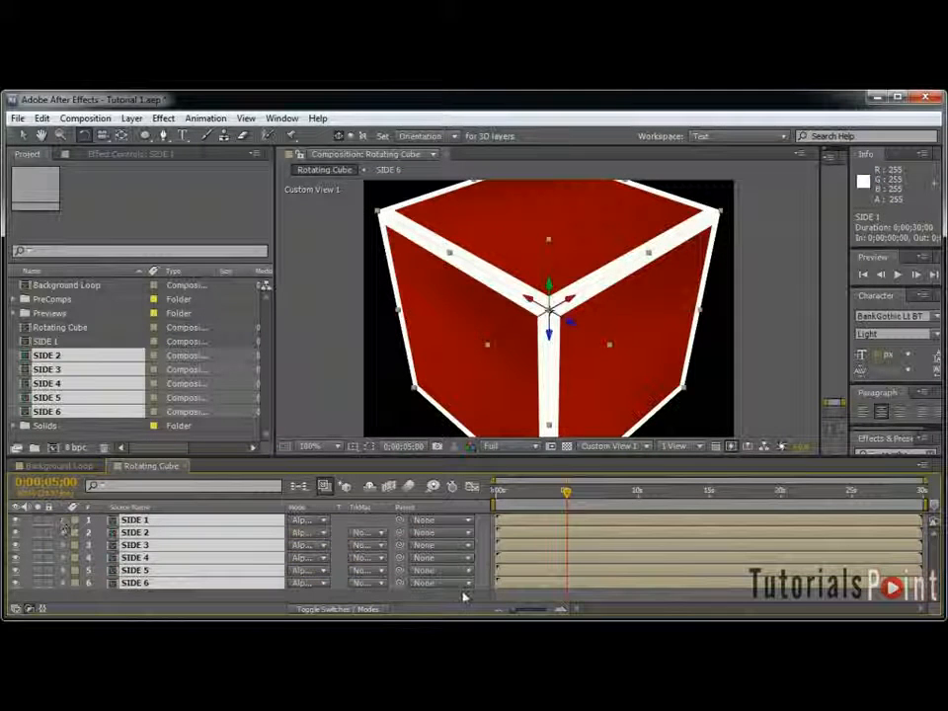
Step: Add a null object to the Rotating Cube composition and name it BOX NULL
click(460, 594)
key(ctrl+alt+shift+y)
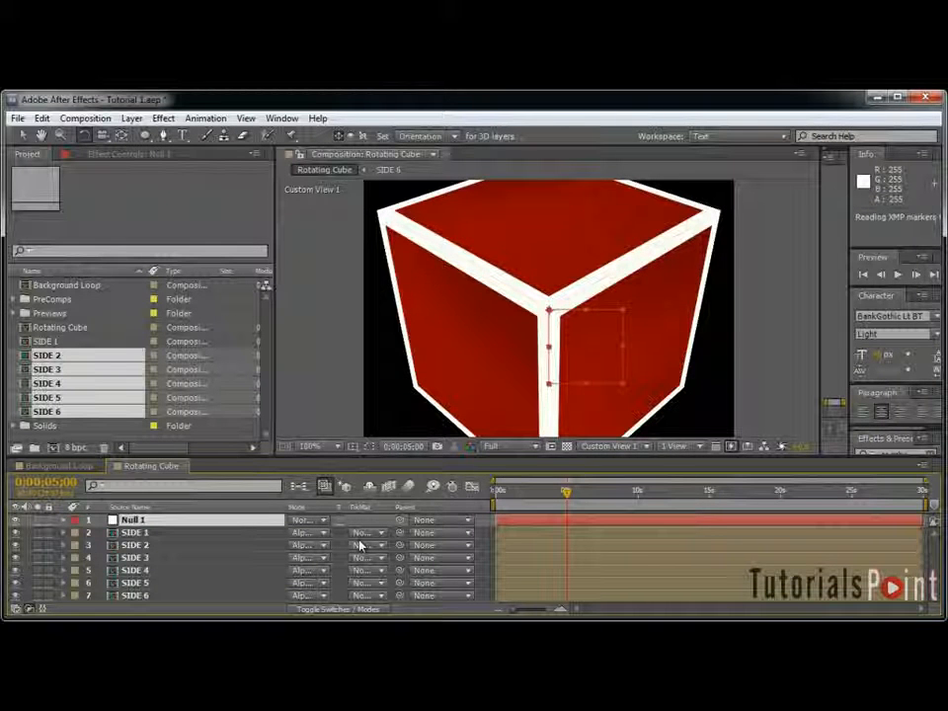
key(ctrl+y)
text(BOX)
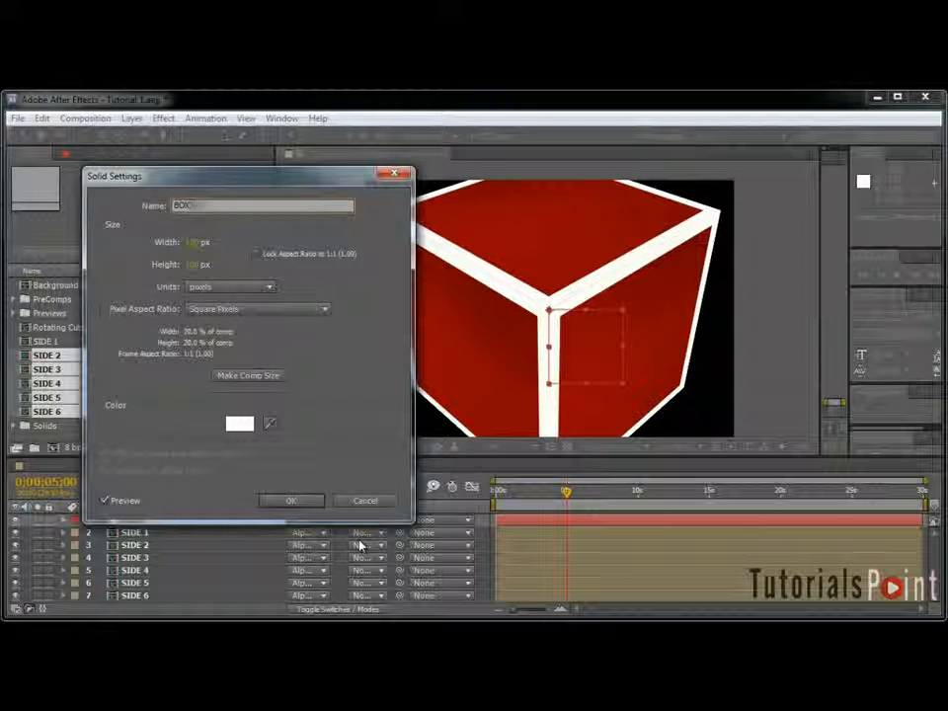
text( NULL)
key(Return)
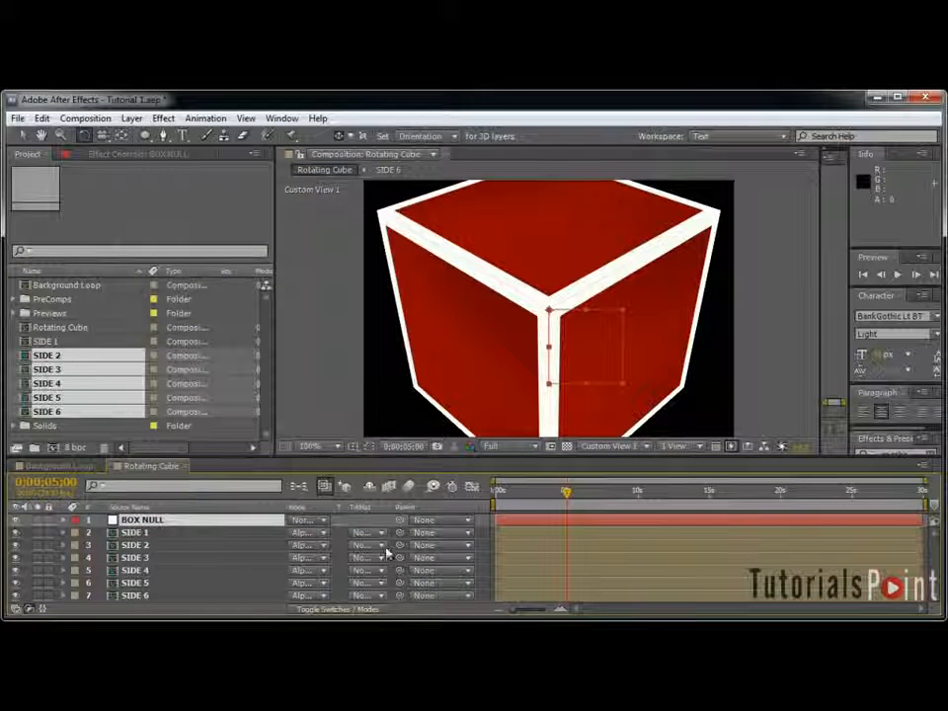
Step: Make BOX NULL a 3D layer and parent SIDE 1 through SIDE 6 to it
click(174, 534)
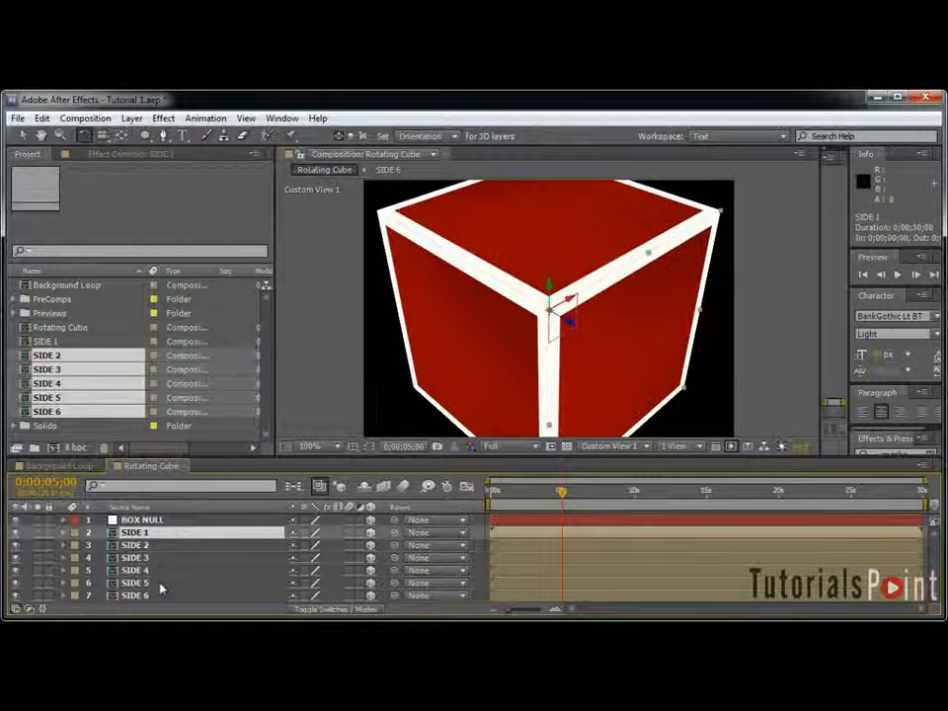
shift+click(209, 597)
drag(395, 597, 198, 520)
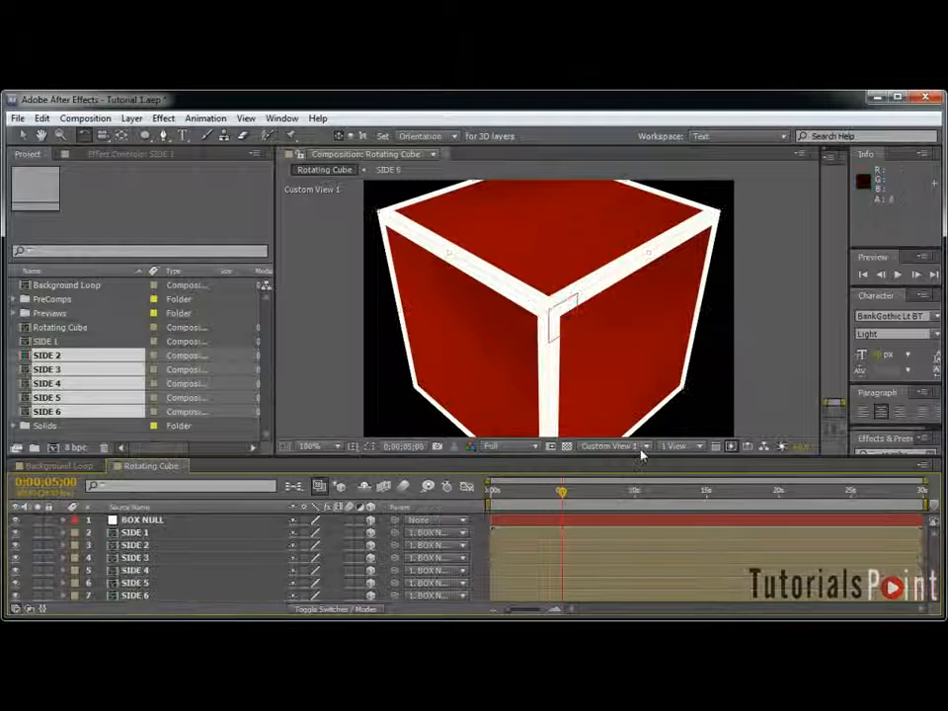
Step: Switch the composition to the Active Camera view and add a two-node camera with the 35mm preset
click(621, 446)
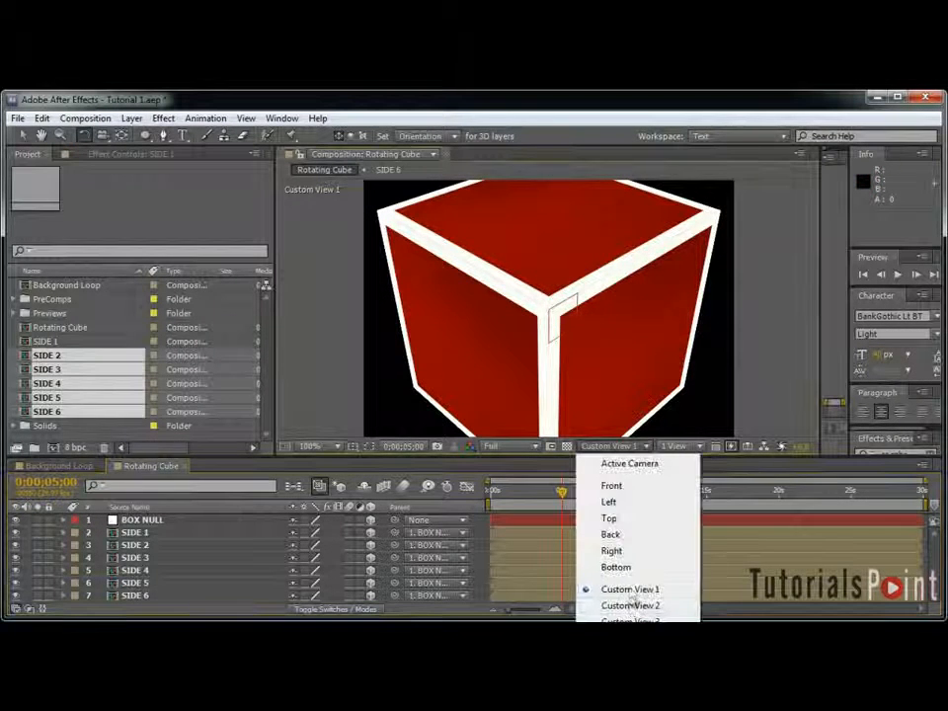
click(629, 463)
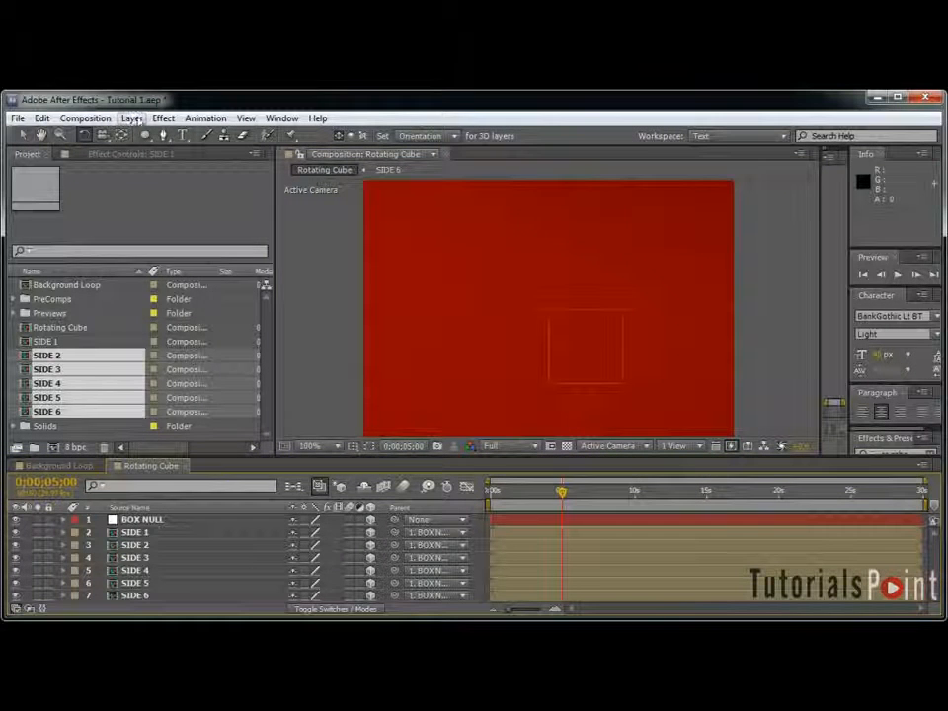
click(138, 118)
mouse_move(149, 136)
click(468, 186)
click(463, 263)
click(463, 366)
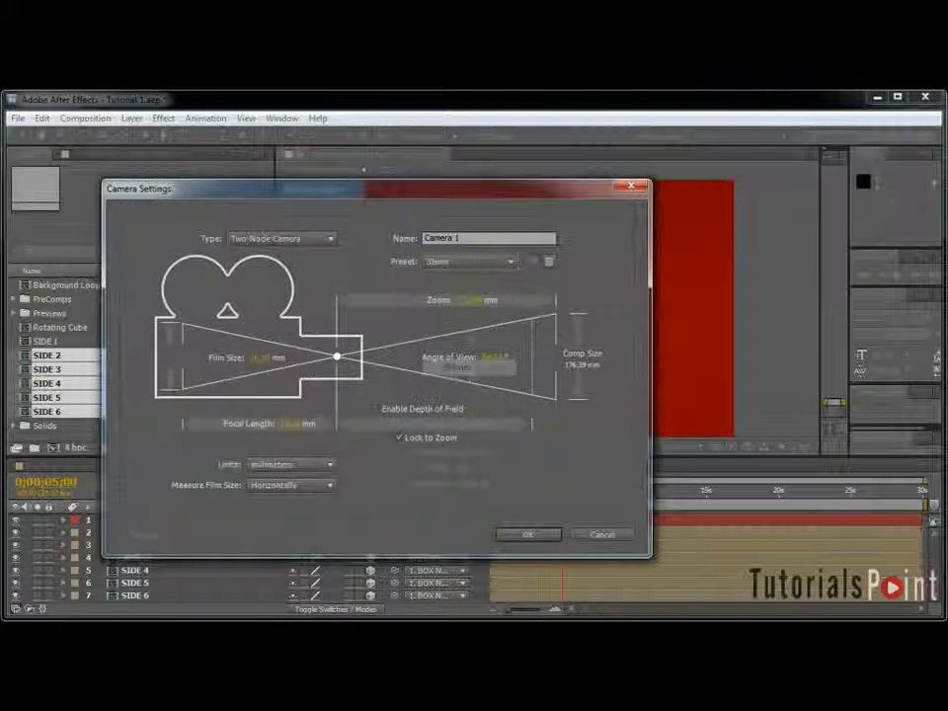
click(542, 536)
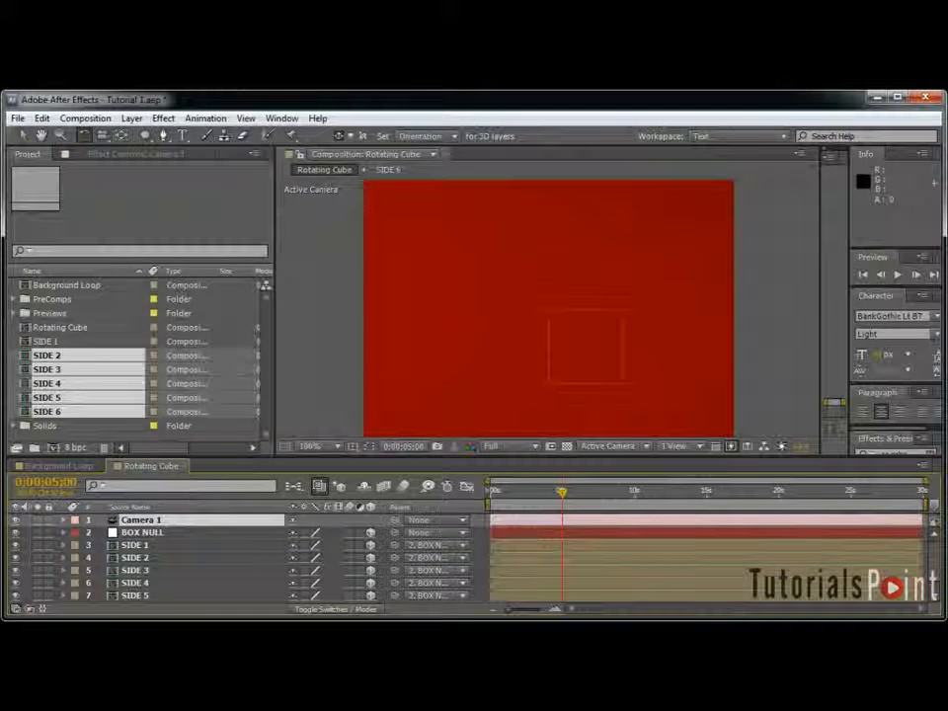
Step: Add a null object named Camera Null, make it a 3D layer and parent Camera 1 to it
click(484, 526)
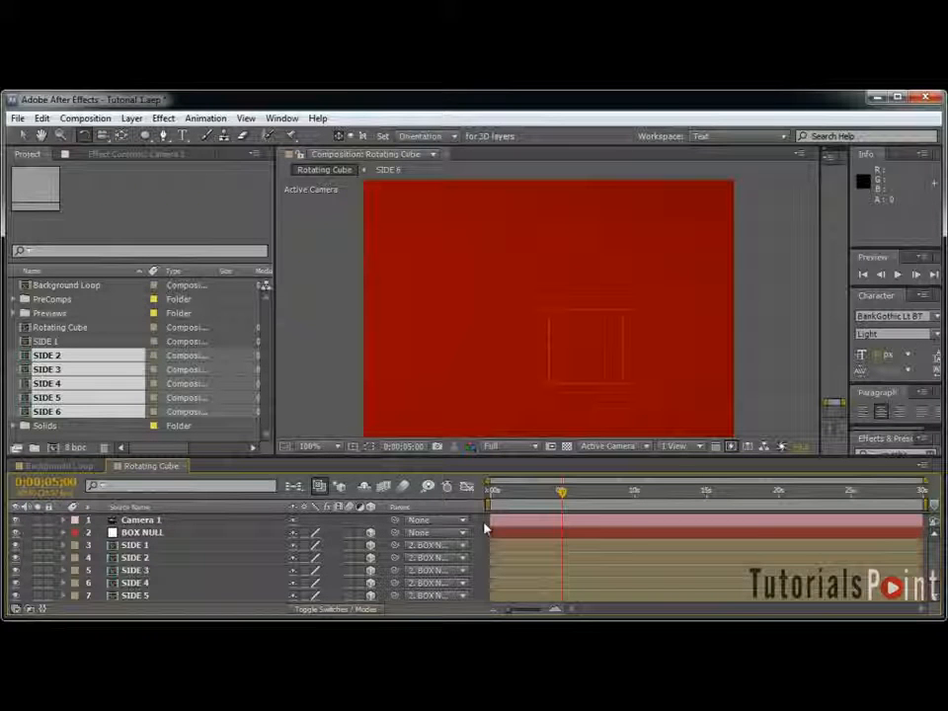
key(ctrl+alt+shift+y)
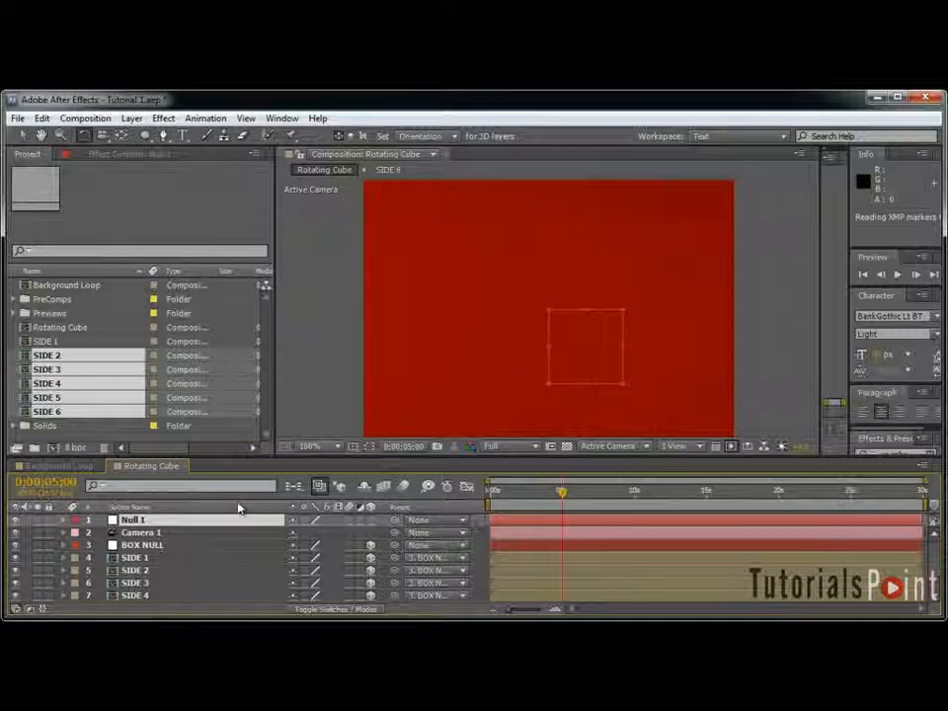
key(ctrl+shift+y)
text(Camera 1)
text(ull)
key(Return)
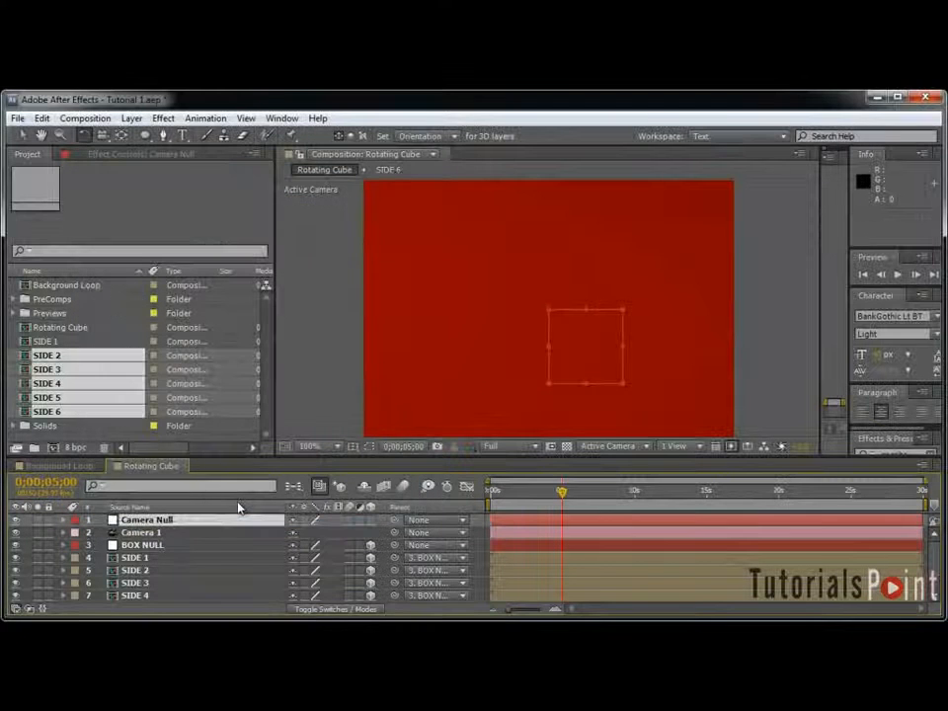
drag(392, 533, 235, 525)
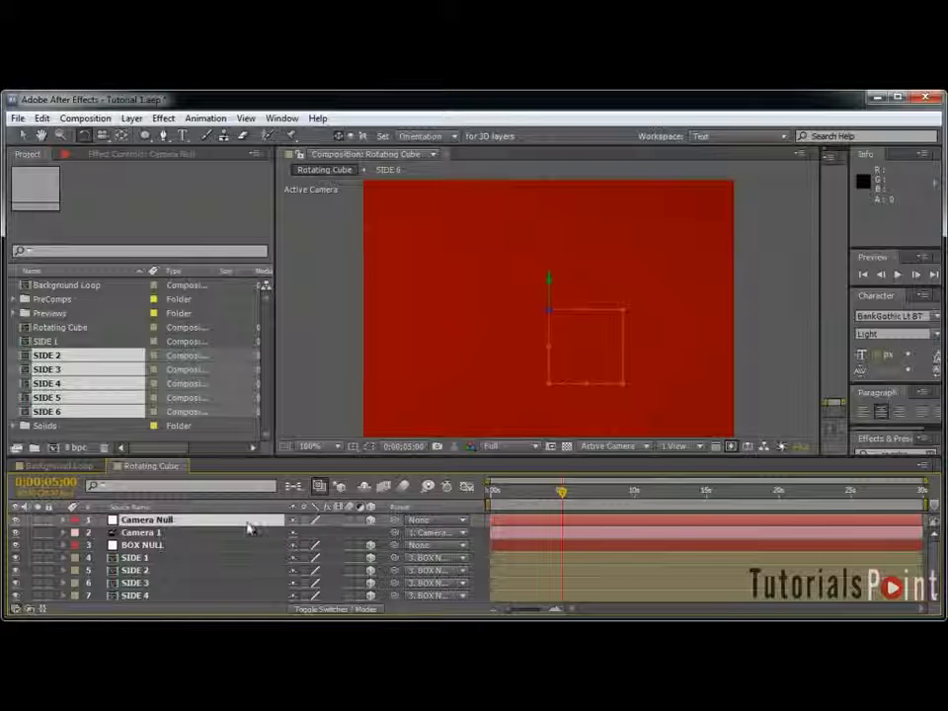
Step: Set the Z position of Camera Null to -100
key(p)
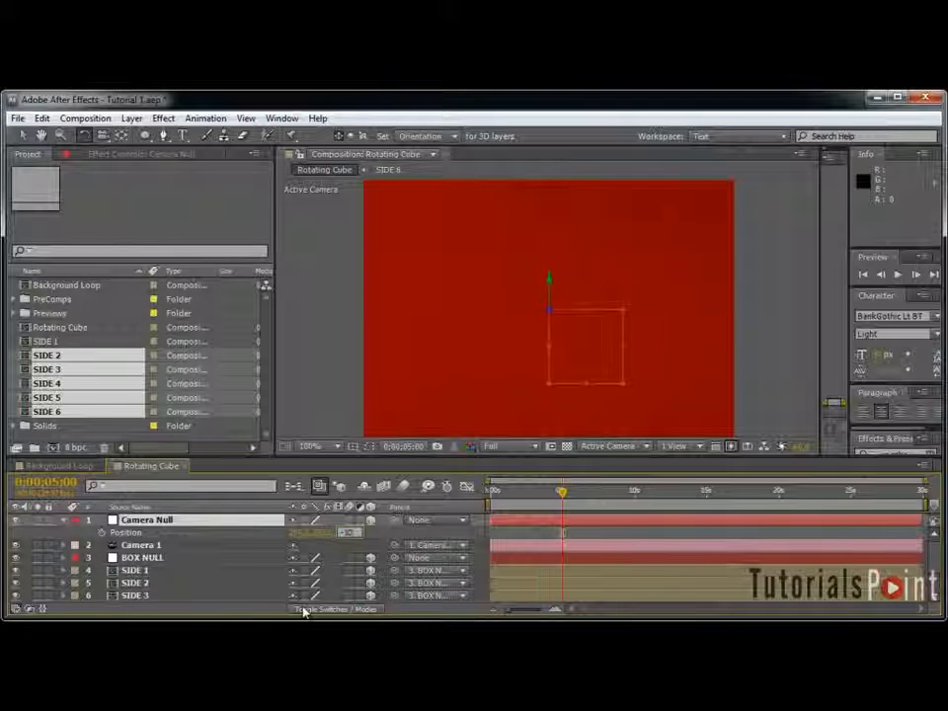
key(Return)
text(-100)
key(Return)
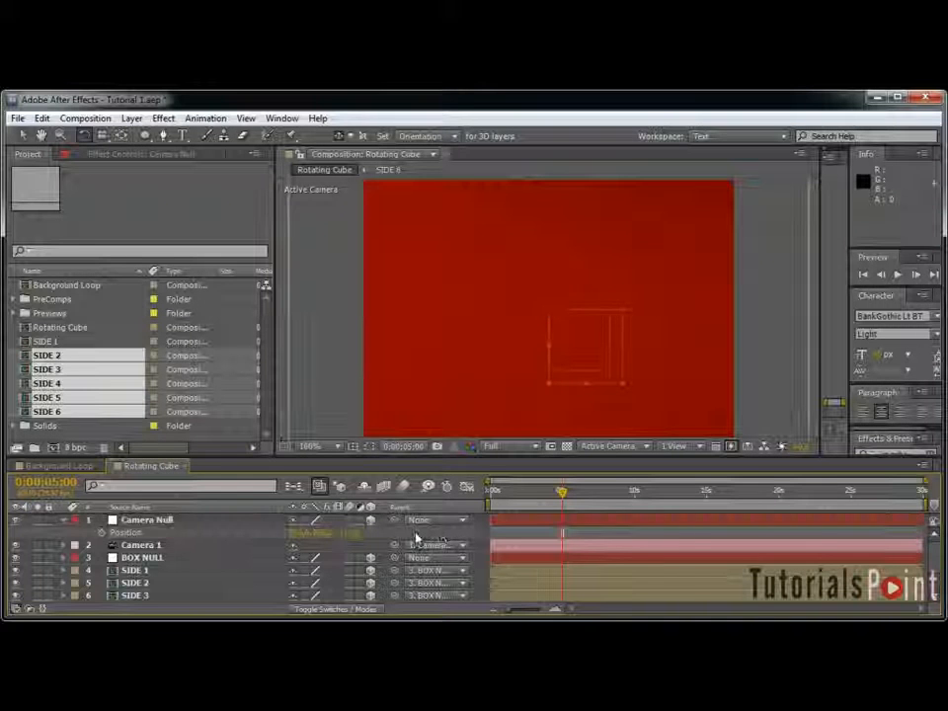
scroll(498, 313, down, 4)
scroll(499, 313, down, 1)
scroll(501, 313, up, 1)
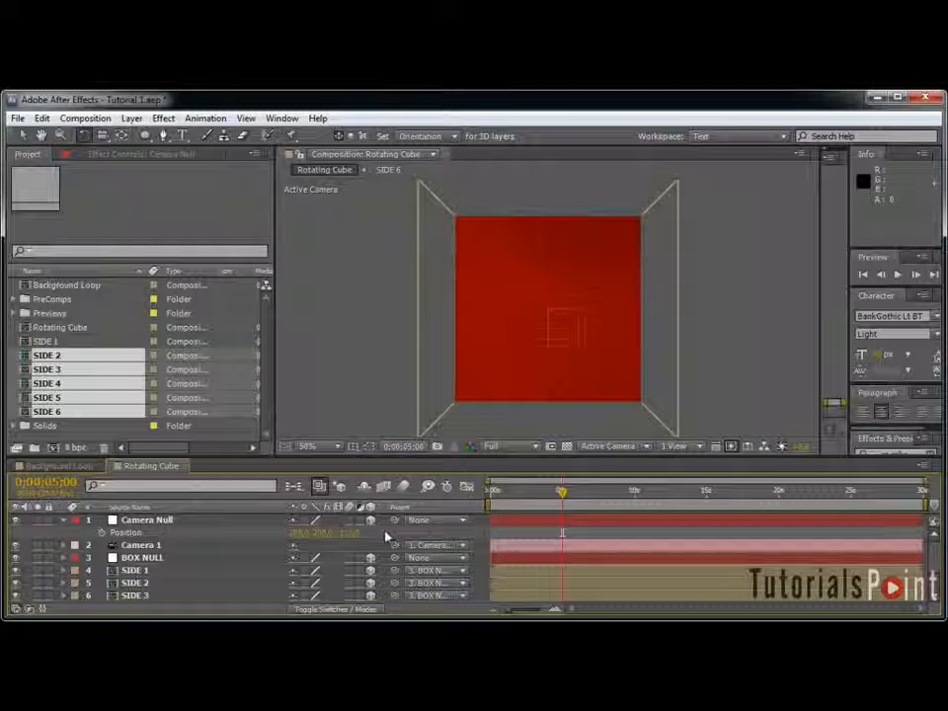
Step: Set the Z position of BOX NULL to 200, moving the cube back from the camera
click(178, 559)
key(p)
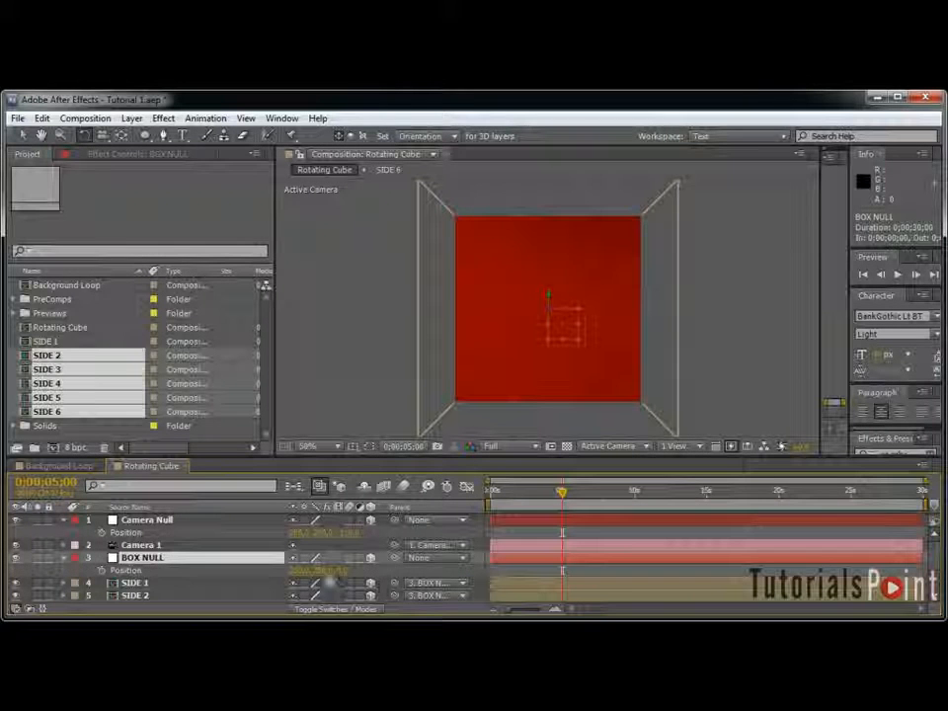
drag(338, 572, 497, 571)
click(343, 571)
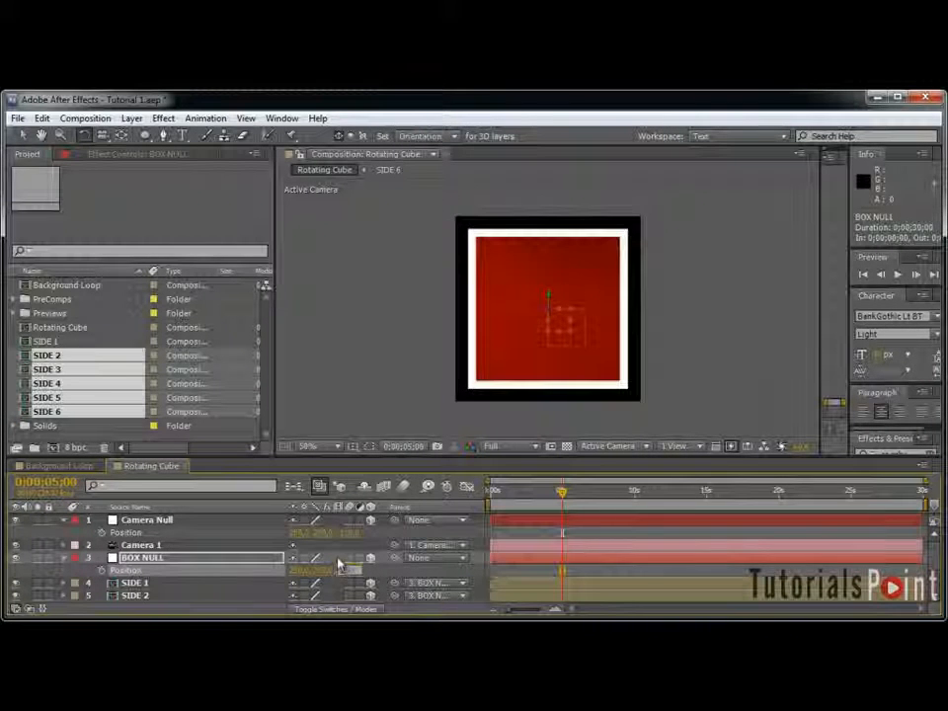
text(200)
key(Return)
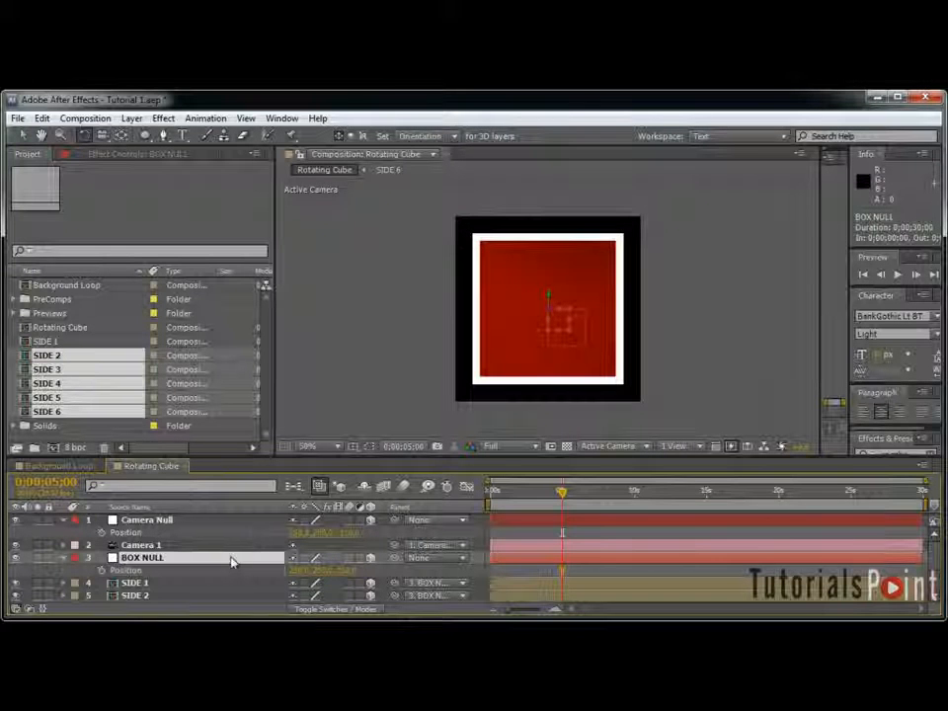
Step: Test the cube's spin by varying BOX NULL's Y Rotation, and reset it to 0°
key(r)
drag(309, 598, 399, 588)
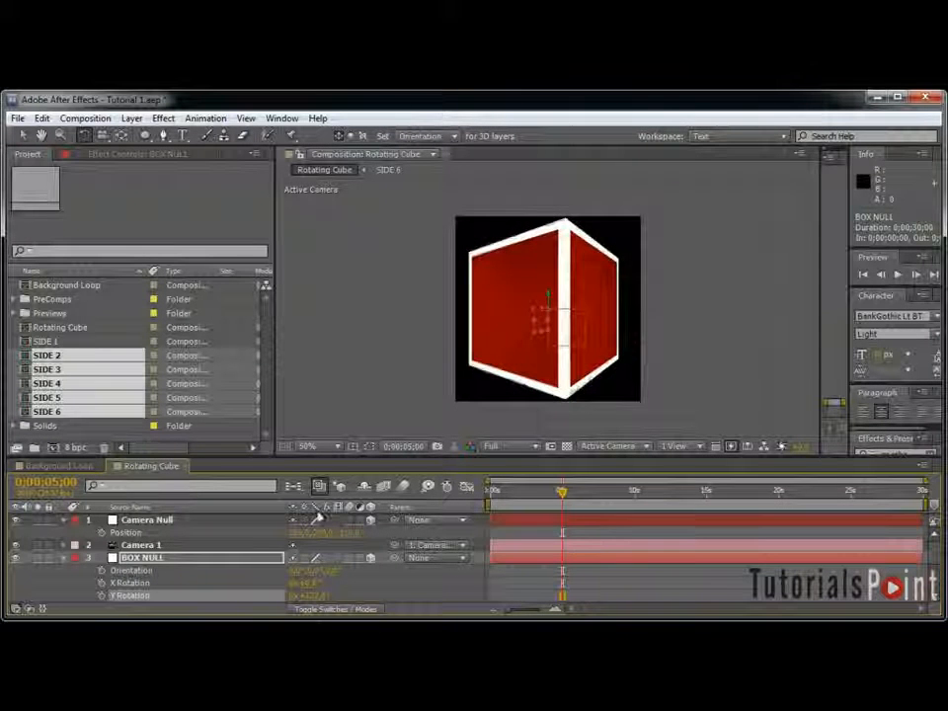
scroll(610, 223, up, 1)
drag(610, 223, 631, 261)
scroll(631, 261, down, 1)
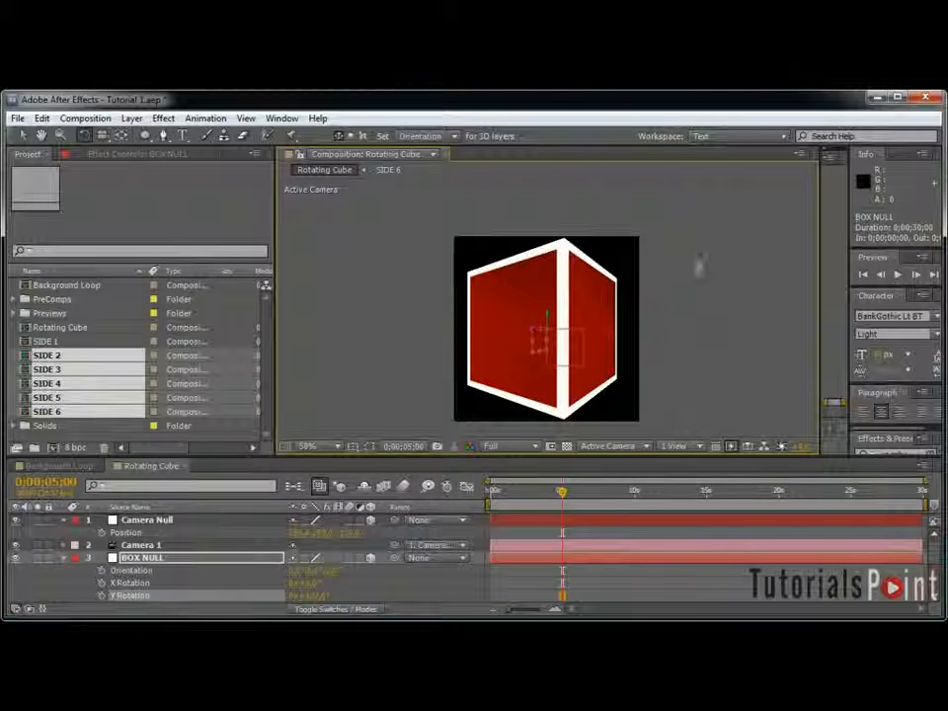
drag(306, 596, 368, 591)
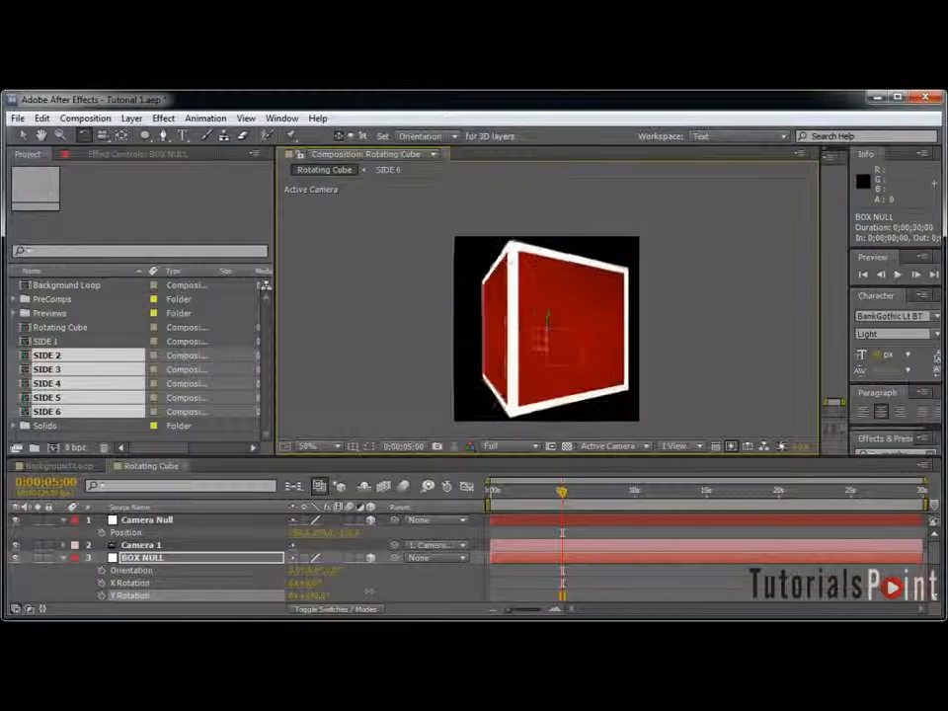
click(308, 596)
text(0)
key(Return)
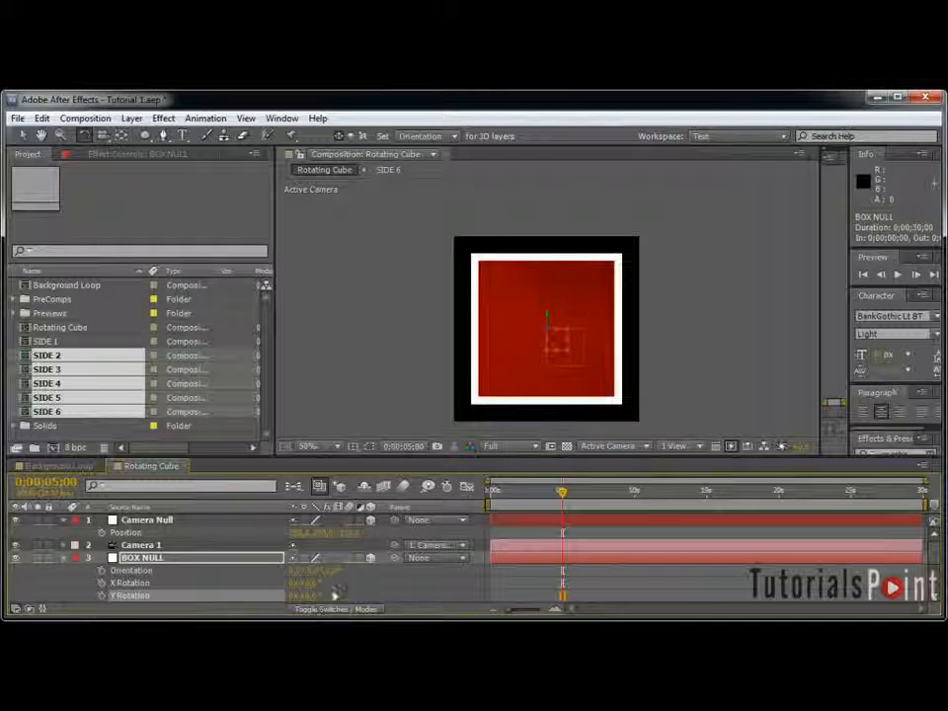
Step: Add an ambient light with 50% intensity to the Rotating Cube composition
click(413, 589)
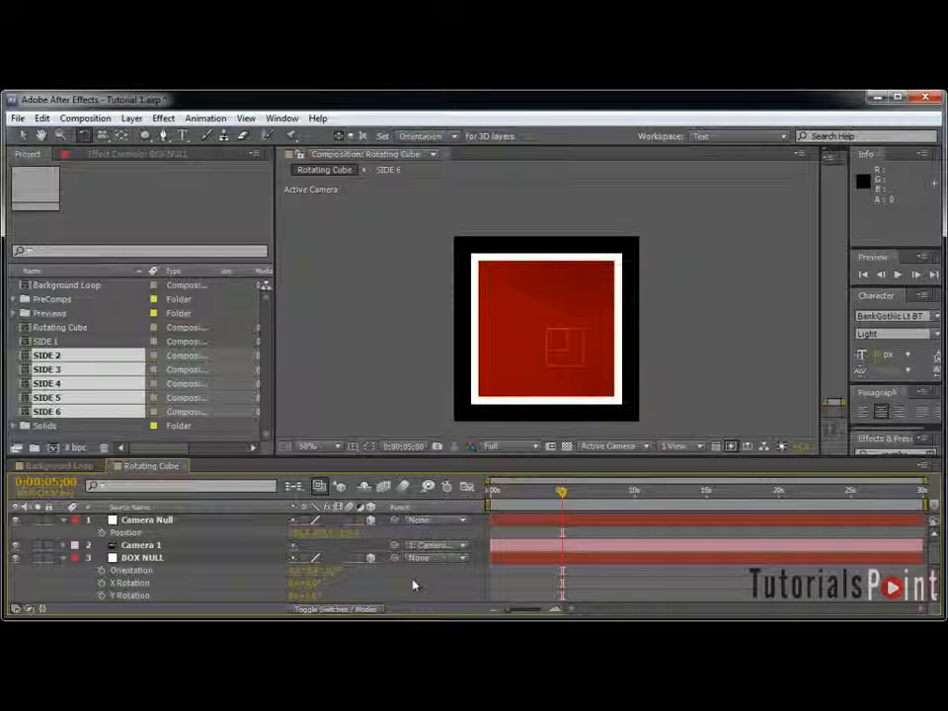
key(ctrl+alt+shift+l)
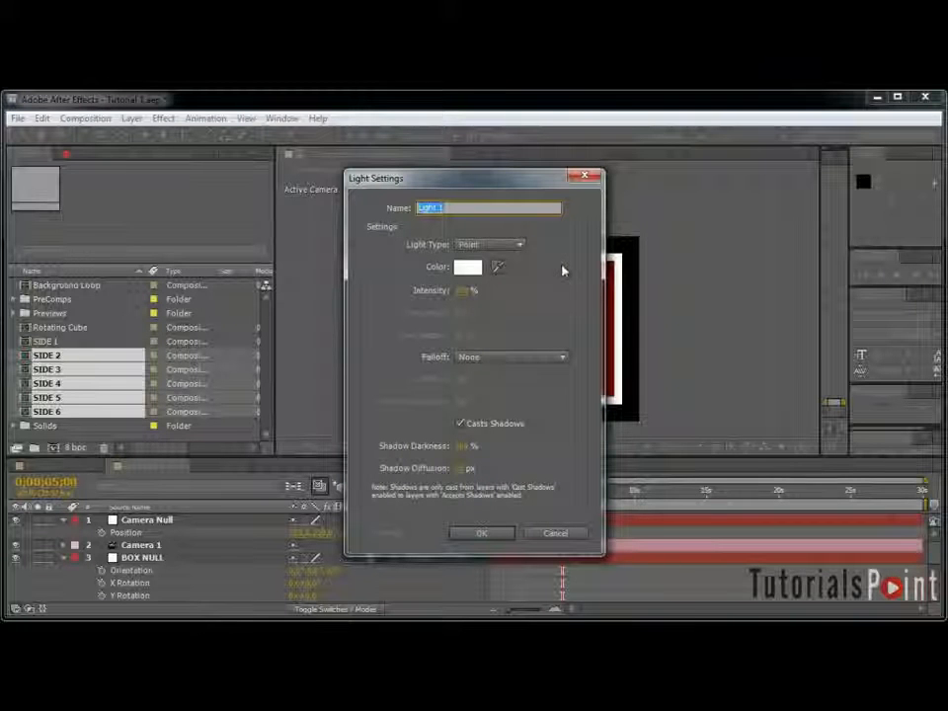
click(506, 246)
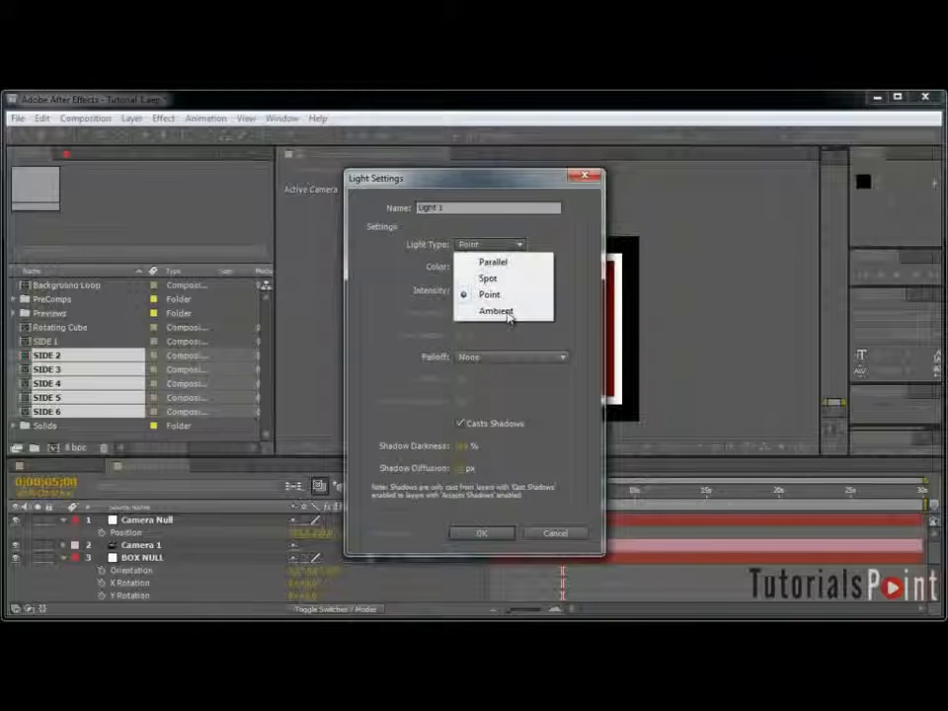
click(508, 315)
click(463, 291)
text(50)
key(Return)
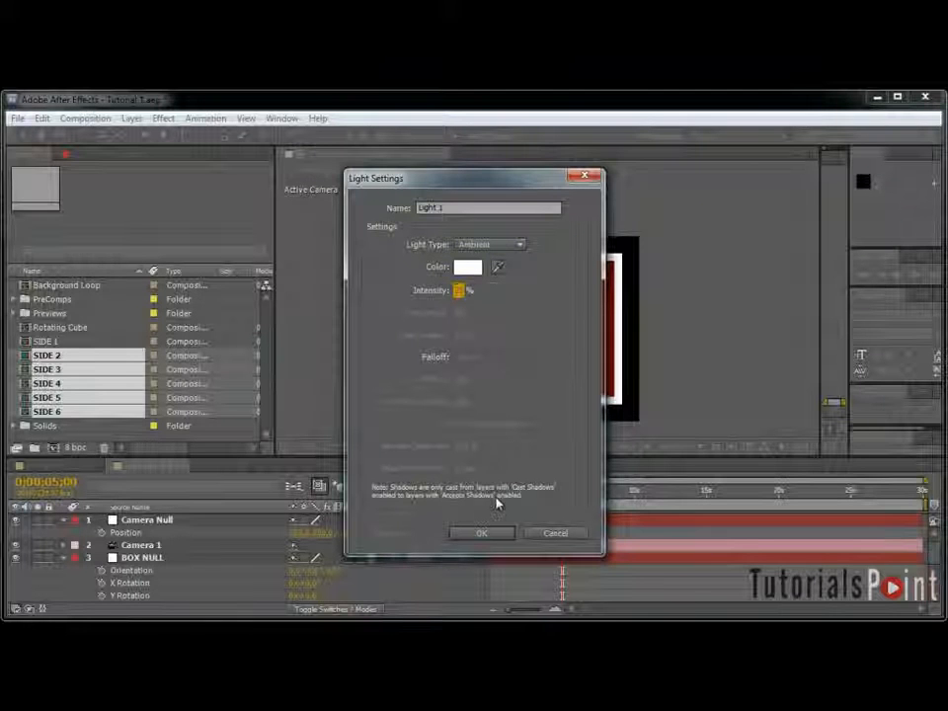
click(486, 534)
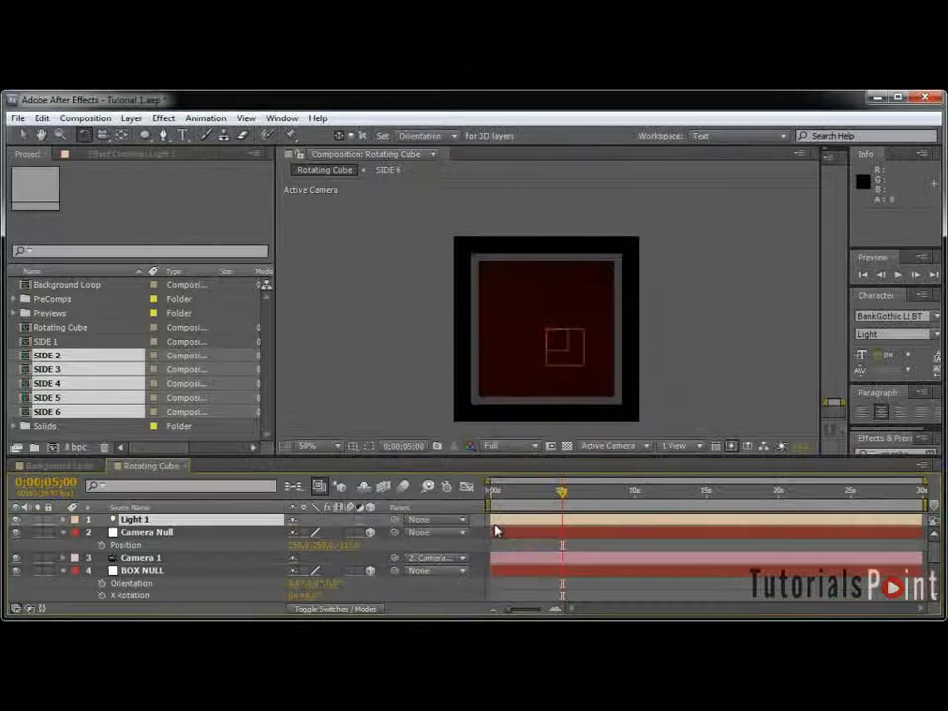
Step: Rename the Light 1 layer as Ambient in its light settings
double_click(254, 523)
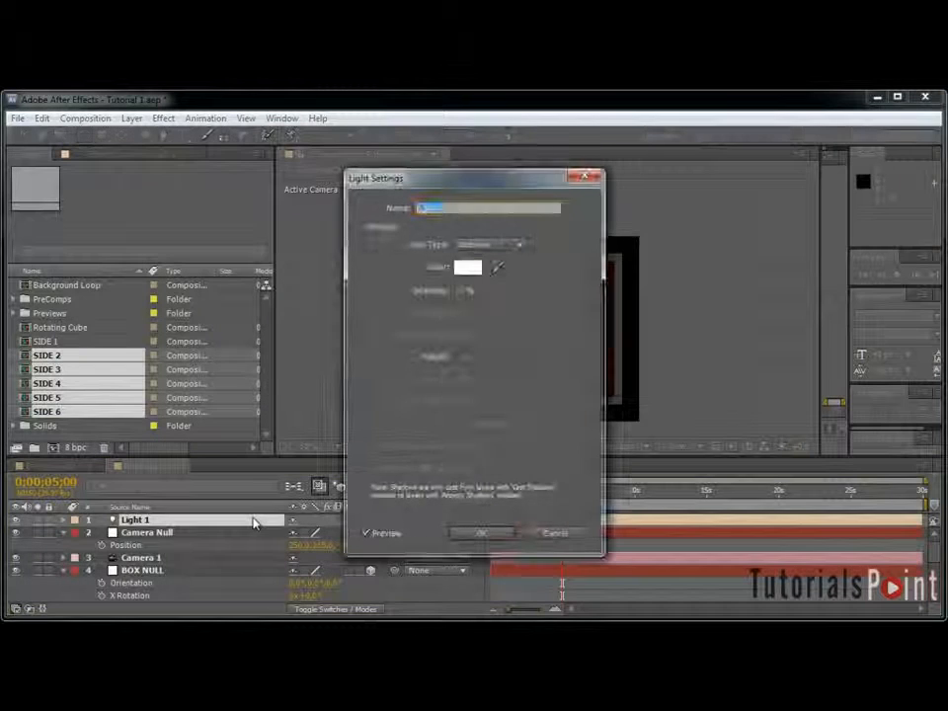
text(Ambient)
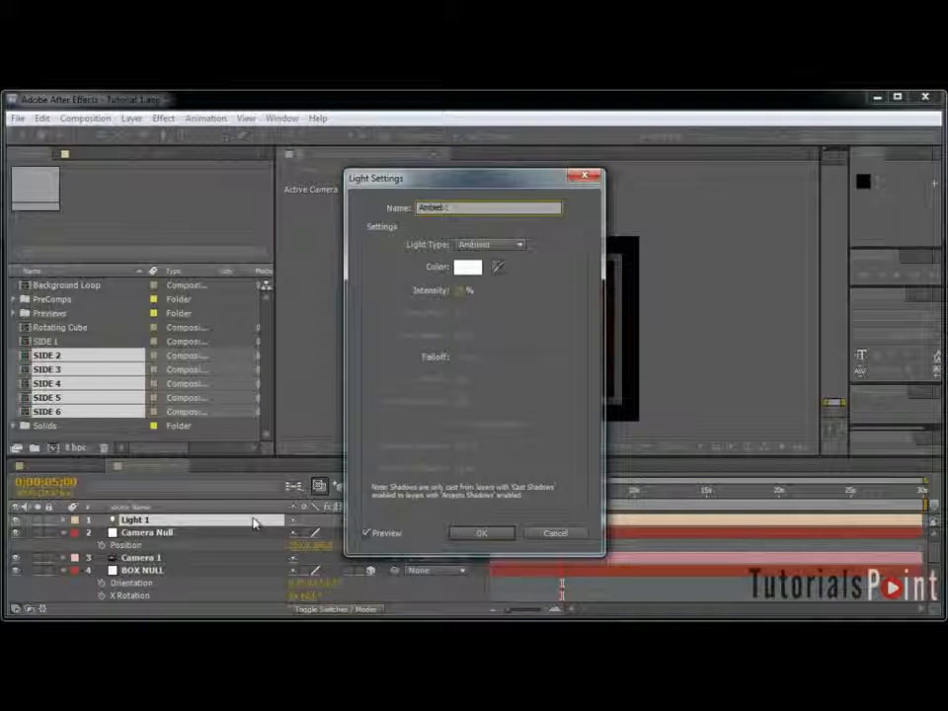
key(Return)
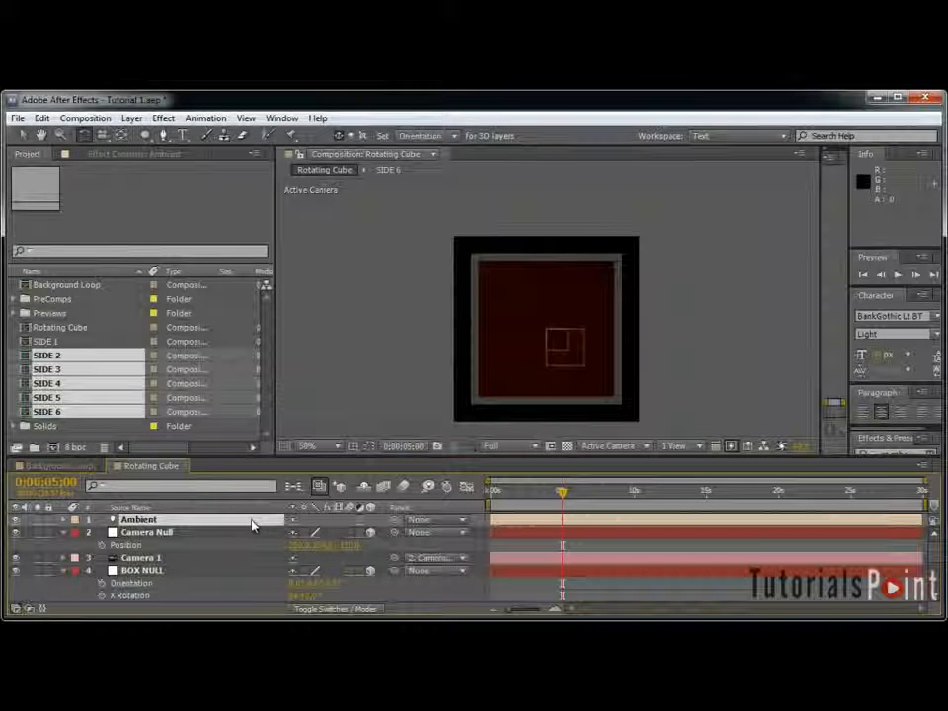
Step: Duplicate the Ambient light and rename the copy as Point
key(ctrl+d)
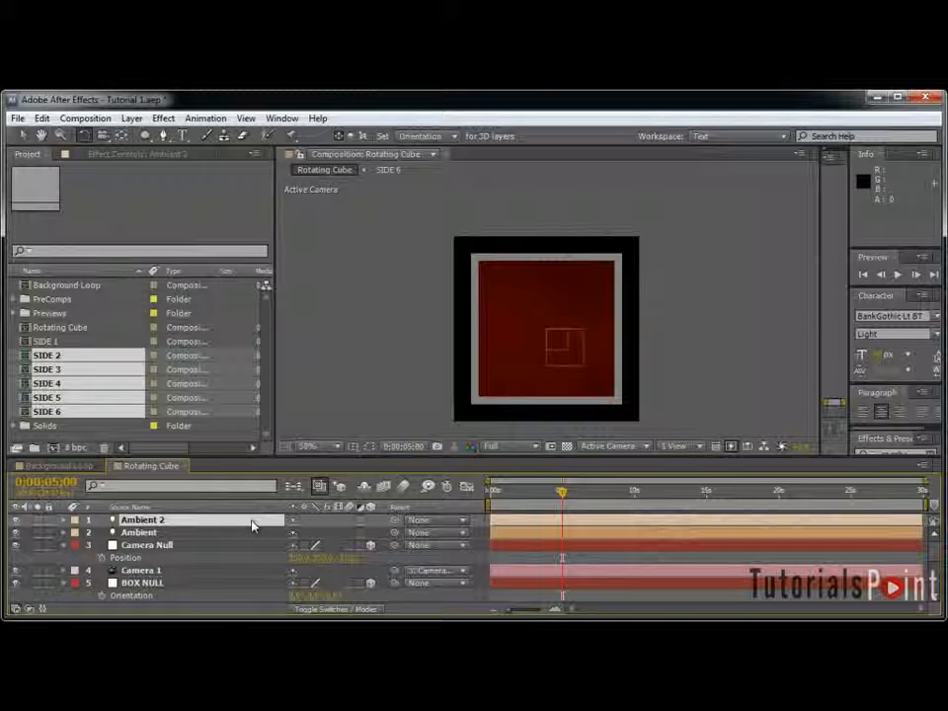
double_click(252, 526)
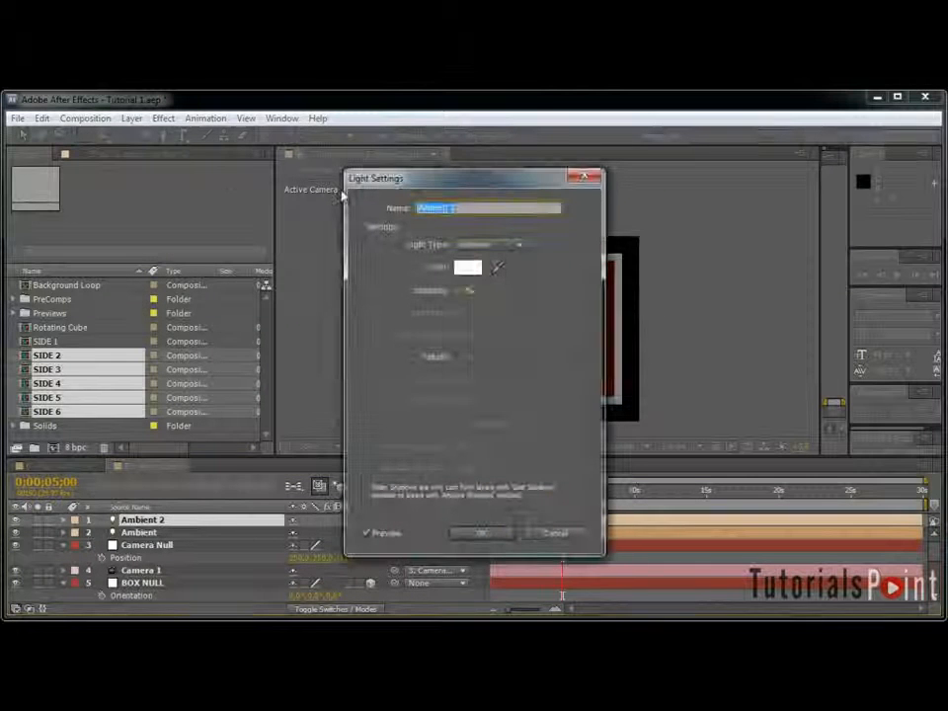
drag(450, 184, 429, 183)
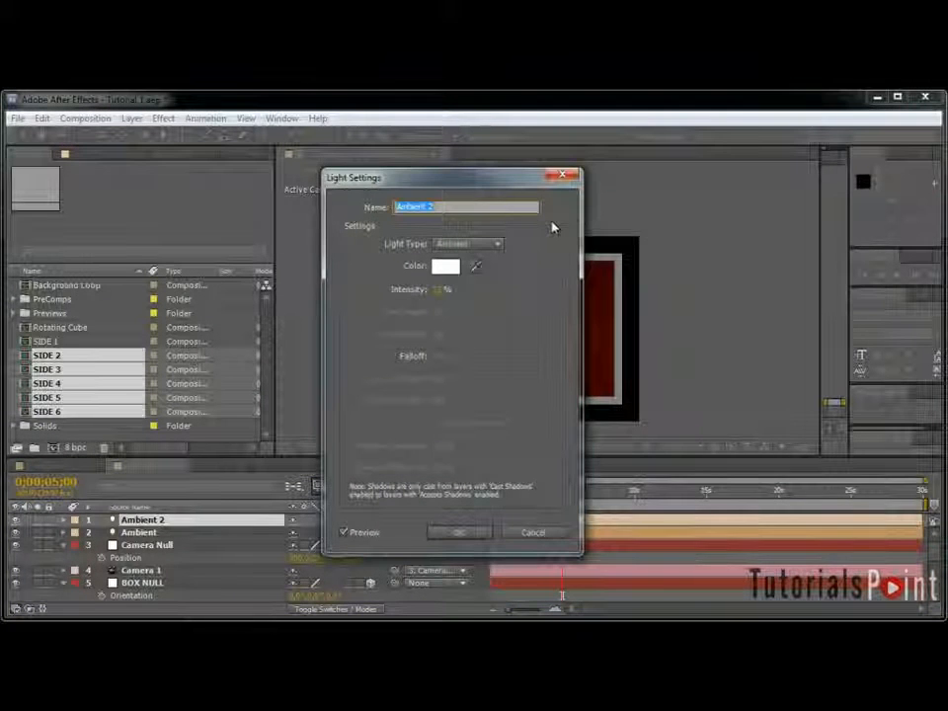
text(Spo)
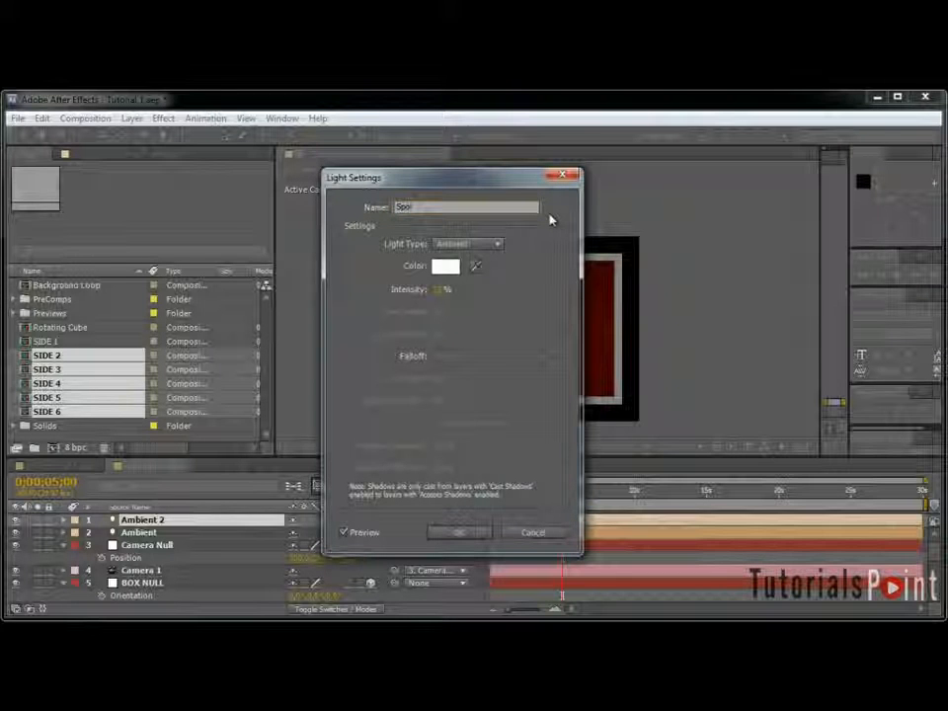
key(BackSpace)
key(BackSpace)
key(BackSpace)
text(Point)
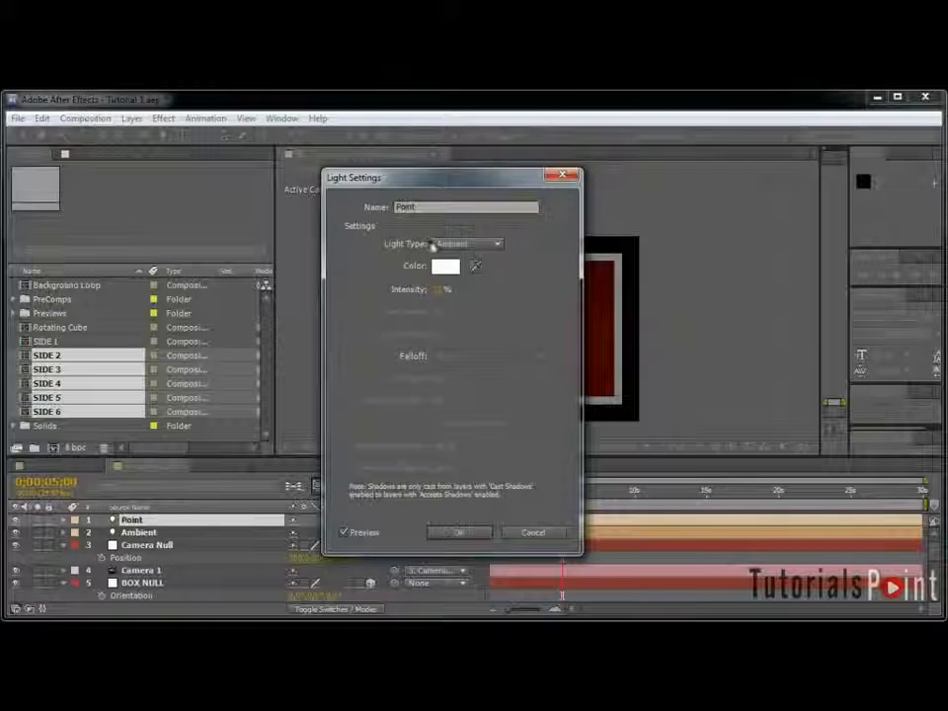
Step: Change the Point light's type to Point, set its intensity to 100% and turn off shadow casting
click(470, 244)
click(468, 294)
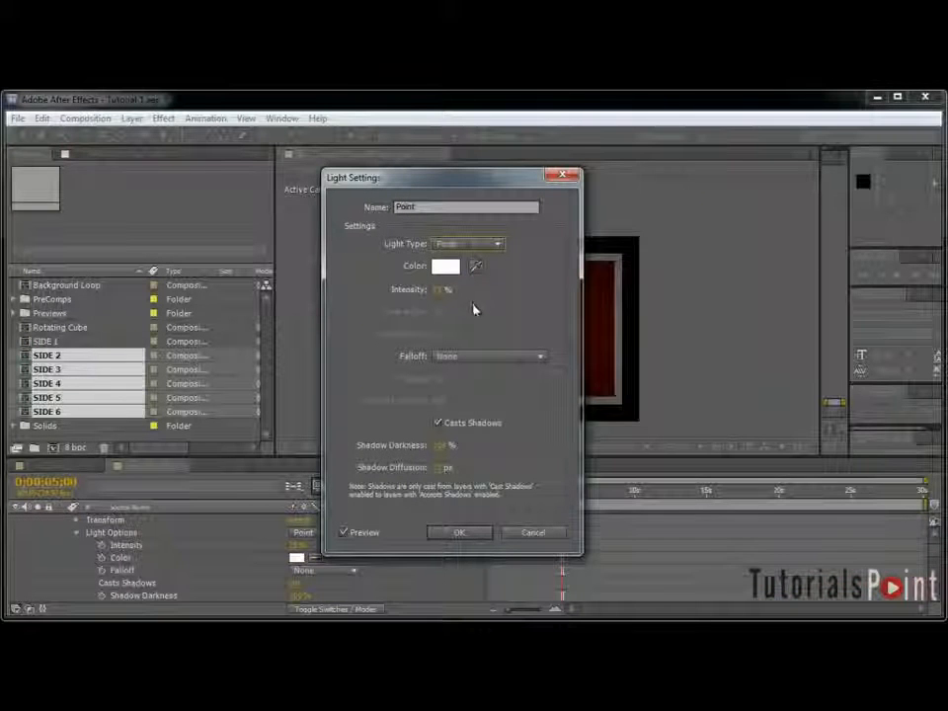
click(441, 289)
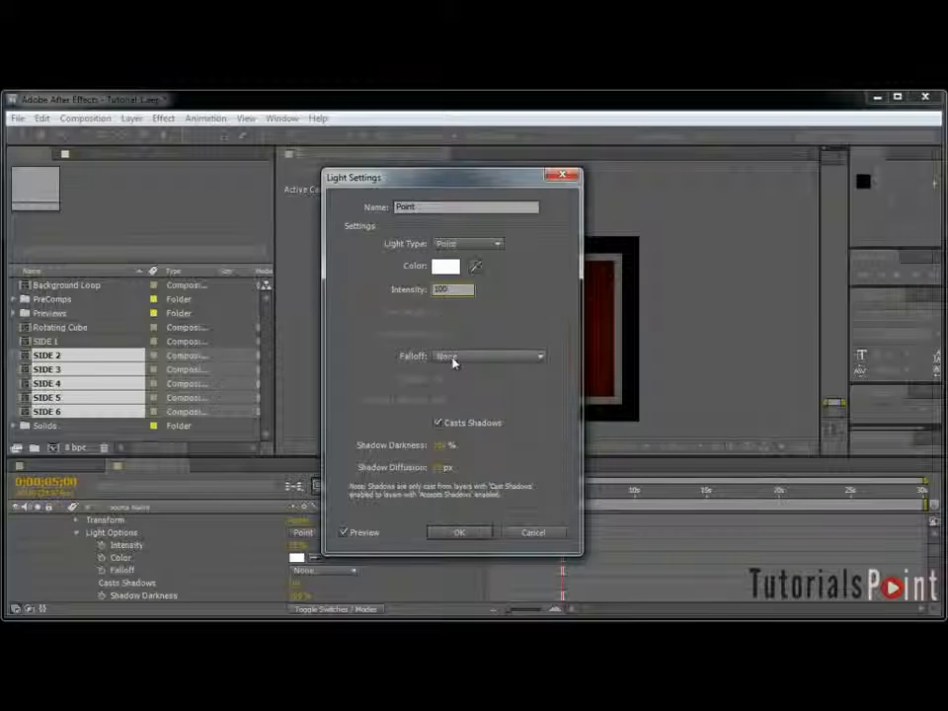
click(478, 358)
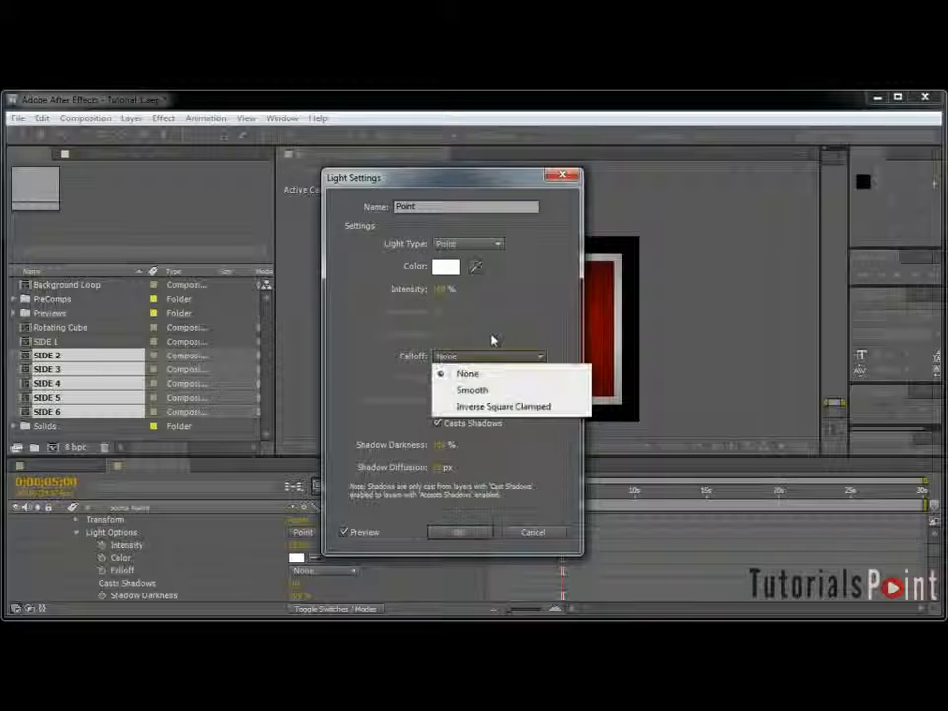
click(492, 342)
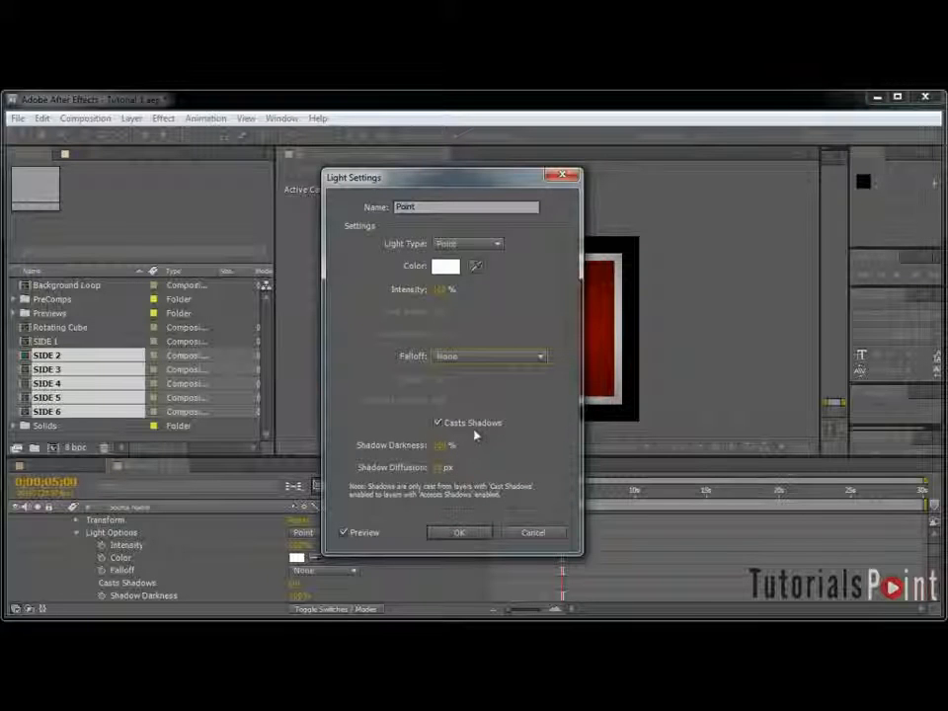
click(438, 422)
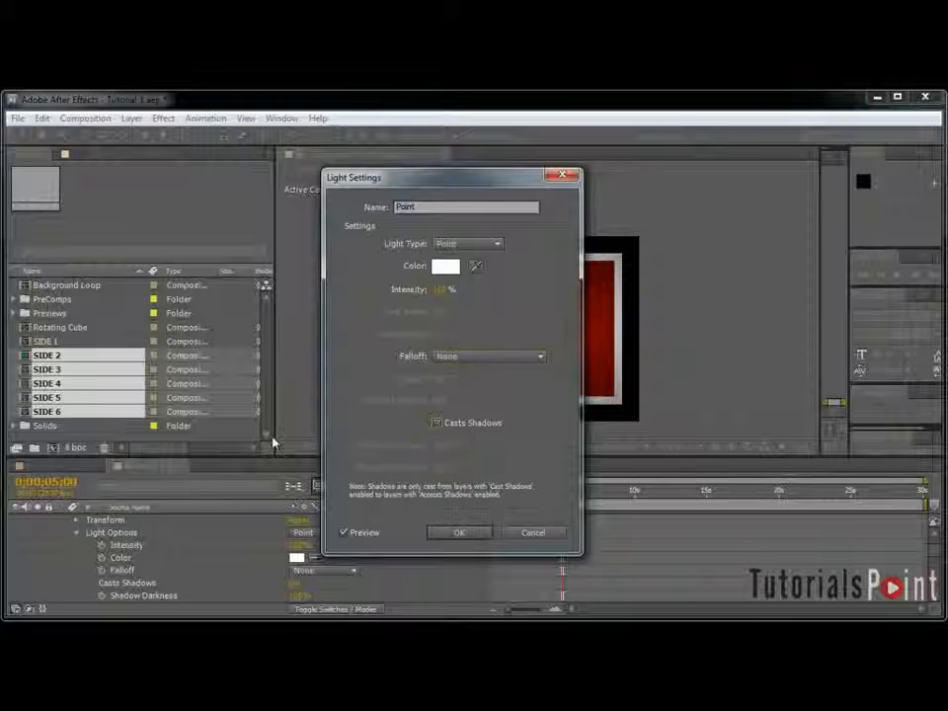
click(460, 533)
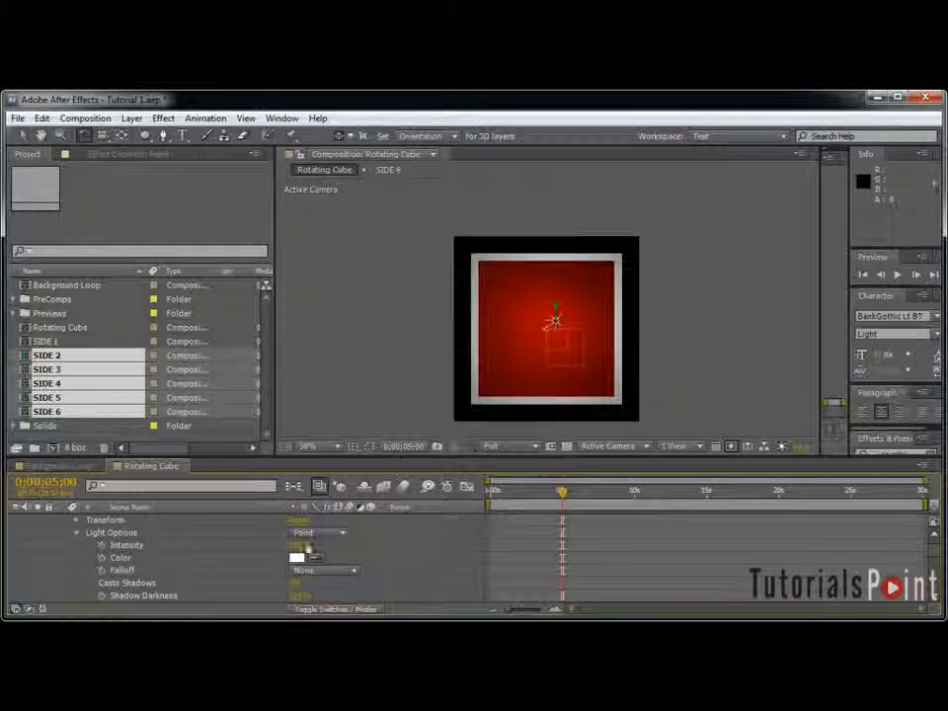
Step: Set the Point light's Y position to 50 and its Z position to -300
key(p)
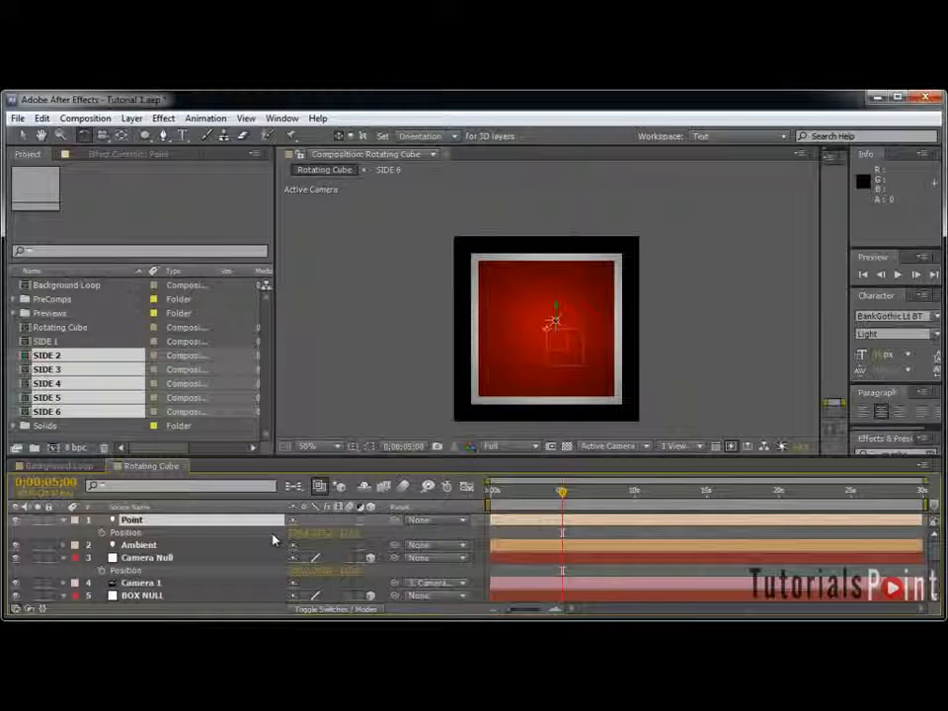
click(323, 534)
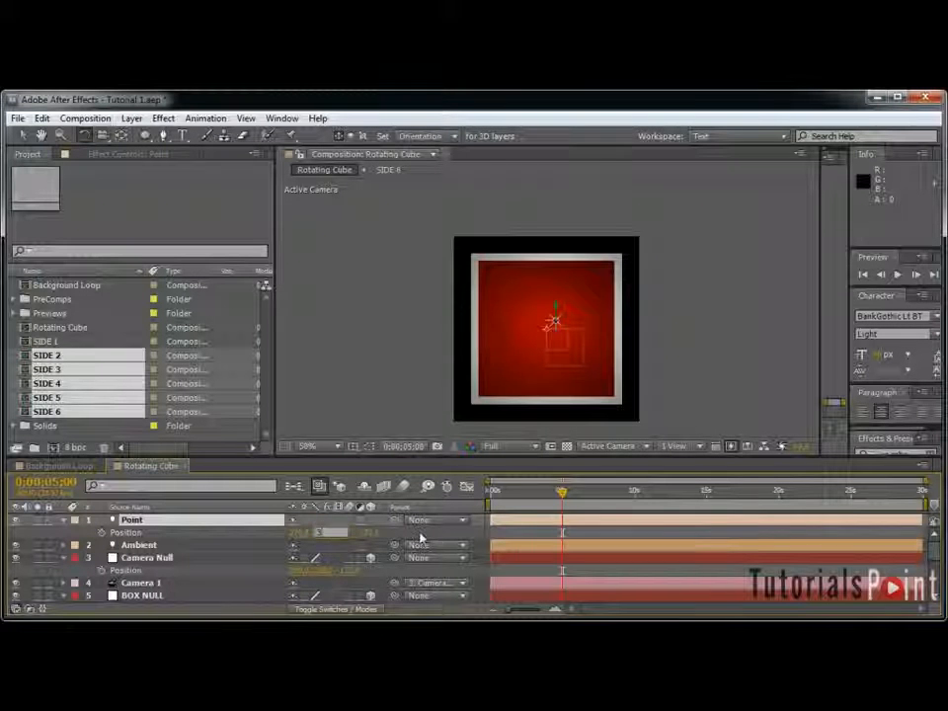
text(50)
click(429, 536)
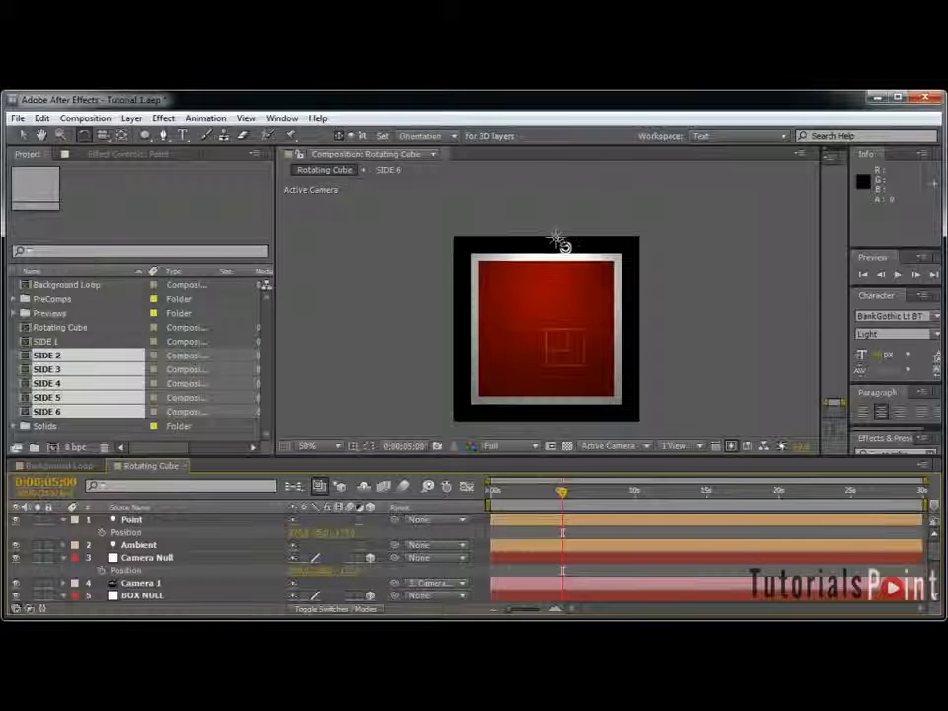
click(349, 534)
text(-300)
key(Return)
Step: Return the current time to the start of the composition and collapse BOX NULL's rotation properties
drag(605, 500, 454, 502)
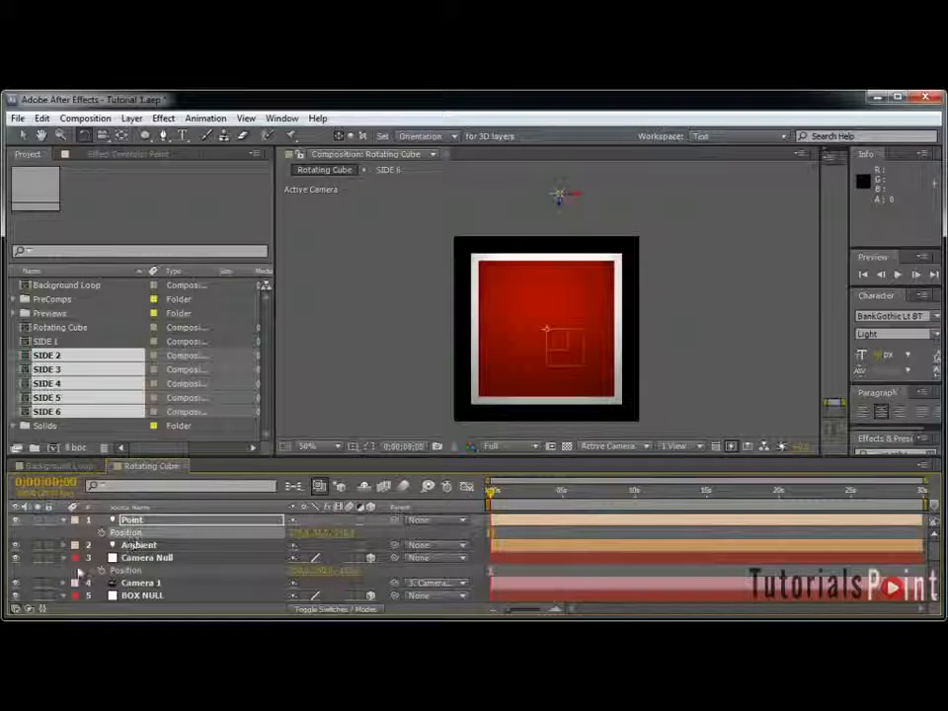
click(173, 596)
key(r)
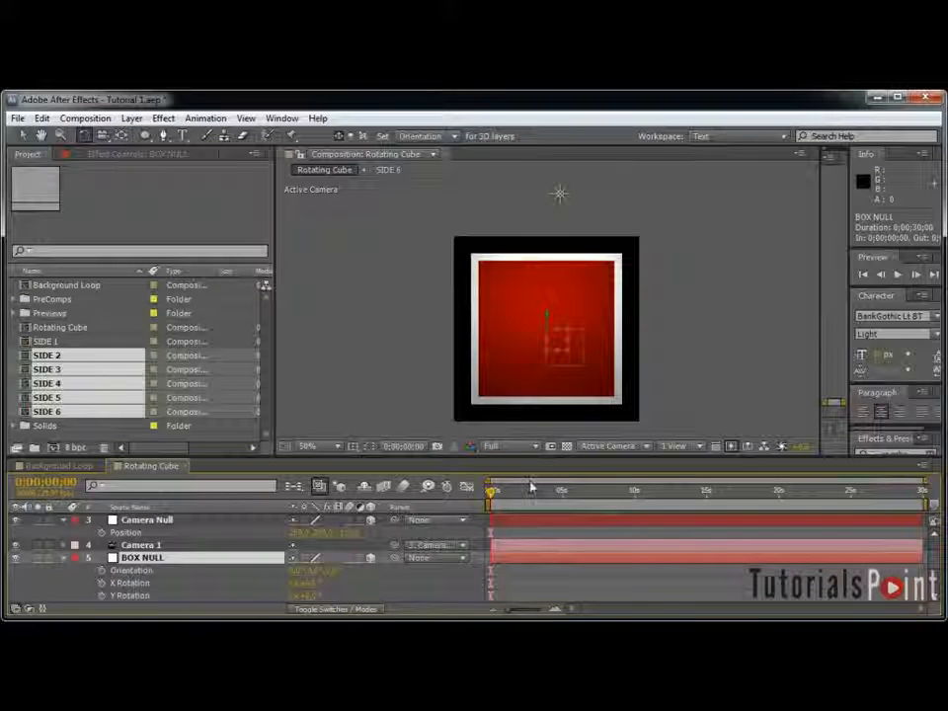
click(65, 559)
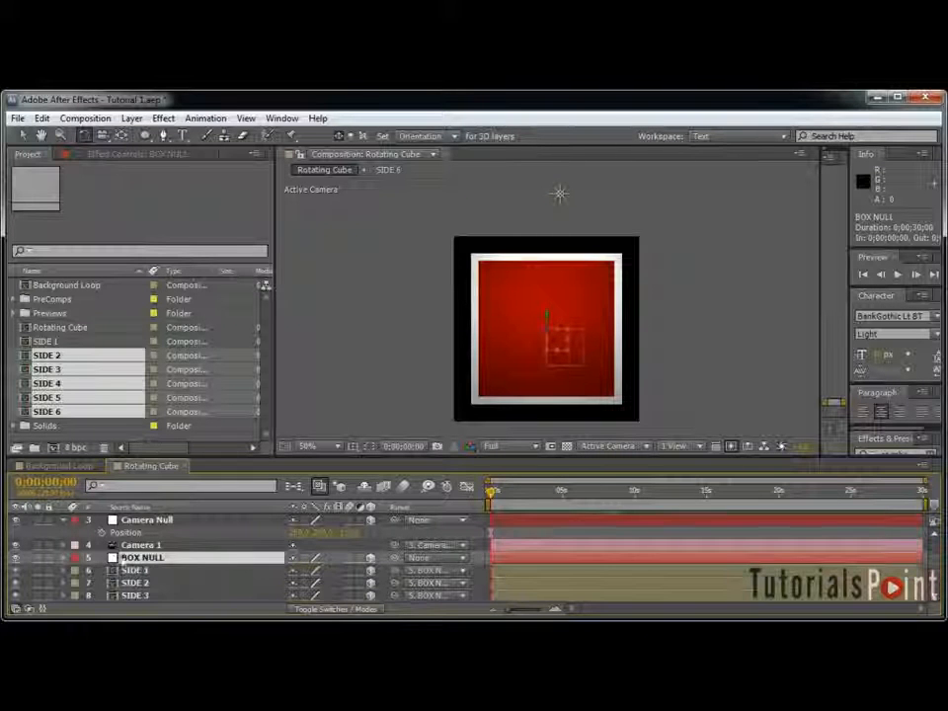
click(471, 534)
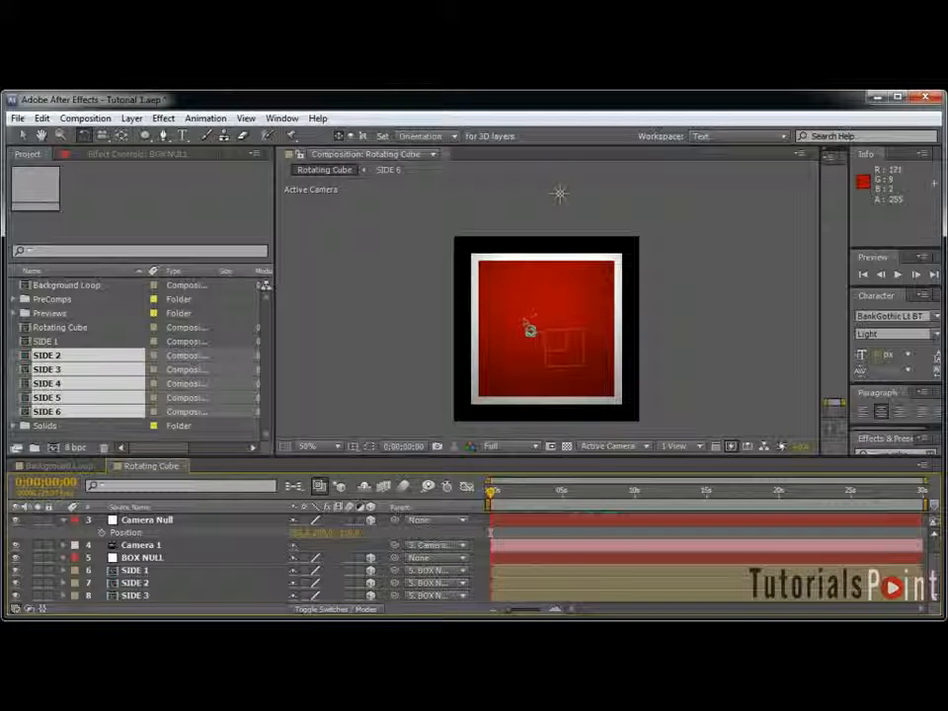
Step: Import logo_aetuts.png and logo-envato-transparent.png into the project
click(209, 300)
click(202, 447)
click(219, 441)
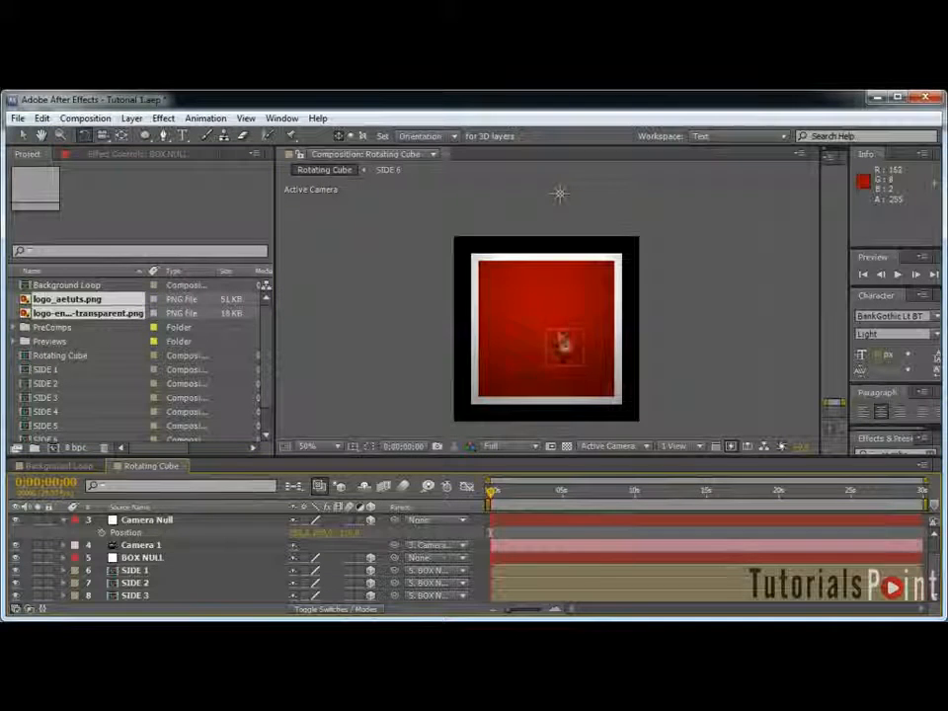
Step: Widen the project's Name column to fit the logo file names and preview the two logo images
click(85, 327)
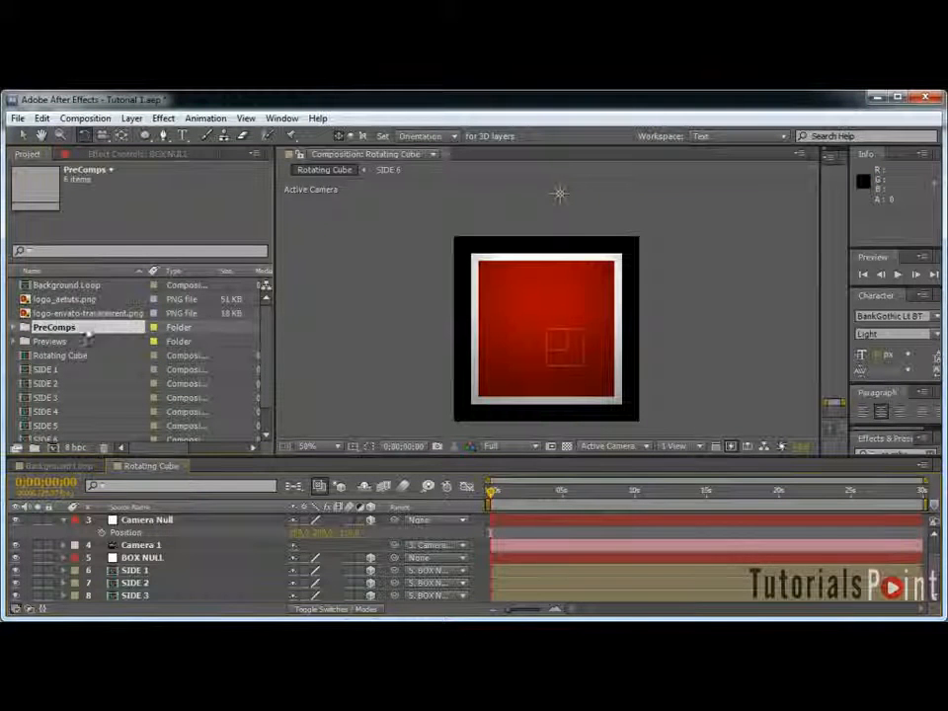
drag(146, 271, 165, 271)
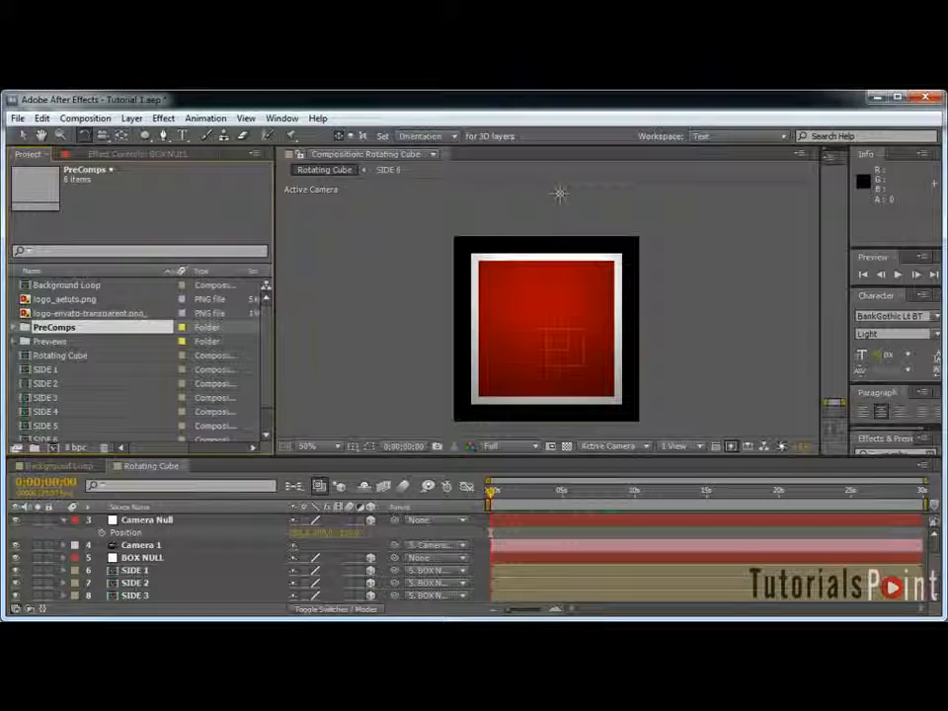
click(115, 316)
click(99, 303)
click(96, 316)
click(97, 301)
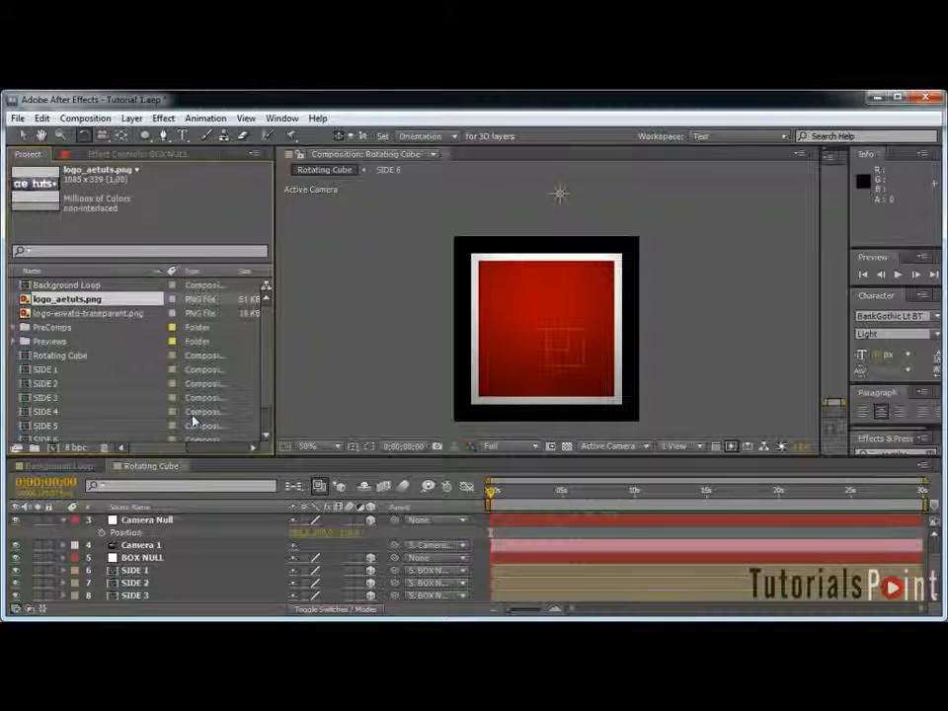
Step: Open the SIDE 1 composition, add logo_aetuts.png as its top layer and scale it down to fit inside the white border
click(64, 521)
click(176, 559)
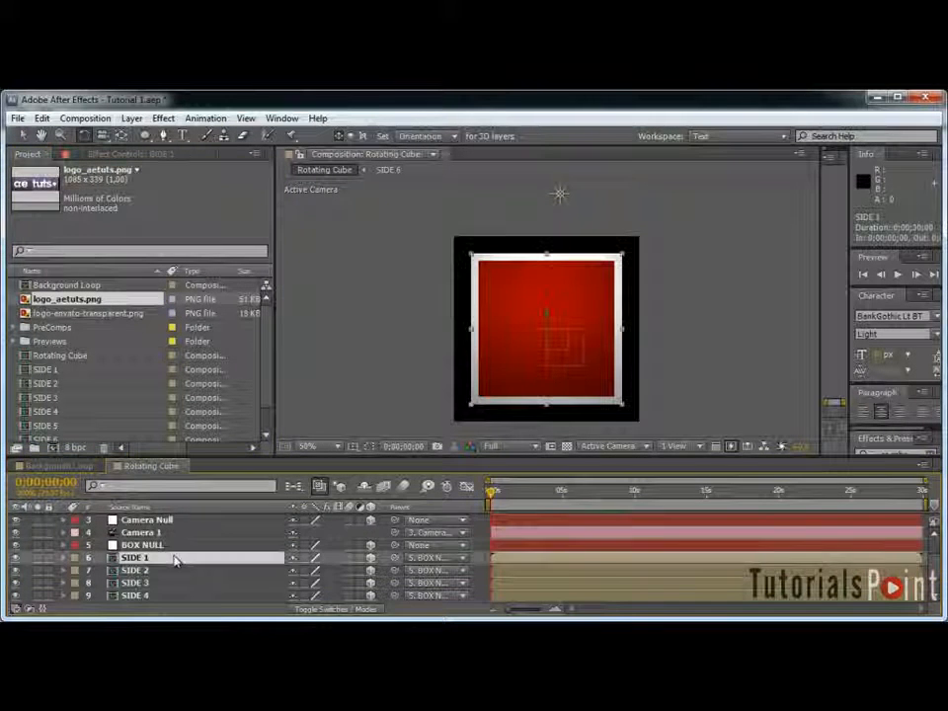
double_click(176, 560)
drag(66, 299, 240, 521)
key(s)
drag(334, 533, 292, 533)
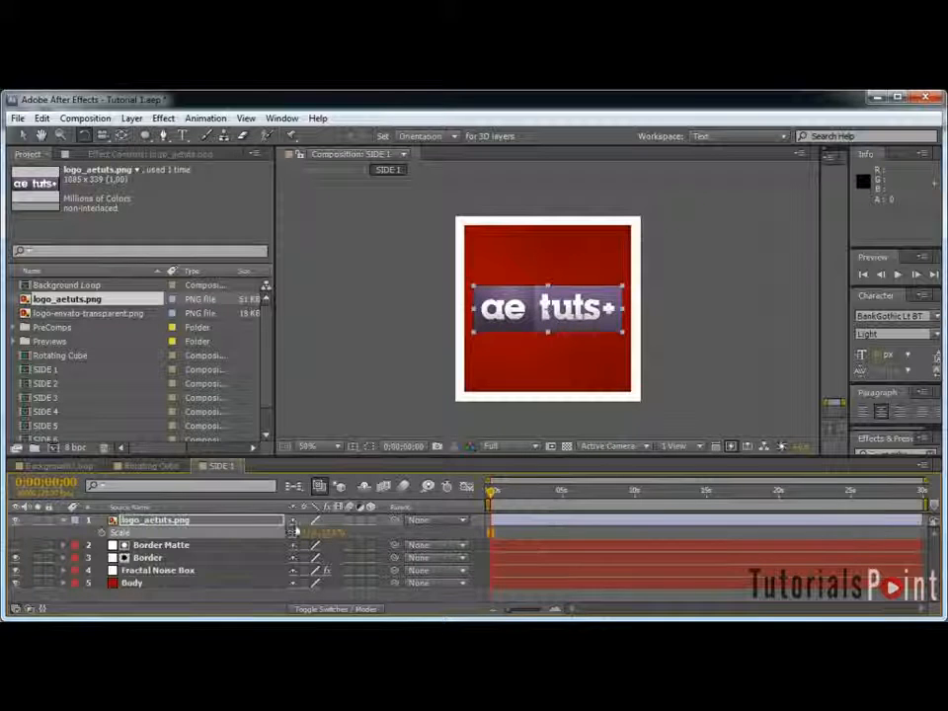
Step: Open the SIDE 2 composition, add logo-envato-transparent.png as its top layer and scale it down to fit inside the white border
double_click(45, 383)
drag(92, 316, 258, 543)
key(s)
drag(339, 533, 326, 534)
scroll(578, 353, up, 2)
scroll(575, 345, up, 1)
scroll(575, 345, down, 1)
scroll(573, 346, down, 1)
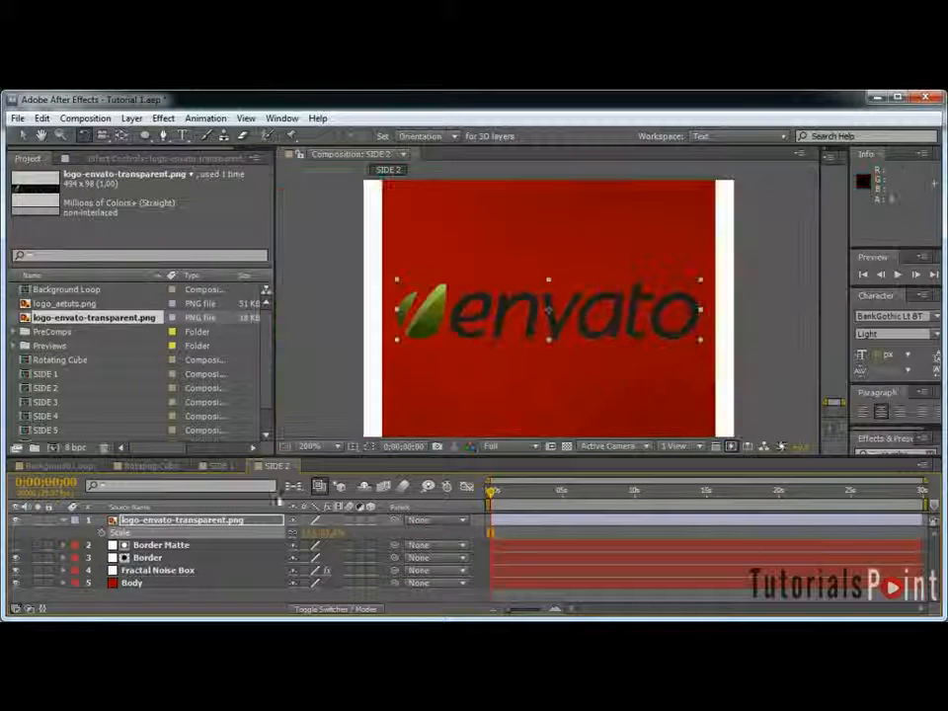
Step: Open the SIDE 3 composition, add logo_aetuts.png as its top layer and scale it down to fit inside the white border
double_click(59, 402)
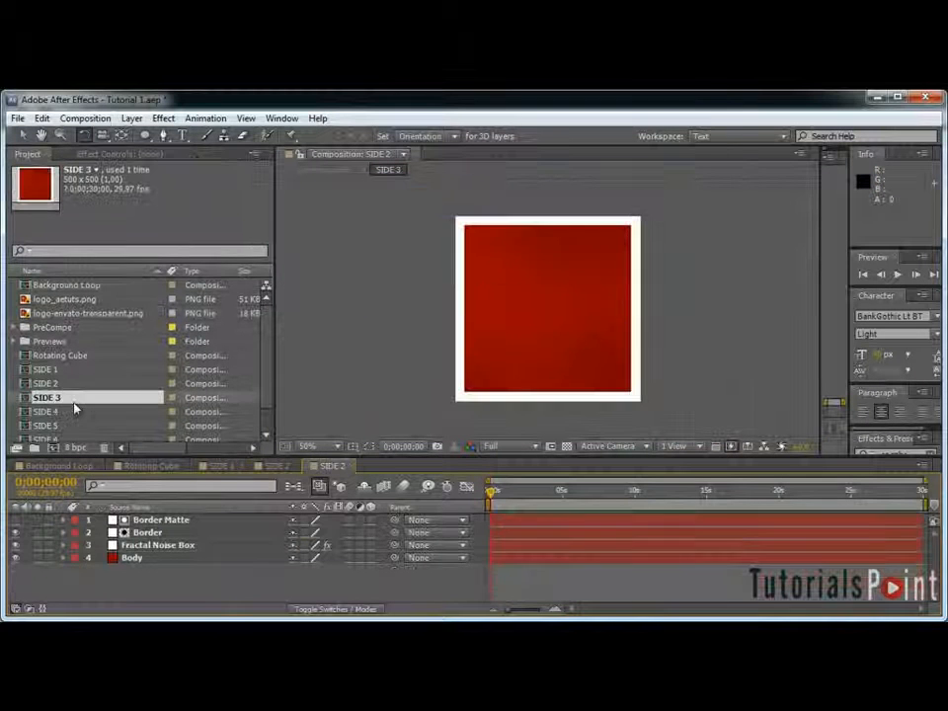
drag(64, 299, 222, 527)
key(s)
drag(340, 534, 293, 535)
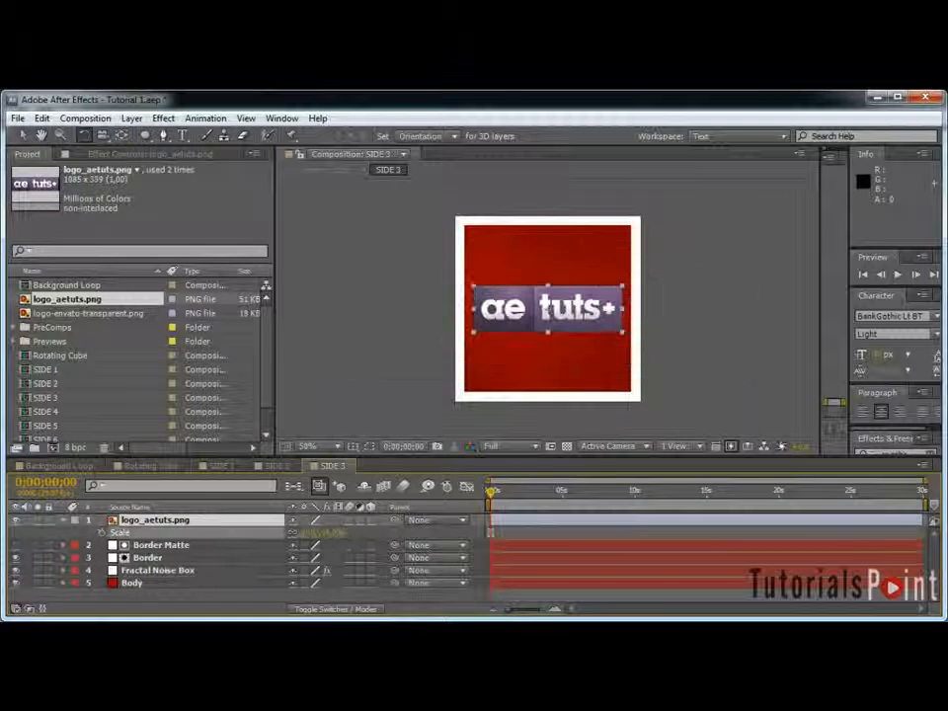
Step: Open the SIDE 4 composition, add logo-envato-transparent.png as its top layer and scale it down to fit inside the white border
double_click(55, 412)
drag(95, 313, 273, 521)
key(s)
drag(331, 533, 323, 534)
Step: Return to the Rotating Cube composition, show BOX NULL's rotation properties, test its Y Rotation and reset it to 0°
click(133, 466)
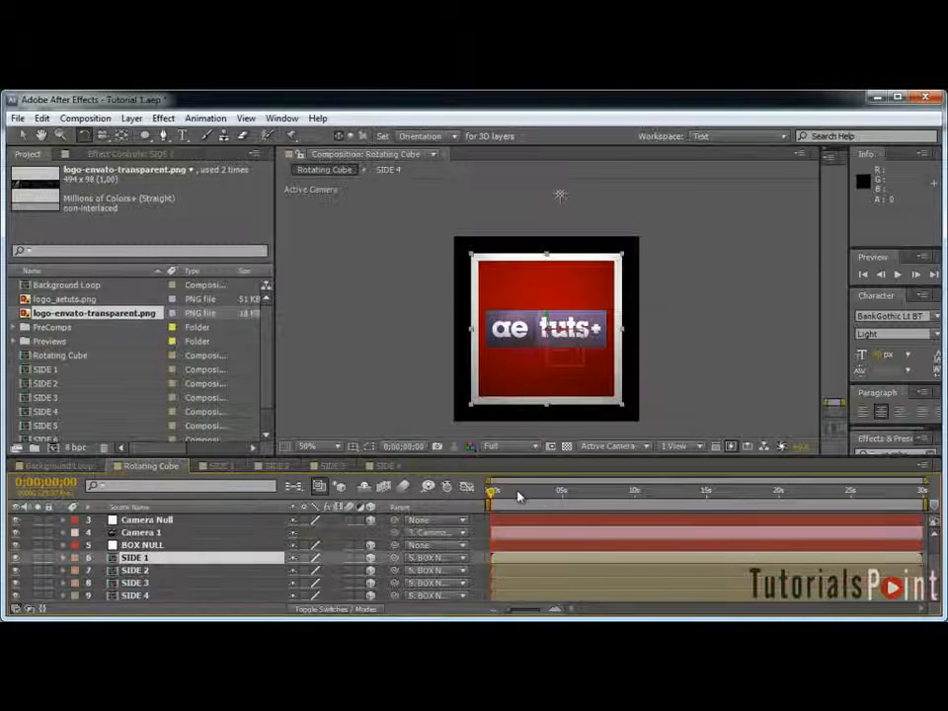
click(139, 545)
key(r)
drag(313, 583, 435, 570)
click(314, 584)
text(0)
key(Return)
click(508, 566)
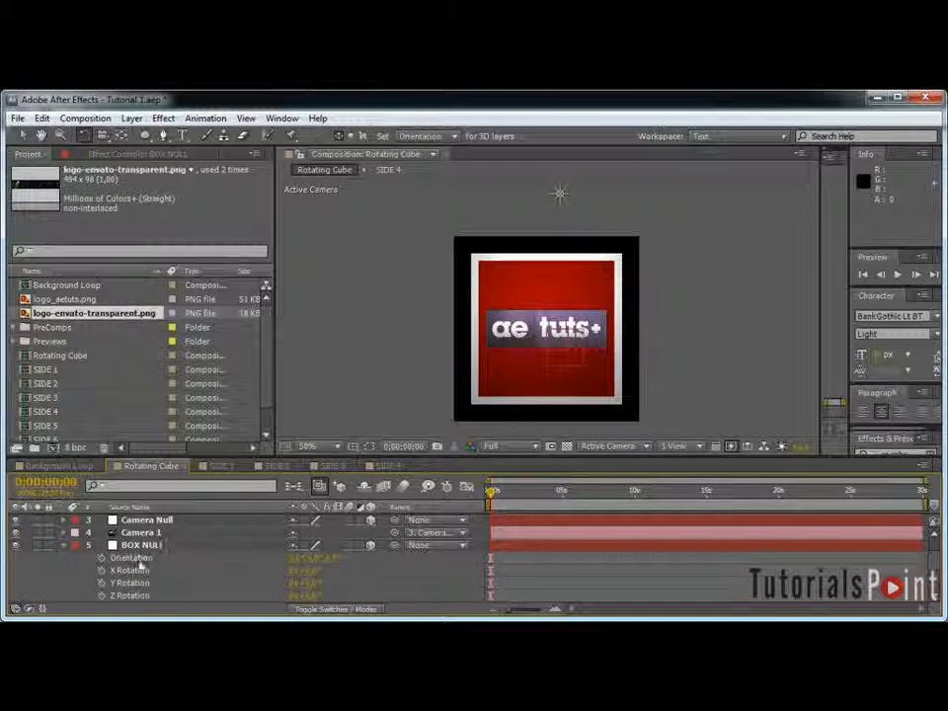
Step: Start keyframing BOX NULL's Y Rotation at 0;00;02;00 and set it to 90° at 0;00;02;20
mouse_move(508, 506)
mouse_down()
mouse_move(524, 501)
mouse_move(519, 494)
mouse_up()
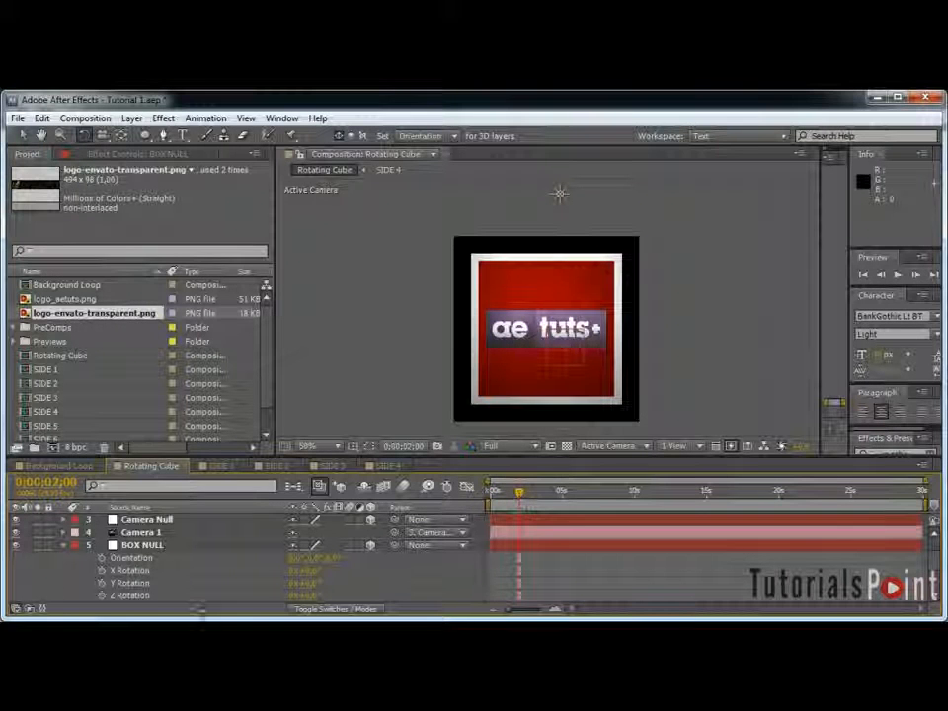
click(100, 583)
key(shift+Page_Down)
key(shift+Page_Down)
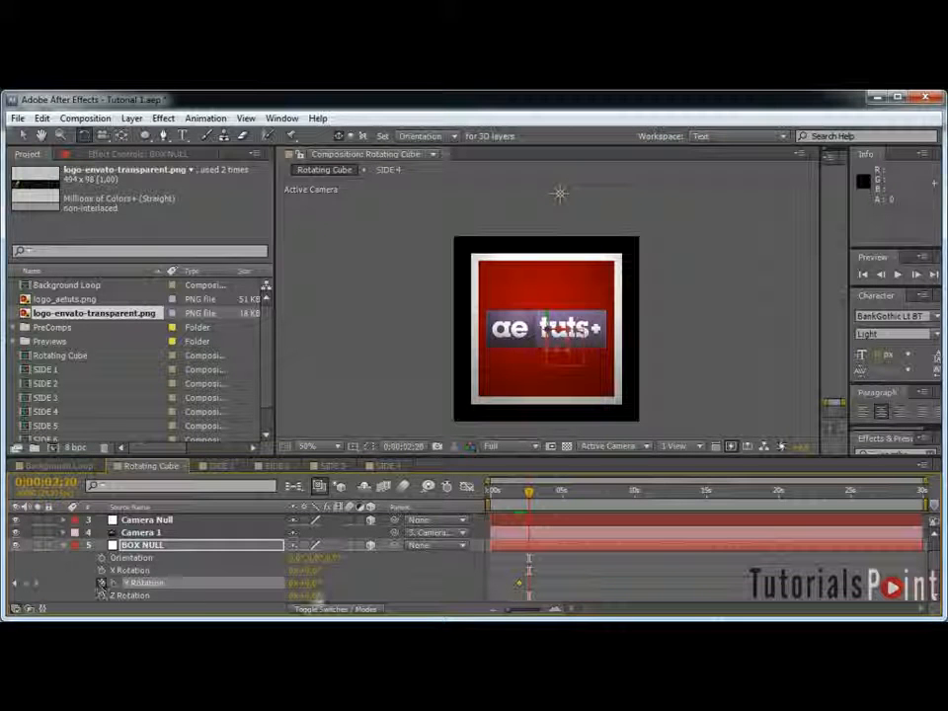
drag(305, 583, 368, 584)
click(305, 583)
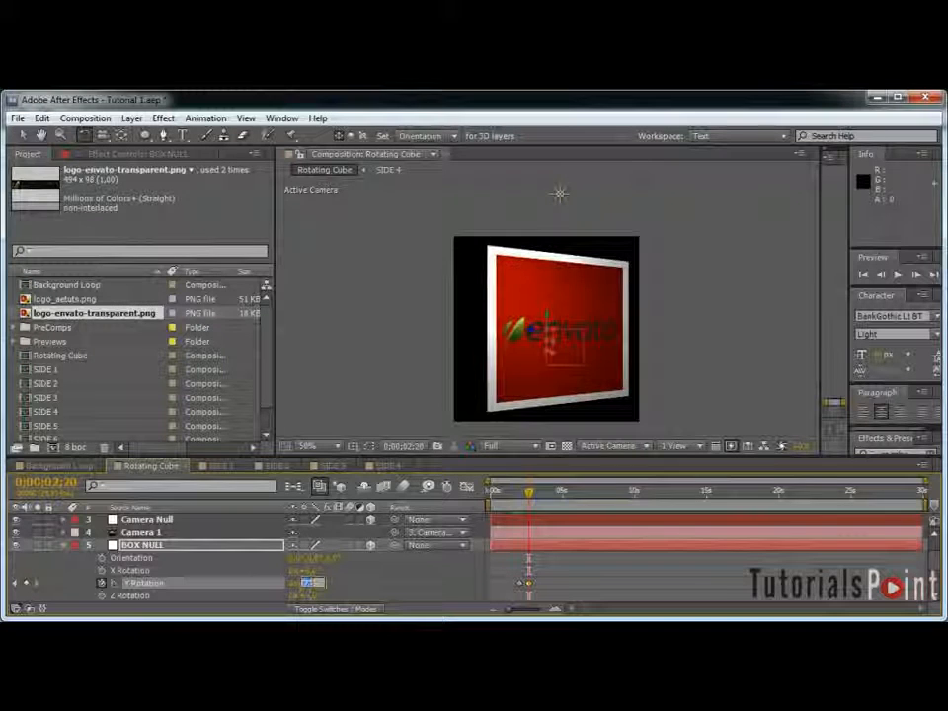
text(0)
key(Return)
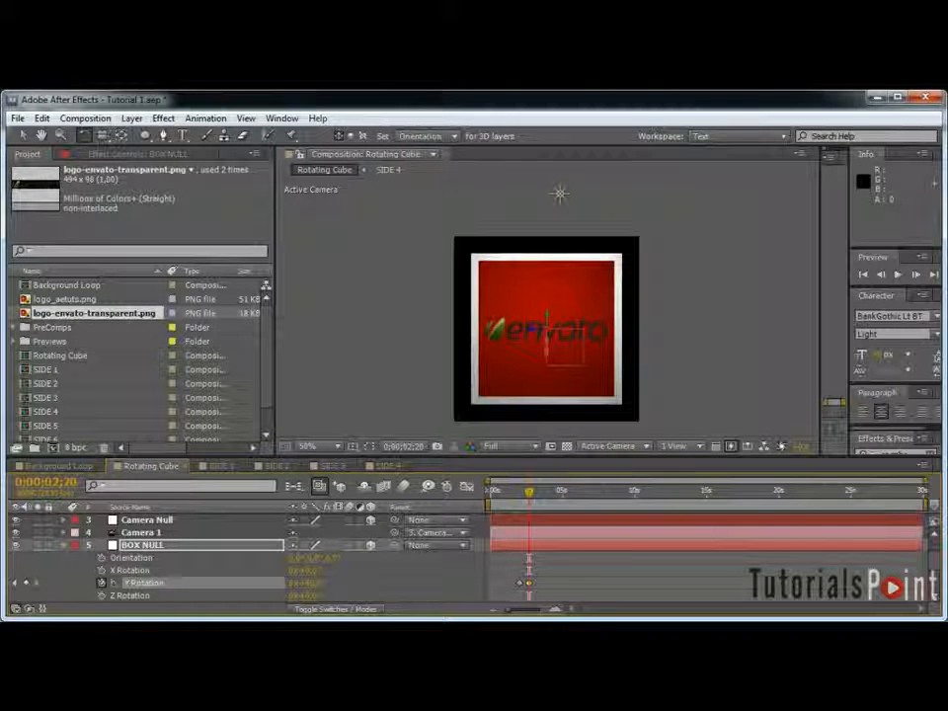
click(633, 576)
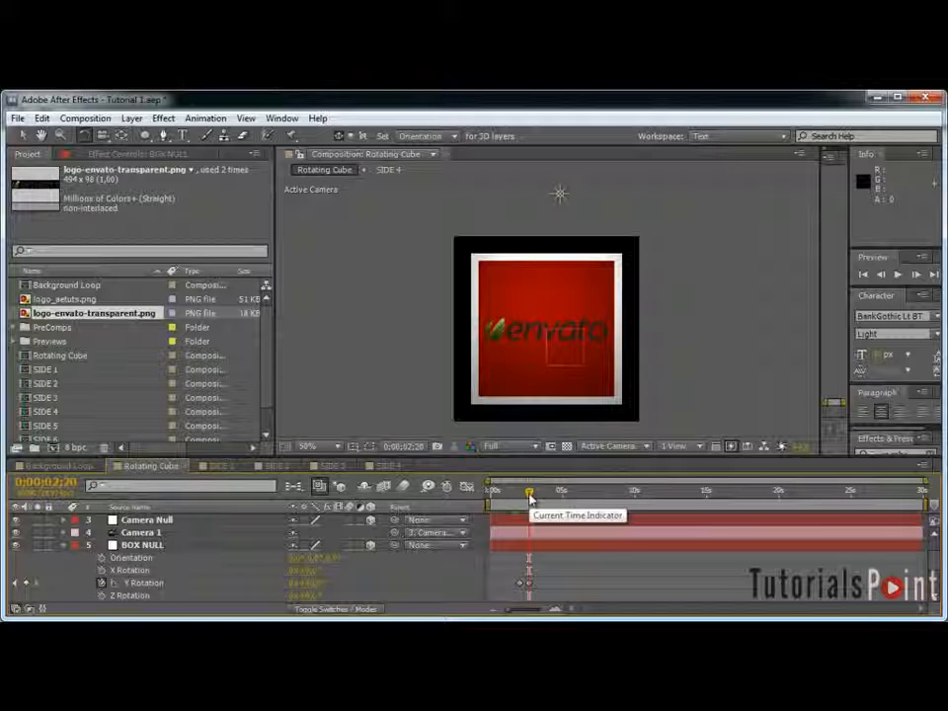
Step: Keyframe BOX NULL's unchanged Y Rotation at 0;00;04;20 and set it to 180° at 0;00;05;10
click(45, 482)
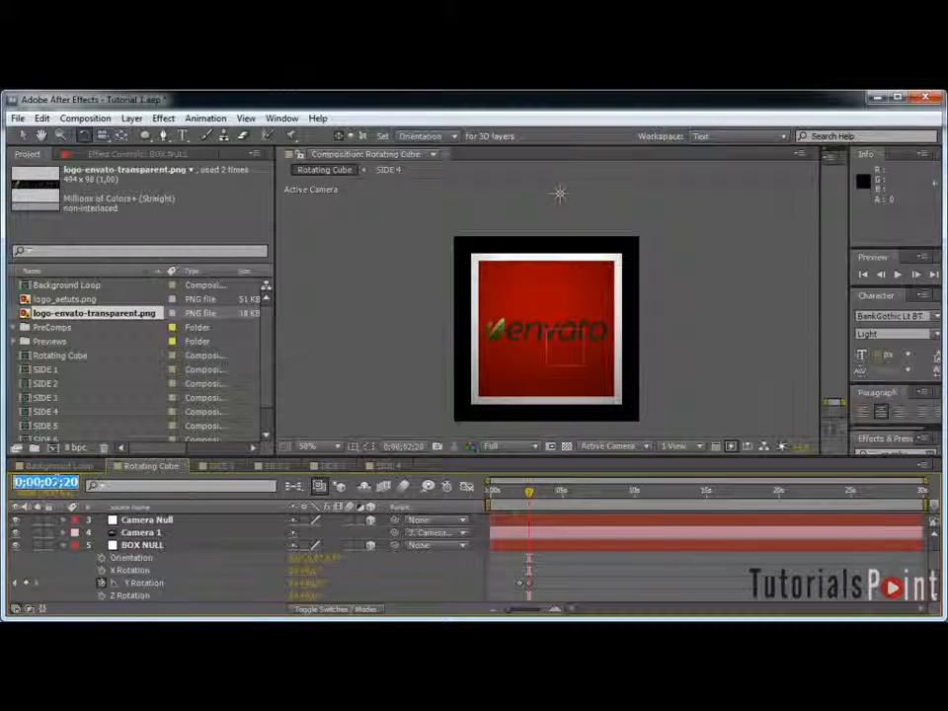
click(51, 482)
text(4)
key(Return)
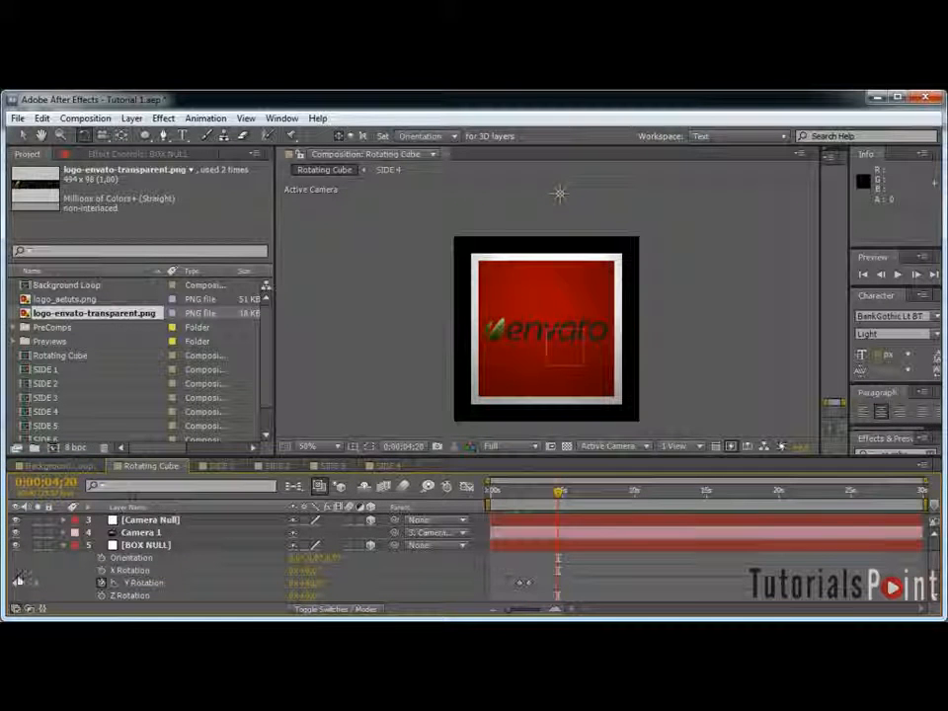
click(27, 583)
key(shift+Page_Down)
key(shift+Page_Down)
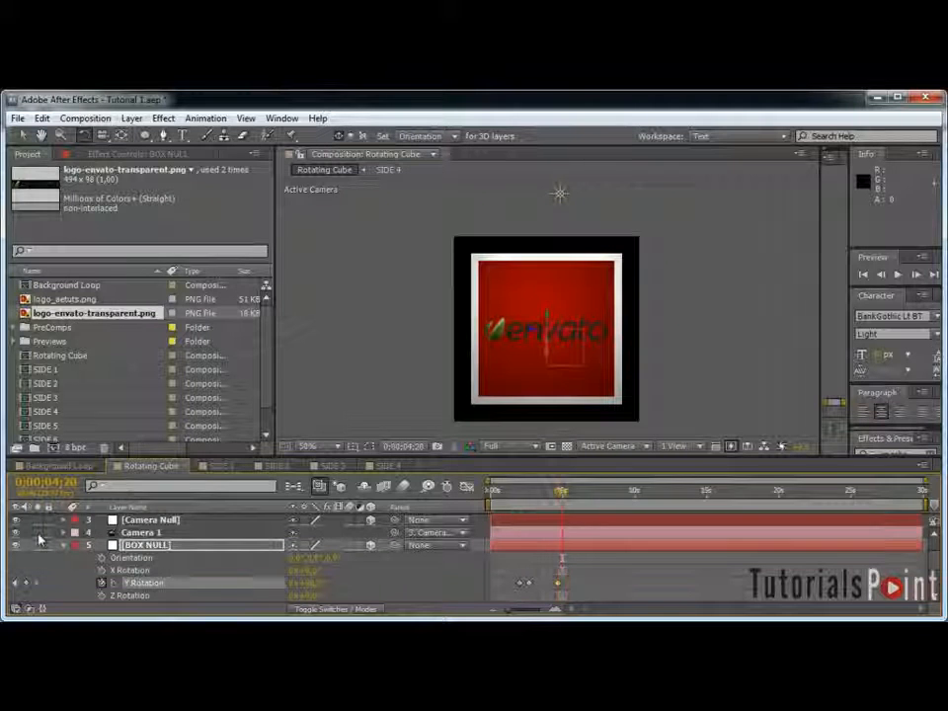
click(308, 583)
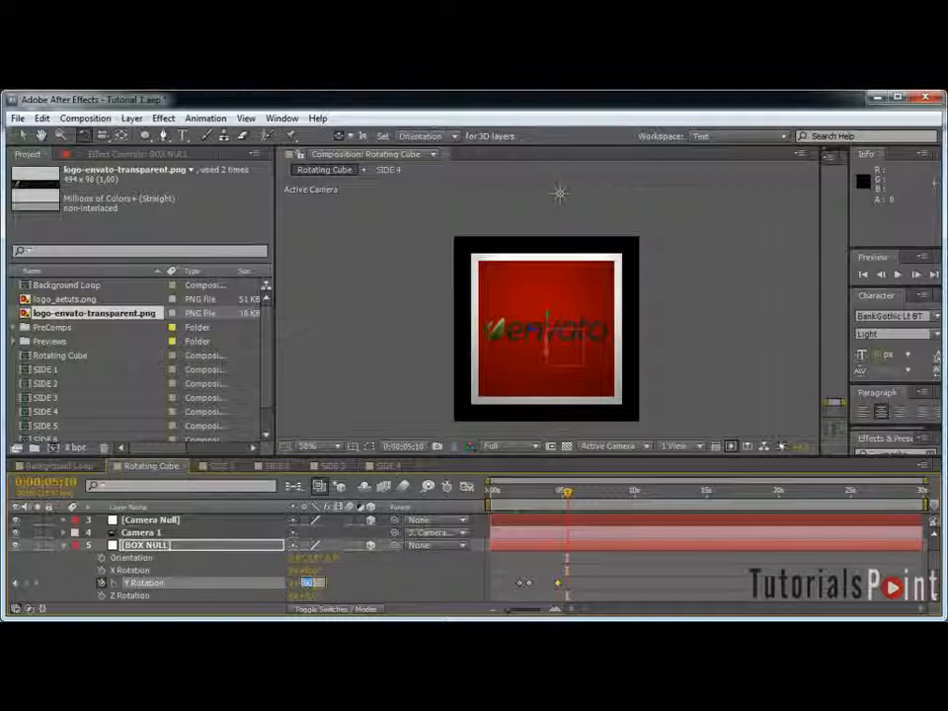
click(338, 573)
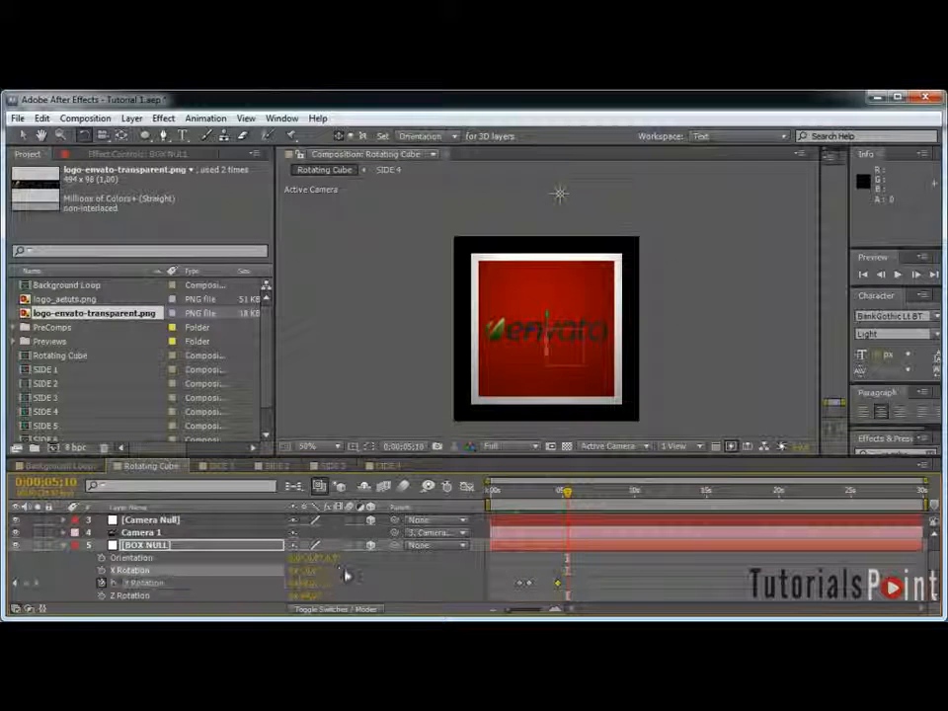
click(313, 583)
text(90)
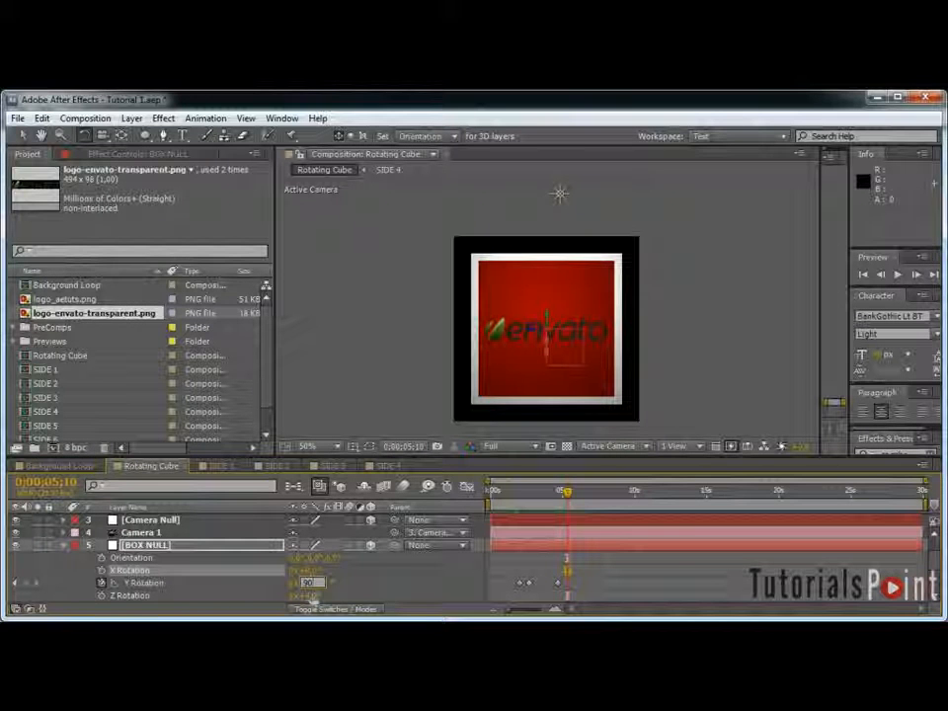
key(Return)
drag(587, 502, 567, 512)
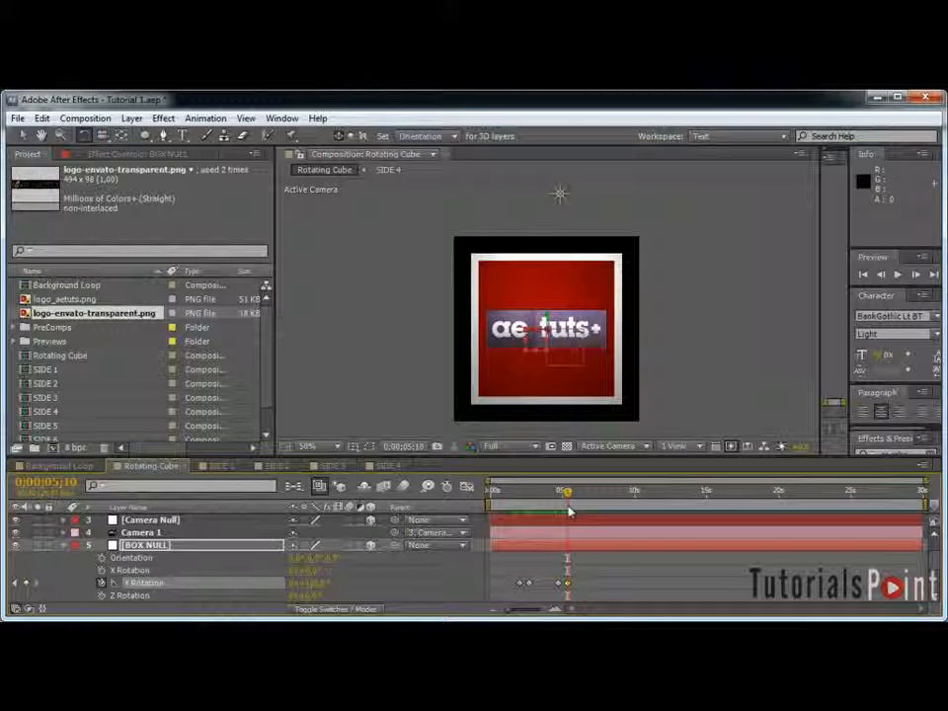
mouse_move(569, 510)
mouse_down()
mouse_move(882, 504)
mouse_move(576, 511)
mouse_up()
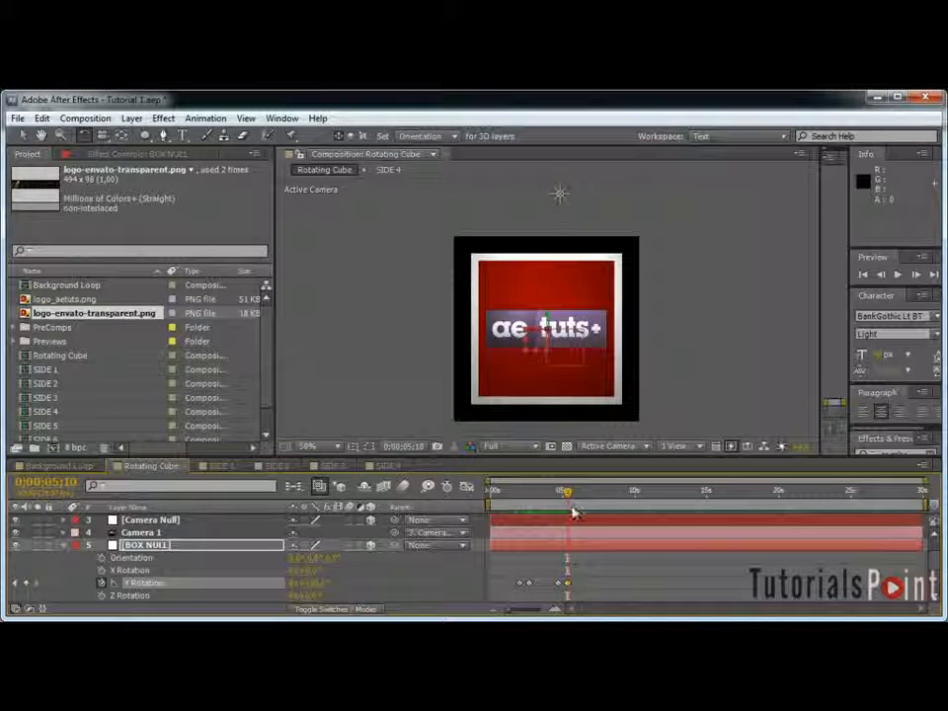
Step: Keyframe BOX NULL's unchanged Y Rotation at 0;00;07;10 and set it to 270° at 0;00;08;00
click(44, 483)
mouse_move(58, 483)
mouse_down()
mouse_move(18, 483)
mouse_move(52, 483)
mouse_up()
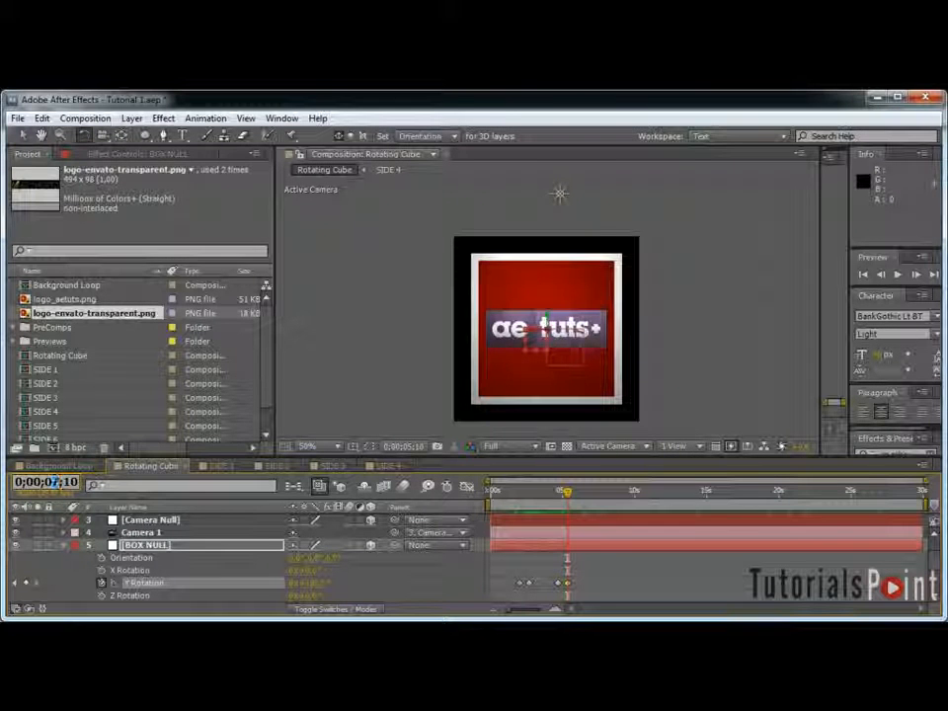
text(7)
key(Return)
click(27, 584)
key(shift+Page_Down)
key(shift+Page_Down)
click(311, 583)
text(180)
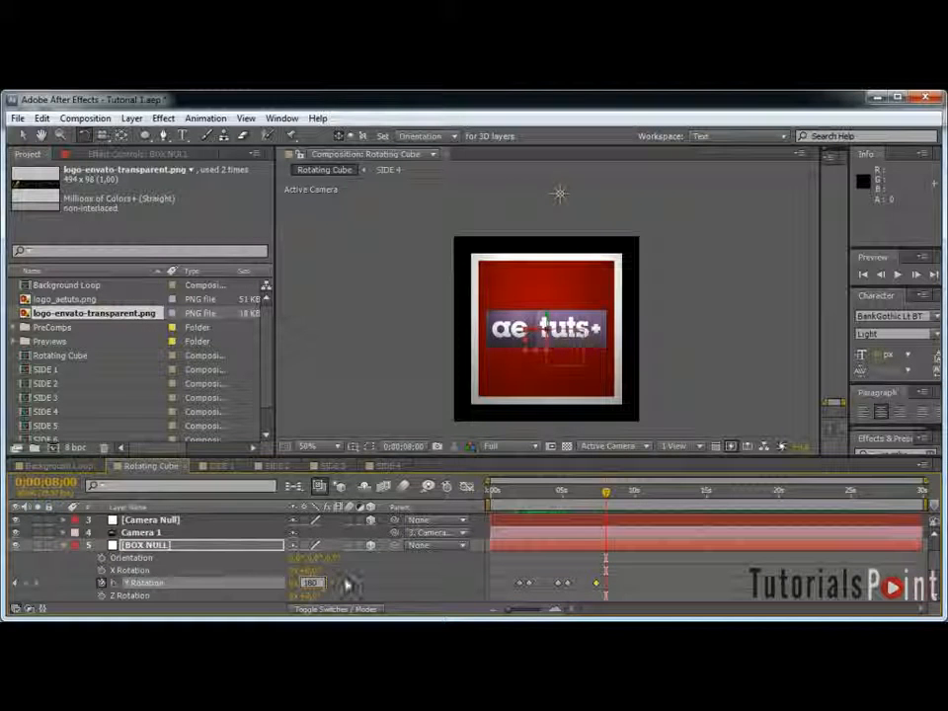
key(Return)
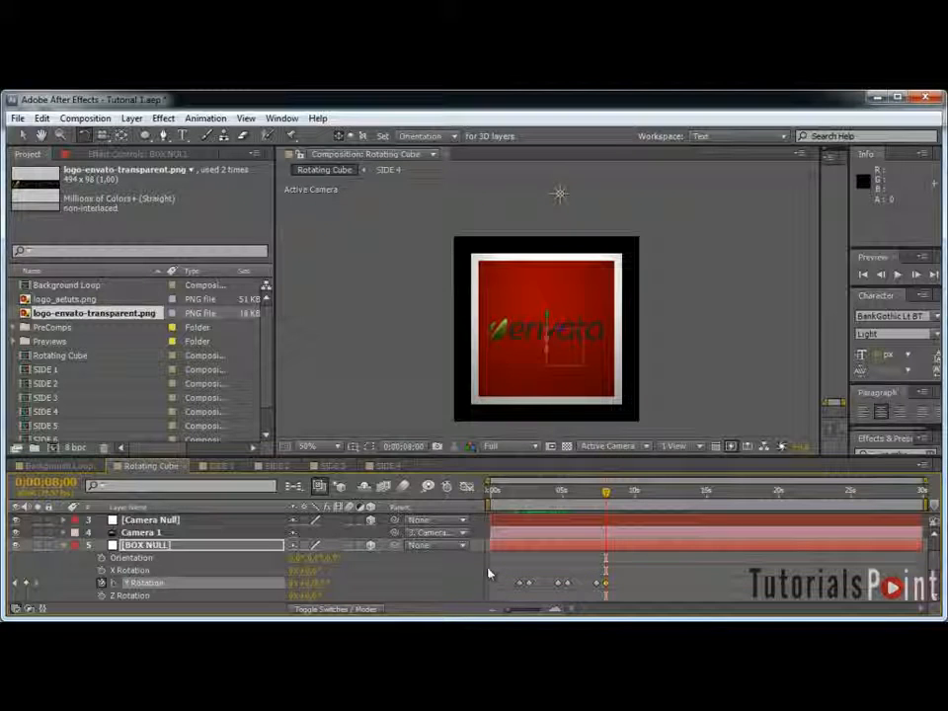
Step: Keyframe BOX NULL's unchanged Y Rotation at 0;00;10;00 and complete one full revolution (1x+0°) at 0;00;10;20
click(44, 482)
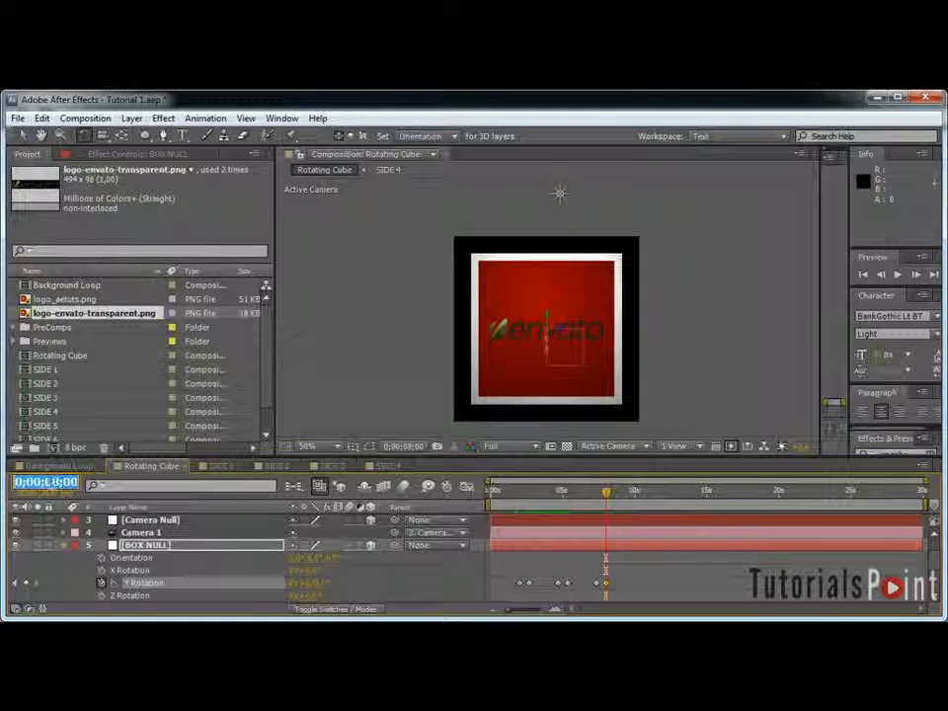
drag(51, 482, 58, 482)
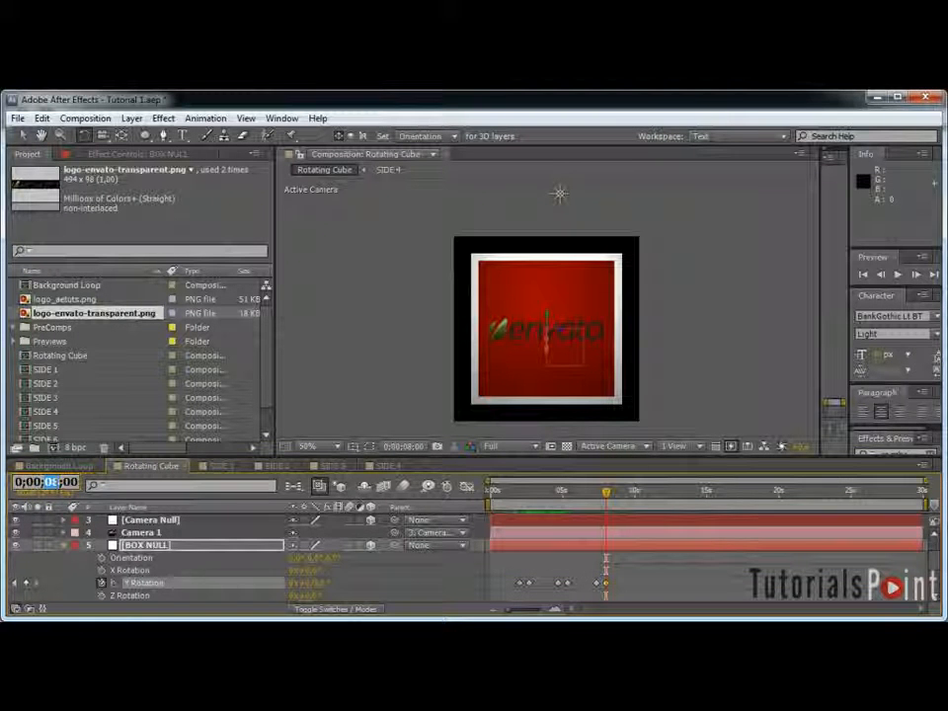
text(10)
key(Return)
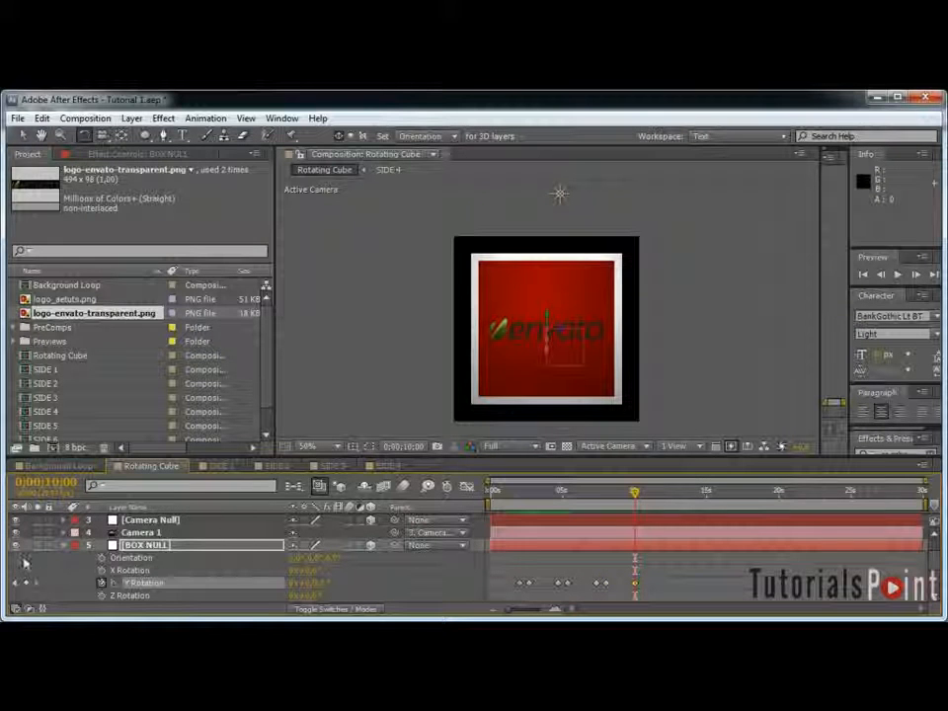
key(shift+Page_Down)
key(shift+Page_Down)
click(318, 583)
text(0)
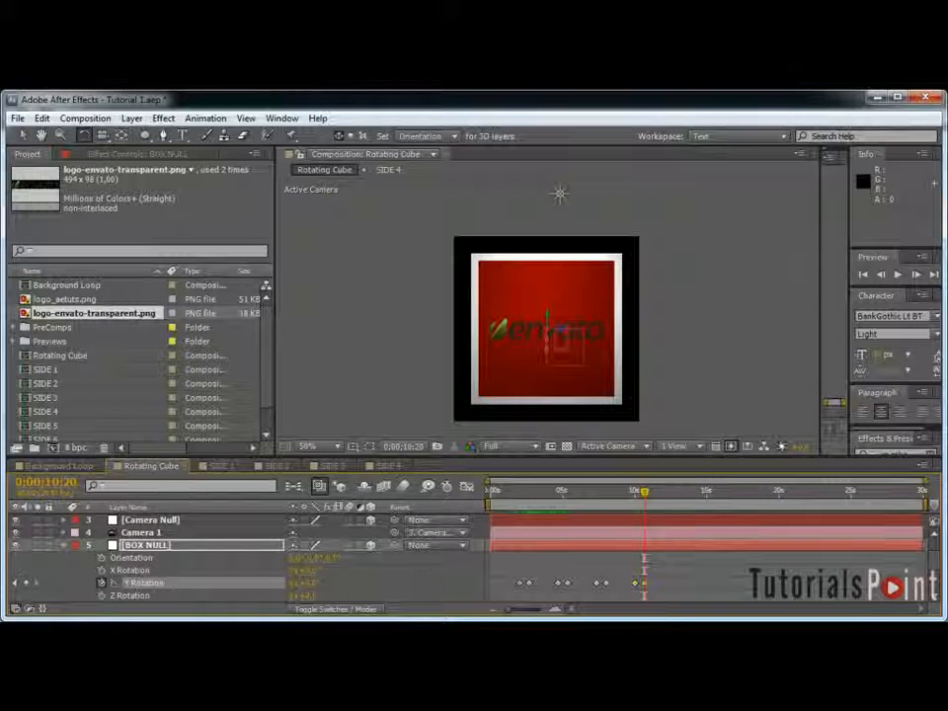
key(Return)
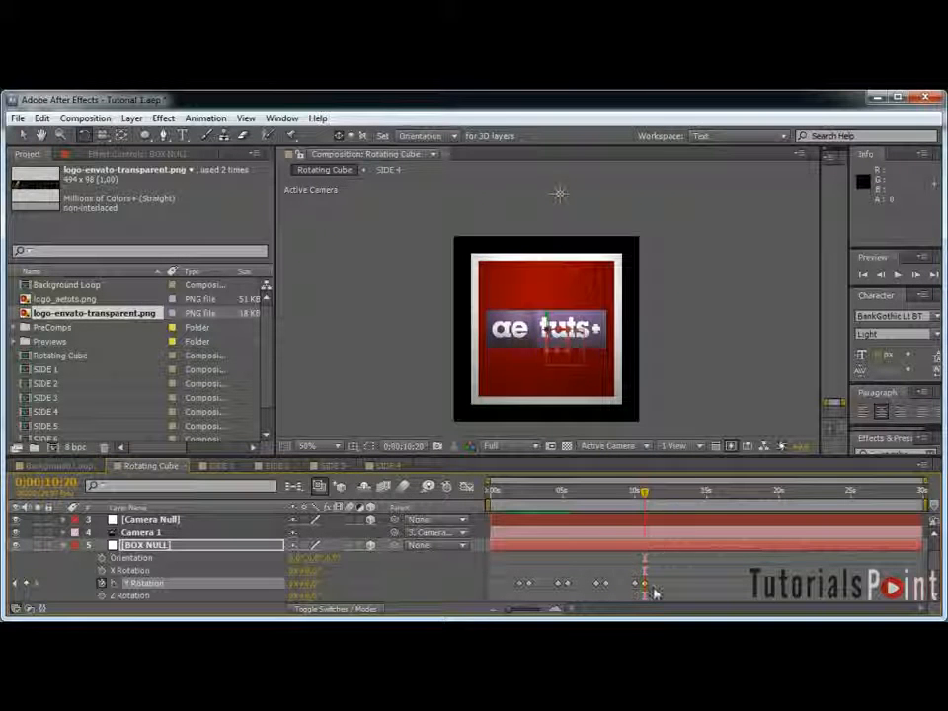
Step: Keyframe BOX NULL's unchanged Y Rotation at 0;00;12;20 and set it to 1x+90° at 0;00;13;10
click(45, 482)
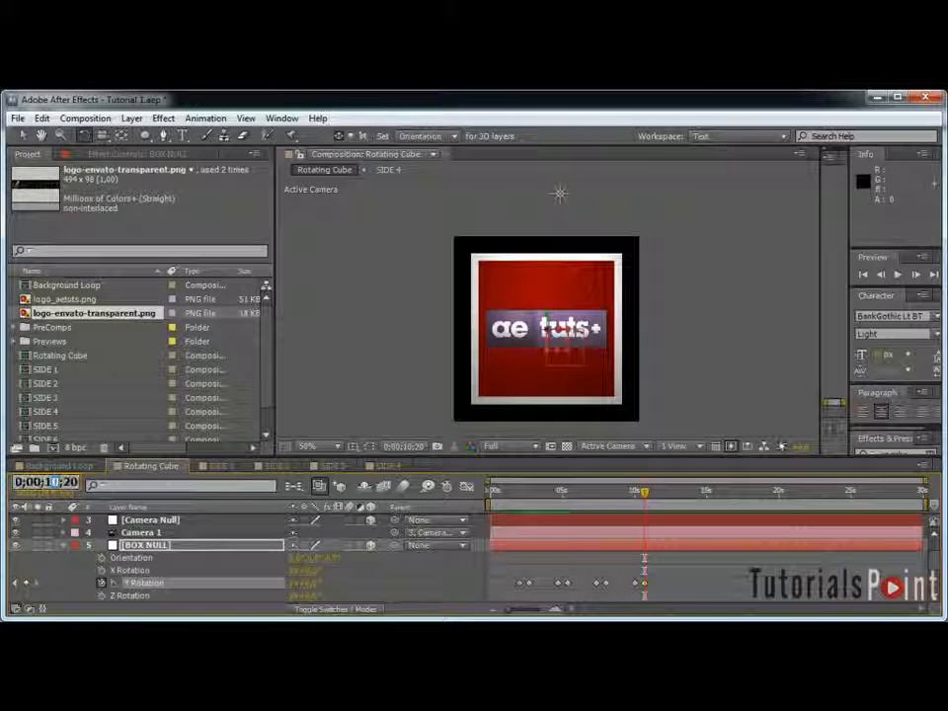
key(Return)
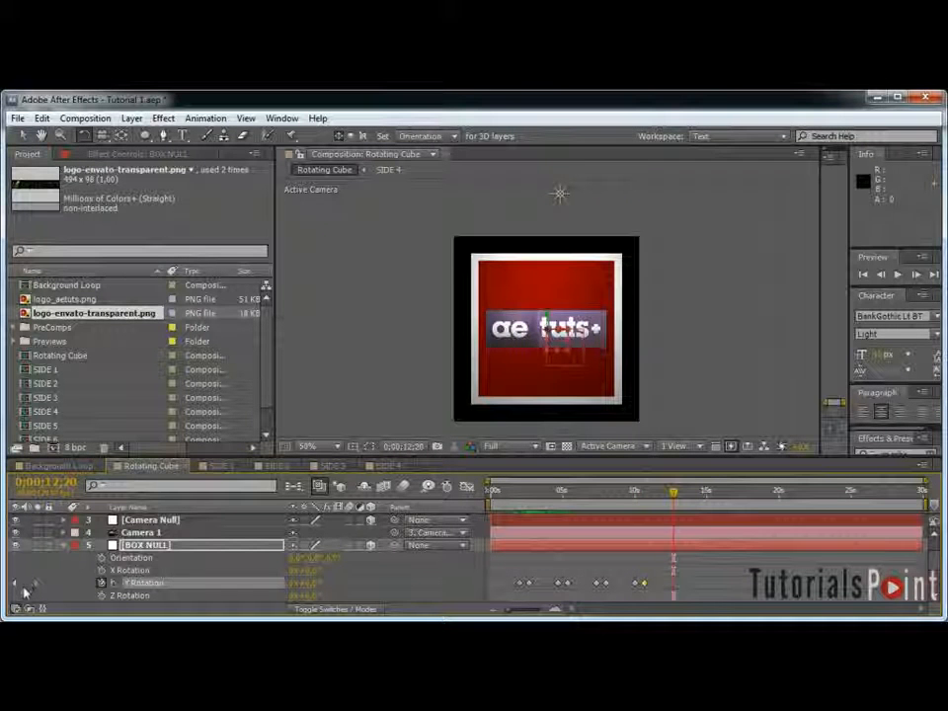
click(26, 583)
key(shift+Page_Down)
key(shift+Page_Down)
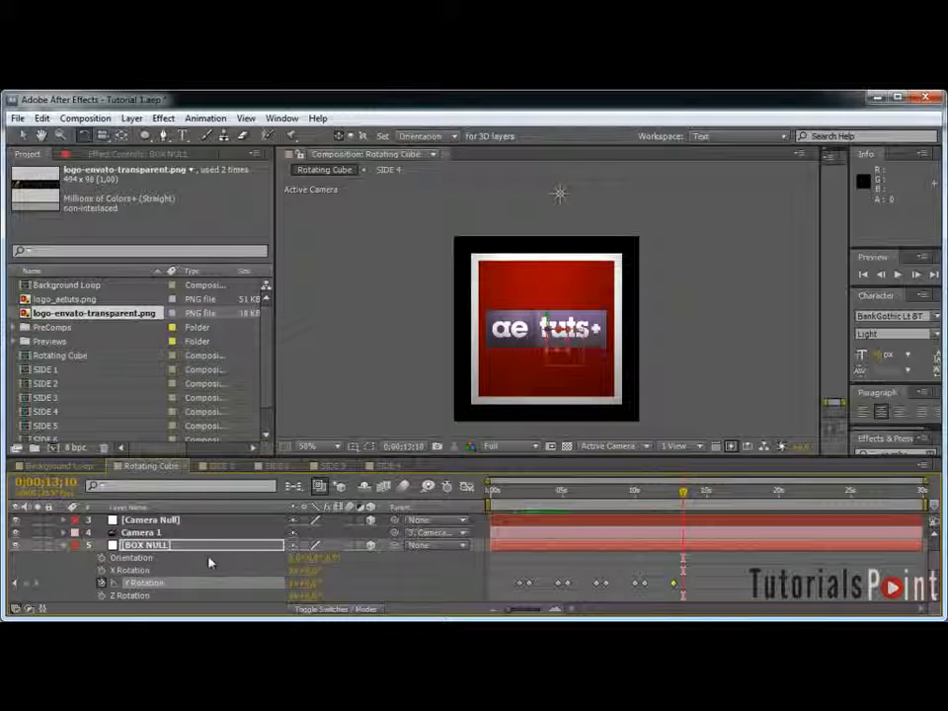
click(304, 583)
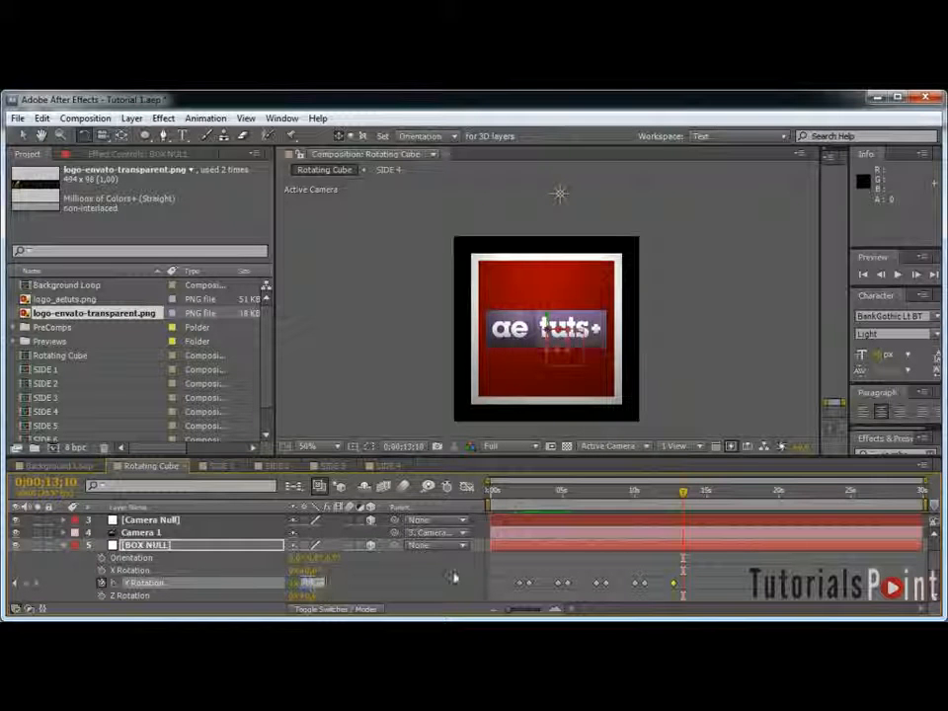
text(90)
key(Return)
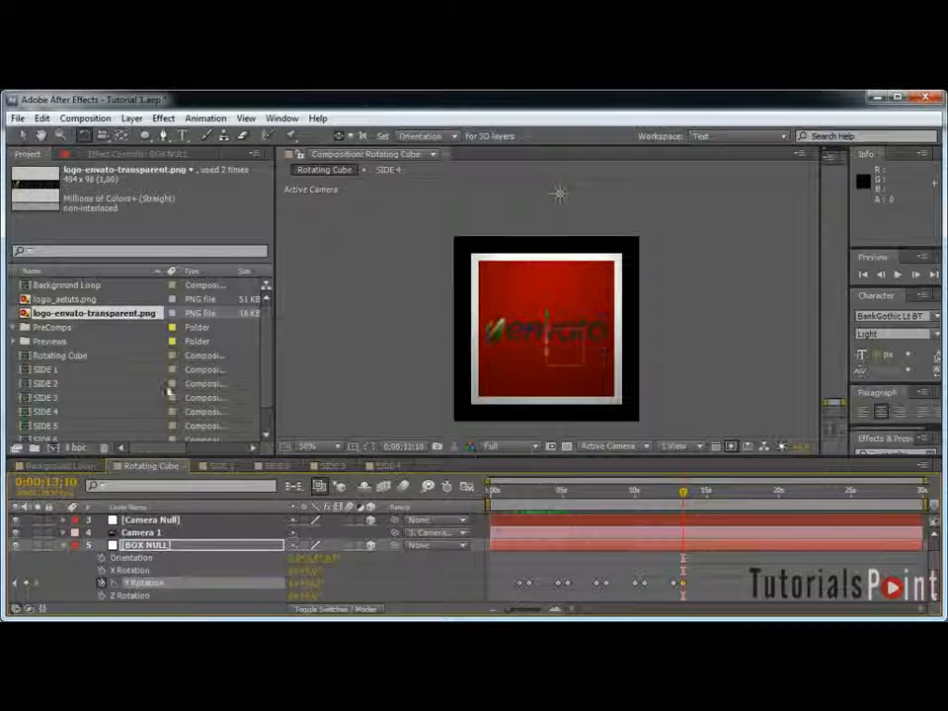
Step: Keyframe BOX NULL's unchanged Y Rotation at 0;00;15;10 and set it to 1x+180° at 0;00;16;00
click(55, 483)
click(55, 483)
drag(58, 483, 53, 483)
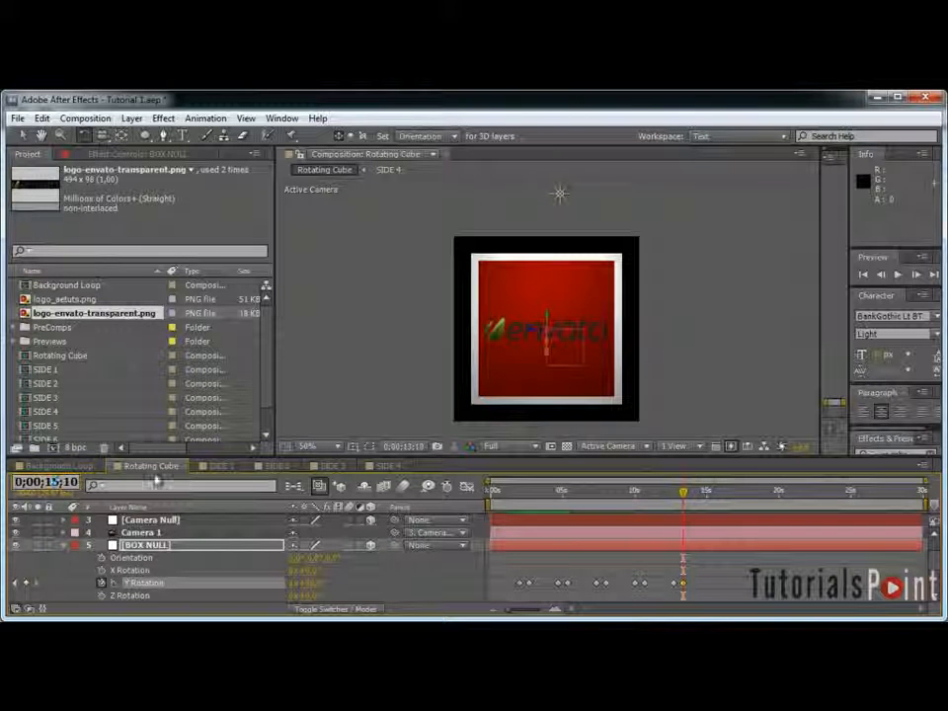
text(5)
key(Return)
click(28, 583)
key(shift+Page_Down)
key(shift+Page_Down)
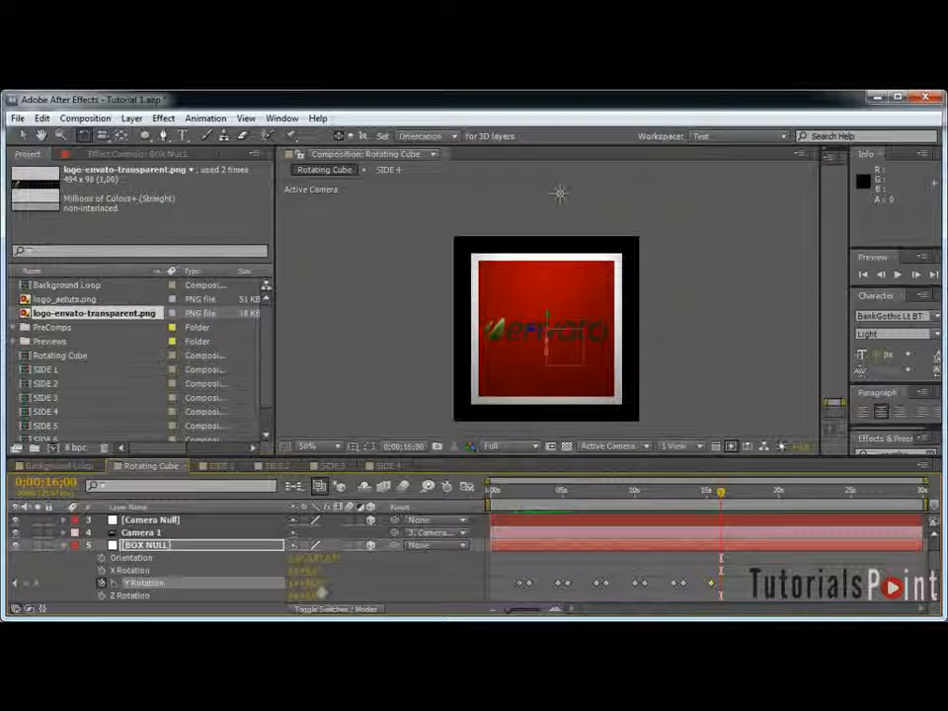
text(90)
key(Return)
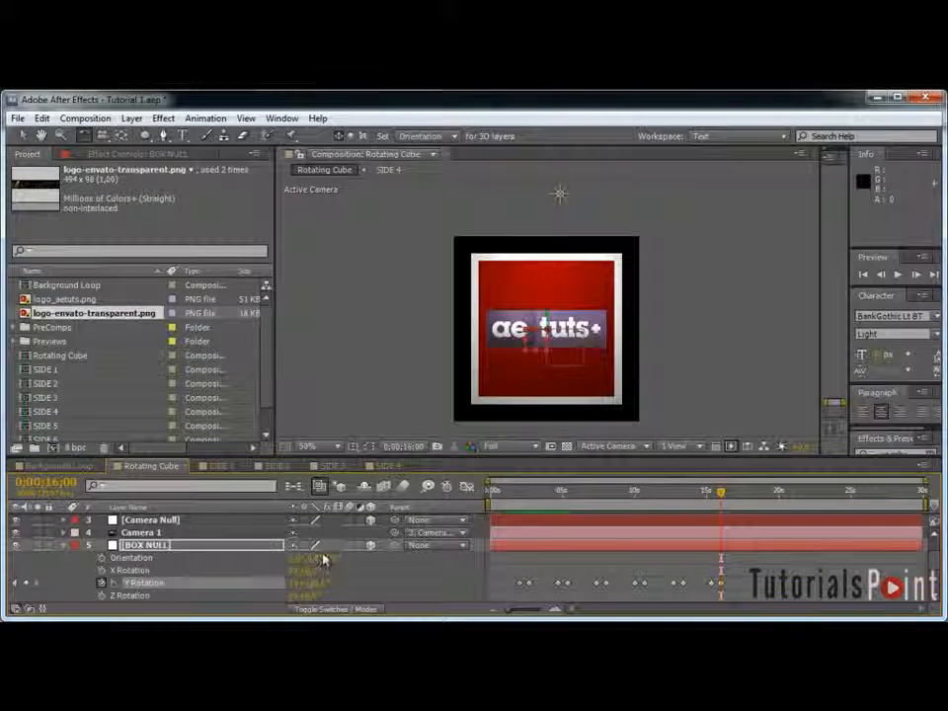
Step: Keyframe BOX NULL's unchanged Y Rotation at 0;00;18;00, set it to 1x+270° at 0;00;18;20, and collapse the layer's properties
click(45, 482)
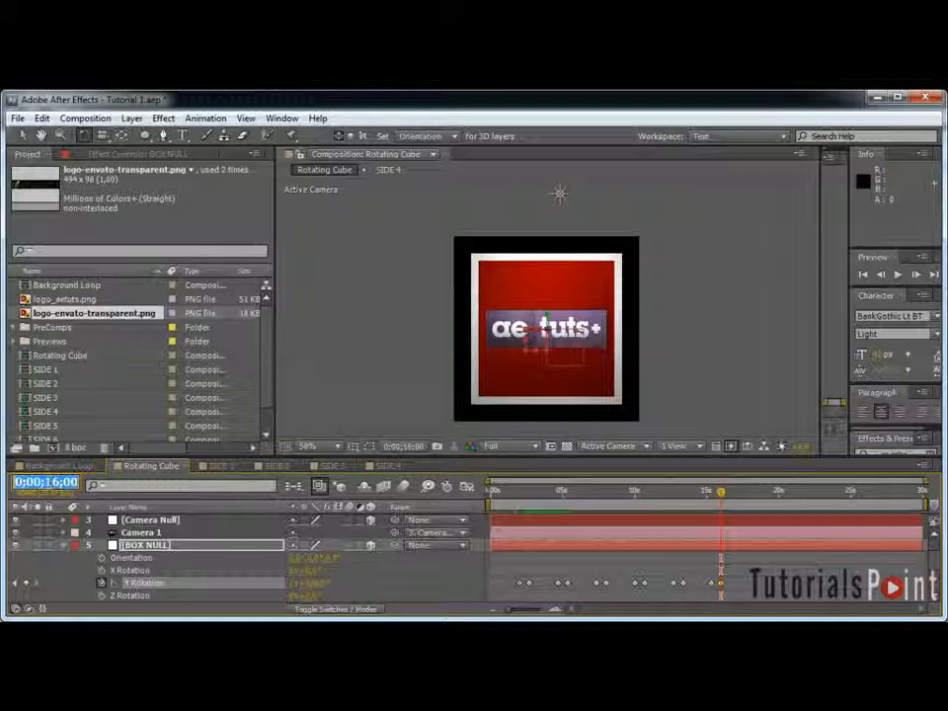
text(8)
key(Return)
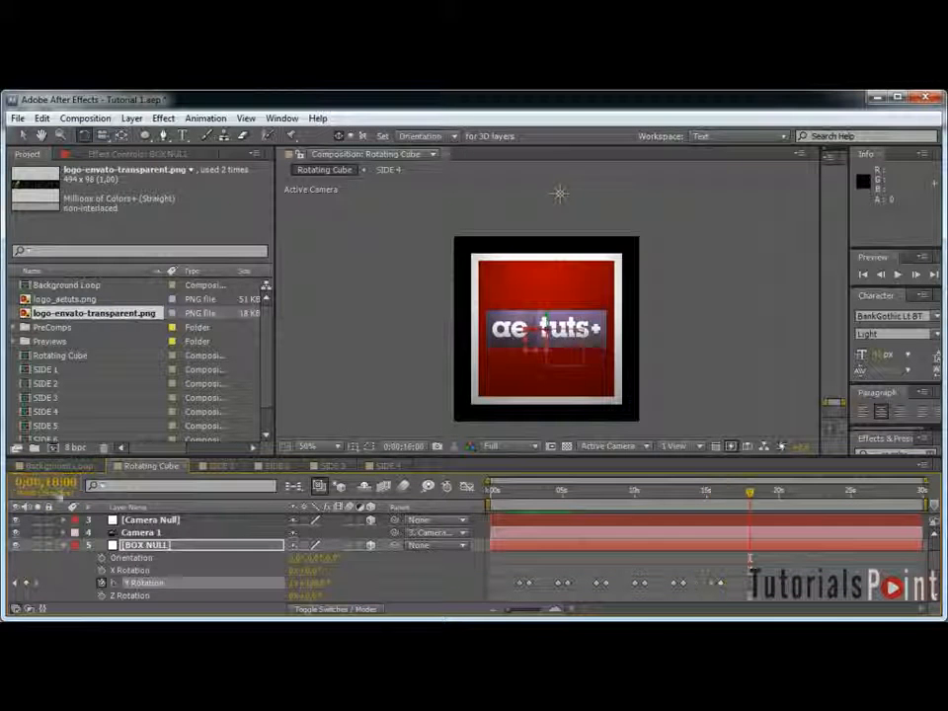
click(27, 582)
key(shift+Page_Down)
key(shift+Page_Down)
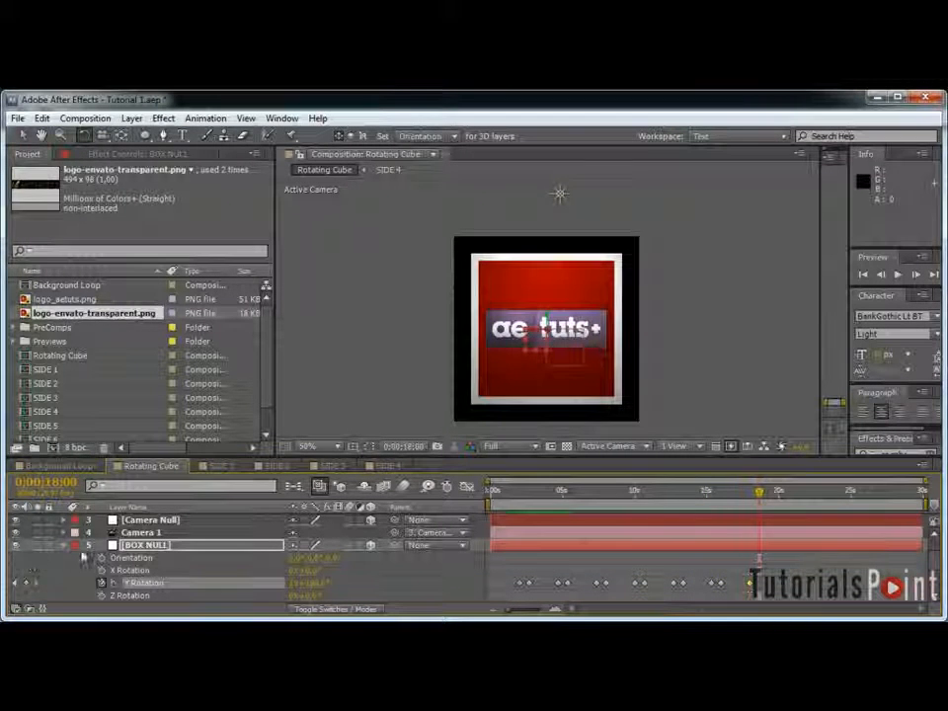
click(308, 583)
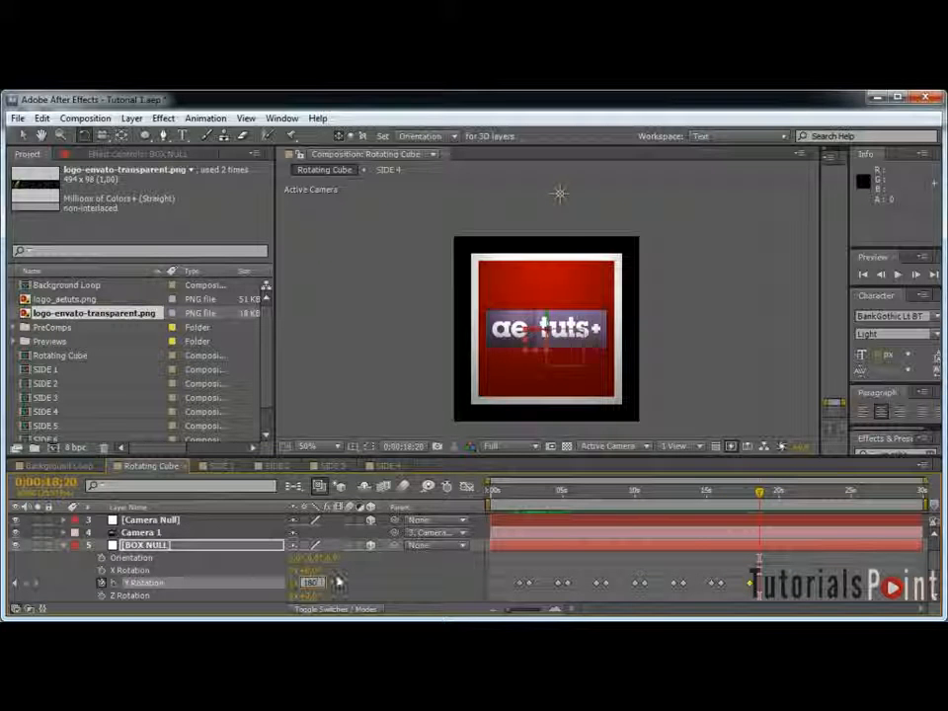
text(270)
key(Return)
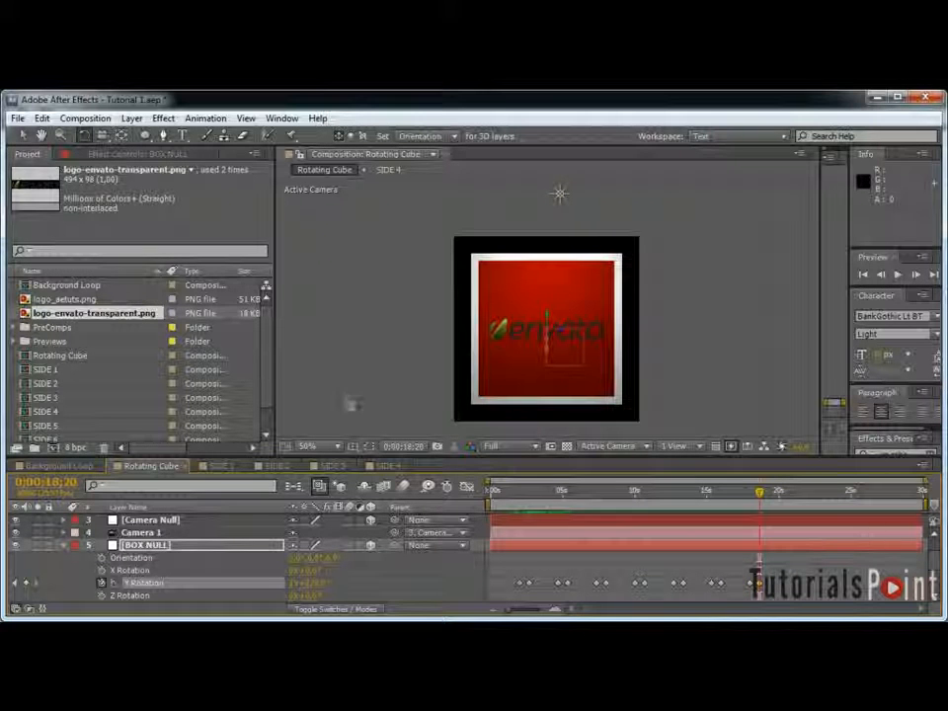
click(63, 546)
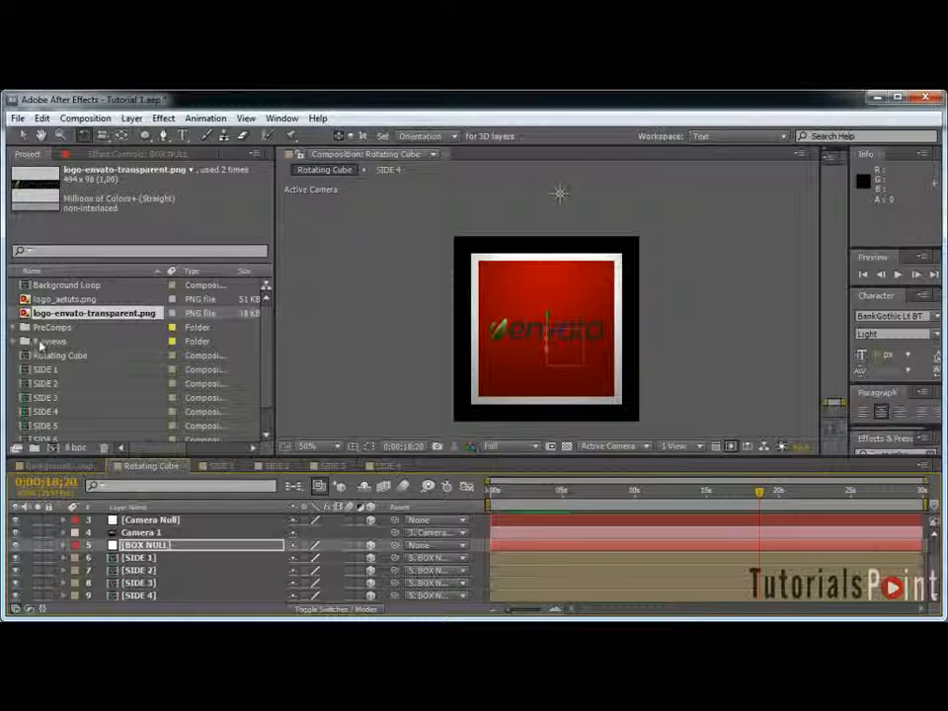
Step: Group the SIDE 1 through SIDE 6 compositions into a new project folder named "Rotating Cube Element"
drag(169, 459, 168, 481)
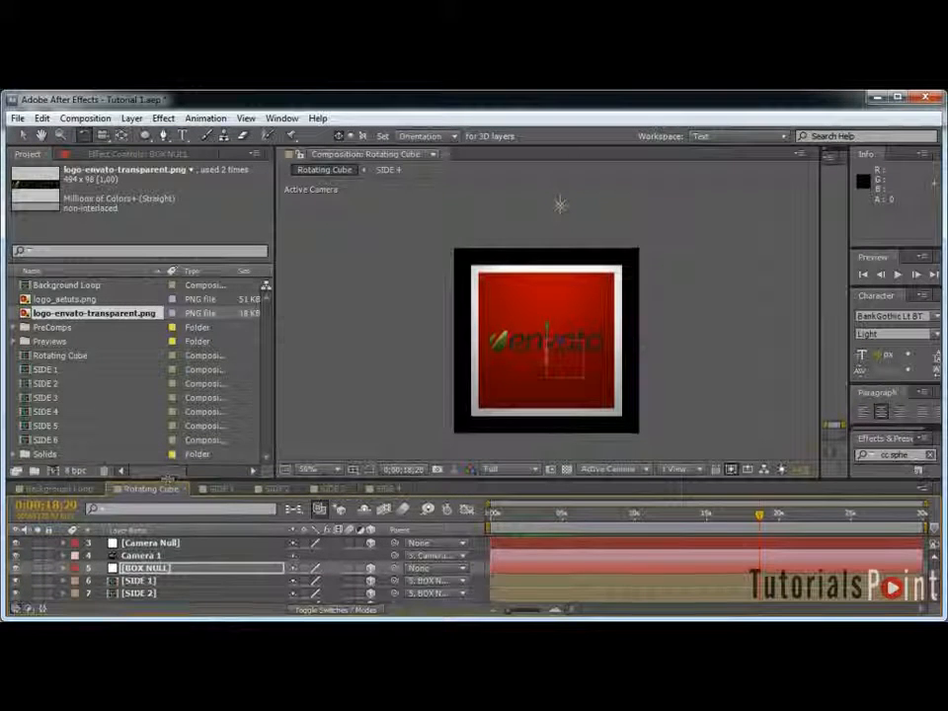
click(44, 440)
shift+click(45, 370)
drag(46, 385, 36, 471)
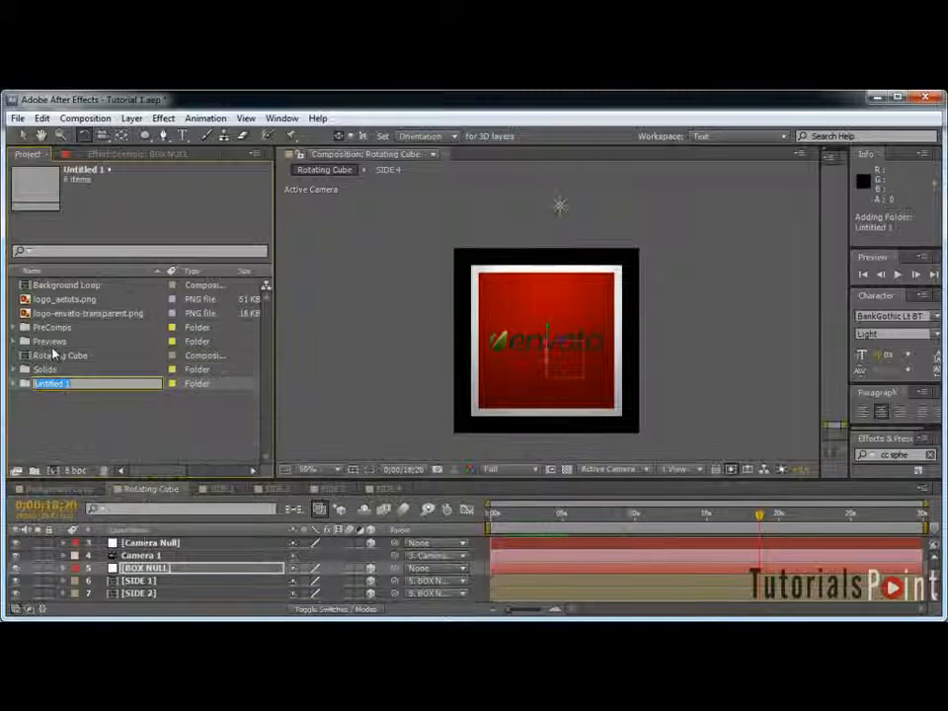
text(Rotating Cube Element)
key(Return)
Step: Move the Rotating Cube composition into the Rotating Cube Element folder
drag(91, 358, 74, 368)
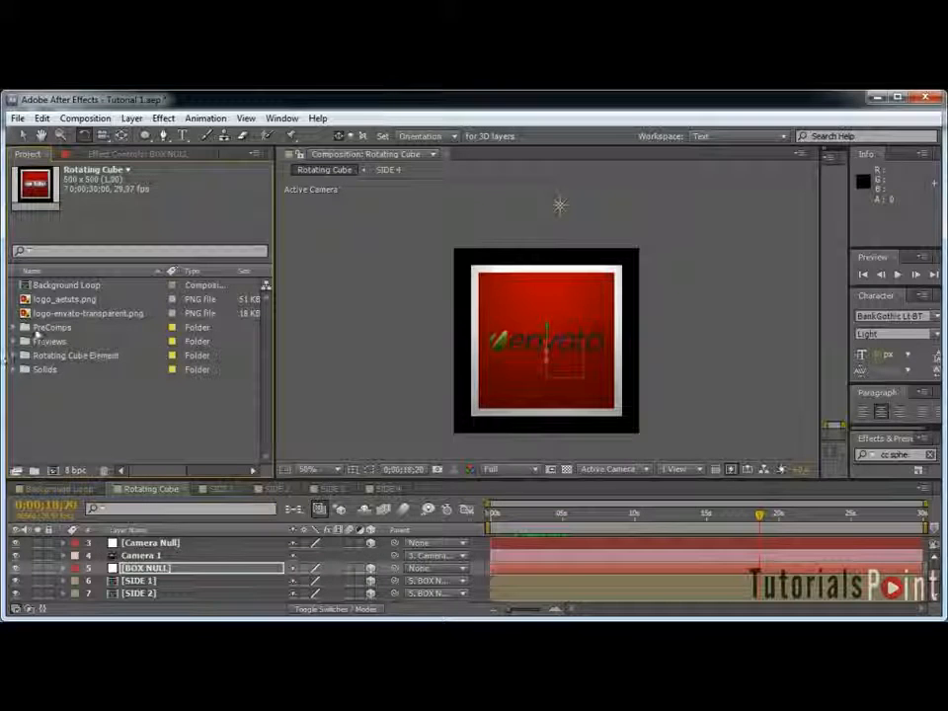
click(64, 286)
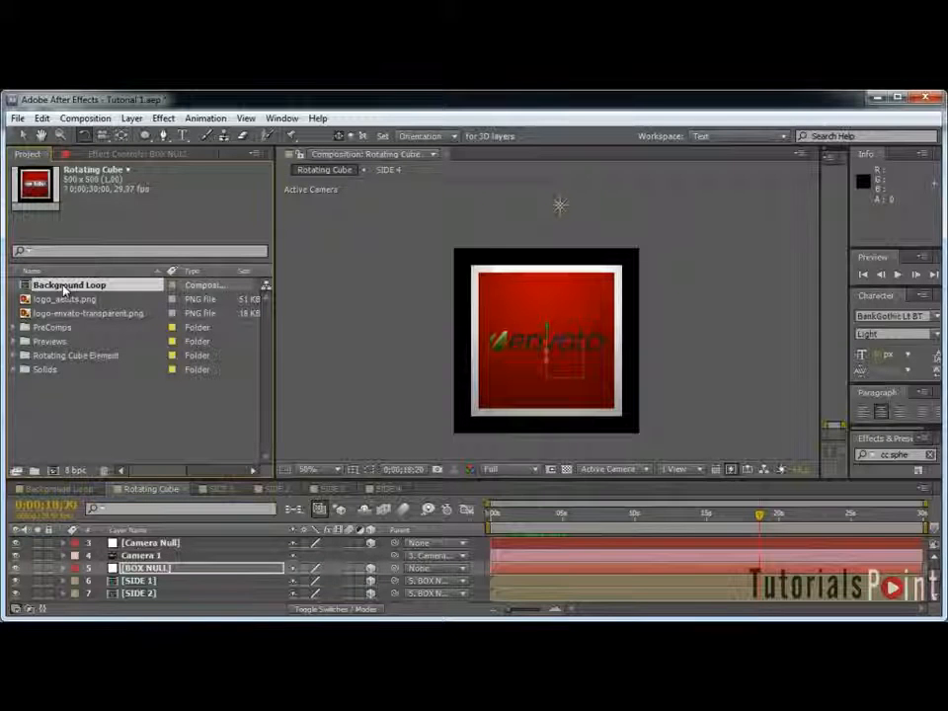
drag(63, 285, 58, 288)
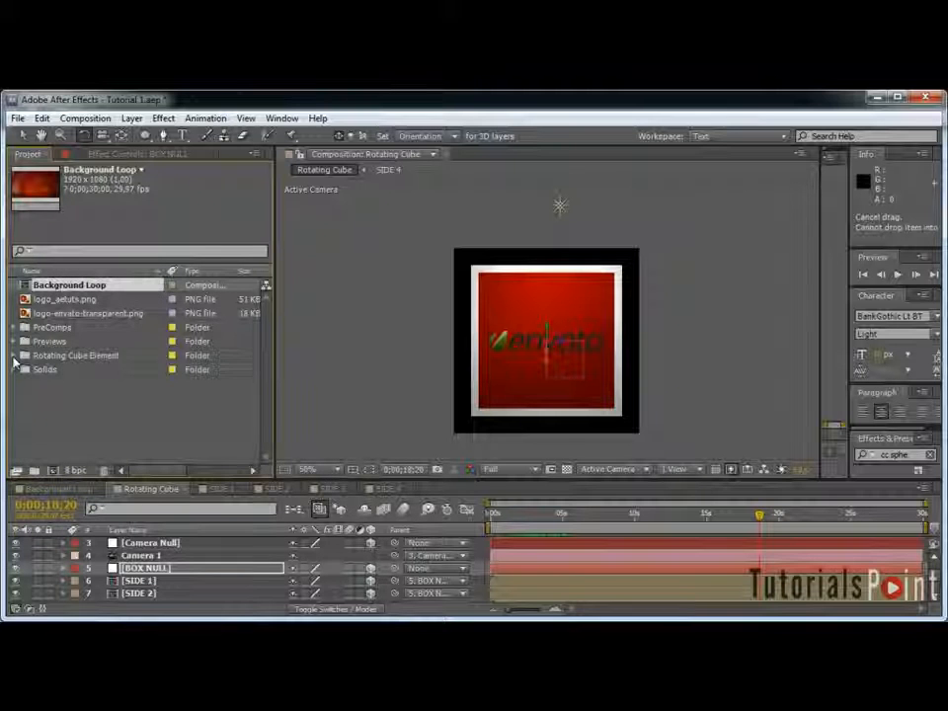
Step: Take the Rotating Cube composition back out of the Rotating Cube Element folder to the project's top level and collapse the folder
click(24, 355)
scroll(74, 390, down, 1)
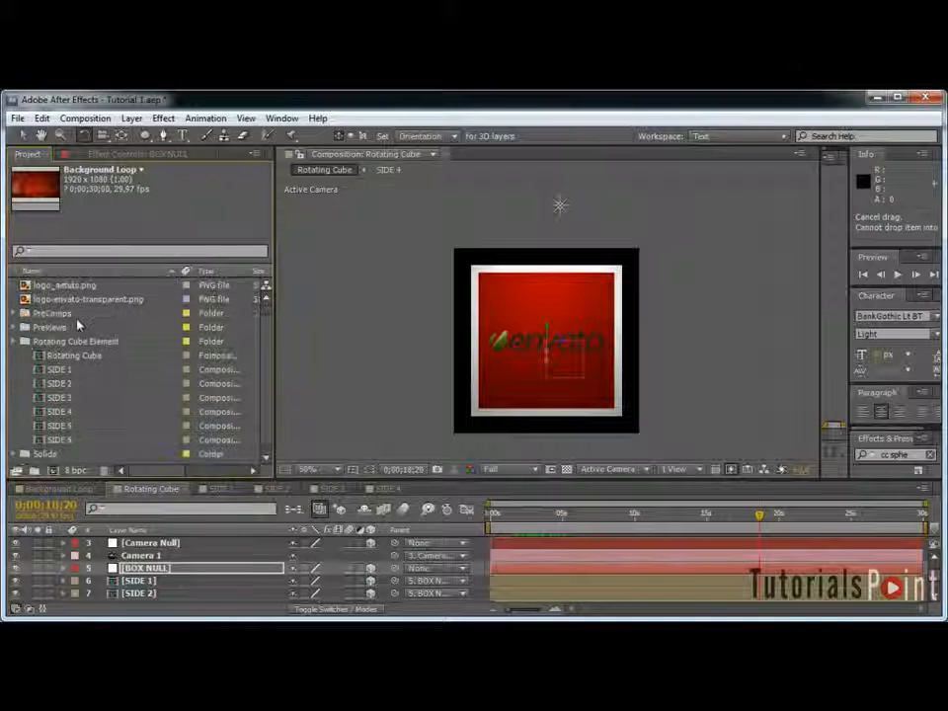
key(grave)
drag(74, 369, 97, 523)
click(14, 370)
key(grave)
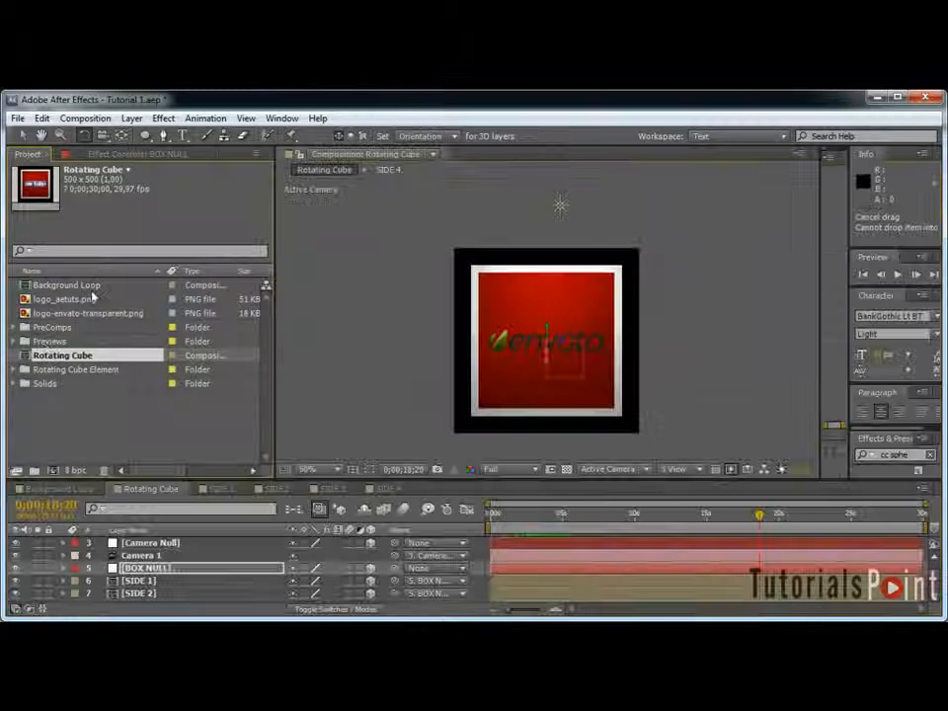
Step: Group logo_aetuts.png and logo-envato-transparent.png into a new project folder named "Assets"
click(82, 314)
ctrl+click(70, 300)
drag(70, 302, 41, 471)
text(Assets)
key(Return)
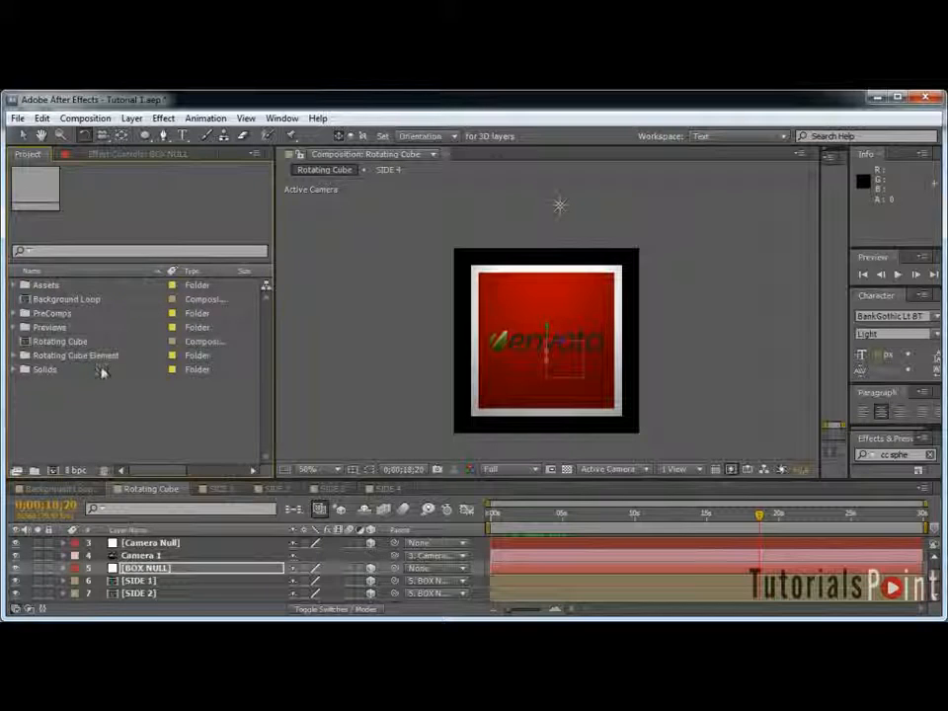
Step: Group the Background Loop and Rotating Cube compositions into a new project folder named "Main Comps"
click(69, 342)
ctrl+click(67, 299)
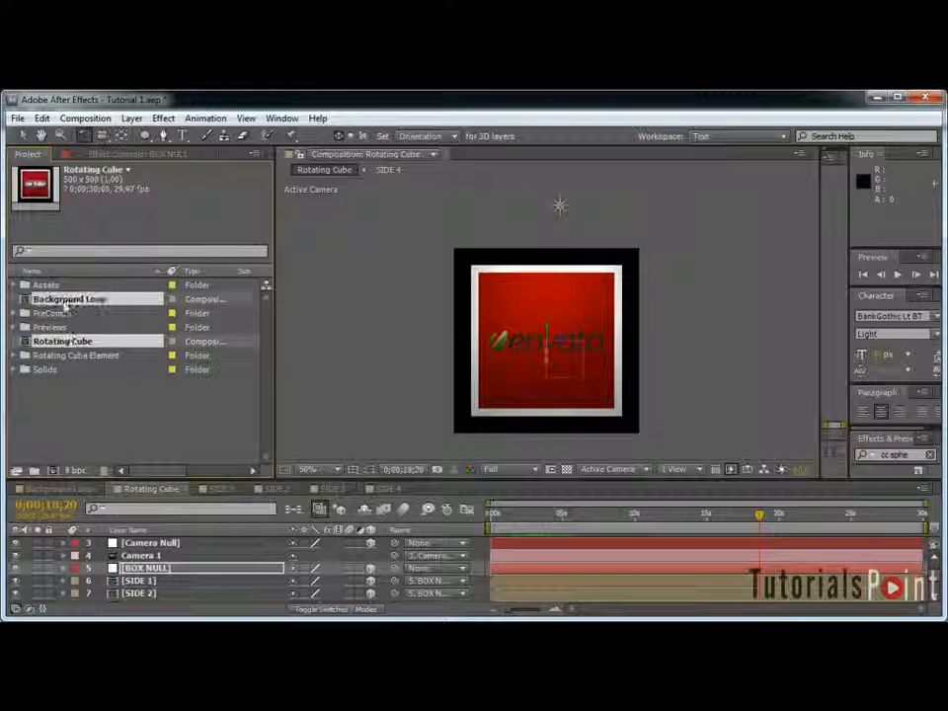
drag(69, 342, 33, 471)
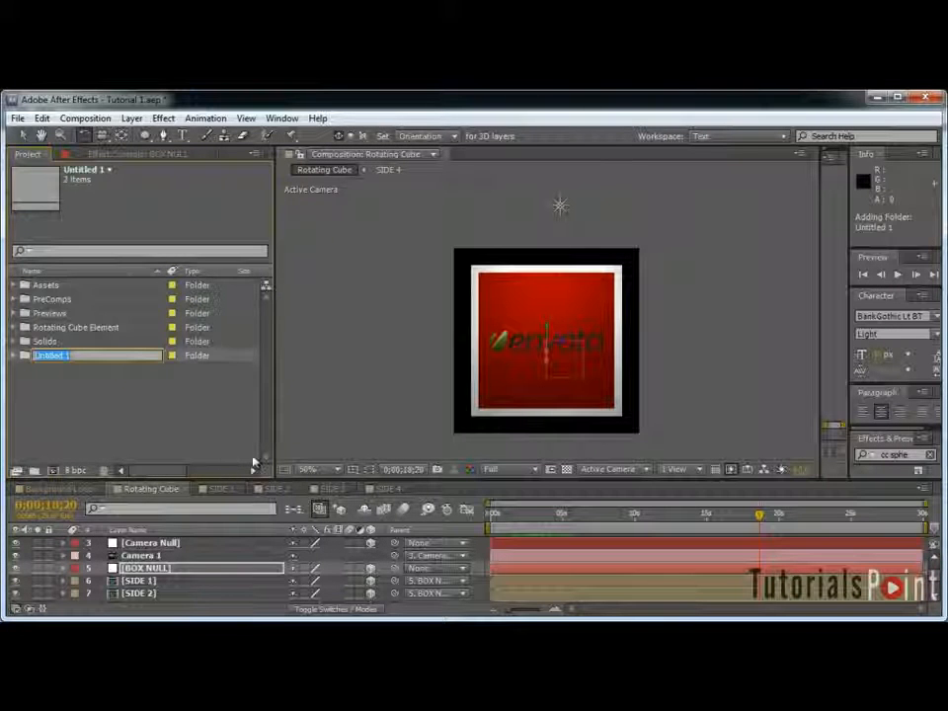
text(Main Comps)
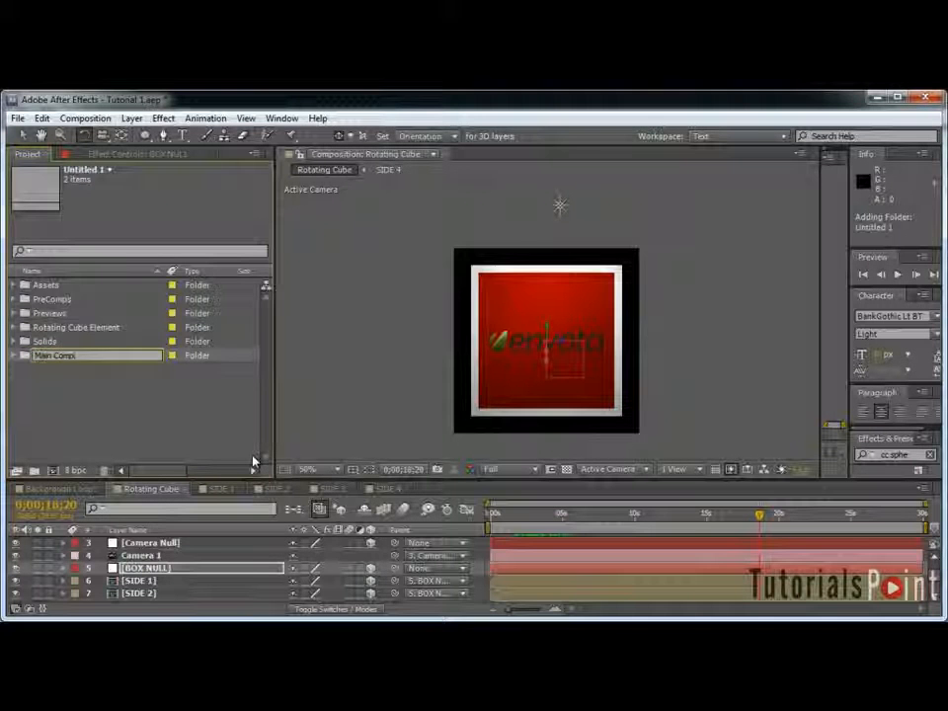
key(Return)
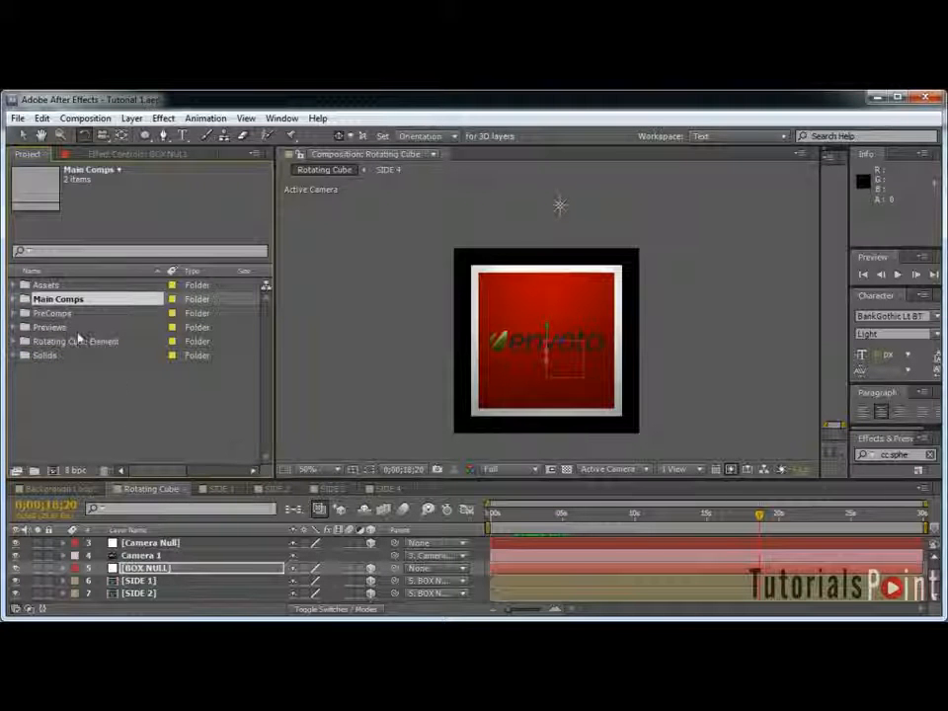
Step: Rename the Main Comps folder as "01 Main Comps" so it sorts first in the project
key(Return)
key(Home)
text(01)
key(Return)
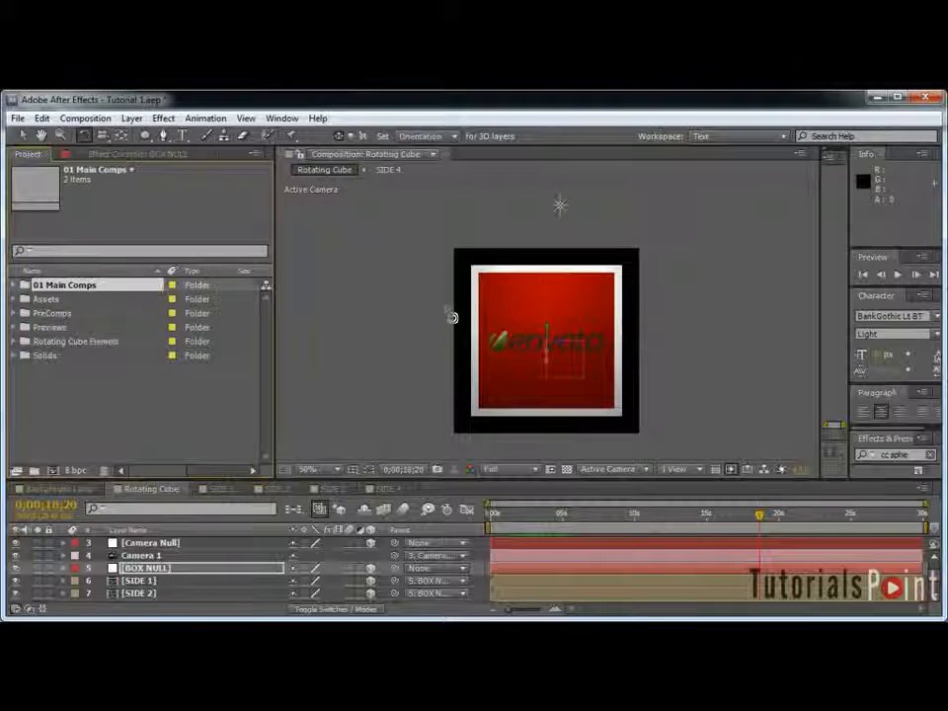
click(47, 298)
click(68, 287)
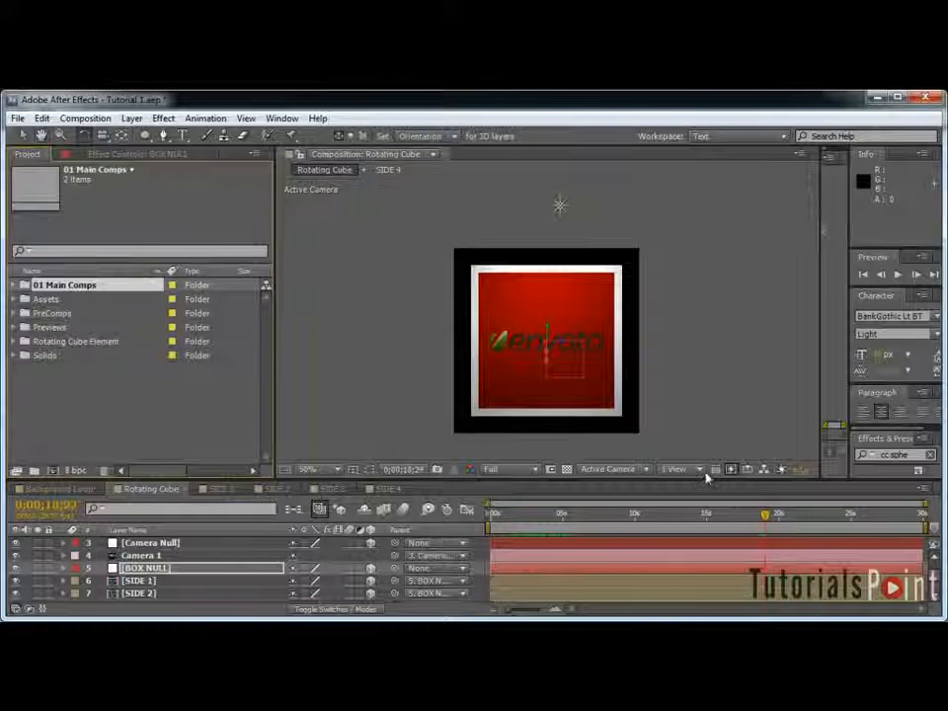
Step: Open Forshapn Preview.mov from the Previews folder in an enlarged footage viewer and scrub through its opening animation
drag(732, 530, 542, 544)
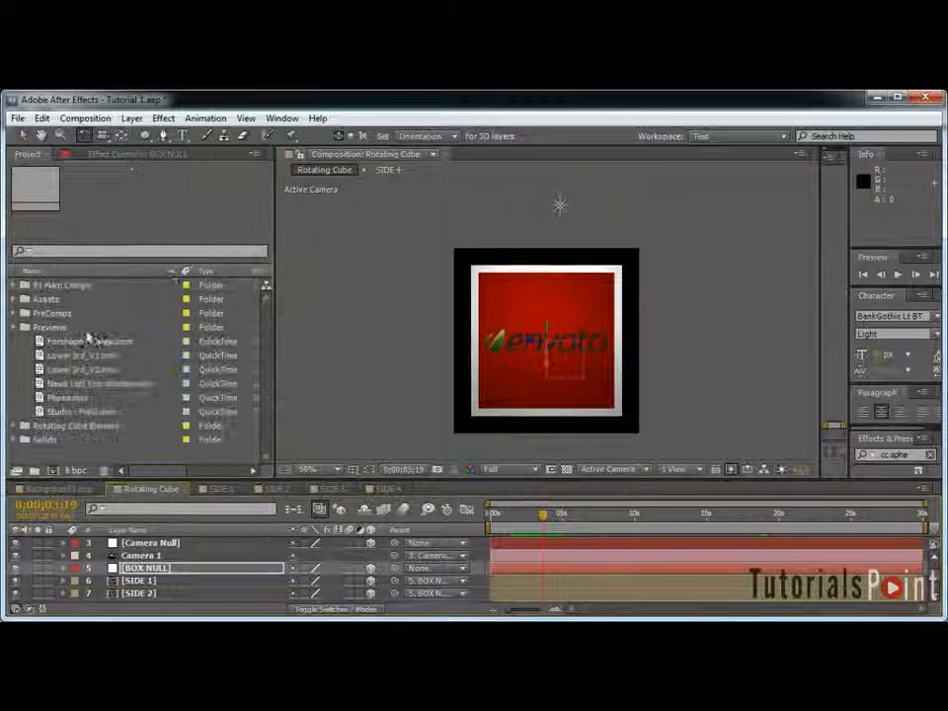
double_click(87, 340)
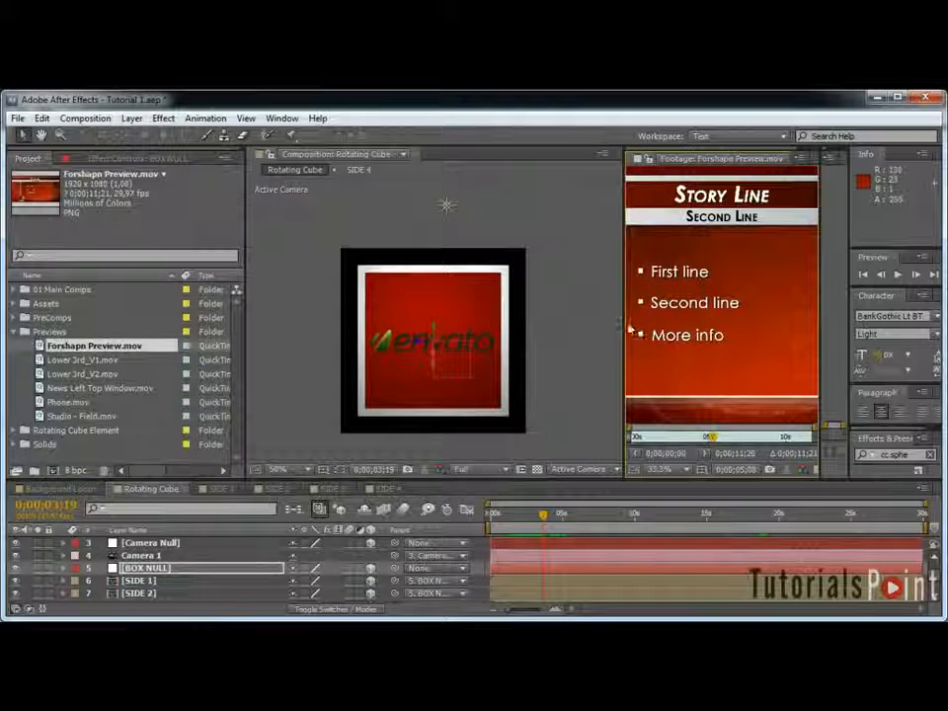
drag(623, 324, 388, 318)
scroll(509, 310, down, 1)
drag(582, 438, 494, 453)
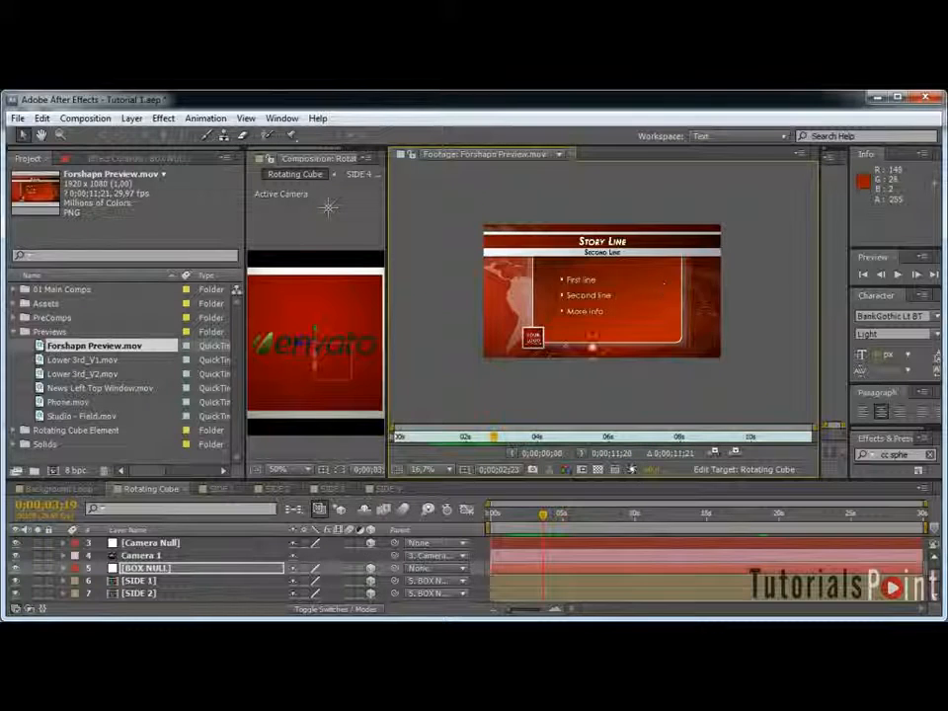
drag(501, 440, 466, 445)
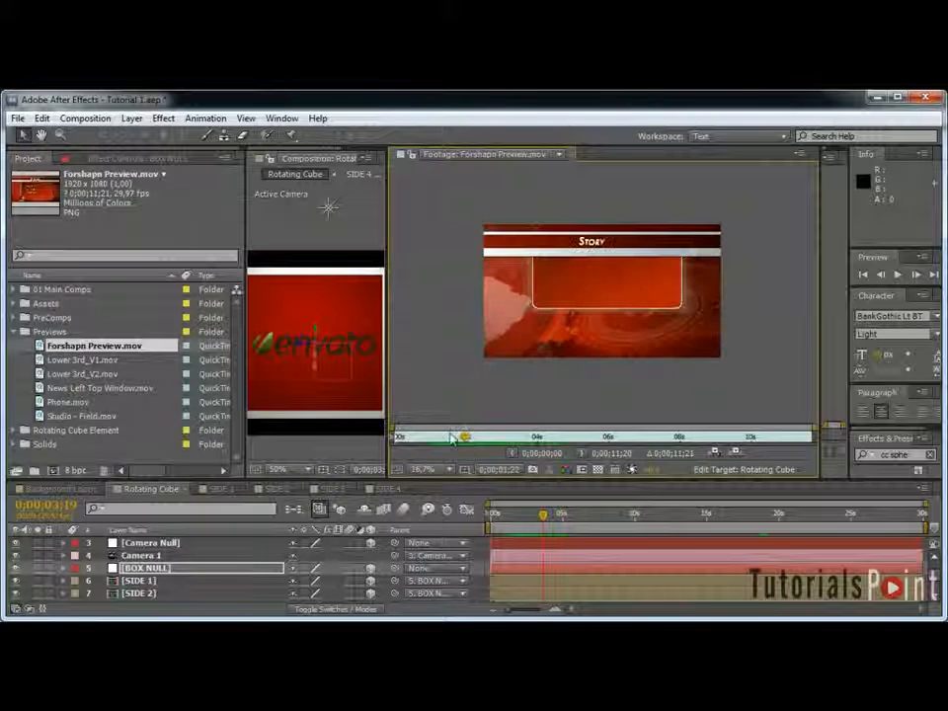
Step: Check the details of Lower 3rd_V1.mov and News Left Top Window.mov, and widen the composition viewer beside the footage
click(99, 360)
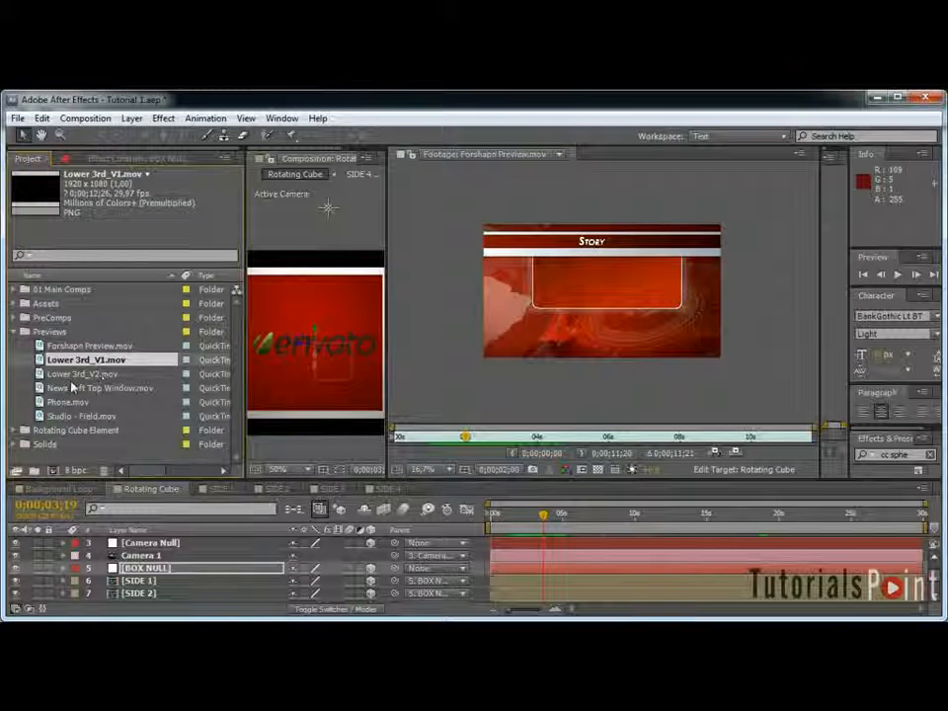
click(73, 388)
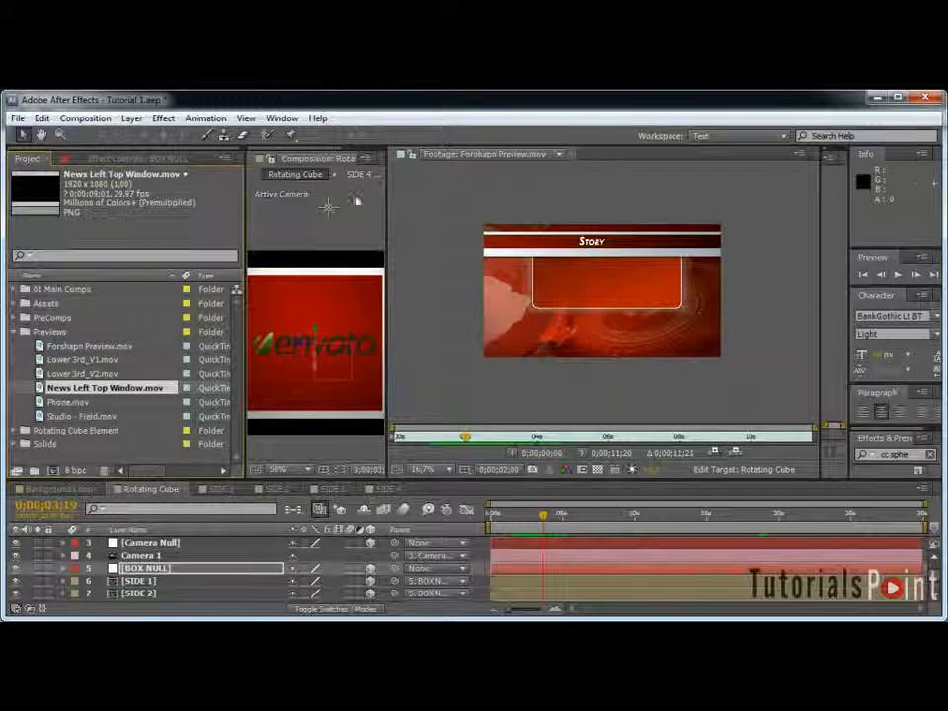
drag(387, 193, 500, 227)
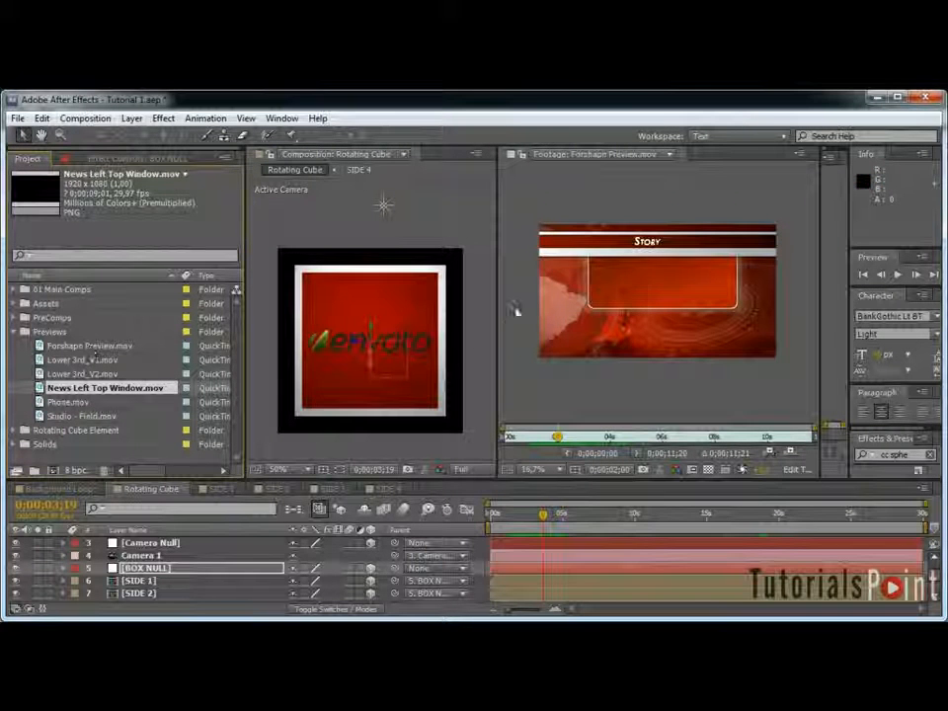
drag(497, 308, 642, 336)
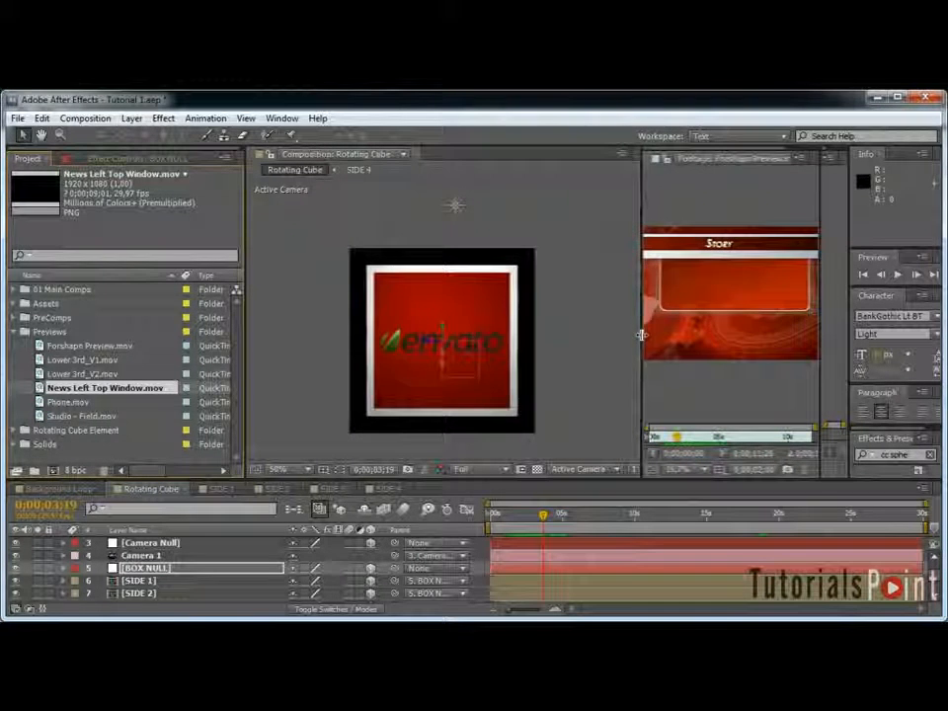
Step: Close the SIDE 4, SIDE 3, SIDE 2 and SIDE 1 timelines and deselect the BOX NULL layer in Rotating Cube
click(383, 491)
click(405, 491)
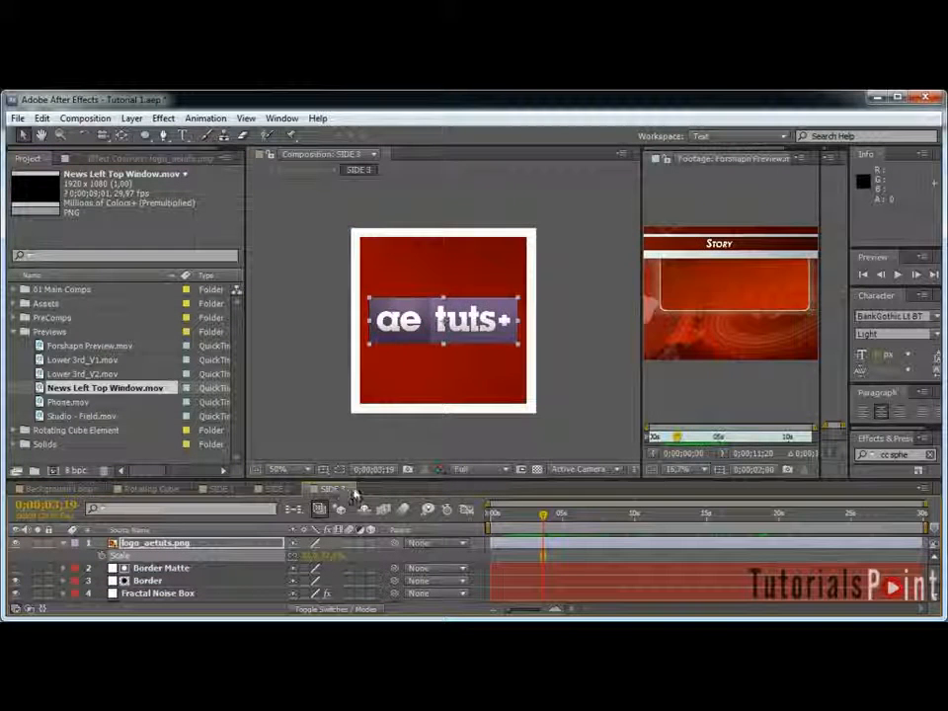
click(345, 490)
click(287, 490)
click(243, 491)
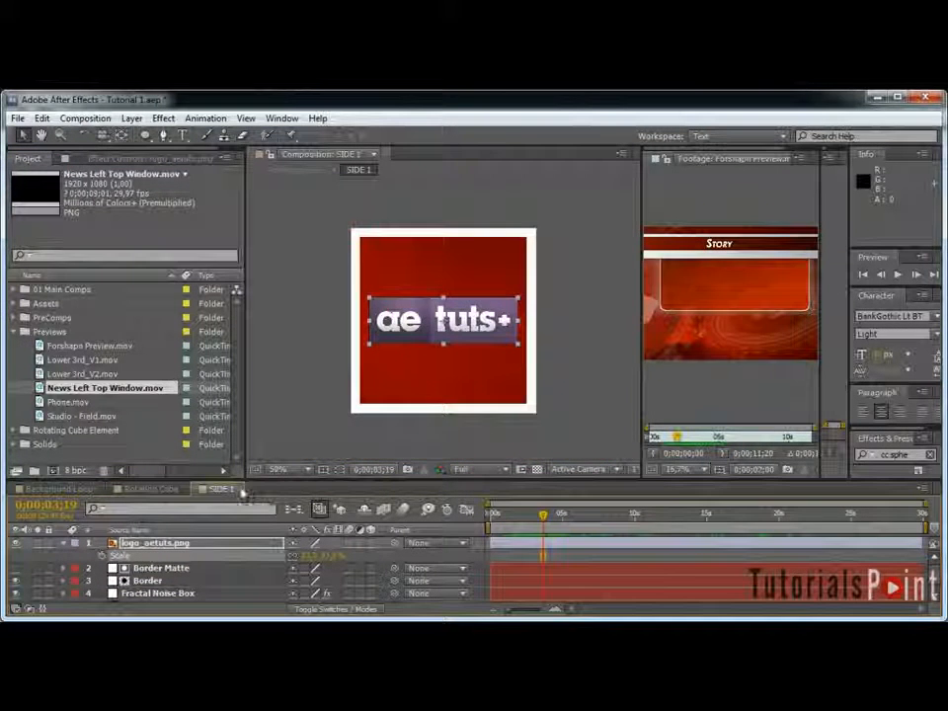
click(240, 491)
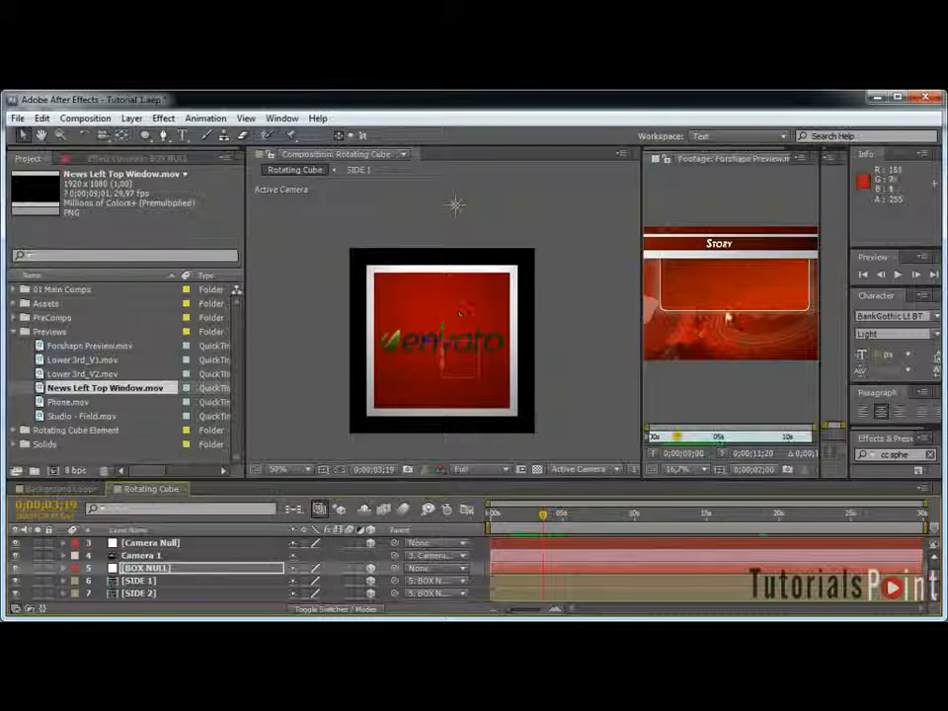
click(476, 573)
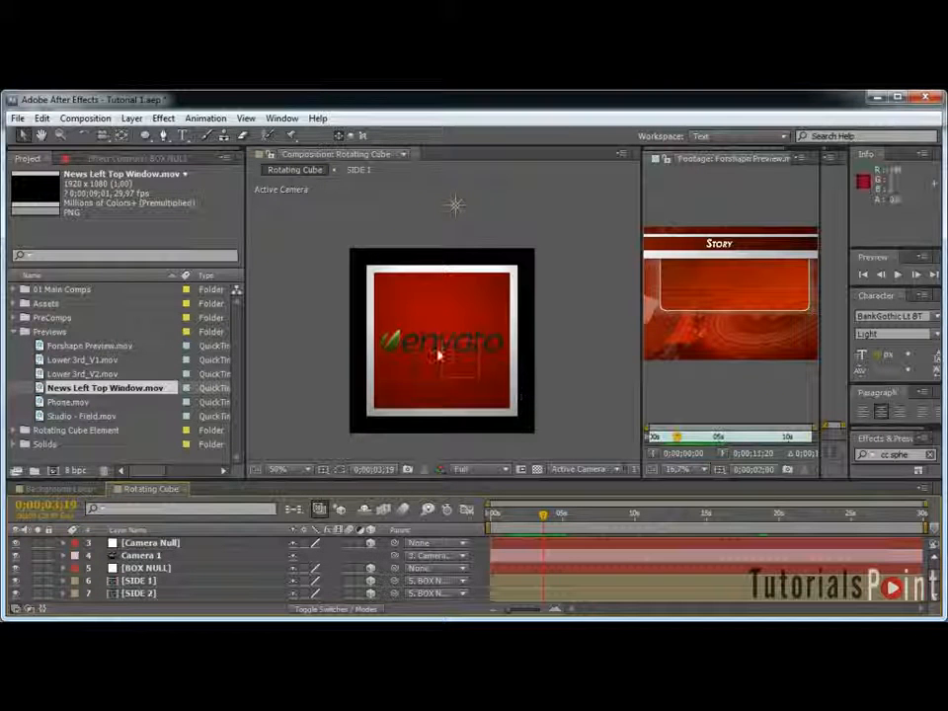
Step: Collapse the Previews folder and save the project
click(14, 332)
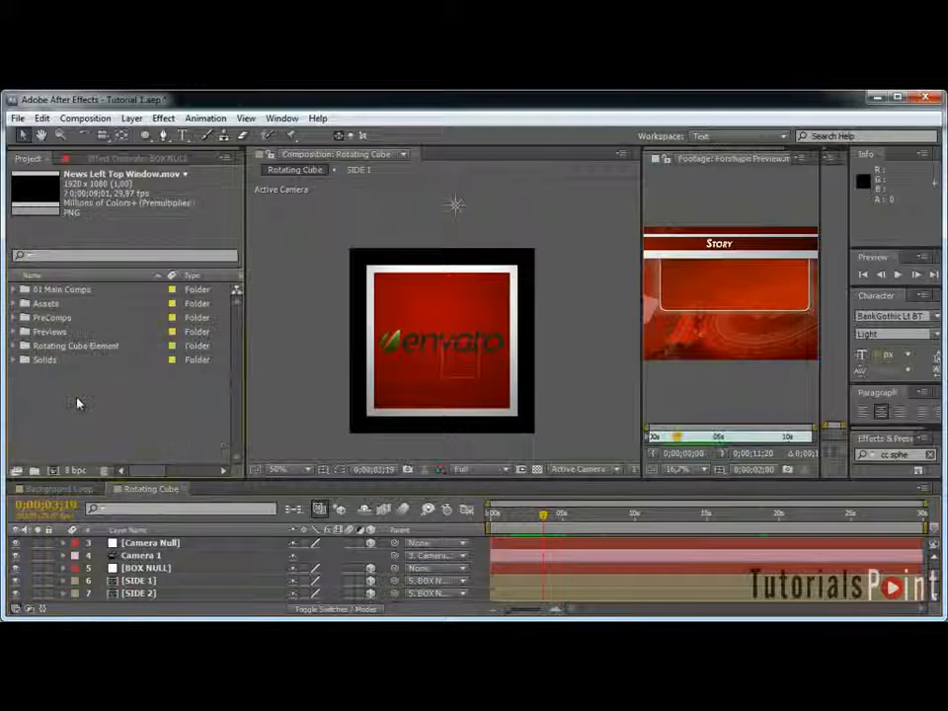
click(19, 120)
click(74, 255)
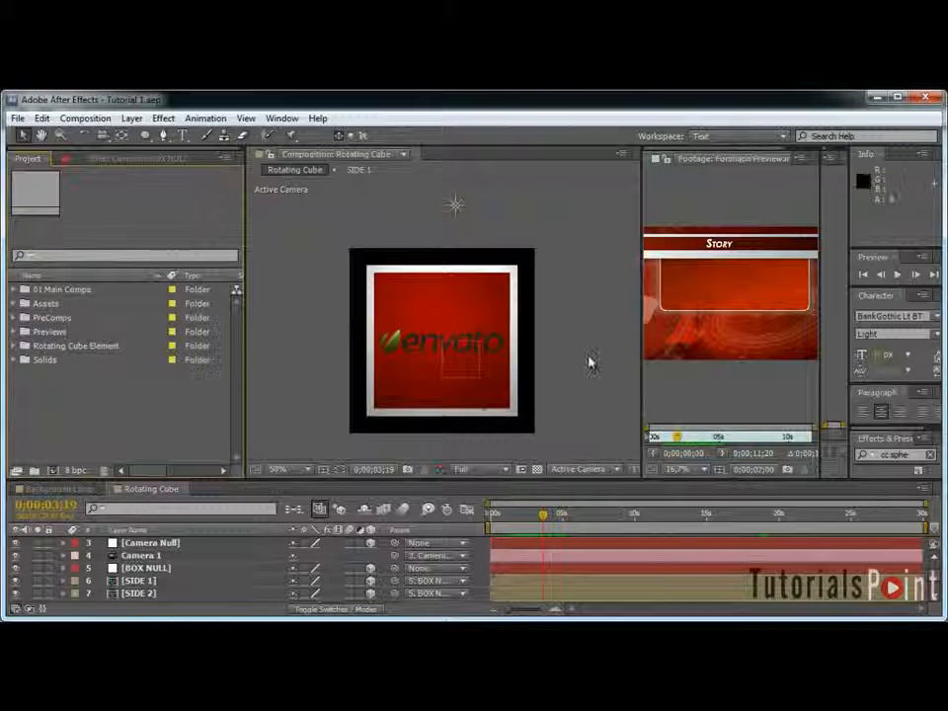